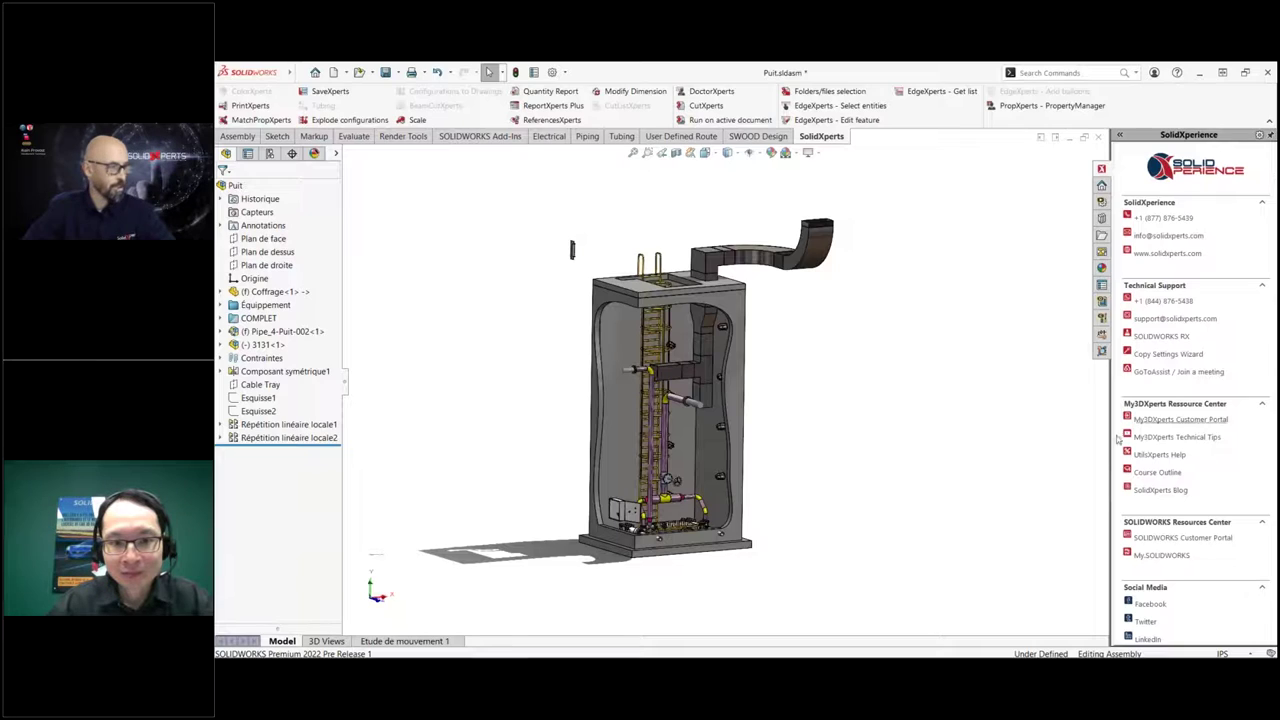
middle_click_drag(785, 380, 822, 371)
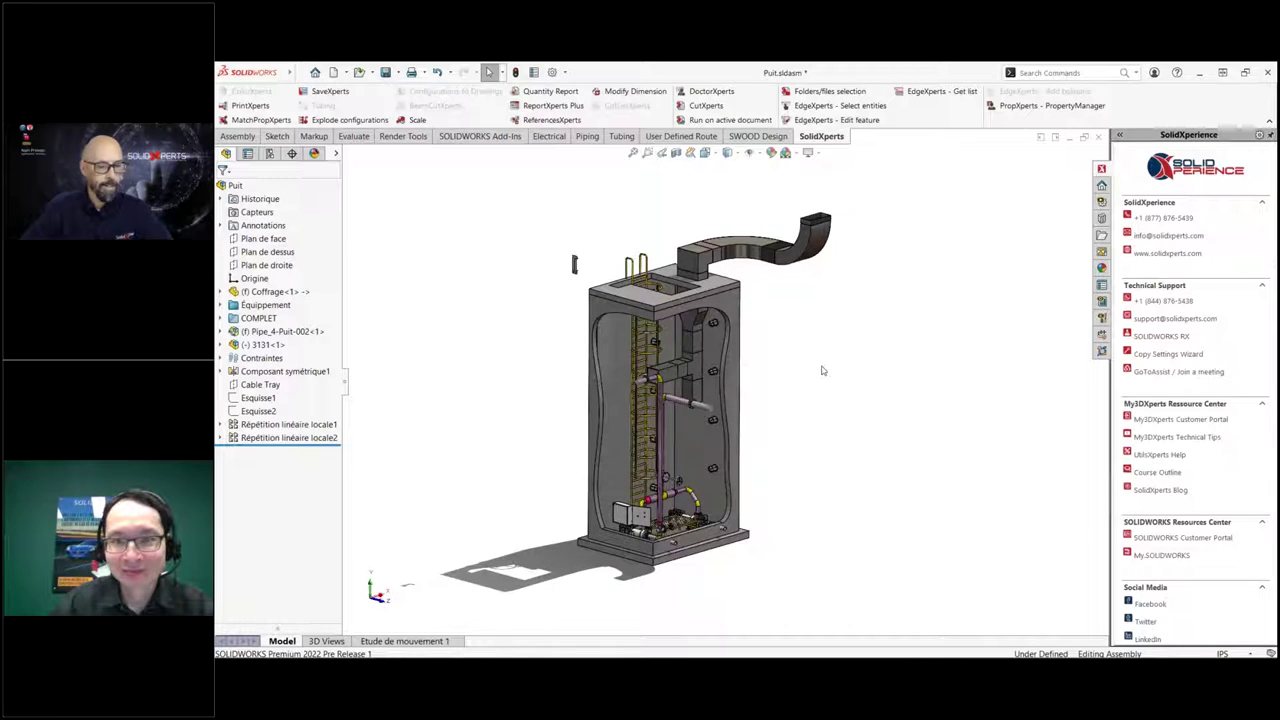
key("ctrl+F2")
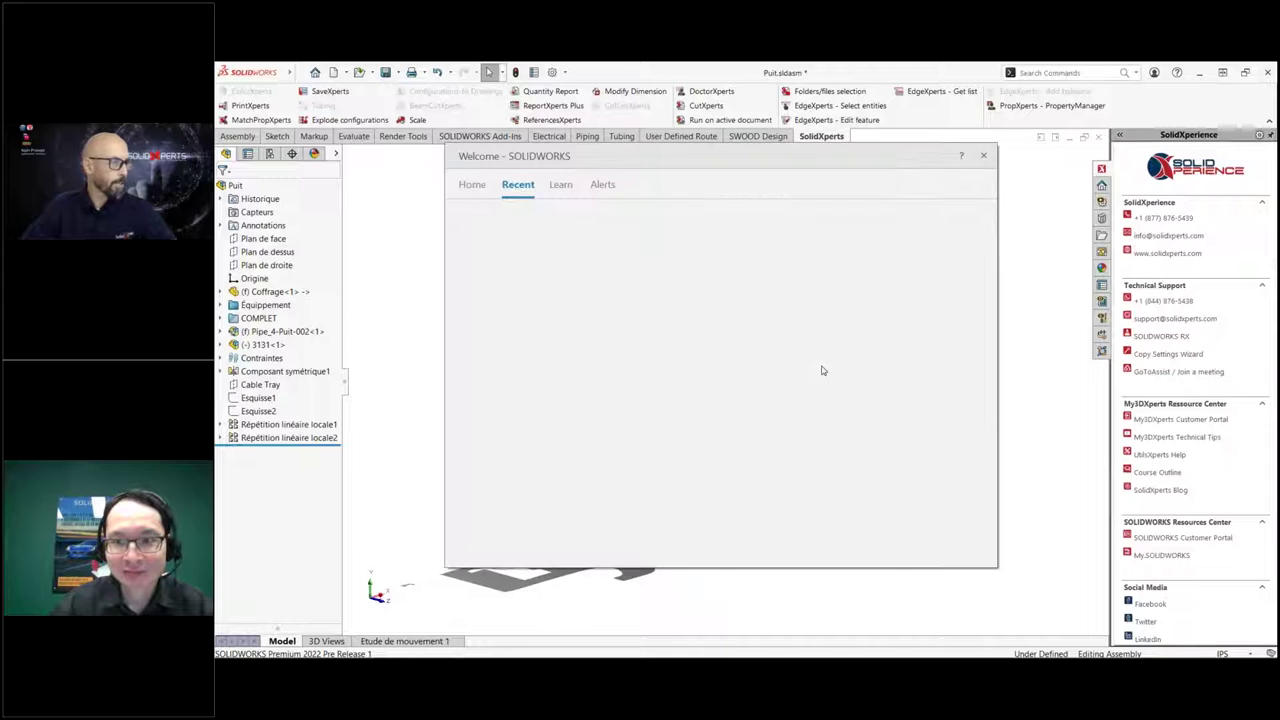
left_click(983, 156)
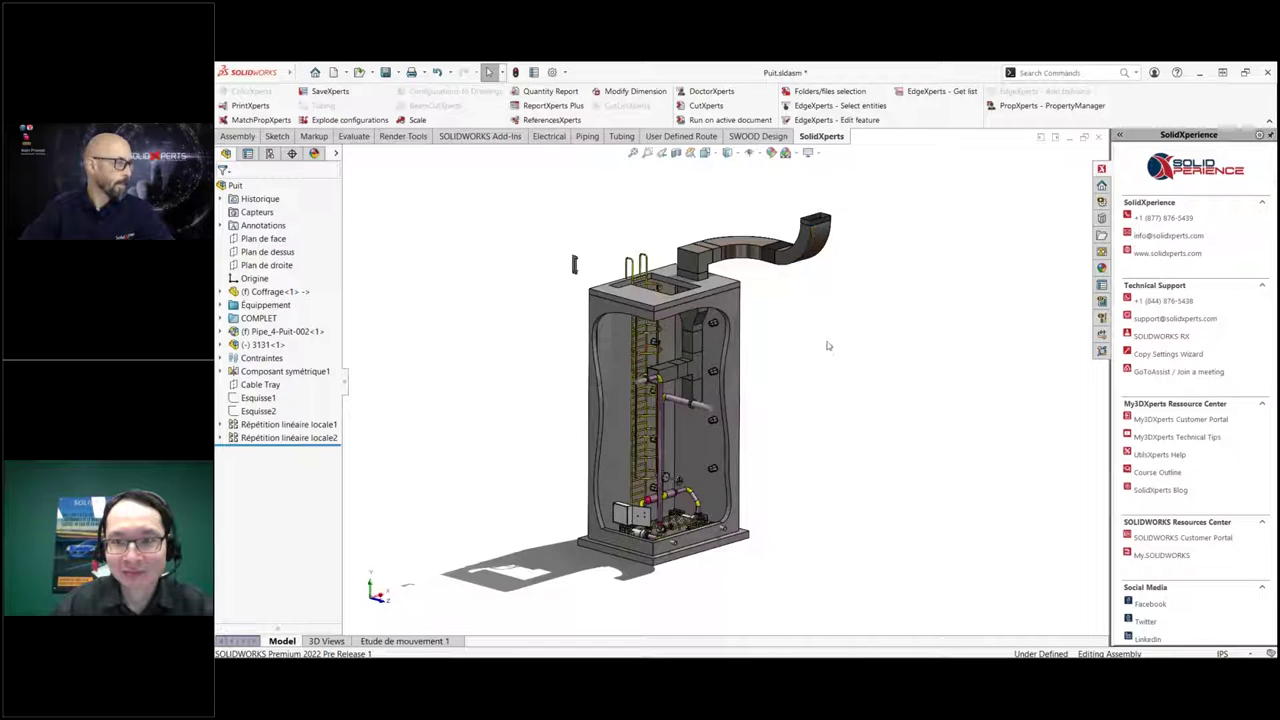
Open the part file Echelle.SLDPRT from the desktop folder (Bureau).
left_click(358, 73)
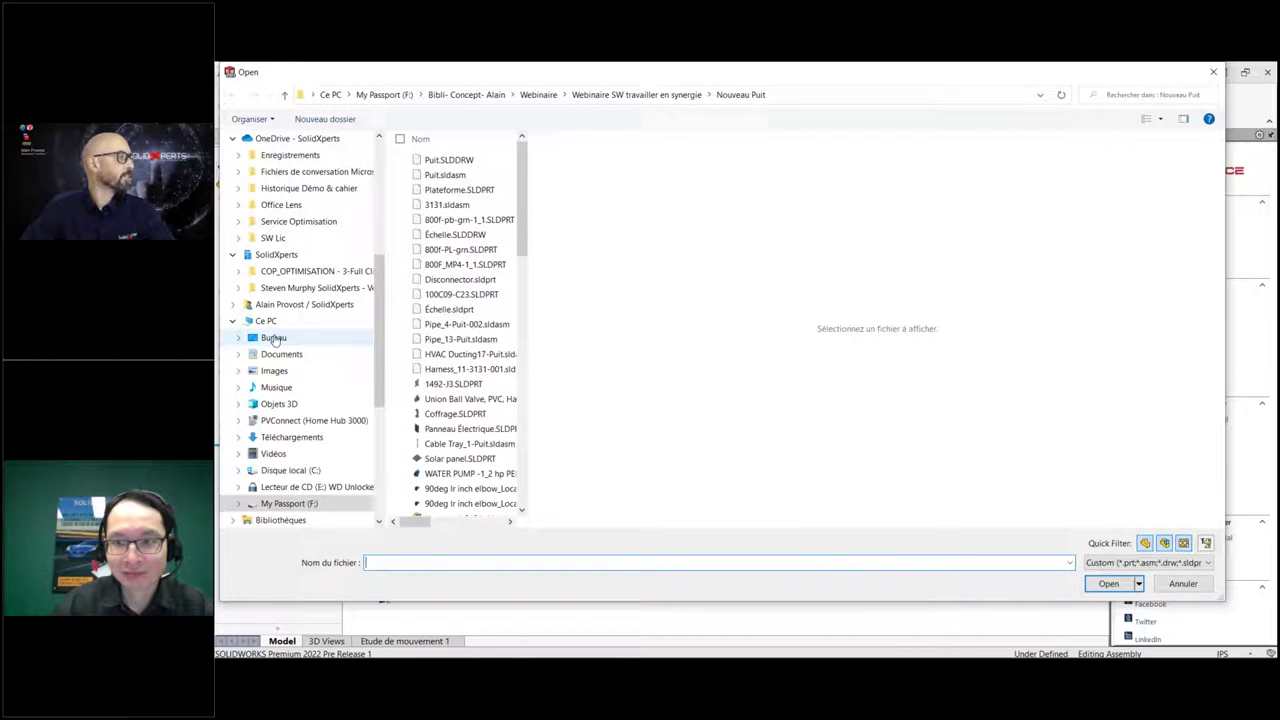
left_click(275, 337)
left_click(450, 428)
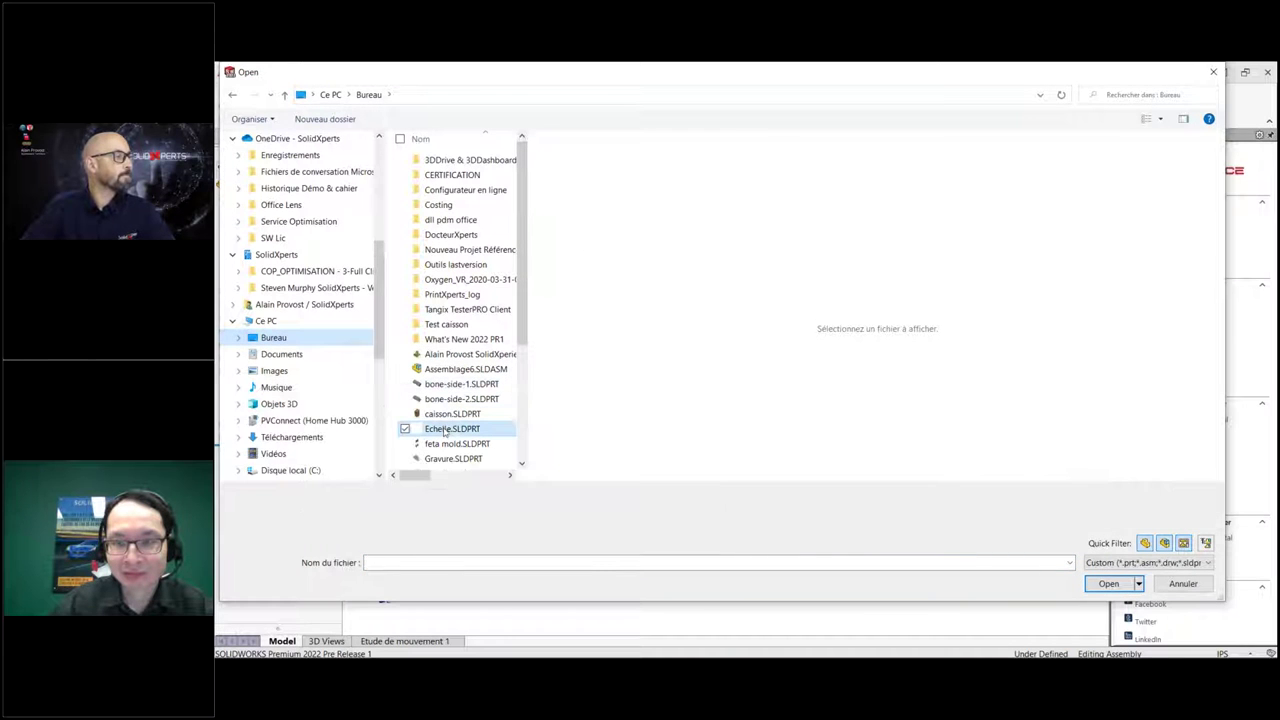
left_click(1108, 584)
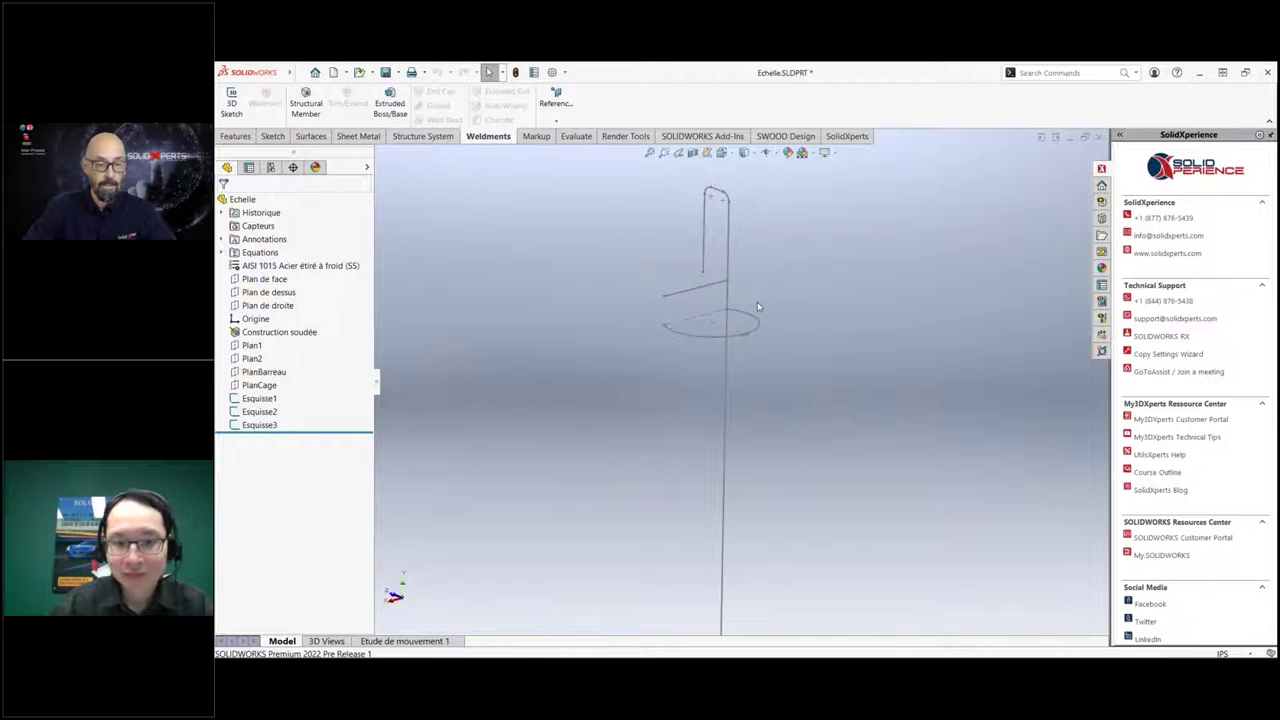
Create an ansi al round tubing structural member, 1.5 OD x 0.125 Wall, along the five connected lines and arcs of the ladder's side rail.
mouse_move(736, 263)
middle_mouse_down()
mouse_move(756, 334)
mouse_move(768, 313)
middle_mouse_up()
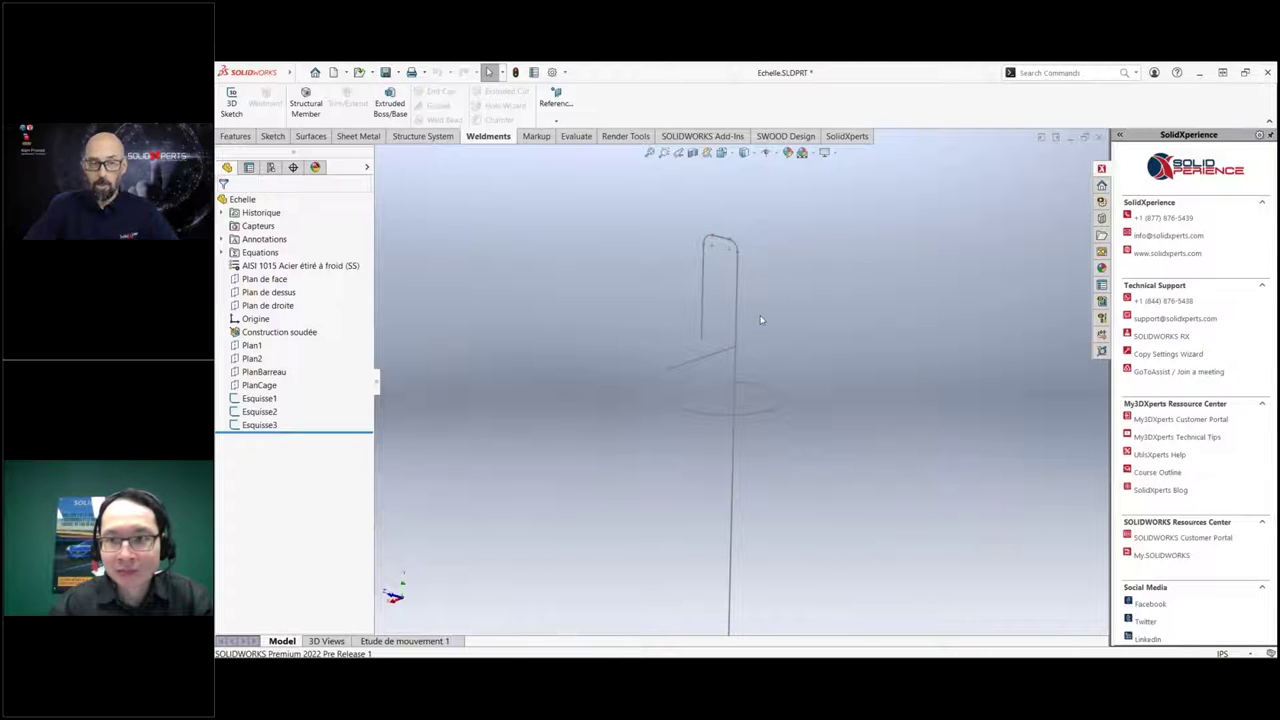
middle_click_drag(758, 266, 738, 242)
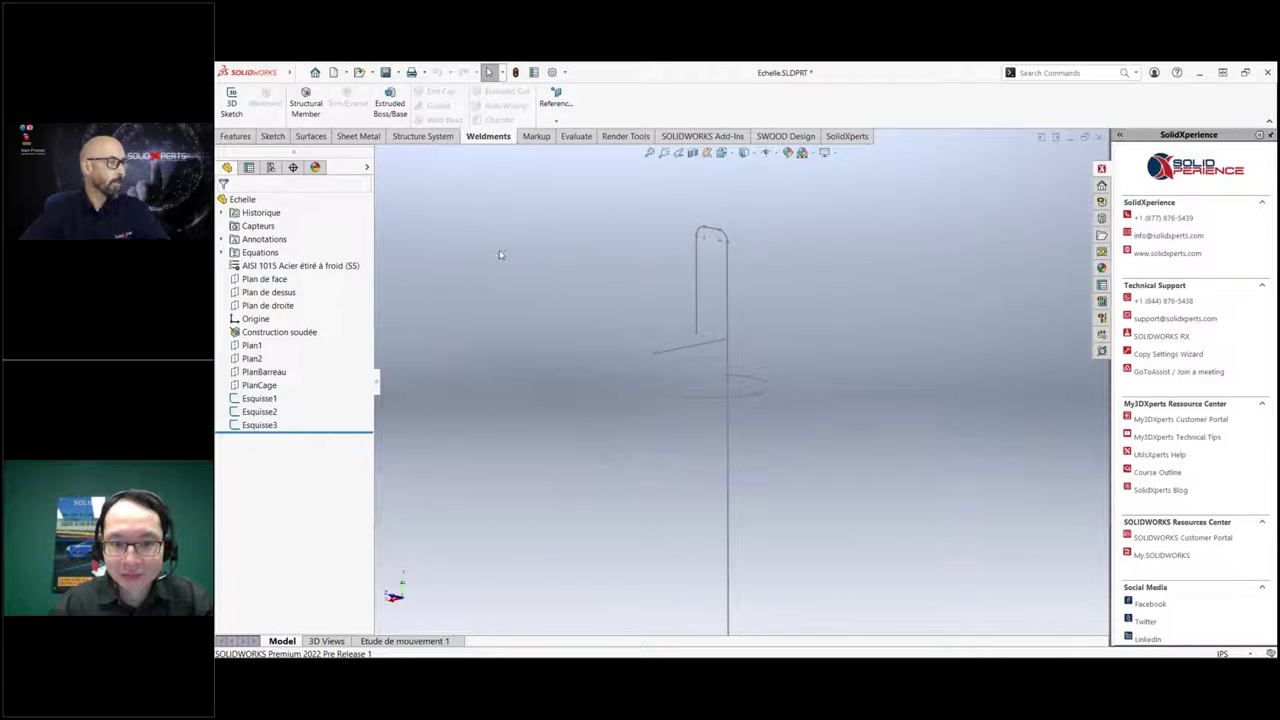
left_click(308, 108)
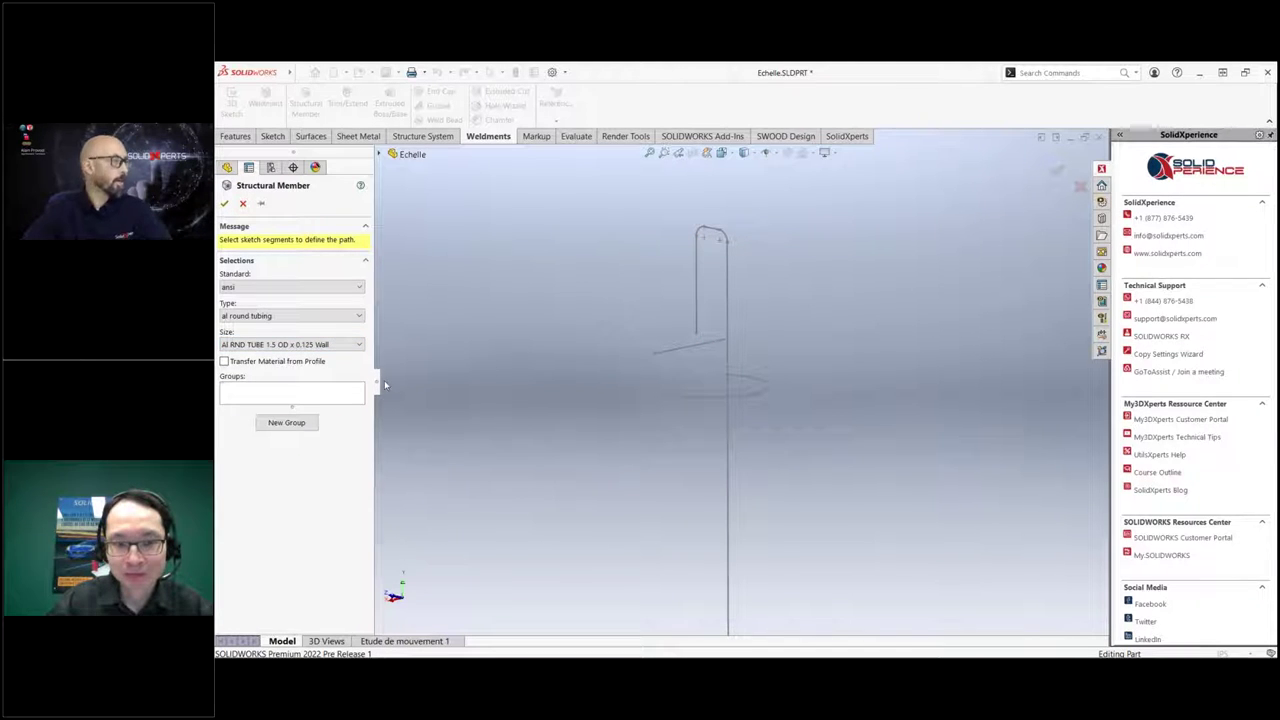
left_click(335, 396)
scroll(709, 250, "down", 5)
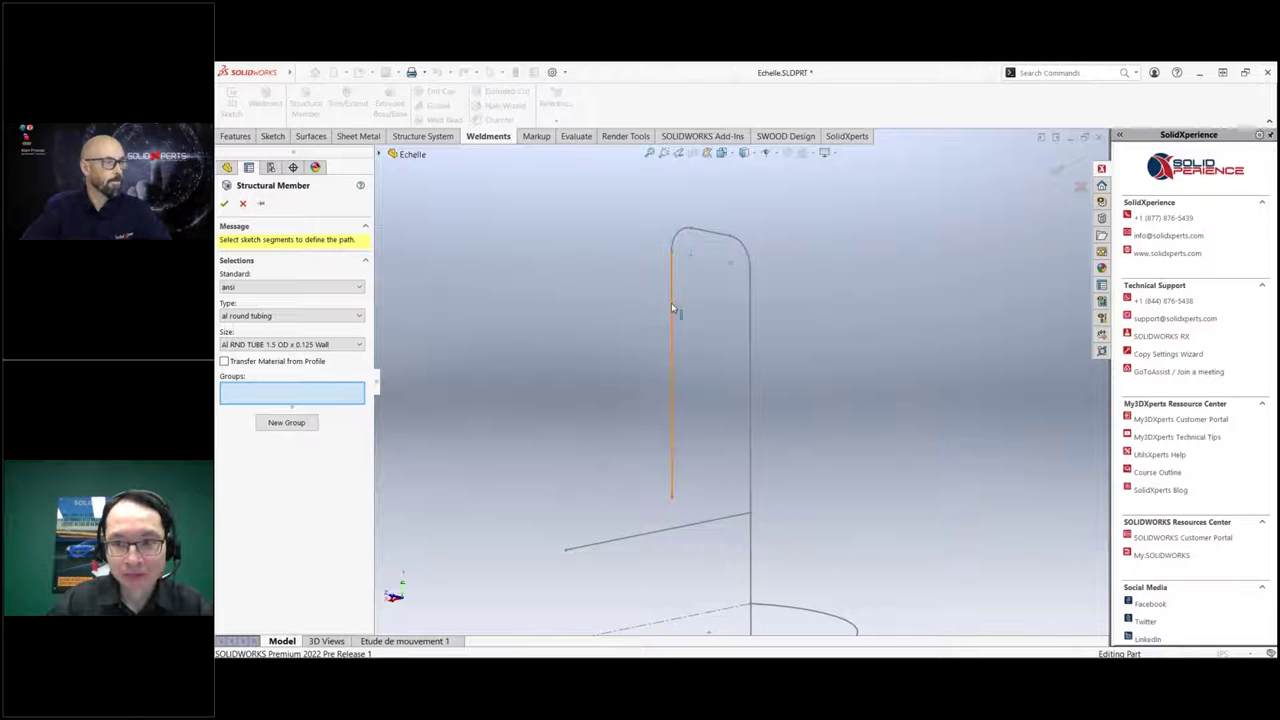
left_click(671, 302)
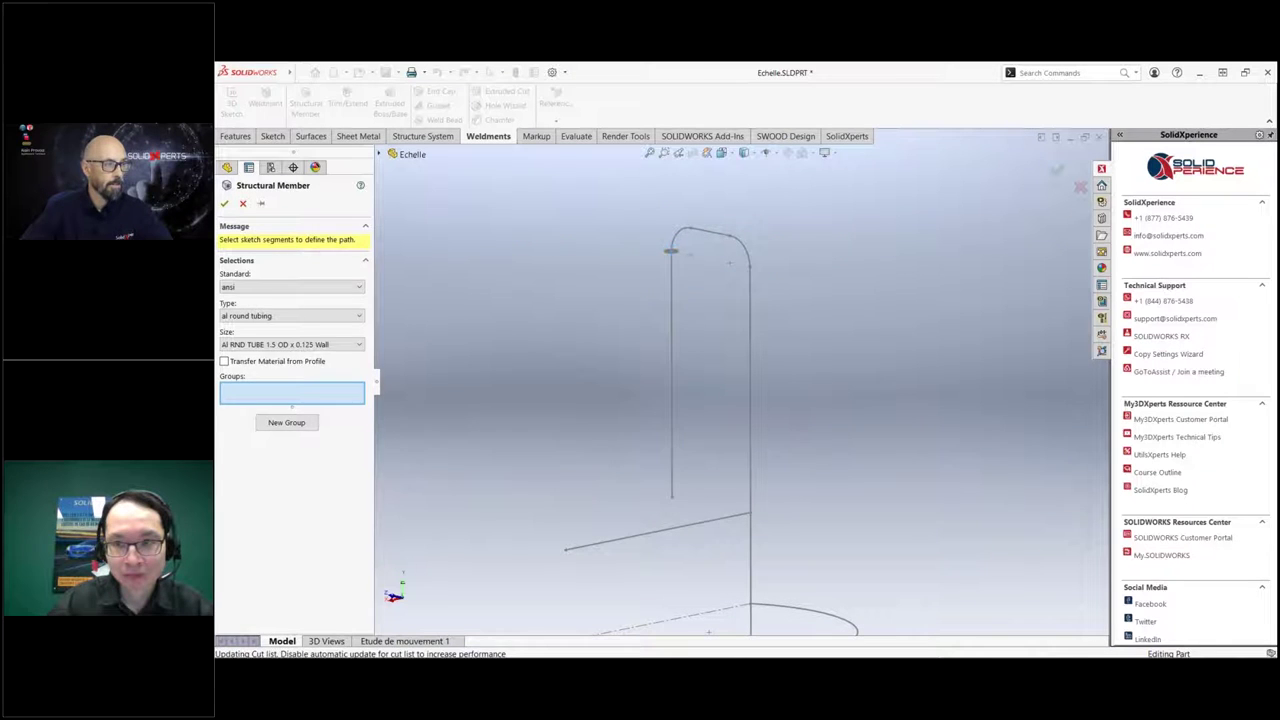
left_click(683, 236)
left_click(708, 232)
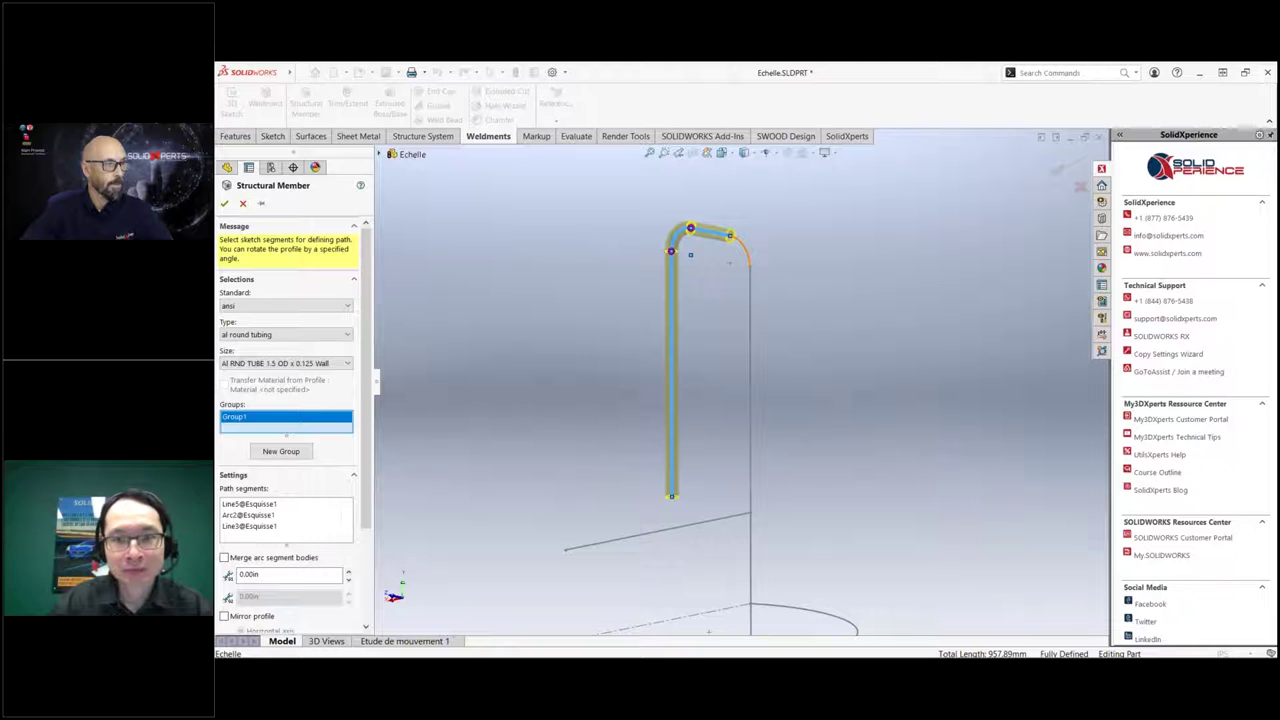
left_click(743, 248)
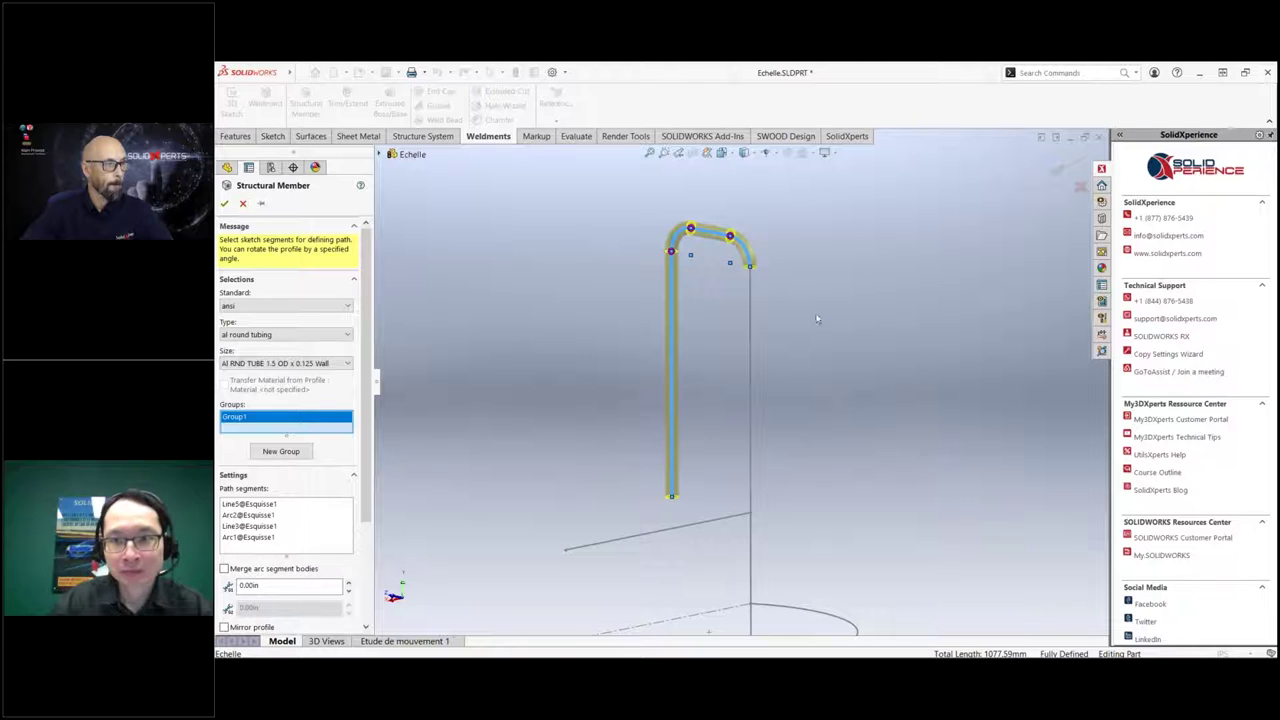
left_click(752, 320)
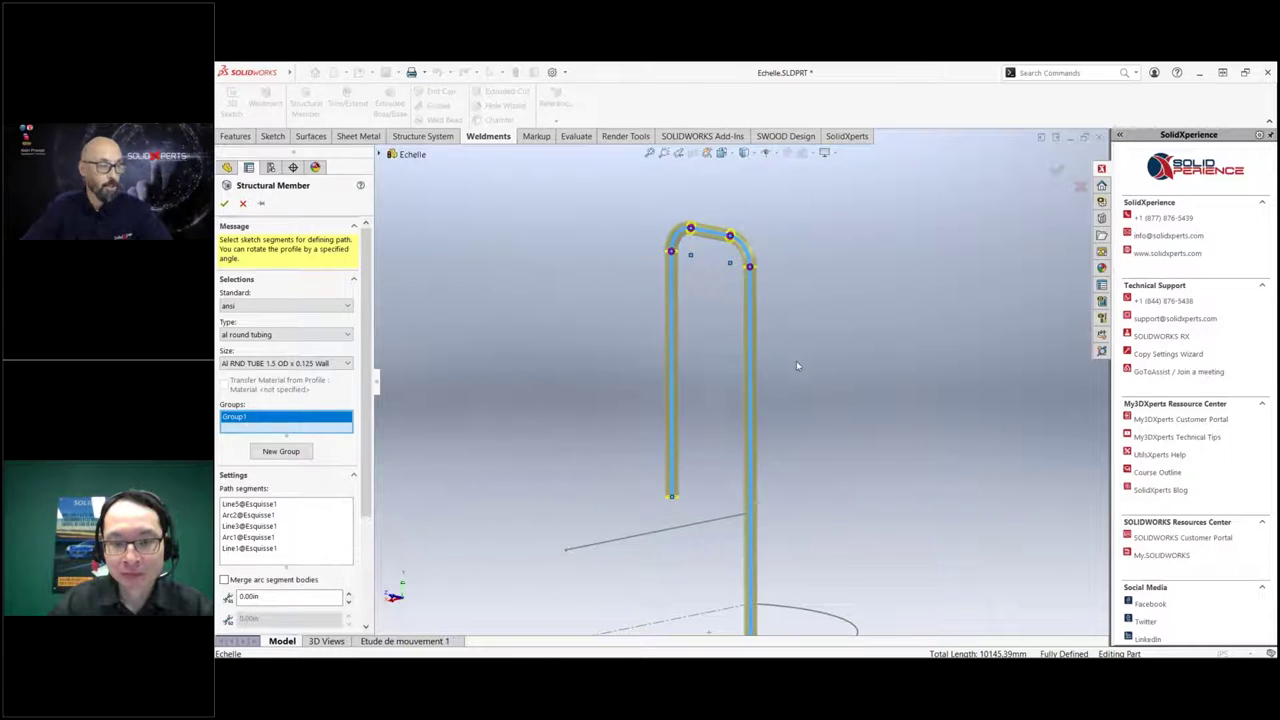
left_click(224, 203)
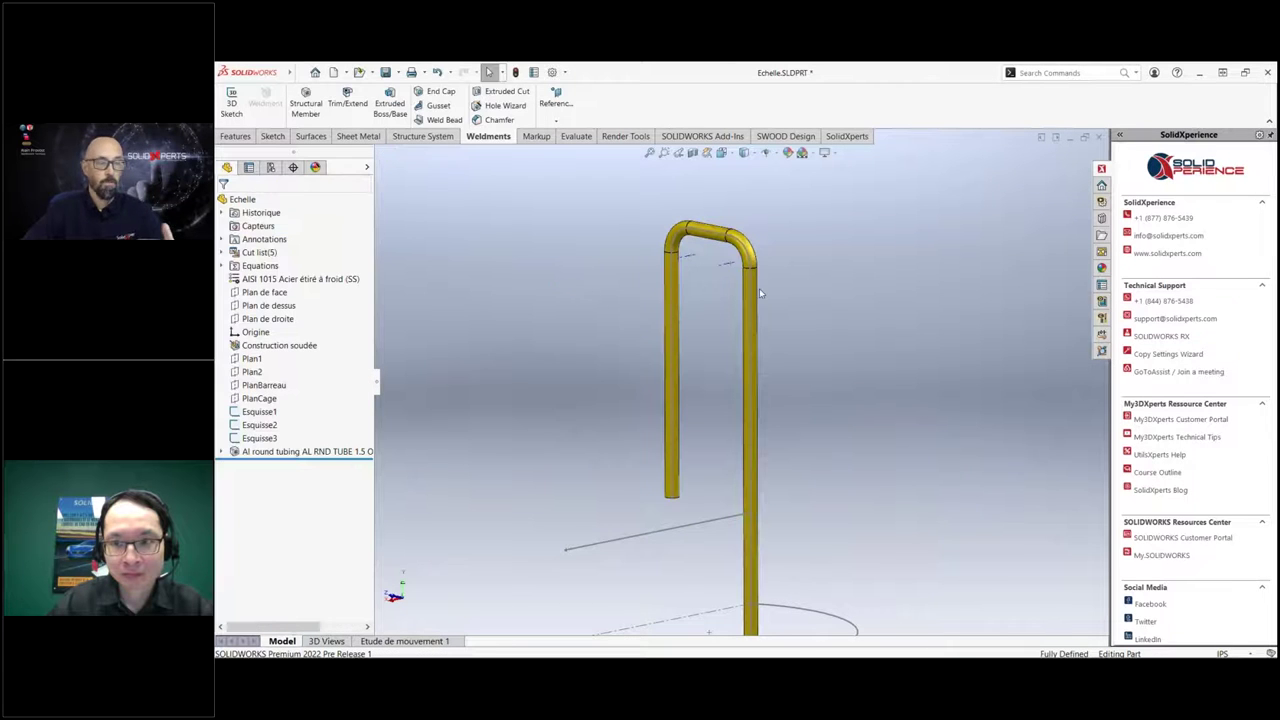
Add a structural member of al round tubing, 1.5 OD x 0.125 Wall, along the single rung line below the rail's hook.
middle_click_drag(579, 314, 752, 341)
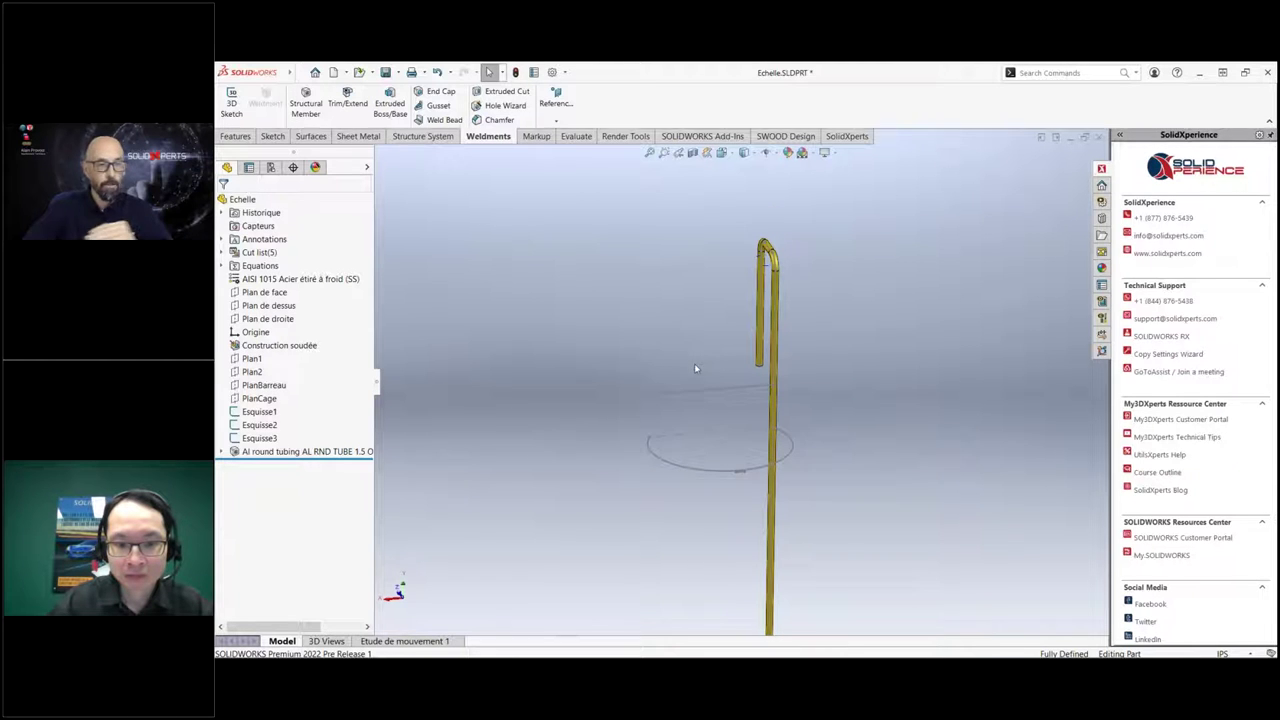
left_click(306, 103)
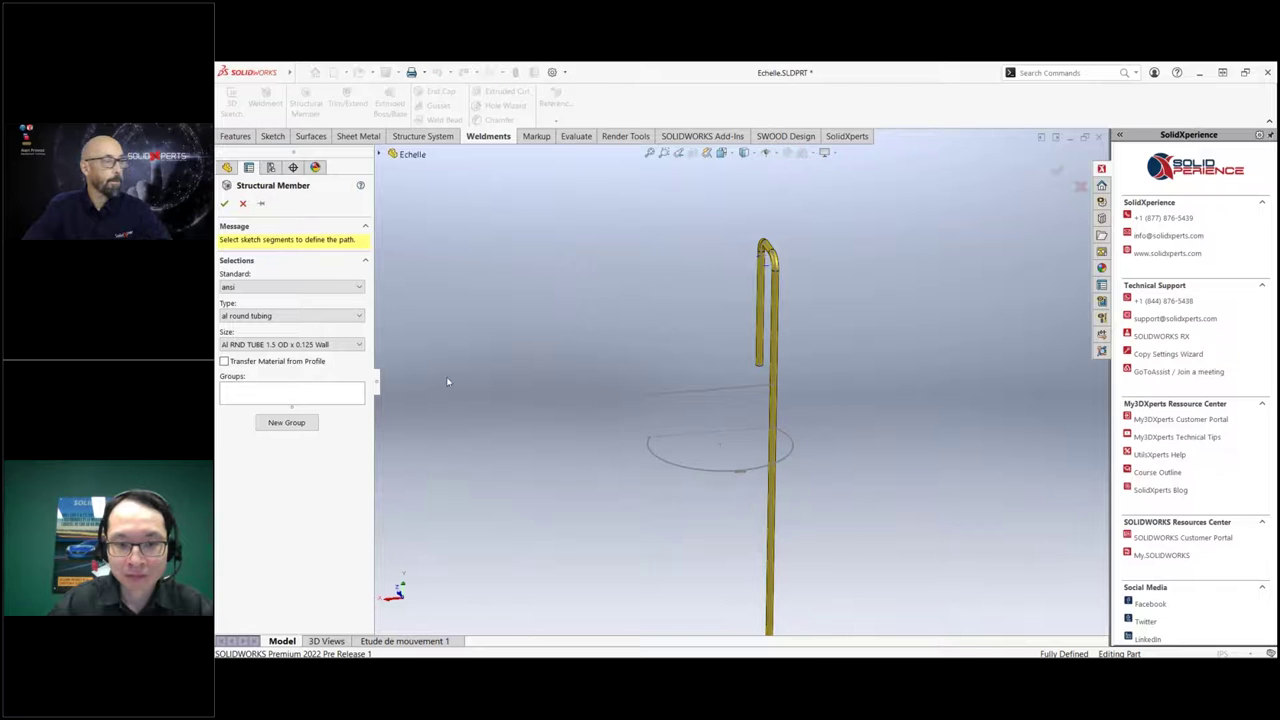
left_click(338, 345)
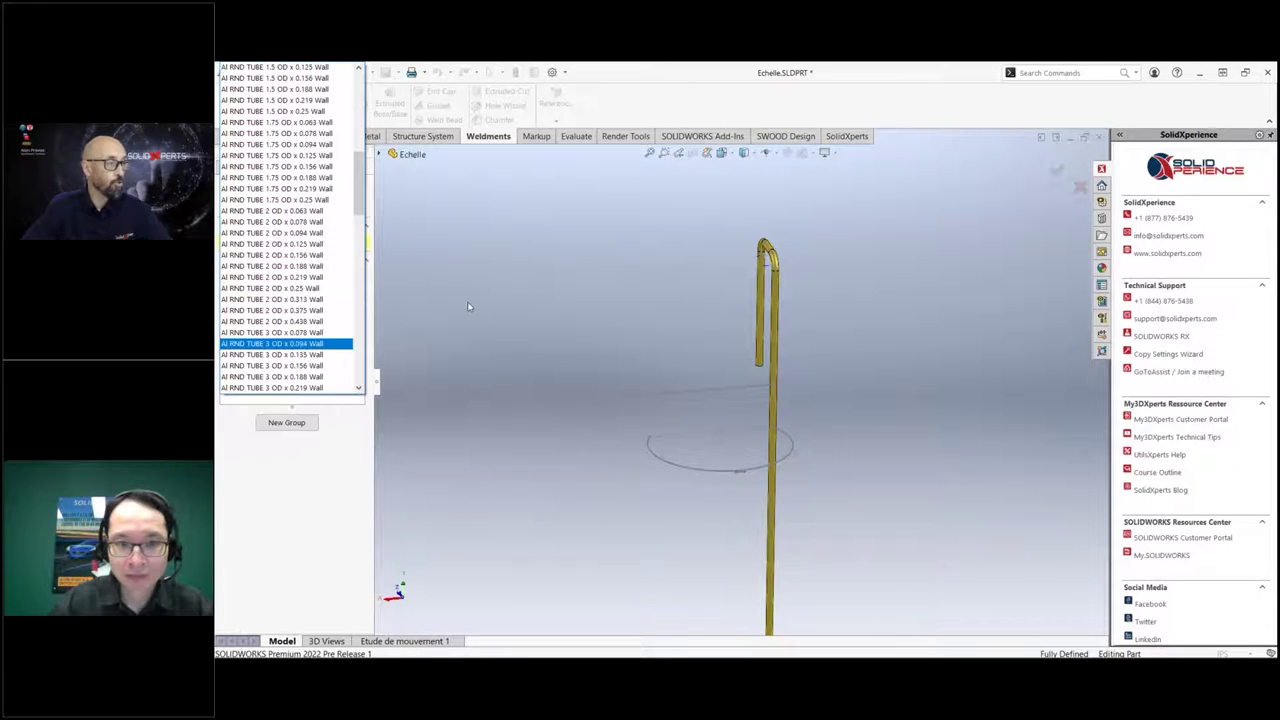
left_click(507, 317)
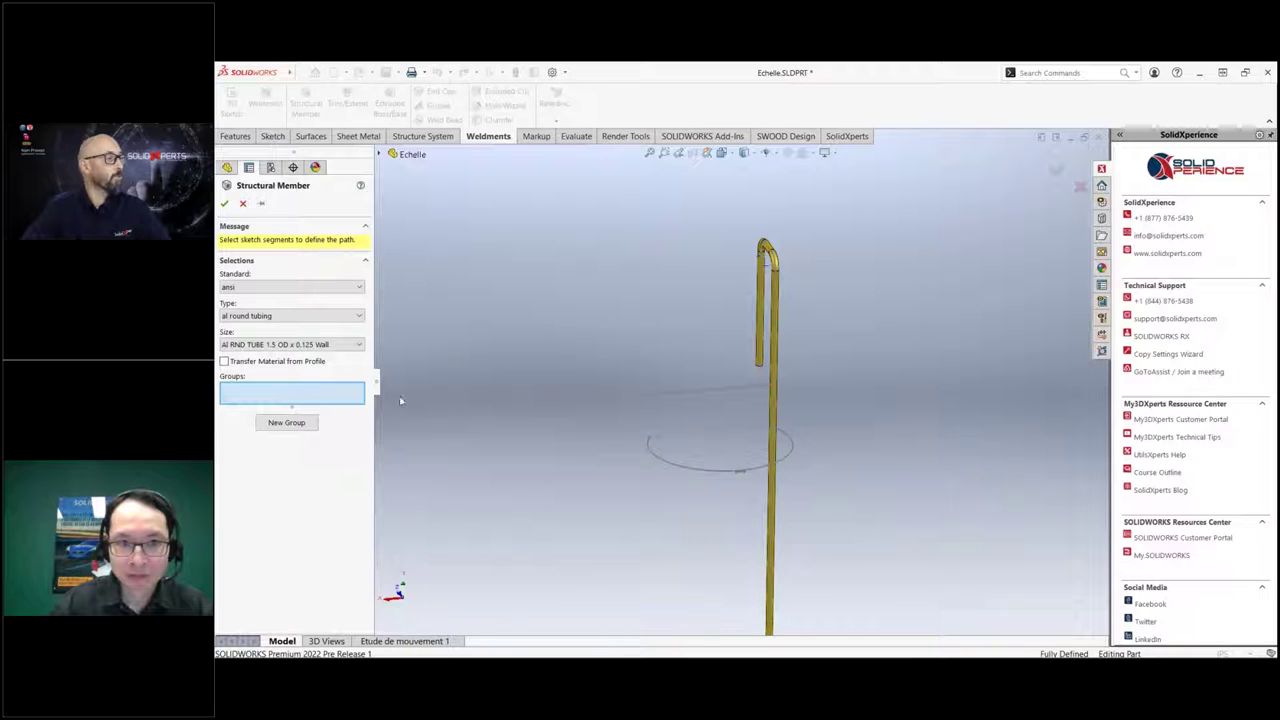
left_click(666, 394)
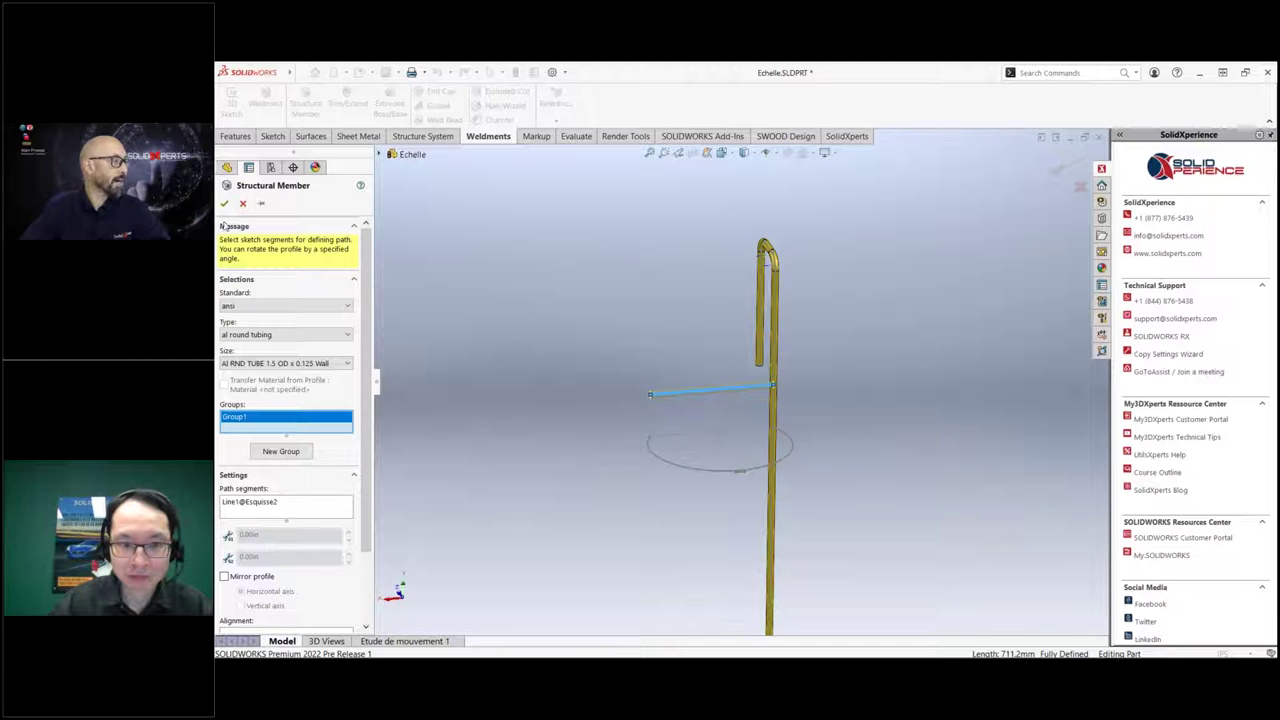
left_click(224, 203)
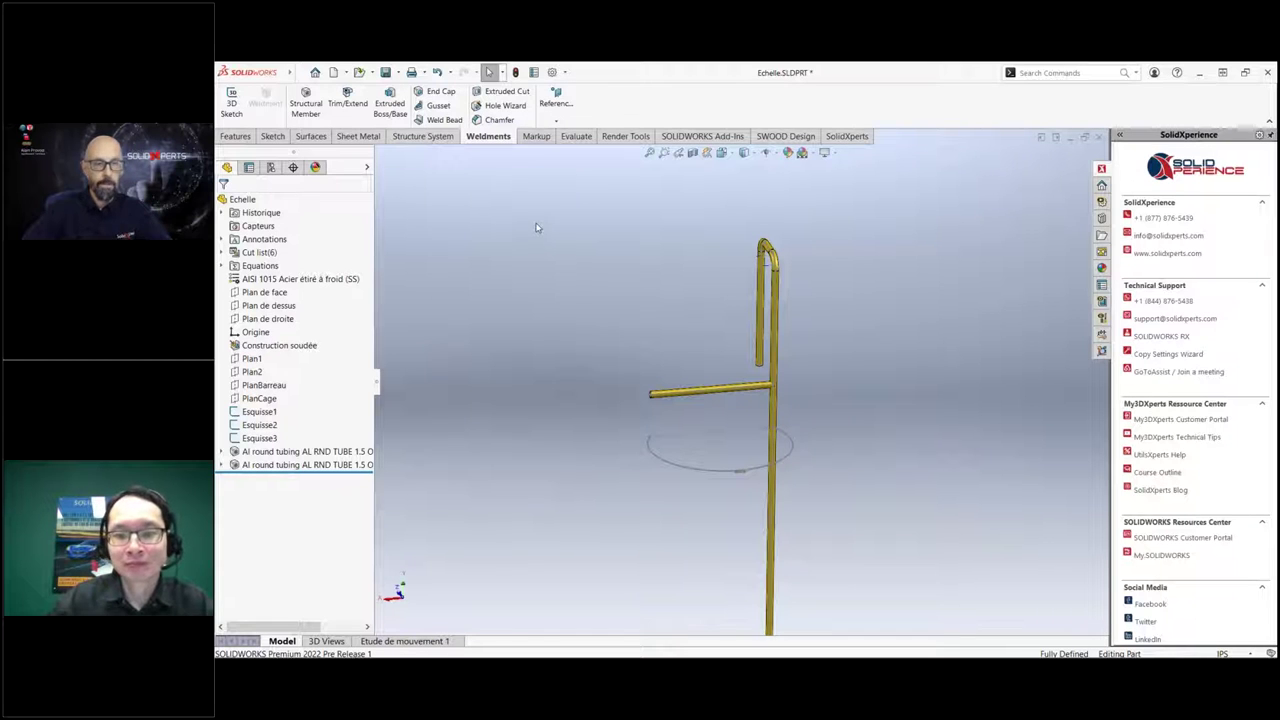
Mirror the five side rail bodies, without the rung, about the Plan de droite plane.
key("s")
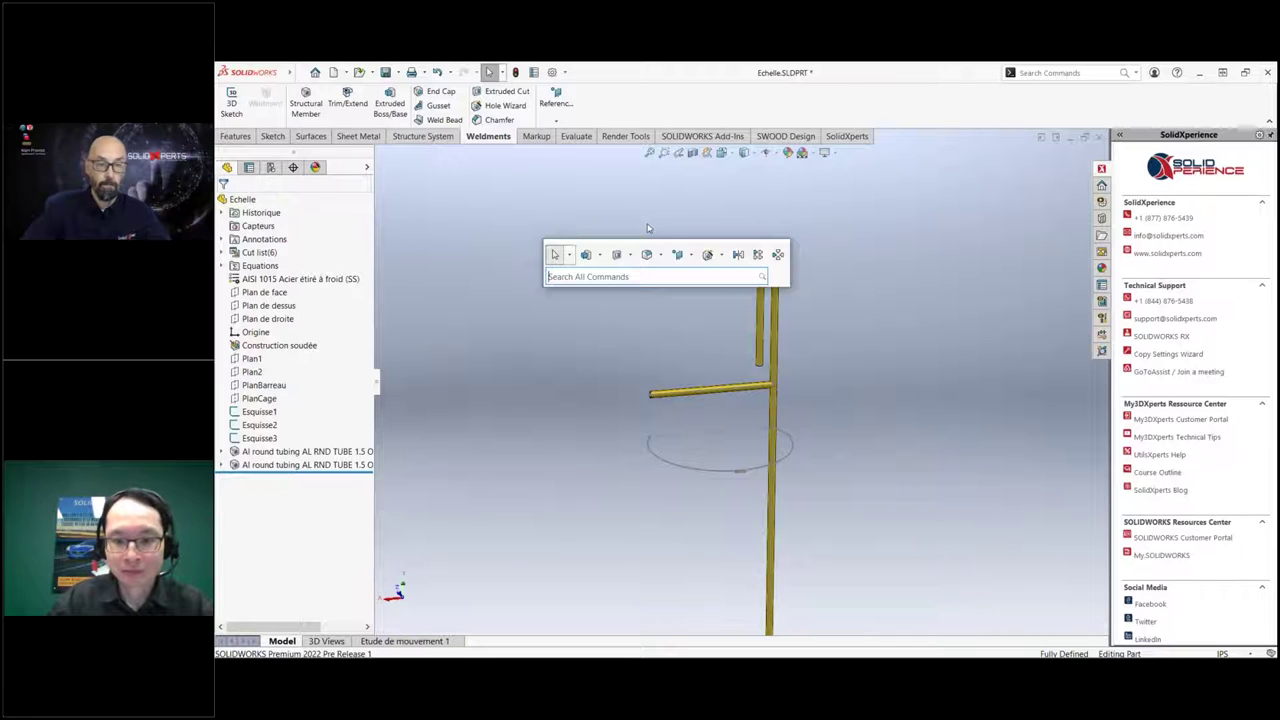
left_click(737, 254)
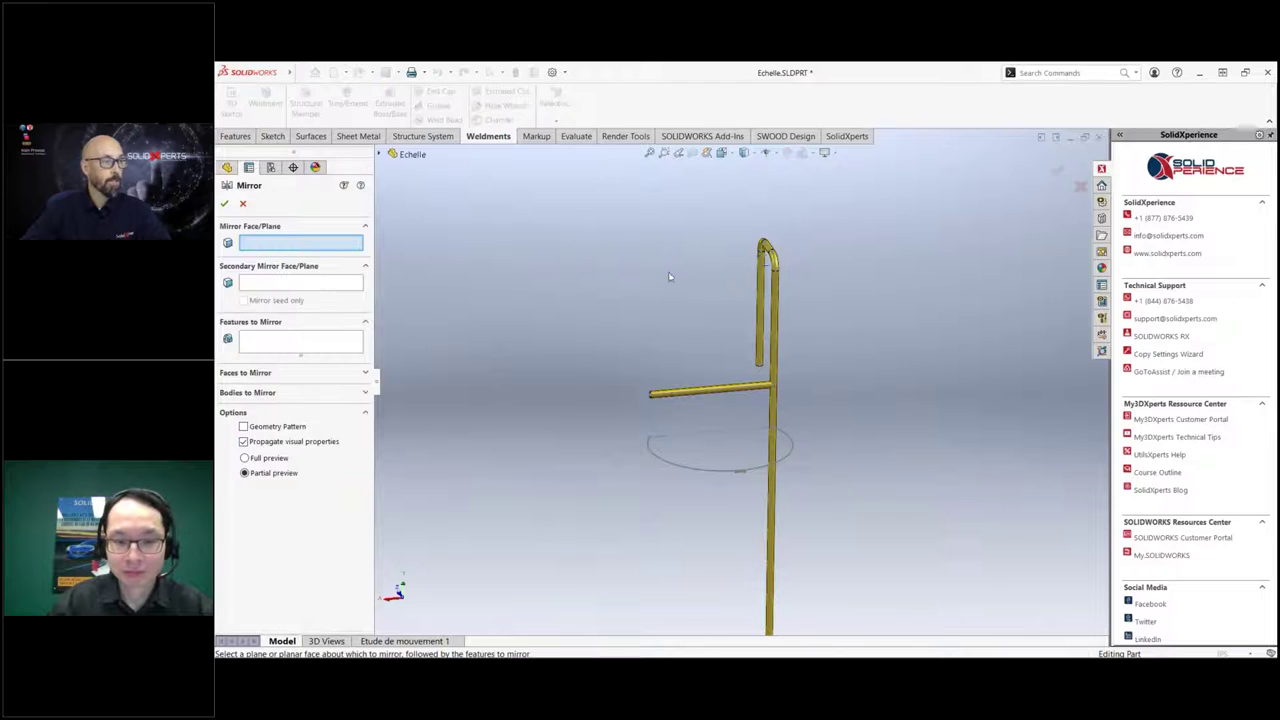
left_click(378, 154)
left_click(438, 273)
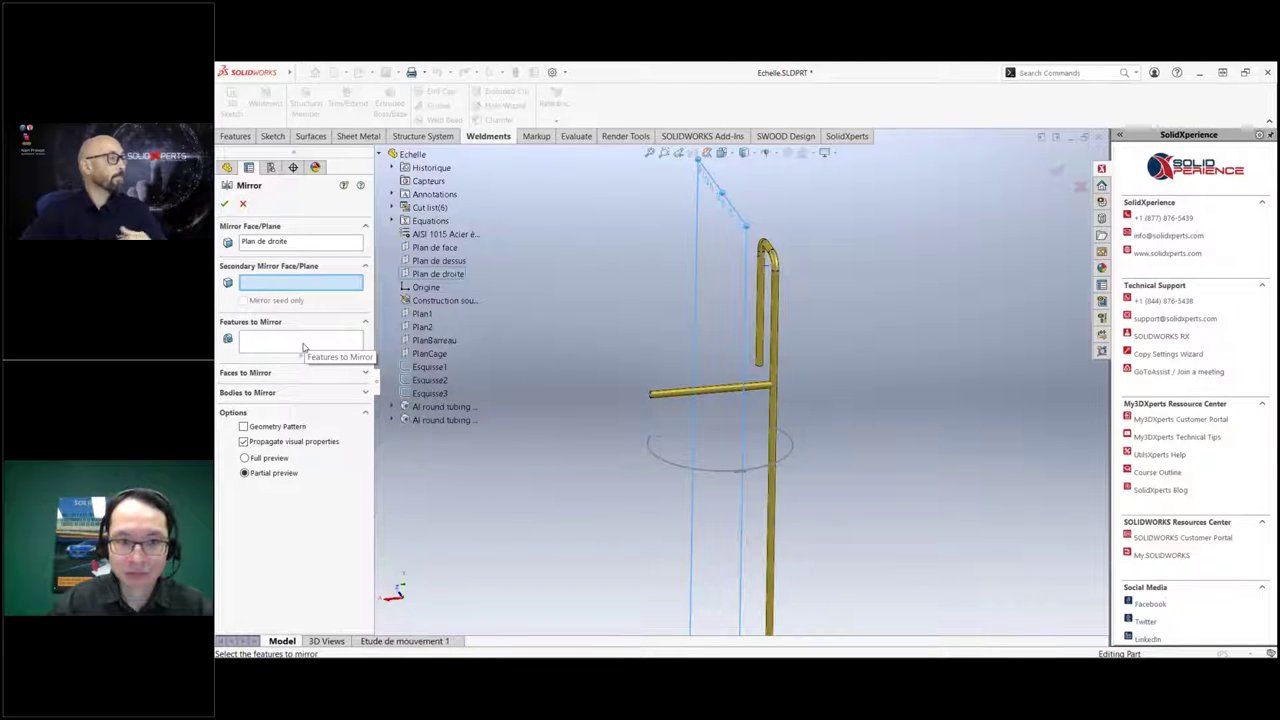
left_click(309, 394)
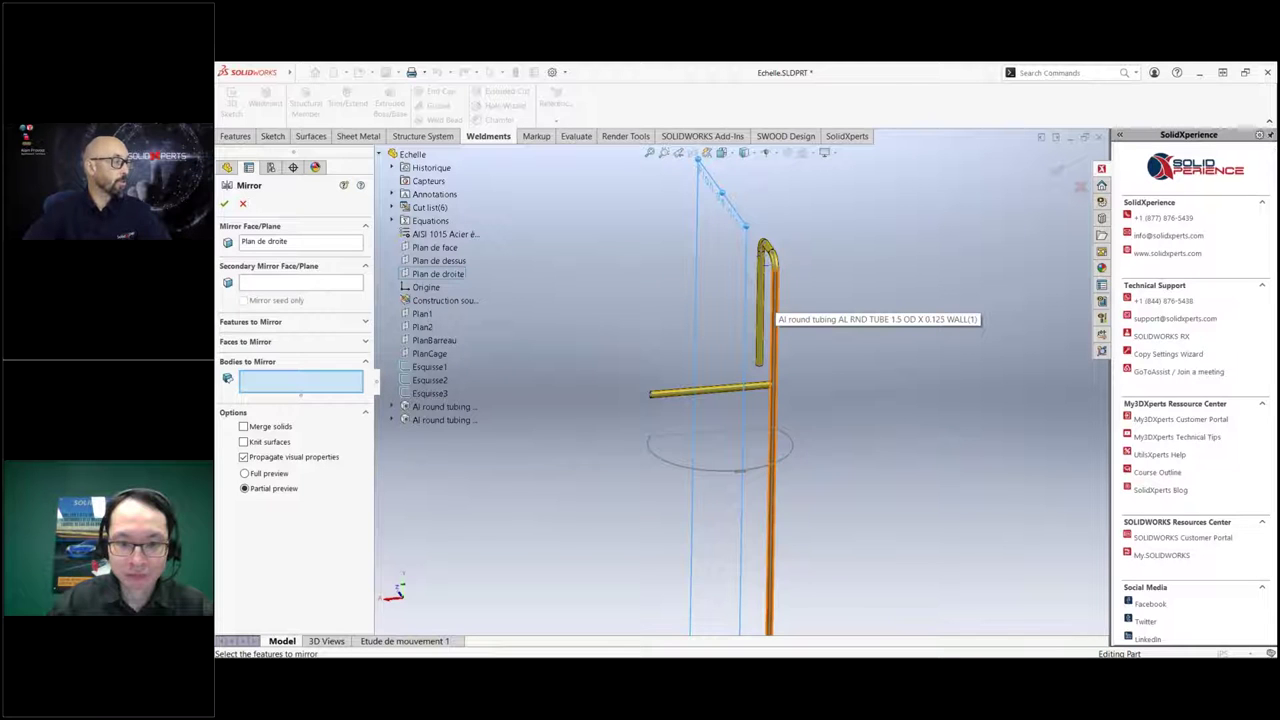
middle_click_drag(768, 300, 777, 366)
left_click(782, 345)
left_click(768, 262)
left_click(752, 242)
left_click(728, 256)
left_click(722, 302)
key("Return")
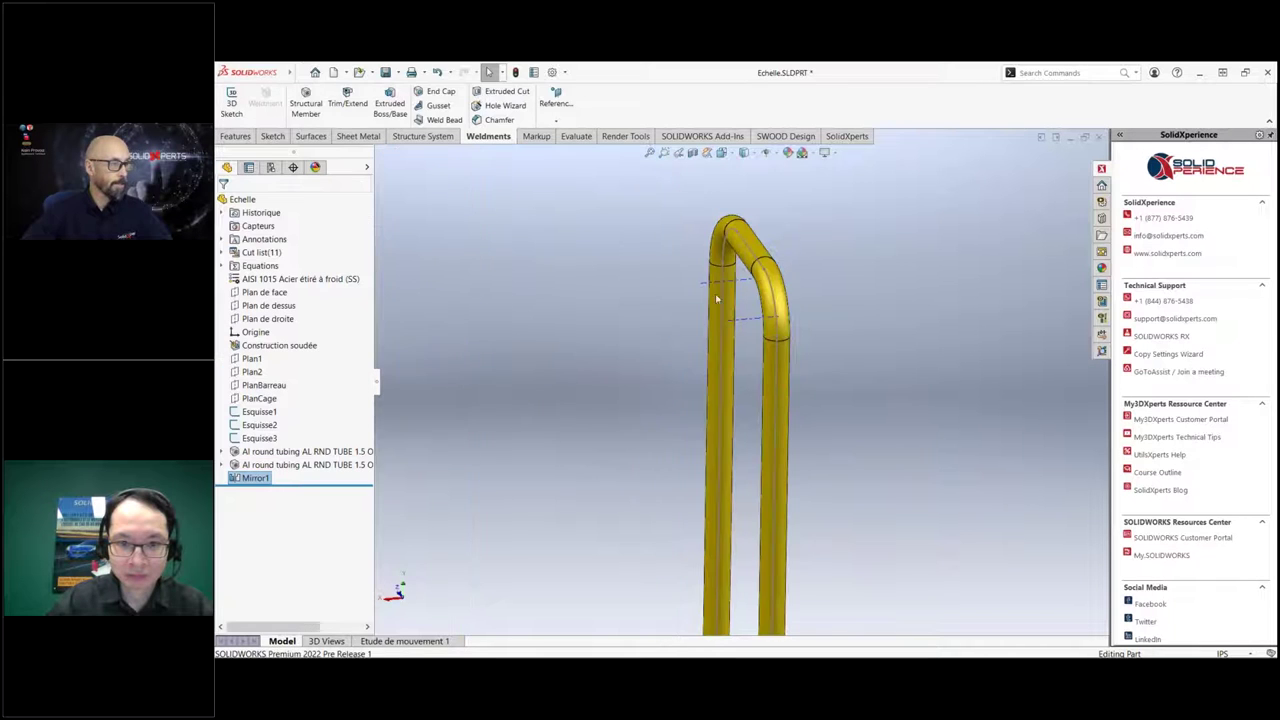
Start a linear pattern along the vertical rail's sketch line, using Up to reference with a spacing of 10 in.
middle_click_drag(700, 298, 655, 378)
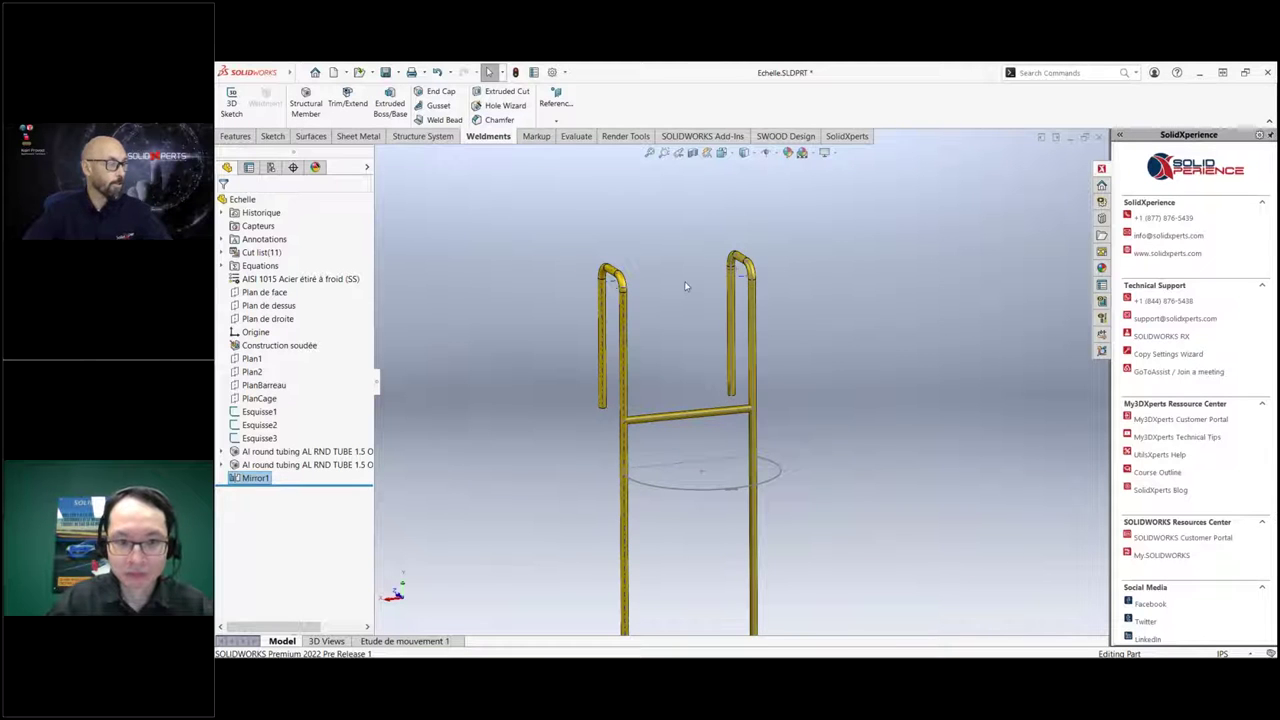
middle_click_drag(686, 292, 678, 300)
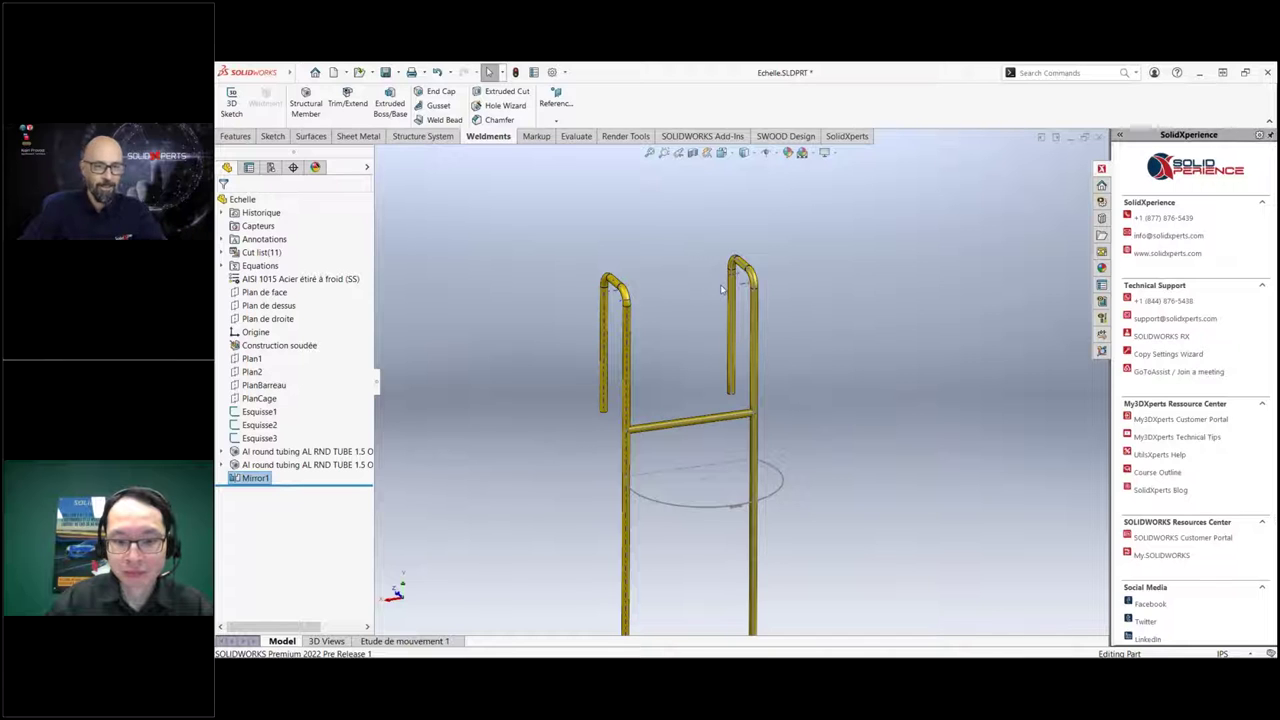
left_click(672, 279)
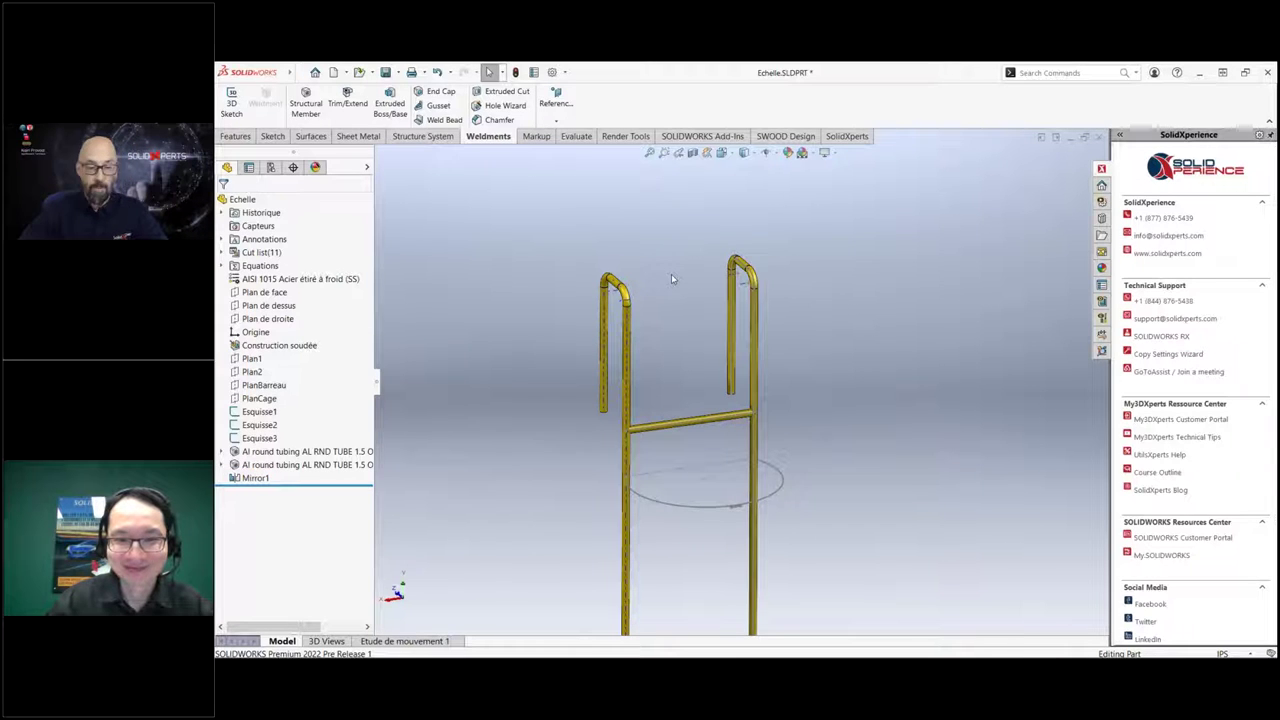
key("s")
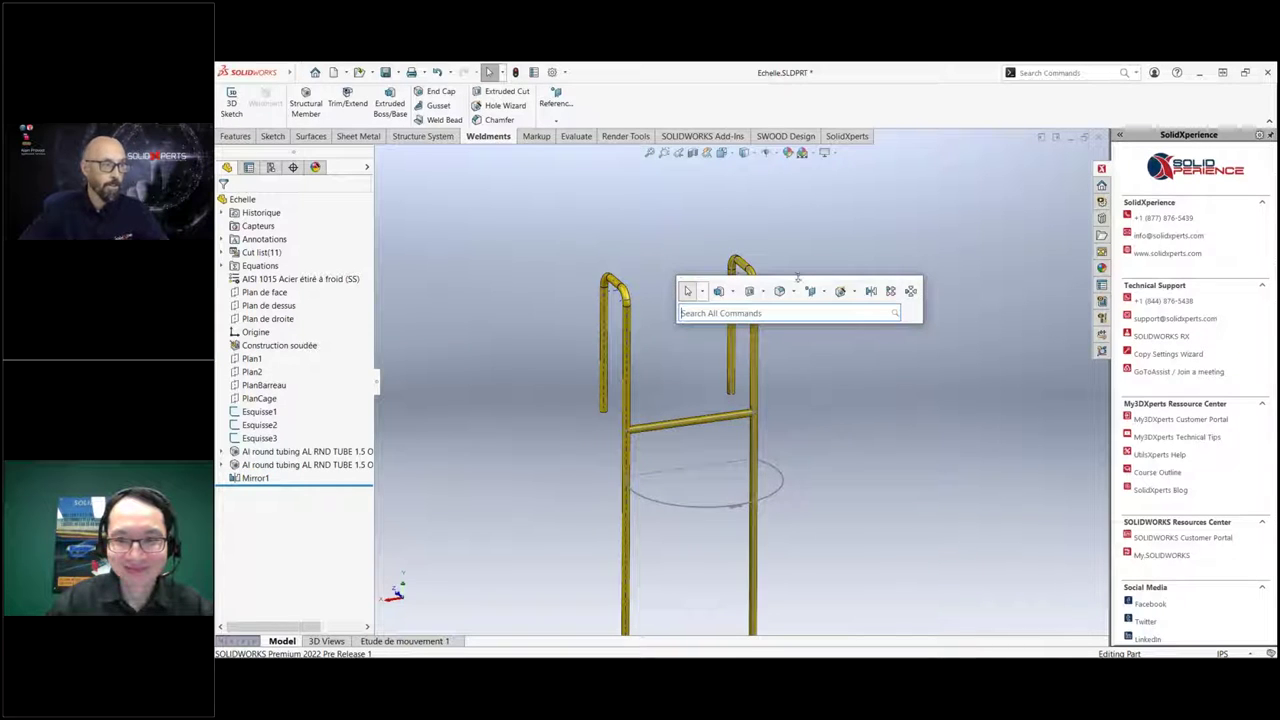
left_click(890, 291)
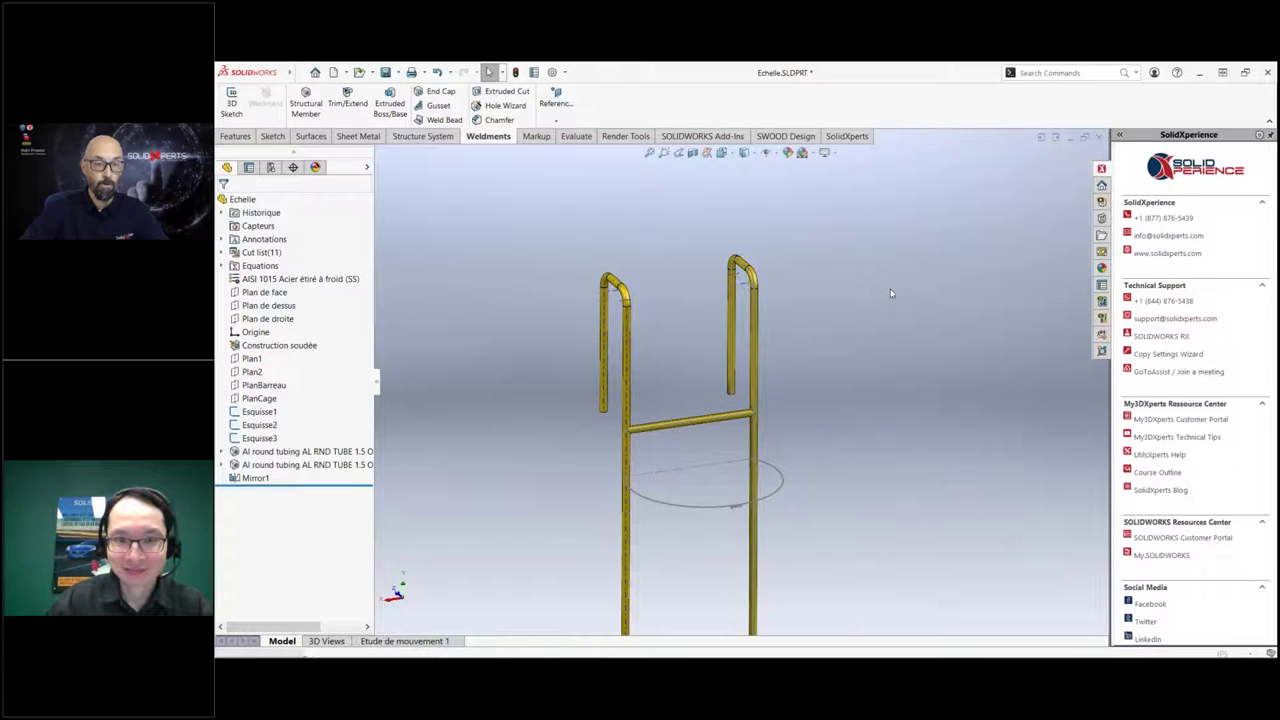
left_click(756, 382)
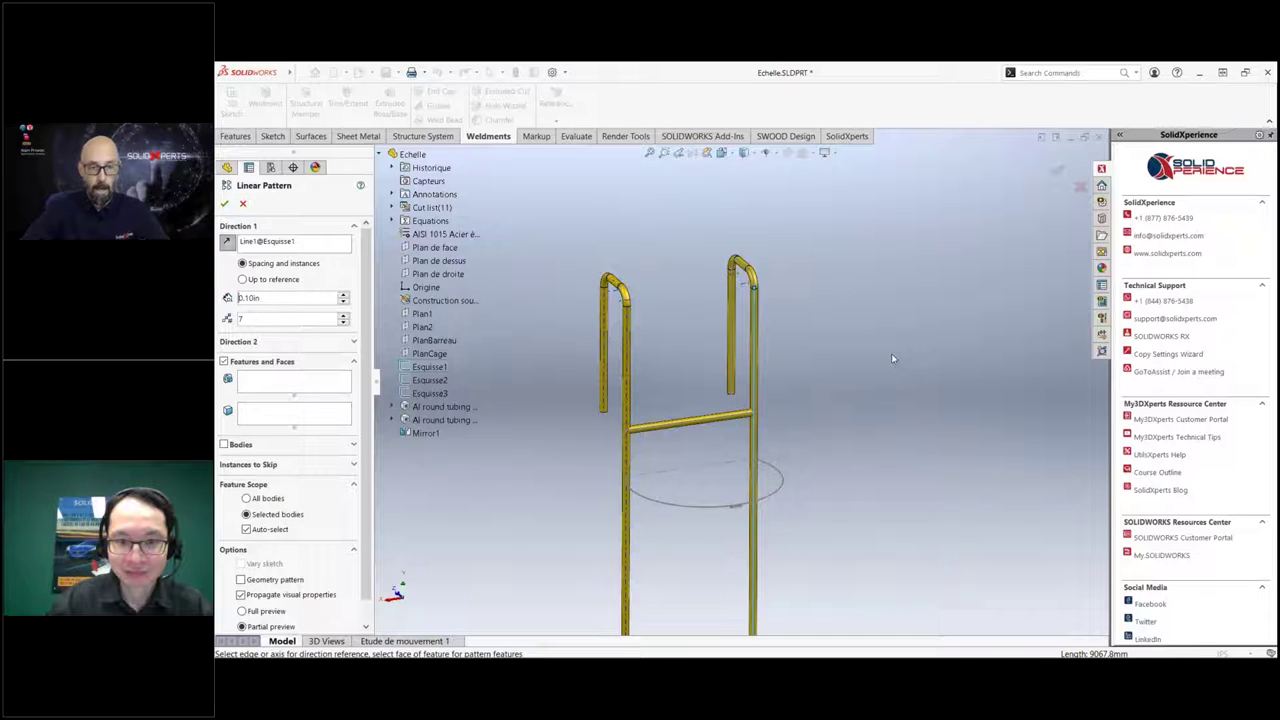
left_click(285, 280)
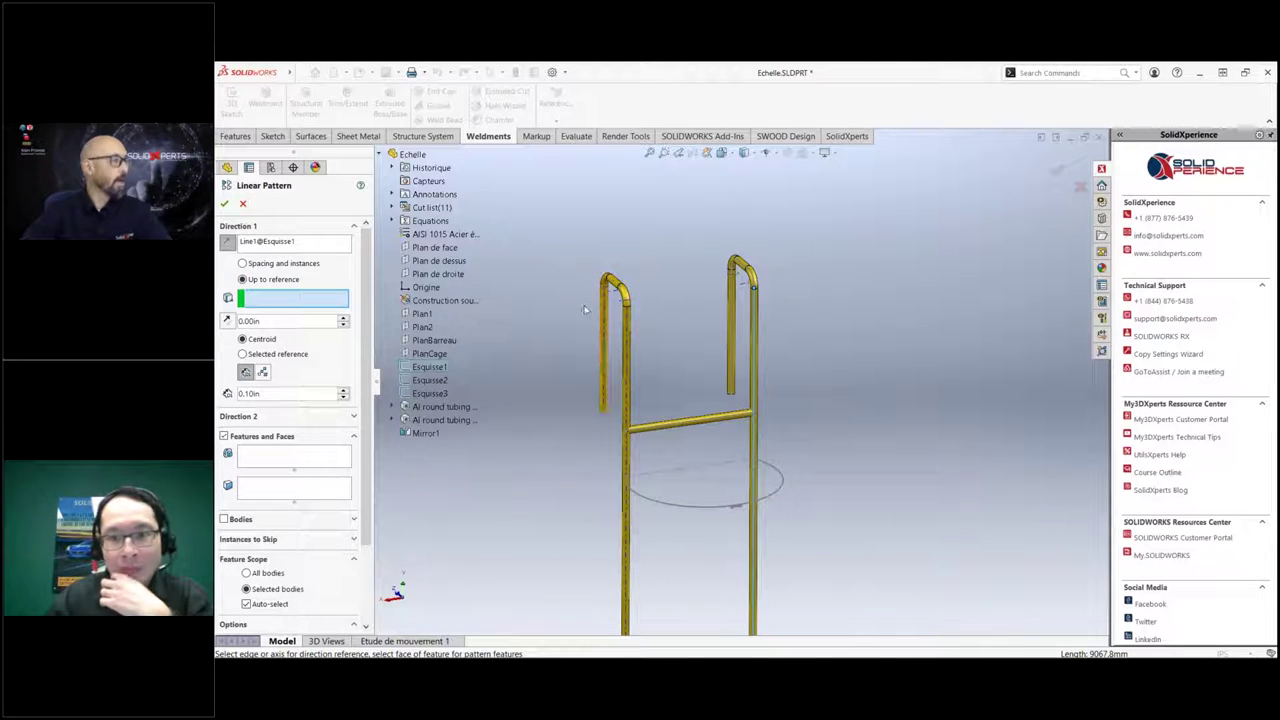
left_click_drag(275, 393, 223, 397)
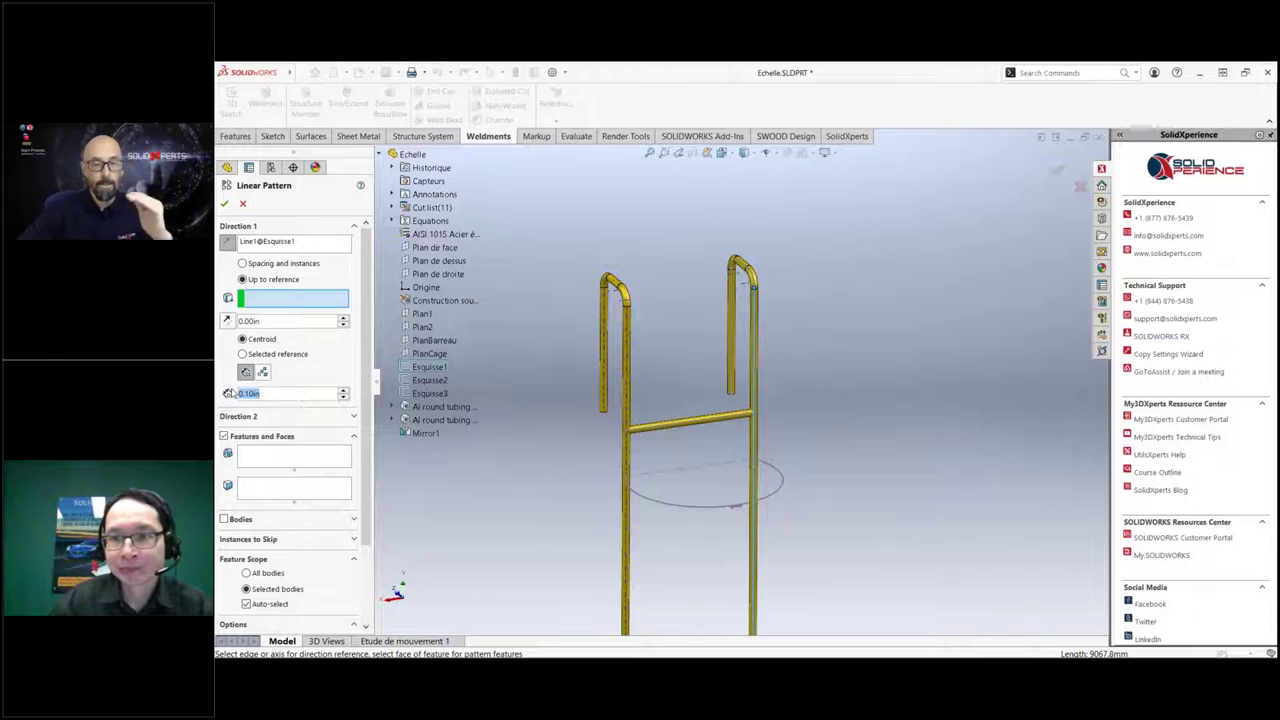
type("10")
key("Return")
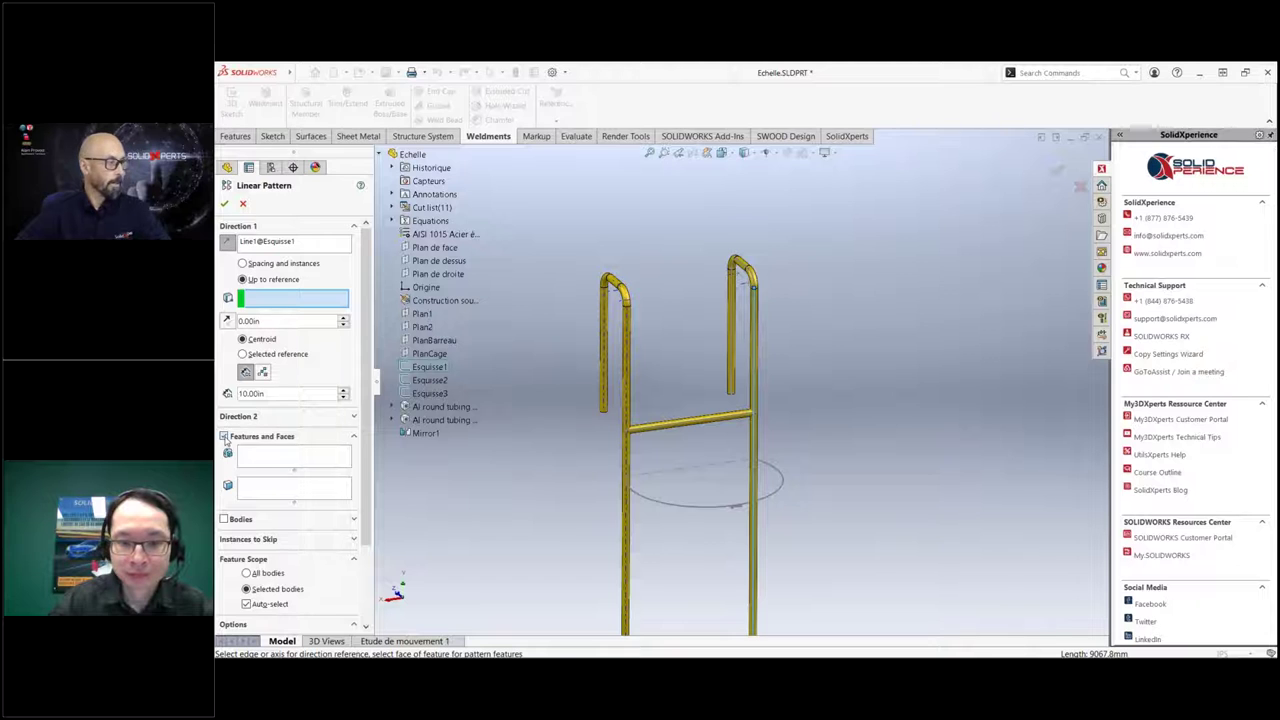
Switch the pattern from features and faces to bodies, and set its end reference to the rail line's lower endpoint.
left_click(224, 437)
left_click(225, 456)
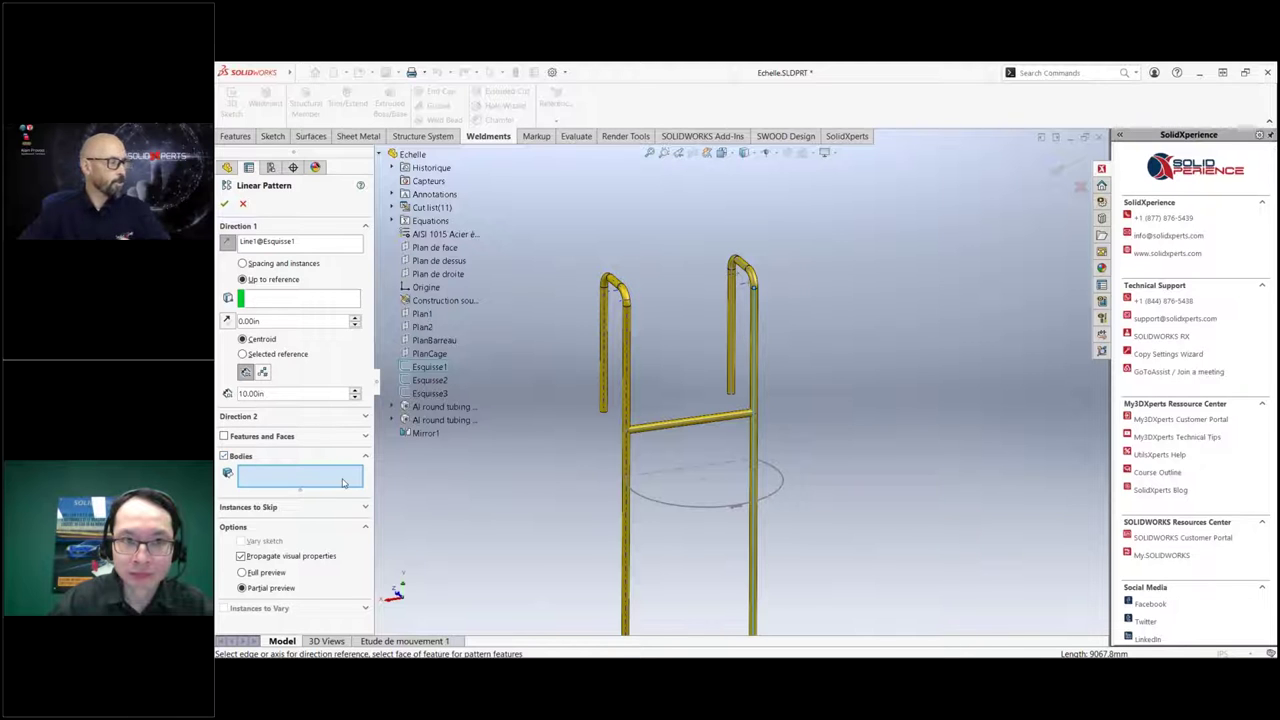
mouse_move(620, 500)
middle_mouse_down()
mouse_move(733, 563)
mouse_move(765, 513)
middle_mouse_up()
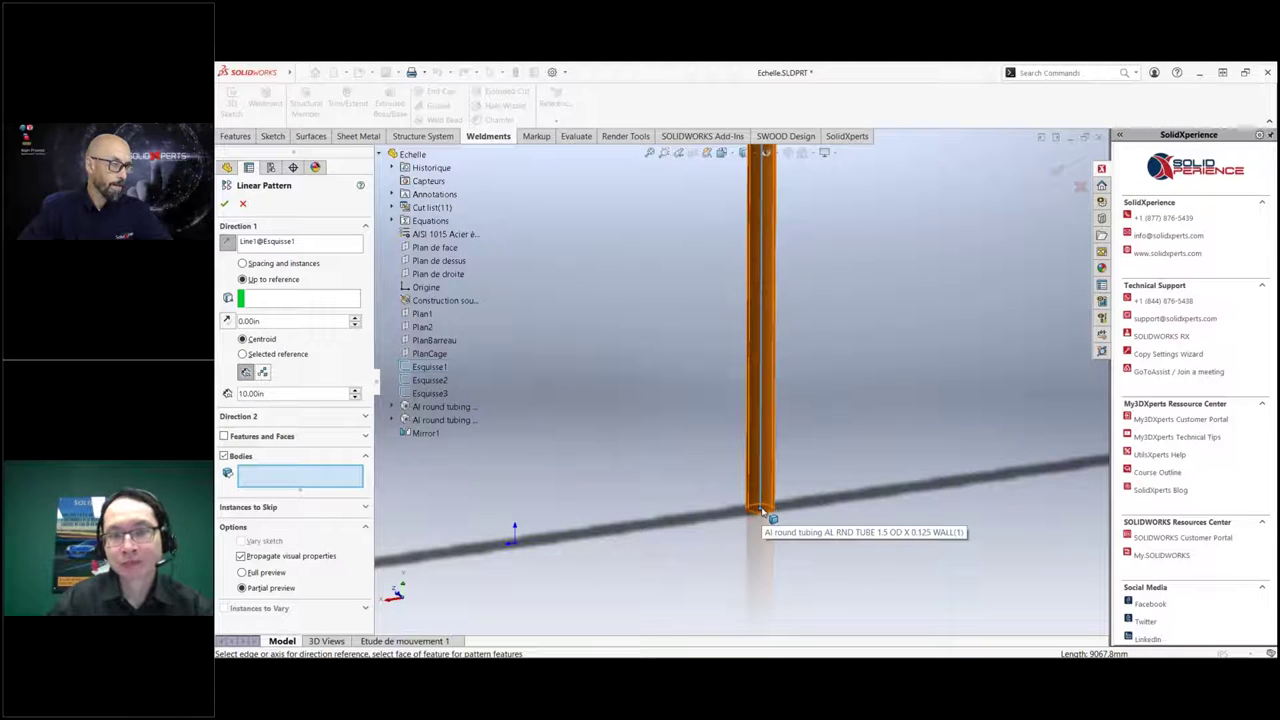
left_click(766, 511)
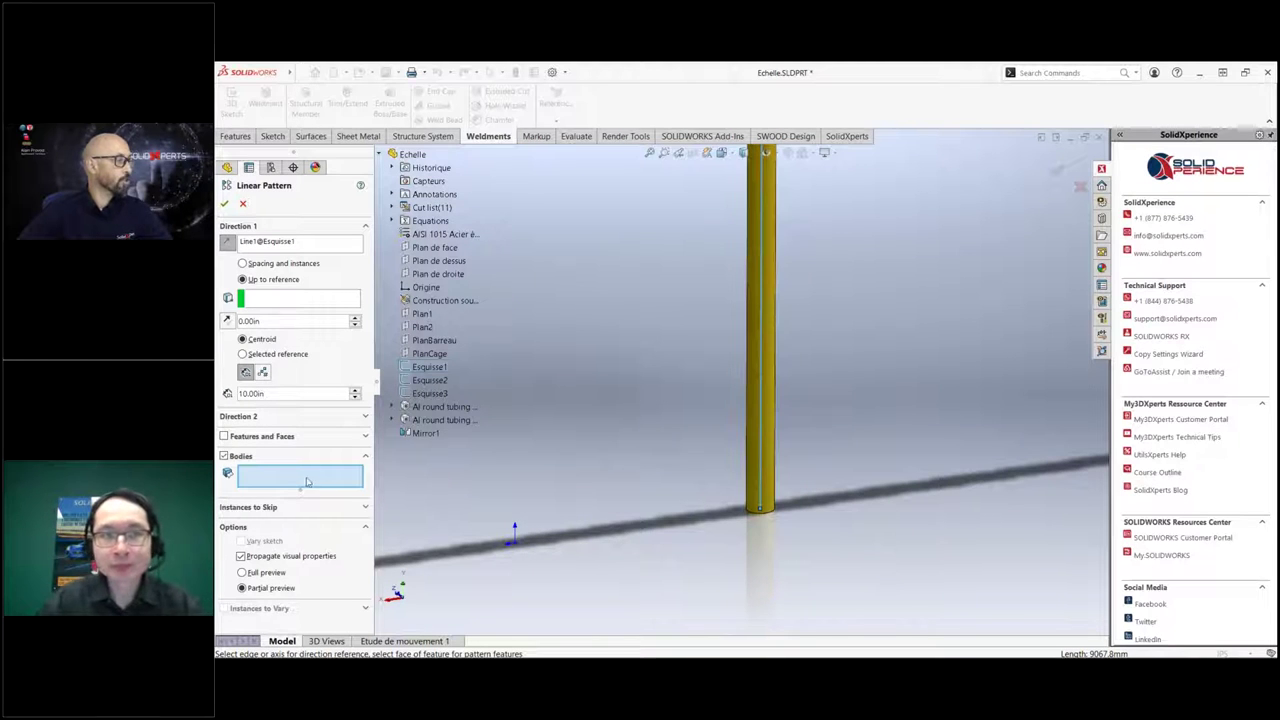
left_click(763, 510)
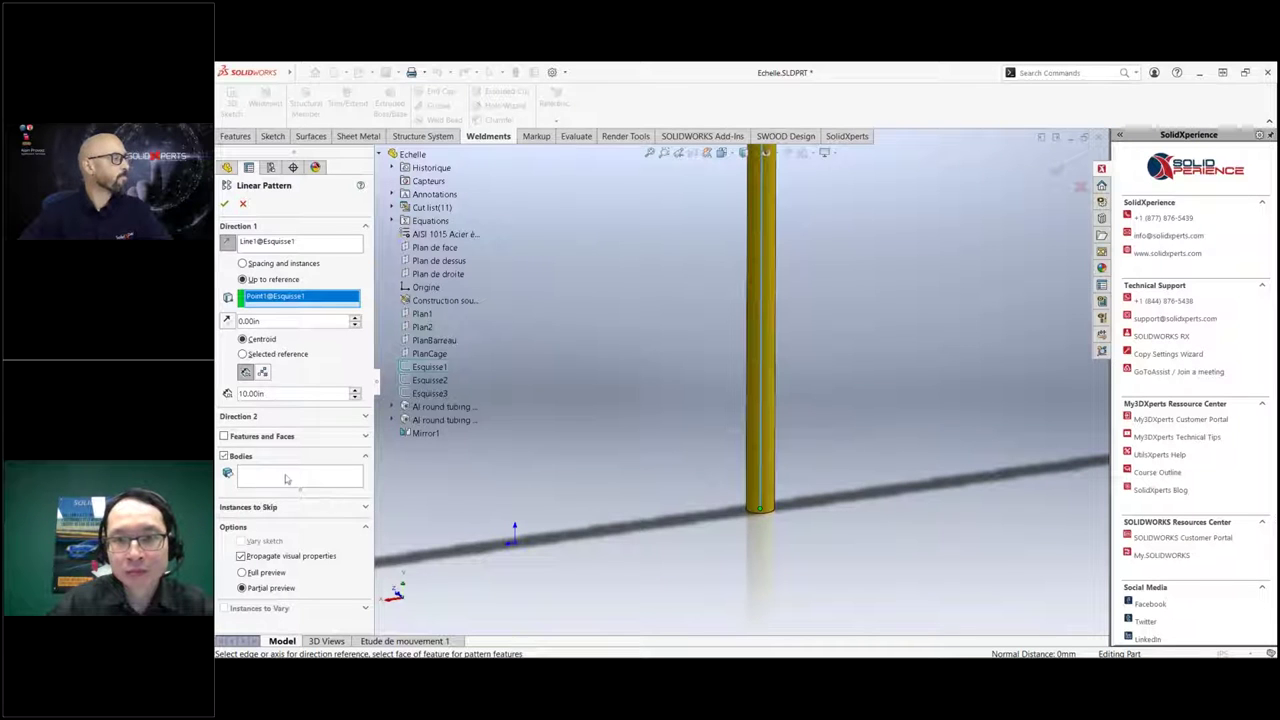
left_click(226, 204)
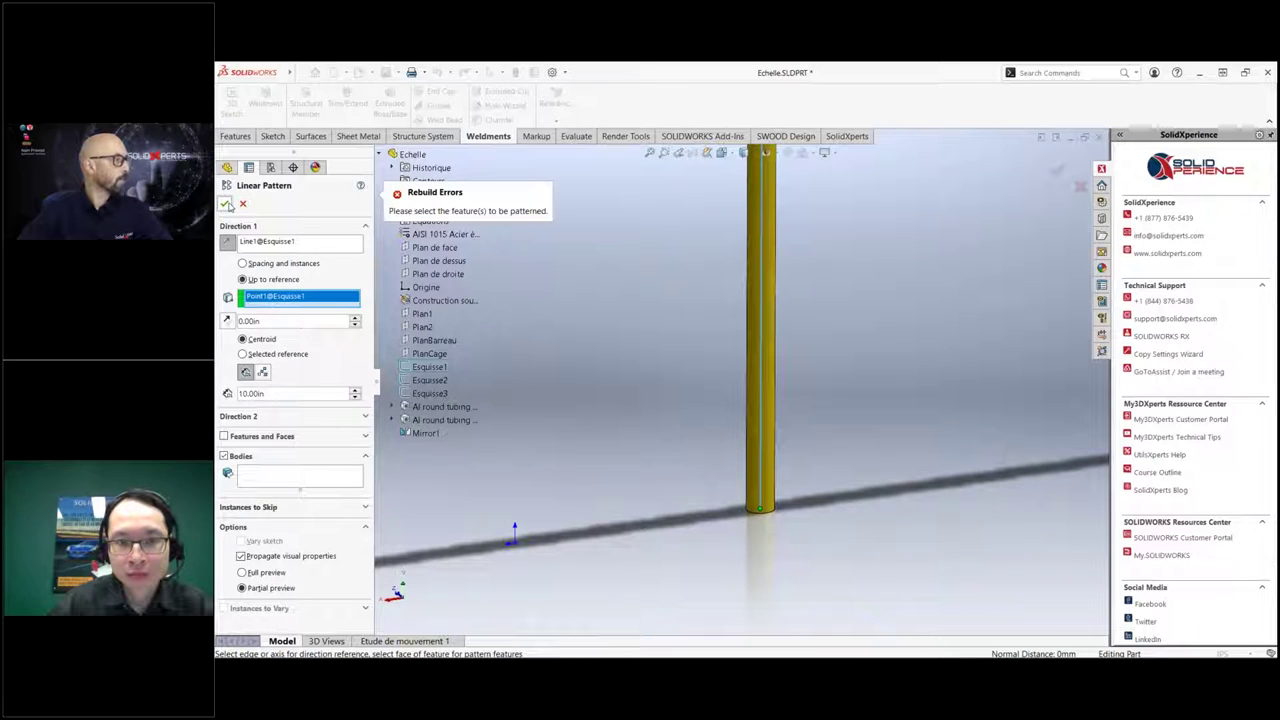
Choose the single rung as the body to repeat down the ladder, without skipping instances, and complete the linear pattern.
left_click(284, 480)
left_click(758, 280)
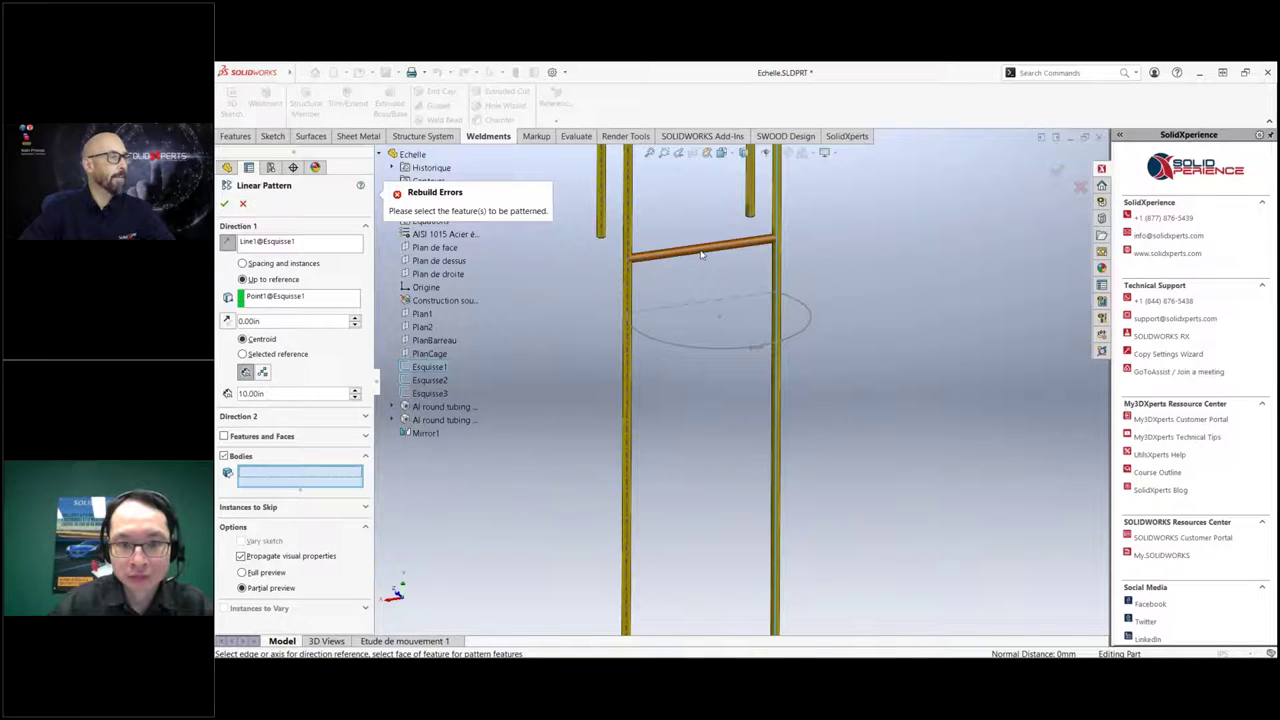
left_click(703, 252)
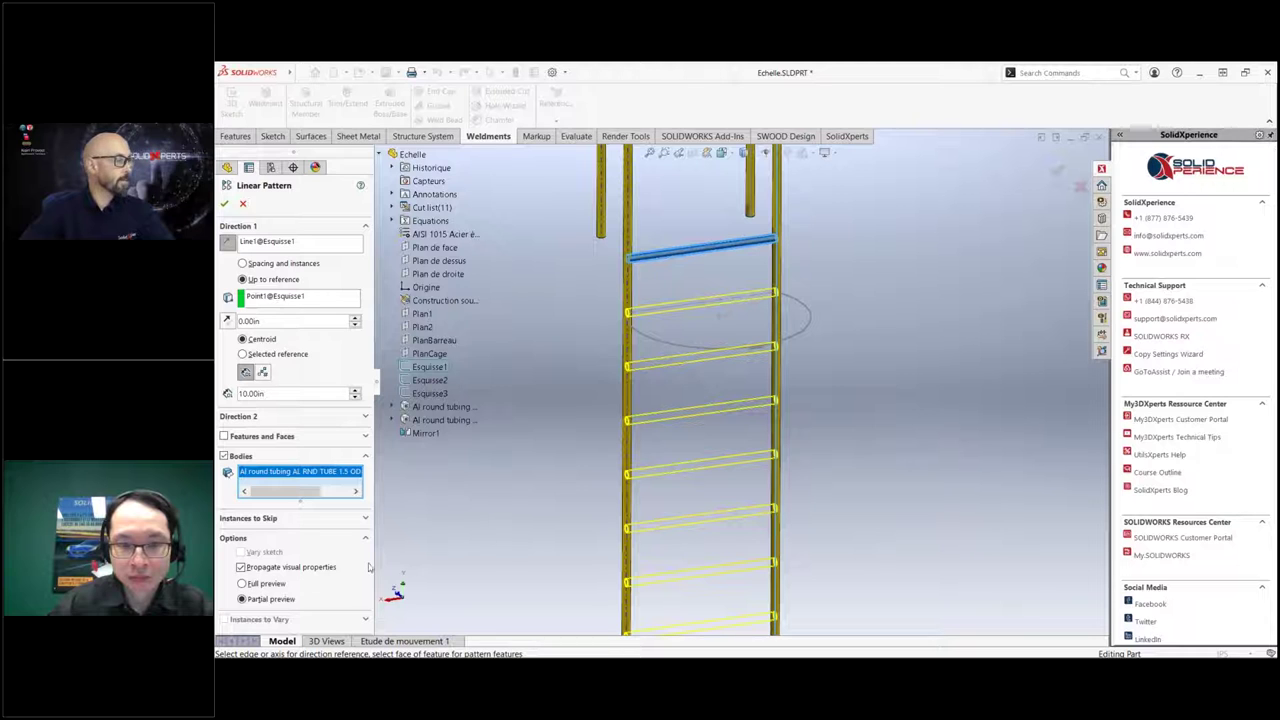
left_click(364, 518)
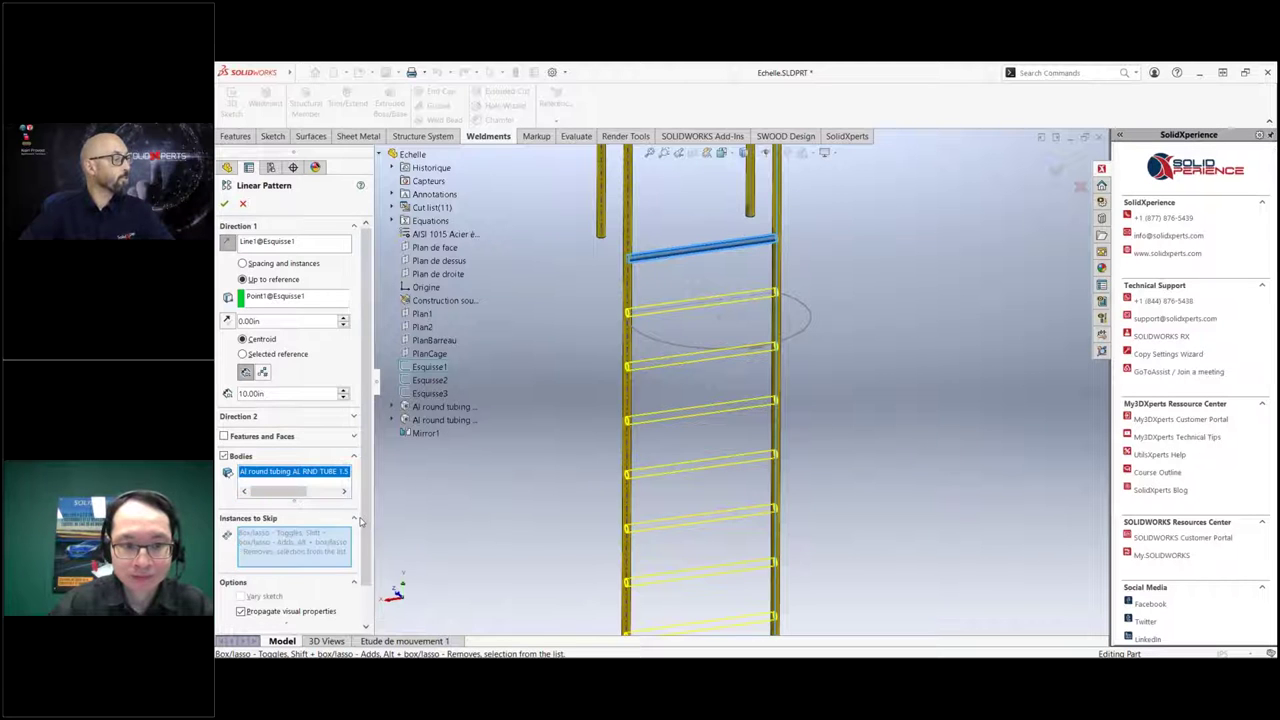
key("f")
middle_click_drag(674, 507, 756, 514)
scroll(745, 535, "down", 3)
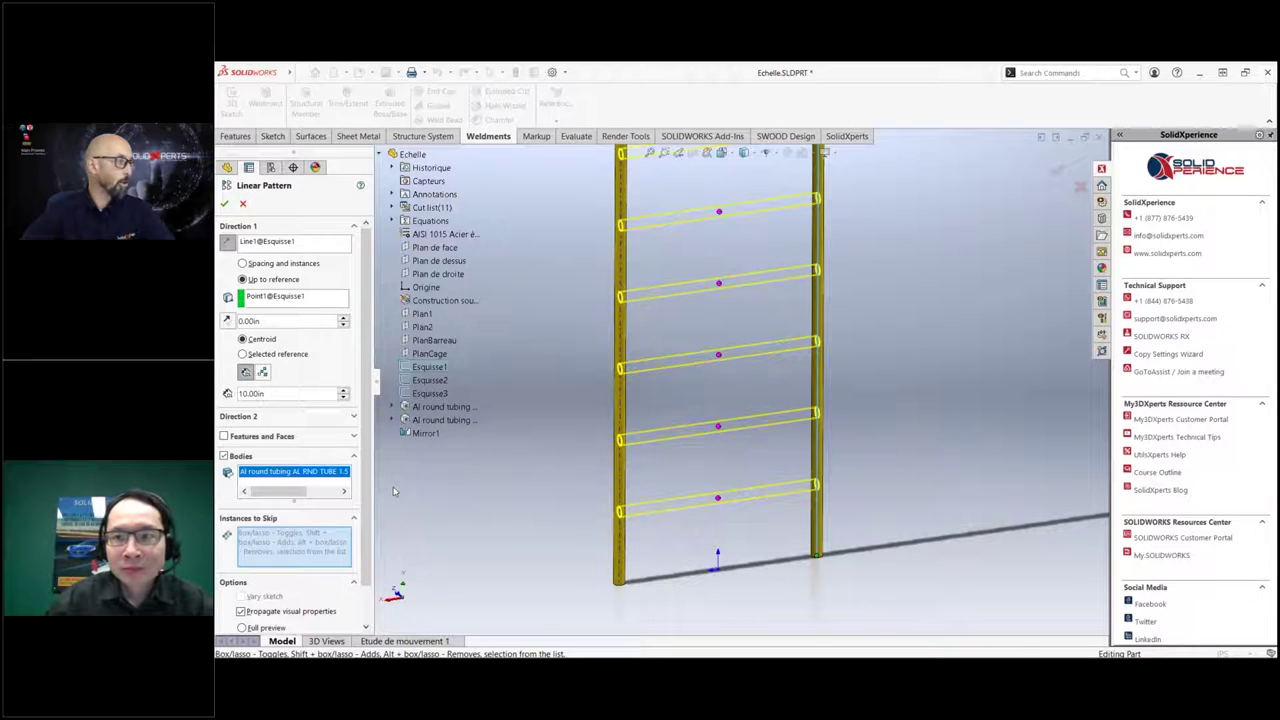
left_click(226, 204)
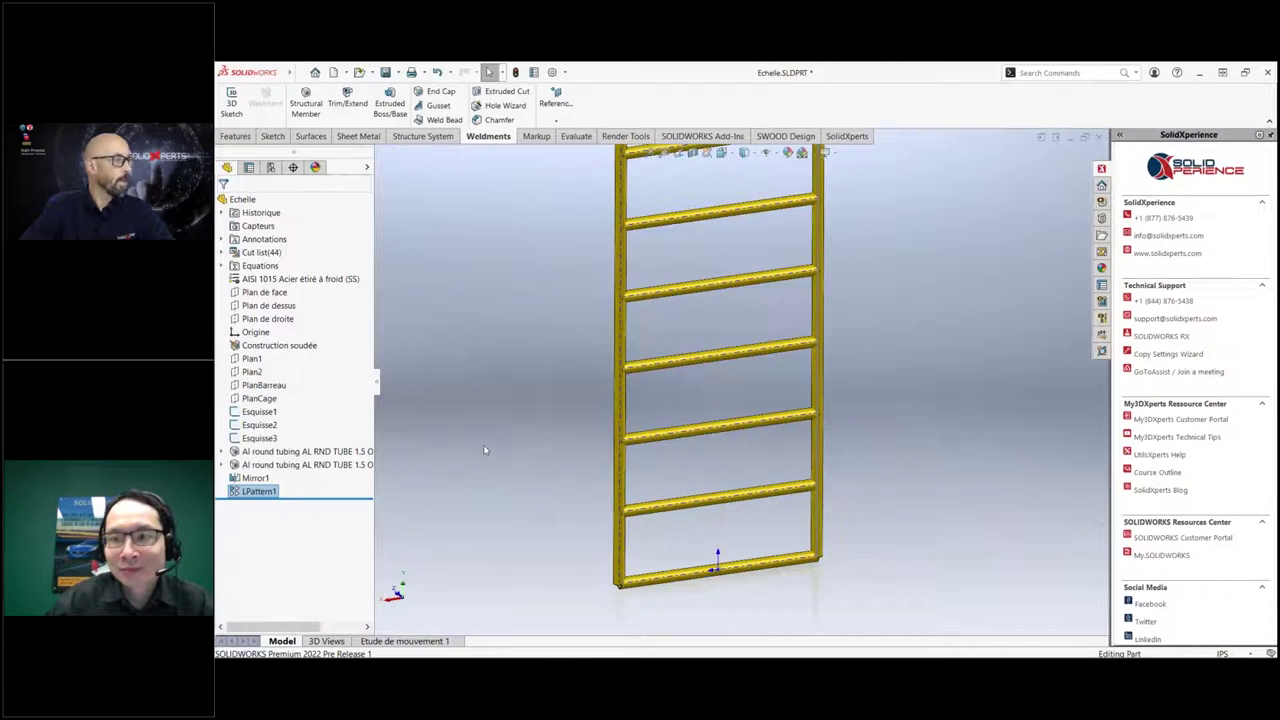
Roll the model history back to just before the rungs' linear pattern.
scroll(900, 506, "up", 15)
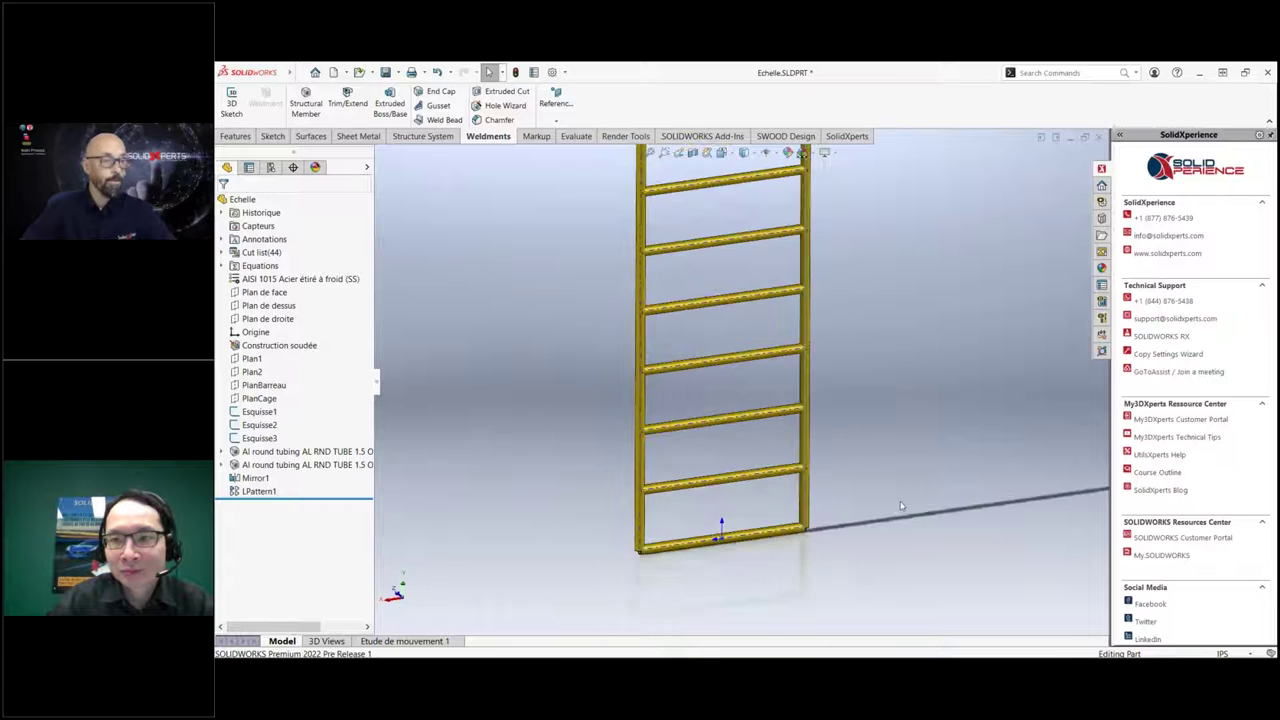
scroll(760, 232, "down", 10)
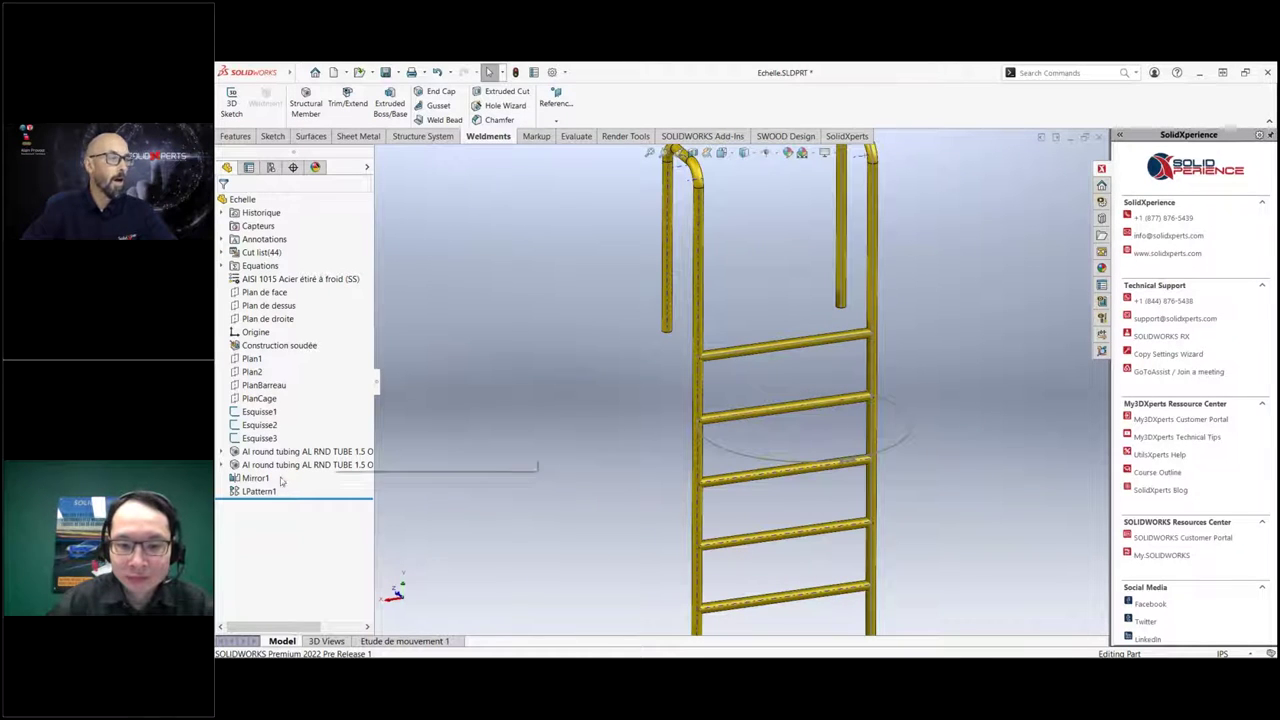
left_click_drag(288, 499, 291, 487)
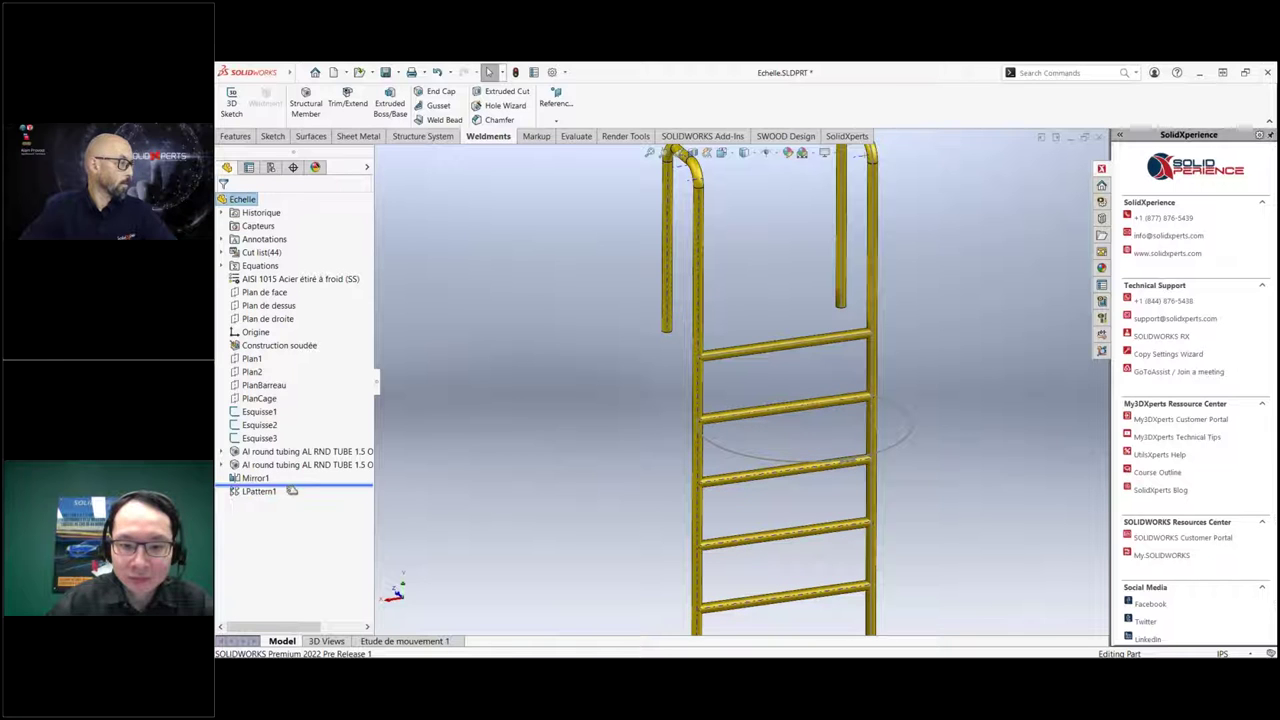
Trim the rung's ends with Trim/Extend, using the vertical tubes of both side rails as the trimming bodies.
scroll(700, 355, "down", 5)
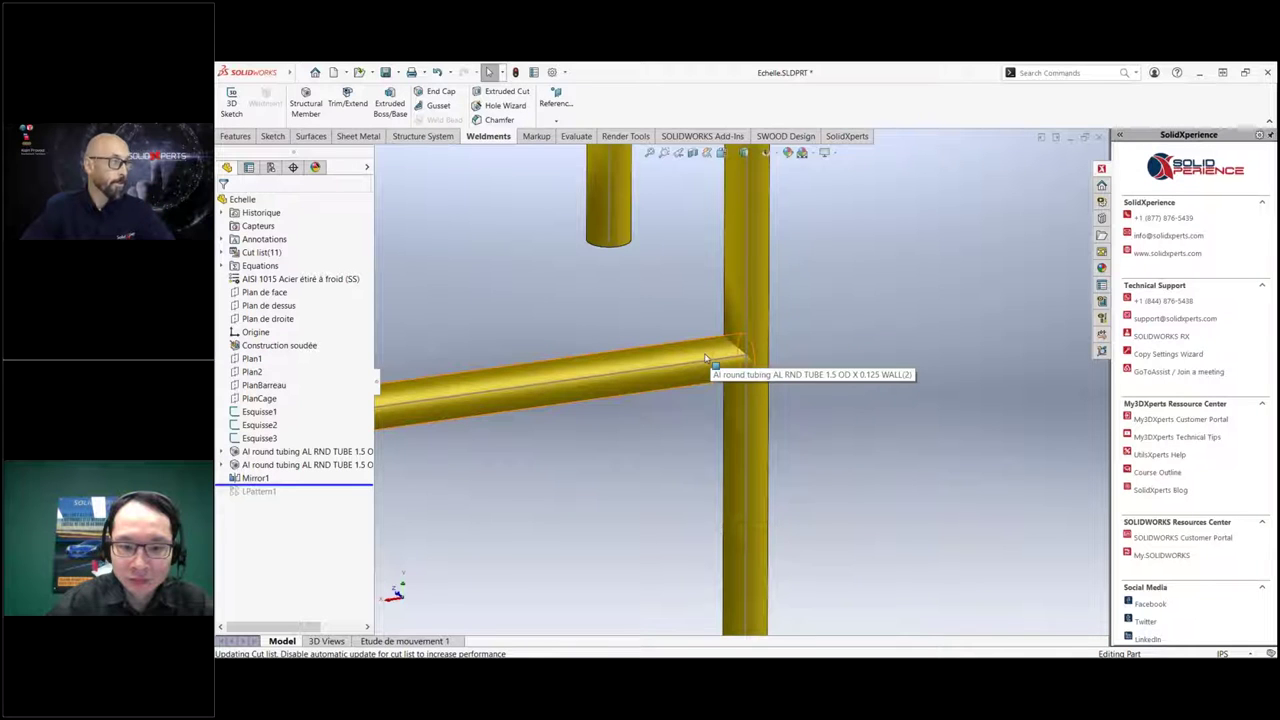
left_click(350, 106)
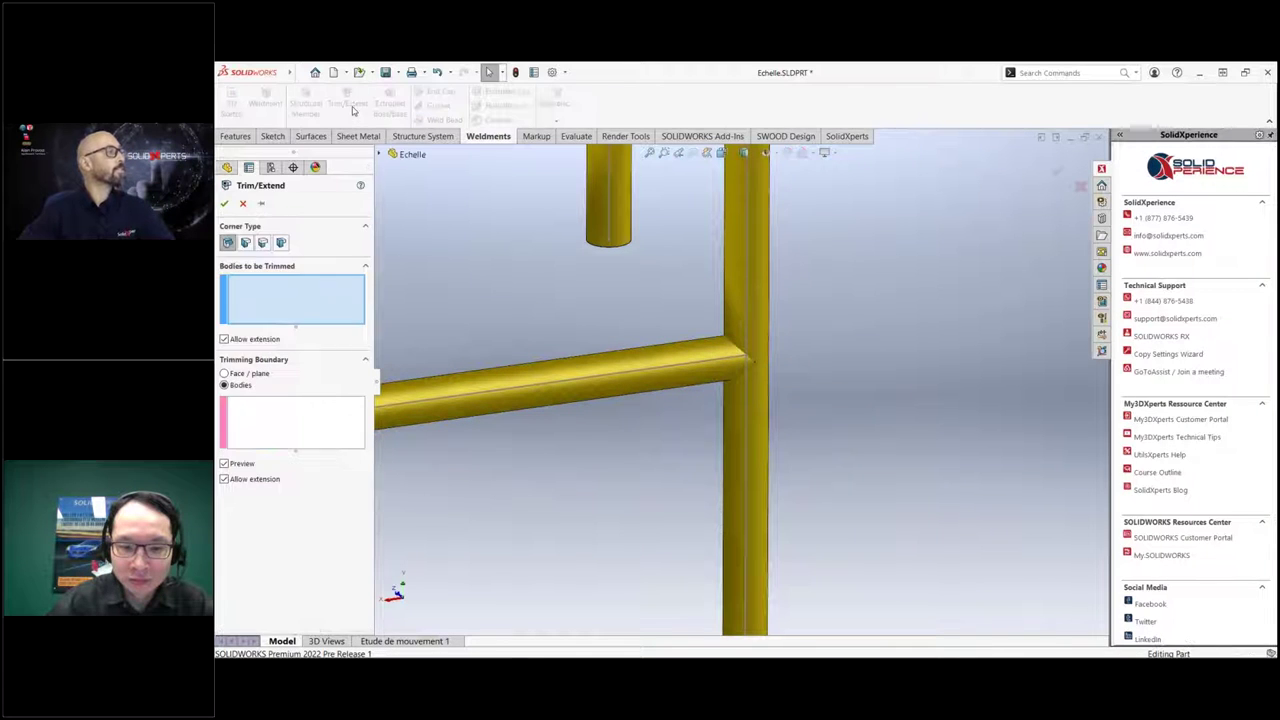
left_click(630, 361)
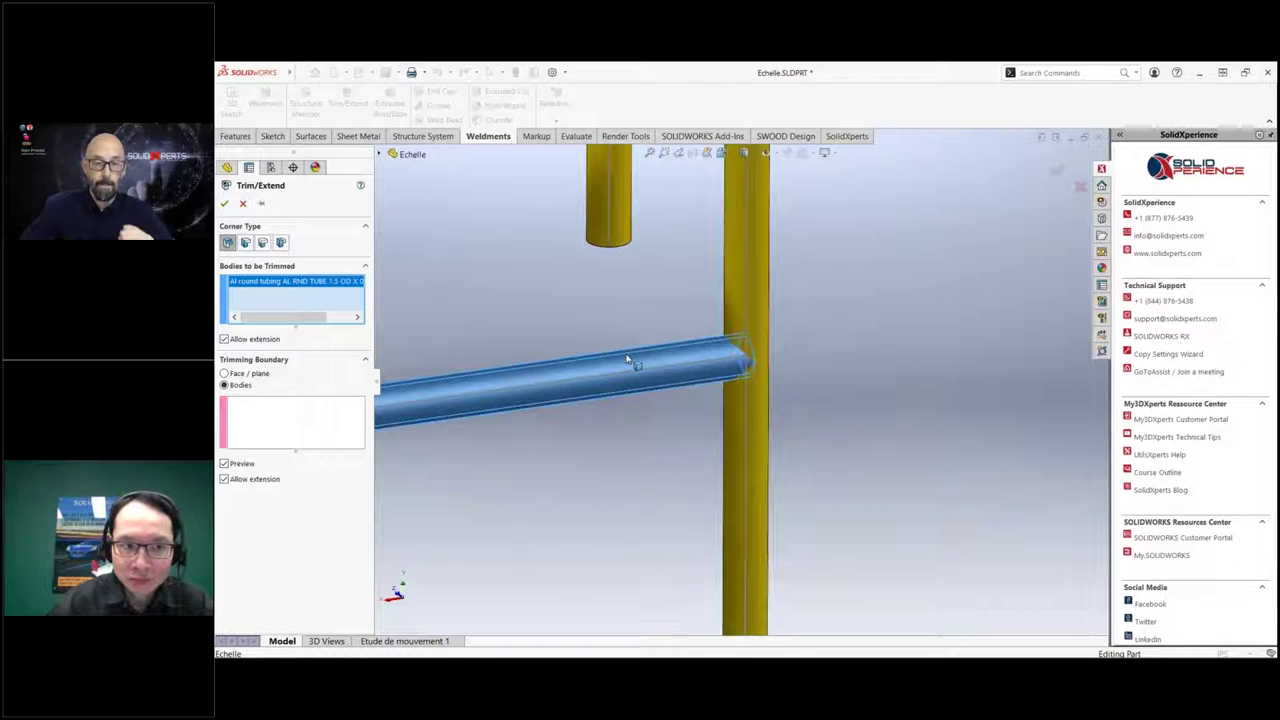
left_click(309, 426)
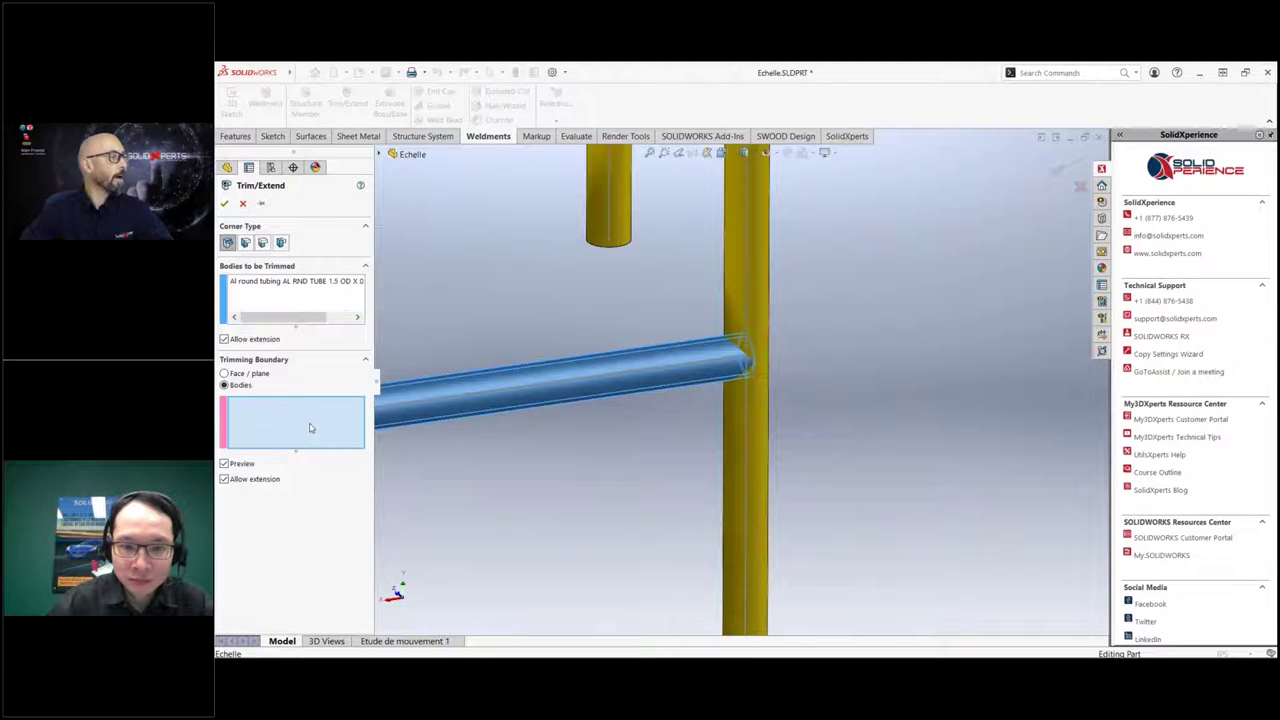
left_click(733, 281)
scroll(743, 357, "up", 5)
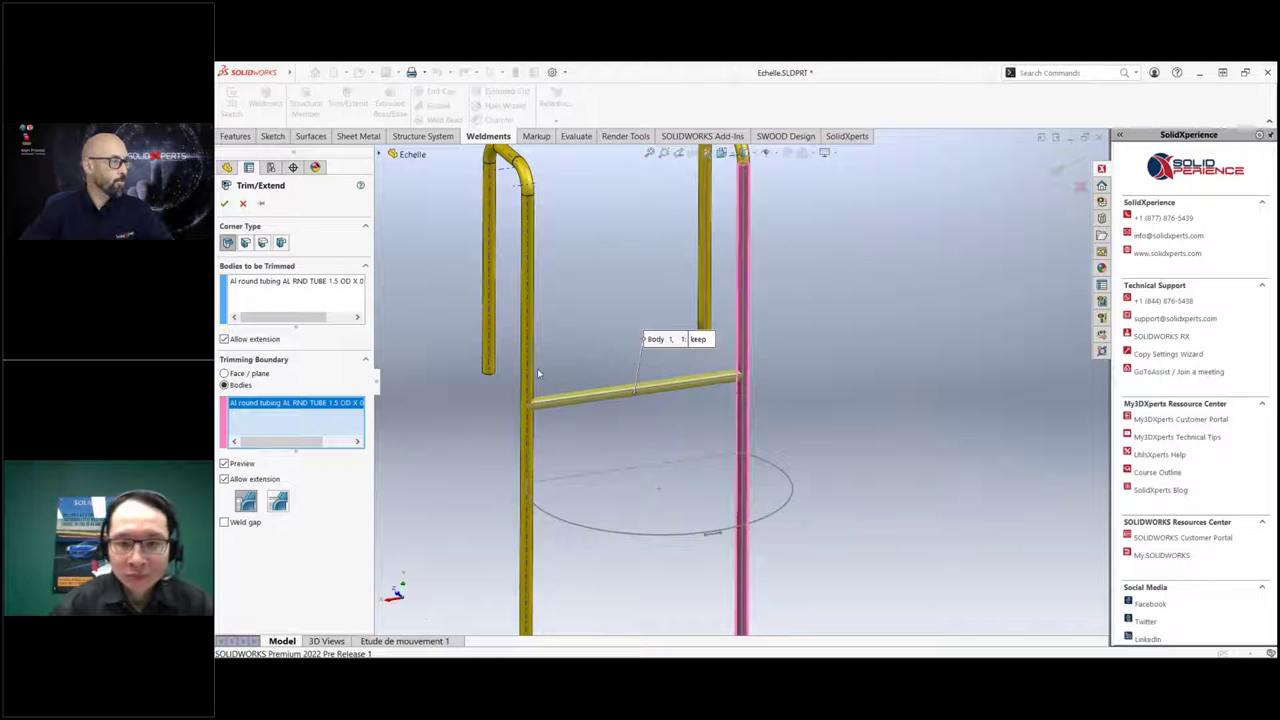
left_click(528, 480)
scroll(736, 378, "down", 5)
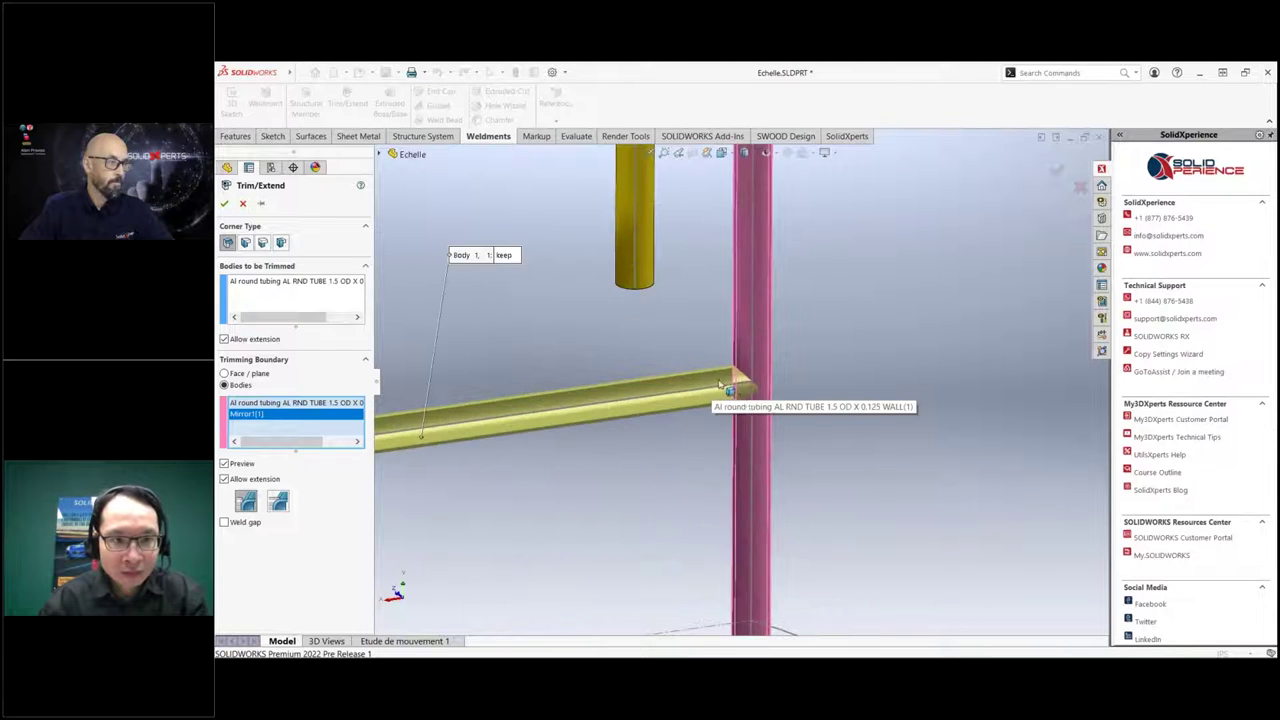
mouse_move(700, 471)
middle_mouse_down()
mouse_move(663, 434)
mouse_move(646, 451)
mouse_move(691, 446)
mouse_move(697, 467)
middle_mouse_up()
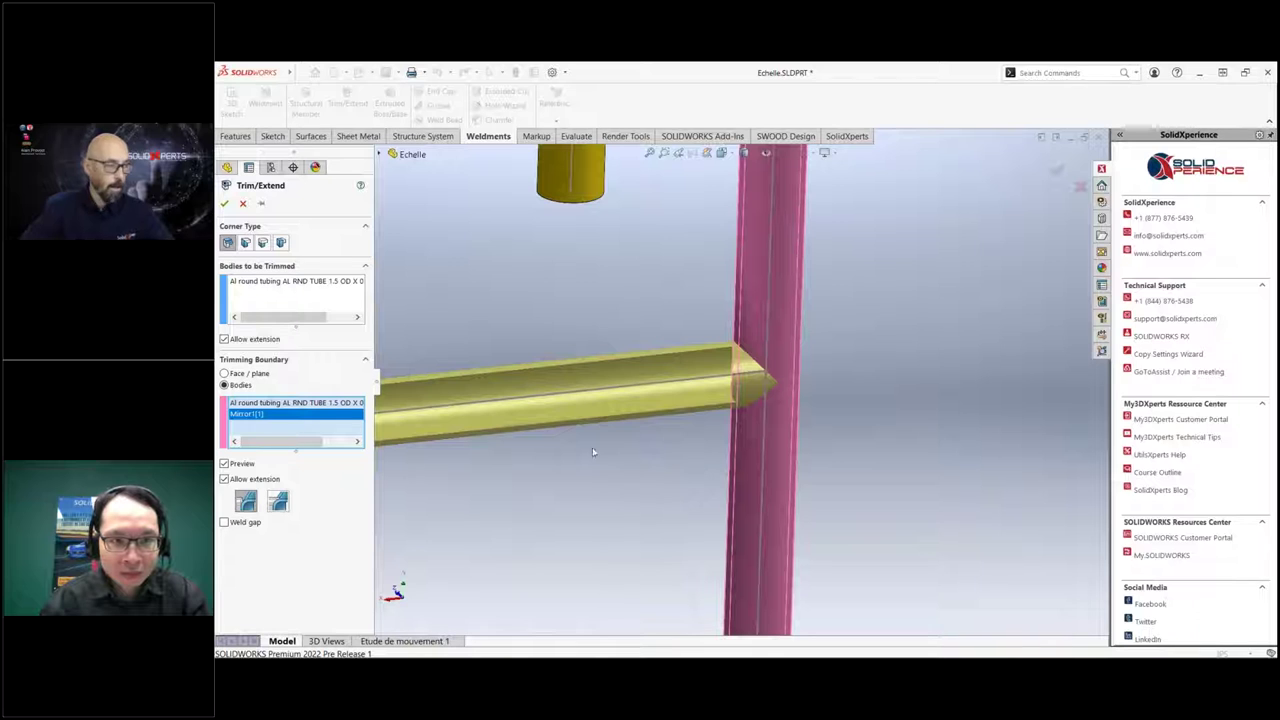
left_click(224, 203)
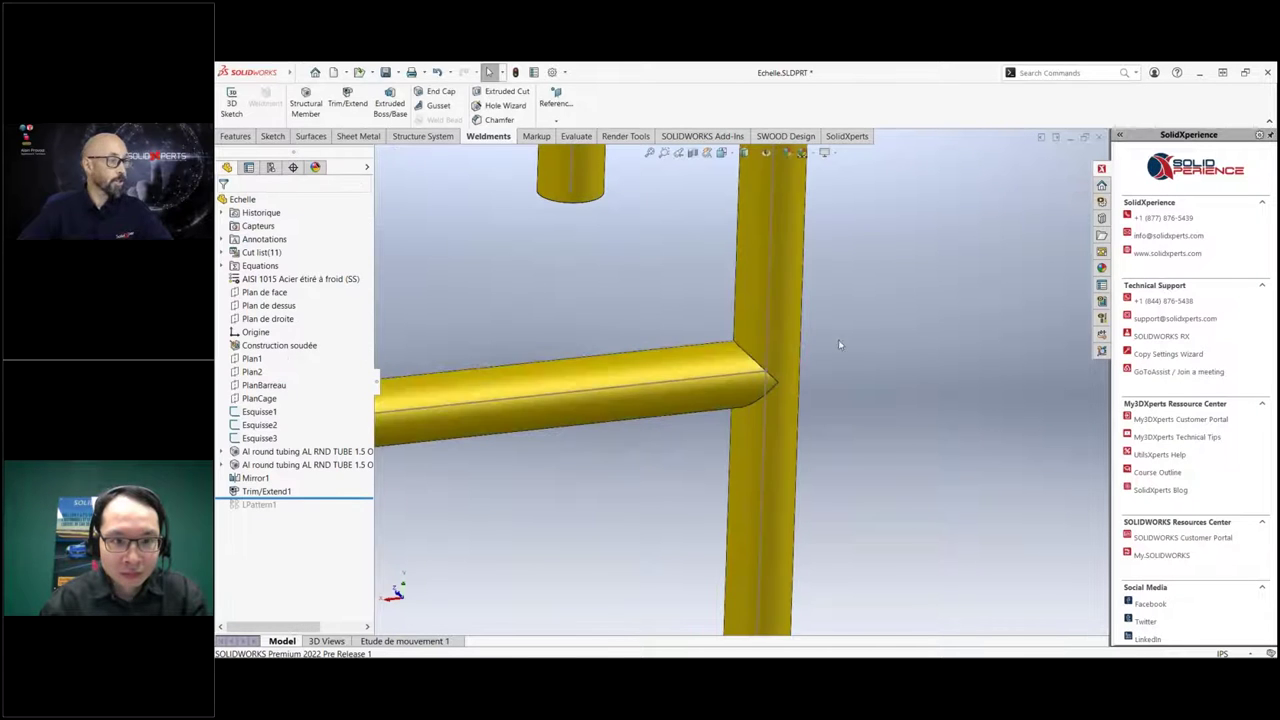
Roll the model history forward past the linear pattern and inspect a patterned rung's joint with the side rail.
key("f")
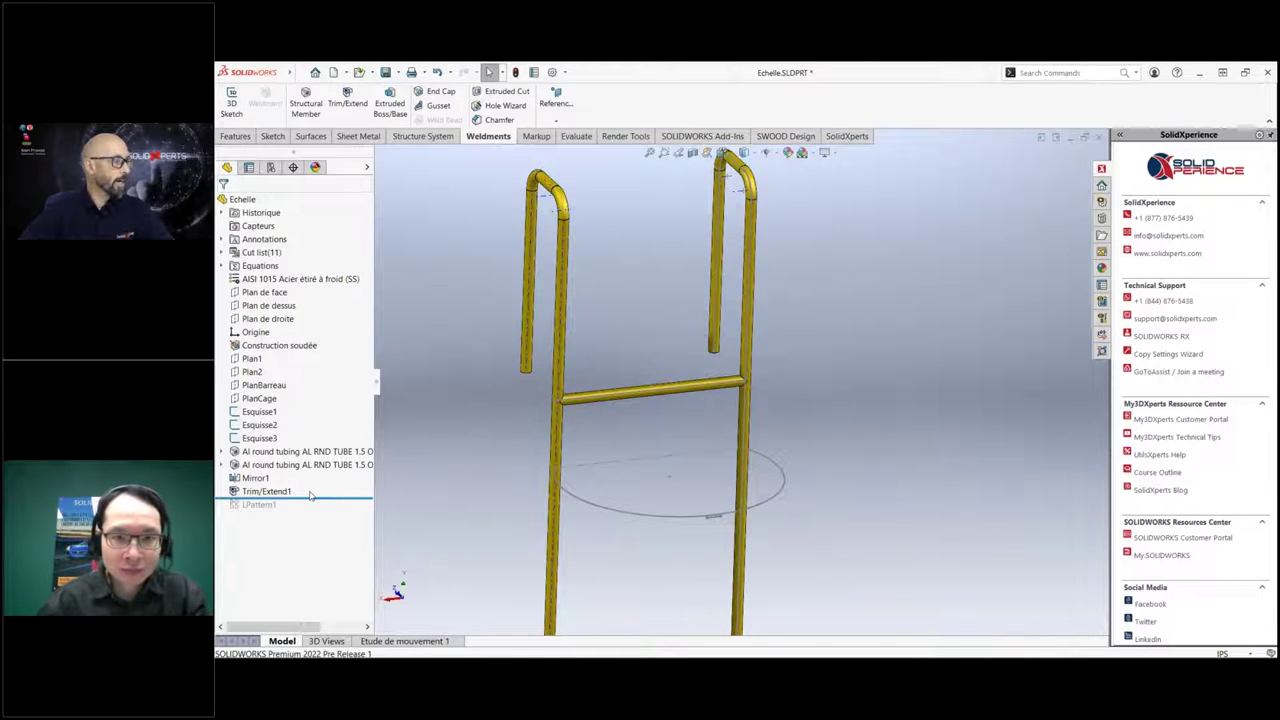
left_click_drag(330, 497, 330, 511)
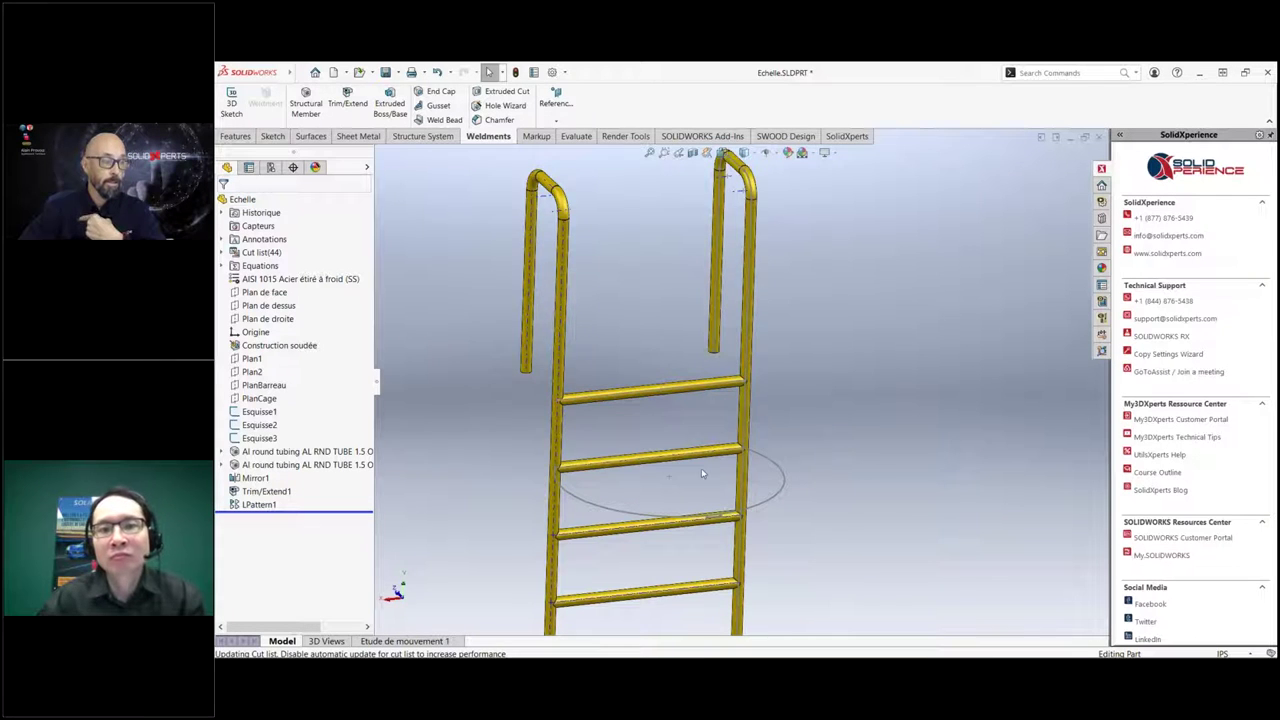
scroll(702, 473, "down", 6)
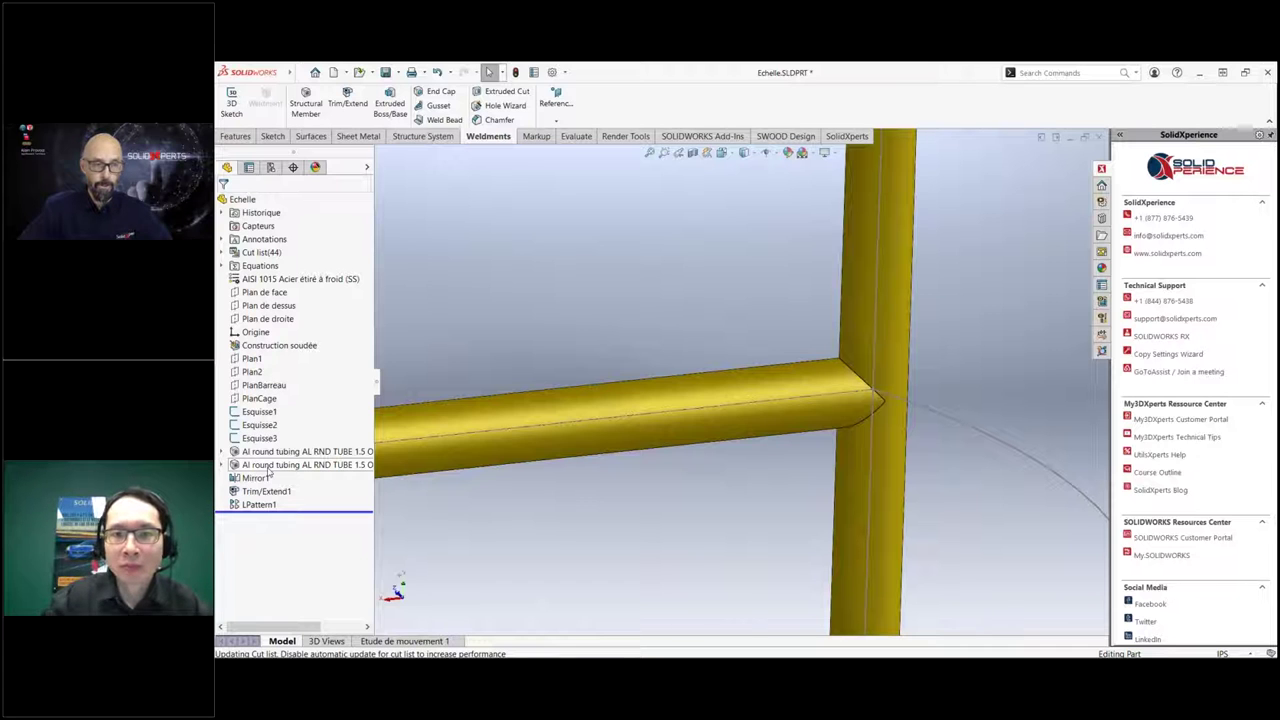
scroll(543, 443, "up", 10)
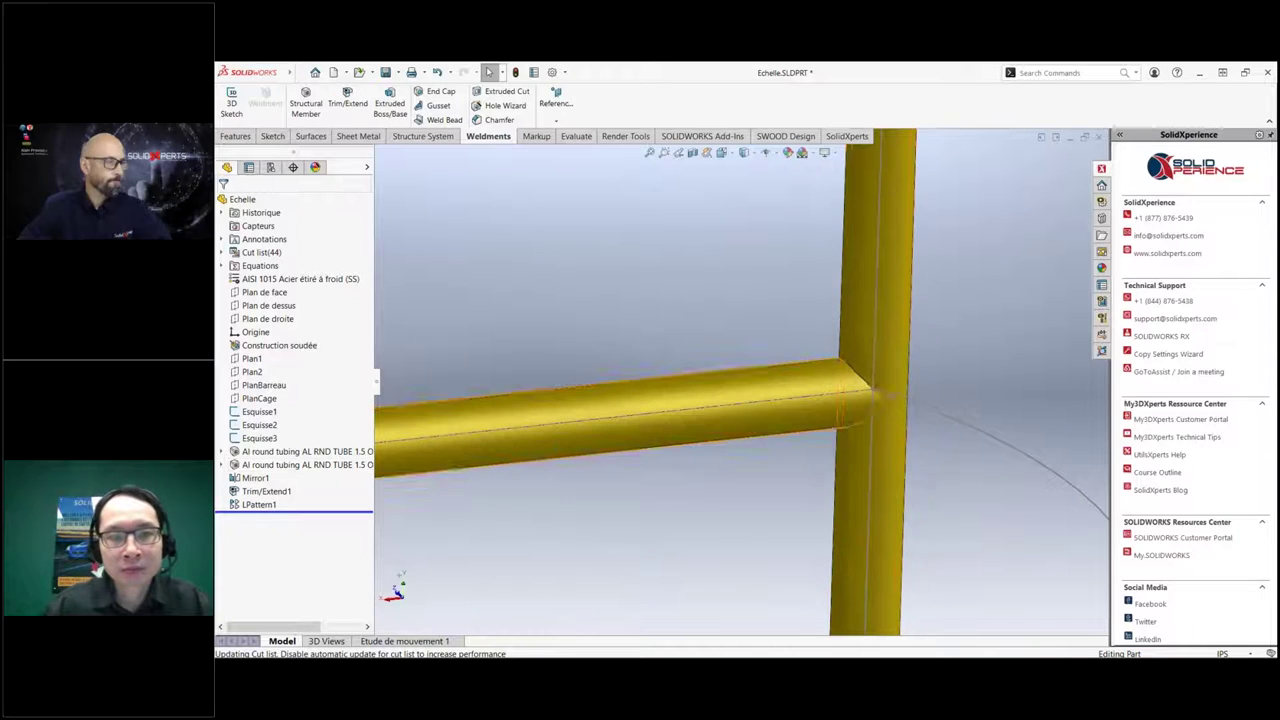
mouse_move(786, 355)
middle_mouse_down()
mouse_move(791, 340)
mouse_move(808, 354)
middle_mouse_up()
scroll(738, 418, "down", 3)
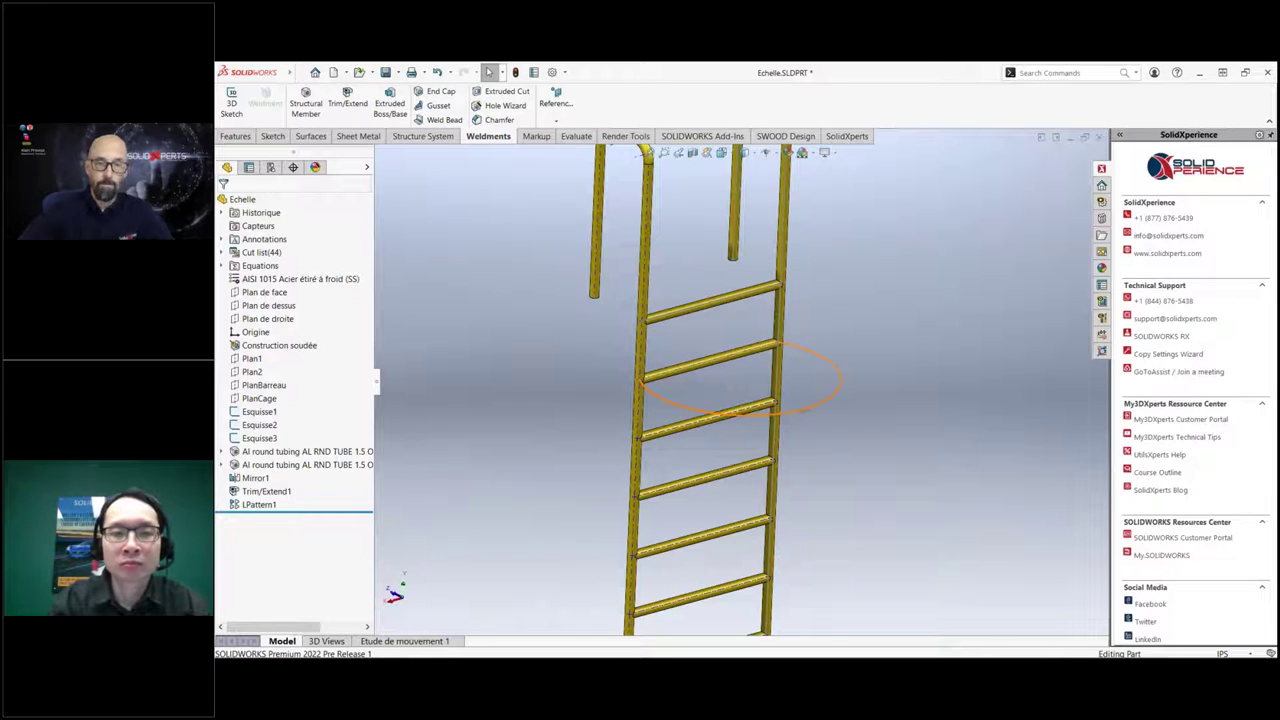
Add a structural member along the curved cage hoop sketch, using ansi al round tubing, size AL RND TUBE 1.5 OD x 0.125 Wall.
left_click(304, 105)
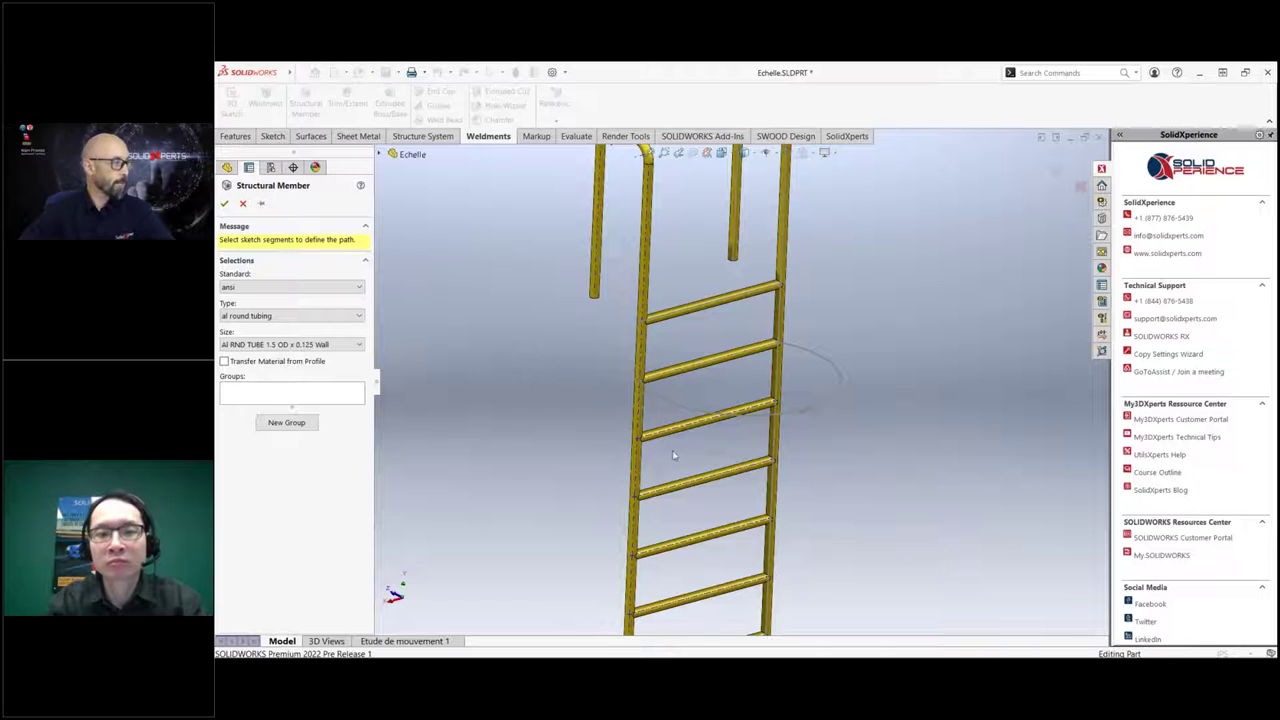
left_click(823, 370)
left_click(225, 204)
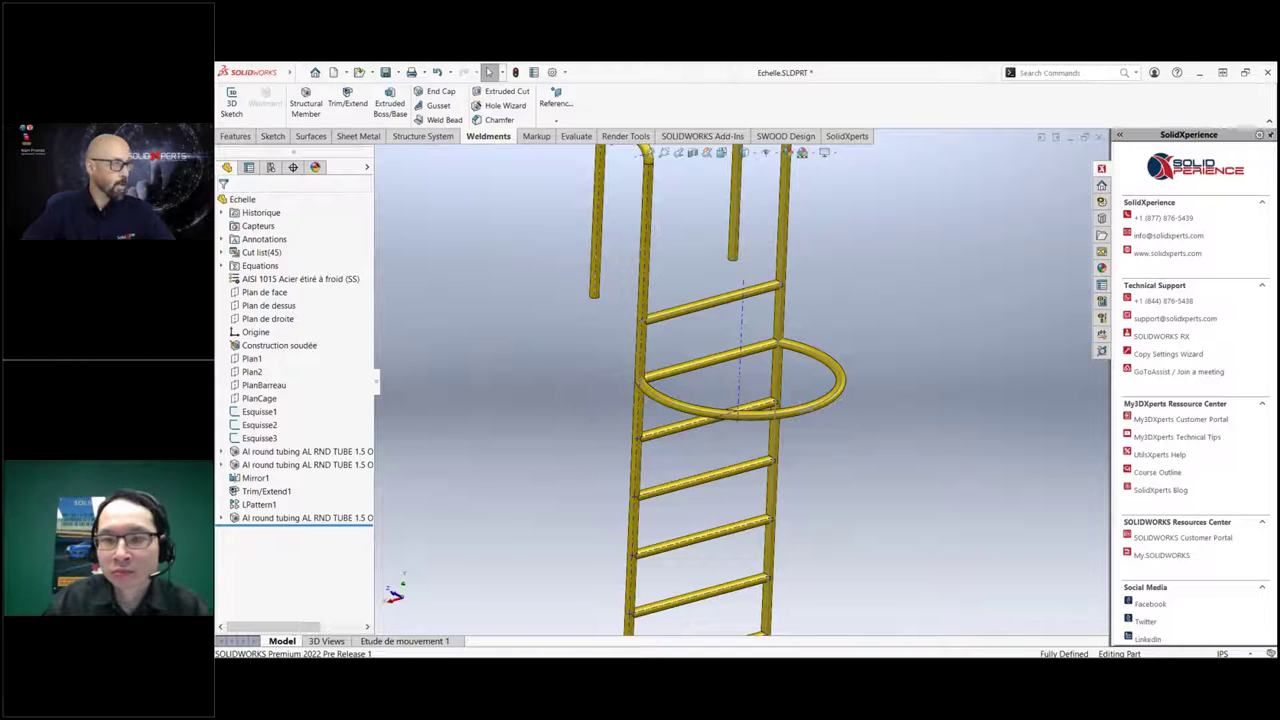
Trim the cage hoop's ends with Trim/Extend, using the vertical tubes of both side rails as the trimming bodies.
left_click(347, 103)
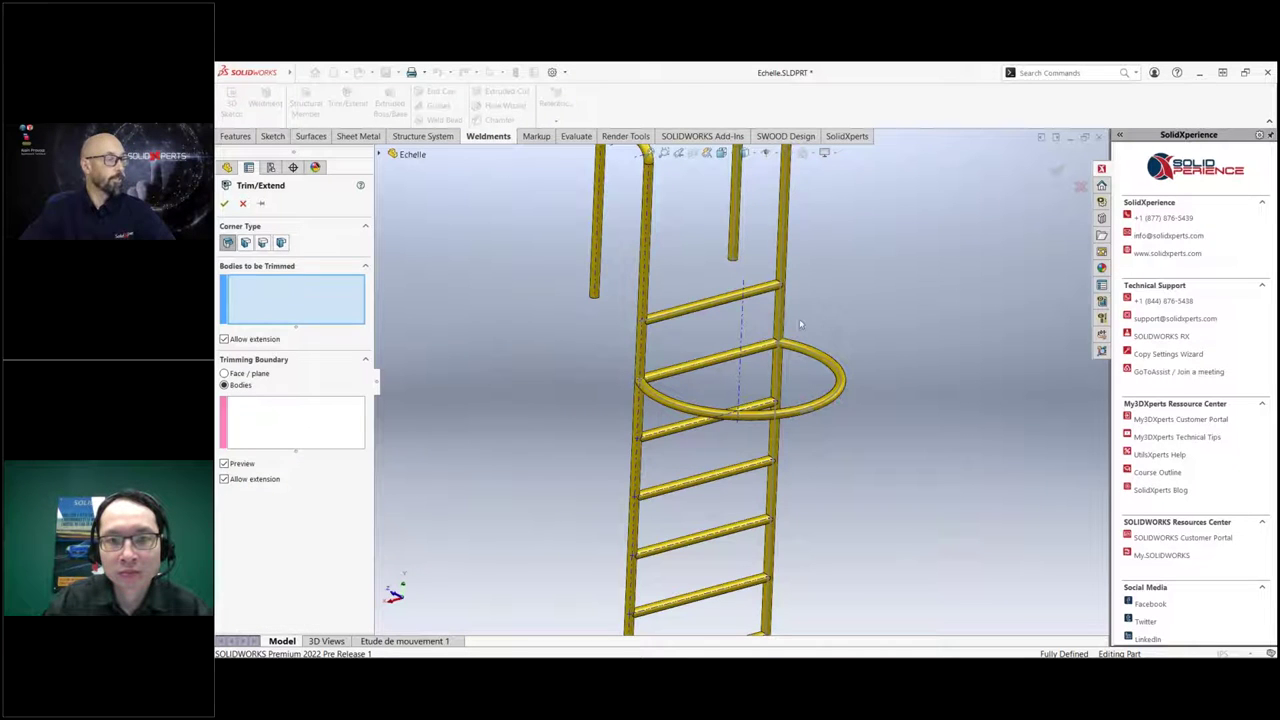
scroll(892, 291, "down", 4)
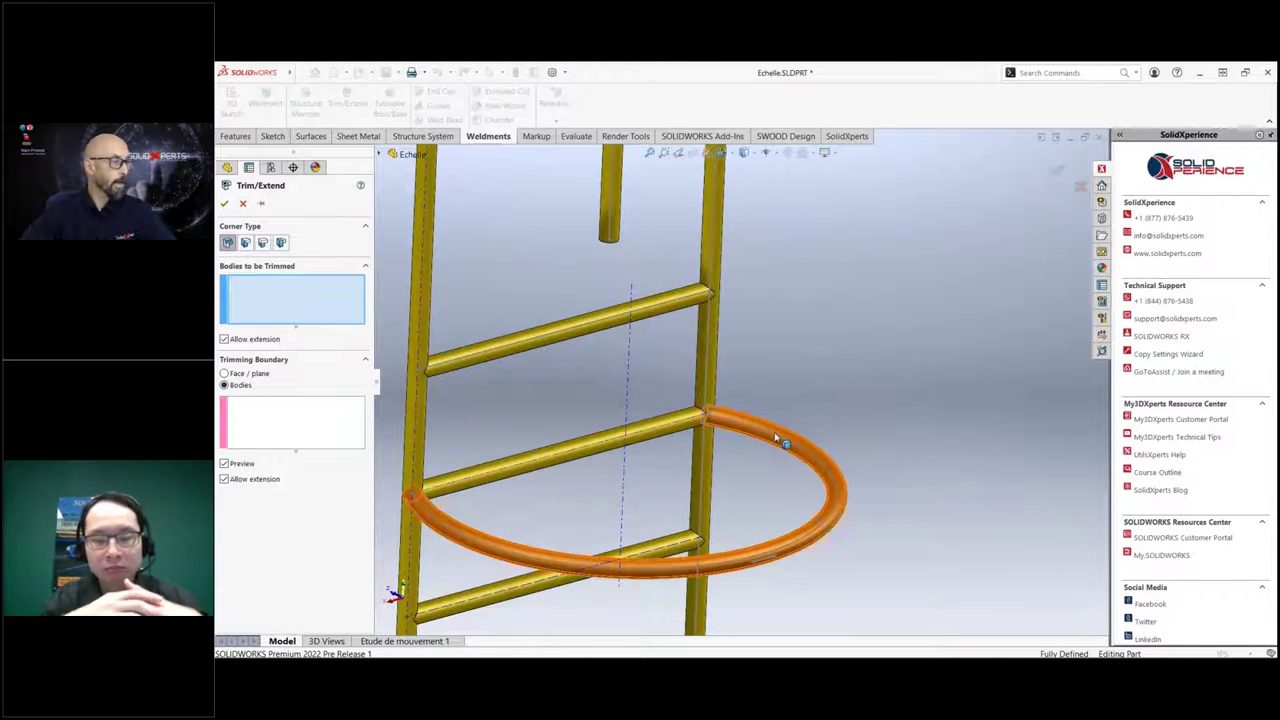
left_click(776, 433)
left_click(343, 428)
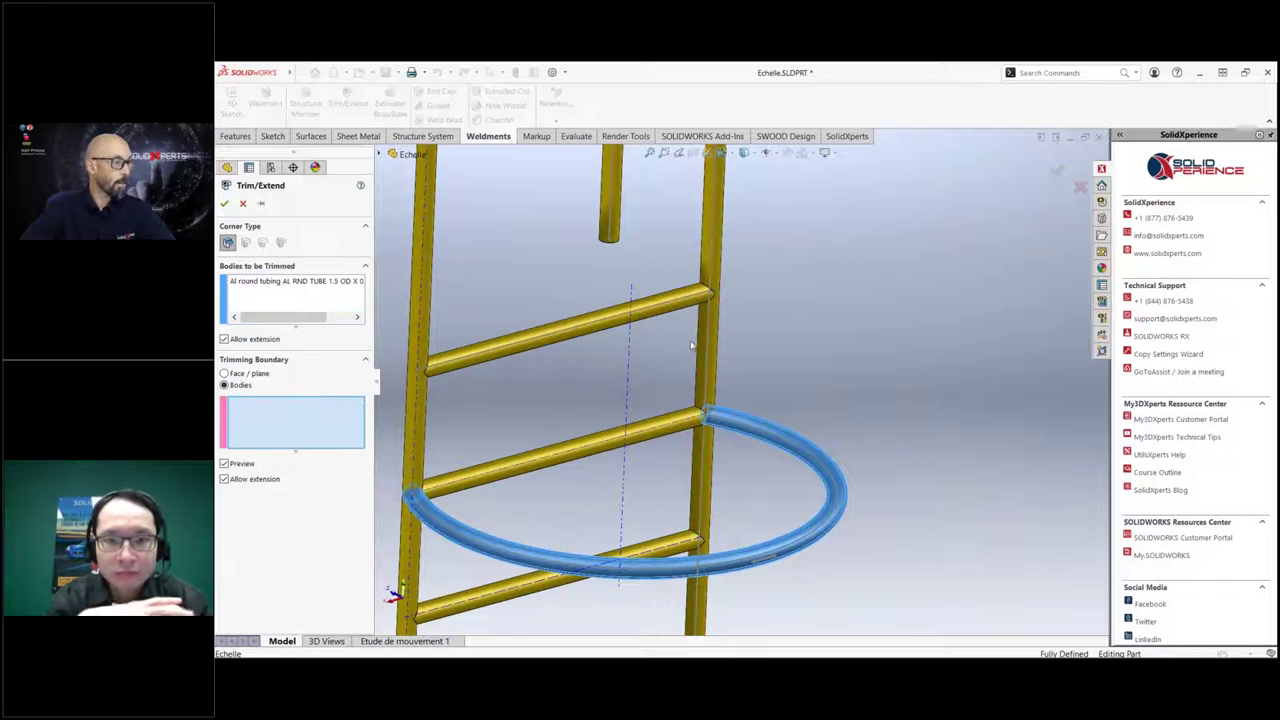
left_click(694, 346)
left_click(420, 400)
scroll(684, 462, "down", 5)
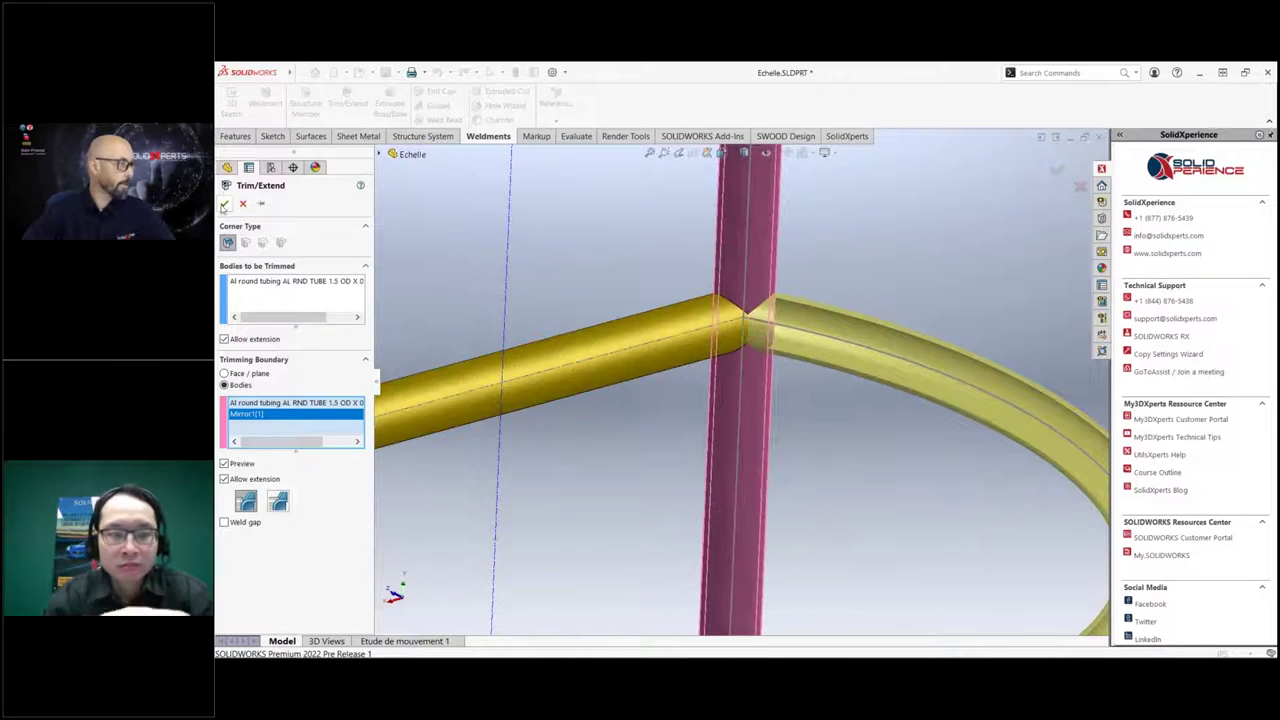
left_click(224, 203)
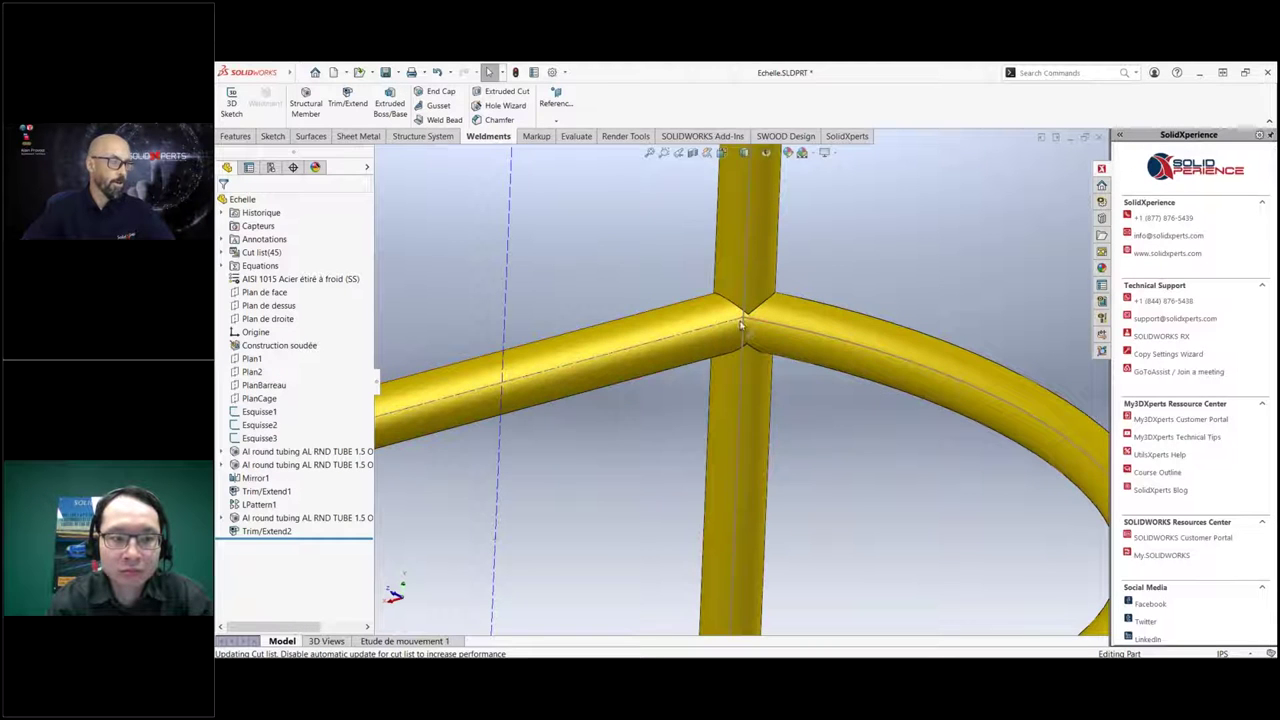
Start an Extruded Boss/Base from the Esquisse3 bar profile on the hoop's outer edge, with a blind Direction 1 depth of 0.75 in.
scroll(850, 290, "up", 5)
middle_click_drag(889, 217, 750, 493)
scroll(750, 497, "down", 2)
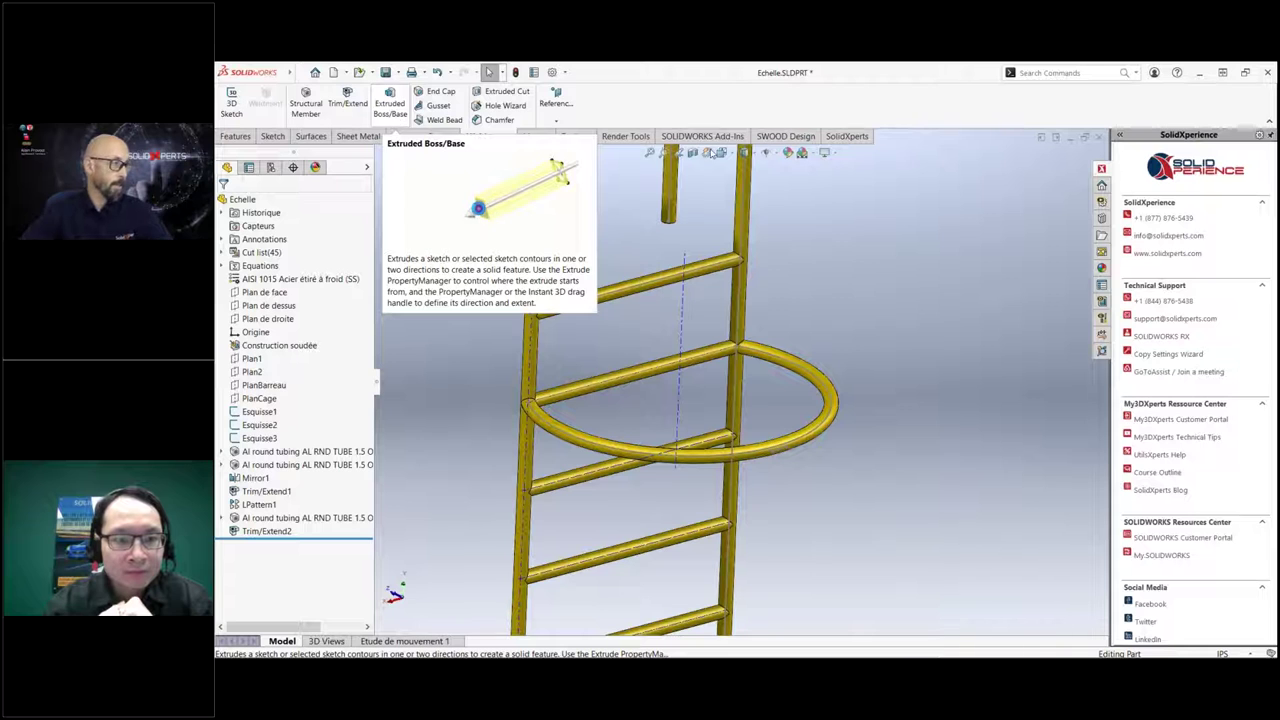
scroll(787, 440, "down", 3)
scroll(787, 440, "down", 5)
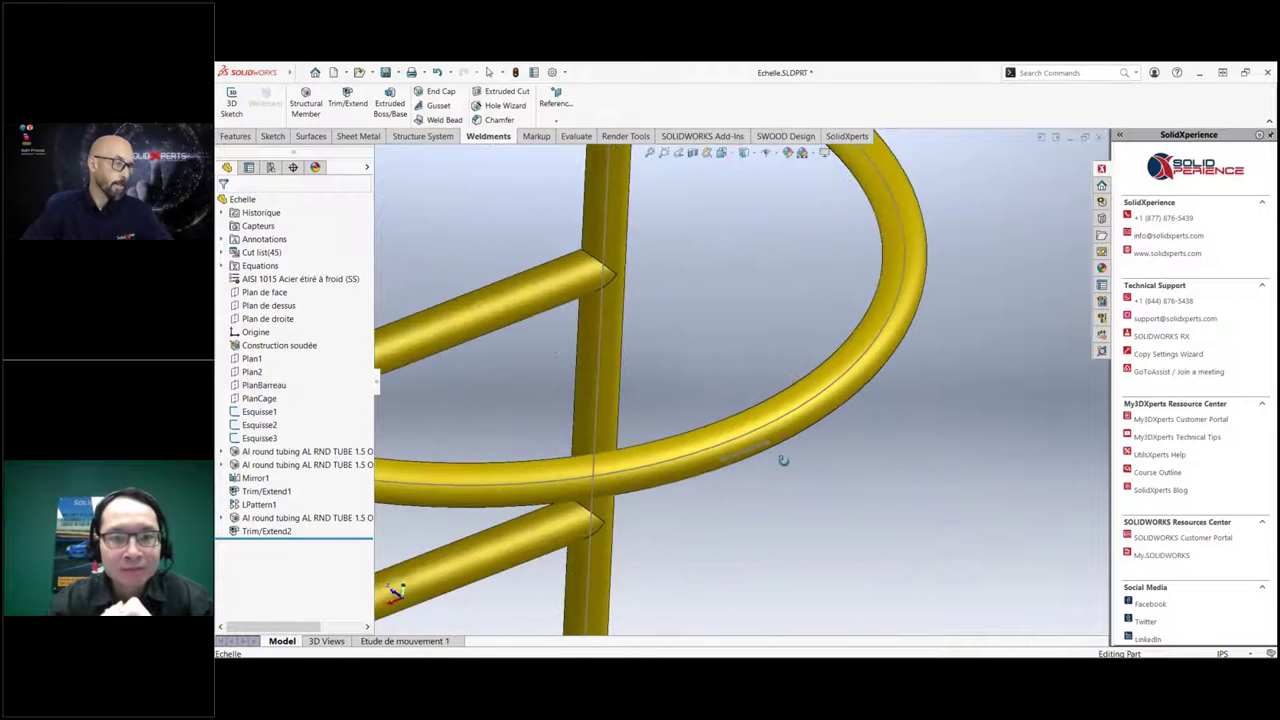
left_click(745, 470)
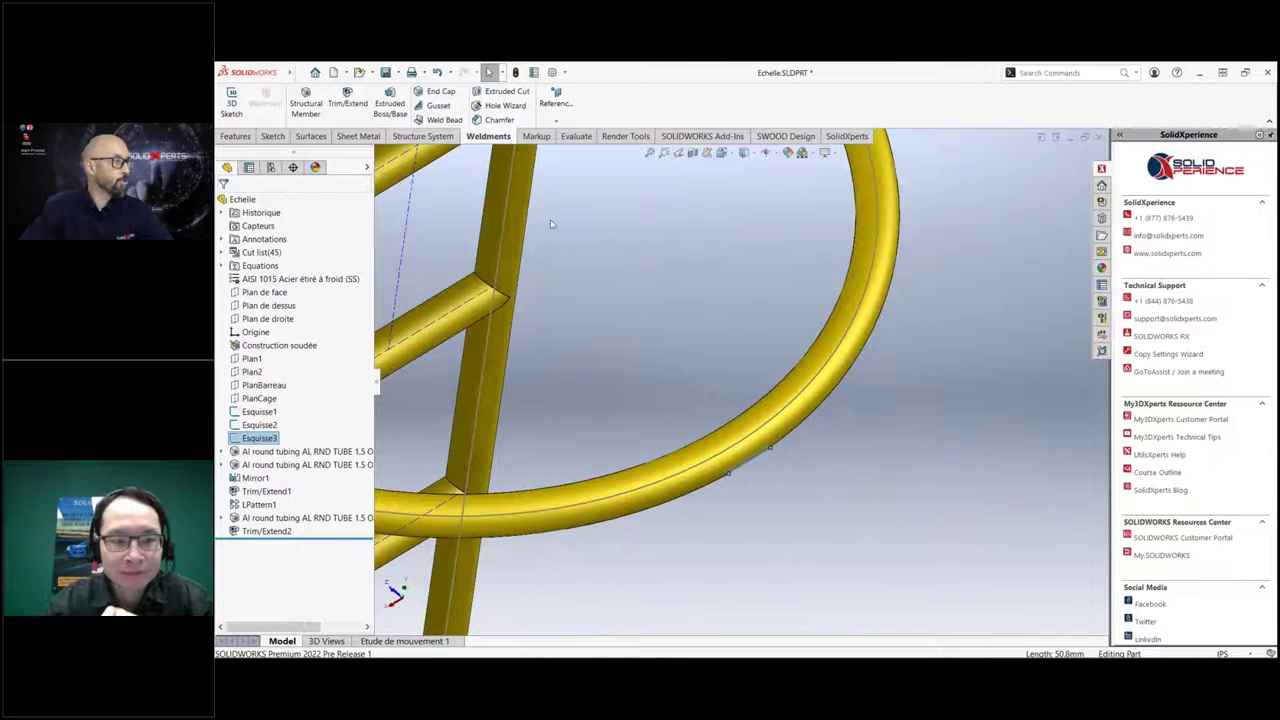
left_click(391, 114)
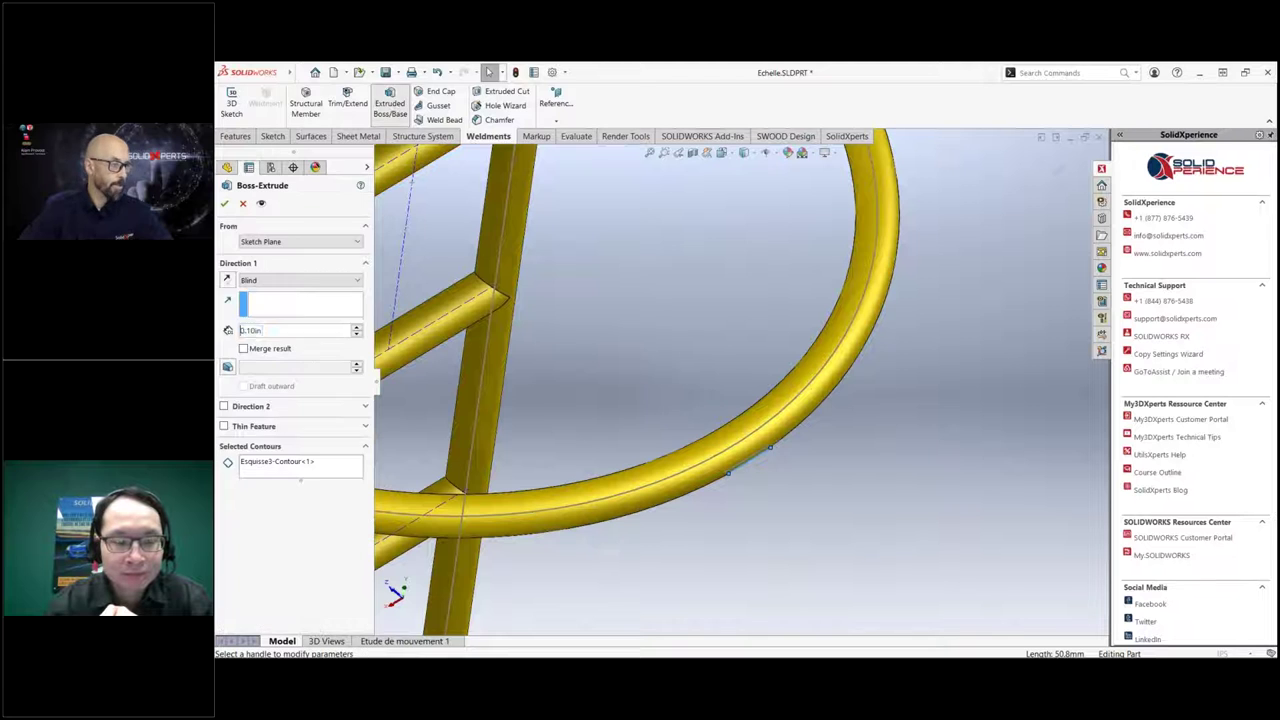
middle_click_drag(817, 459, 808, 362)
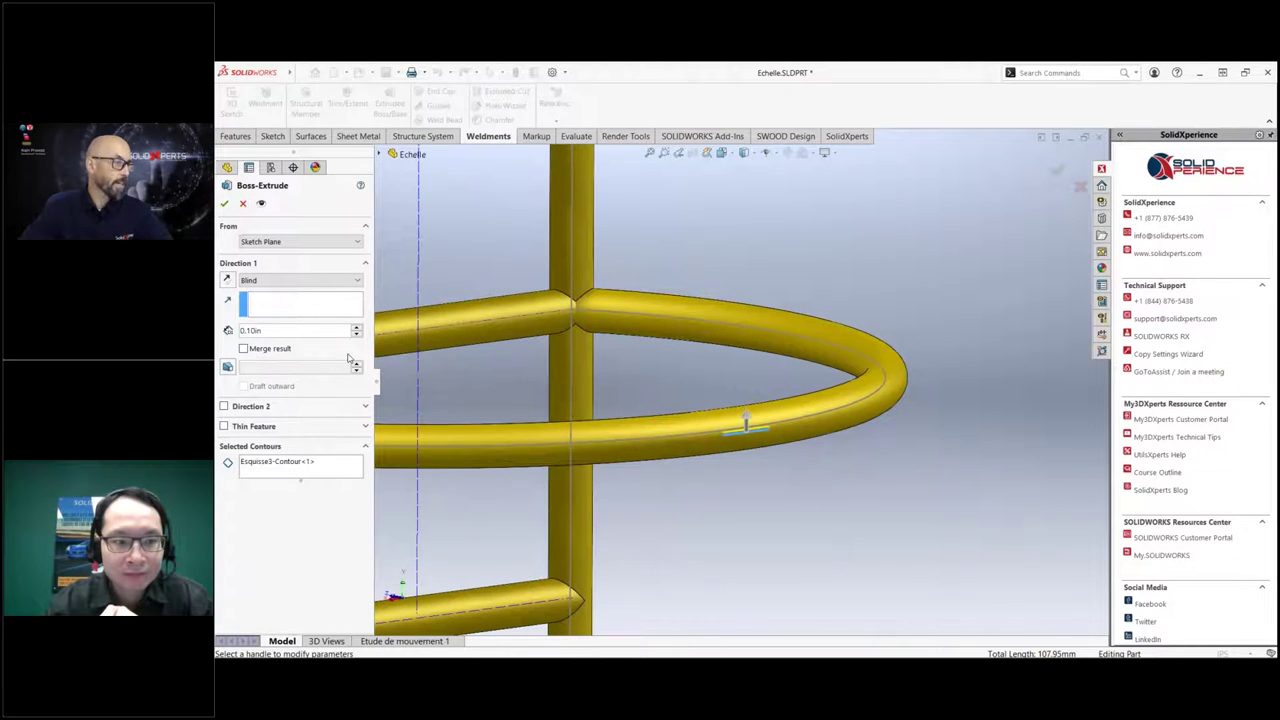
left_click(284, 329)
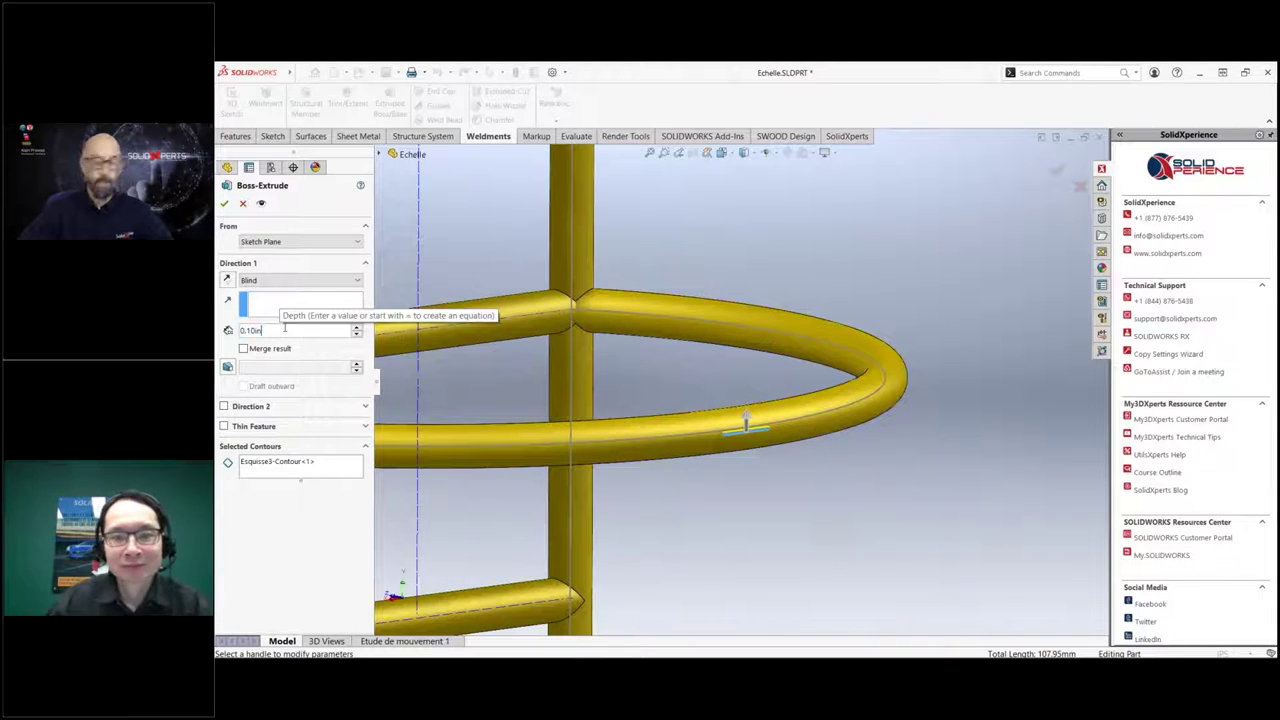
type(".75")
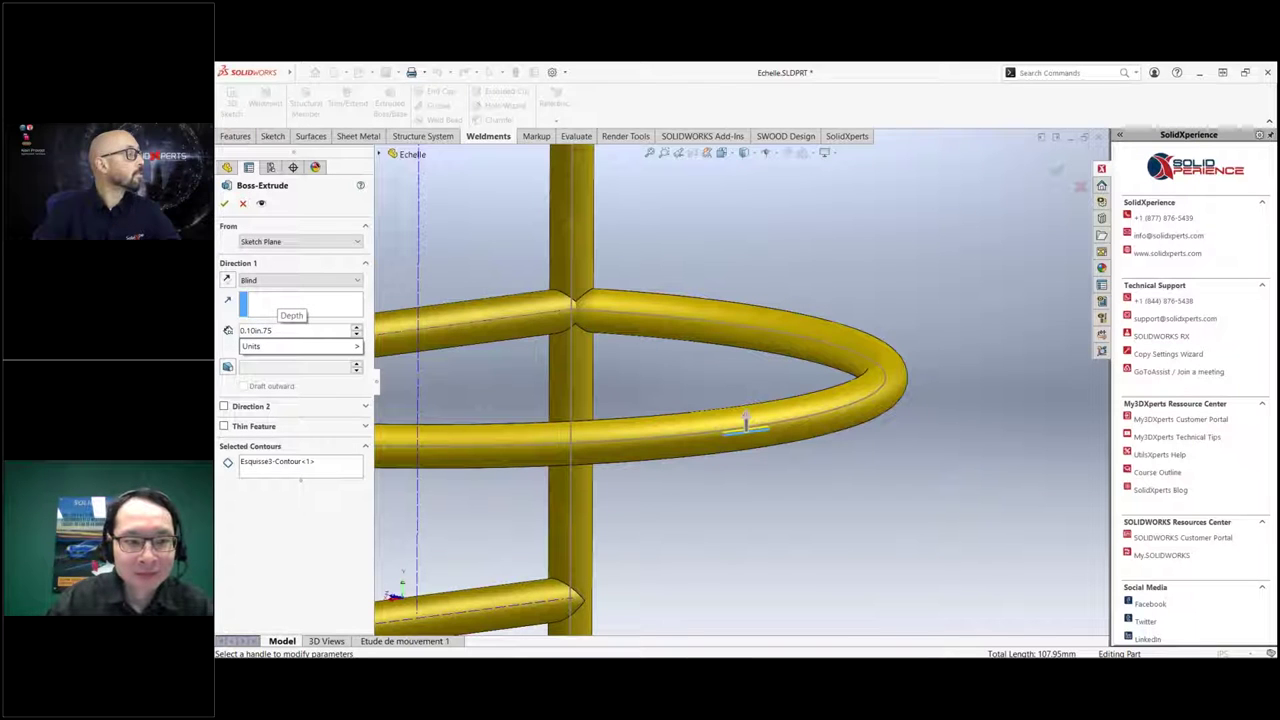
key("BackSpace")
key("BackSpace")
key("BackSpace")
key("BackSpace")
key("BackSpace")
key("BackSpace")
key("BackSpace")
key("BackSpace")
key("BackSpace")
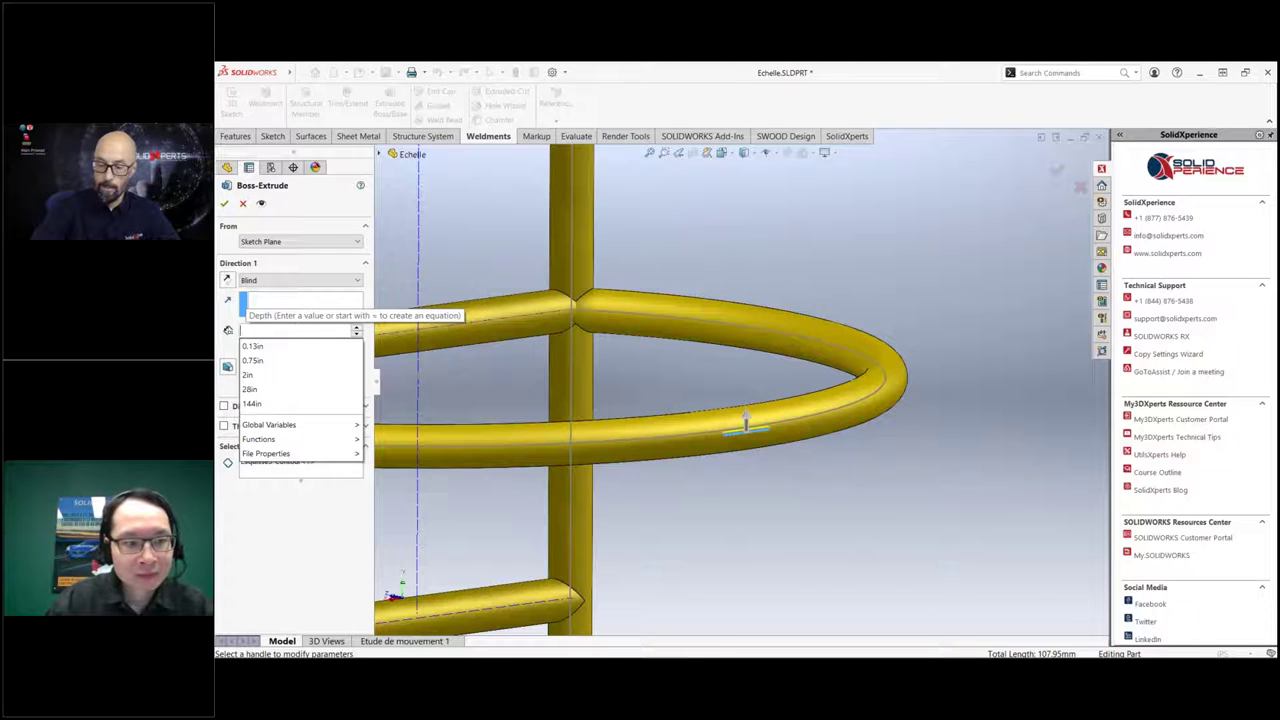
type(".75")
key("Return")
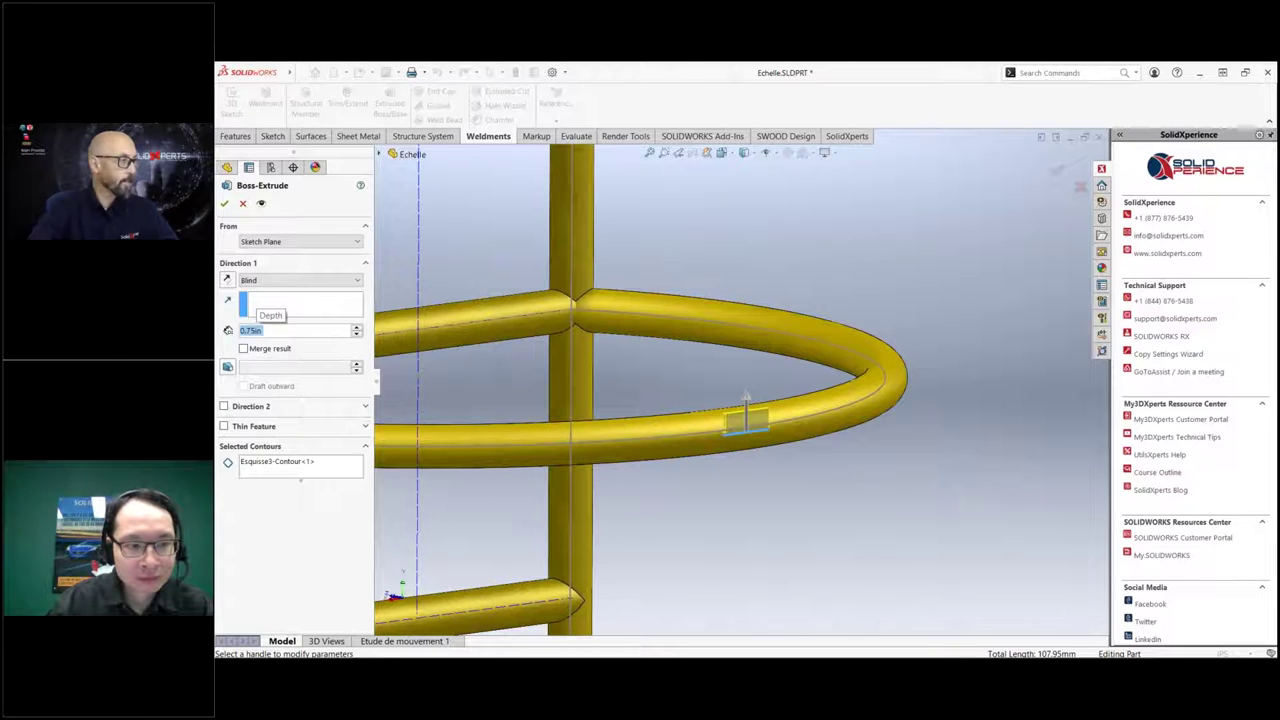
Enable Direction 2 with a blind depth of 240.50 in and complete the vertical bar's extrusion.
left_click(224, 406)
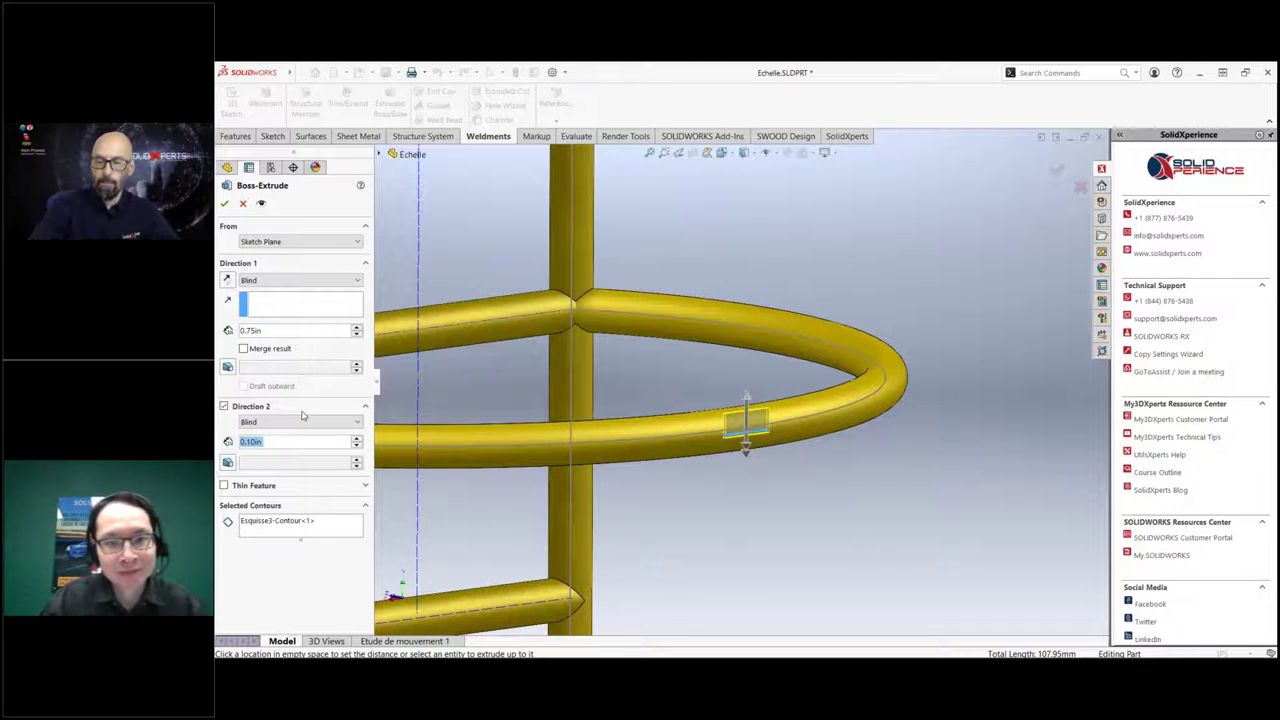
type("240.")
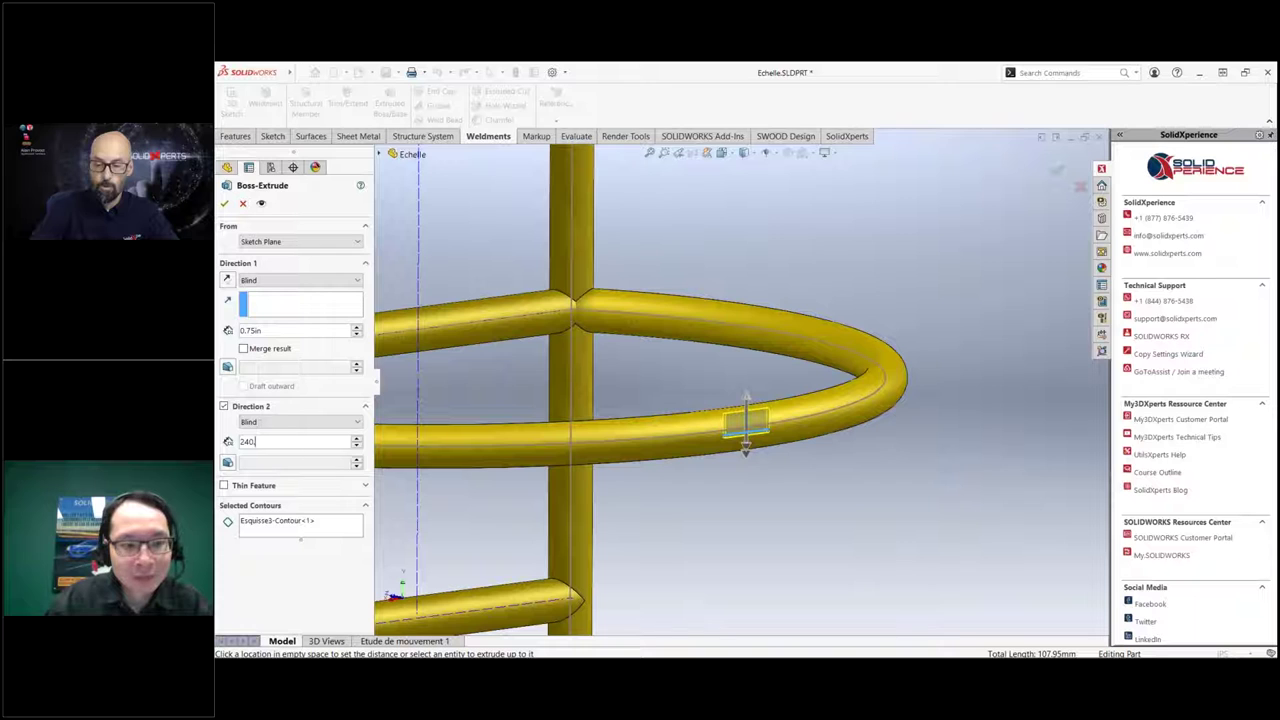
type("50")
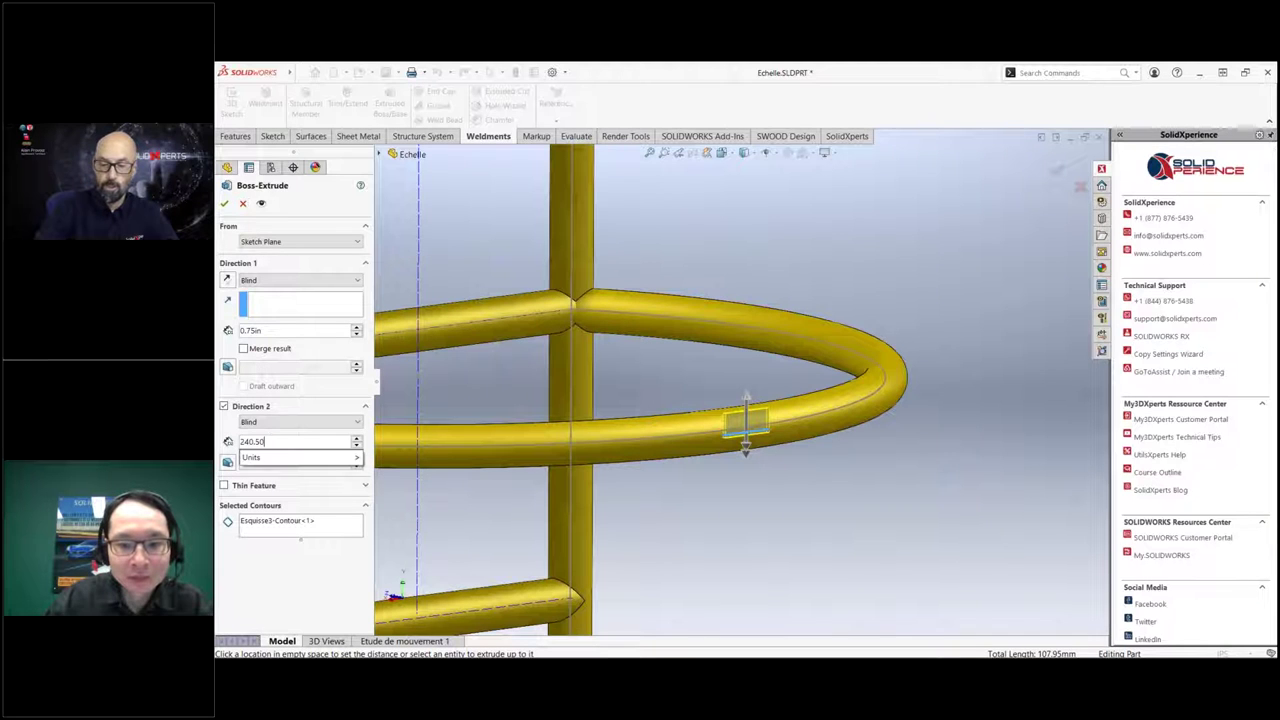
key("Return")
left_click(225, 203)
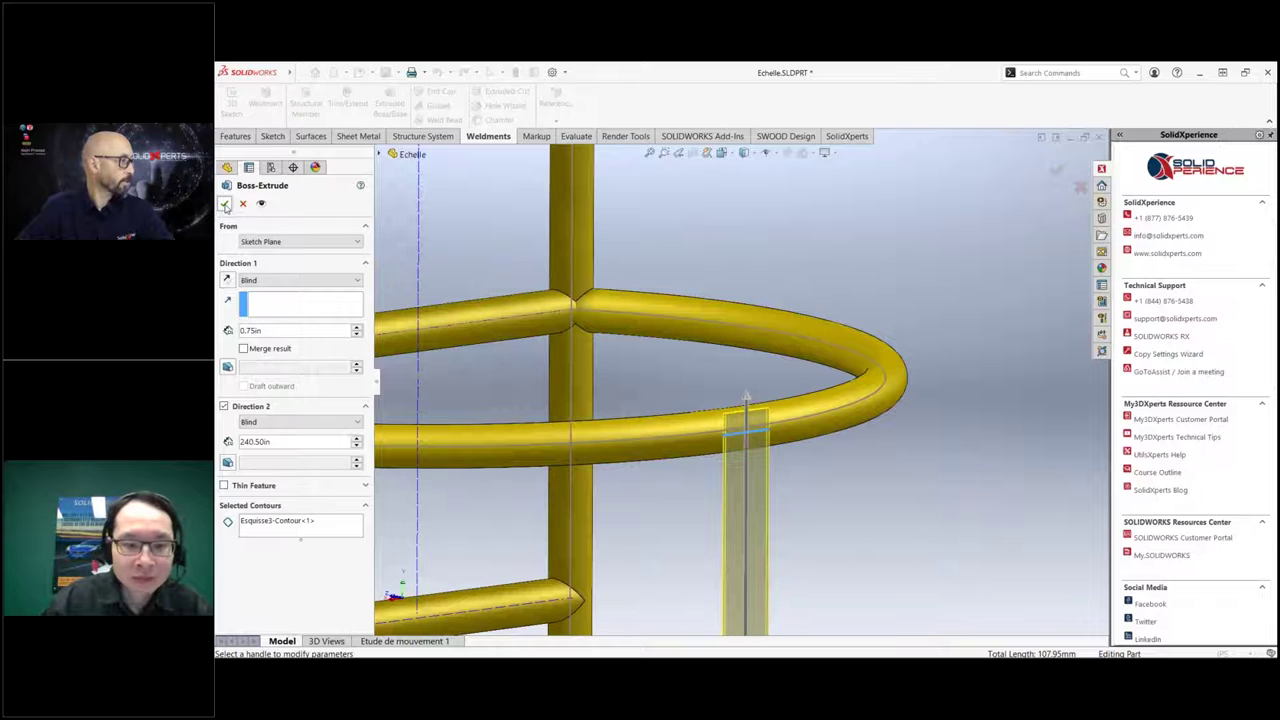
Look over the long vertical cage bar beside the ladder and roll the model history back to just before its extrusion.
key("f")
scroll(758, 430, "down", 5)
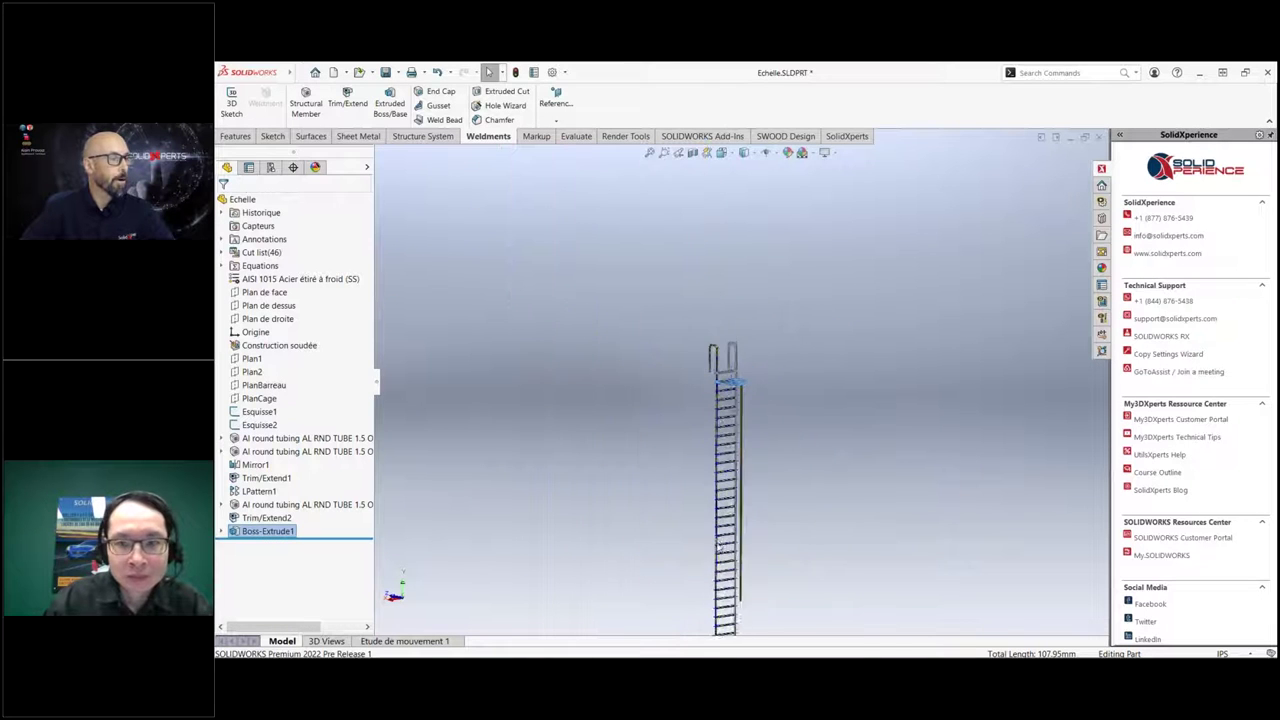
middle_click_drag(708, 522, 731, 515)
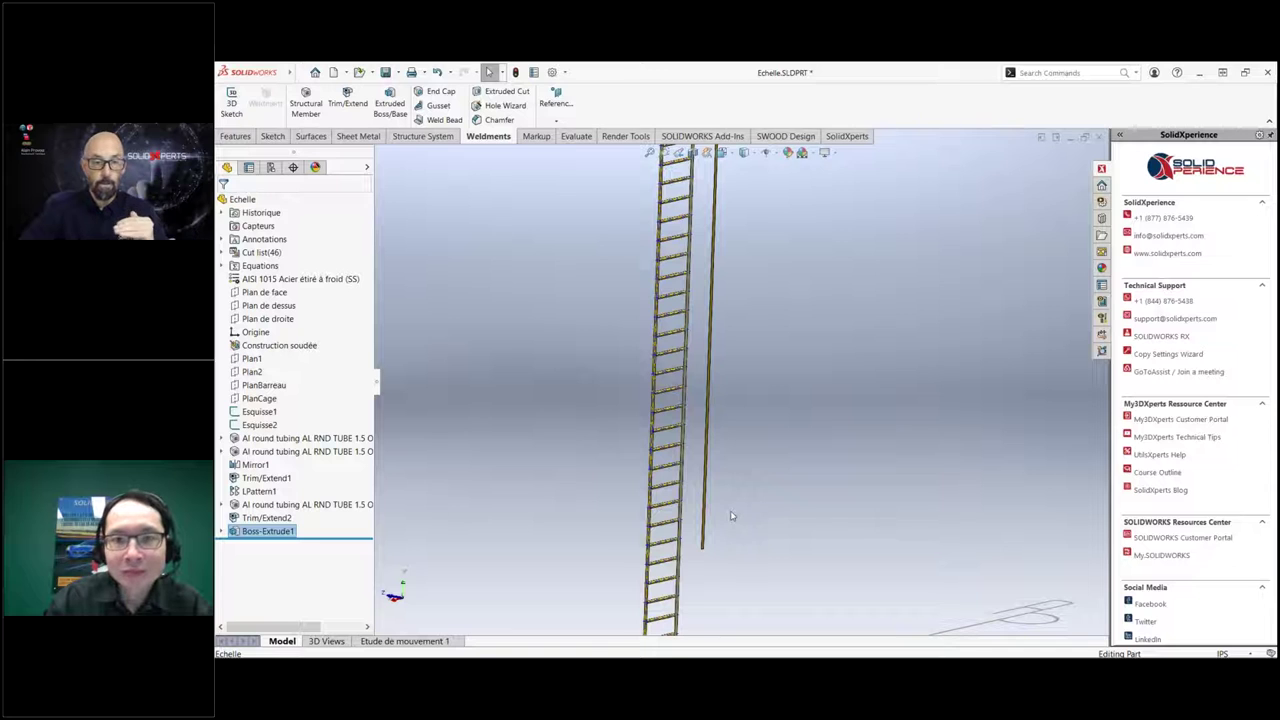
middle_click_drag(784, 463, 720, 282)
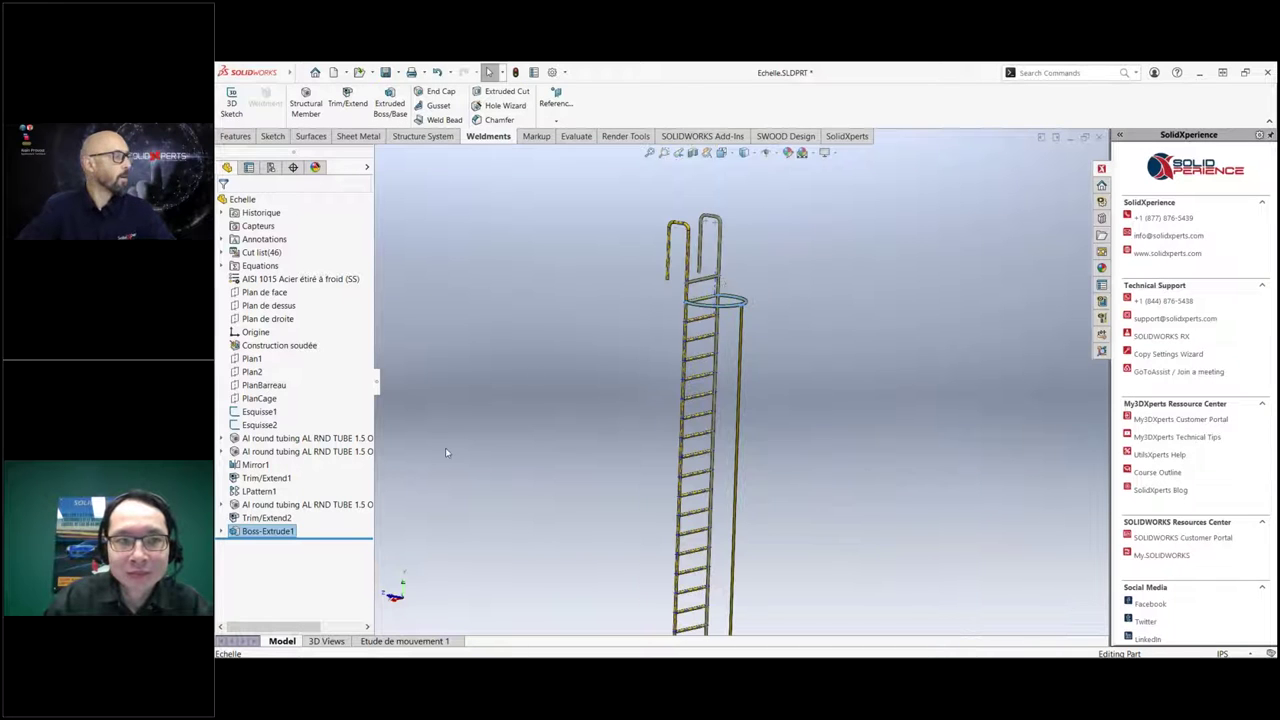
left_click_drag(340, 539, 340, 524)
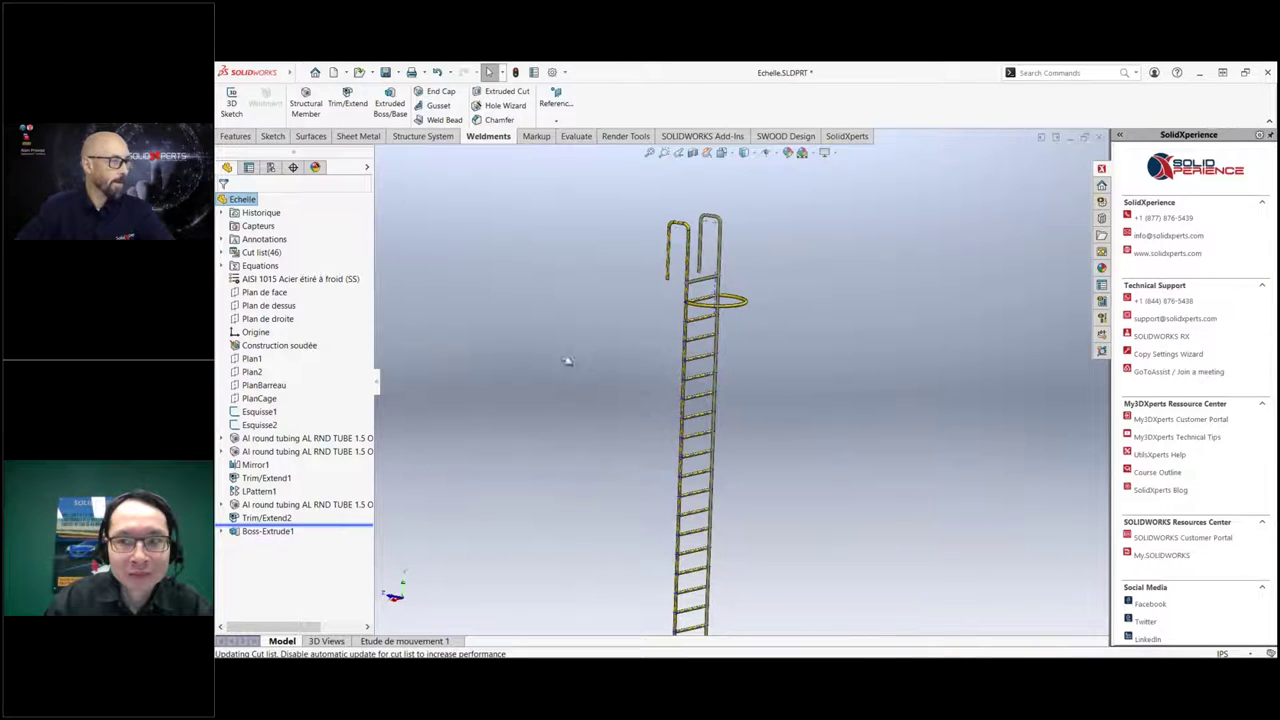
Start a linear pattern along the vertical axis, defined by spacing and instances, with 40 in spacing and 7 instances.
middle_click_drag(561, 352, 331, 552)
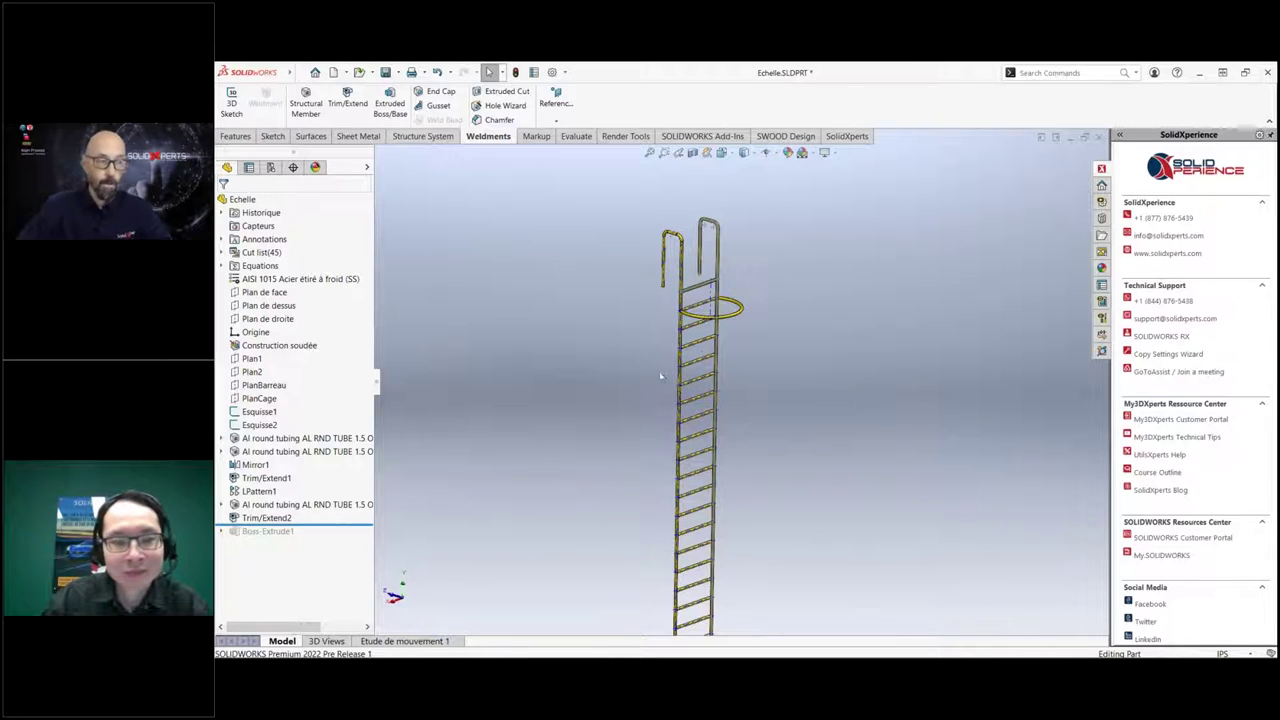
scroll(581, 328, "up", 3)
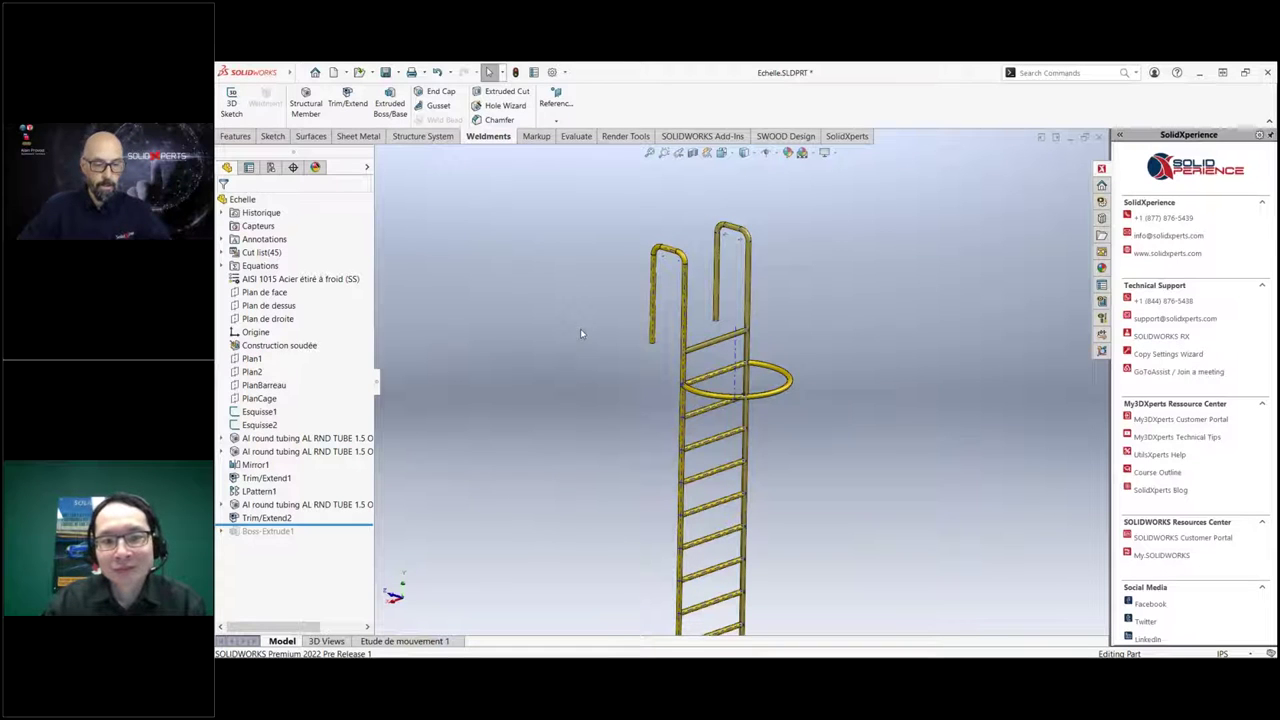
key("s")
left_click(800, 347)
middle_click_drag(781, 343, 760, 378)
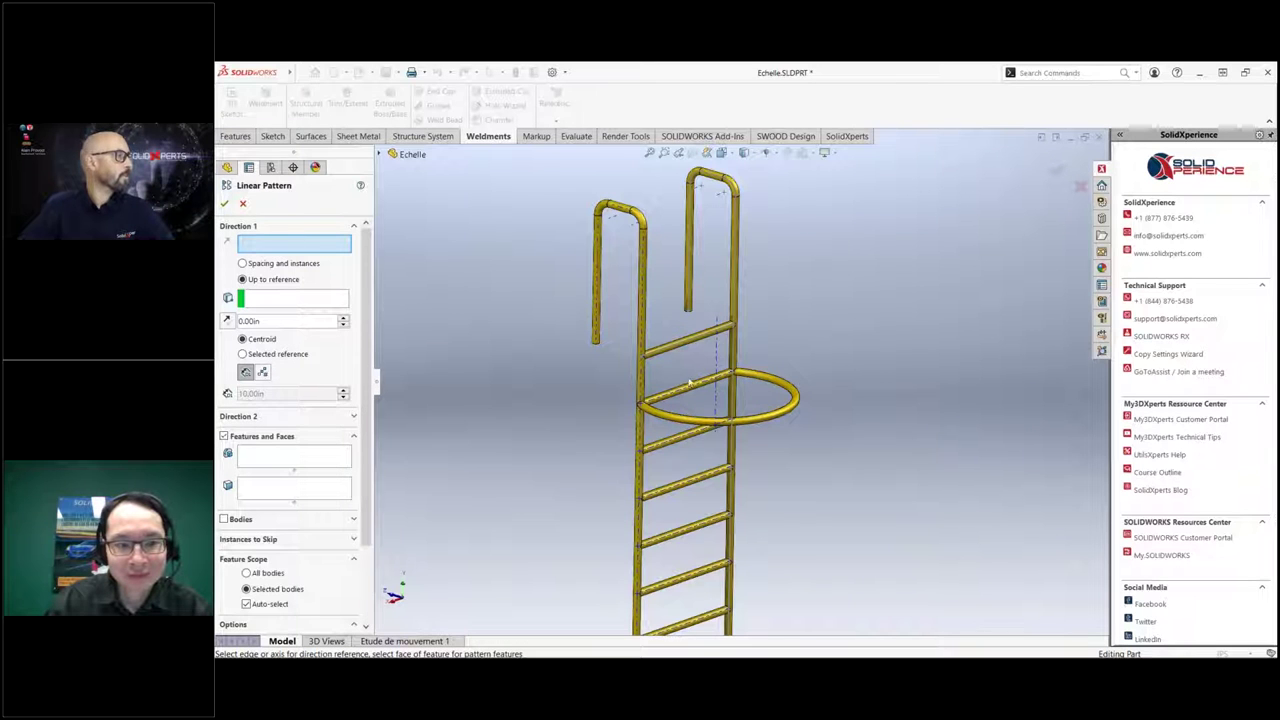
left_click(716, 360)
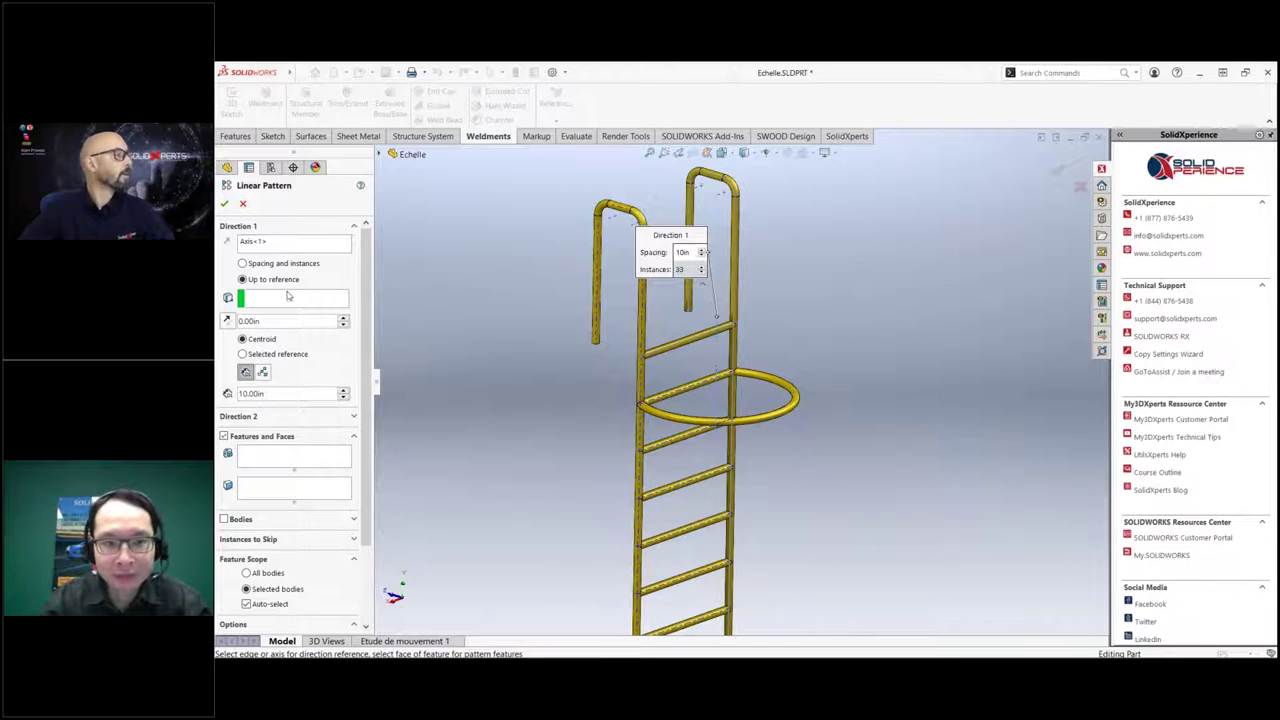
left_click(267, 265)
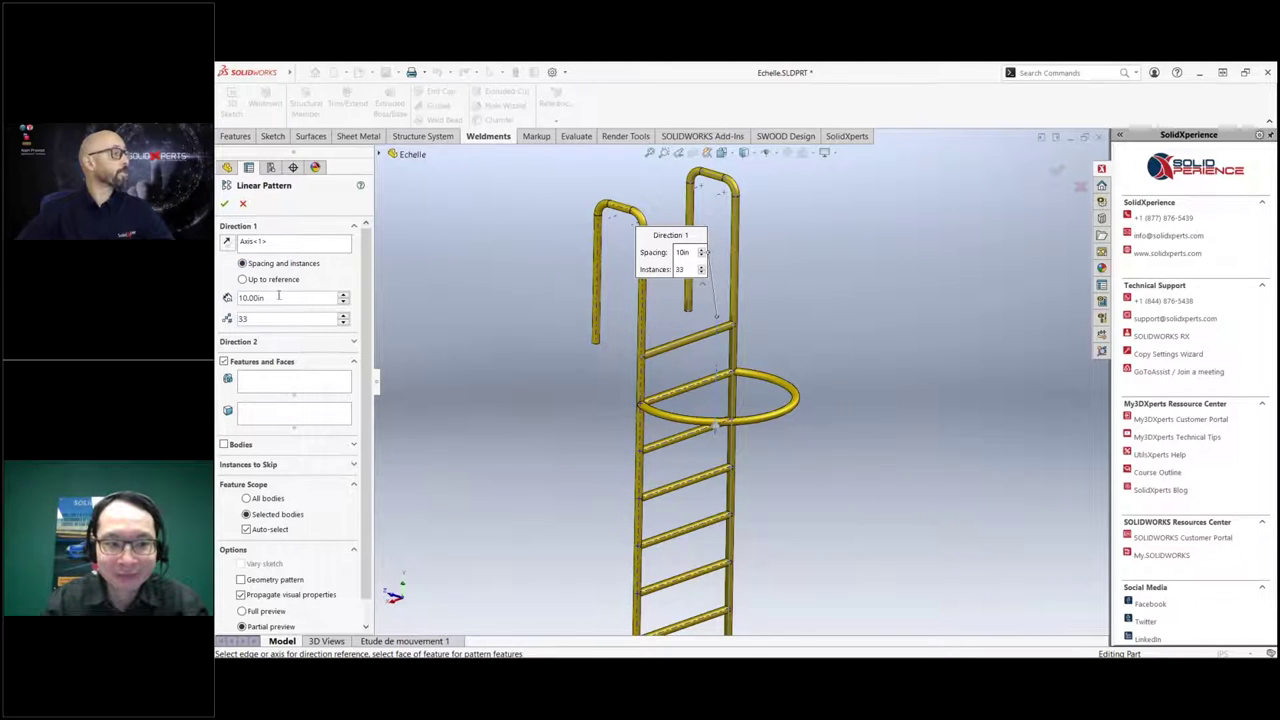
left_click_drag(278, 300, 229, 298)
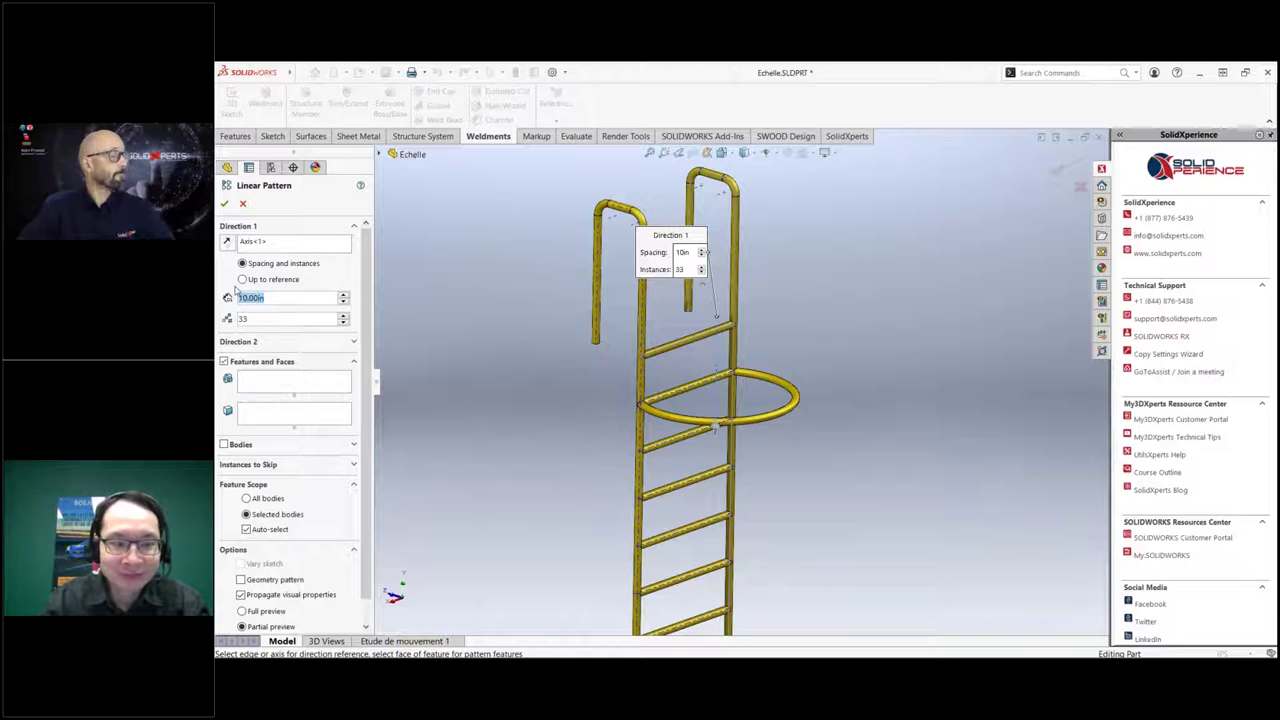
type("40")
key("Tab")
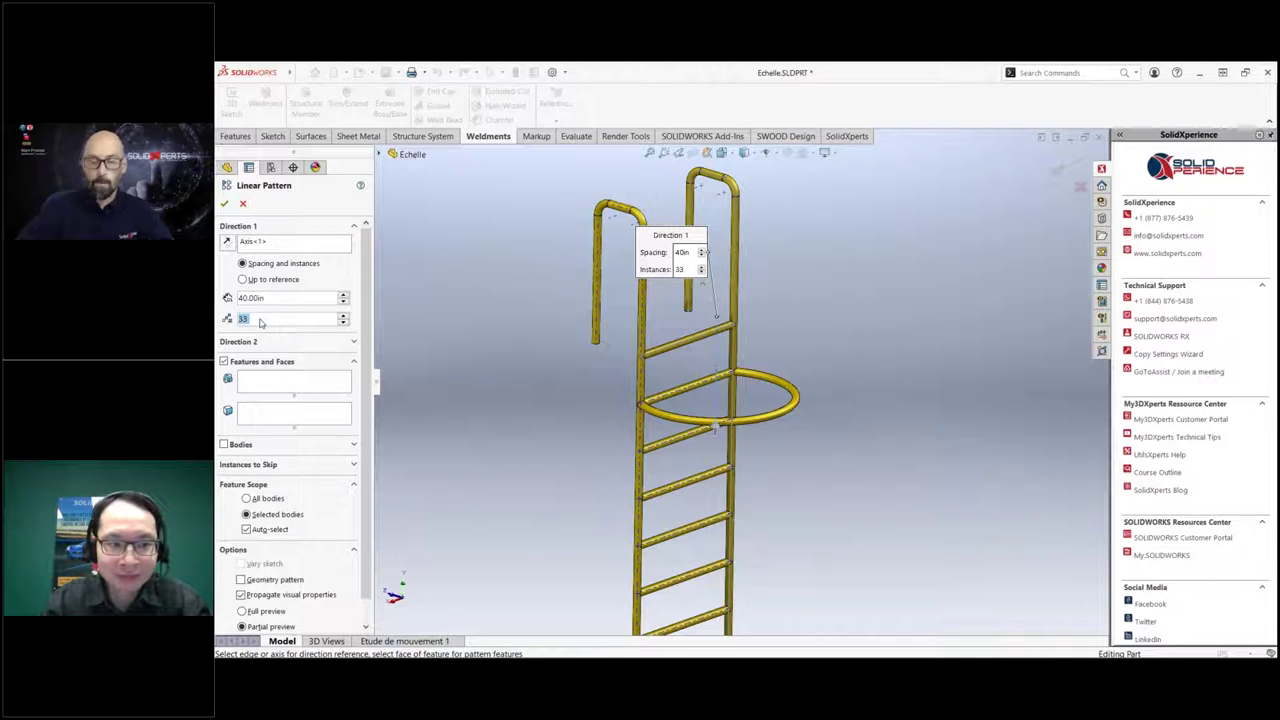
type("7")
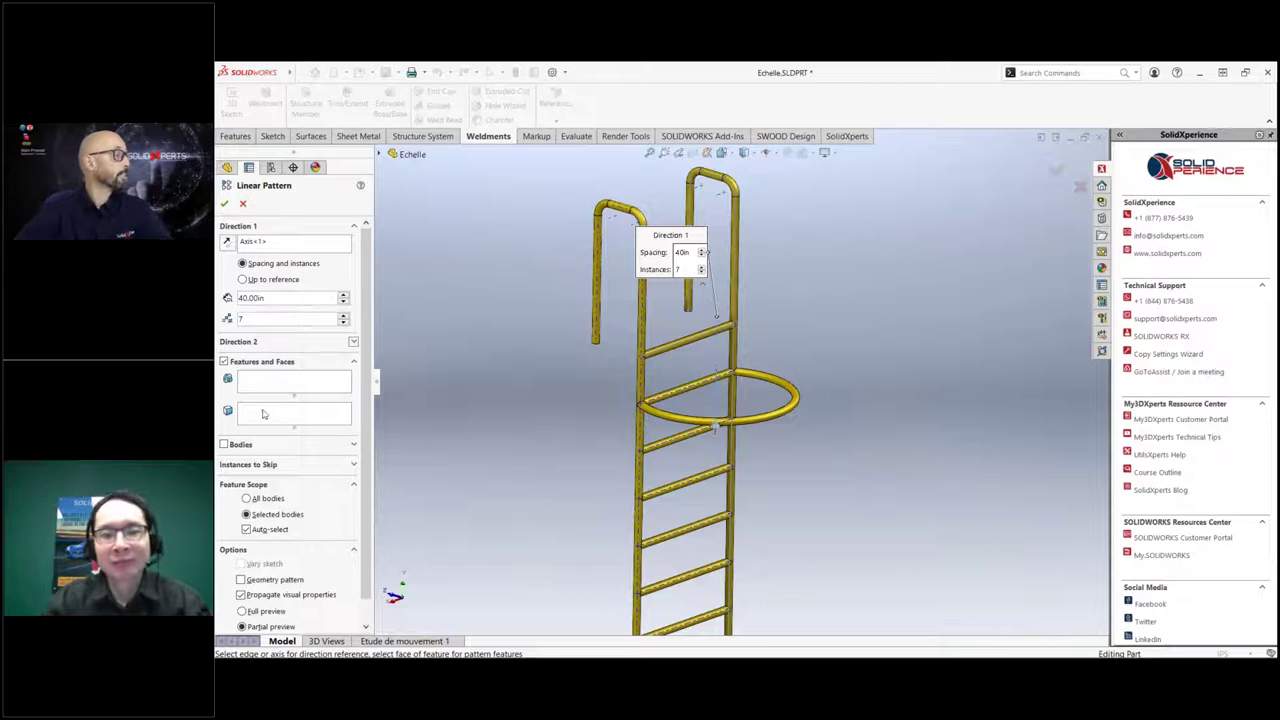
Switch the linear pattern to bodies, choose the trimmed cage hoop as the body to repeat, and check the previewed instances.
left_click(225, 444)
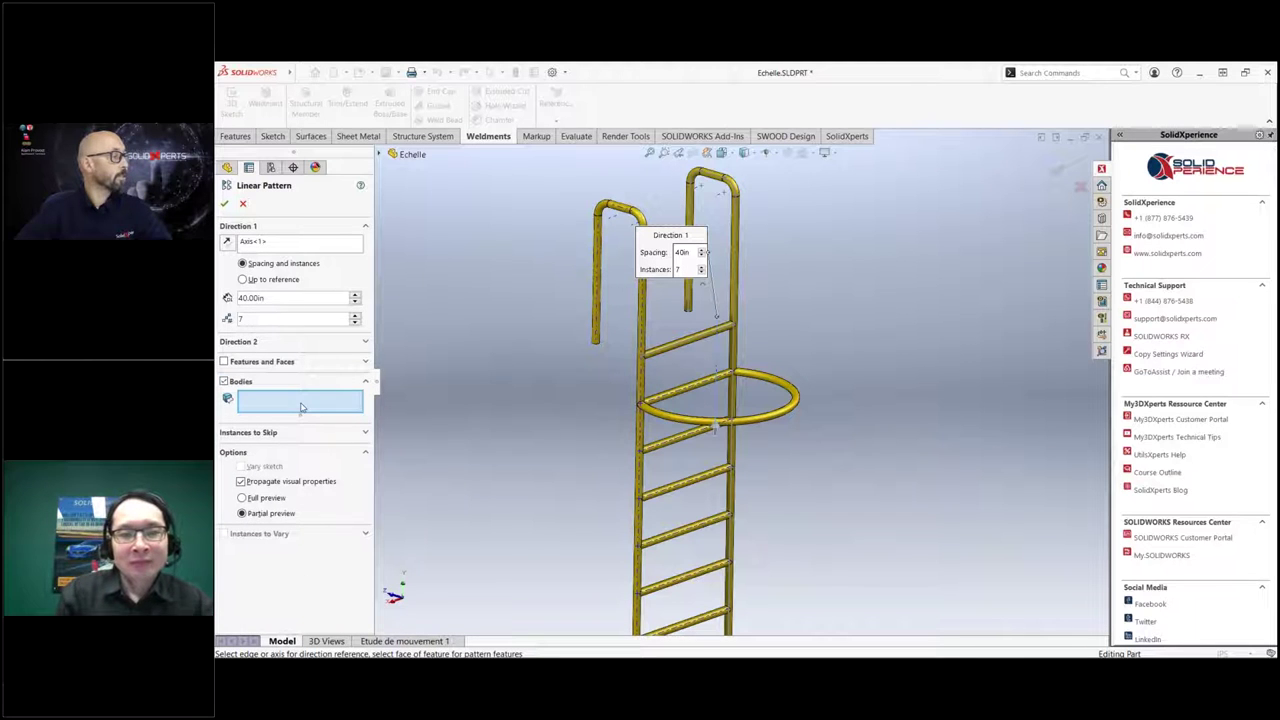
left_click(787, 413)
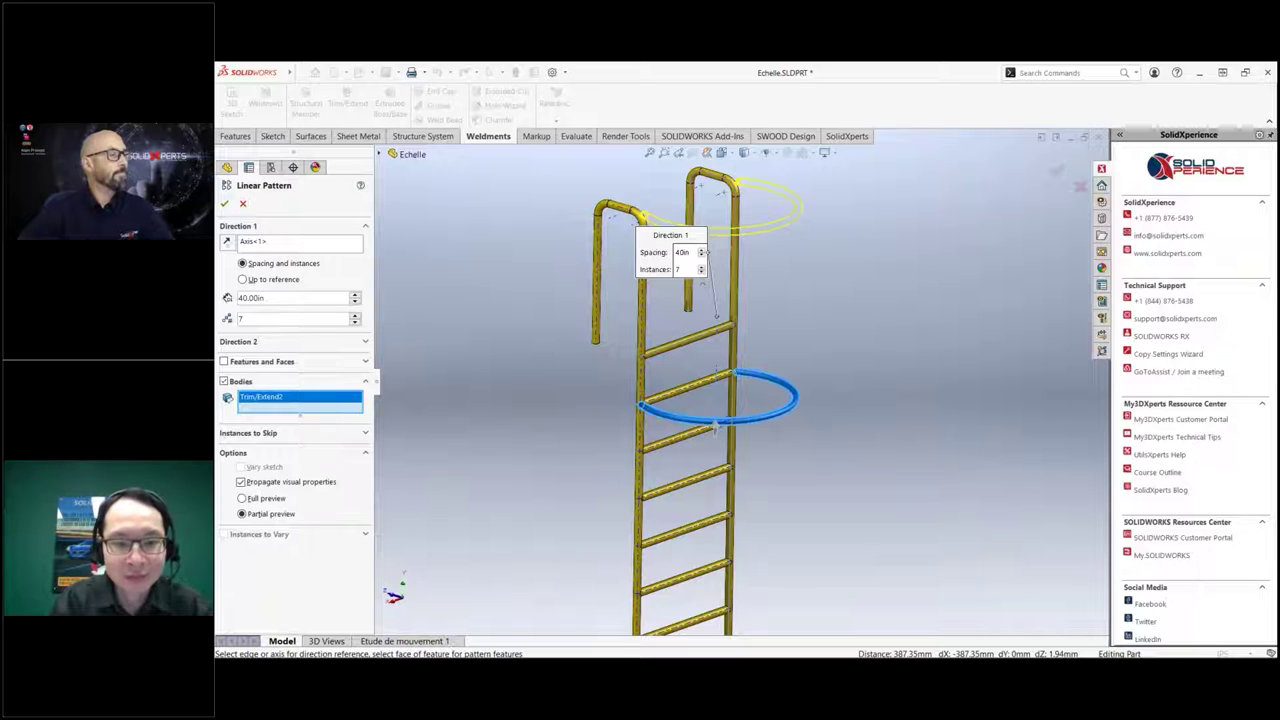
key("z")
key("z")
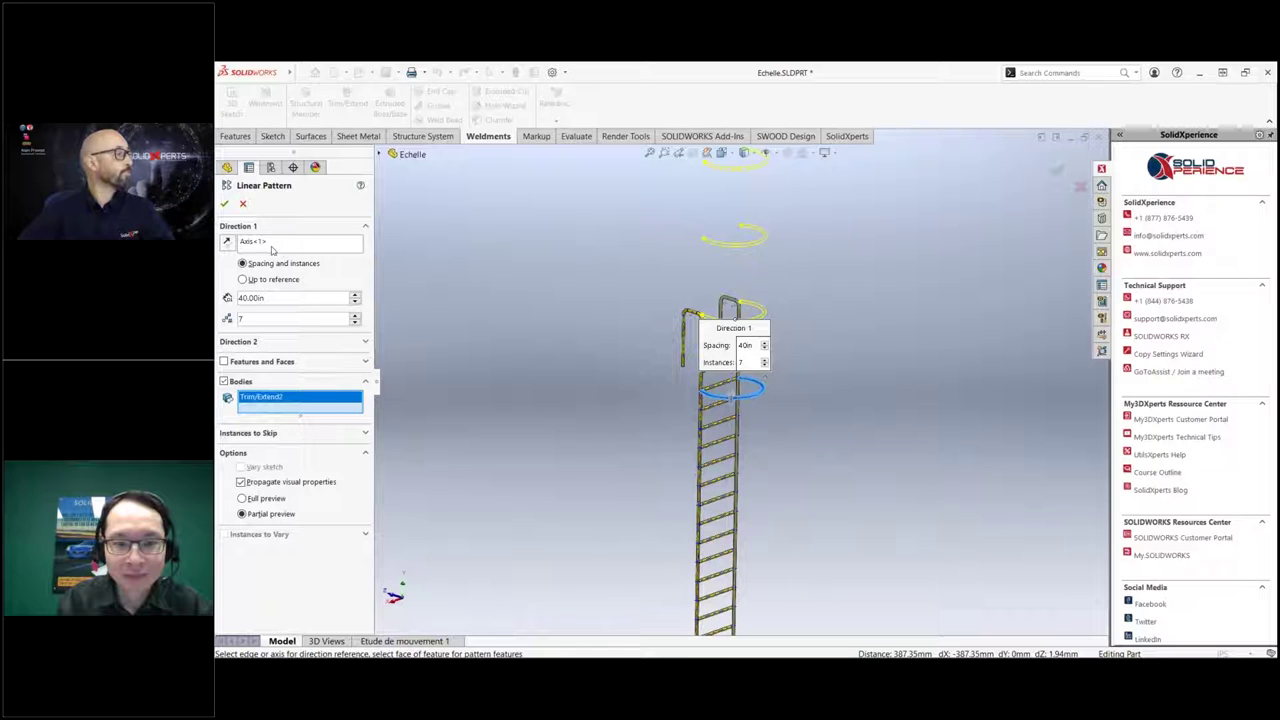
Reverse the hoop pattern so it runs down the ladder, complete it, and roll the model history forward past the vertical bar's extrusion.
left_click(228, 242)
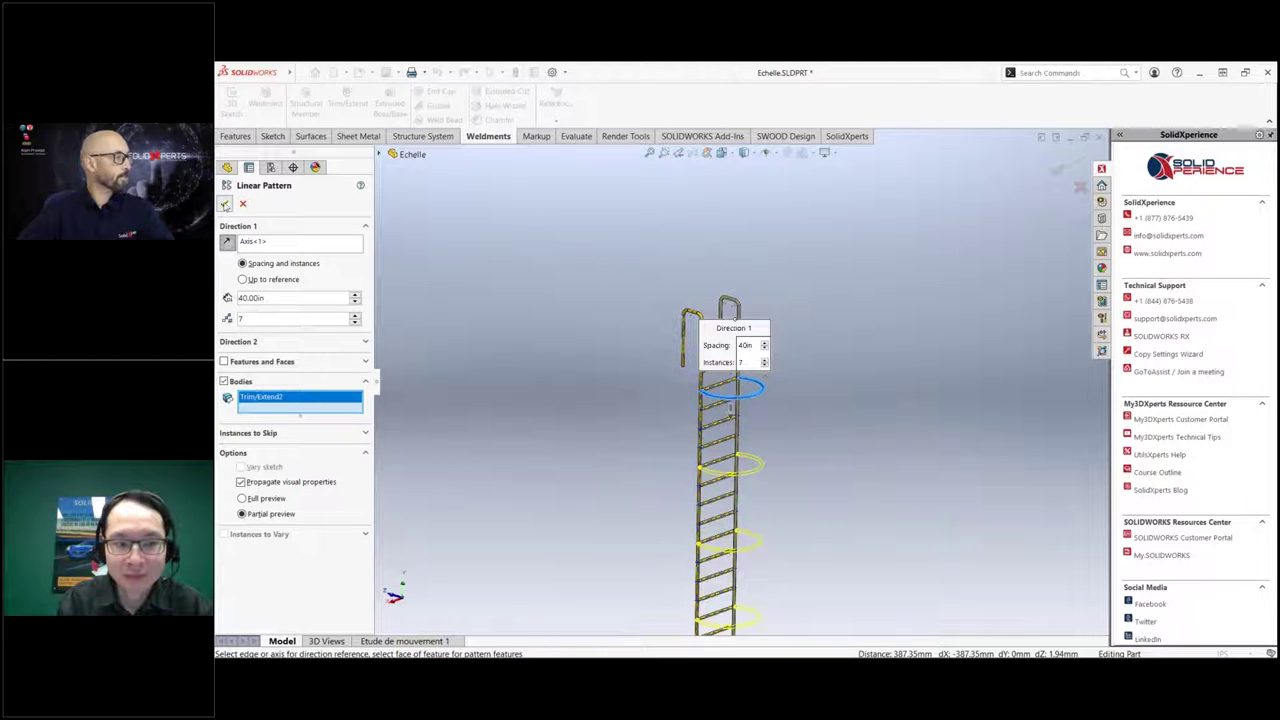
key("Return")
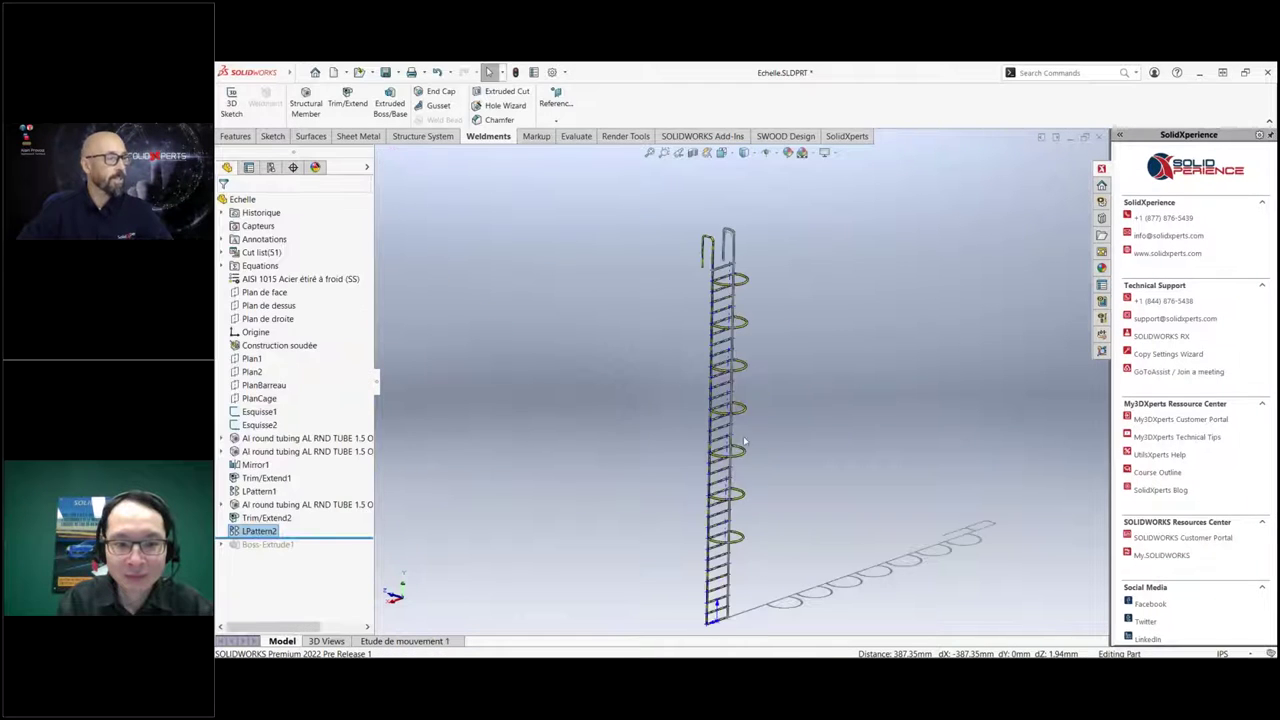
left_click_drag(338, 539, 368, 554)
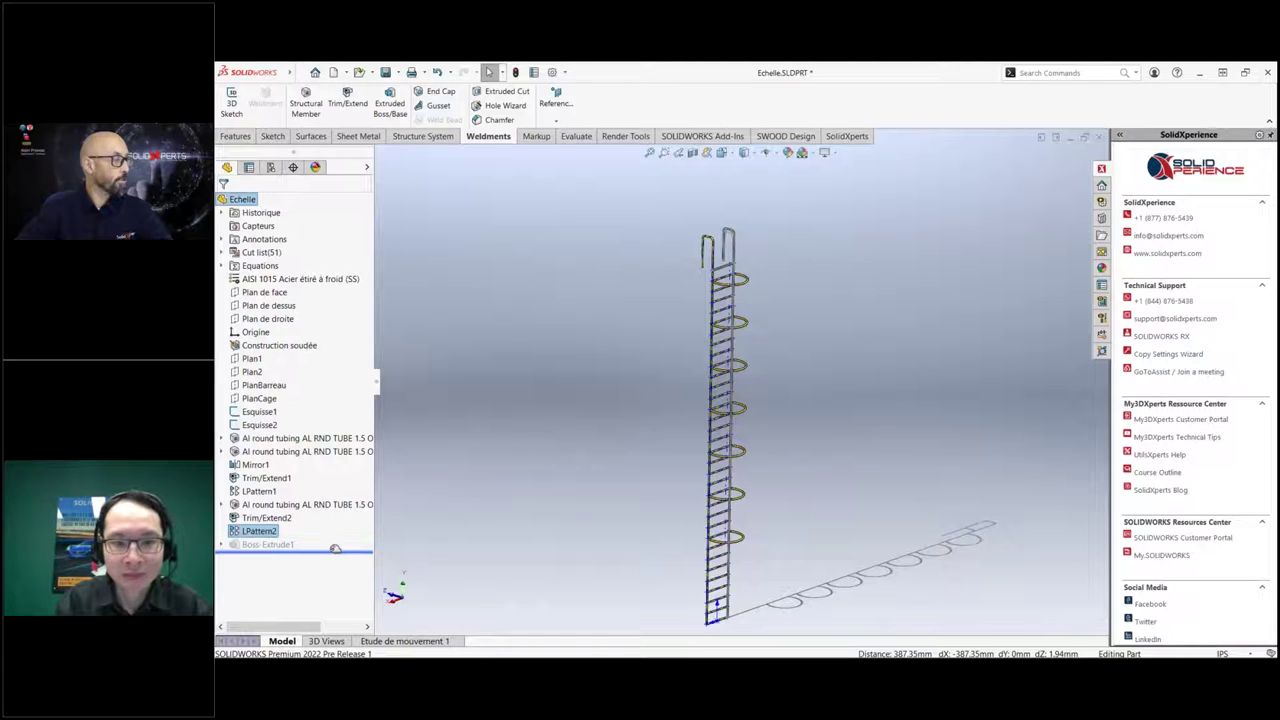
scroll(797, 391, "down", 10)
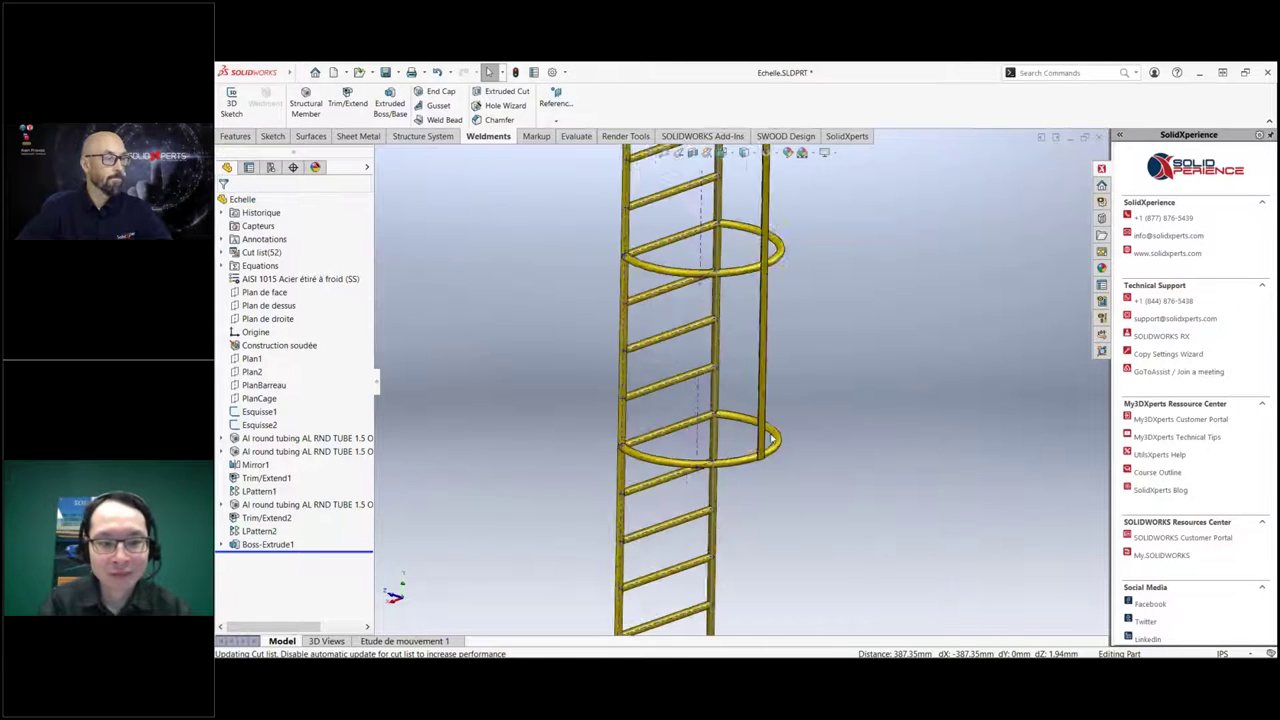
middle_click_drag(789, 391, 770, 437)
scroll(770, 437, "up", 10)
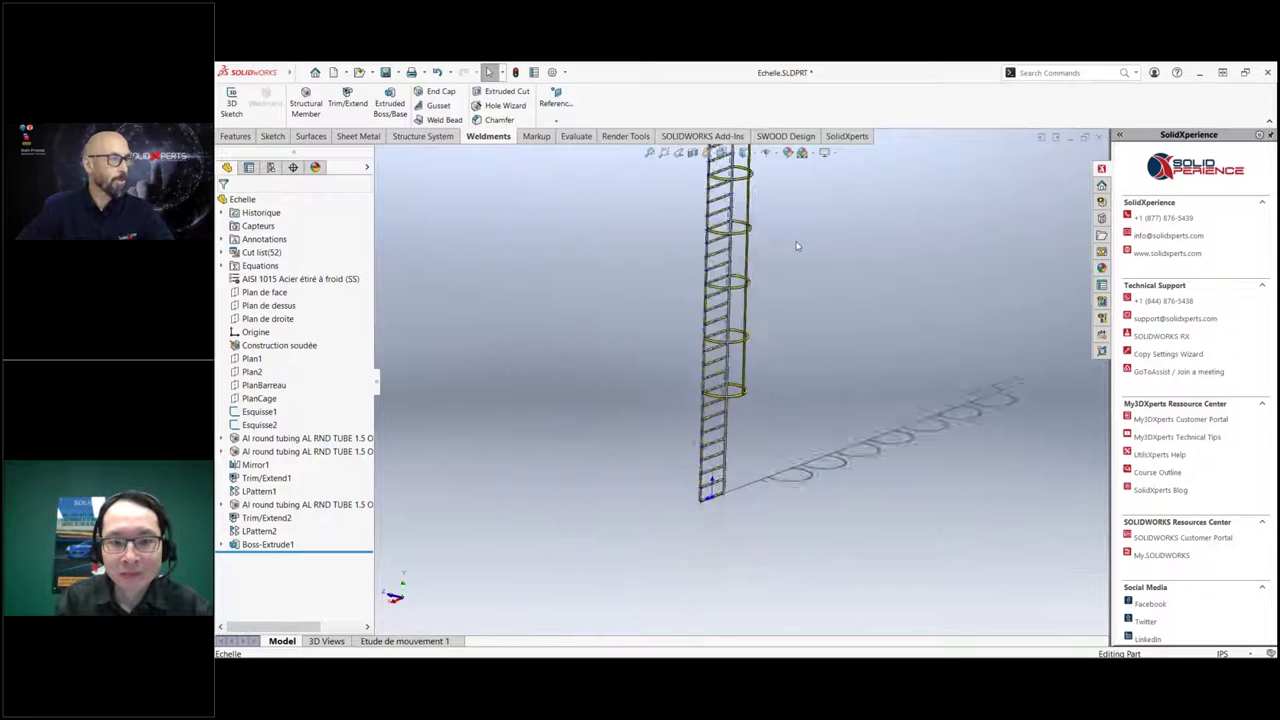
scroll(729, 238, "down", 3)
middle_click_drag(729, 238, 585, 299)
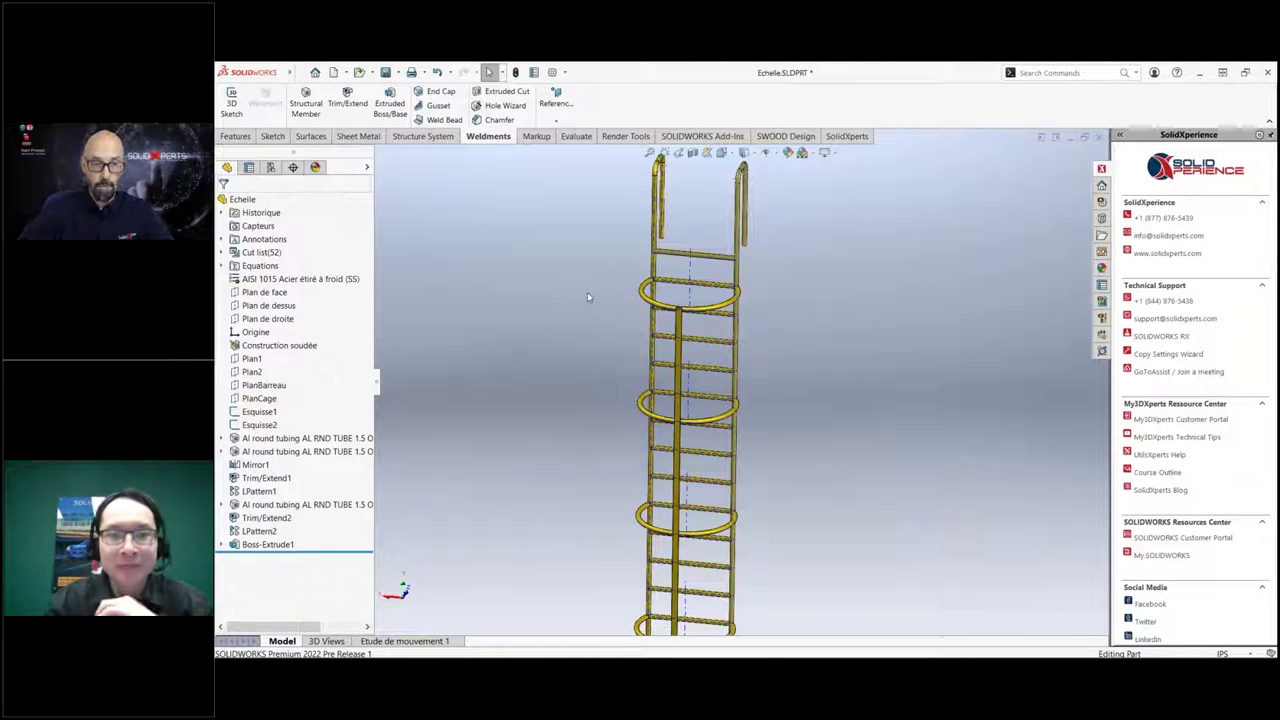
Start a circular pattern about the cage's vertical axis, using instance spacing of 90 degrees and 2 instances.
scroll(650, 268, "down", 5)
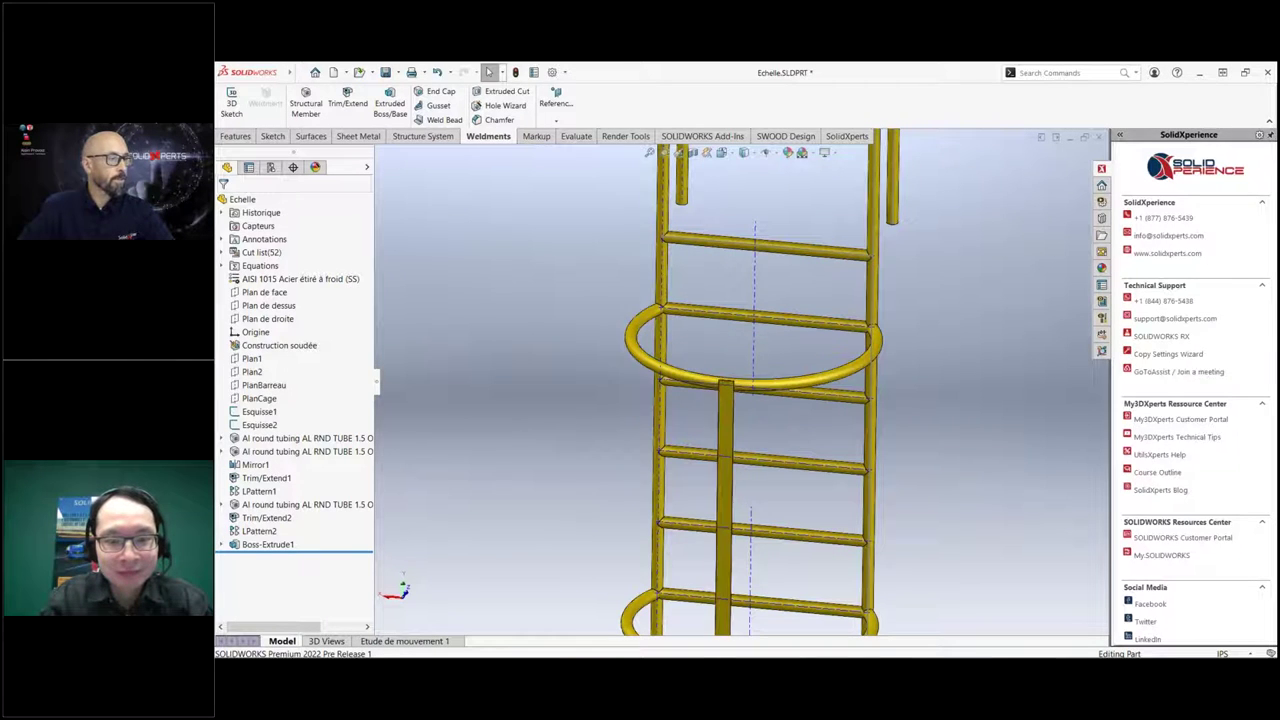
key("s")
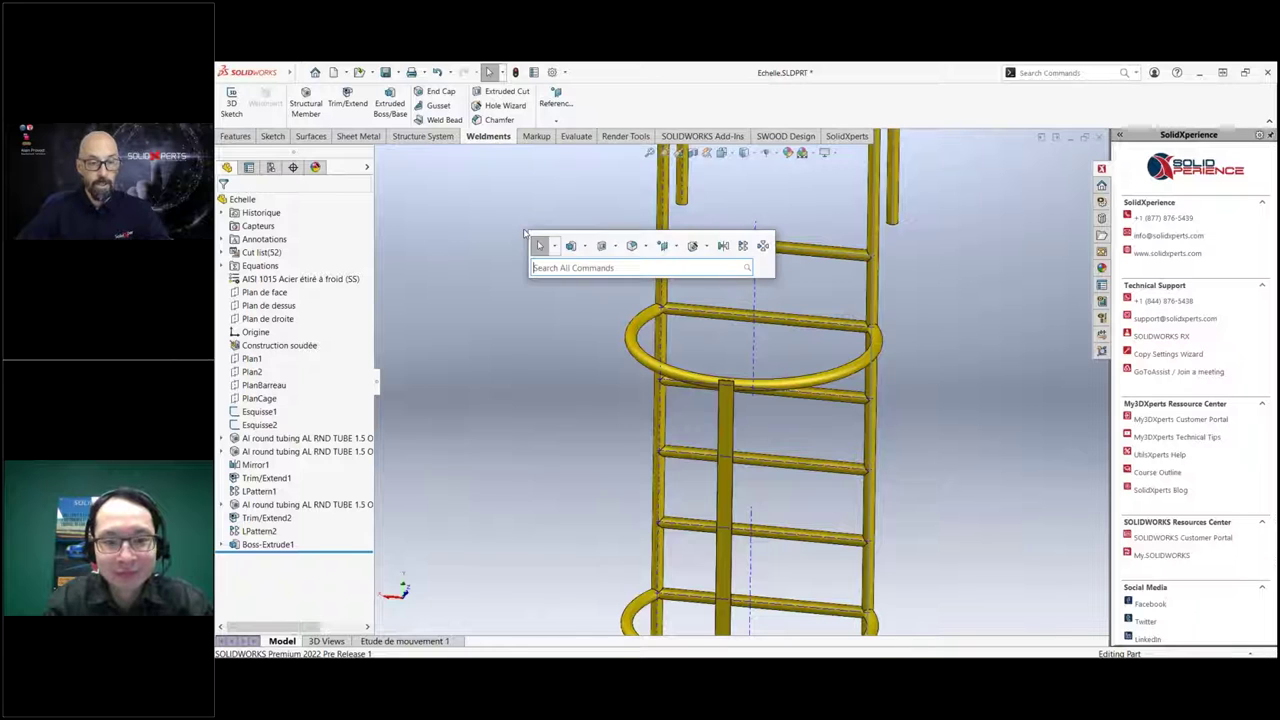
left_click(540, 245)
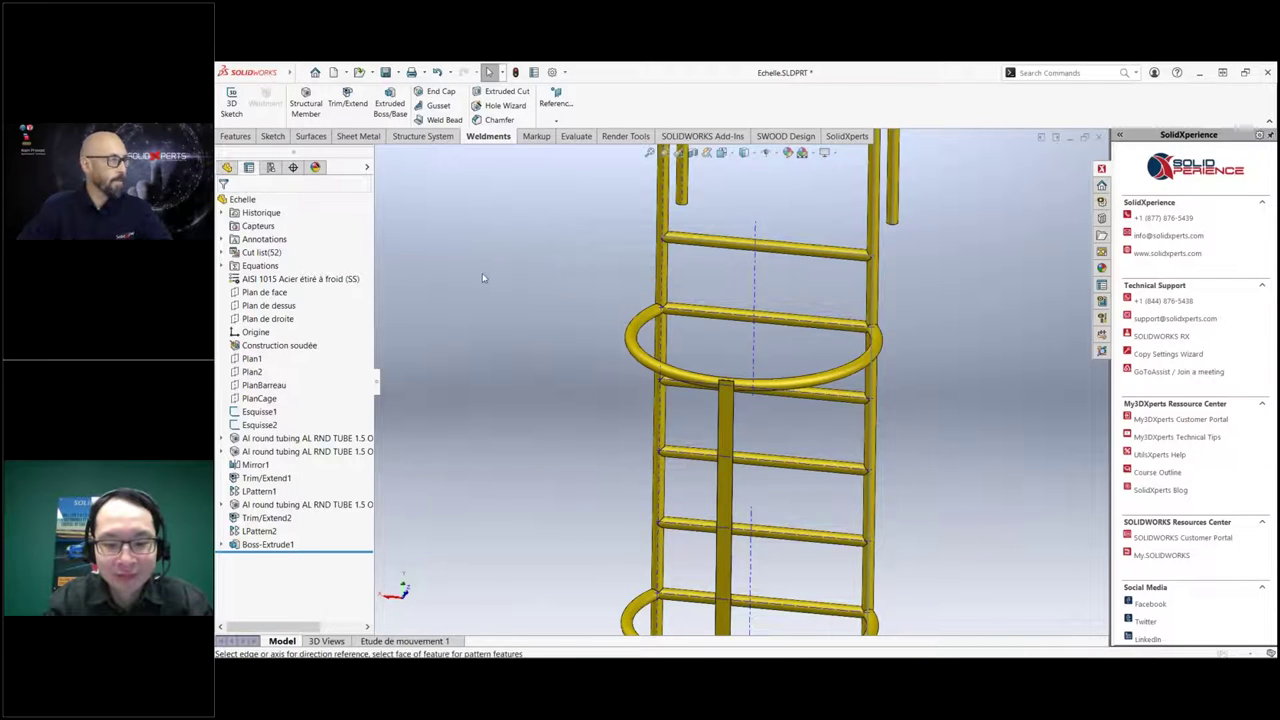
left_click(335, 245)
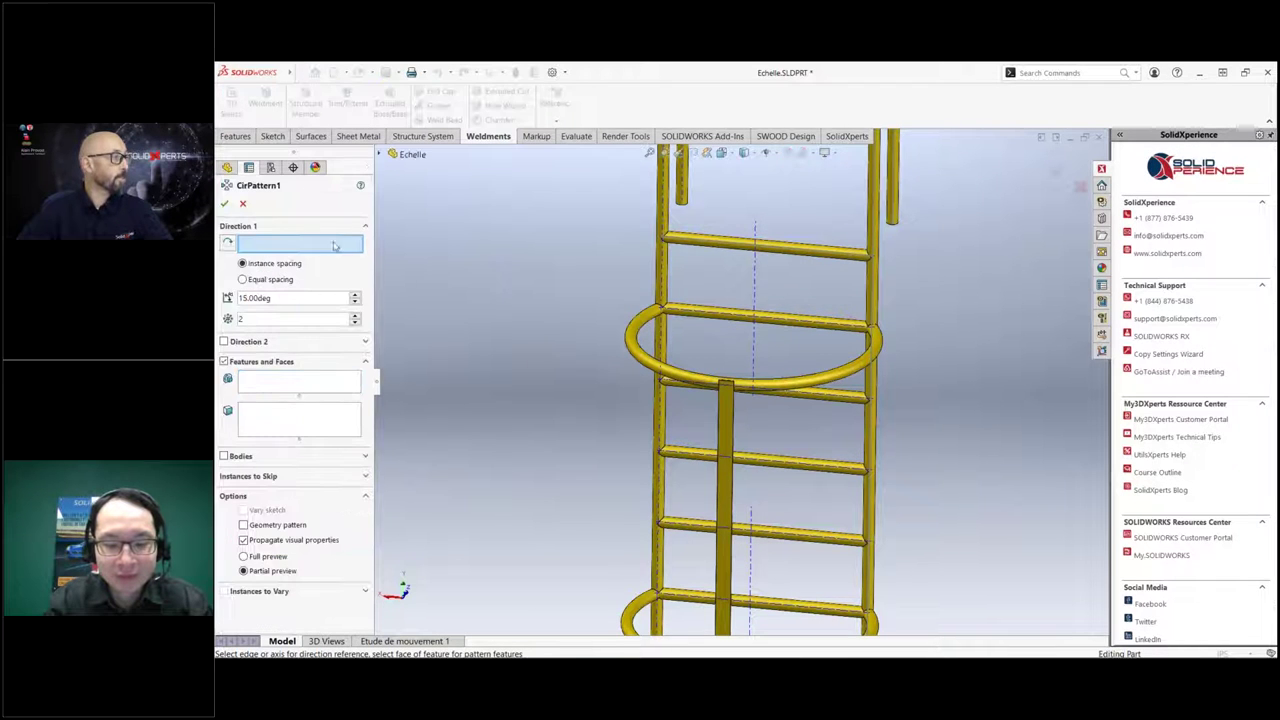
left_click(756, 277)
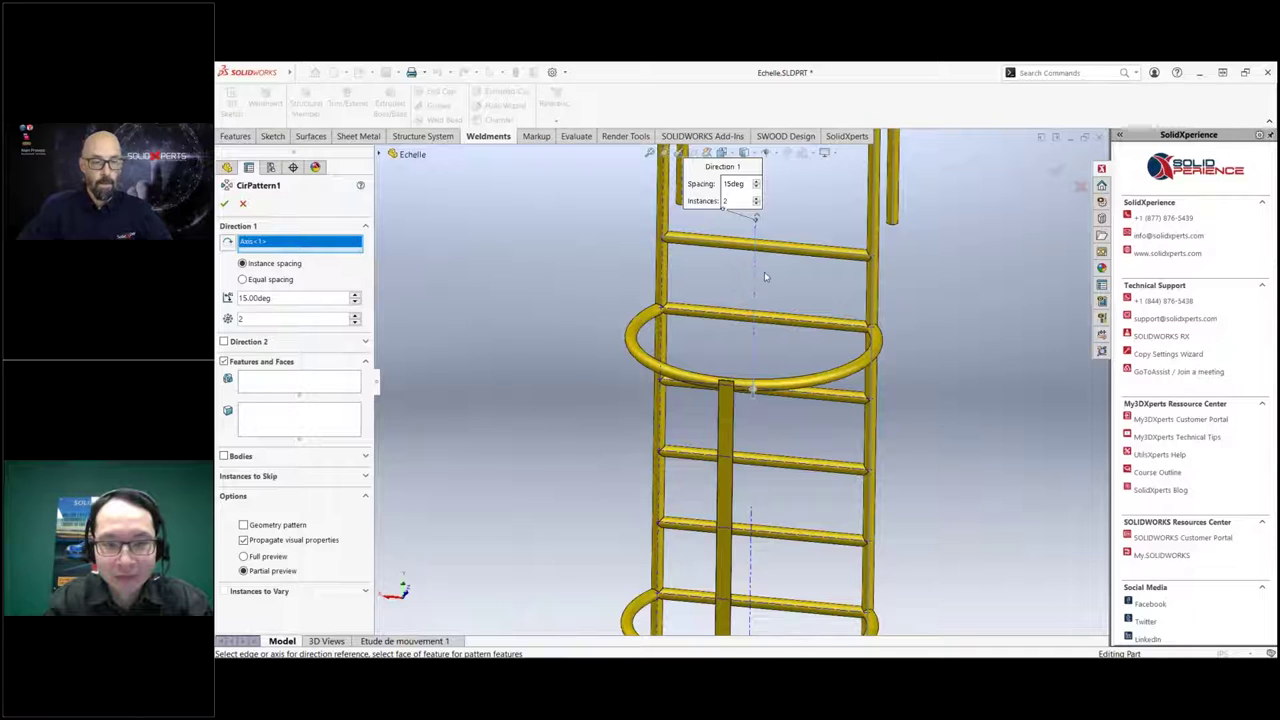
double_click(284, 298)
type("90")
key("Tab")
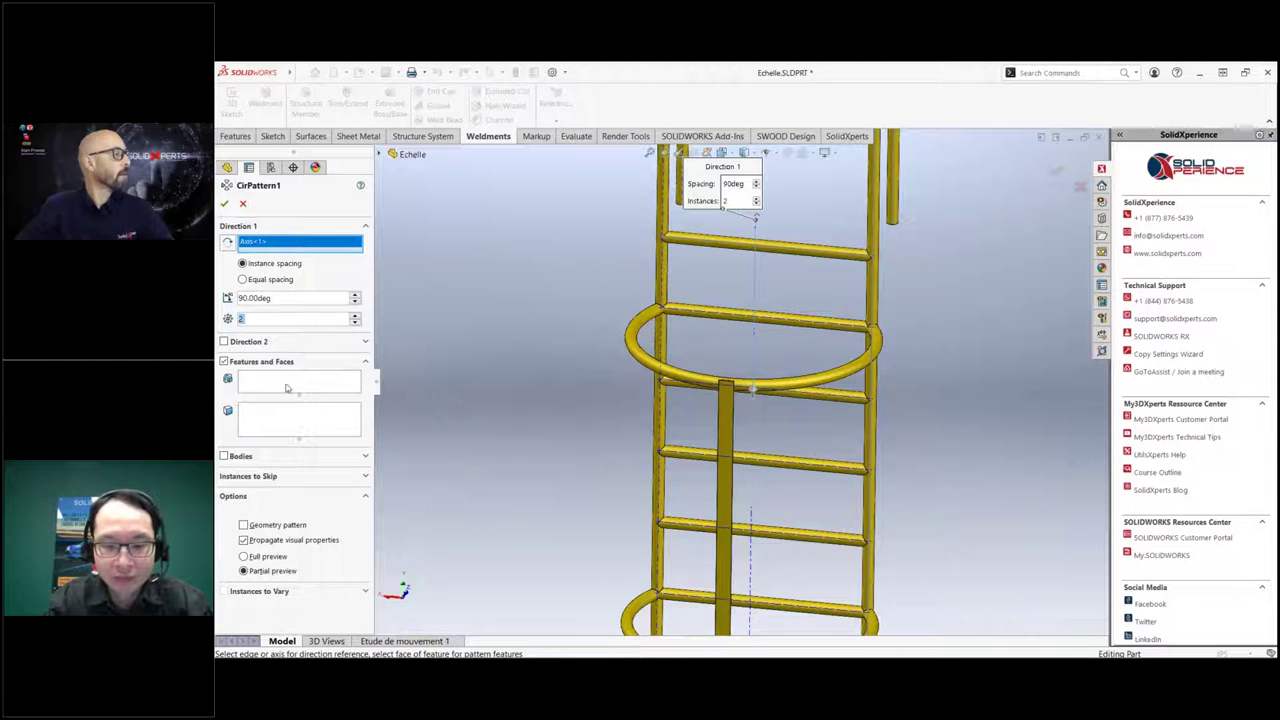
Switch the circular pattern from features to bodies, choose the vertical cage bar as the body, and check the preview.
left_click(225, 363)
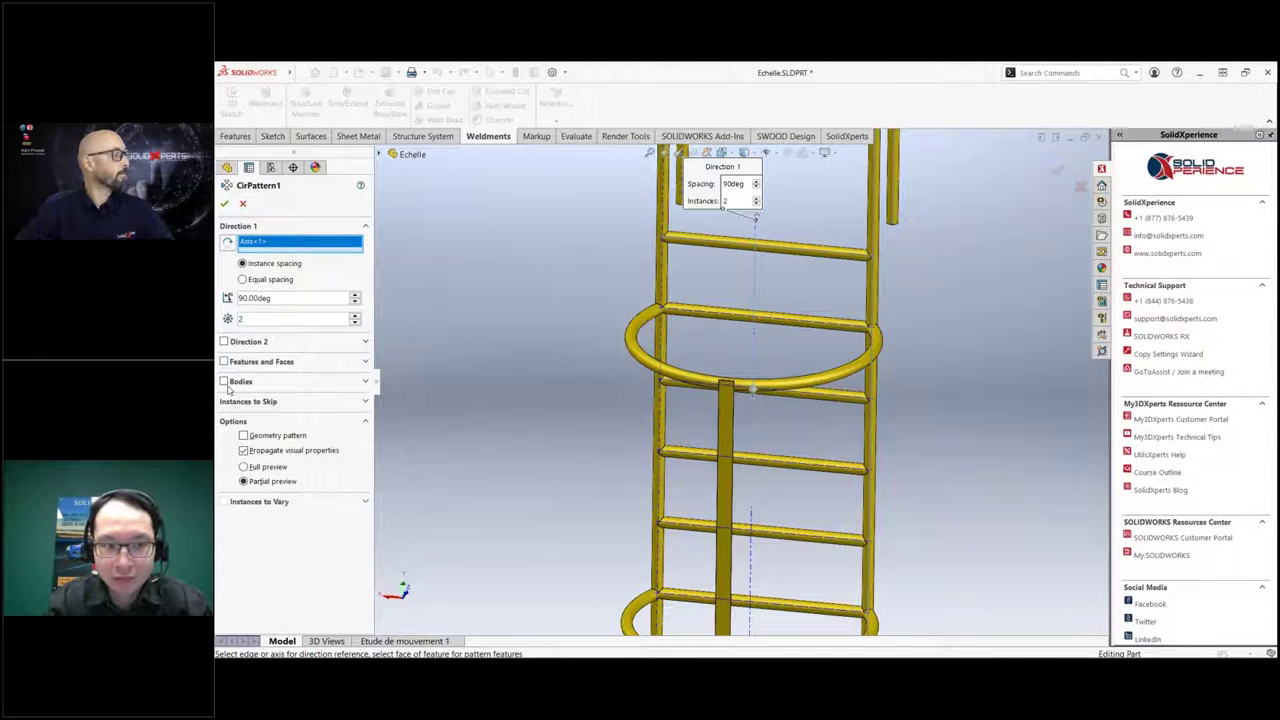
left_click(224, 381)
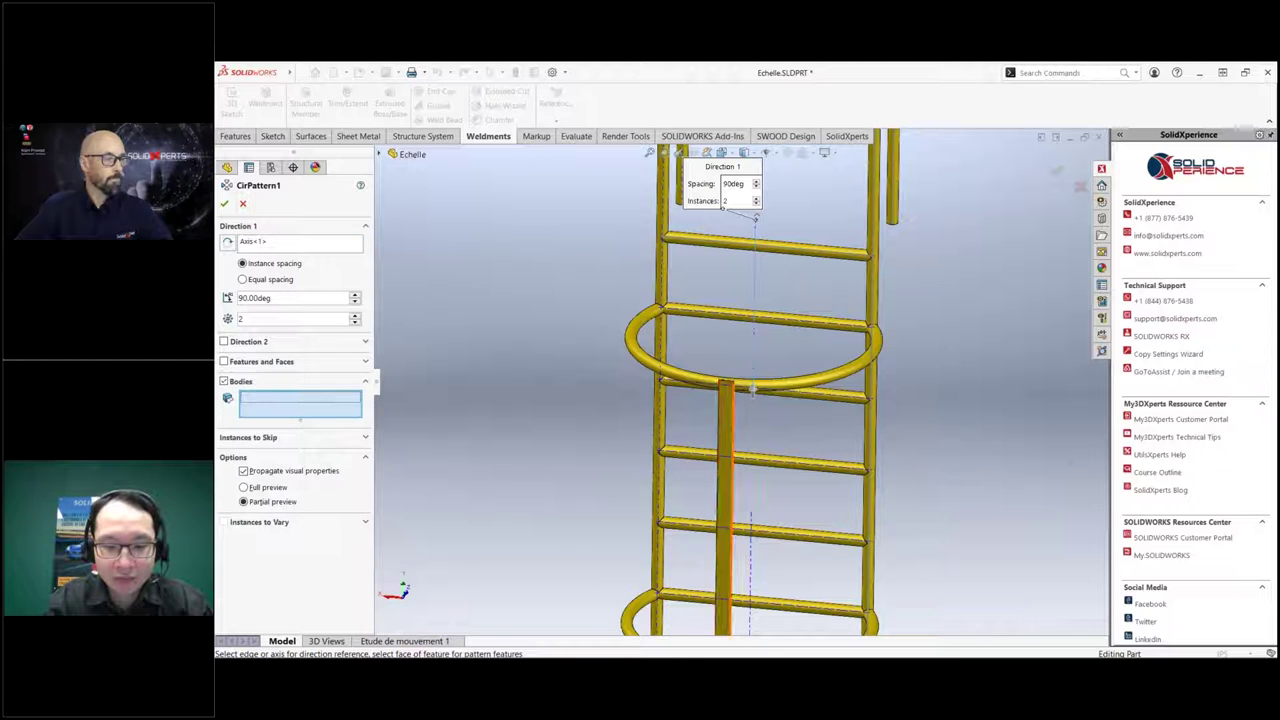
left_click(730, 430)
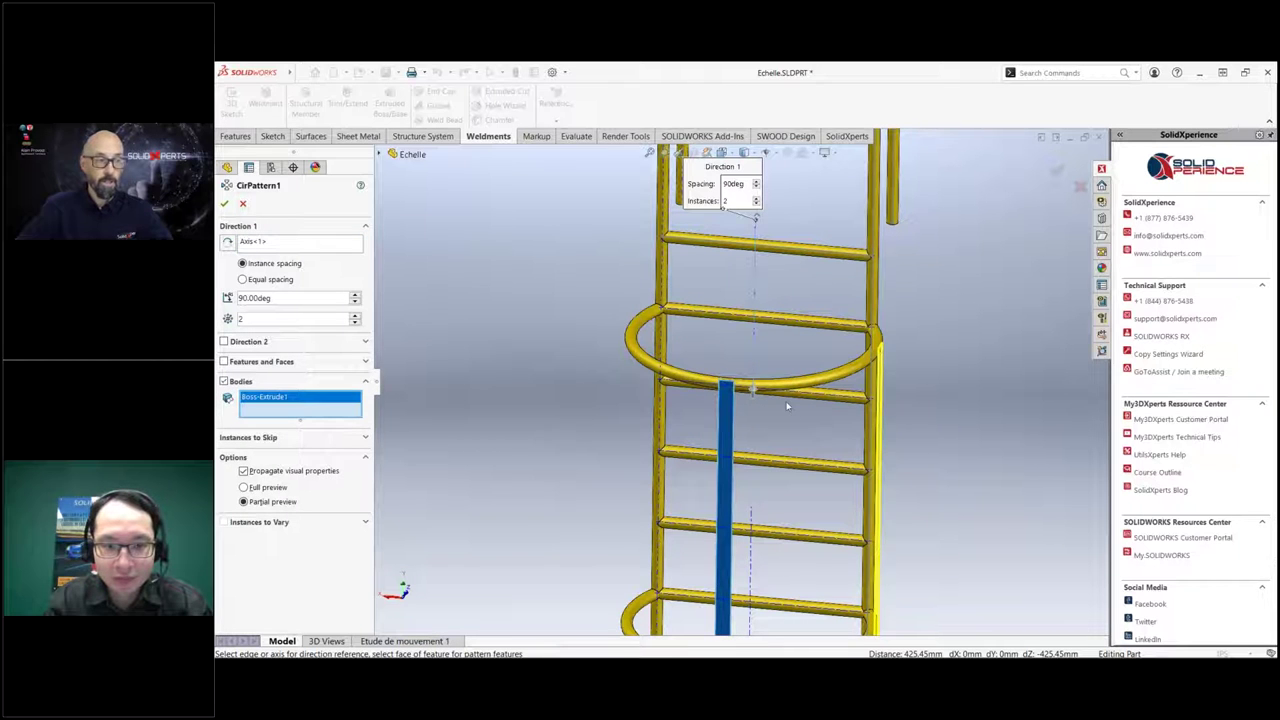
middle_click_drag(787, 405, 627, 355)
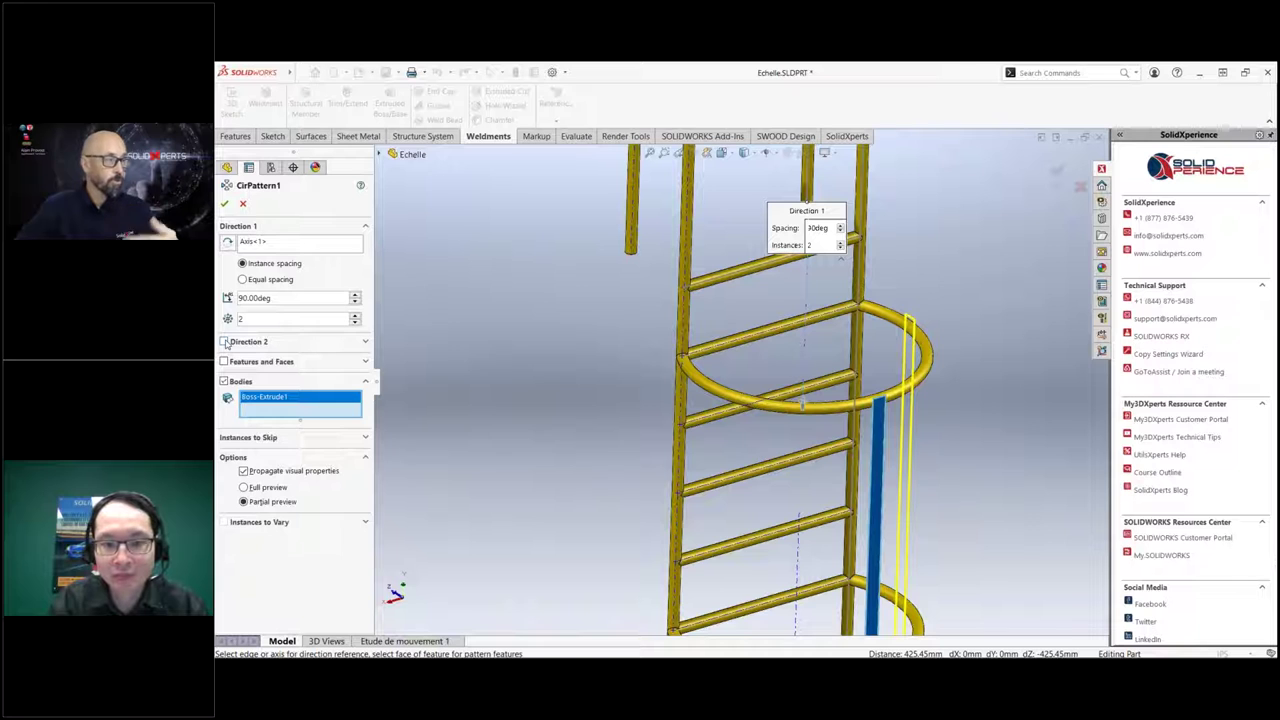
Enable a symmetric Direction 2 for the bar's circular pattern, complete it, and look over the whole caged ladder.
left_click(224, 342)
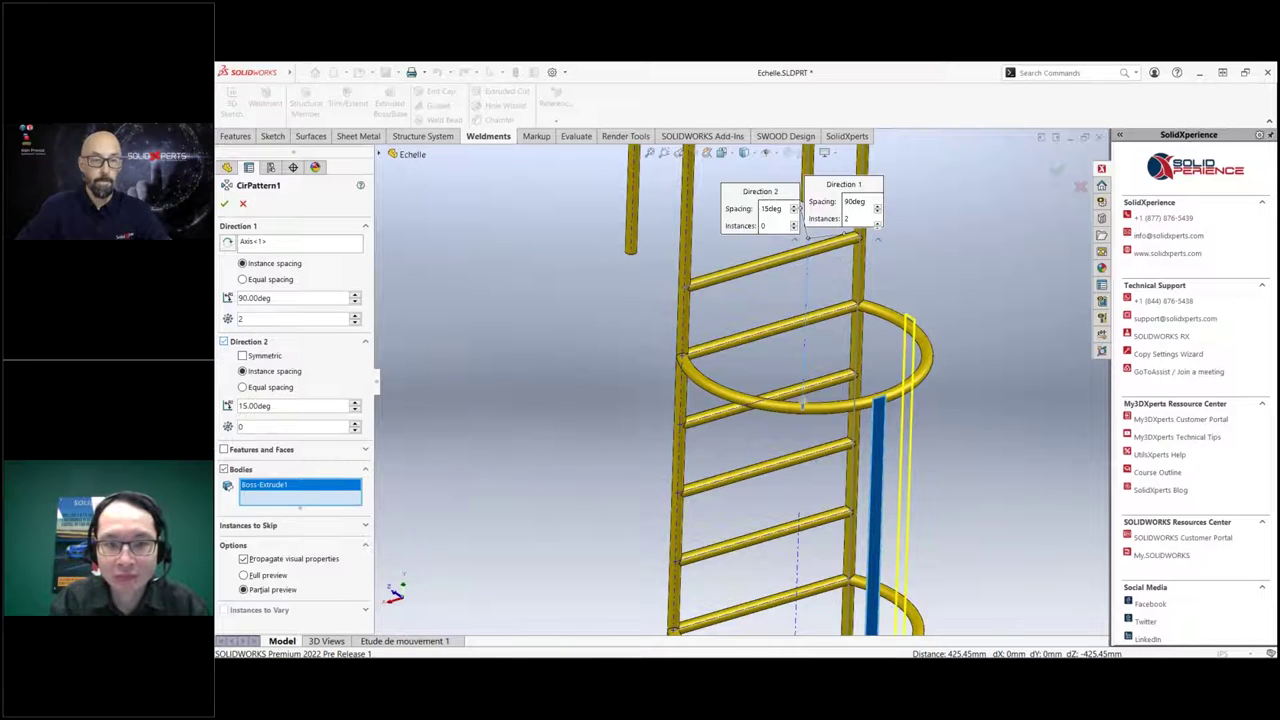
left_click(242, 356)
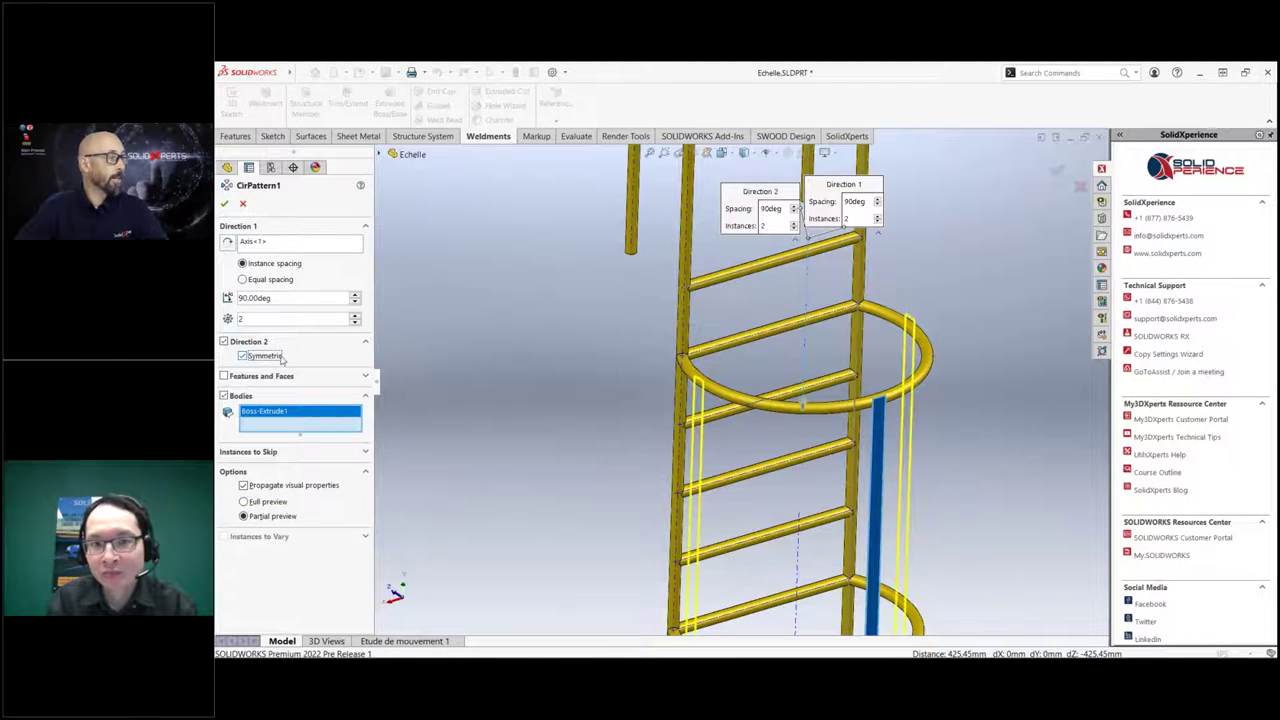
left_click(225, 204)
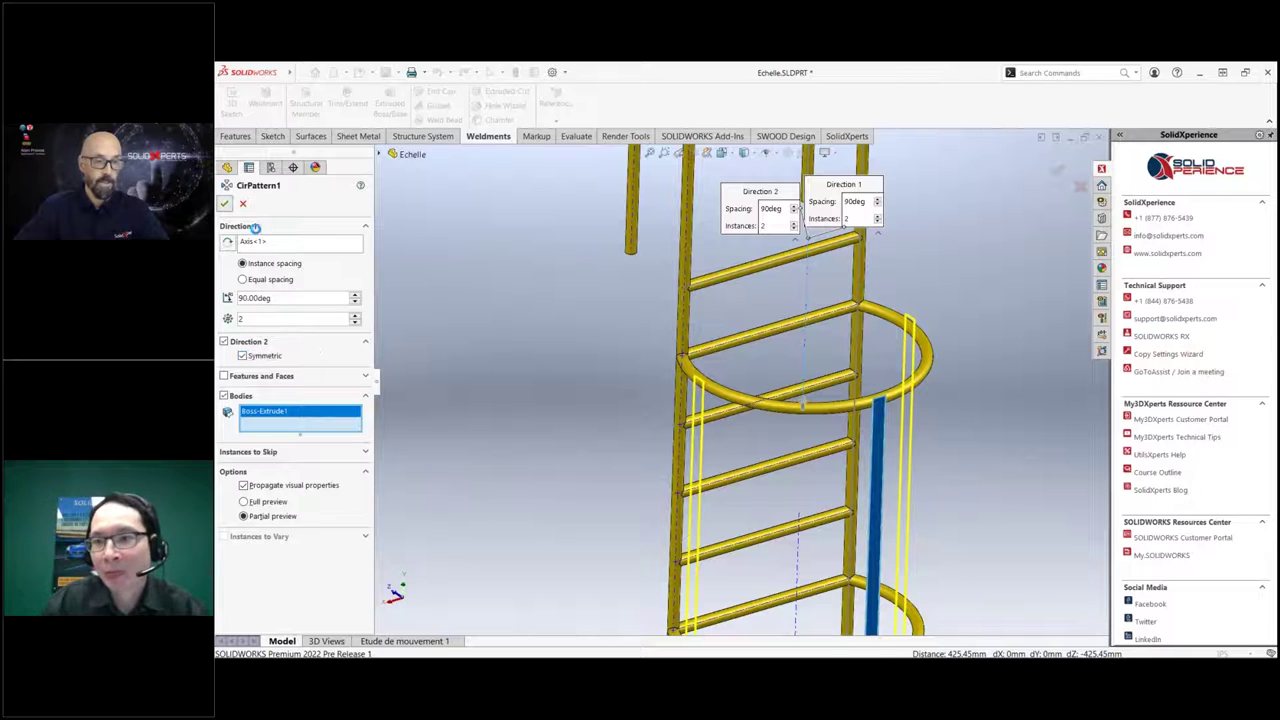
key("ctrl+1")
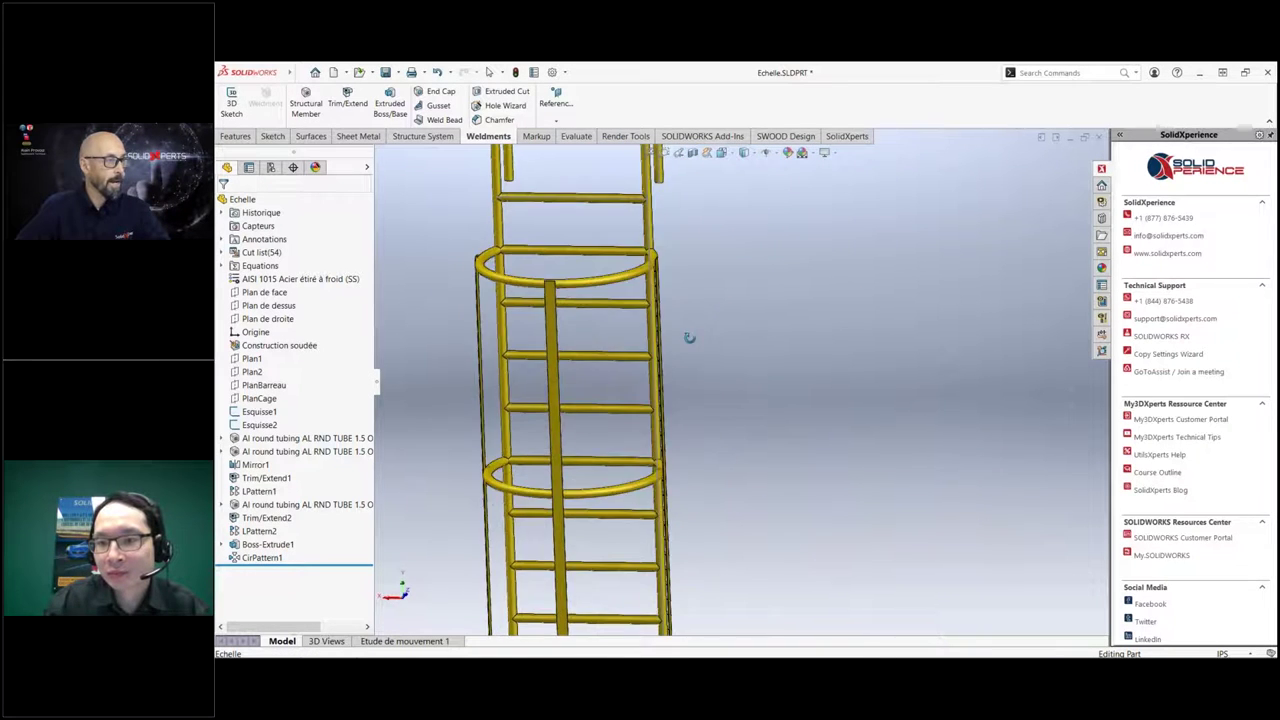
scroll(726, 462, "up", 5)
middle_click_drag(726, 462, 797, 369)
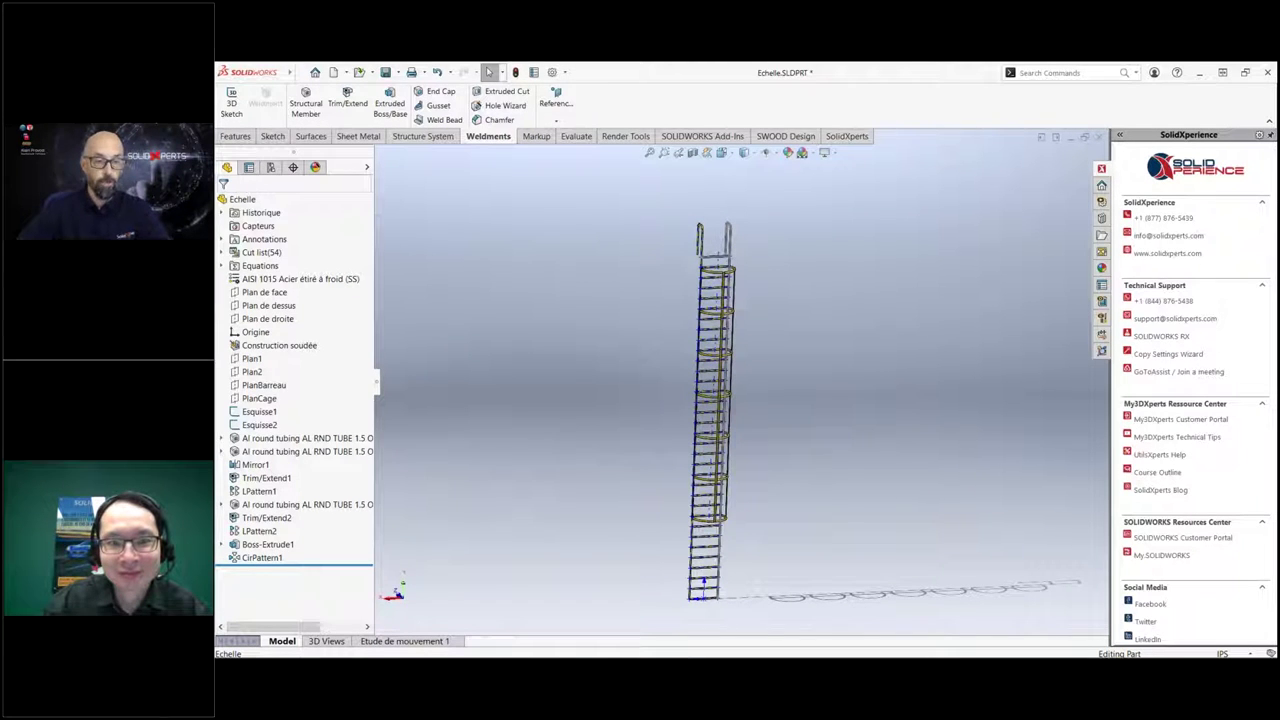
mouse_move(783, 397)
middle_mouse_down()
mouse_move(766, 357)
mouse_move(805, 392)
middle_mouse_up()
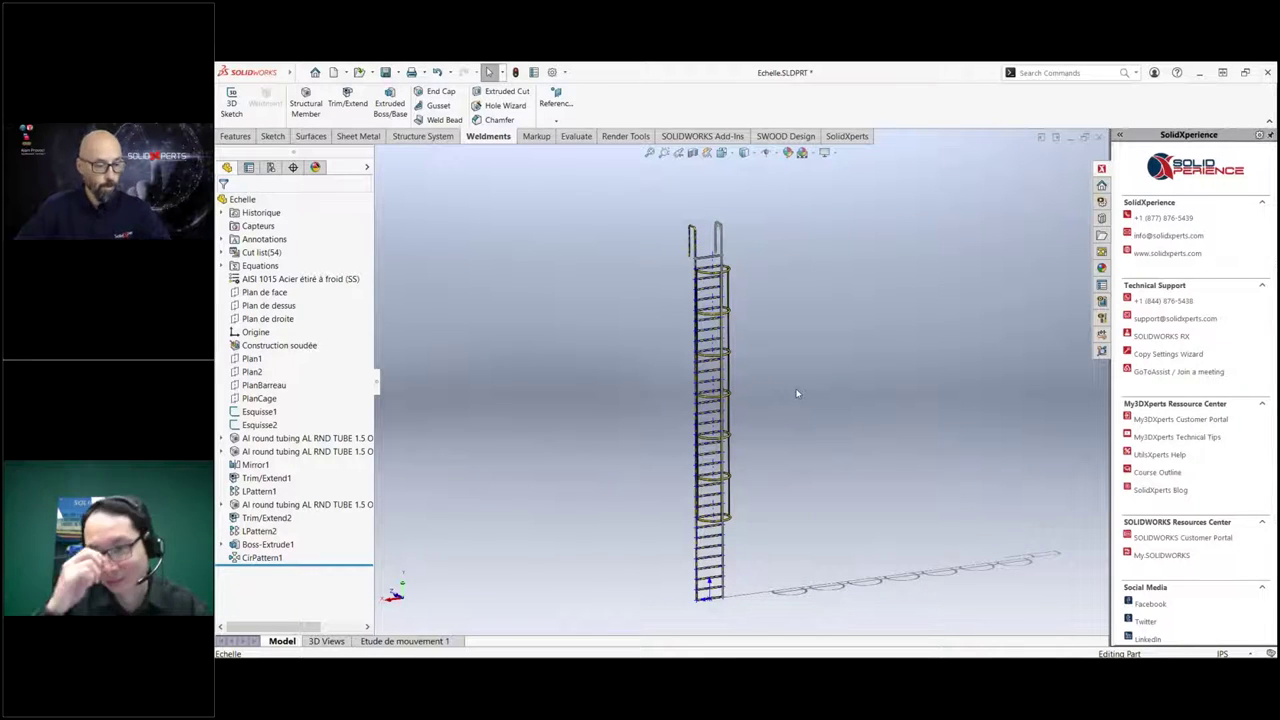
Open the ladder's drawing, Echelle.SLDDRW, from the recent documents.
key("ctrl+F2")
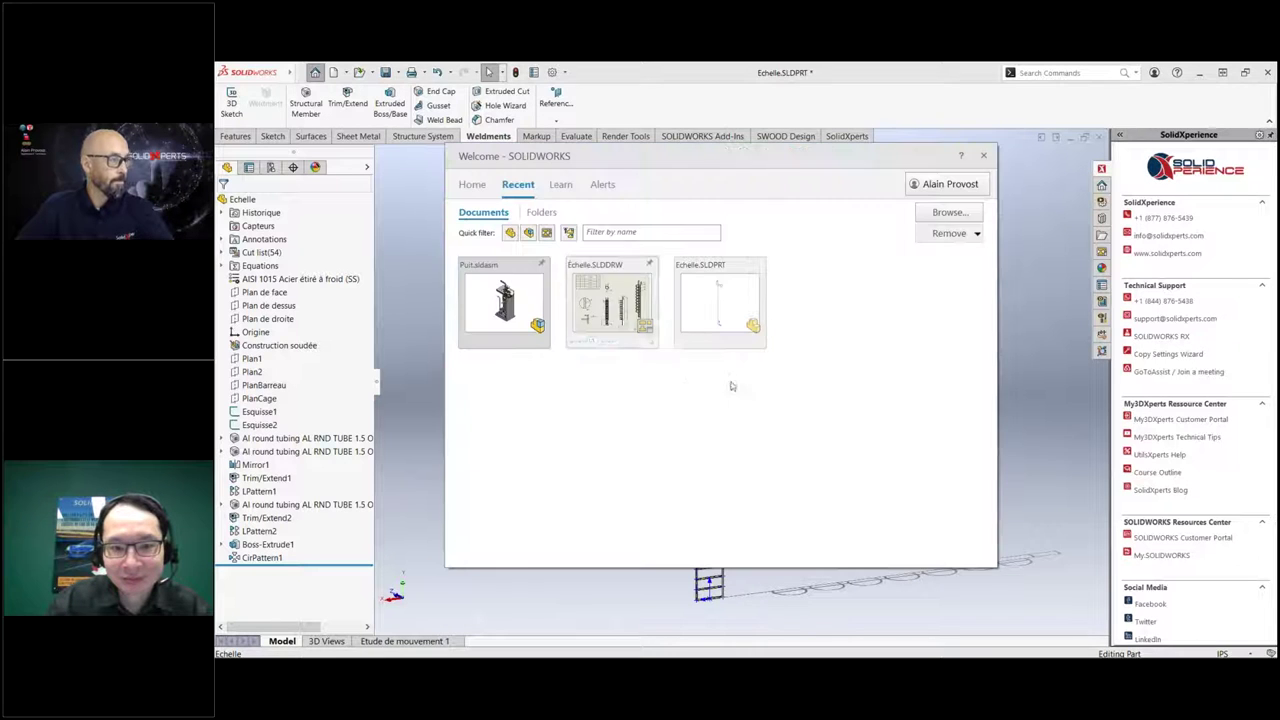
left_click(612, 305)
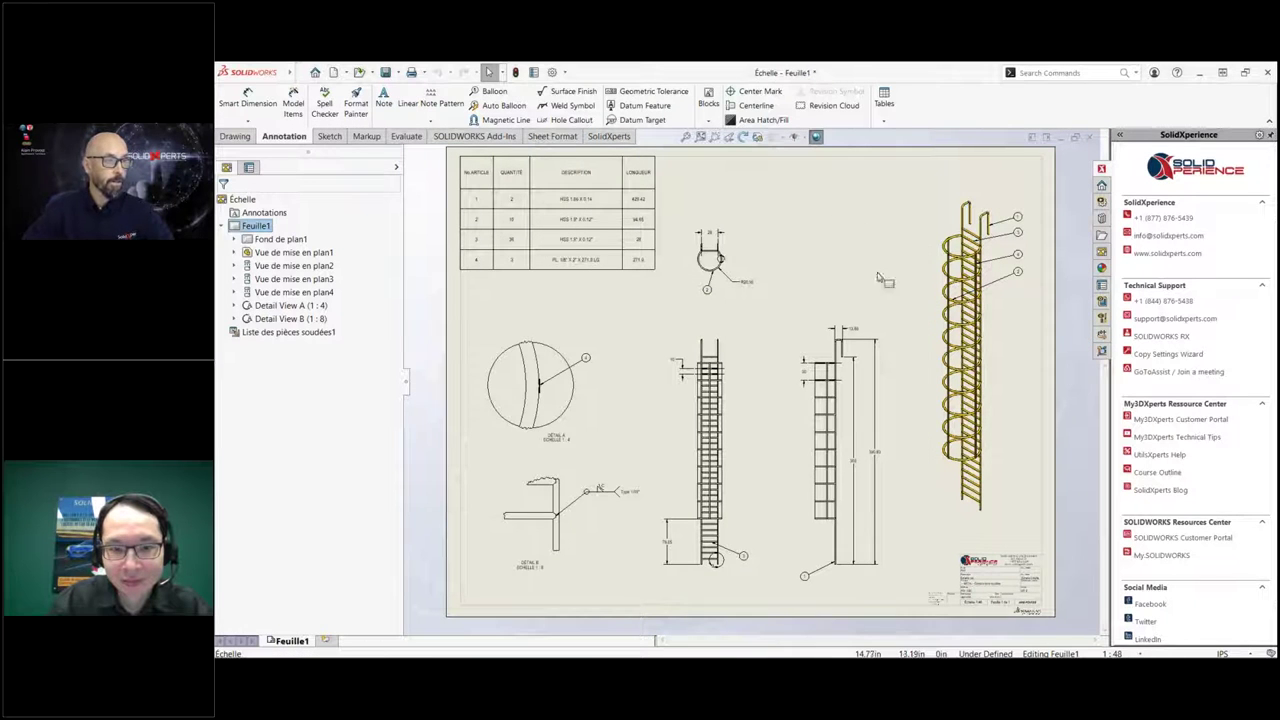
Examine the drawing's ballooned isometric view, Détail A, Détail B with its weld symbol, and the cut list table.
scroll(968, 203, "up", 5)
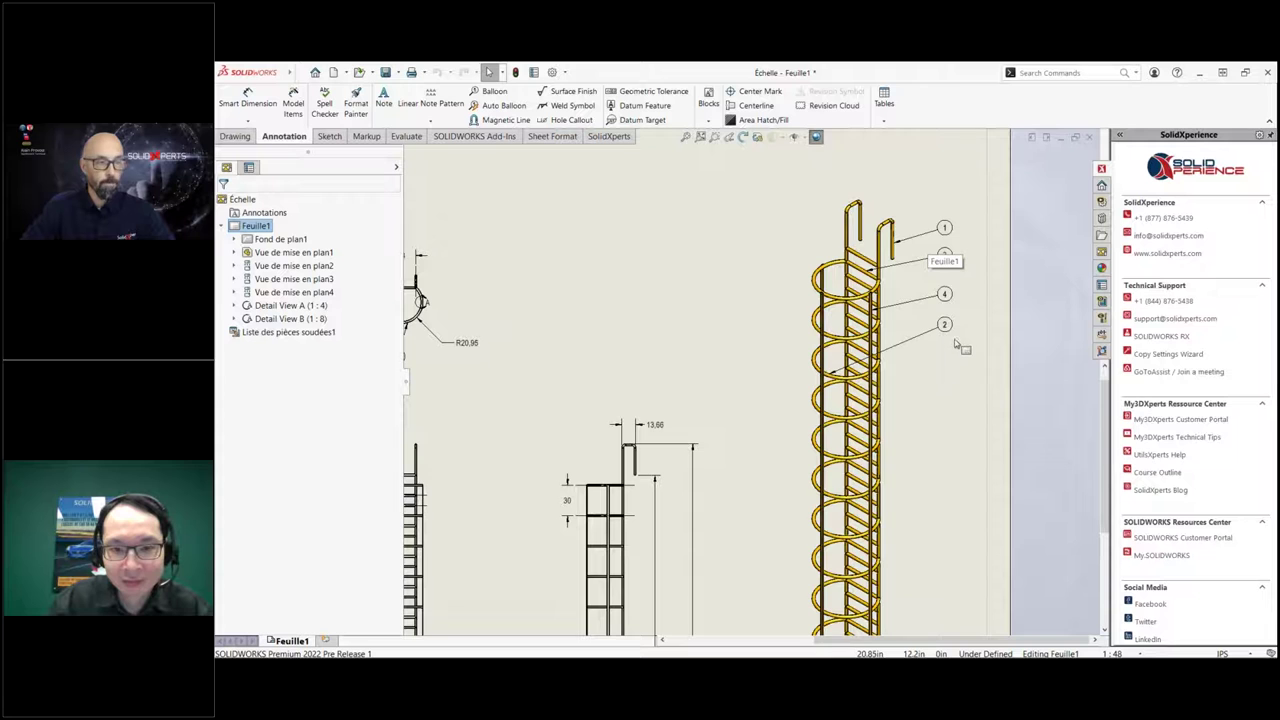
key("f")
scroll(958, 346, "up", 3)
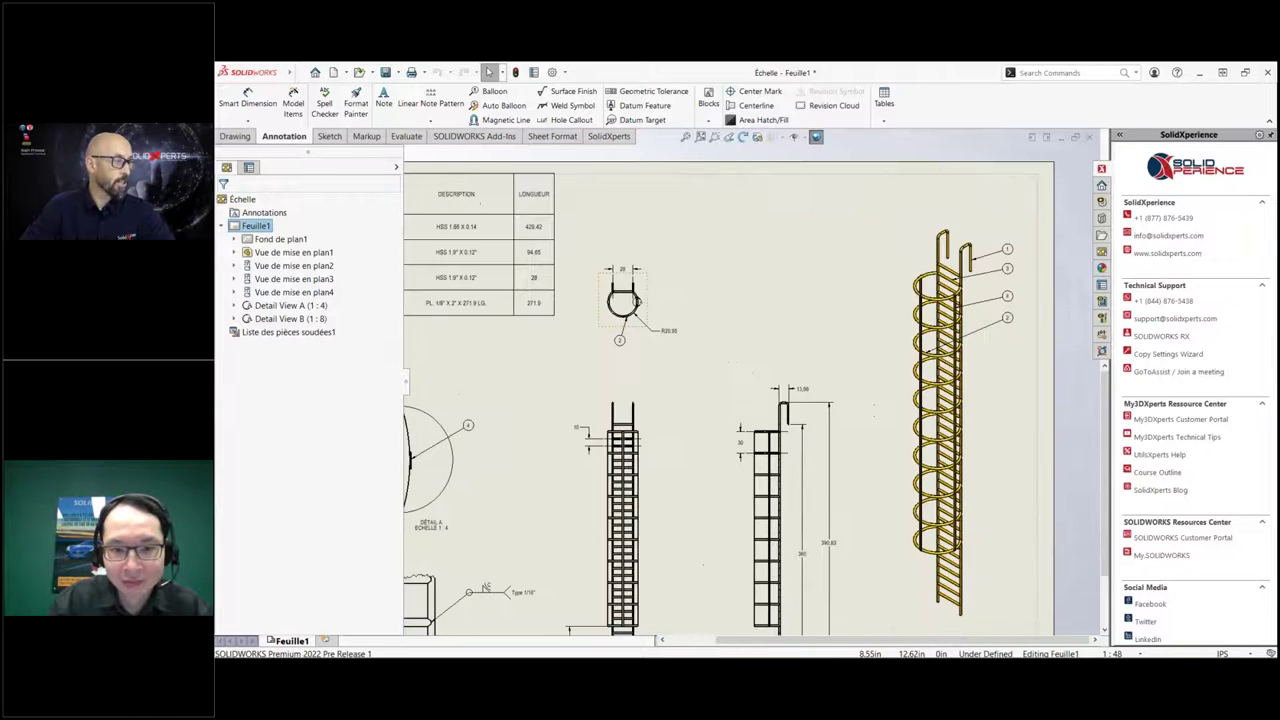
key("f")
scroll(625, 388, "up", 5)
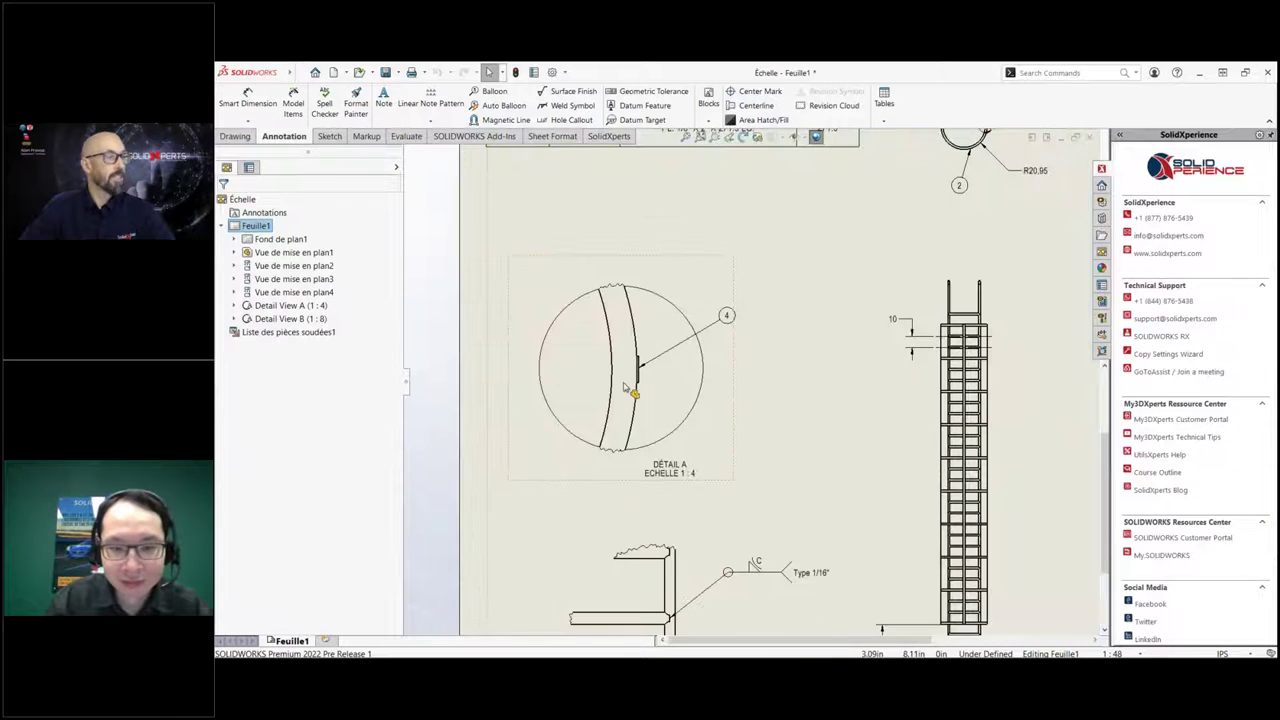
scroll(740, 470, "down", 2)
scroll(755, 488, "up", 3)
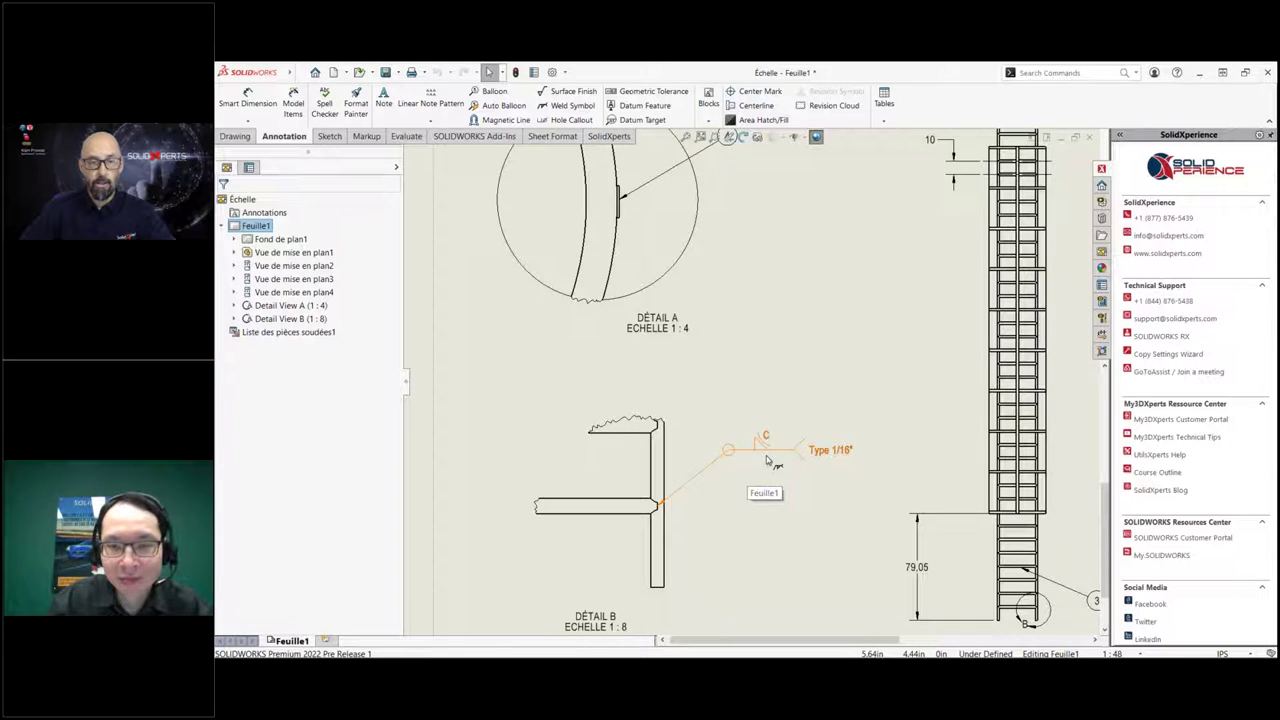
scroll(815, 237, "up", 4)
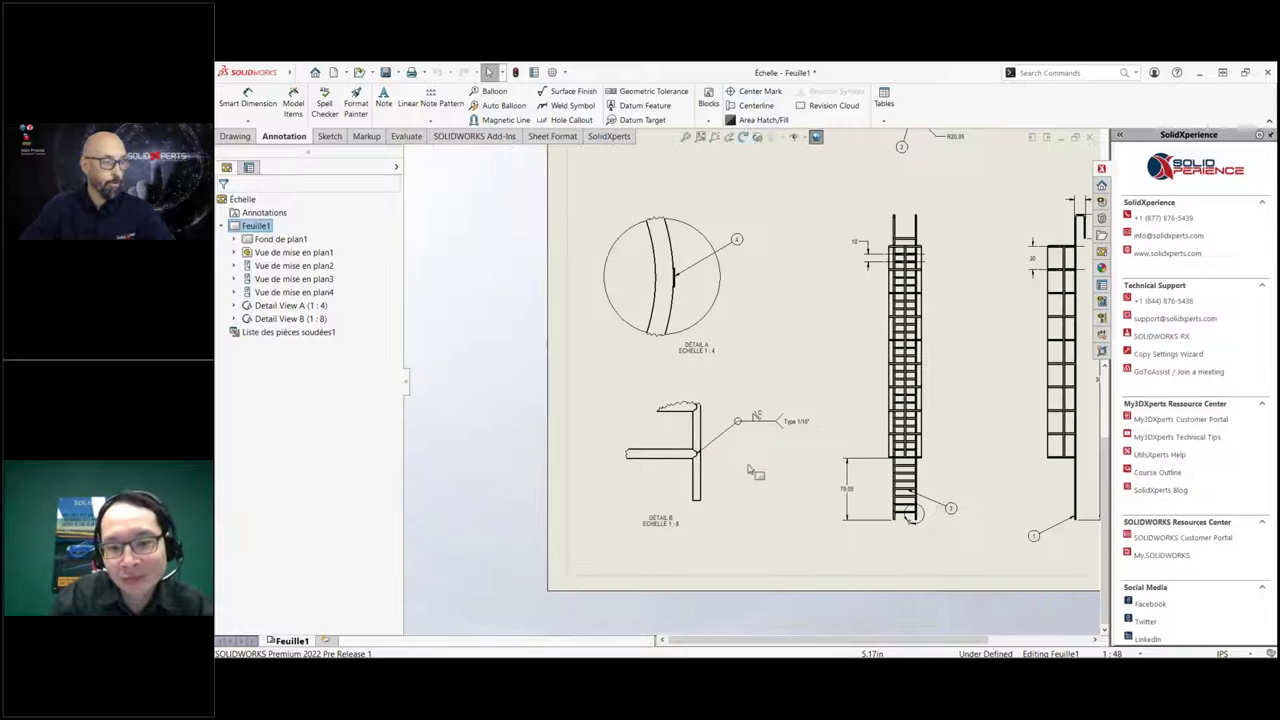
scroll(815, 237, "down", 4)
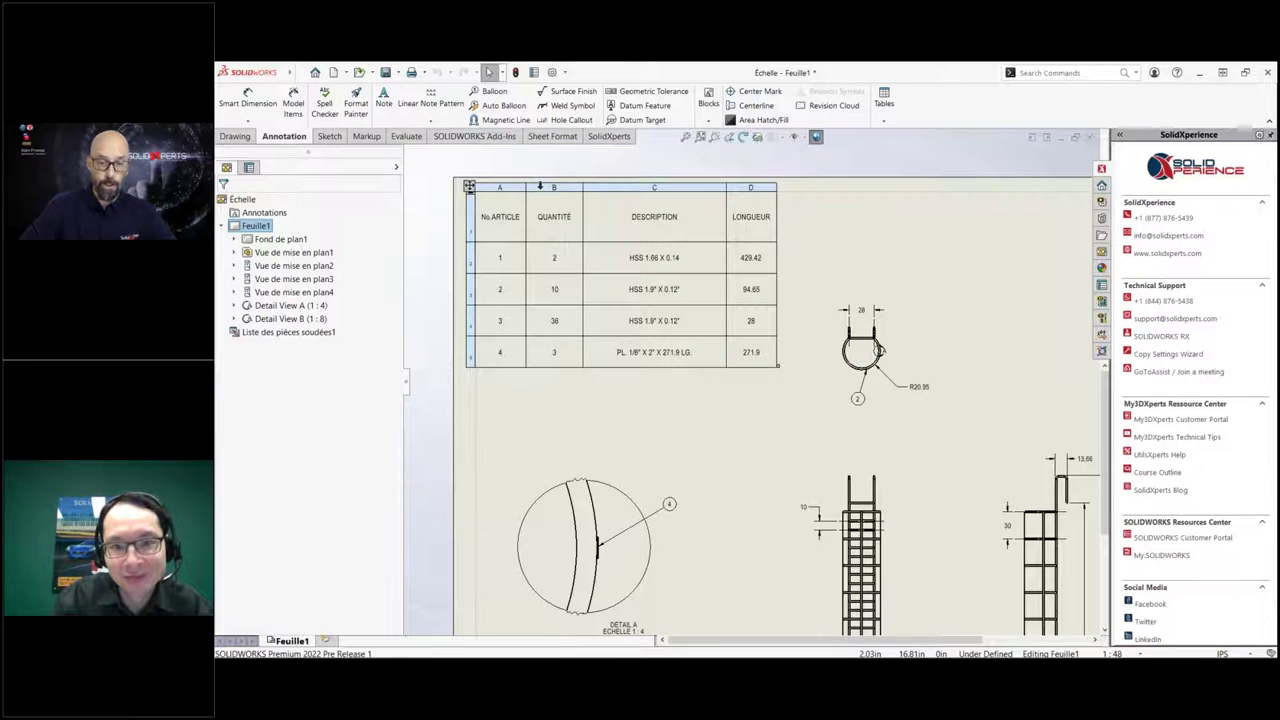
Reassign the cut list table's description column to the cut list item property Description, checking the available properties, and accept the column settings.
left_click(610, 187)
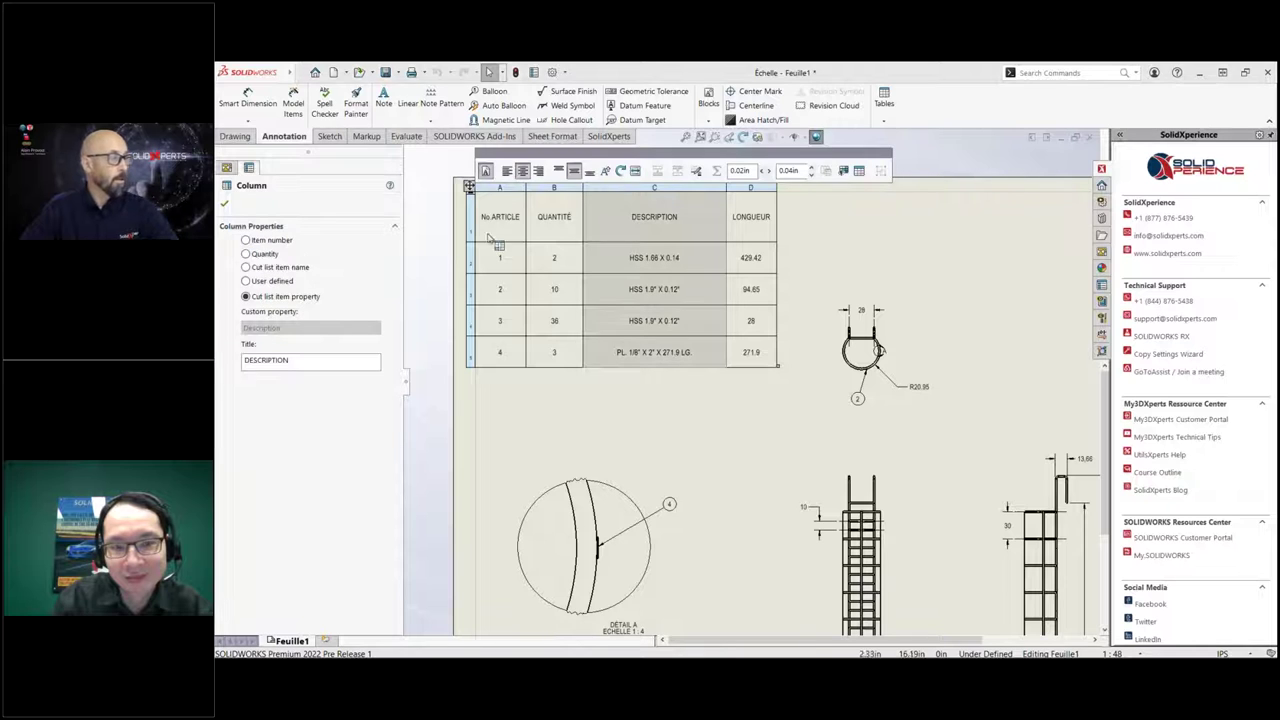
left_click(268, 283)
left_click(264, 296)
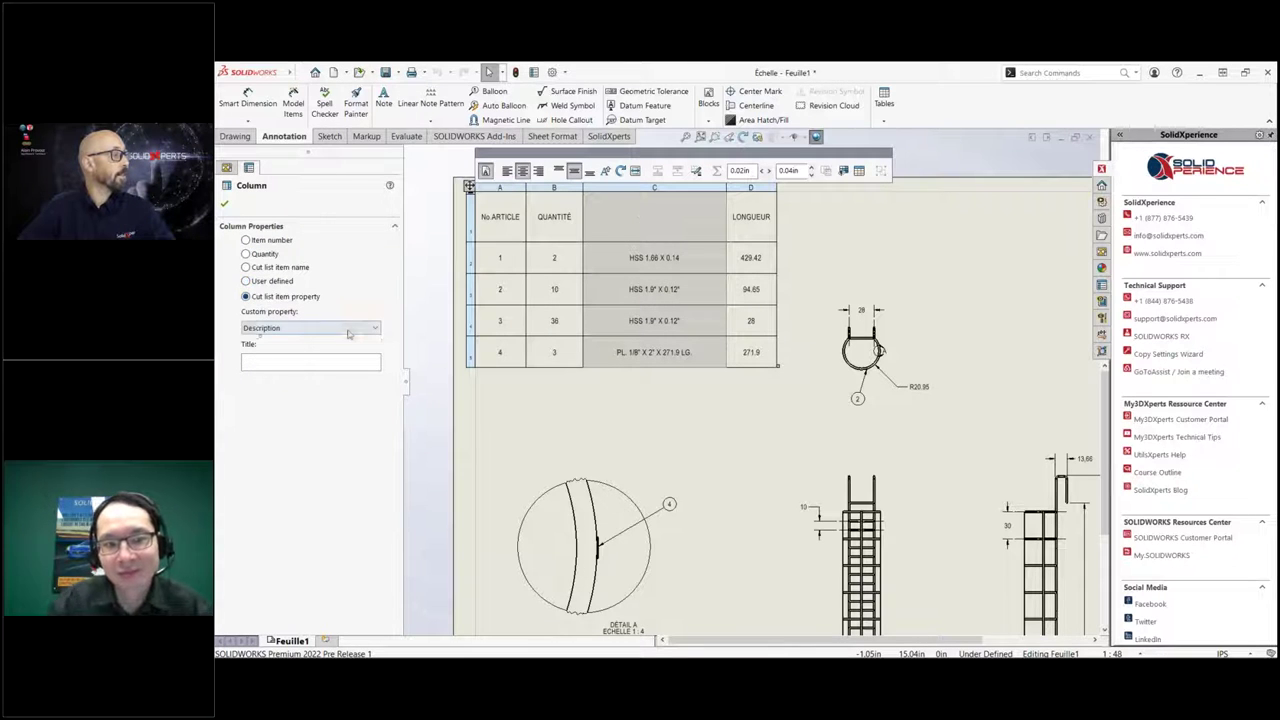
left_click(349, 330)
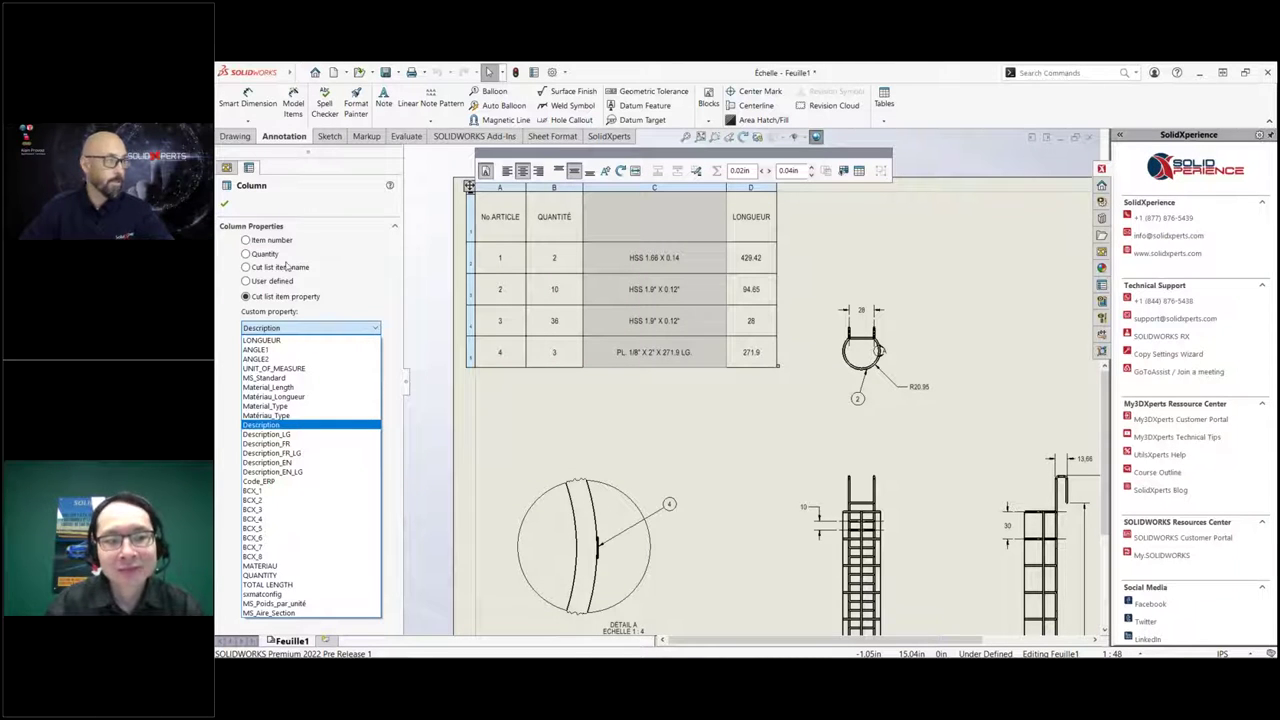
left_click(225, 206)
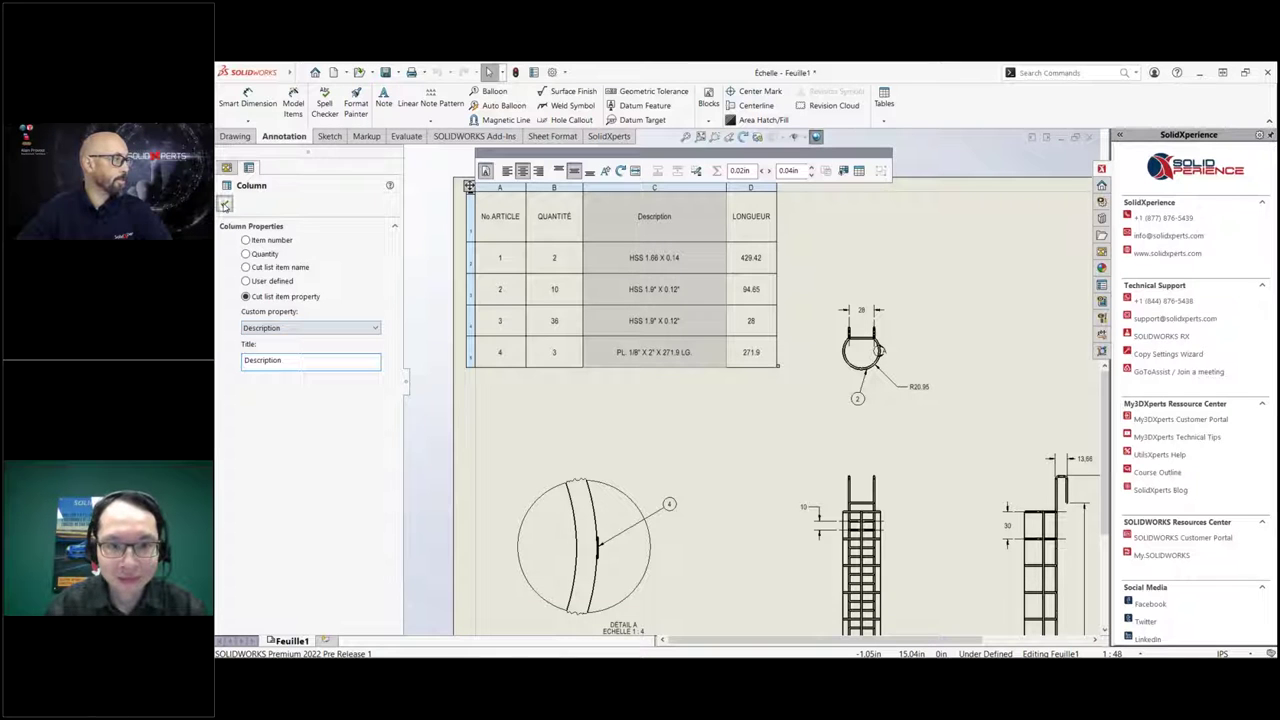
left_click(225, 206)
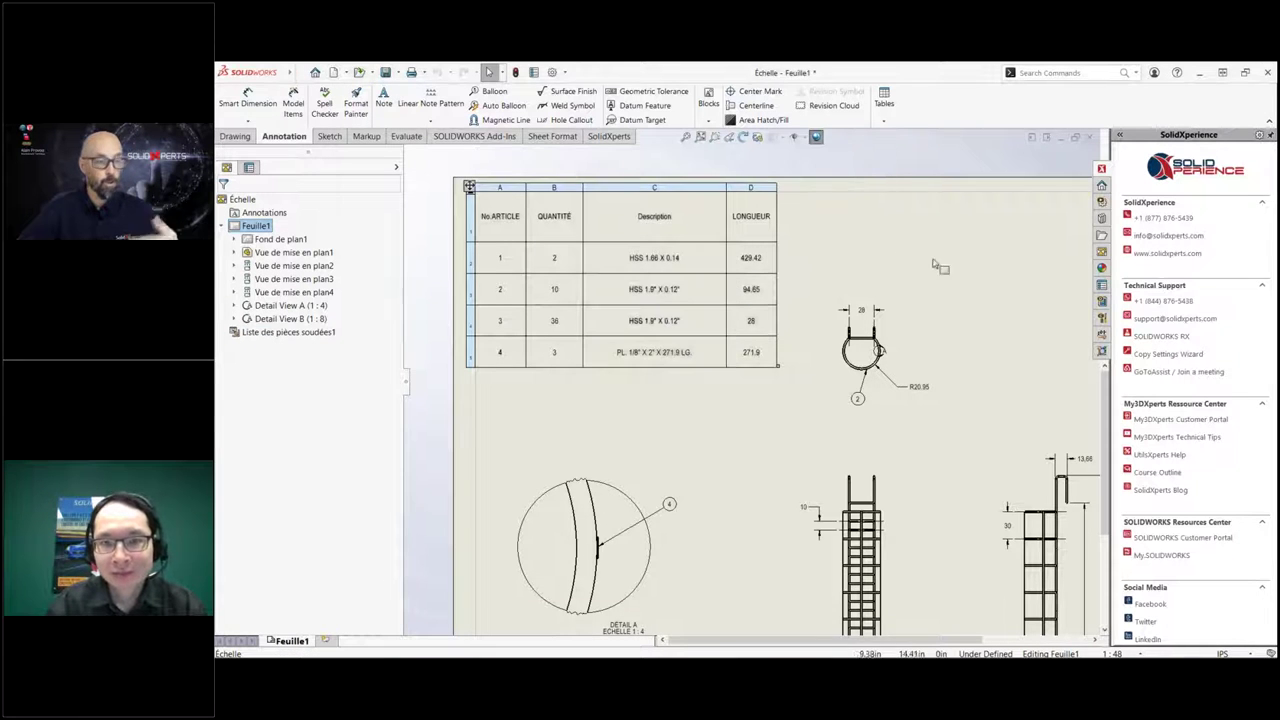
Deselect the cut list table, switch to the Puit.sldasm assembly and look over the whole well.
left_click(930, 263)
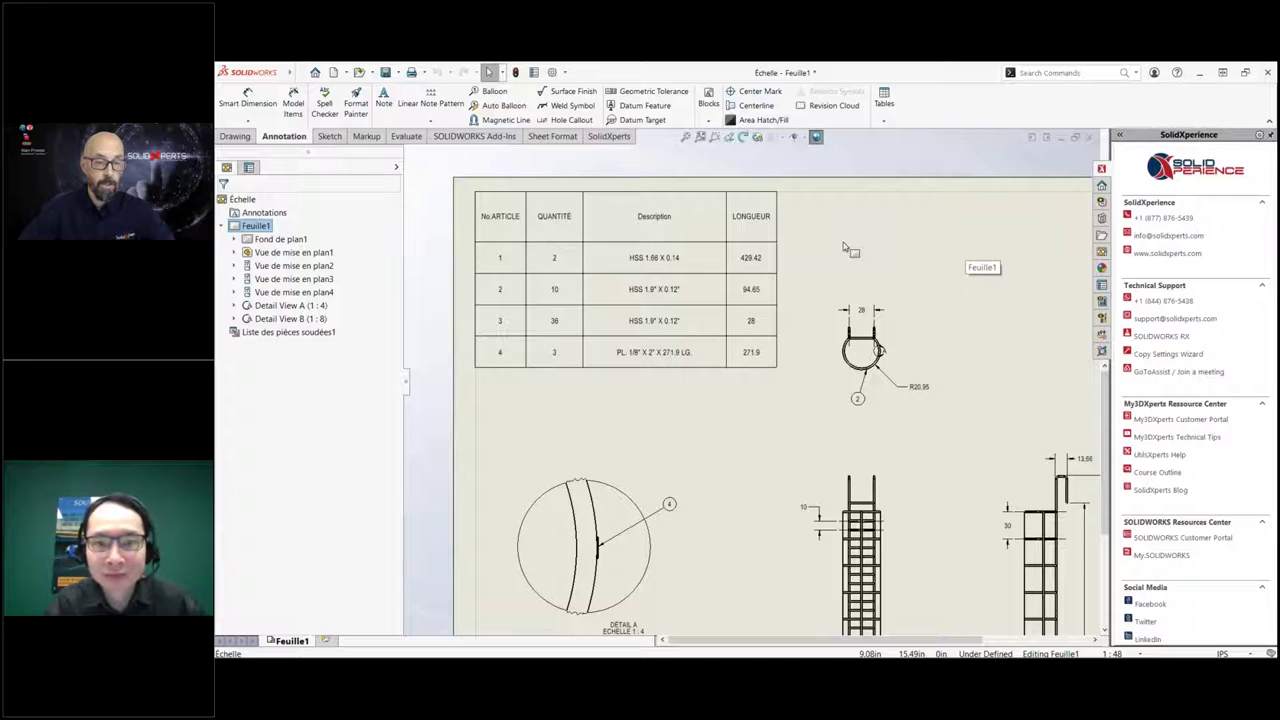
left_click(701, 138)
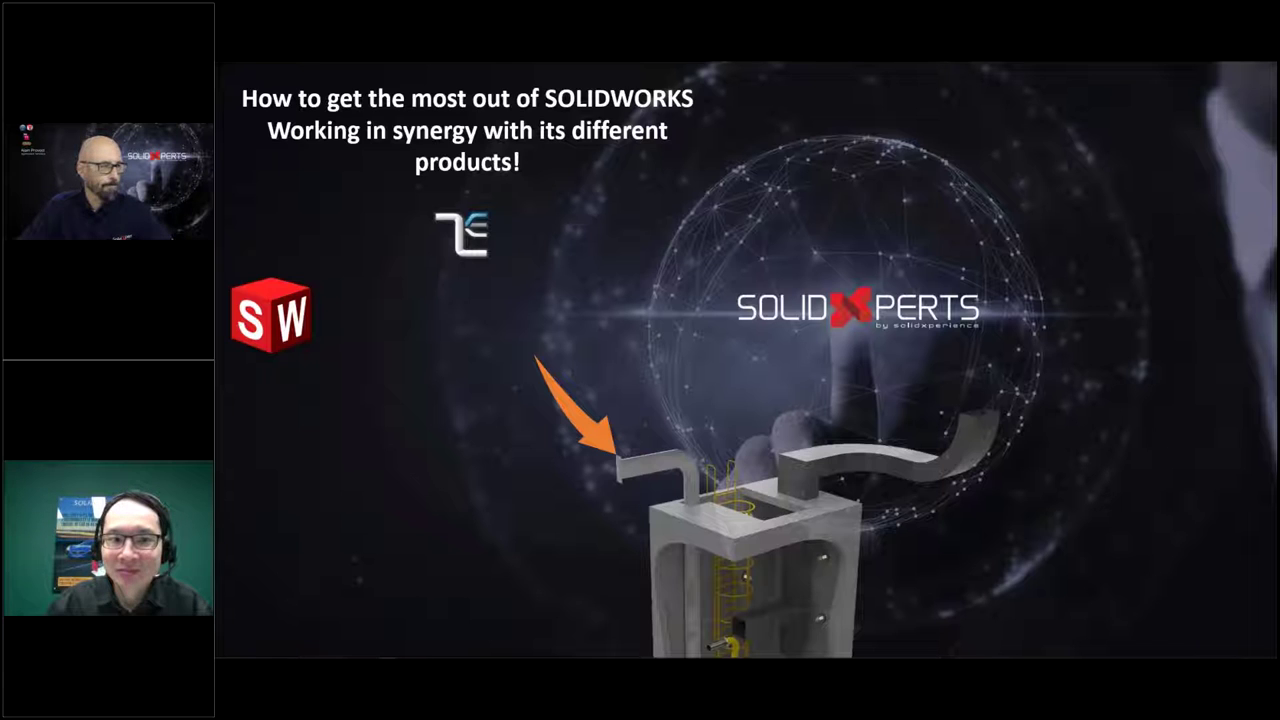
key("alt+Tab")
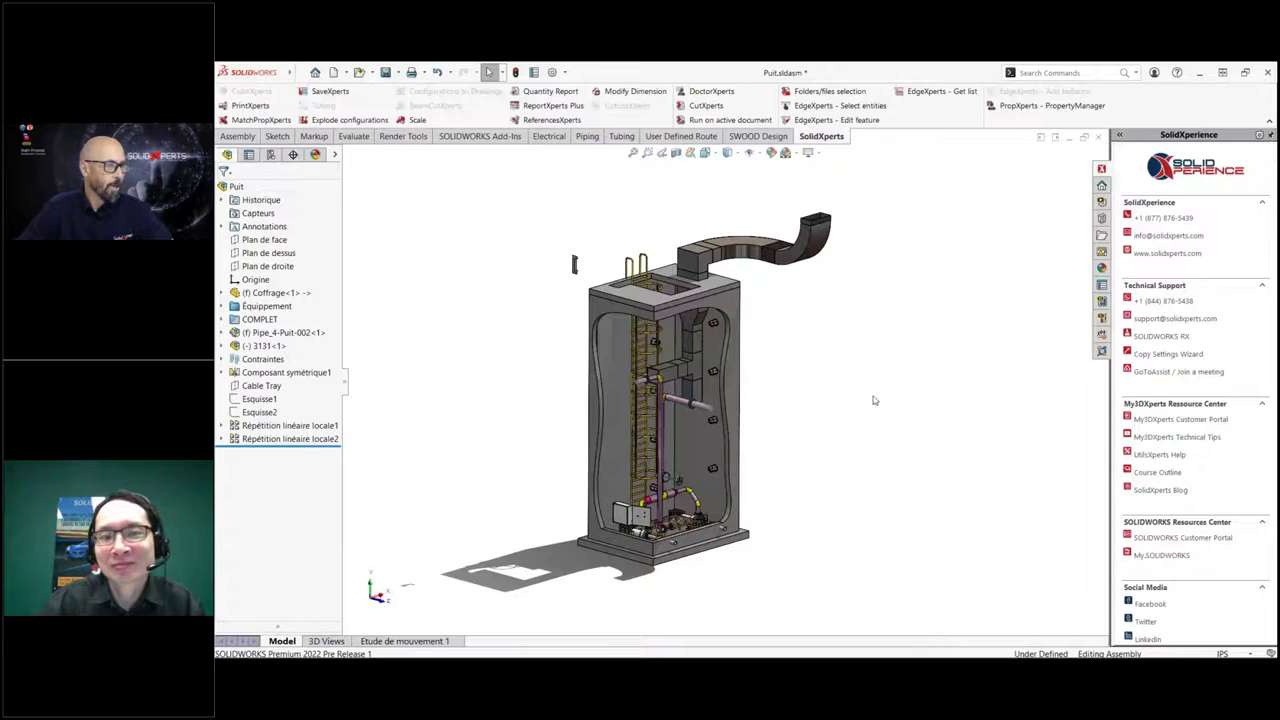
middle_click_drag(805, 347, 761, 349)
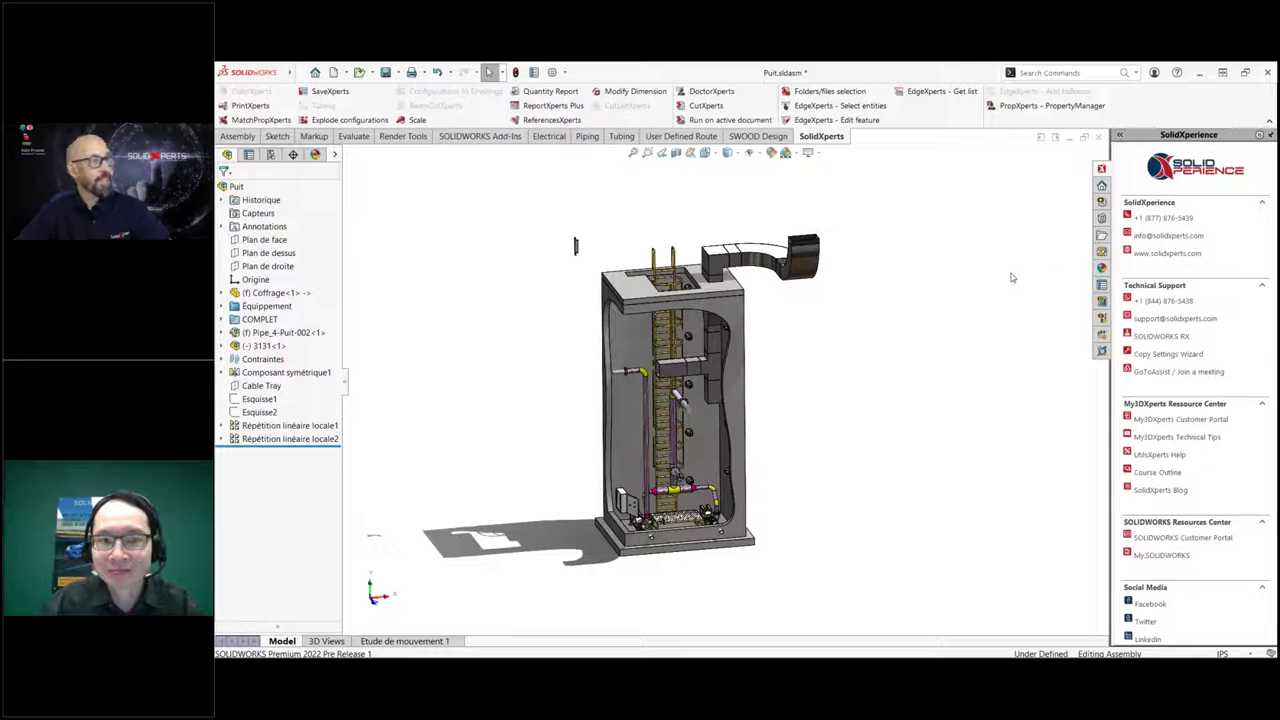
left_click(566, 74)
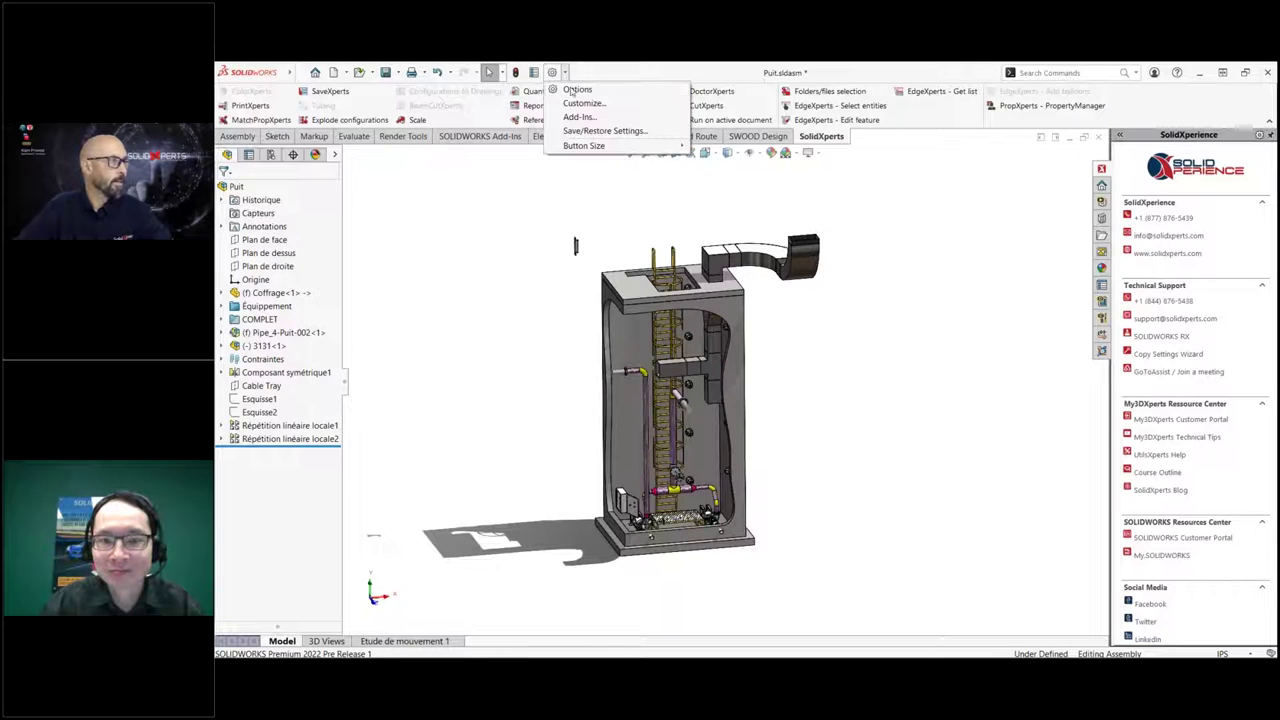
left_click(592, 104)
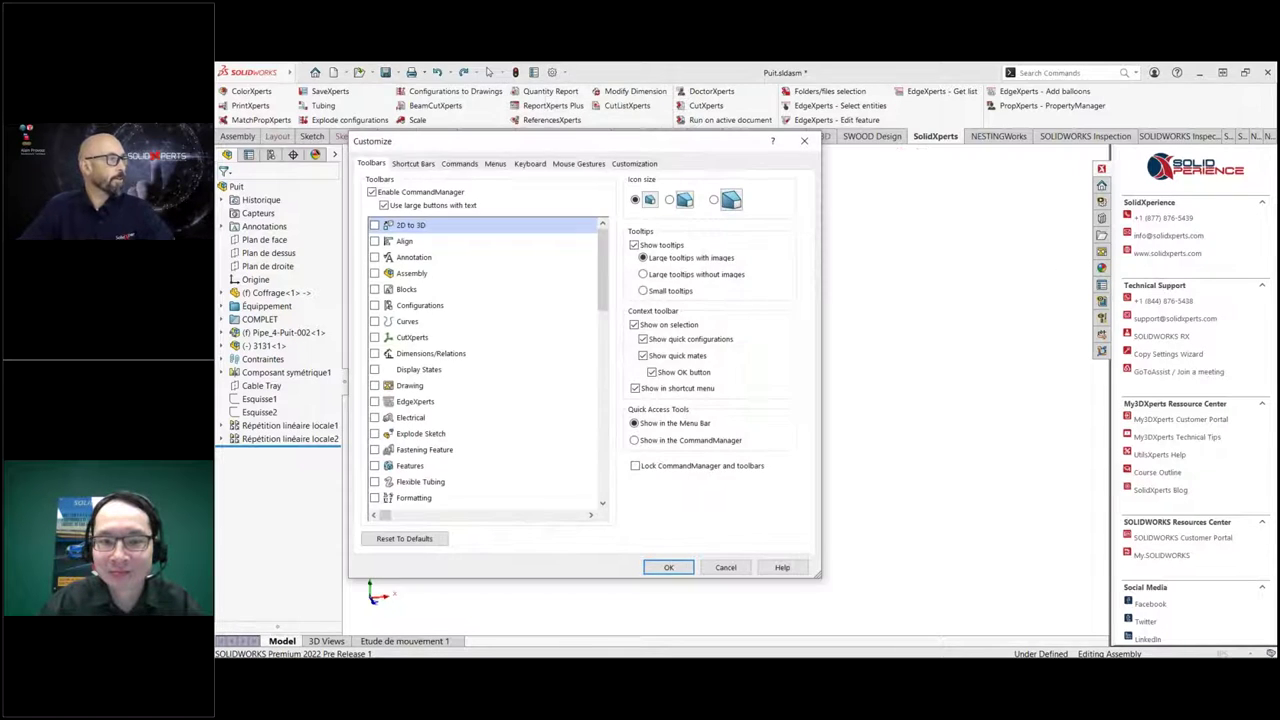
left_click(803, 141)
Check the activation of SOLIDWORKS Routing in the Add-Ins list and leave the add-in settings as they are.
left_click(566, 74)
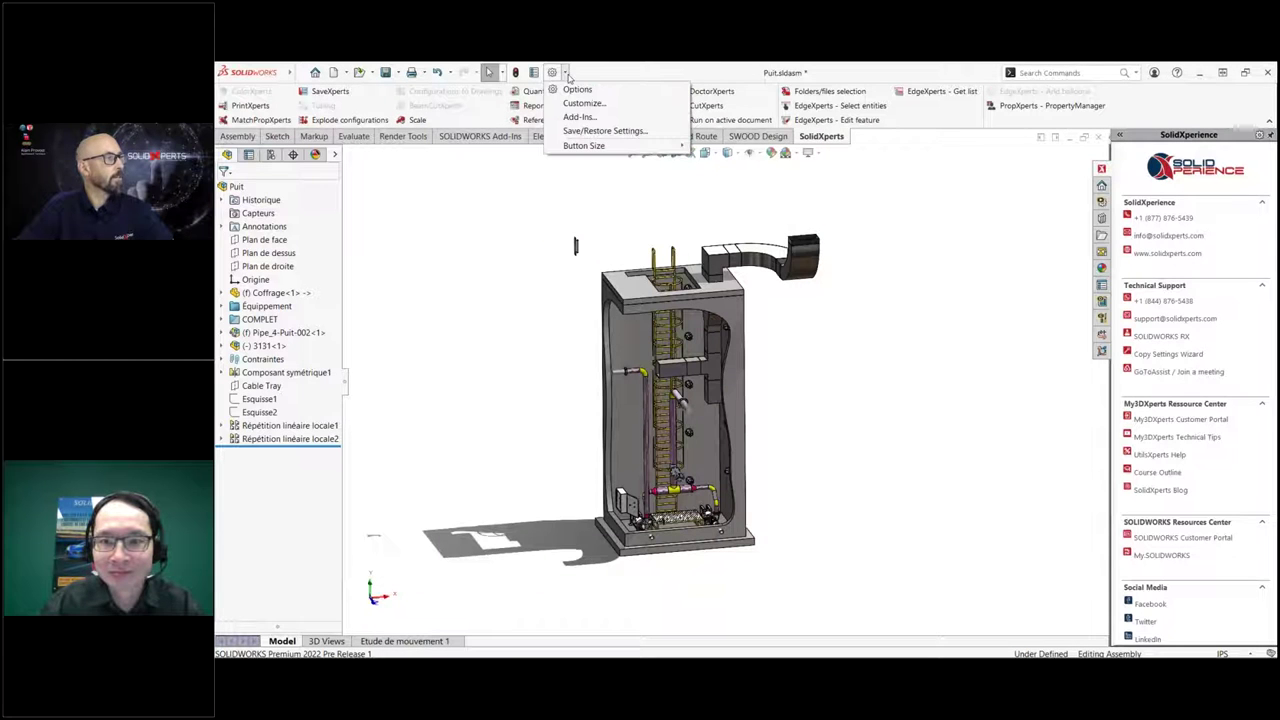
left_click(579, 117)
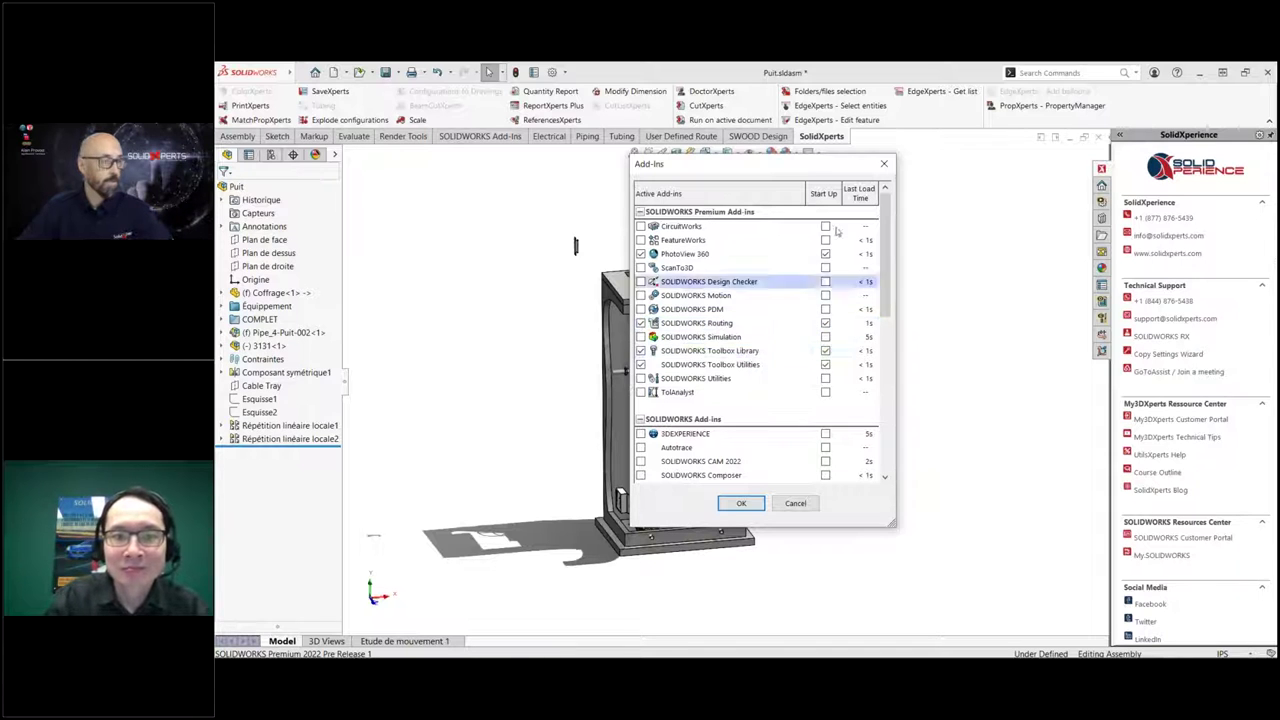
left_click(884, 163)
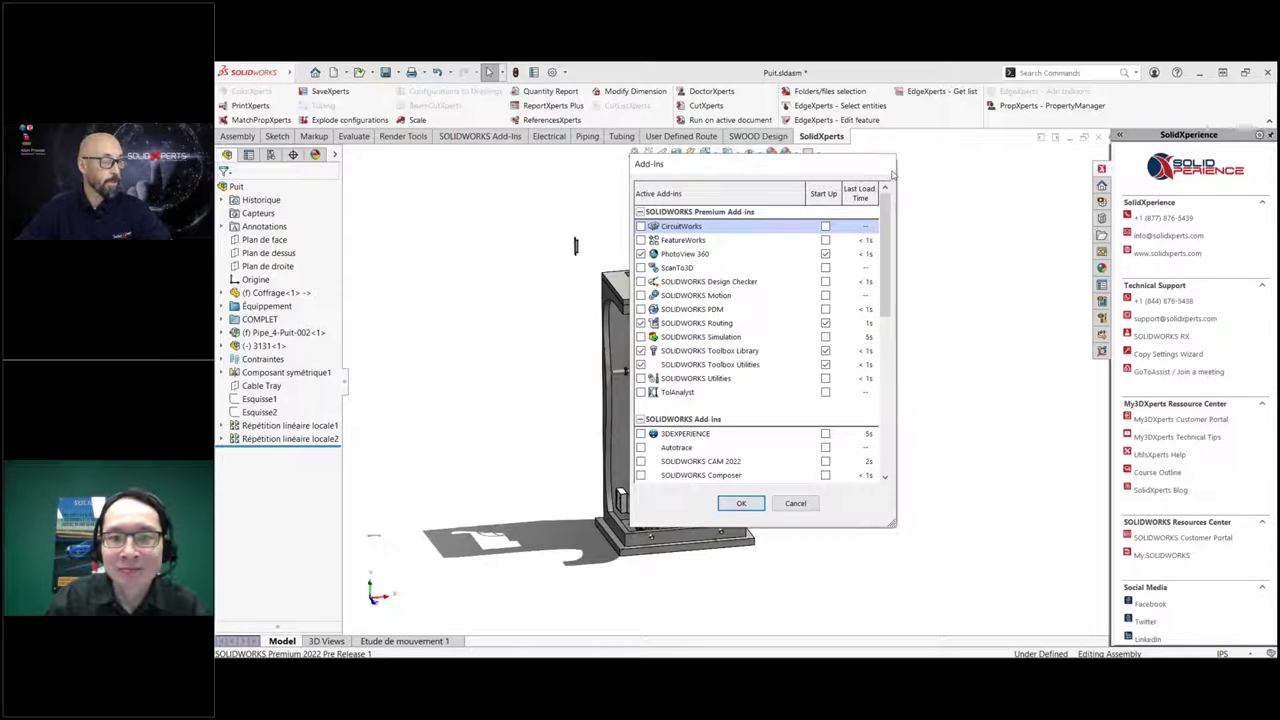
Browse the Design Library's routing and electrical folders to view the cable tray components.
left_click(1101, 218)
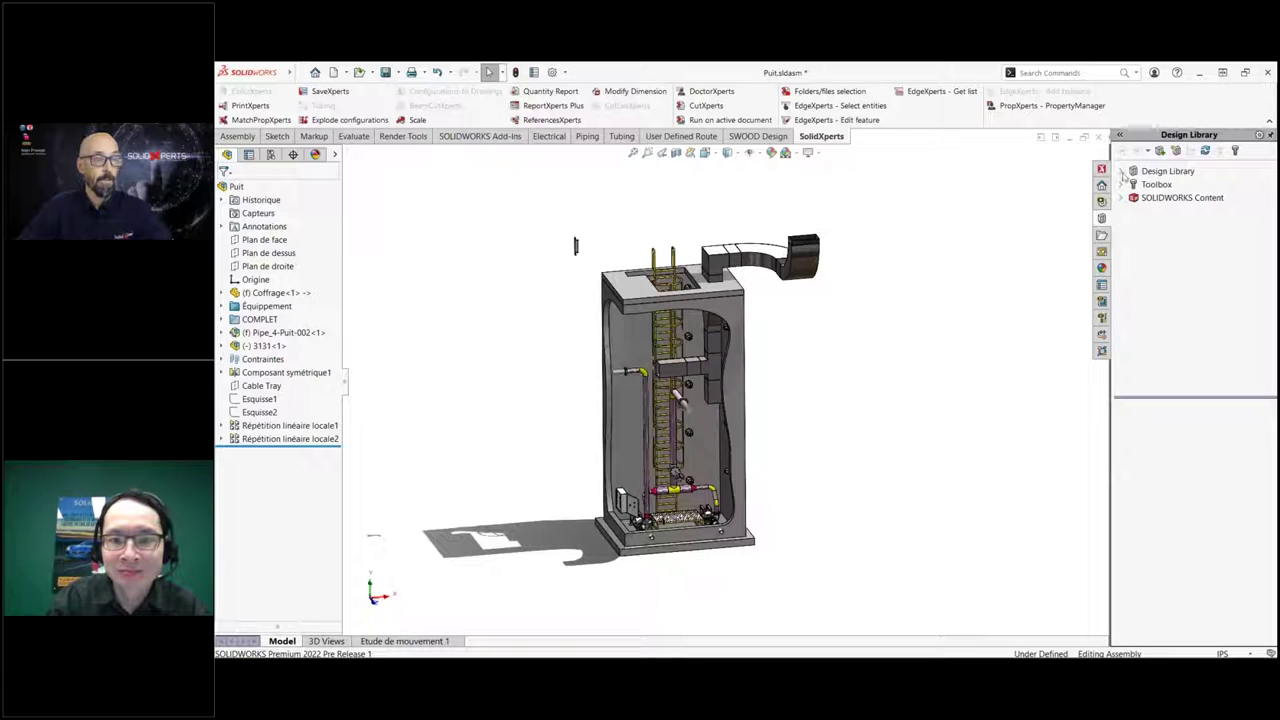
left_click(1123, 174)
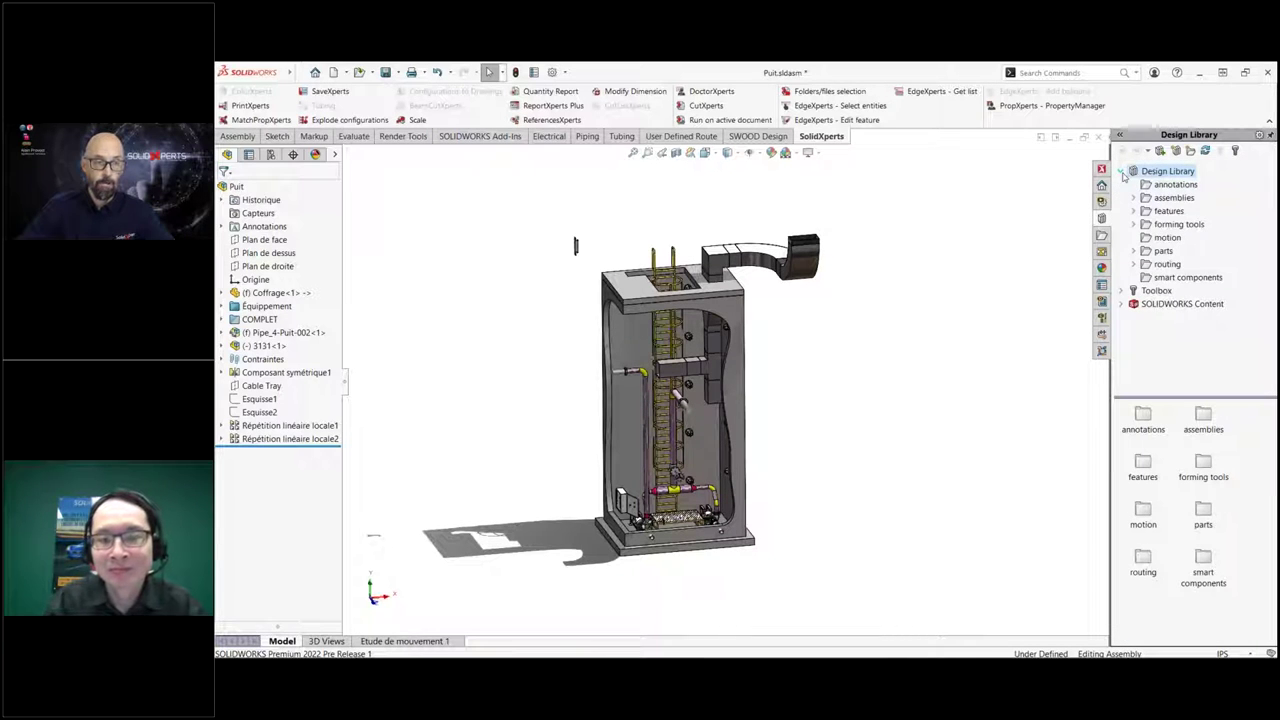
left_click(1162, 265)
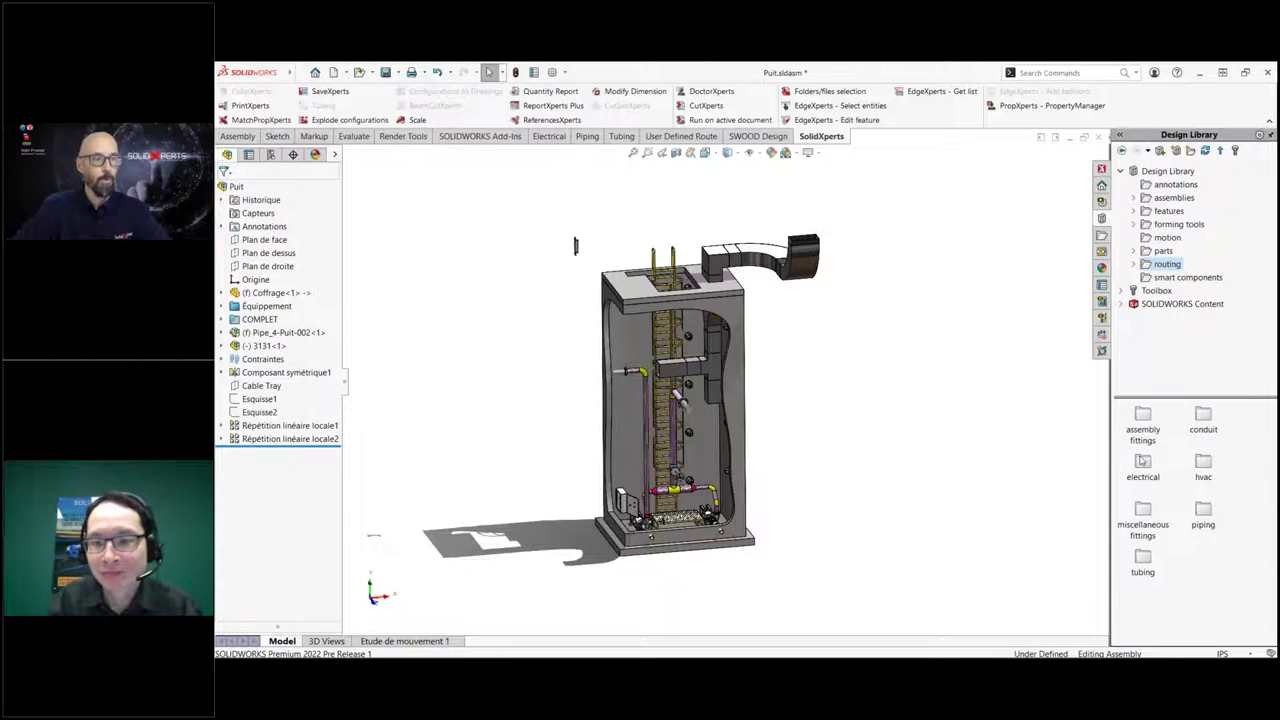
double_click(1143, 462)
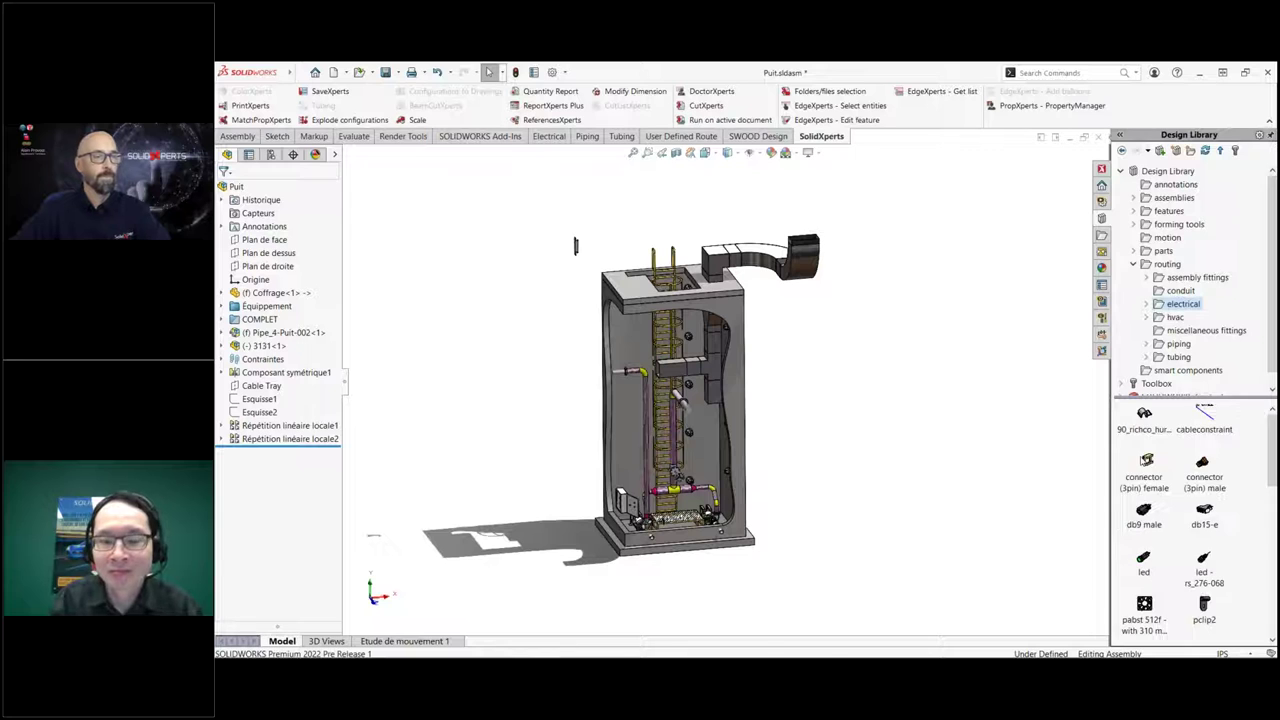
left_click(1148, 304)
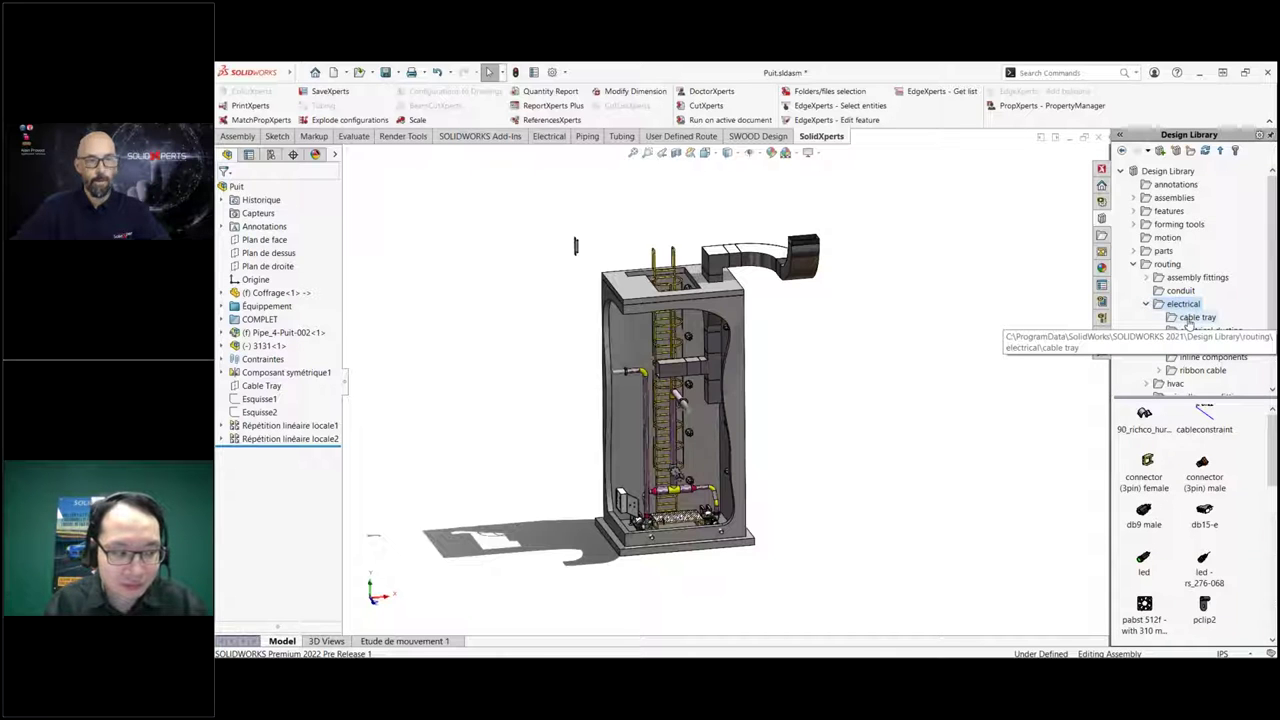
left_click(1190, 320)
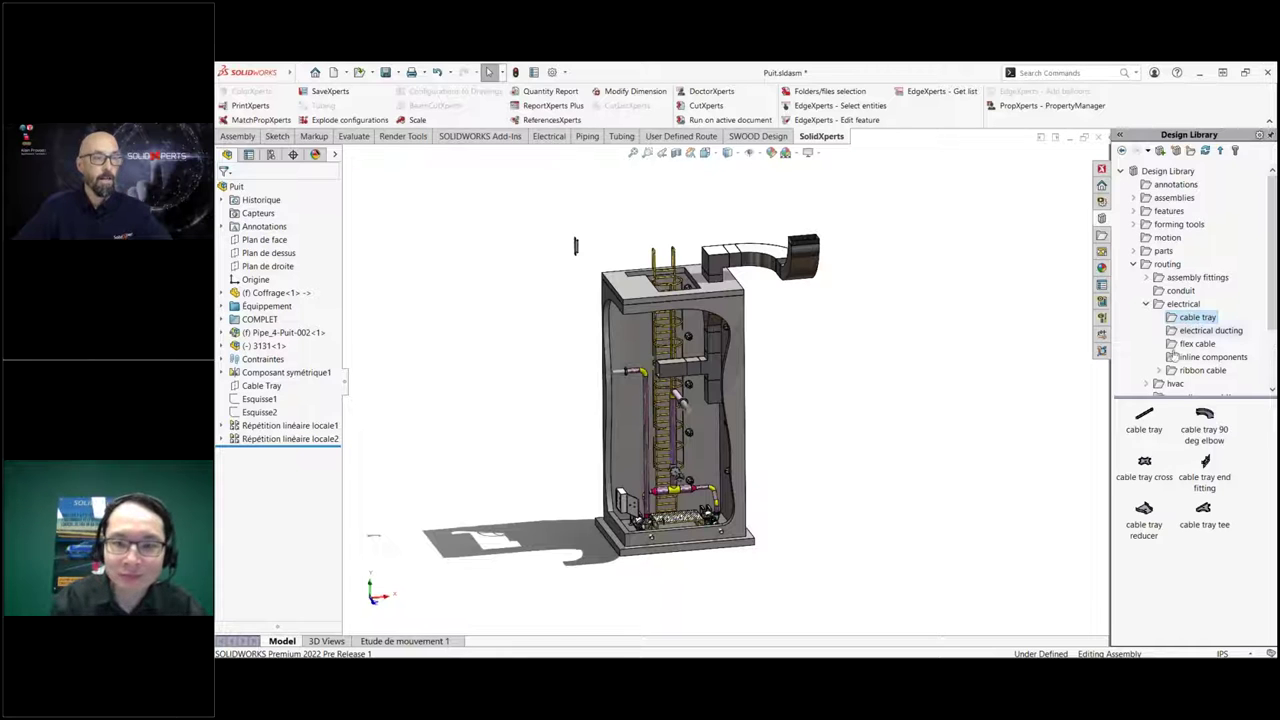
mouse_move(1149, 414)
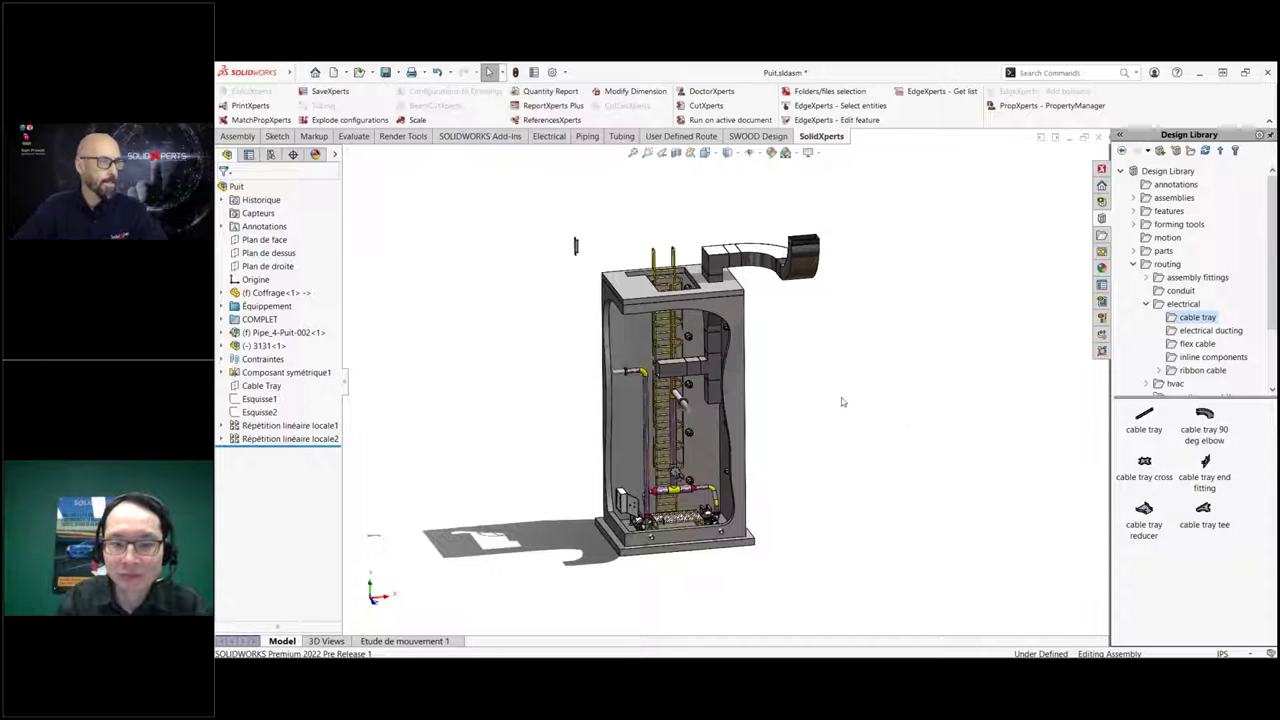
Start a route from the cable tray end fitting beside the well and accept the default cable tray and 90-degree elbow properties.
middle_click_drag(840, 400, 866, 392)
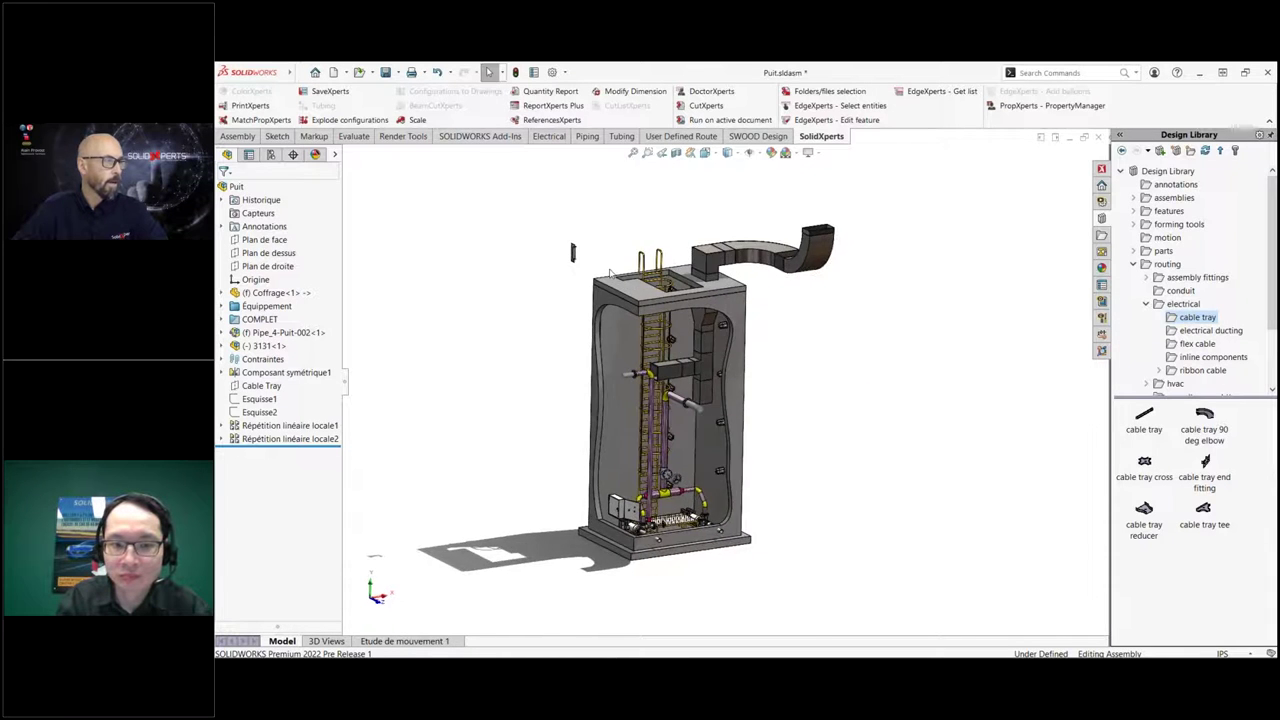
scroll(609, 272, "down", 10)
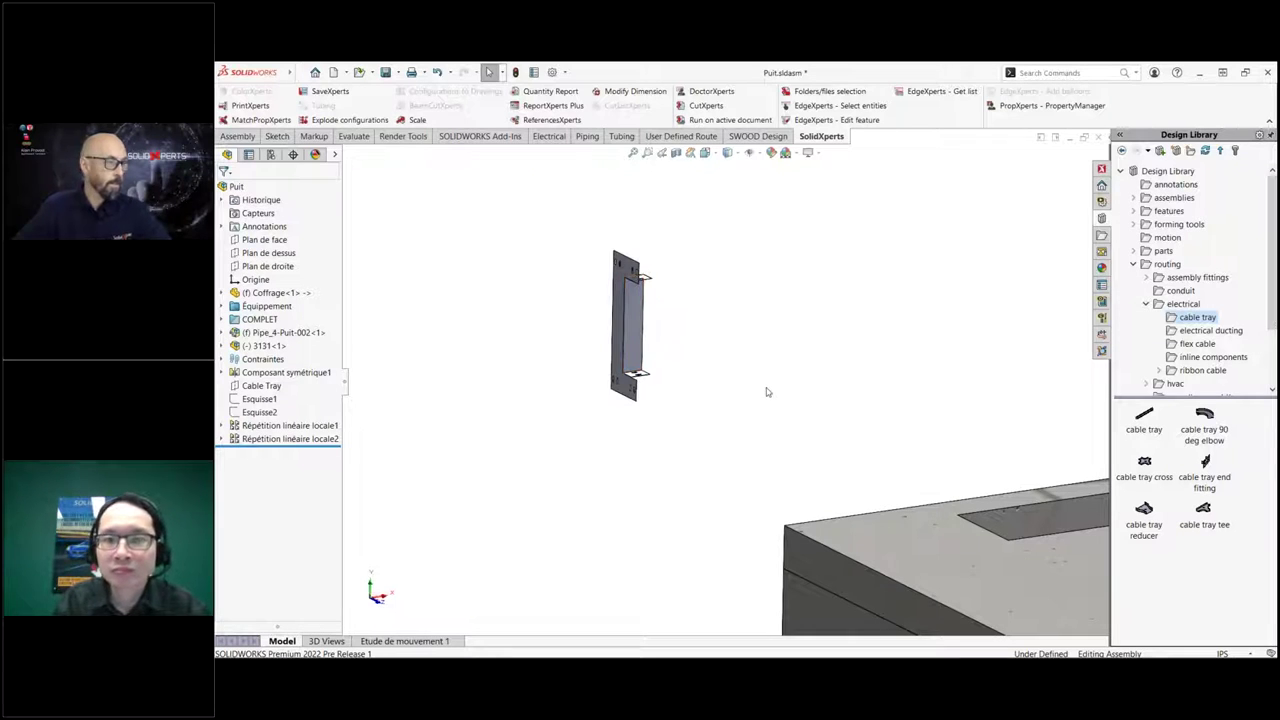
scroll(767, 392, "up", 3)
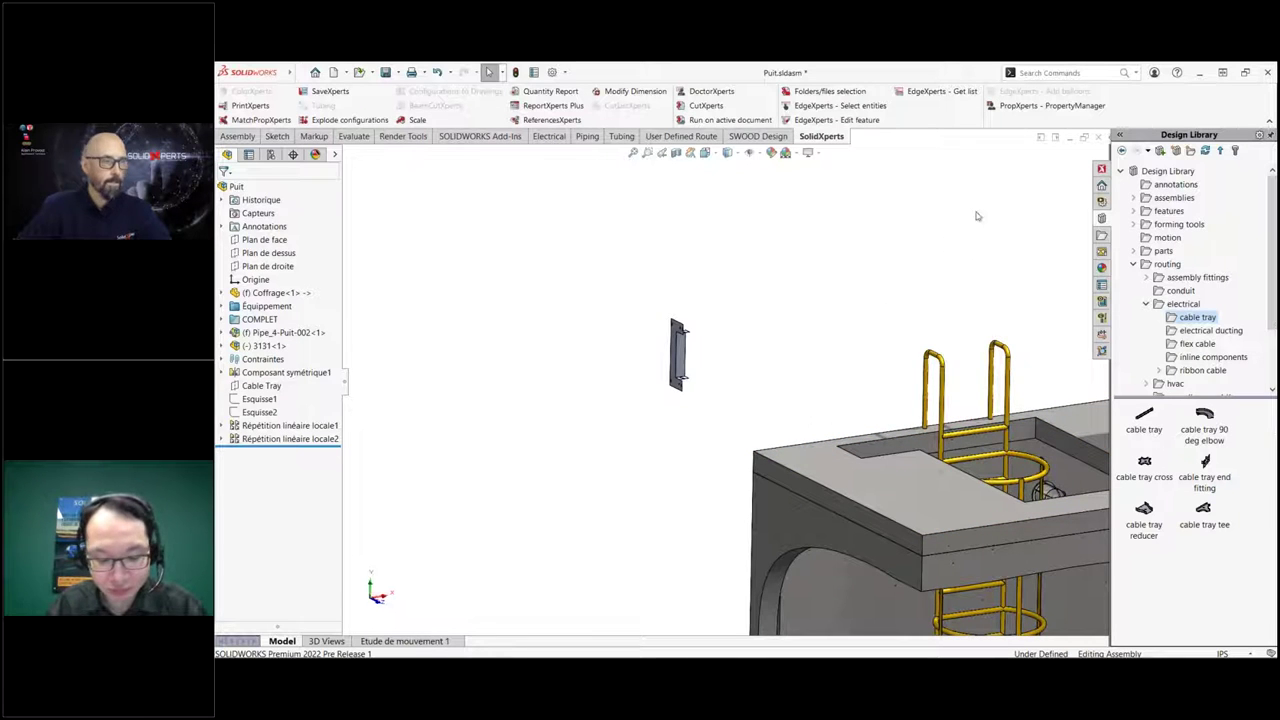
left_click(1101, 168)
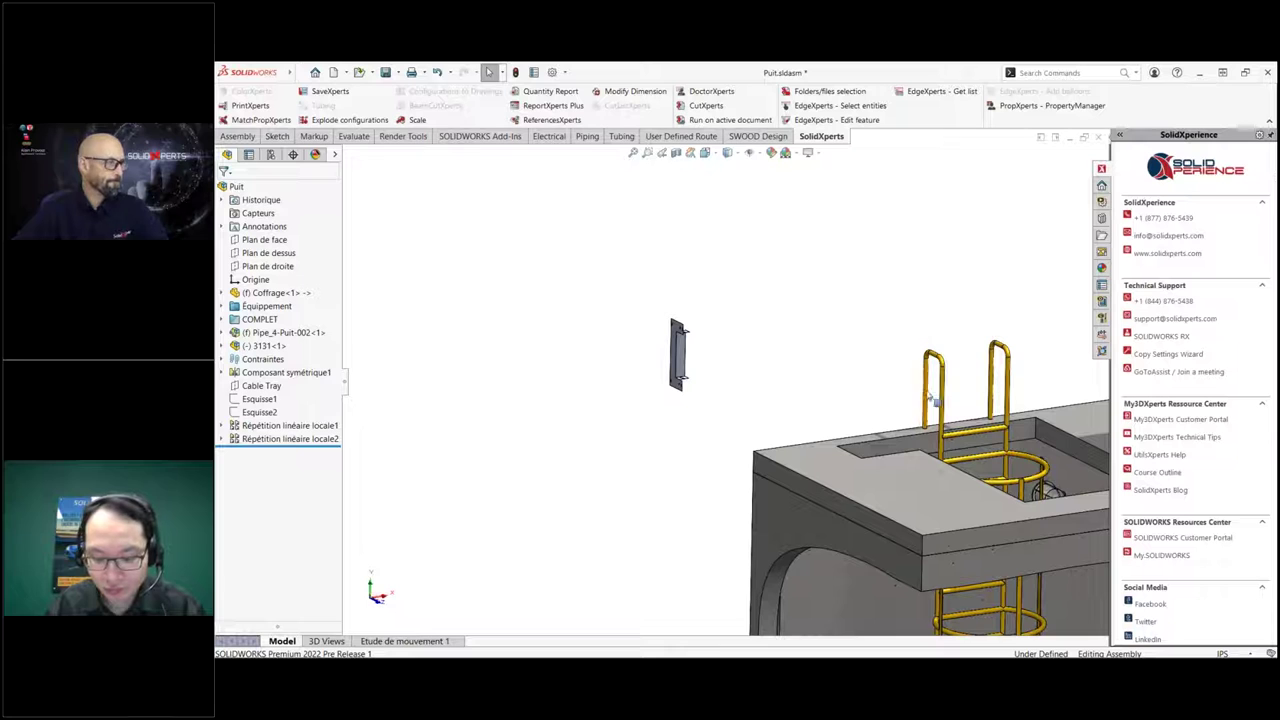
scroll(775, 394, "down", 4)
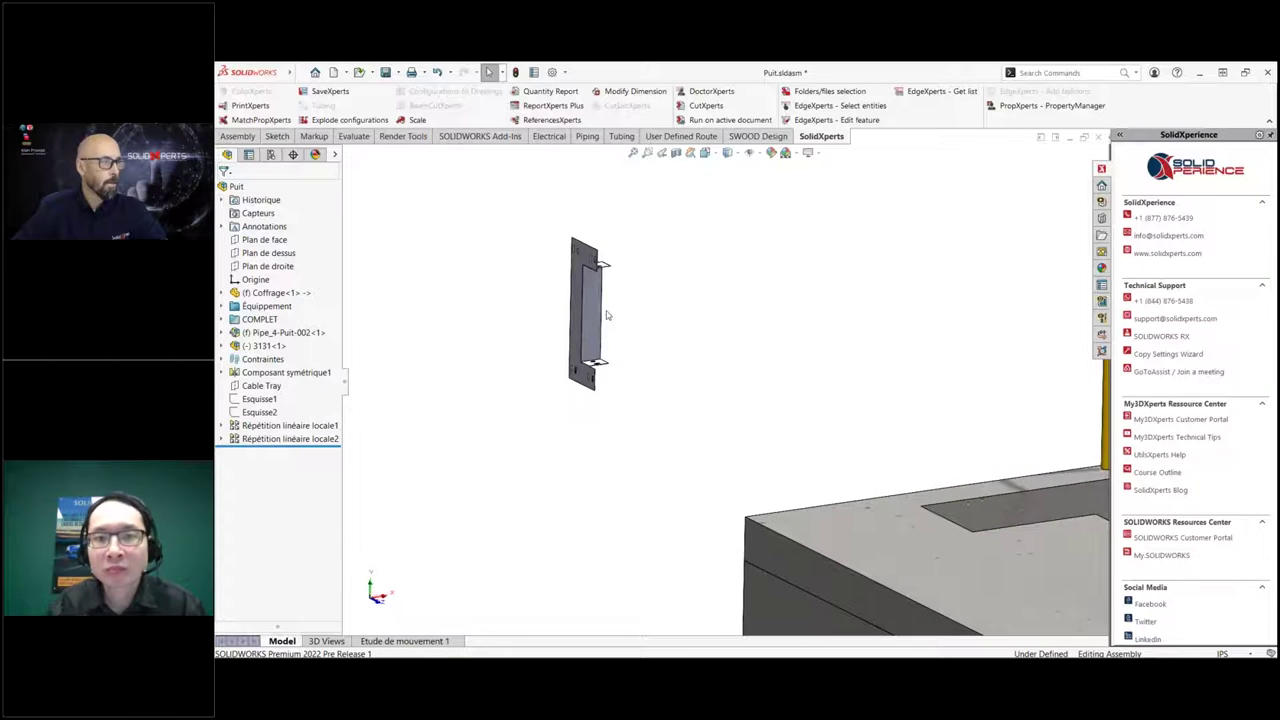
left_click(594, 322)
right_click(594, 322)
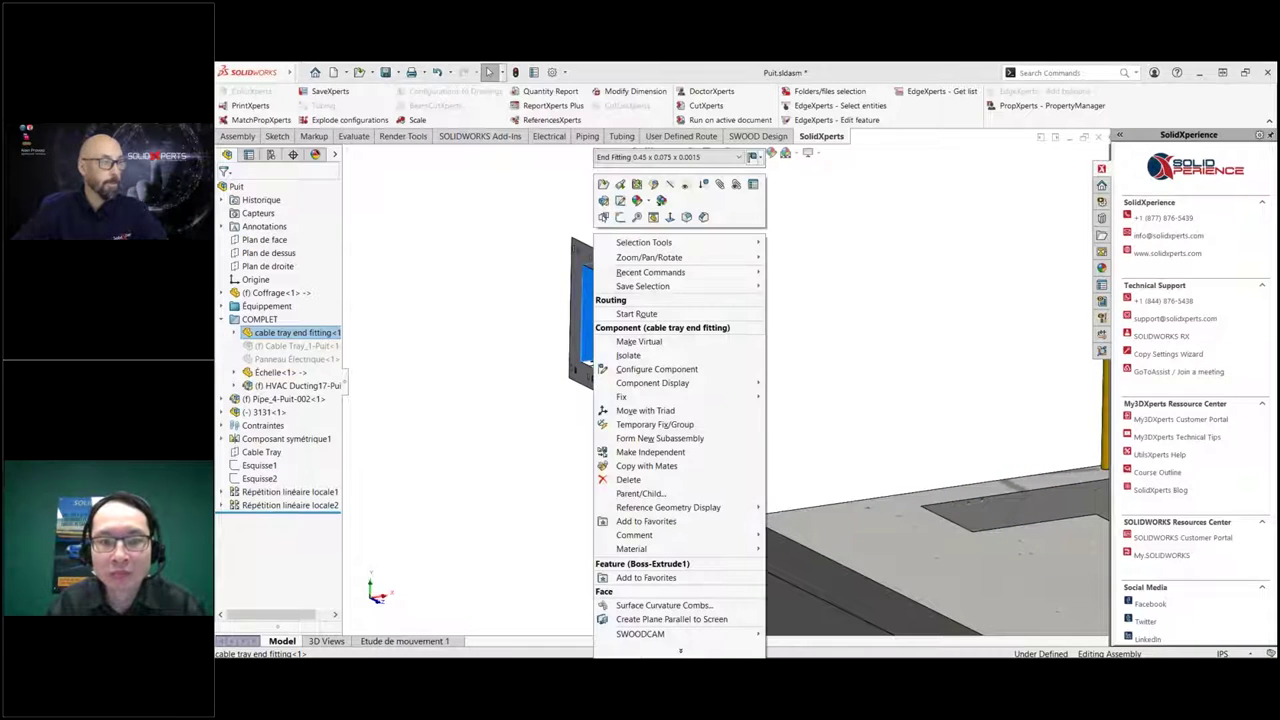
left_click(829, 369)
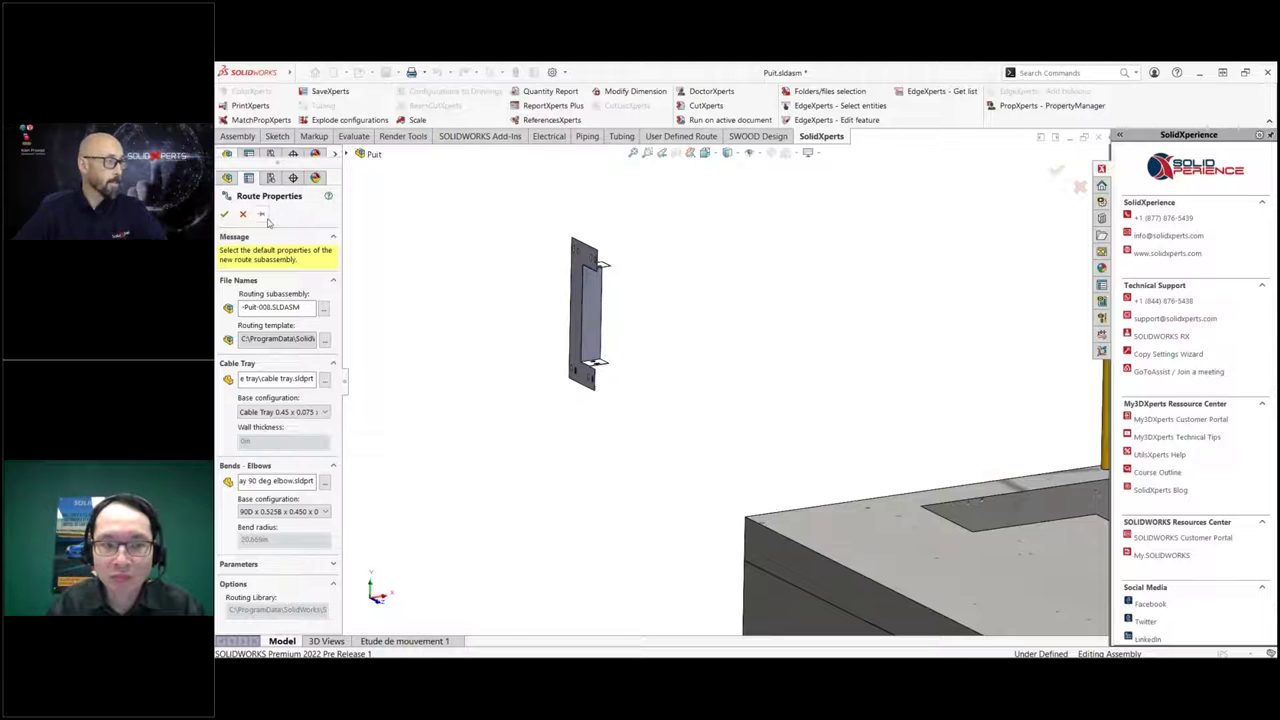
left_click(225, 214)
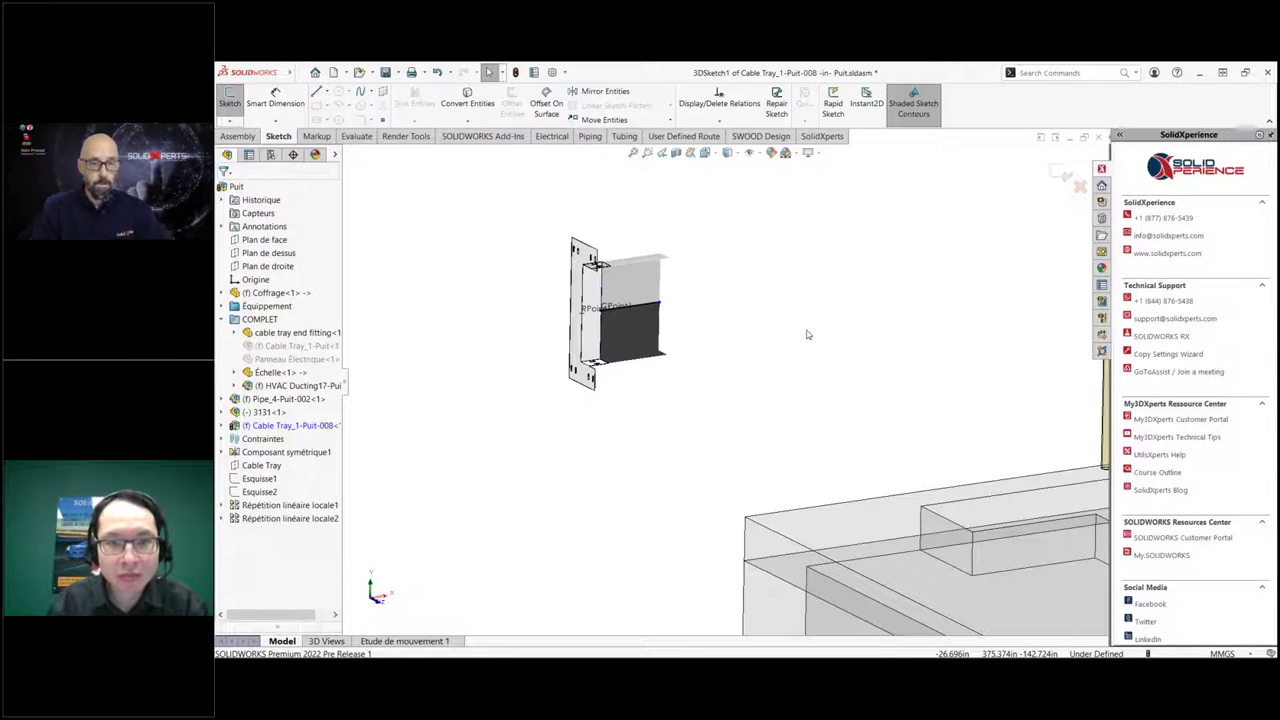
Stretch the cable tray's starting segment horizontally until its free end lies above the well's top slab.
left_click(660, 307)
scroll(771, 366, "up", 5)
mouse_move(771, 366)
middle_mouse_down()
mouse_move(771, 306)
mouse_move(779, 367)
mouse_move(766, 335)
mouse_move(762, 351)
middle_mouse_up()
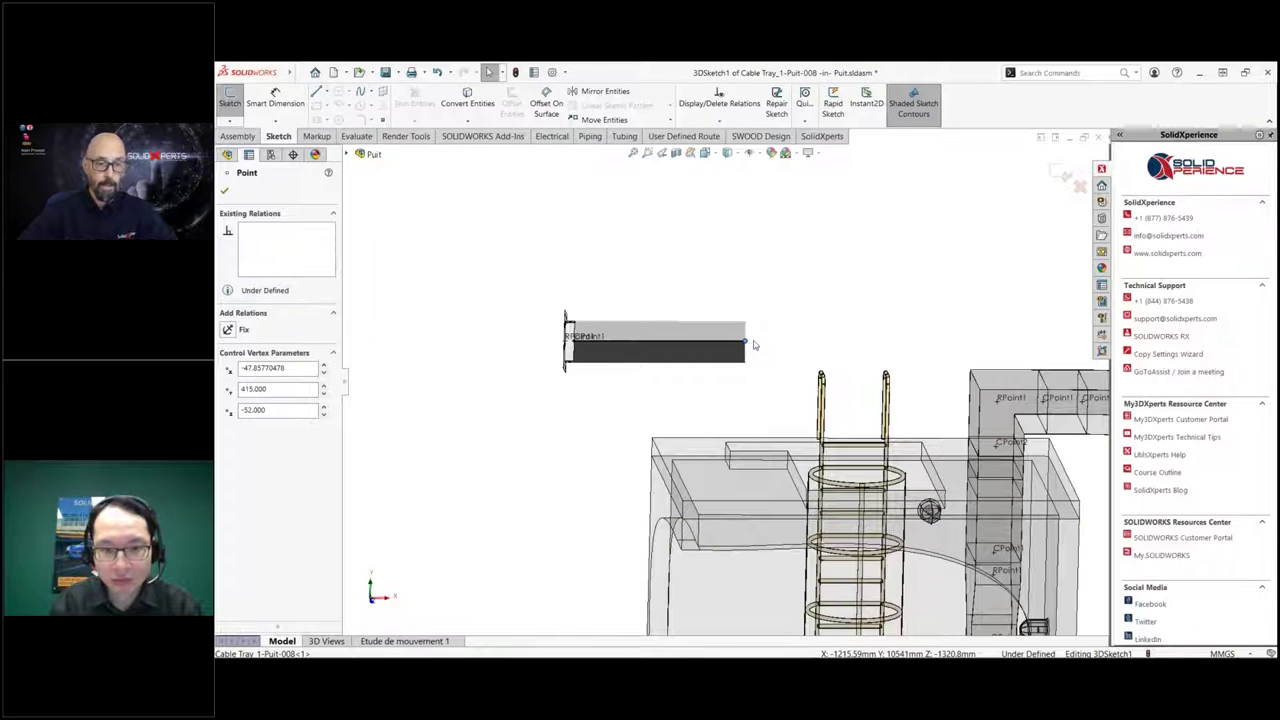
left_click_drag(746, 344, 765, 342)
Sketch a vertical route line about 81 in long from the tray's free end down into the well.
right_click_drag(838, 248, 807, 253)
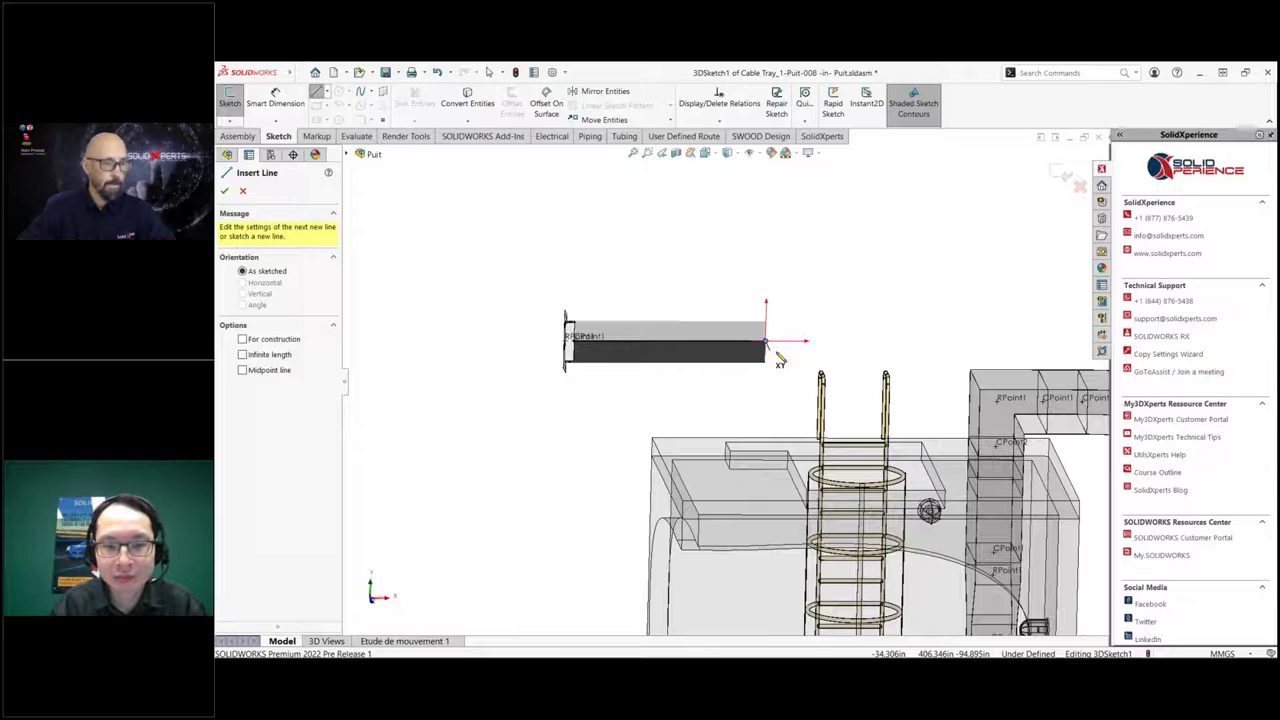
left_click(767, 344)
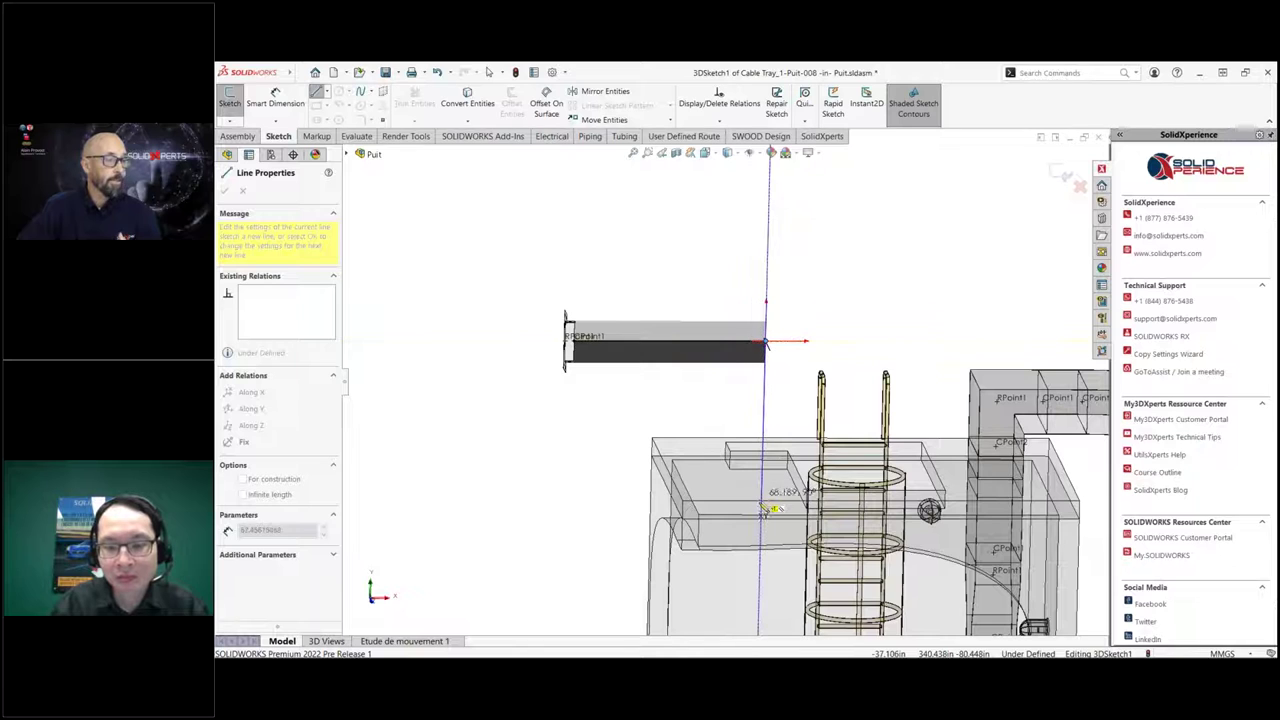
left_click(761, 572)
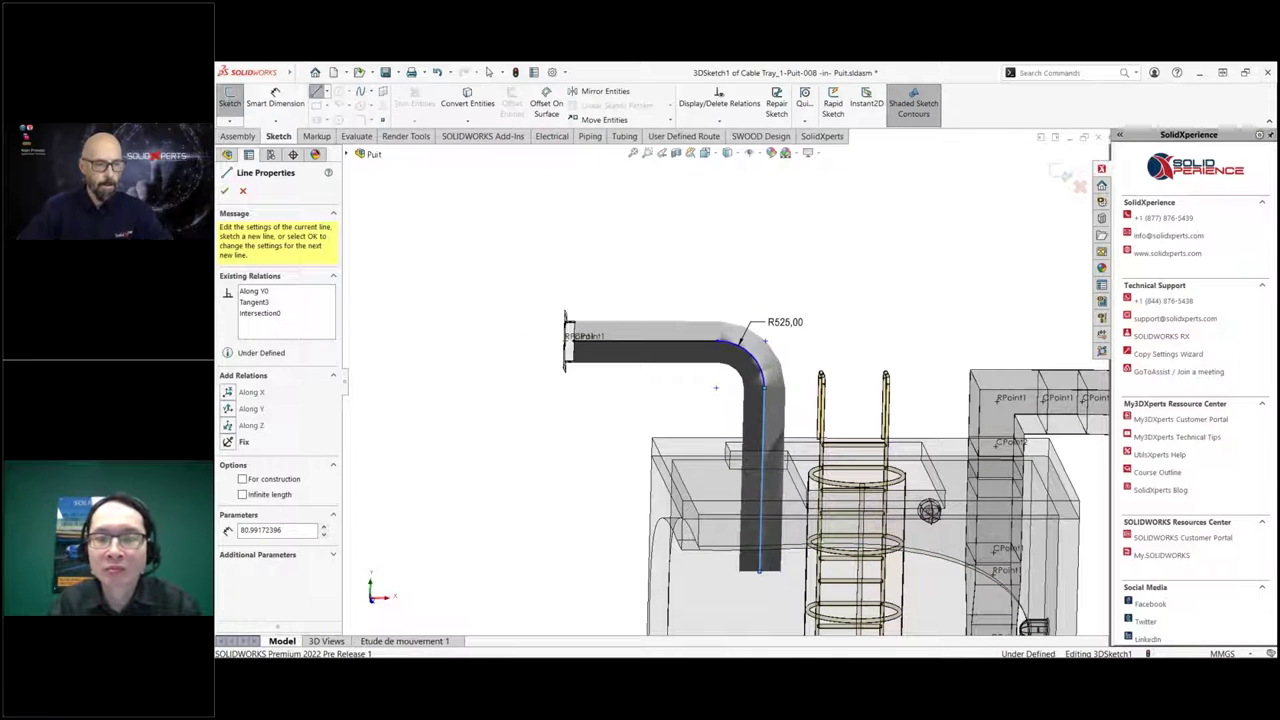
key("Escape")
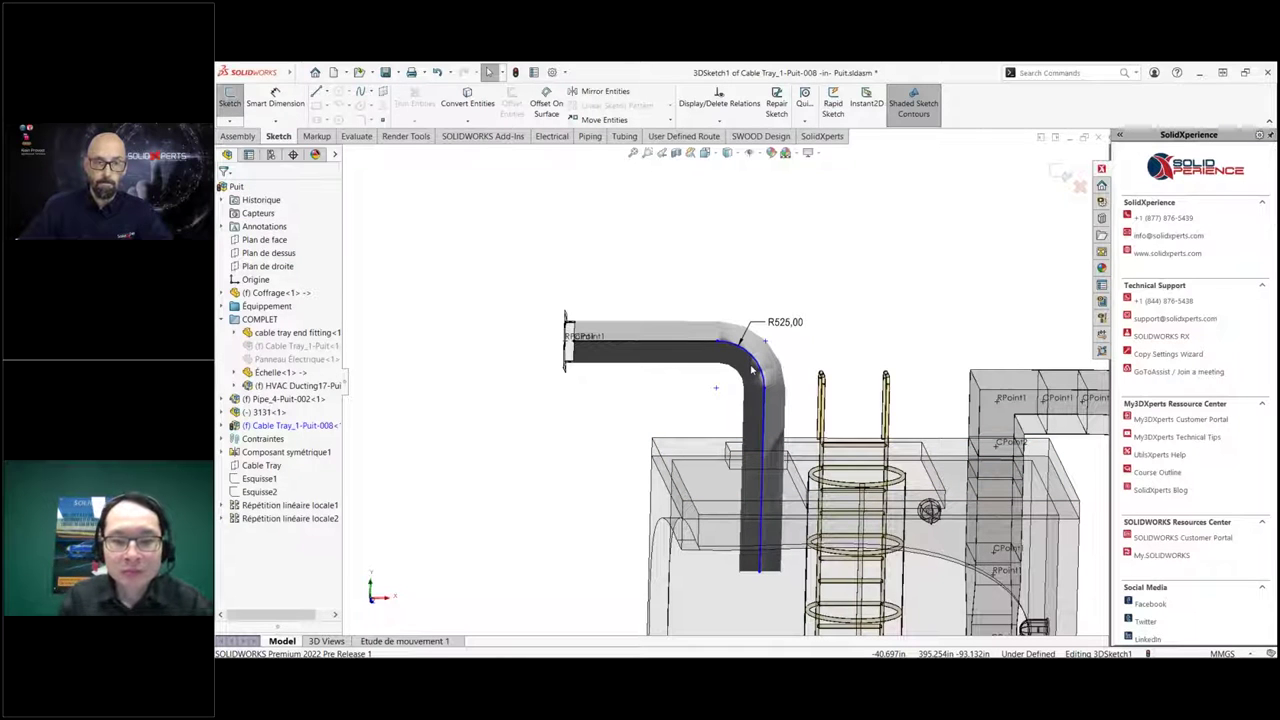
Extend the cable tray route with a second vertical line about 116 in long, down toward the well's bottom.
scroll(740, 430, "up", 2)
middle_click_drag(740, 430, 735, 428)
right_click_drag(491, 380, 460, 391)
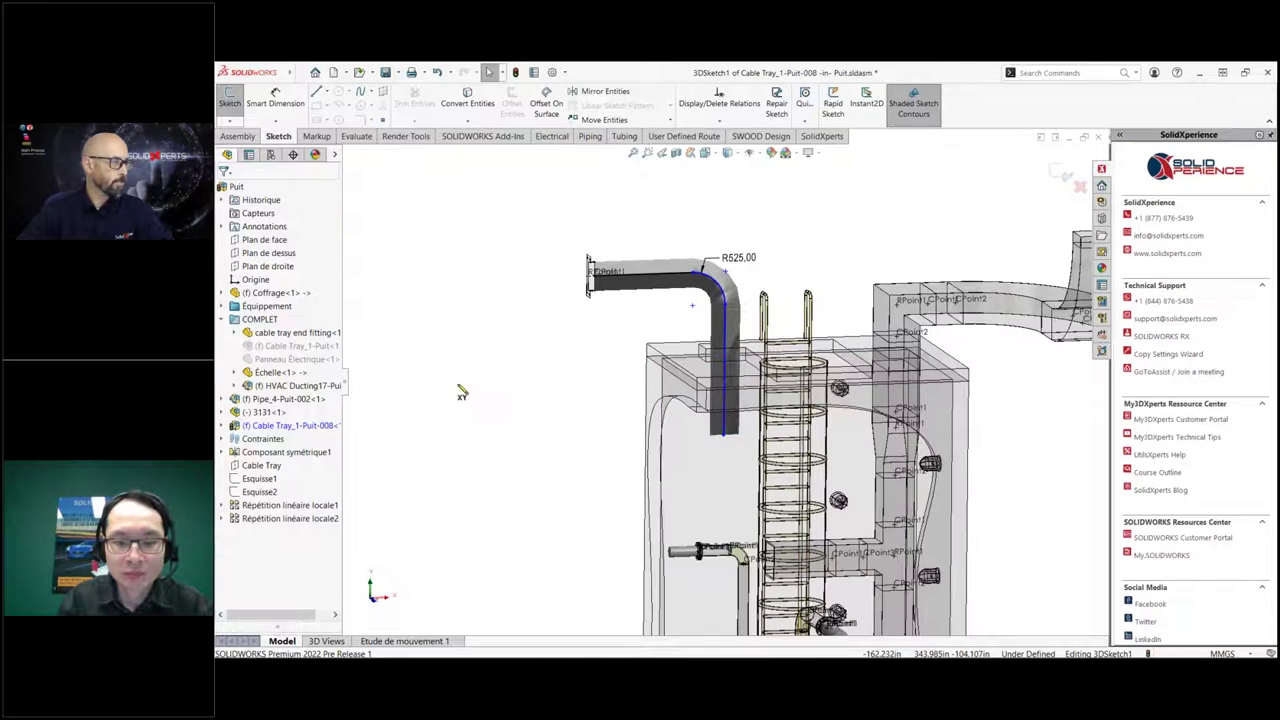
left_click(725, 437)
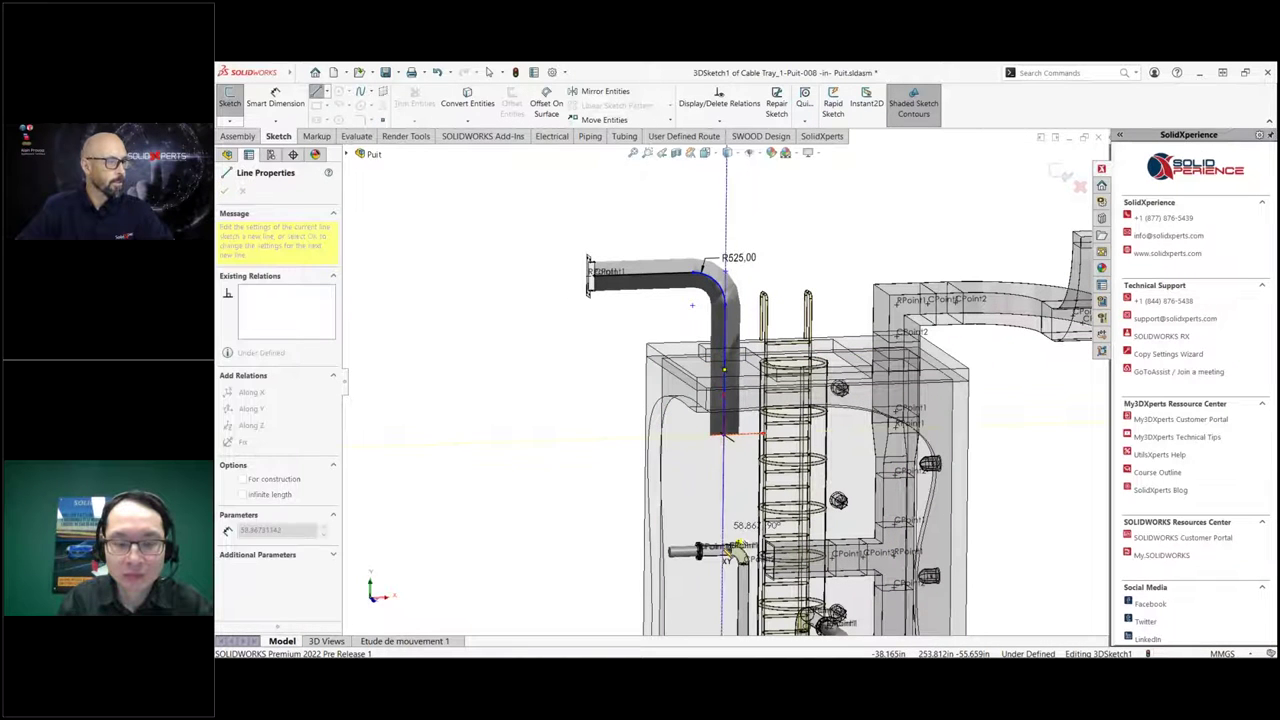
left_click(722, 600)
scroll(724, 604, "down", 5)
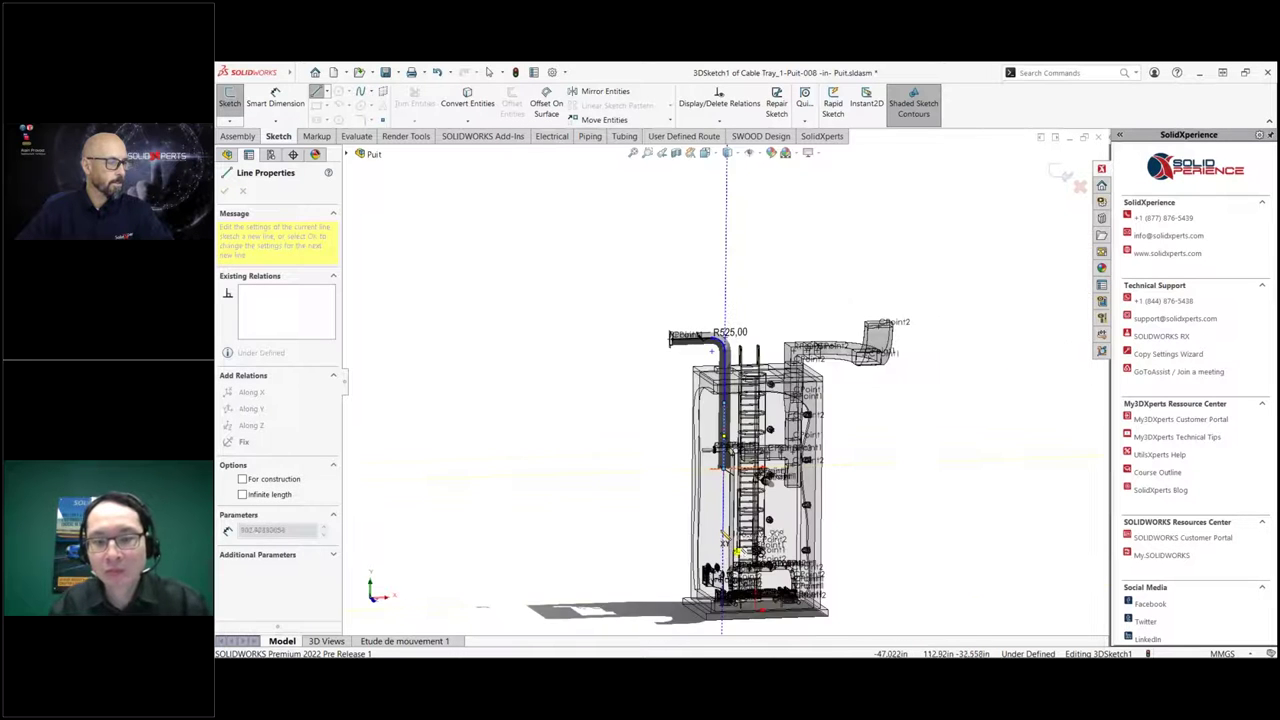
scroll(728, 560, "up", 8)
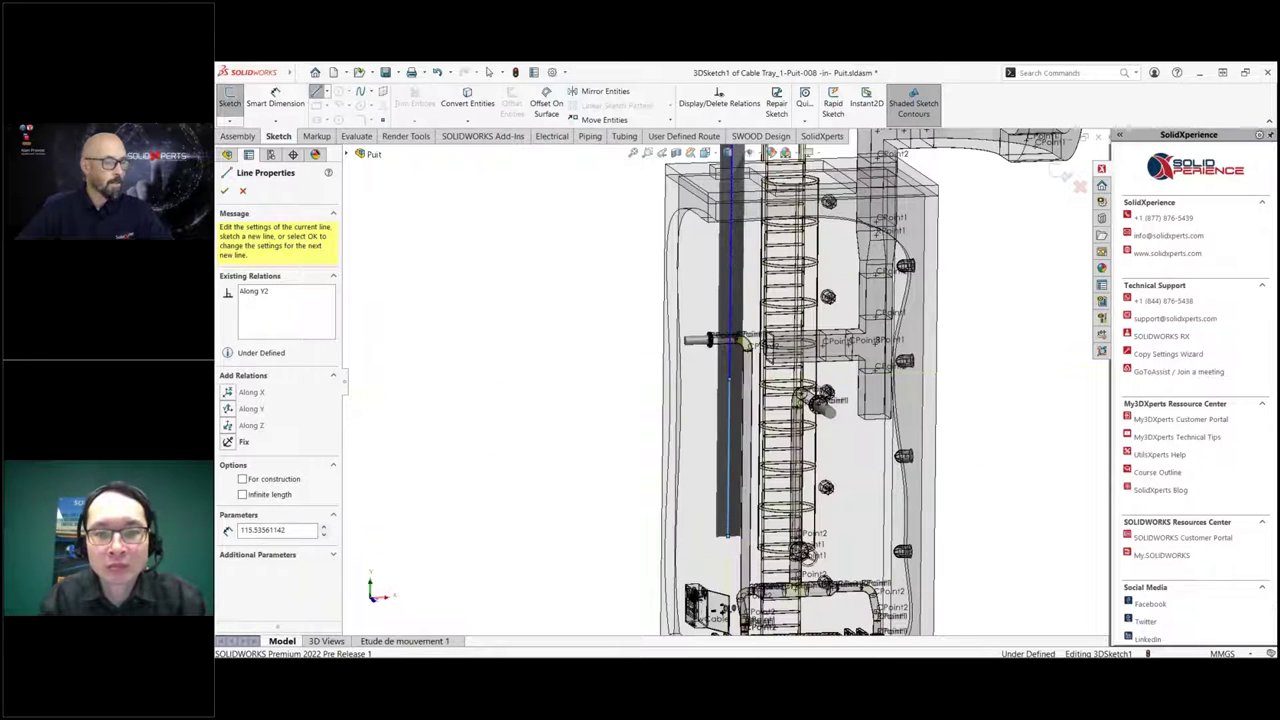
key("Escape")
middle_click_drag(700, 330, 727, 302)
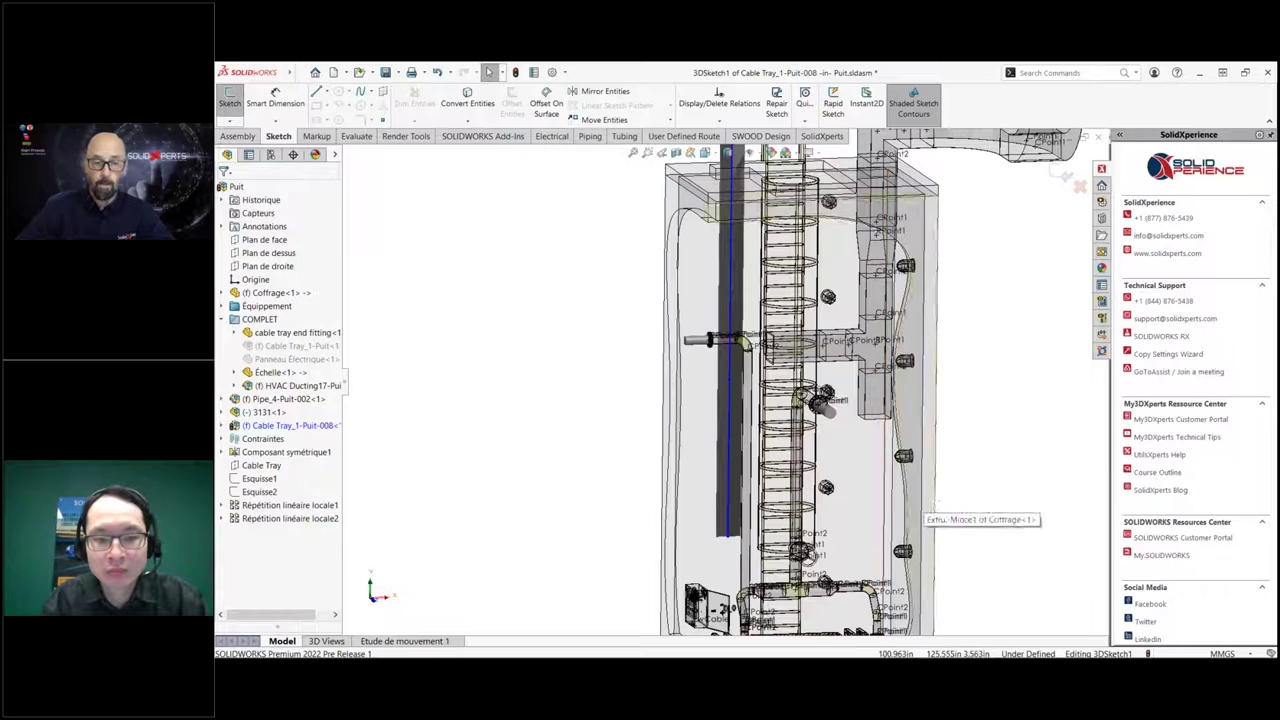
scroll(727, 302, "down", 4)
scroll(726, 300, "up", 4)
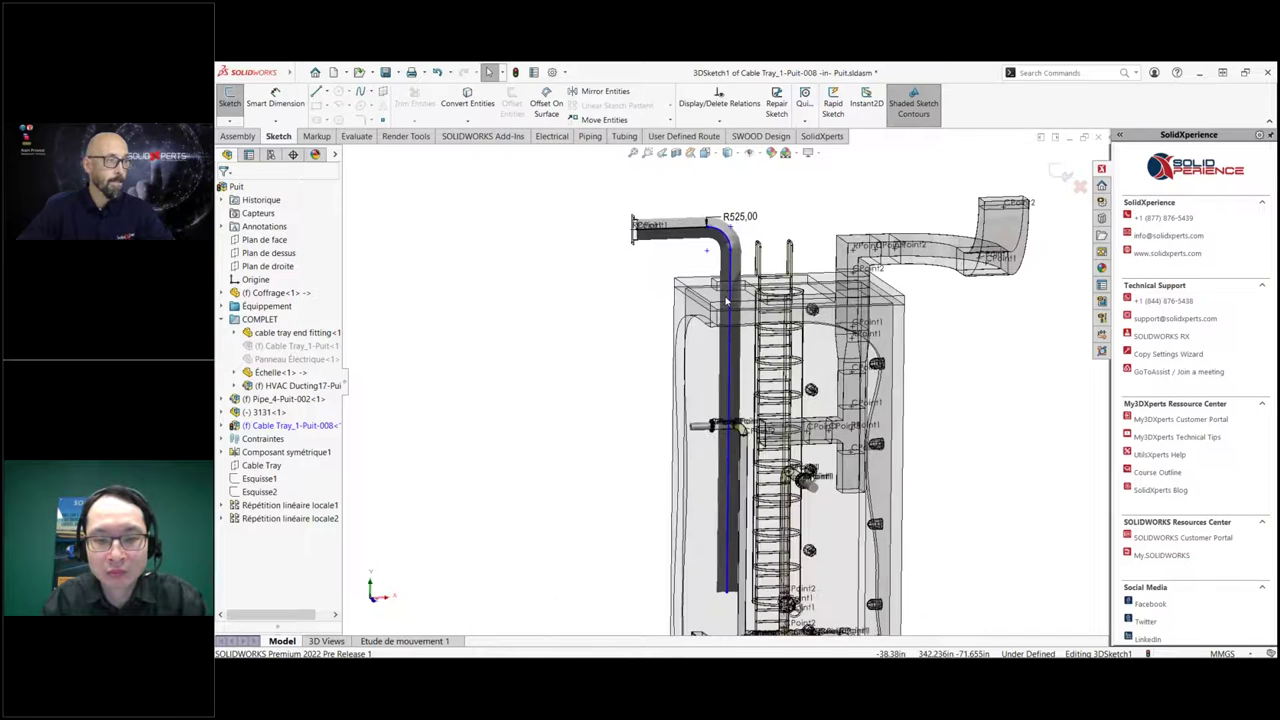
Dimension the cable tray's upper vertical route line to 144 in.
right_click_drag(548, 321, 552, 290)
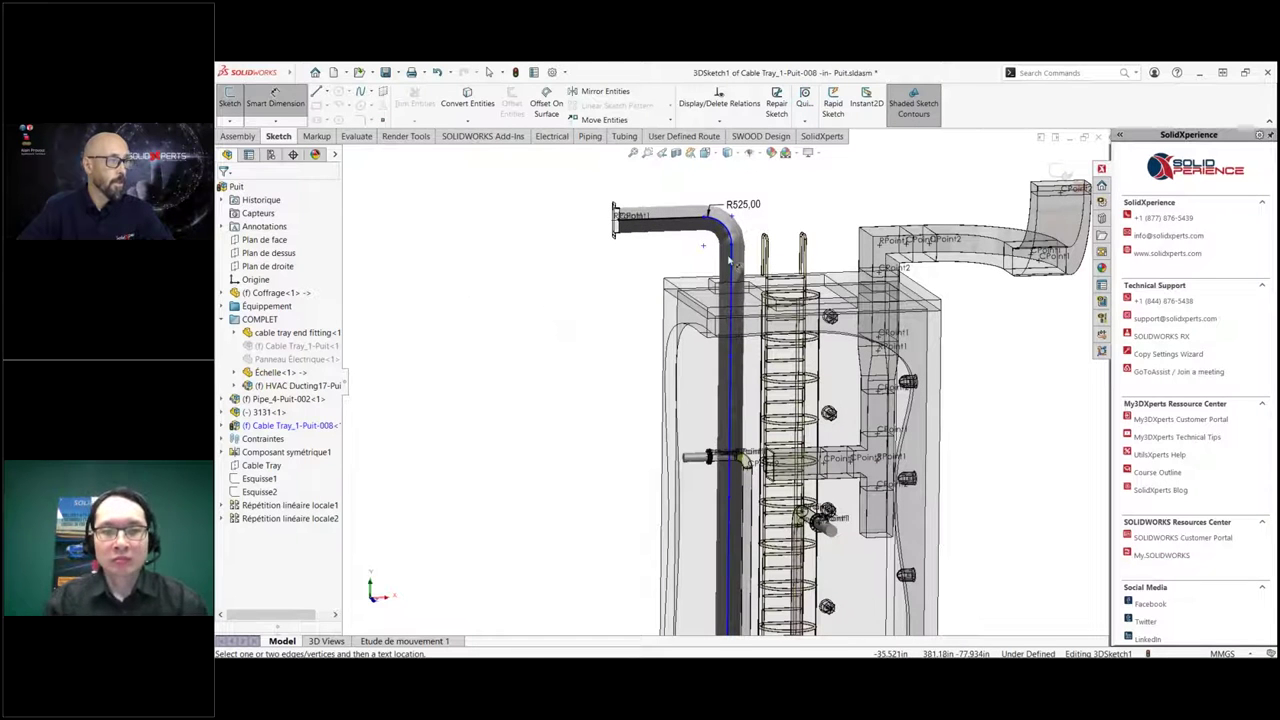
left_click(736, 254)
left_click_drag(736, 254, 731, 362)
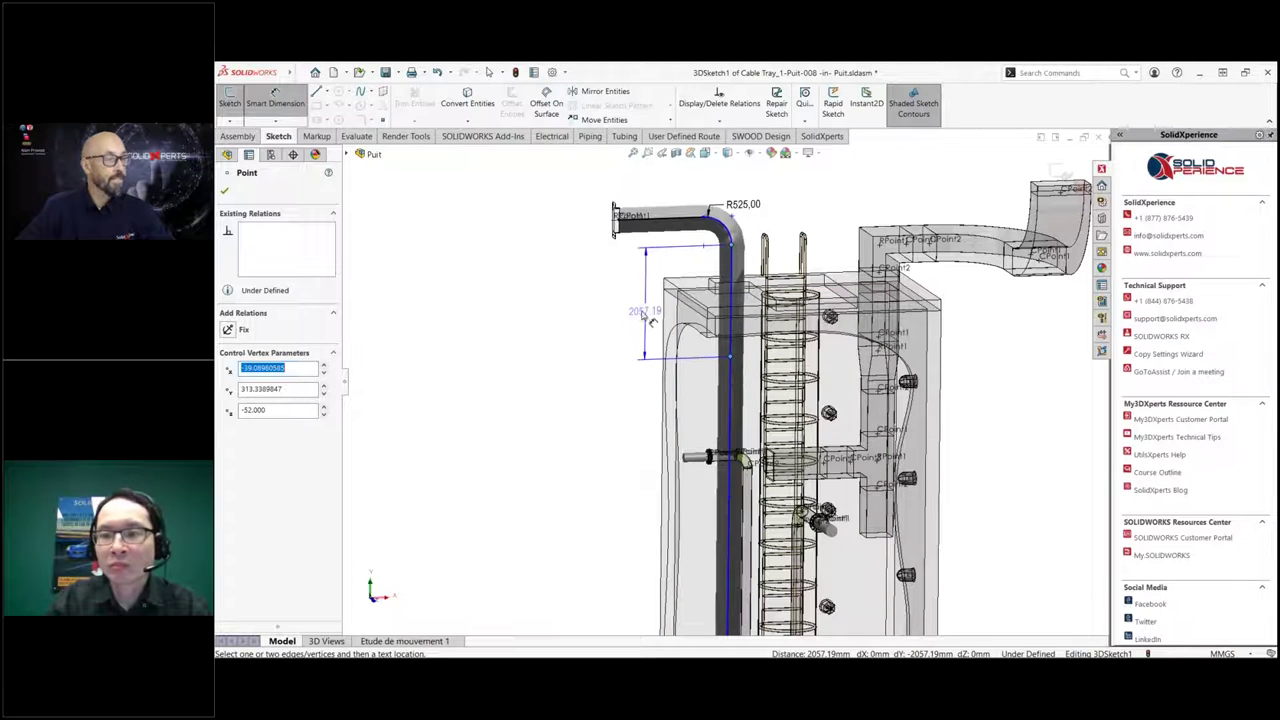
left_click(640, 300)
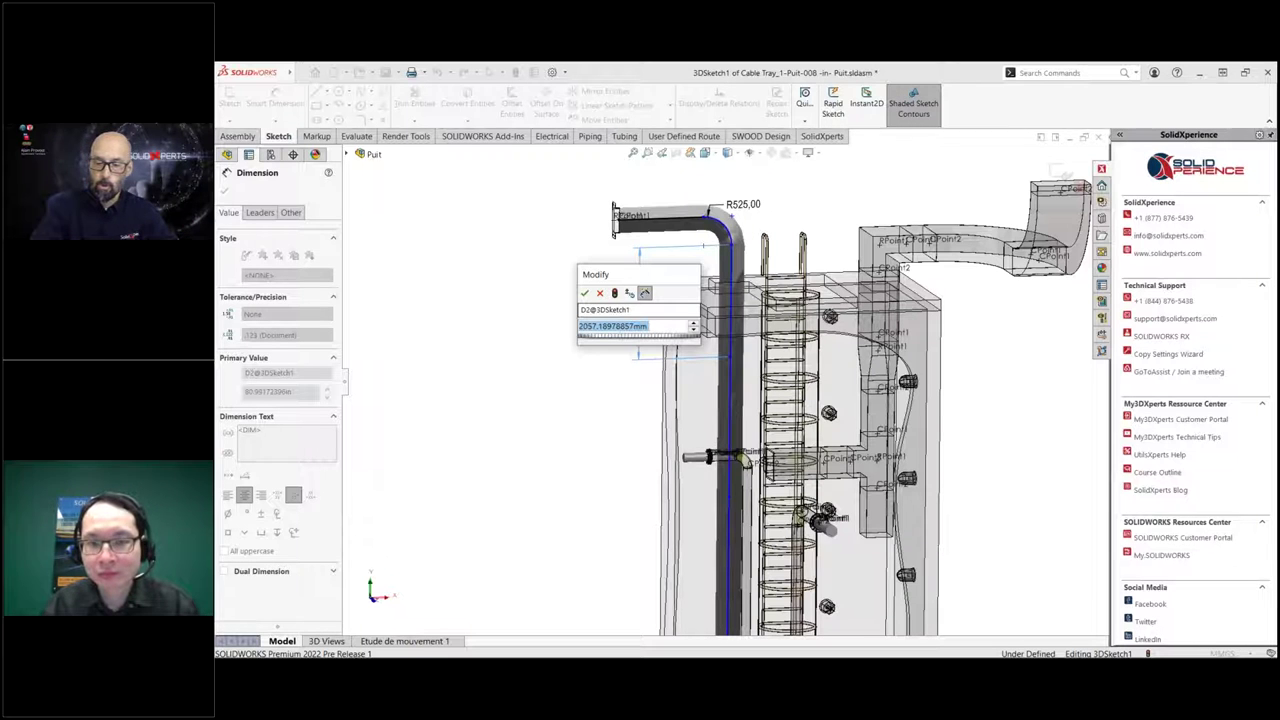
type("144.0mm")
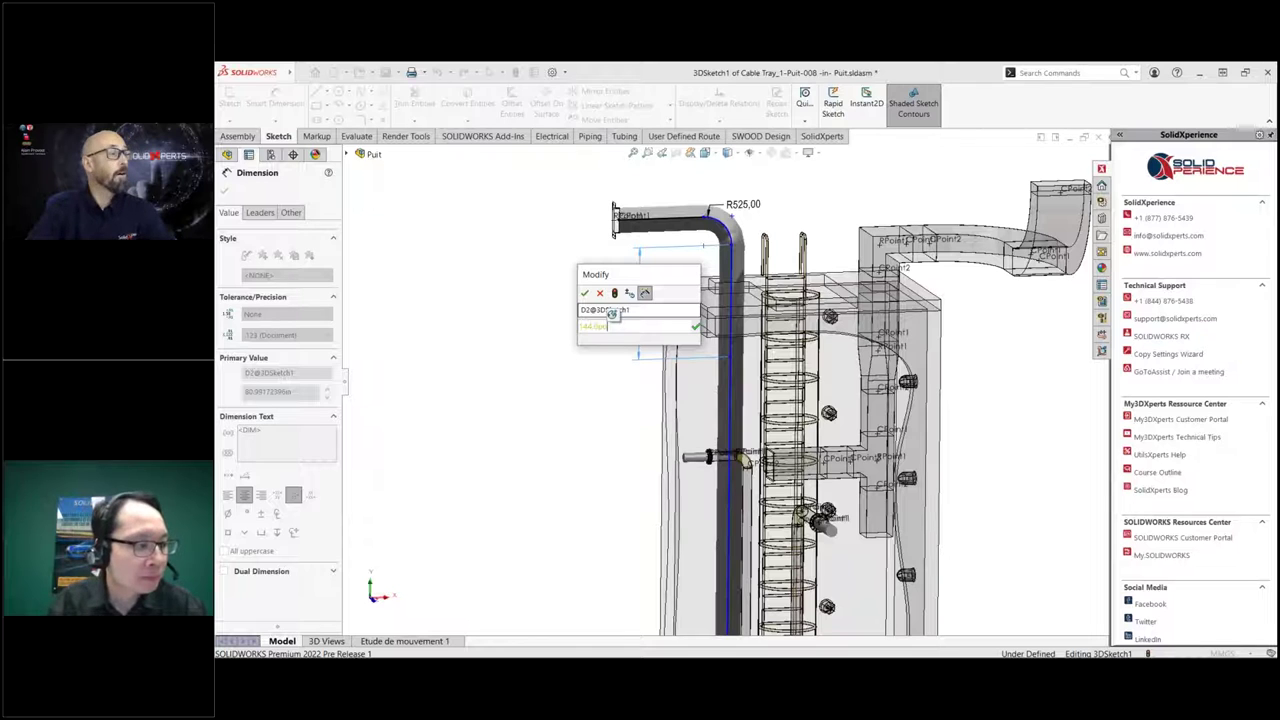
type("=")
key("BackSpace")
type("144.0mm")
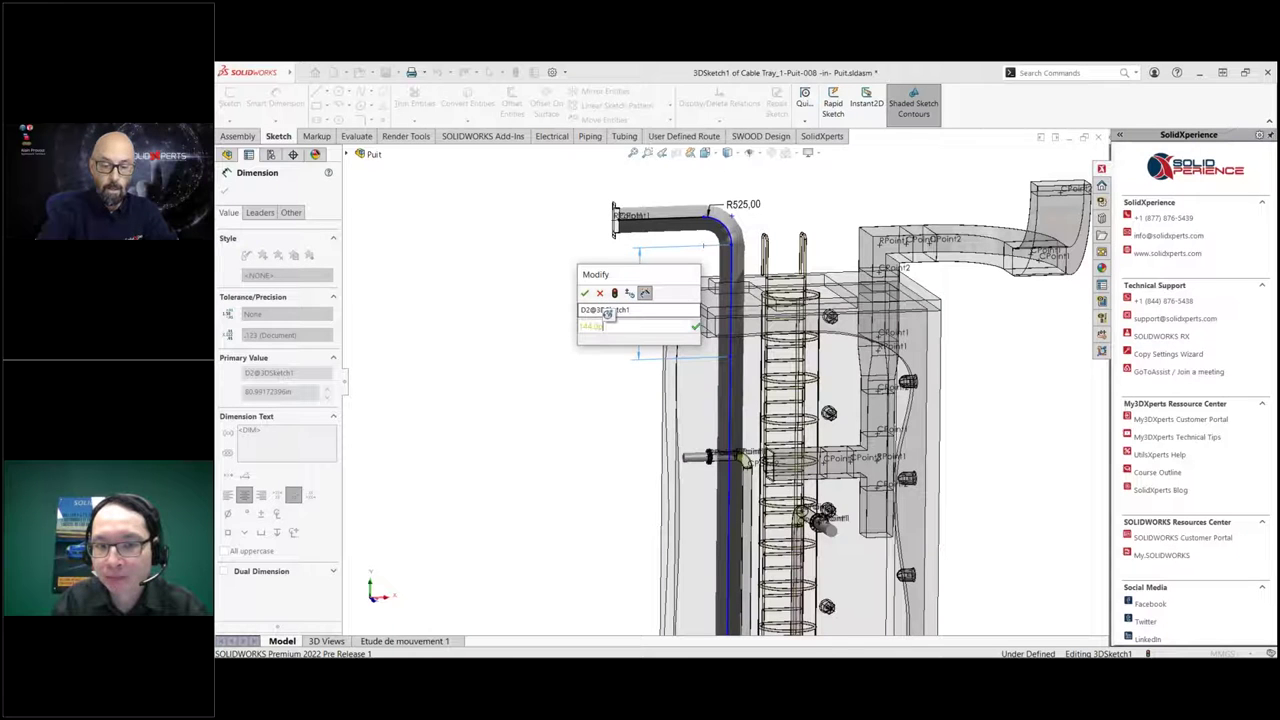
key("BackSpace")
key("BackSpace")
type("in")
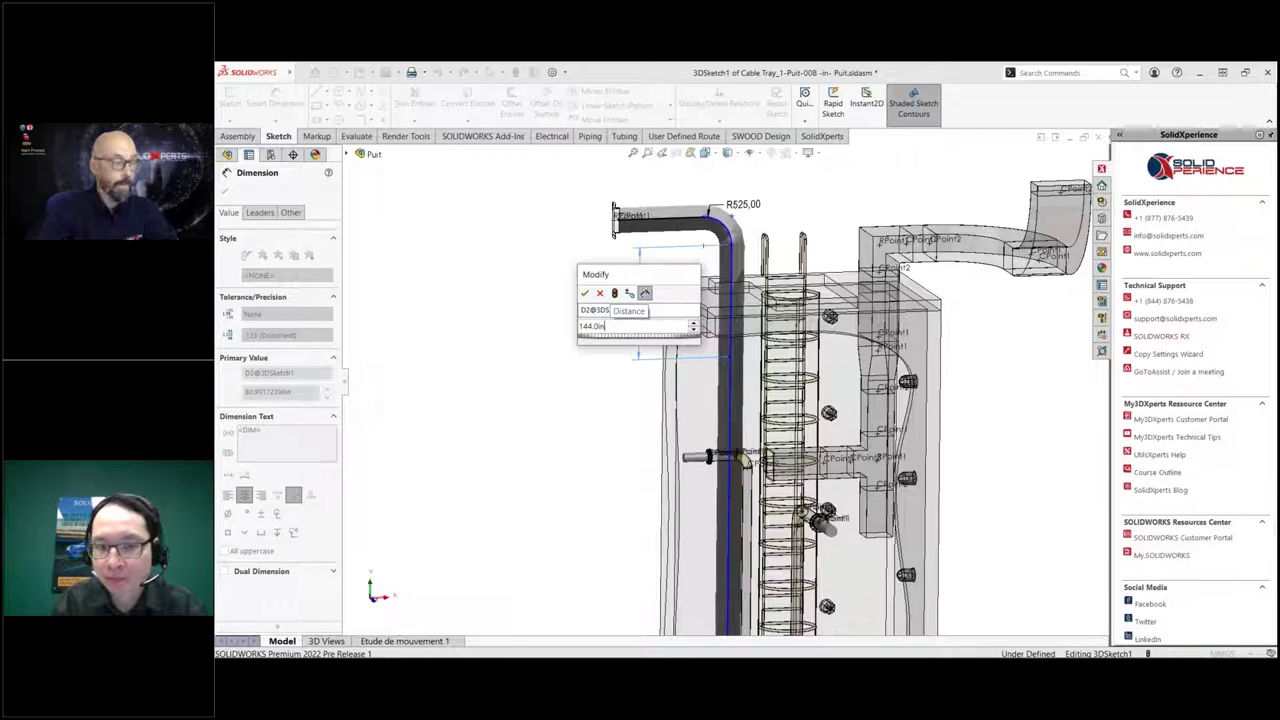
key("Return")
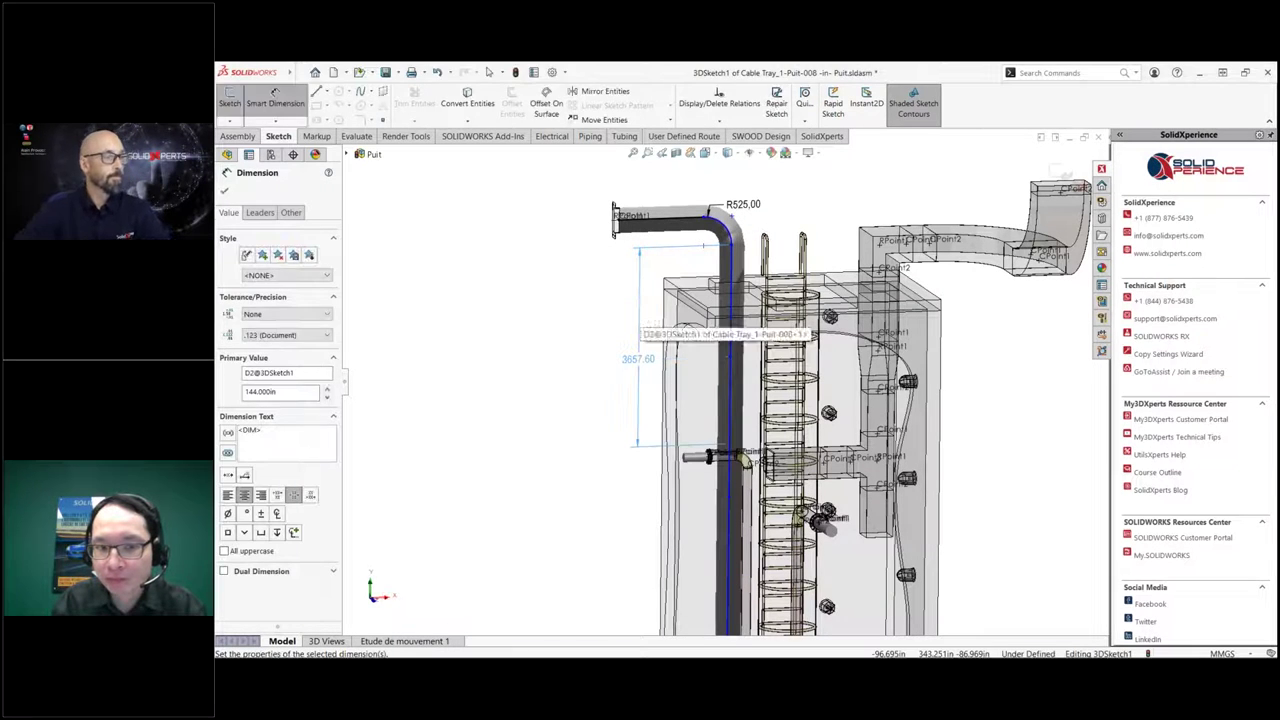
key("Escape")
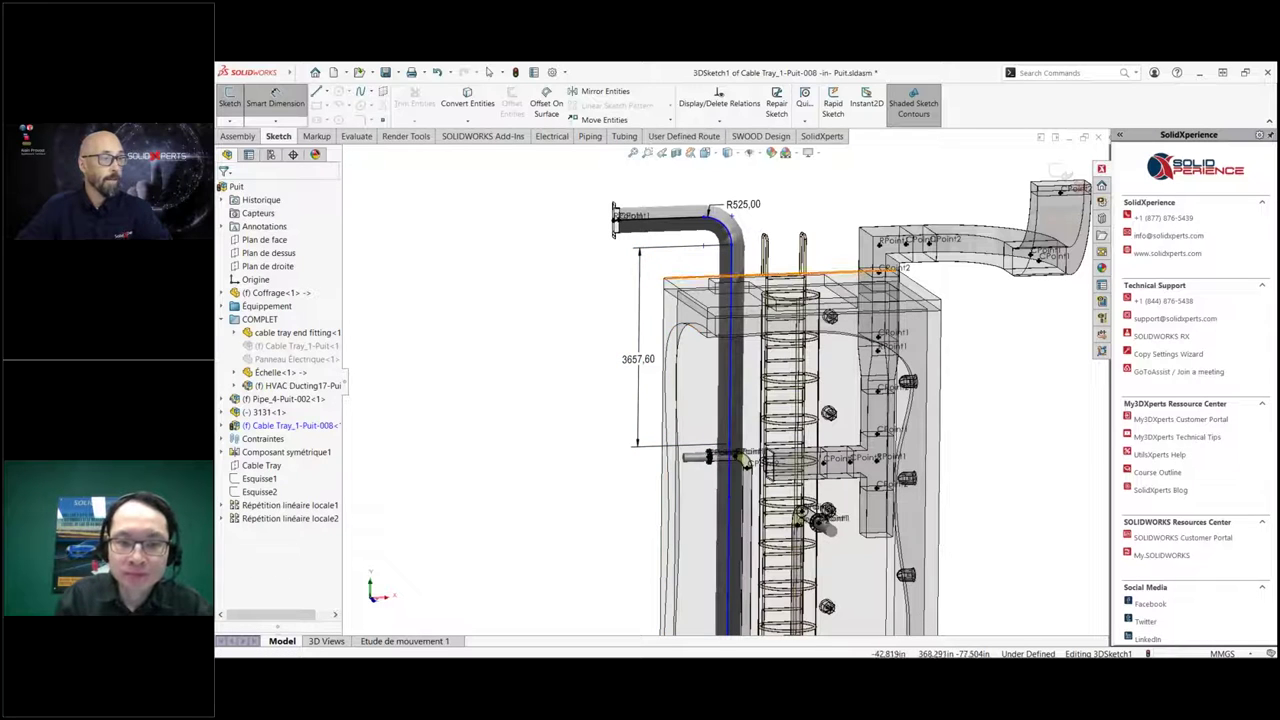
Add an equal-length relation between two vertical lines of the cable tray route.
scroll(745, 458, "up", 2)
scroll(706, 551, "down", 3)
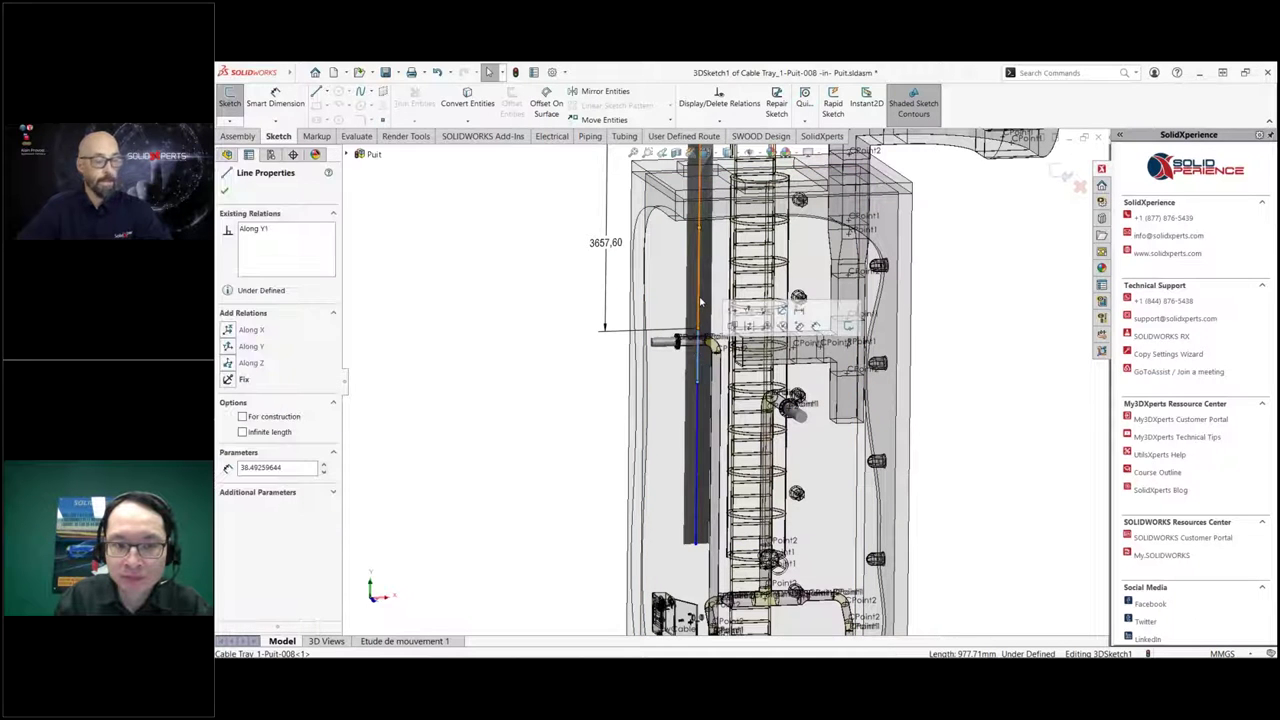
left_click(703, 242, "ctrl")
left_click(838, 252)
scroll(699, 519, "down", 3)
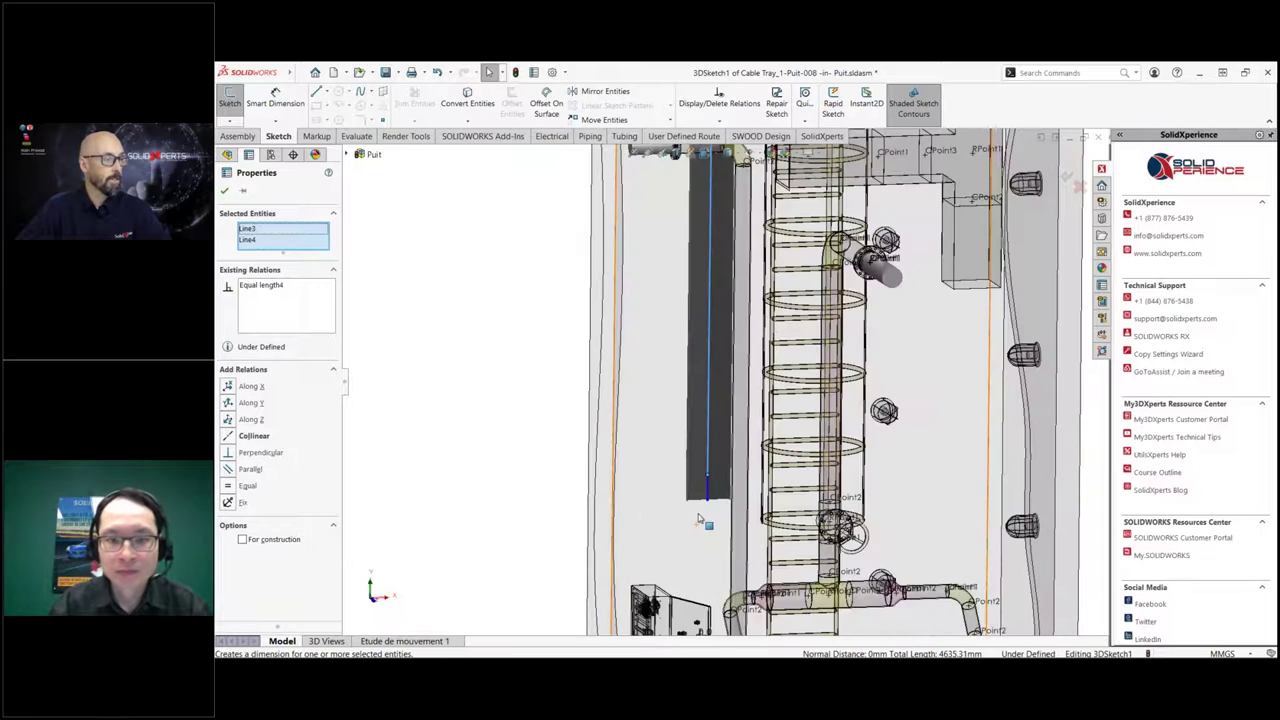
Stretch the cable tray's lower free end down to just above the electrical cabinet, at about Y = 46 in.
scroll(699, 519, "down", 4)
middle_click_drag(714, 523, 727, 337, "ctrl")
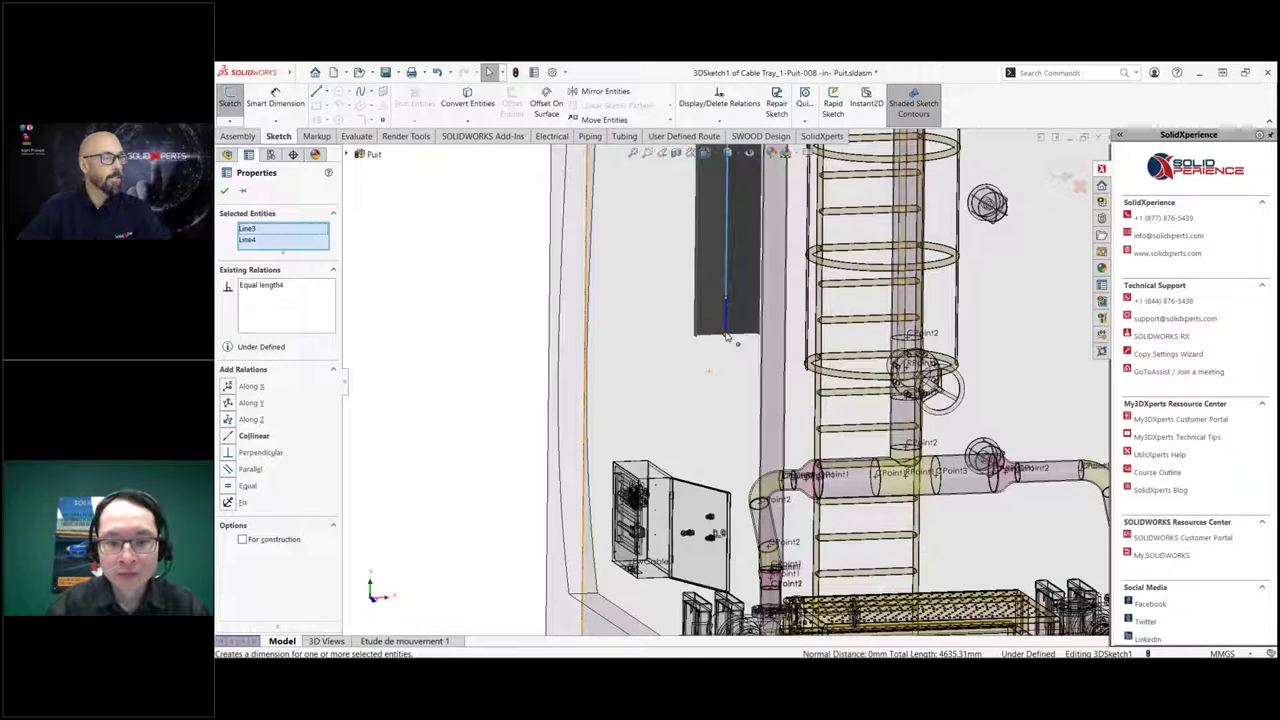
left_click_drag(726, 334, 733, 478)
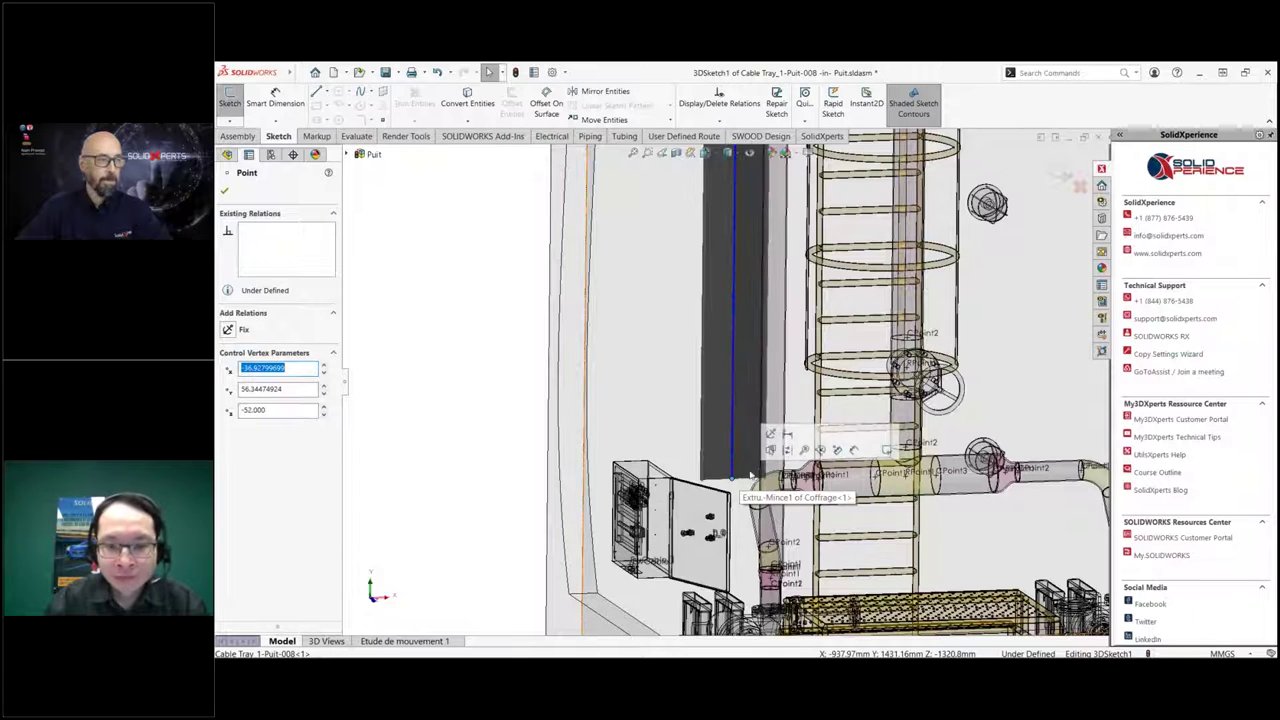
scroll(765, 407, "up", 3)
middle_click_drag(728, 390, 790, 395)
scroll(733, 462, "down", 3)
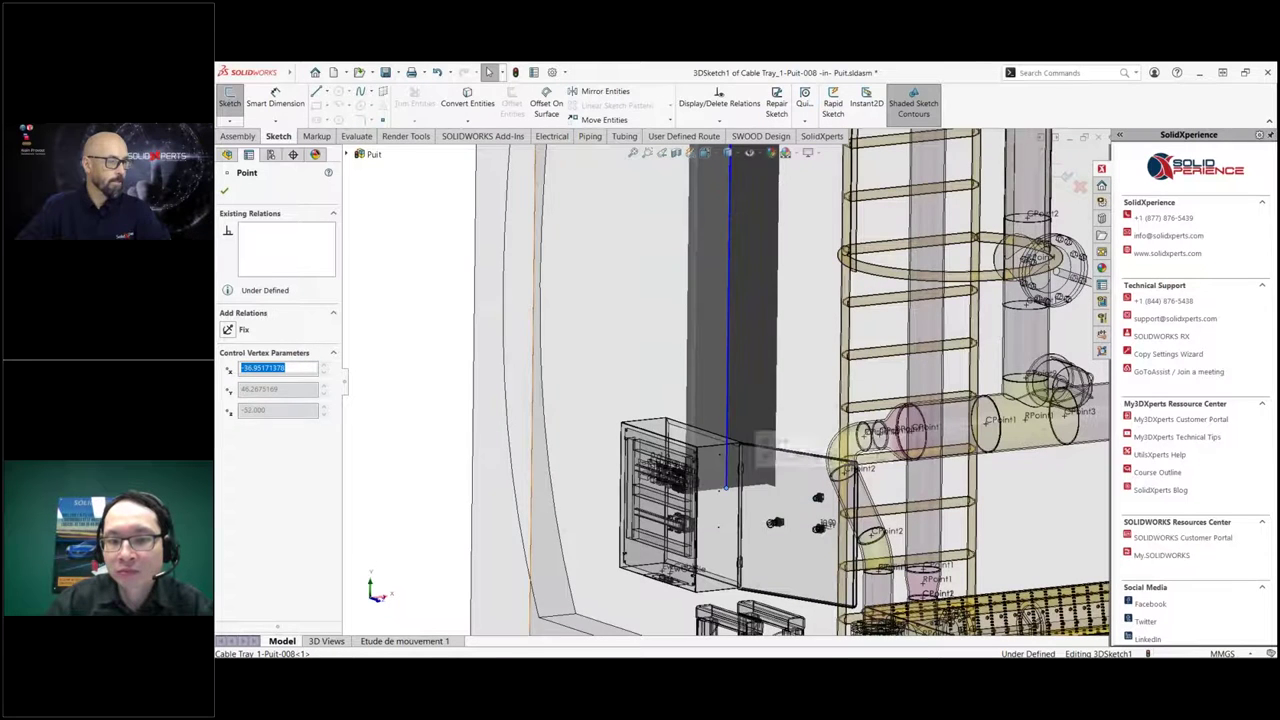
Sketch a route line along X from the vertical tray's lower end, about 16 in long beyond the elbow.
scroll(700, 430, "up", 5)
middle_click_drag(690, 425, 750, 402)
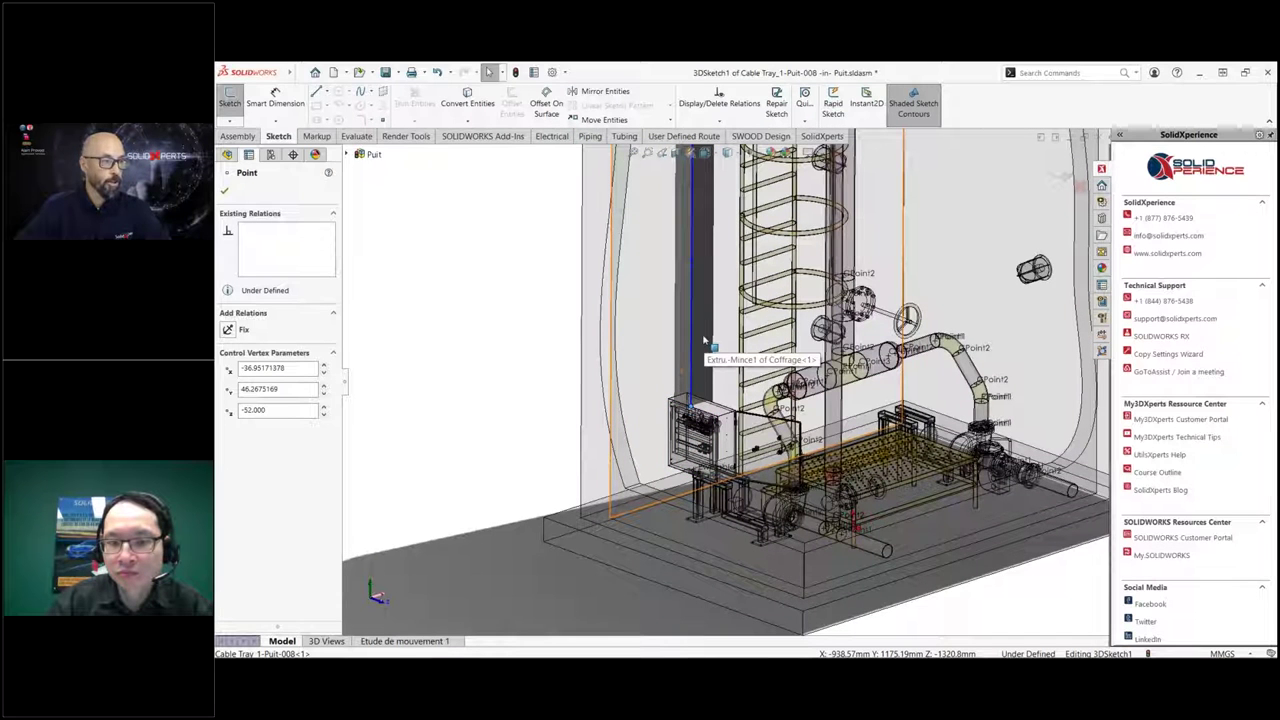
middle_click_drag(704, 340, 640, 340)
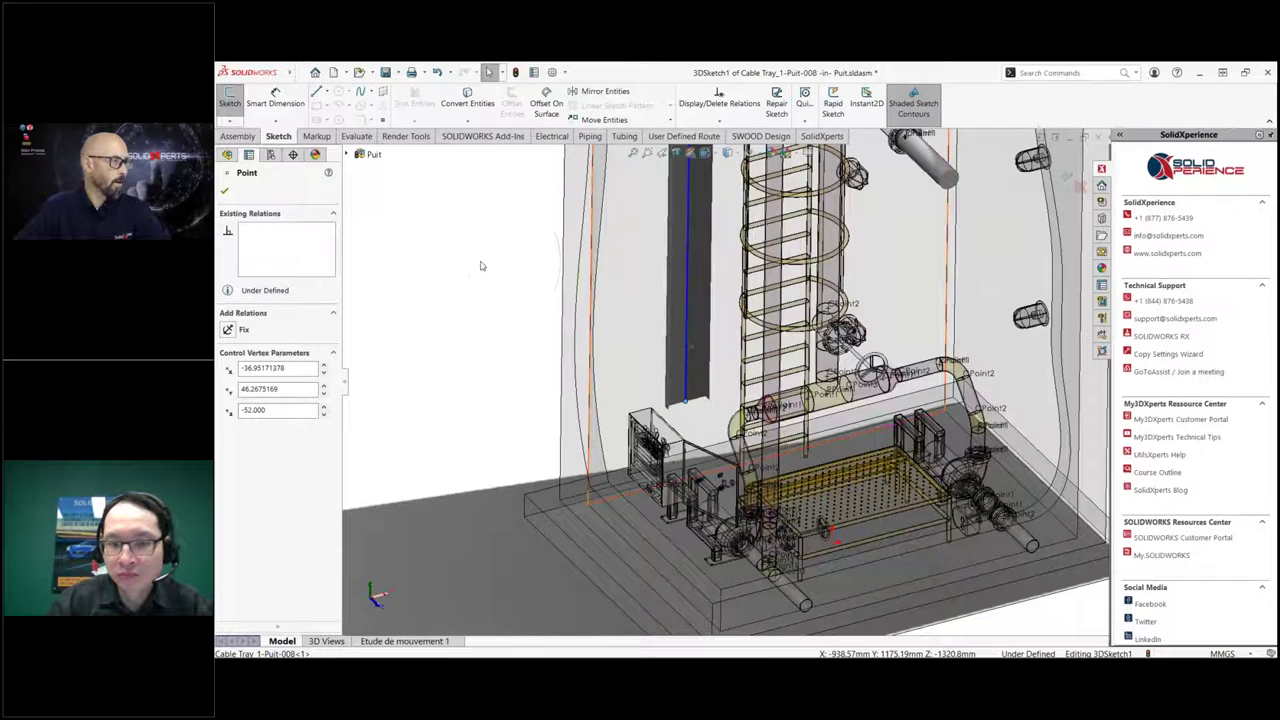
key("l")
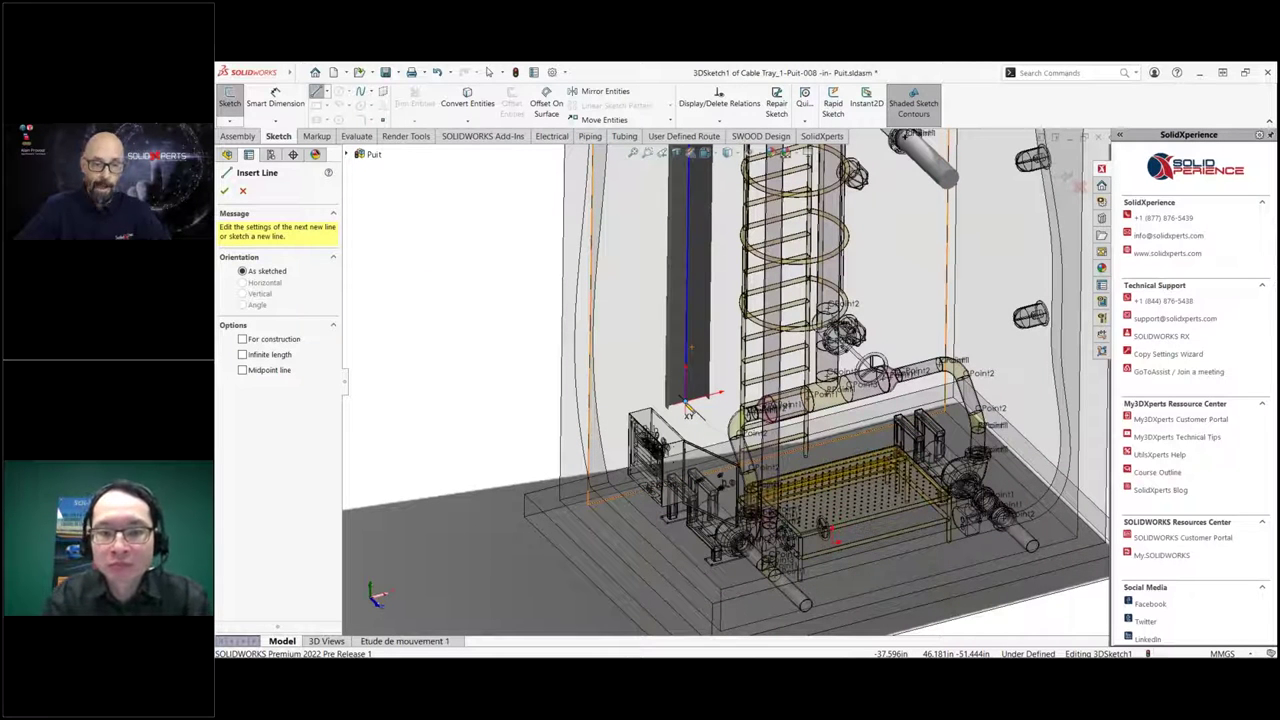
left_click(685, 402)
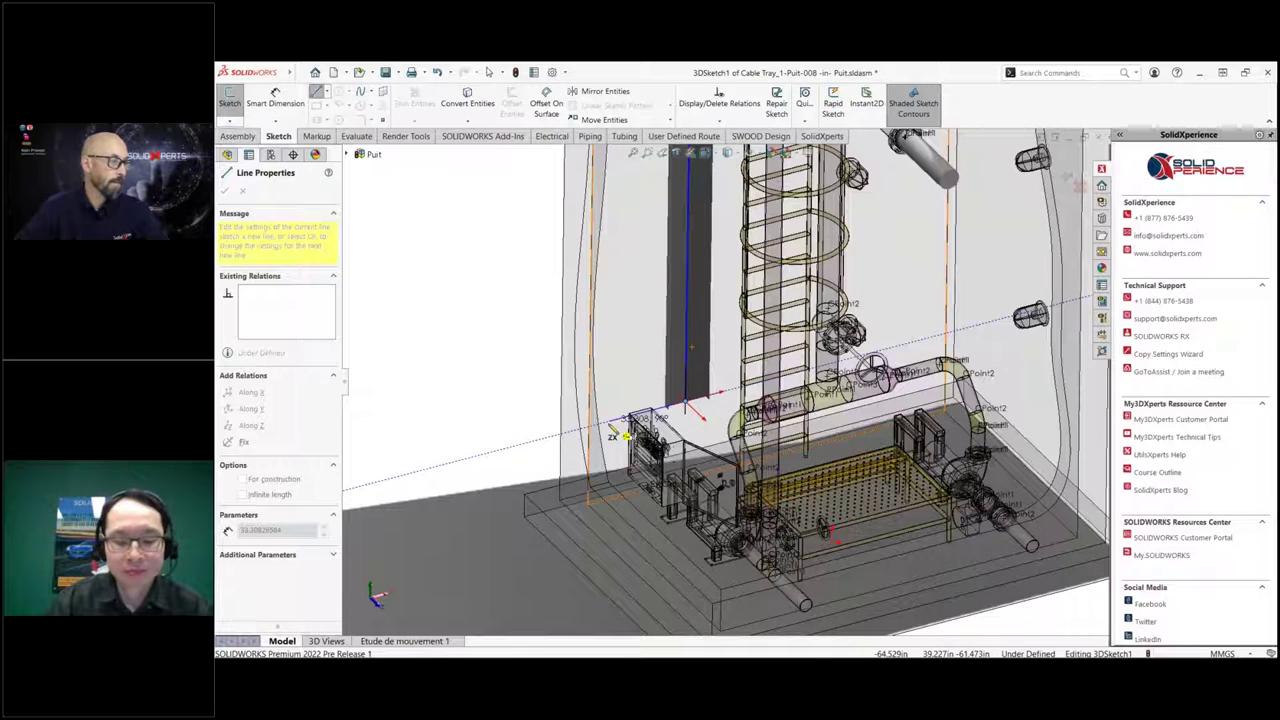
left_click(607, 431)
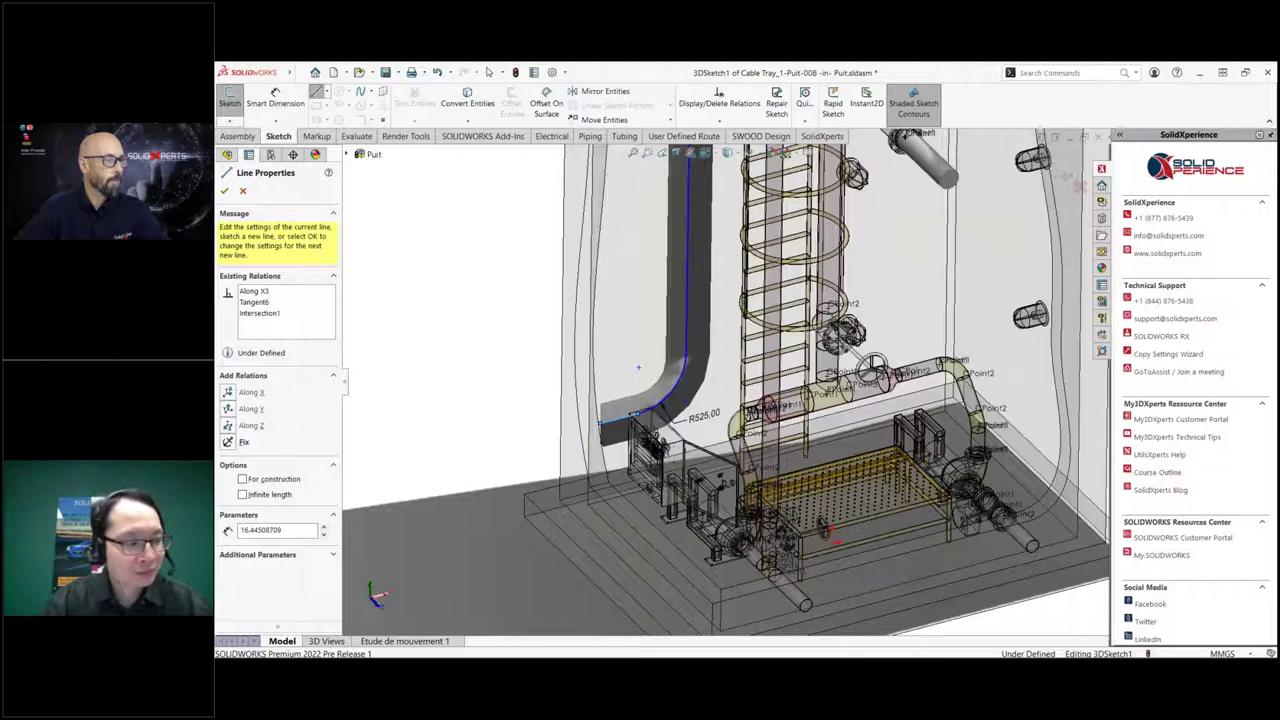
Continue the route with a line along Z, about 23 in long, toward the electrical cabinet's side.
middle_click_drag(638, 367, 631, 437)
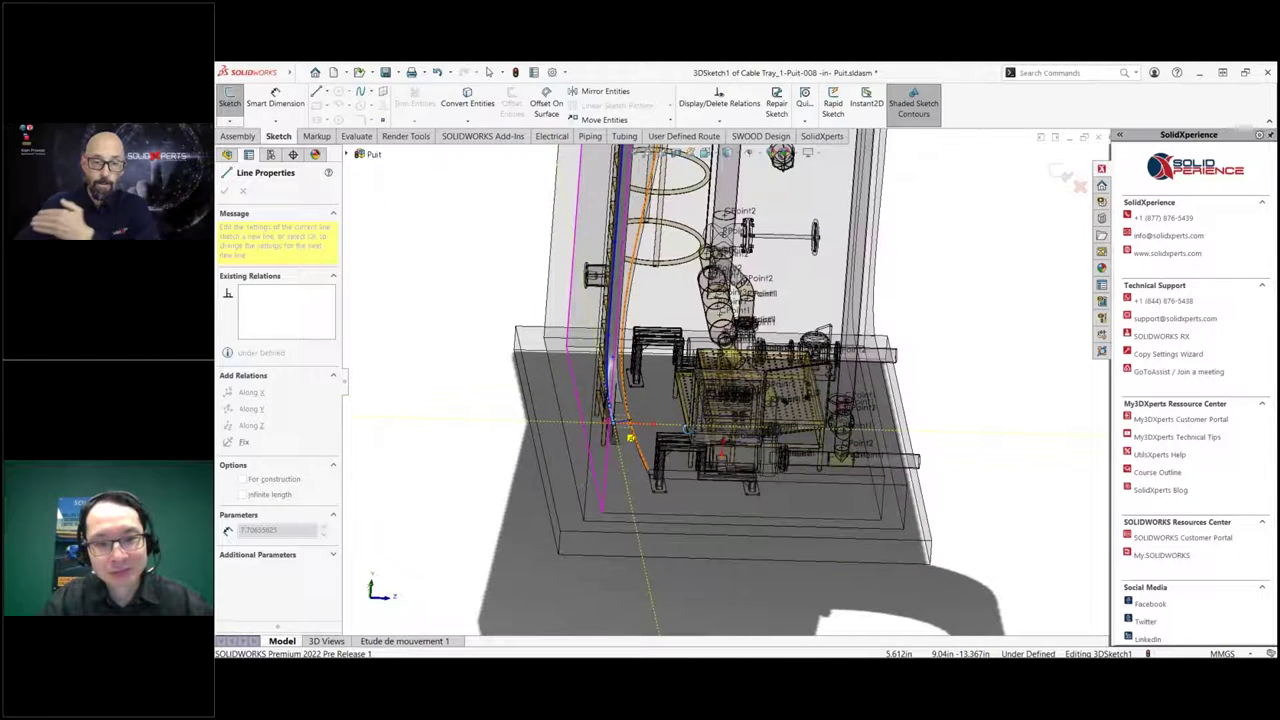
key("Left")
key("Left")
key("Left")
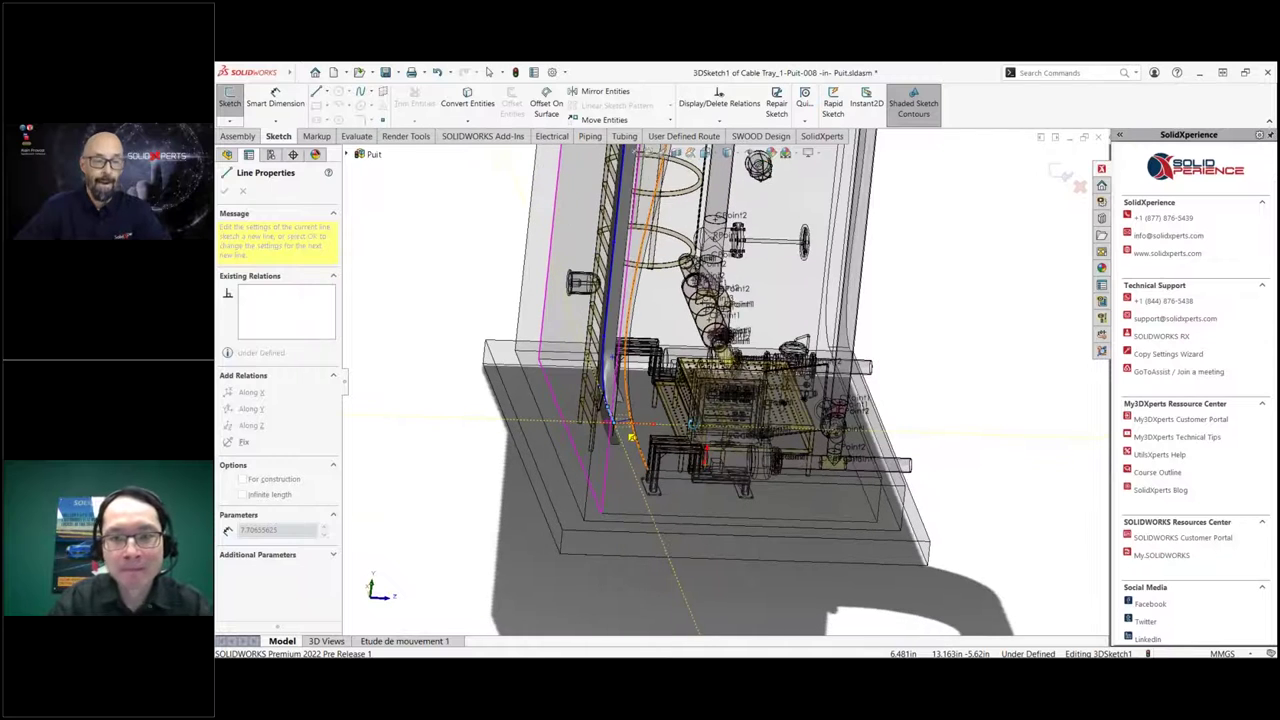
key("Left")
key("Left")
key("Left")
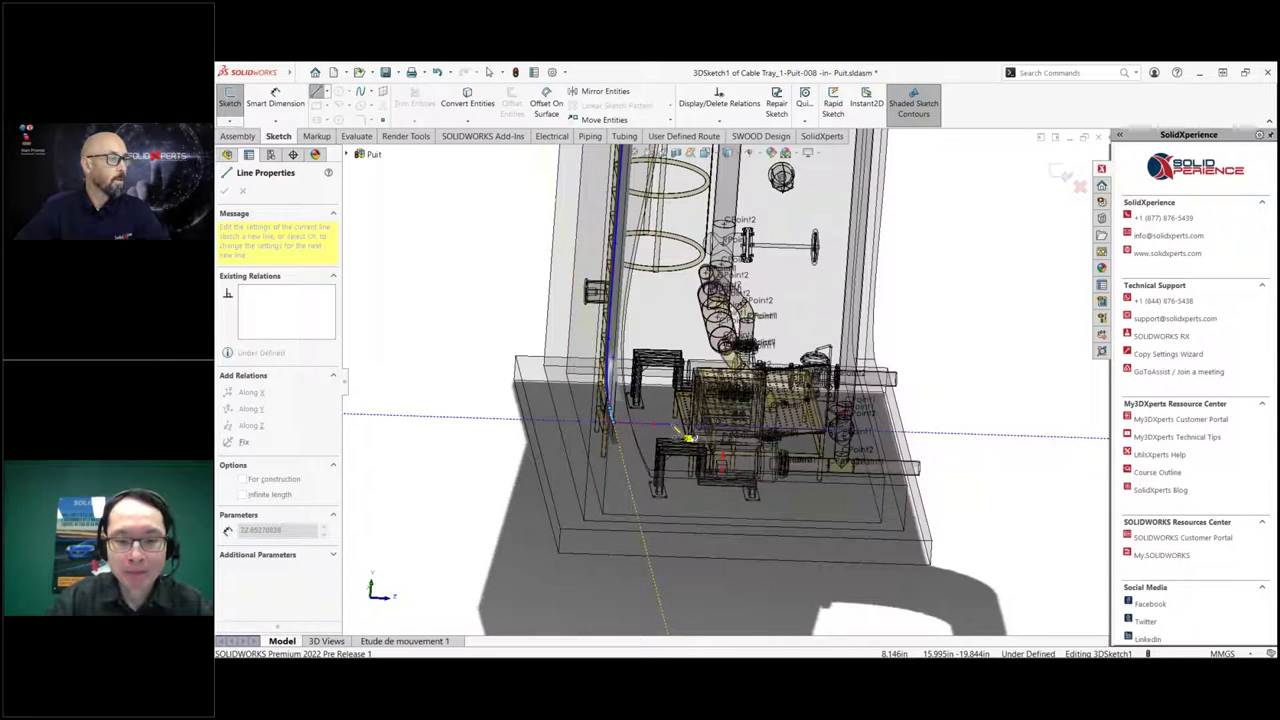
left_click(688, 437)
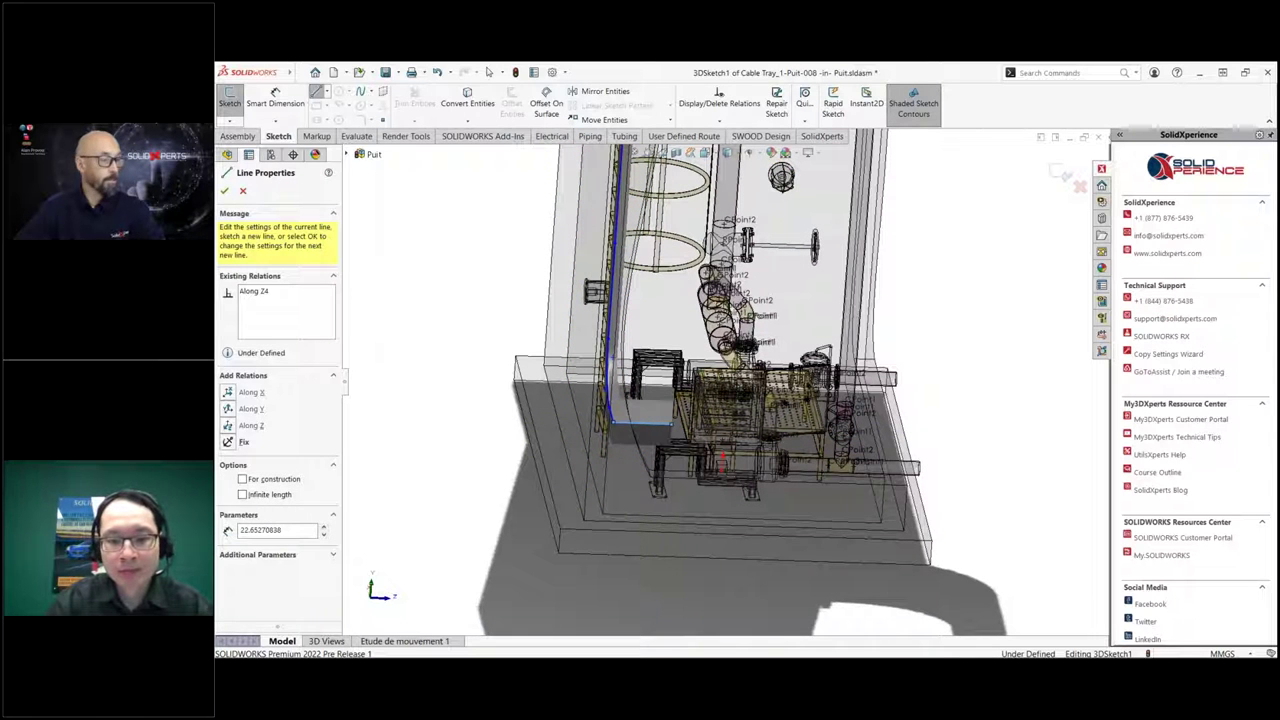
key("Escape")
Constrain the cable tray's free end to the electrical cabinet's near side face with an On Plane relation.
key("Up")
key("Up")
key("Up")
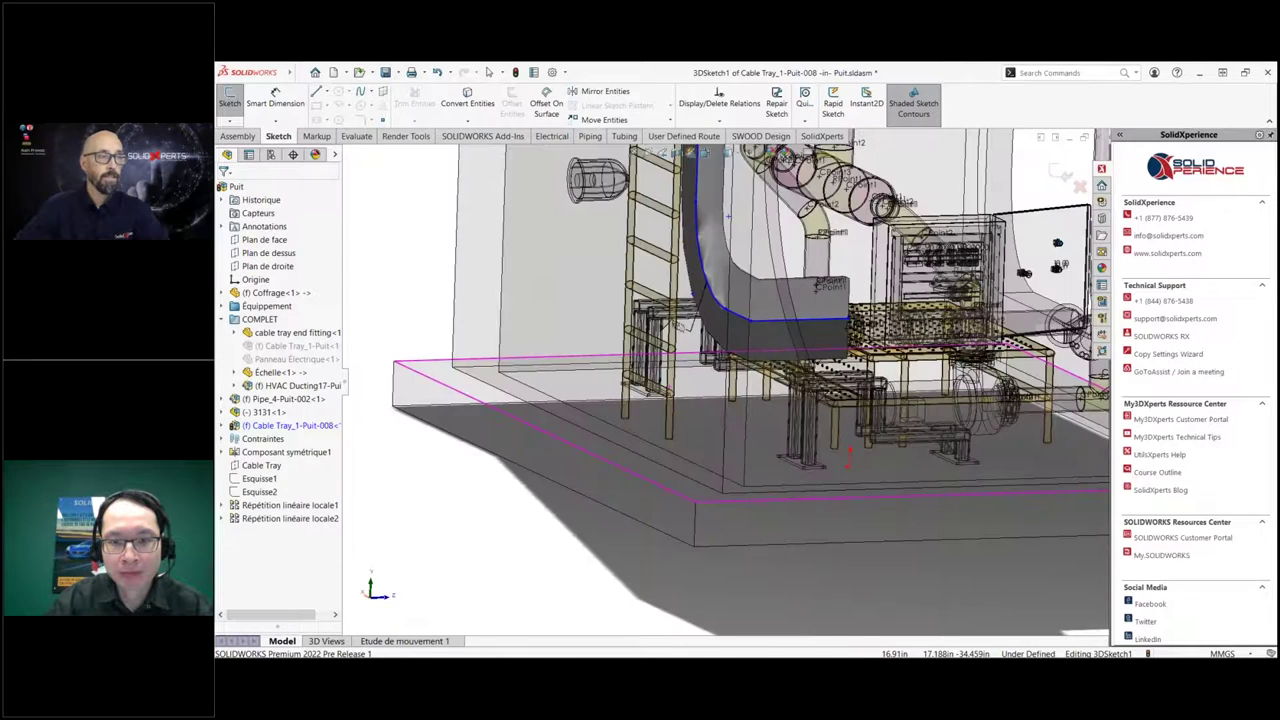
key("Left")
key("Left")
key("Left")
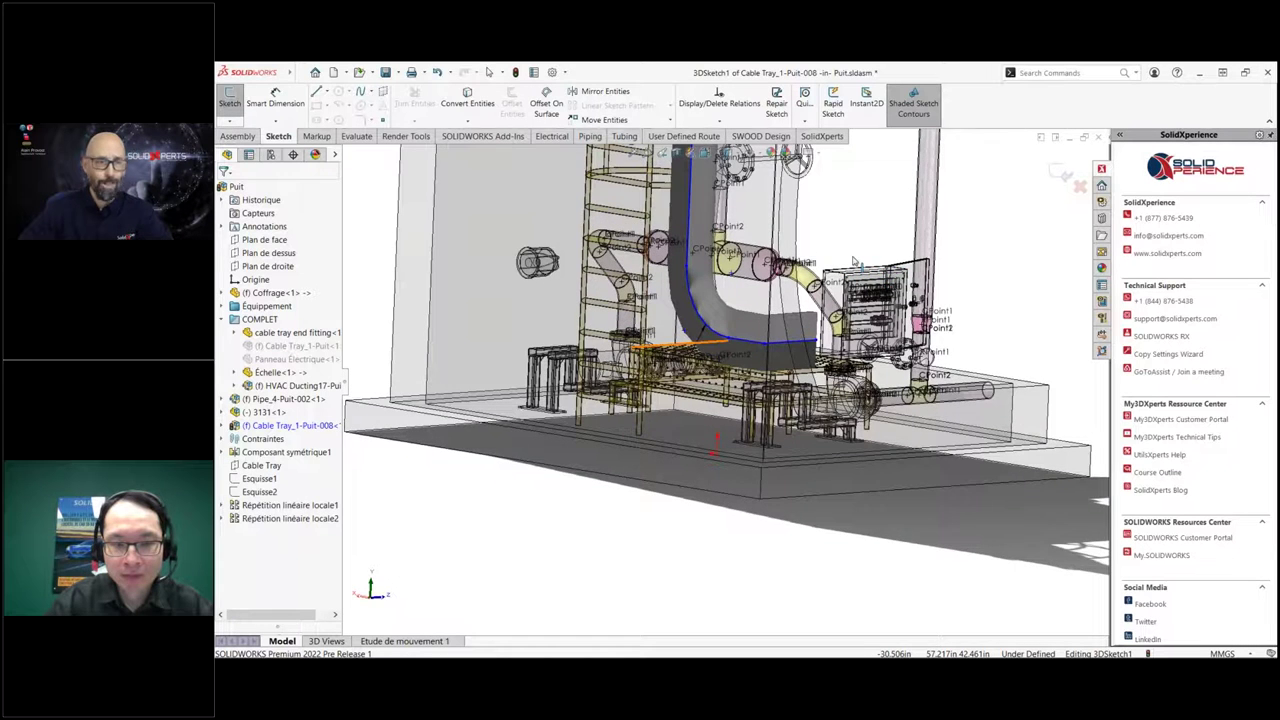
scroll(815, 342, "down", 5)
key("Left")
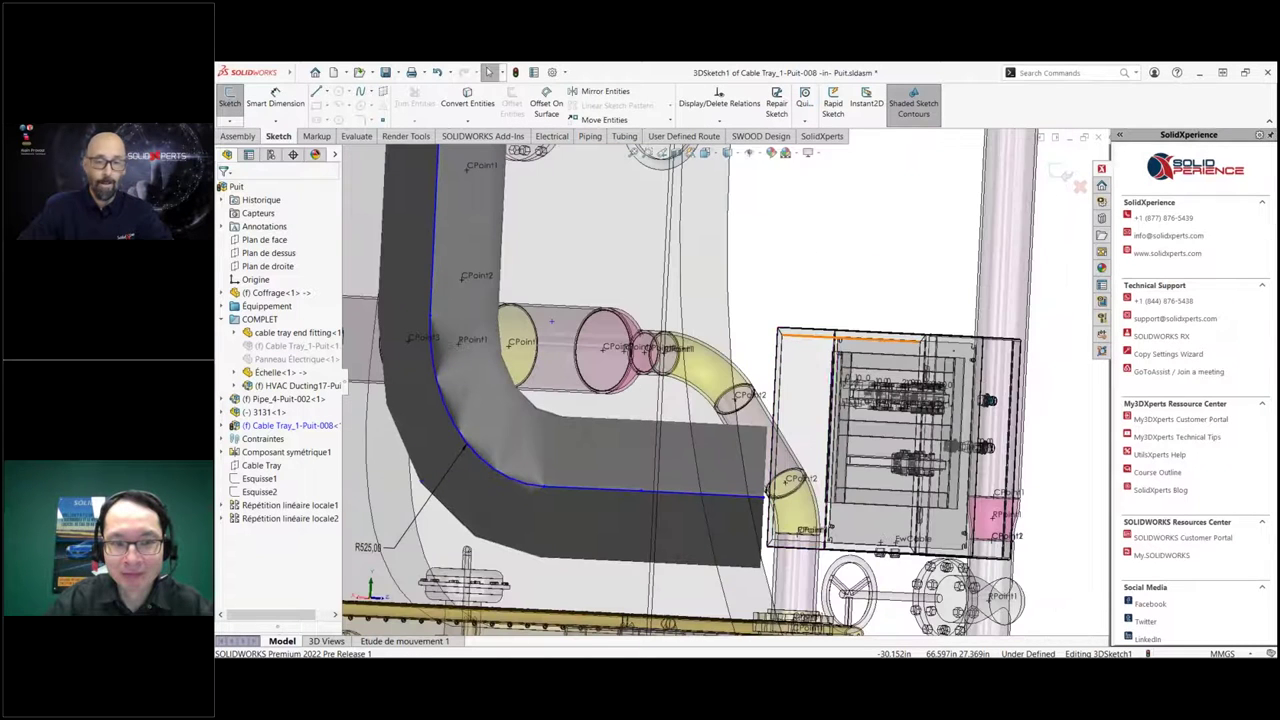
left_click(812, 366)
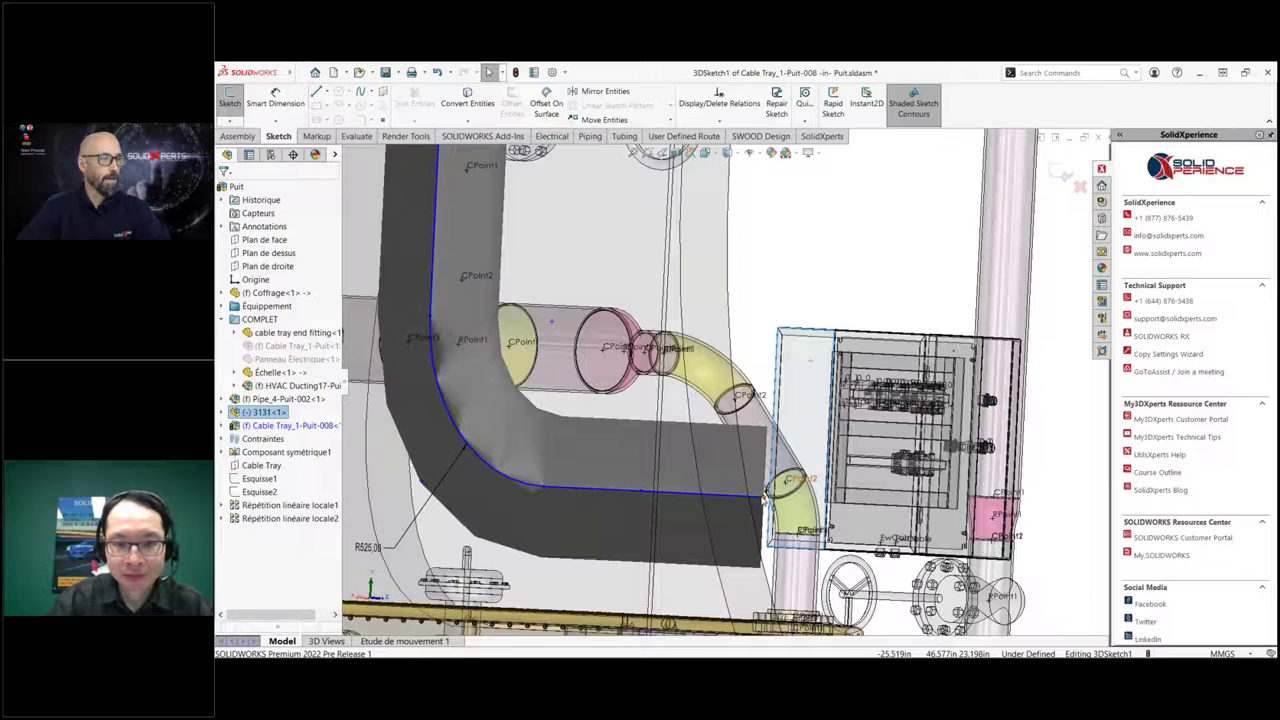
left_click(764, 499, "ctrl")
left_click(794, 448)
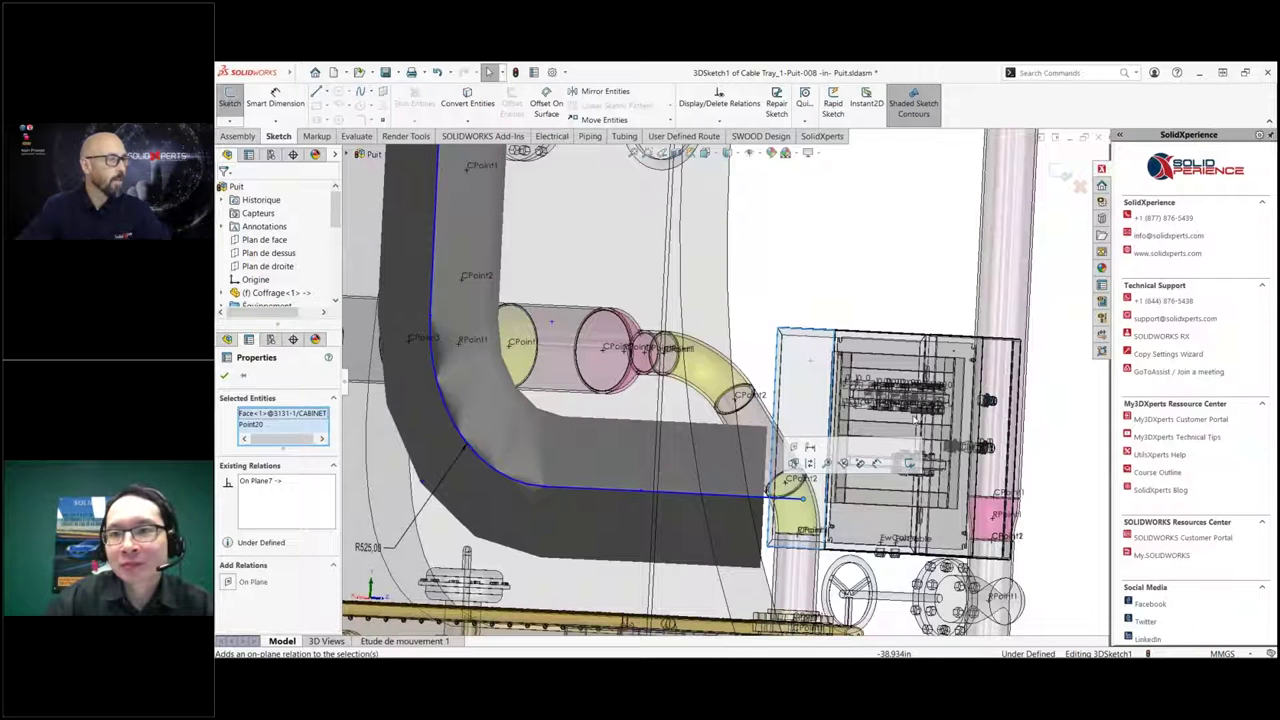
Raise the tray's final horizontal segment along Z to bring it in line with the electrical cabinet's side.
scroll(850, 383, "up", 3)
middle_click_drag(850, 383, 710, 447)
scroll(710, 447, "down", 3)
left_click(706, 413)
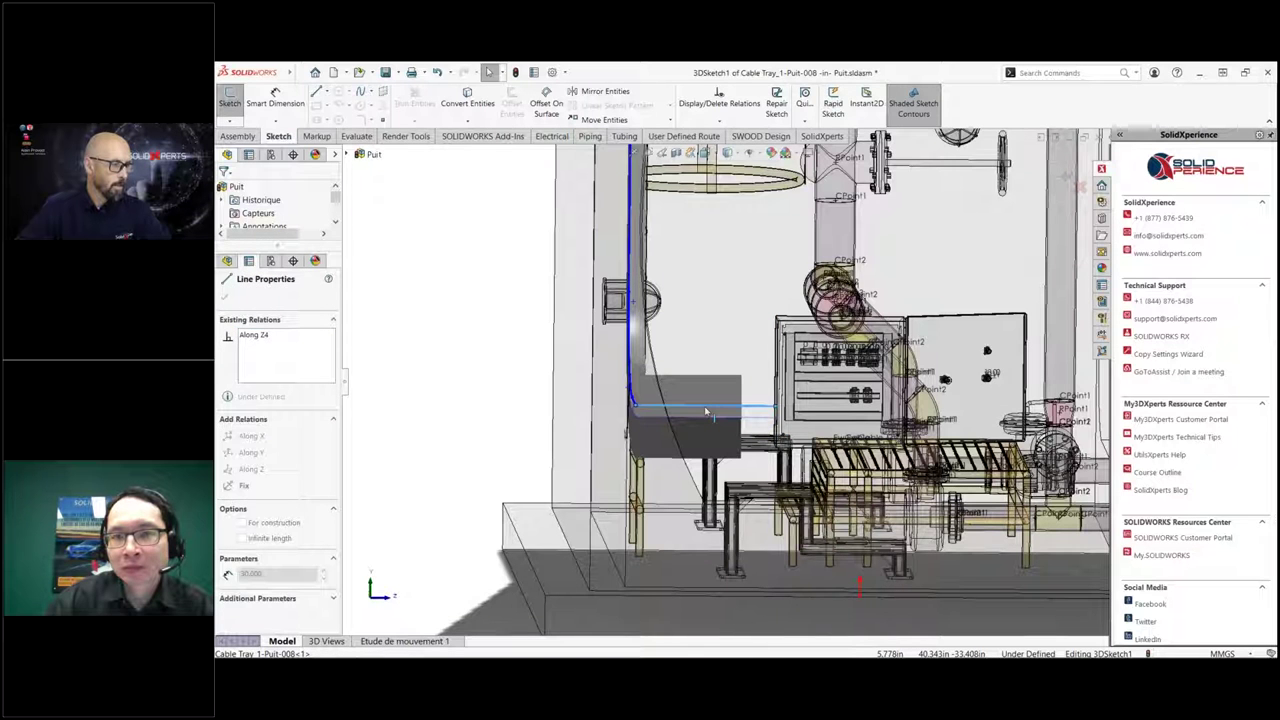
left_click(706, 411)
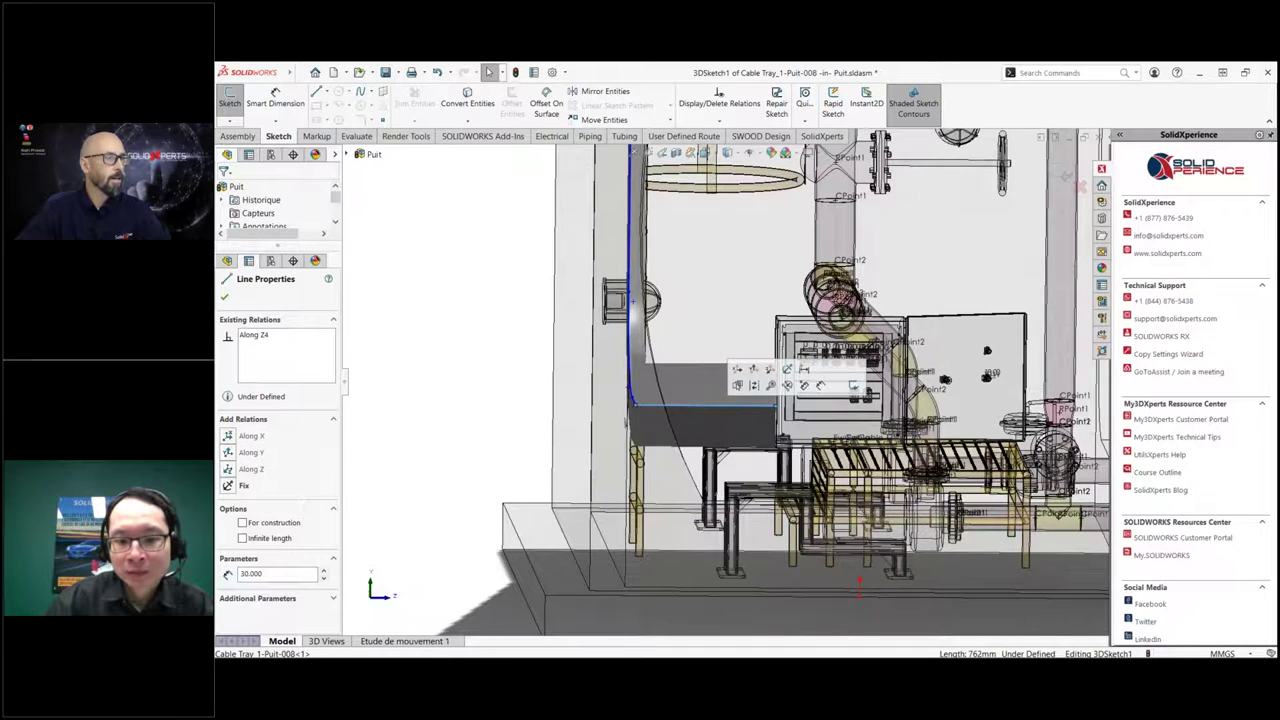
scroll(668, 278, "down", 5)
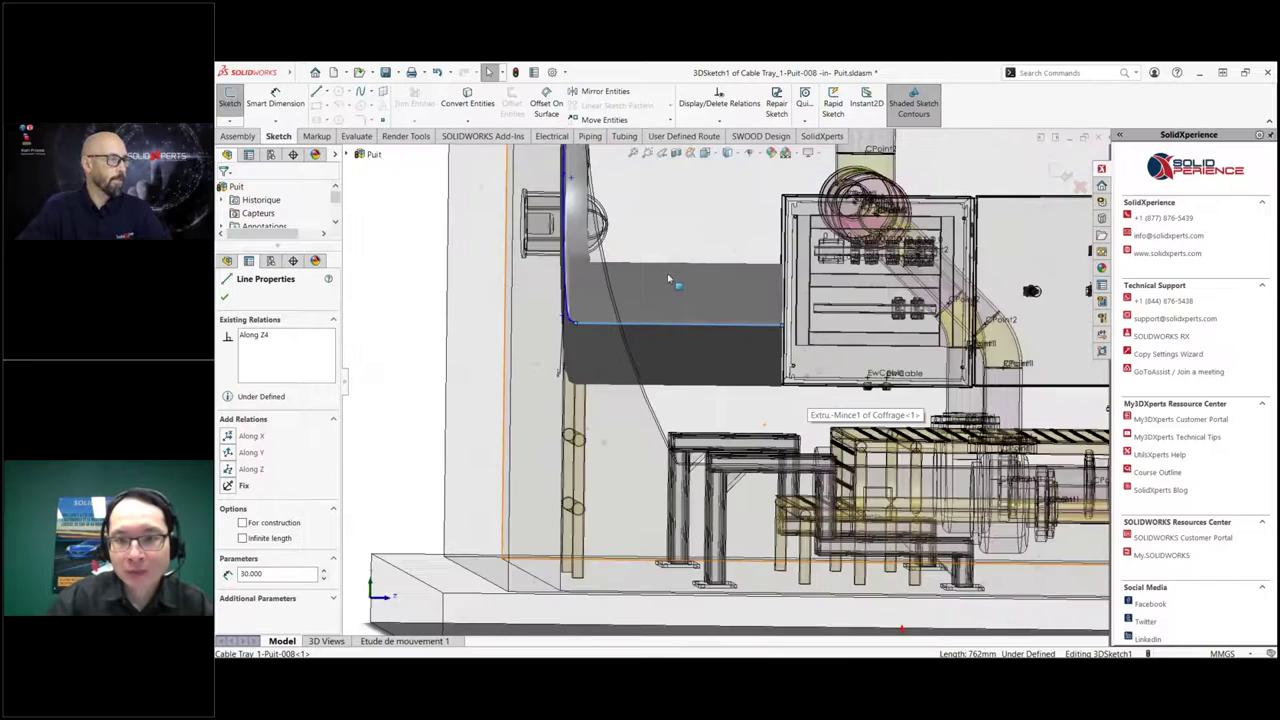
scroll(668, 278, "down", 2)
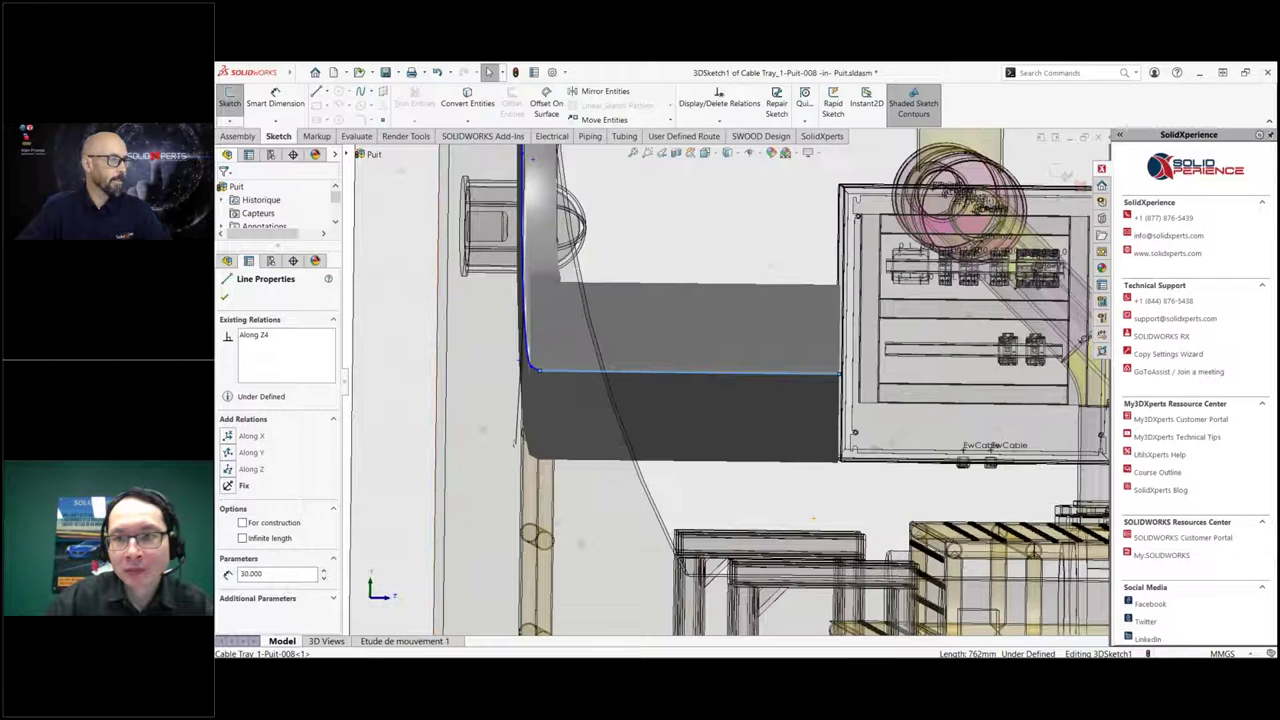
left_click(678, 367)
left_click_drag(678, 367, 676, 362)
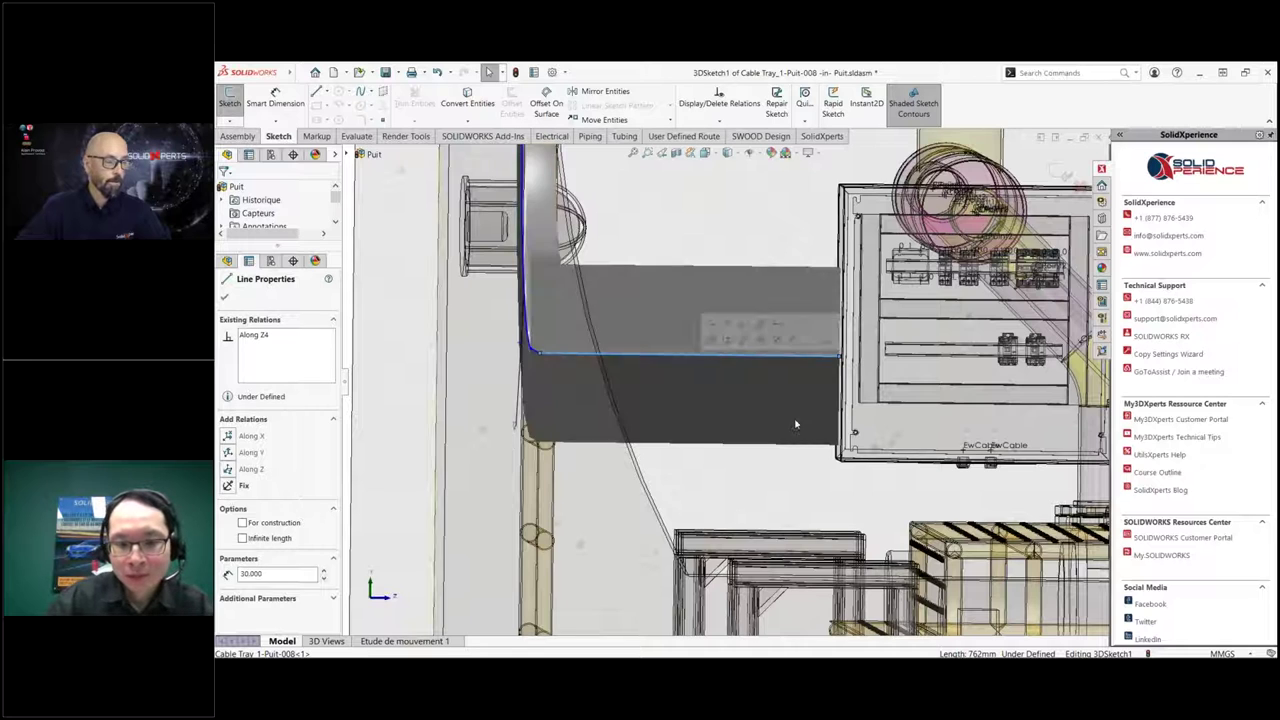
Finish the route sketch to generate the cable tray in the well assembly.
scroll(686, 380, "up", 5)
middle_click_drag(690, 391, 645, 455)
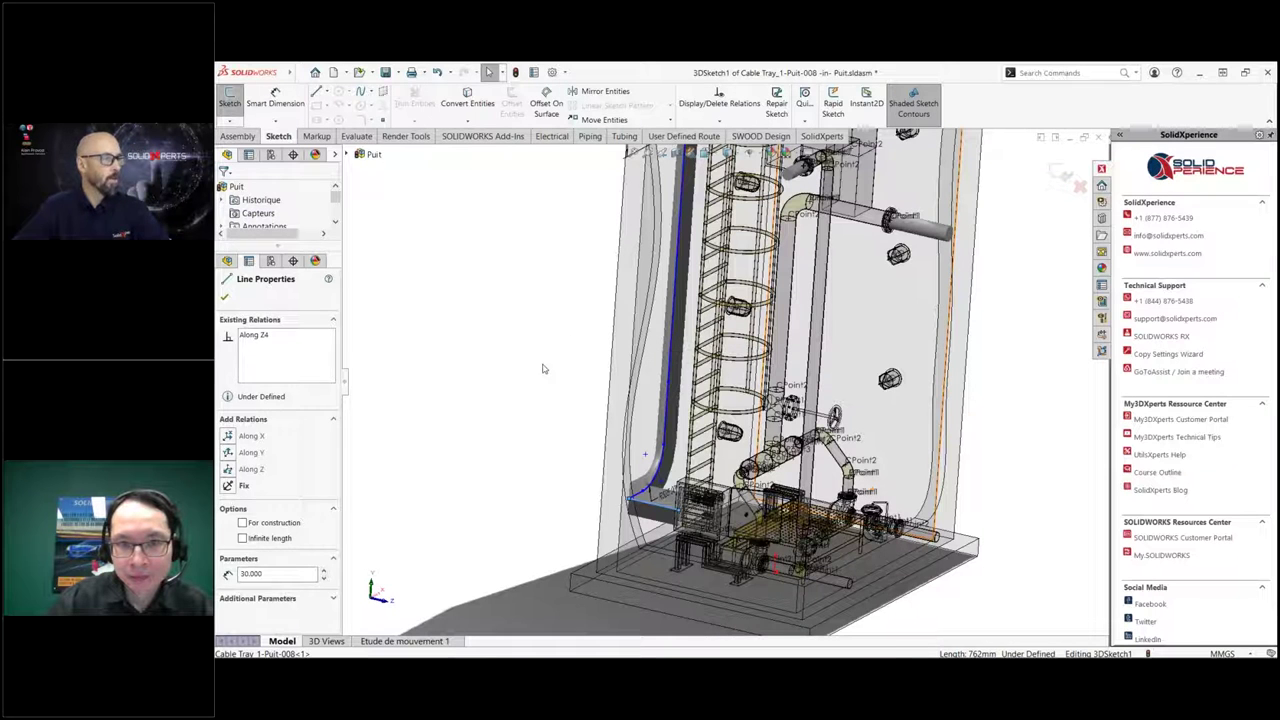
key("Escape")
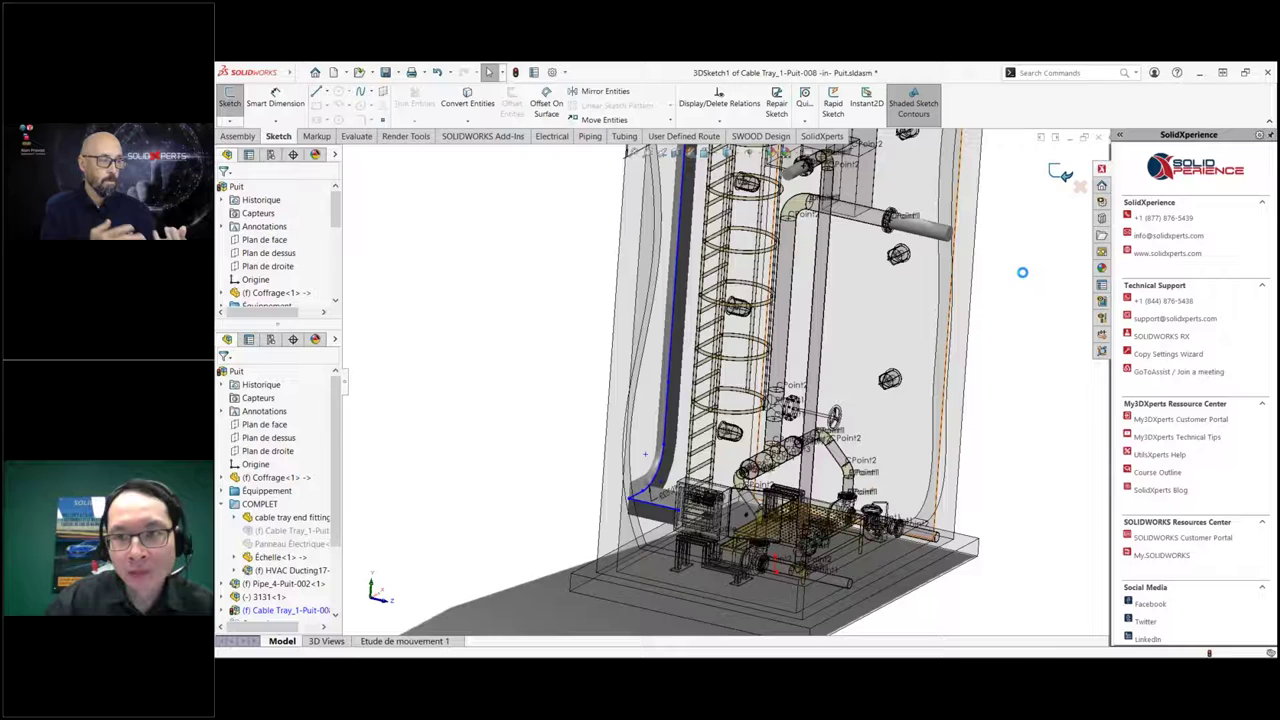
left_click(1061, 173)
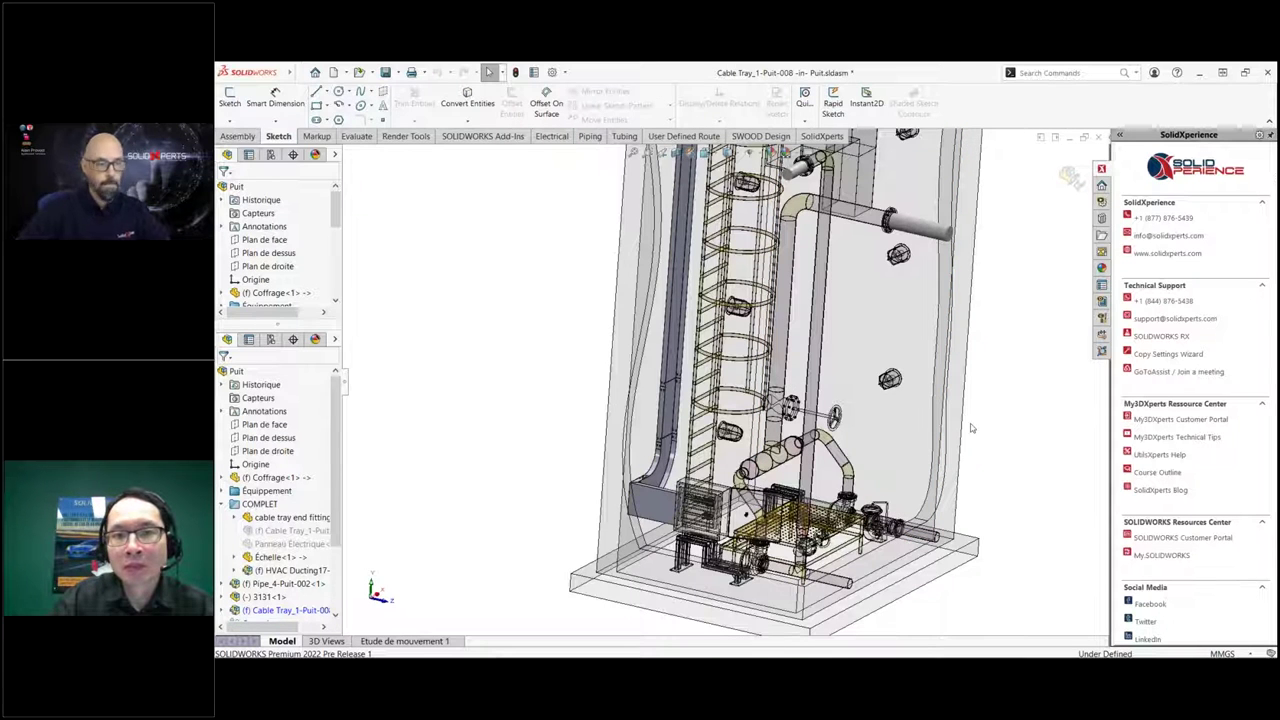
Examine the cable tray's lower elbow, mitred corner and junction with the electrical cabinet.
scroll(636, 514, "up", 3)
scroll(640, 500, "up", 6)
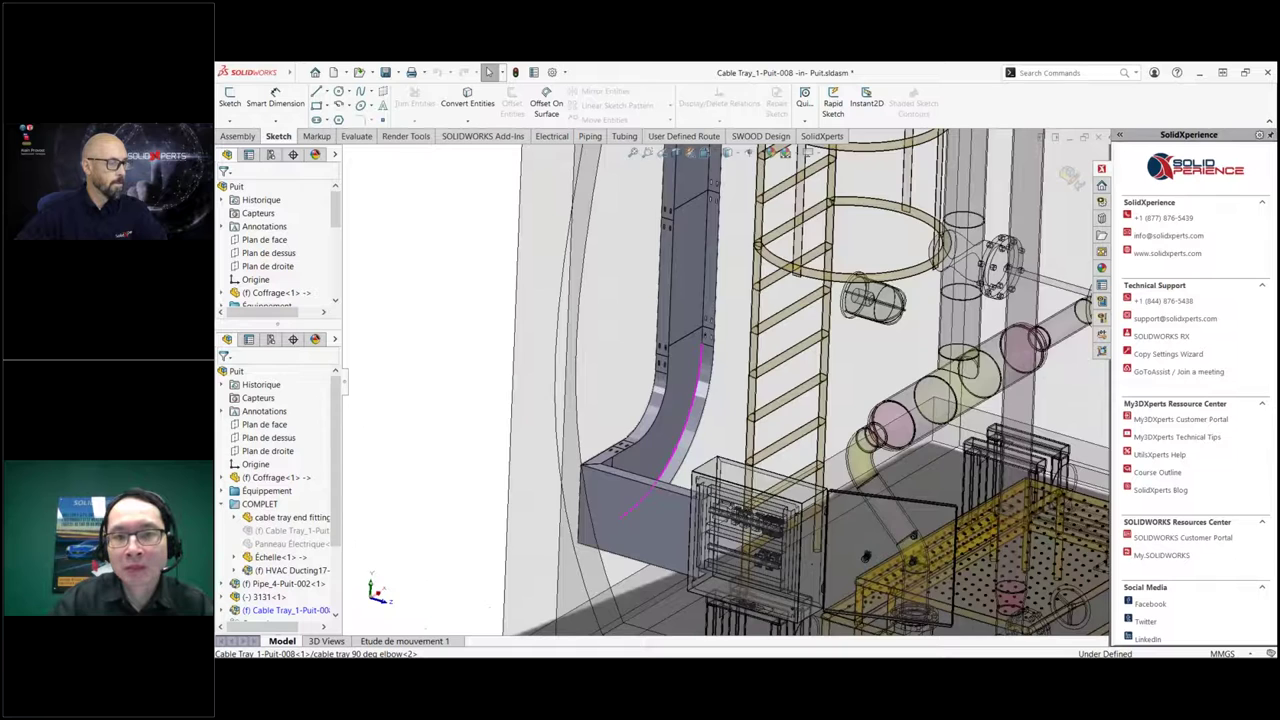
left_click(600, 516)
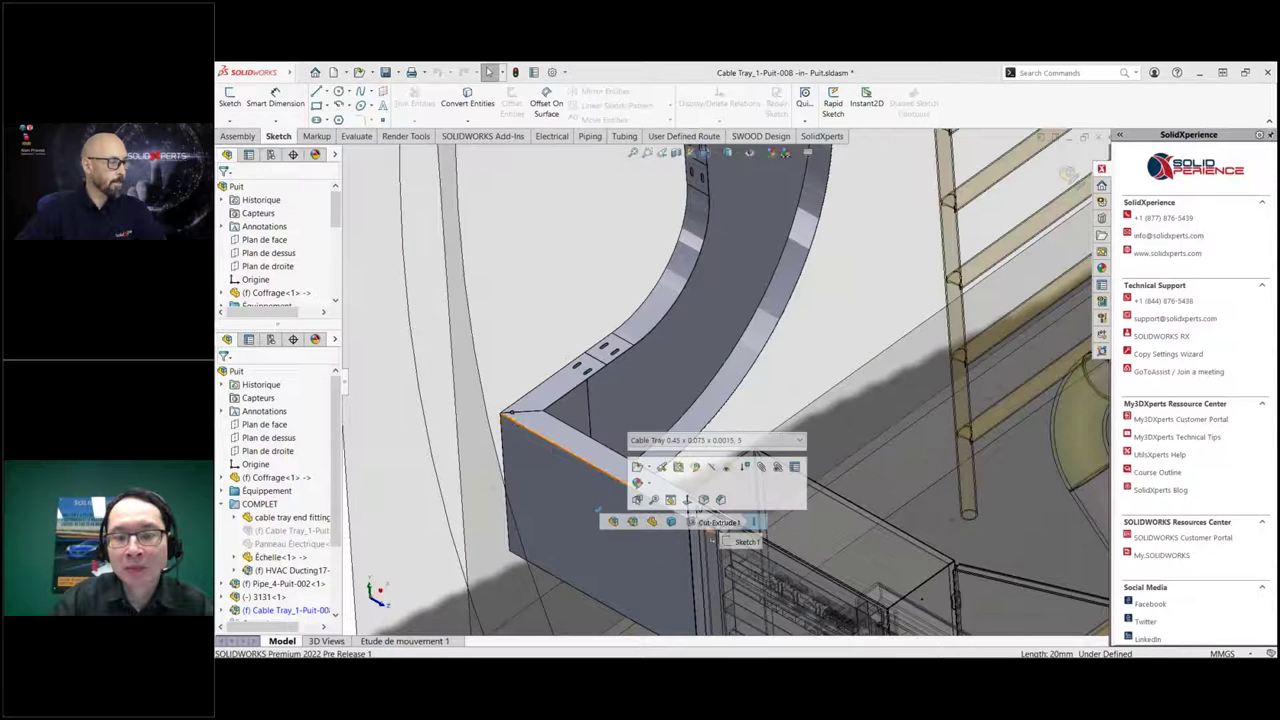
left_click(550, 394)
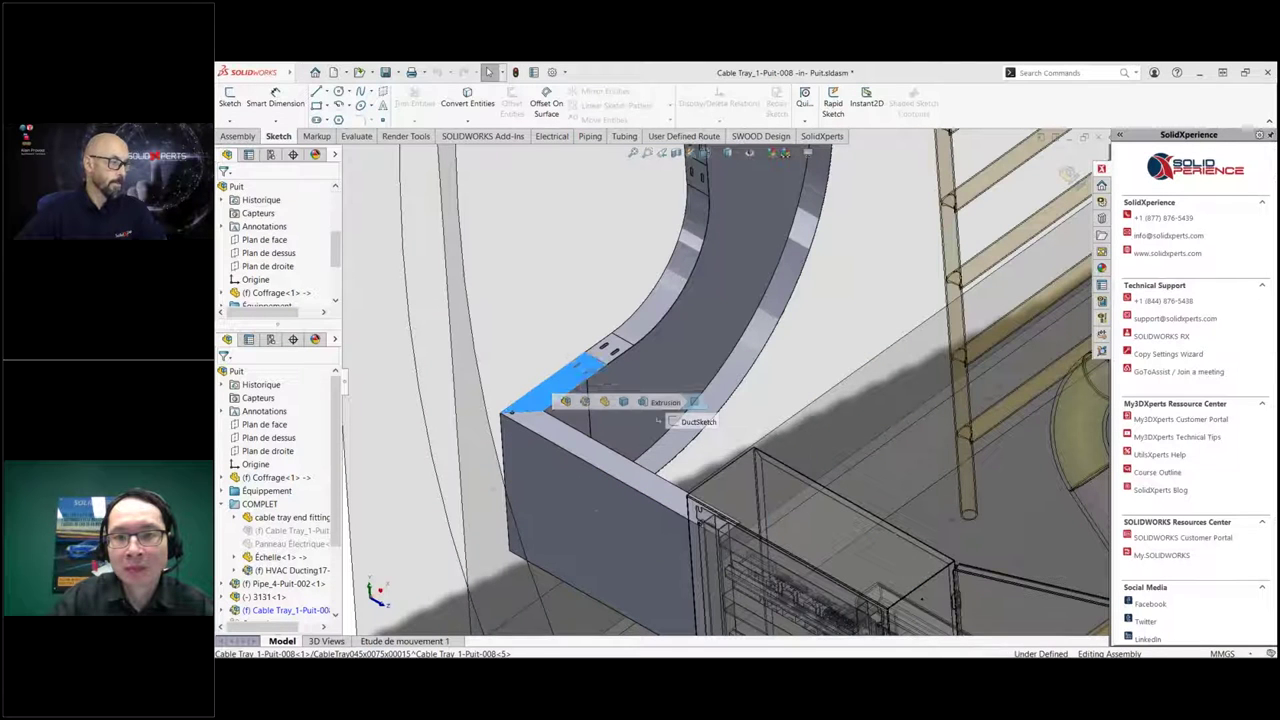
left_click(765, 286)
scroll(733, 478, "down", 1)
scroll(733, 478, "down", 2)
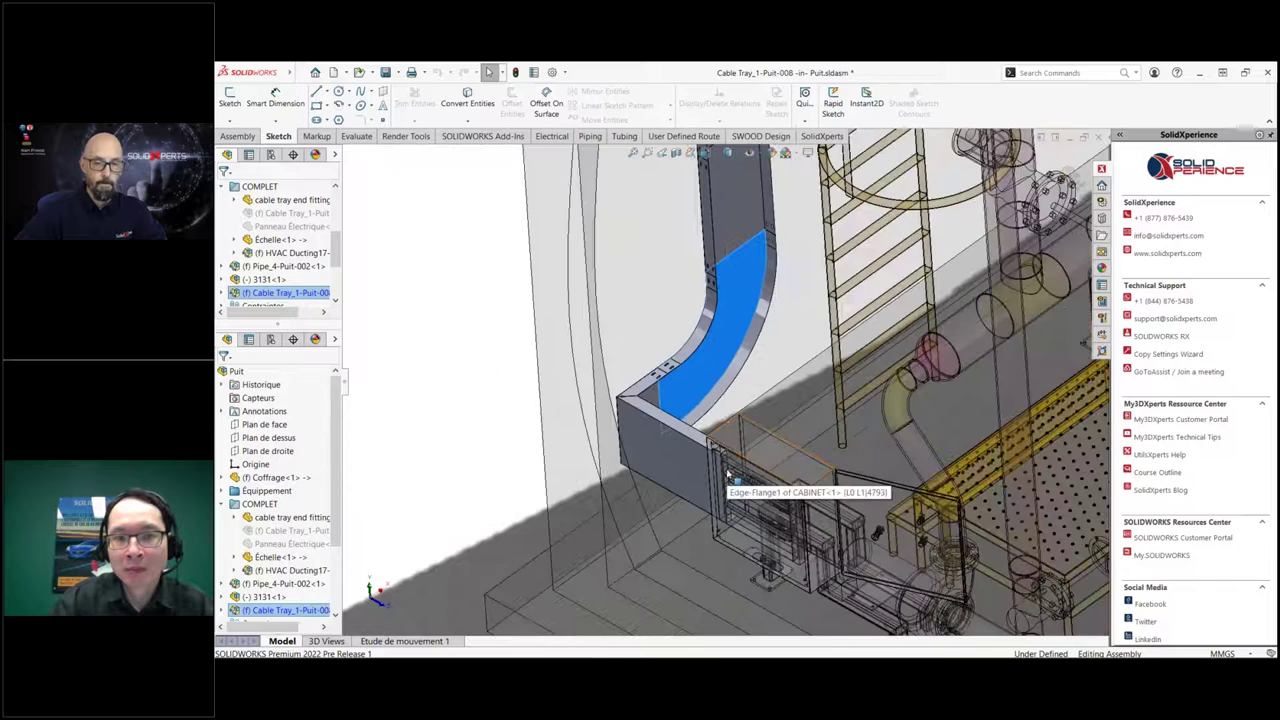
left_click(474, 398)
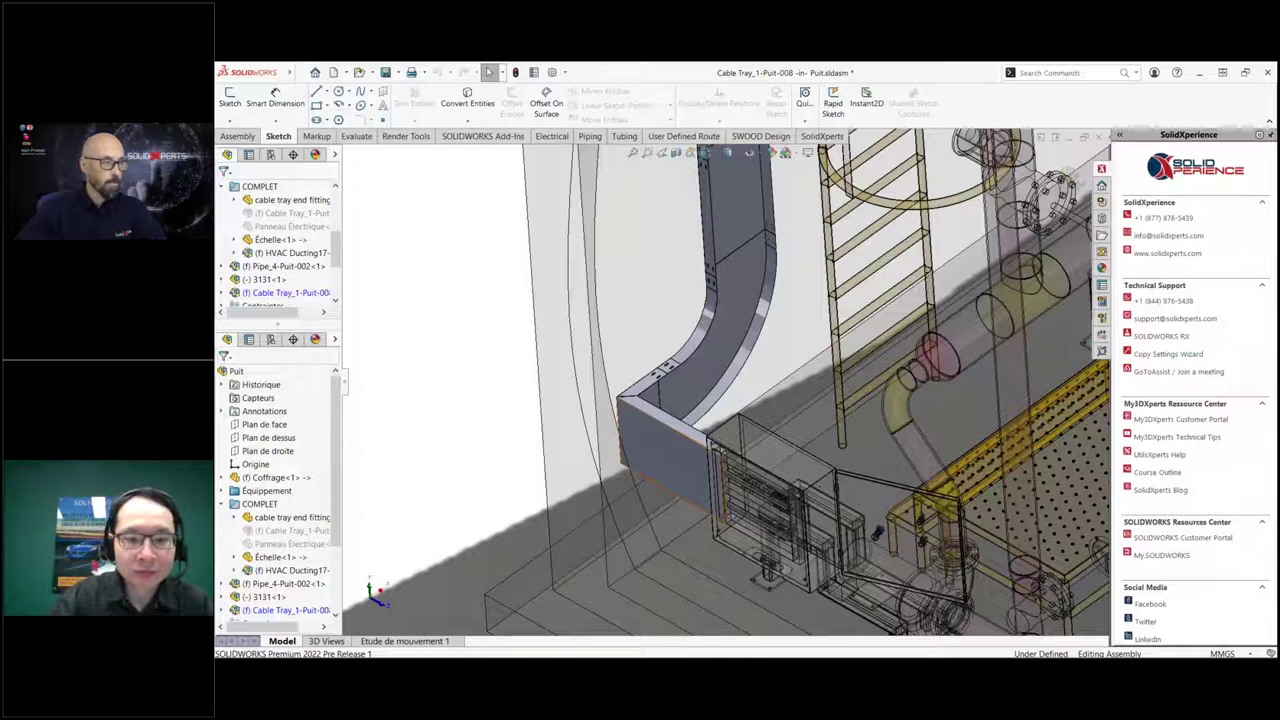
Open the cable tray section that meets the electrical cabinet as a separate part and frame it in view.
left_click(680, 440)
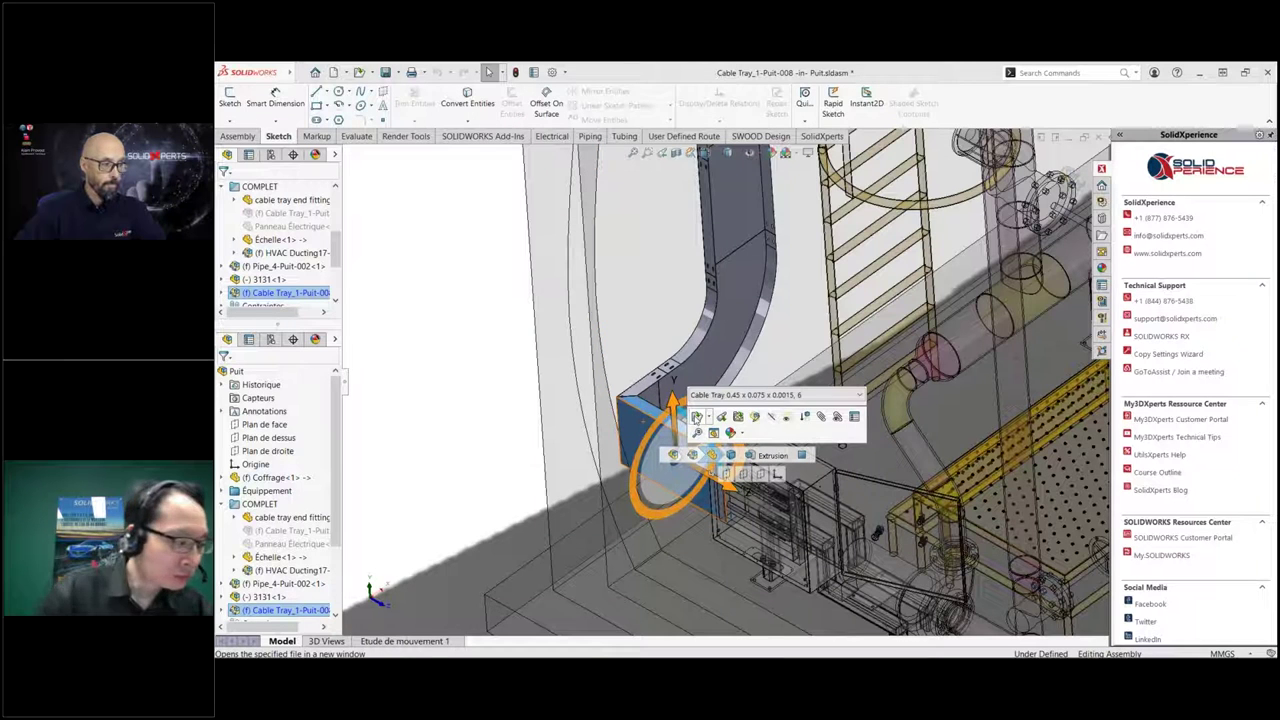
left_click(697, 416)
left_click(806, 380)
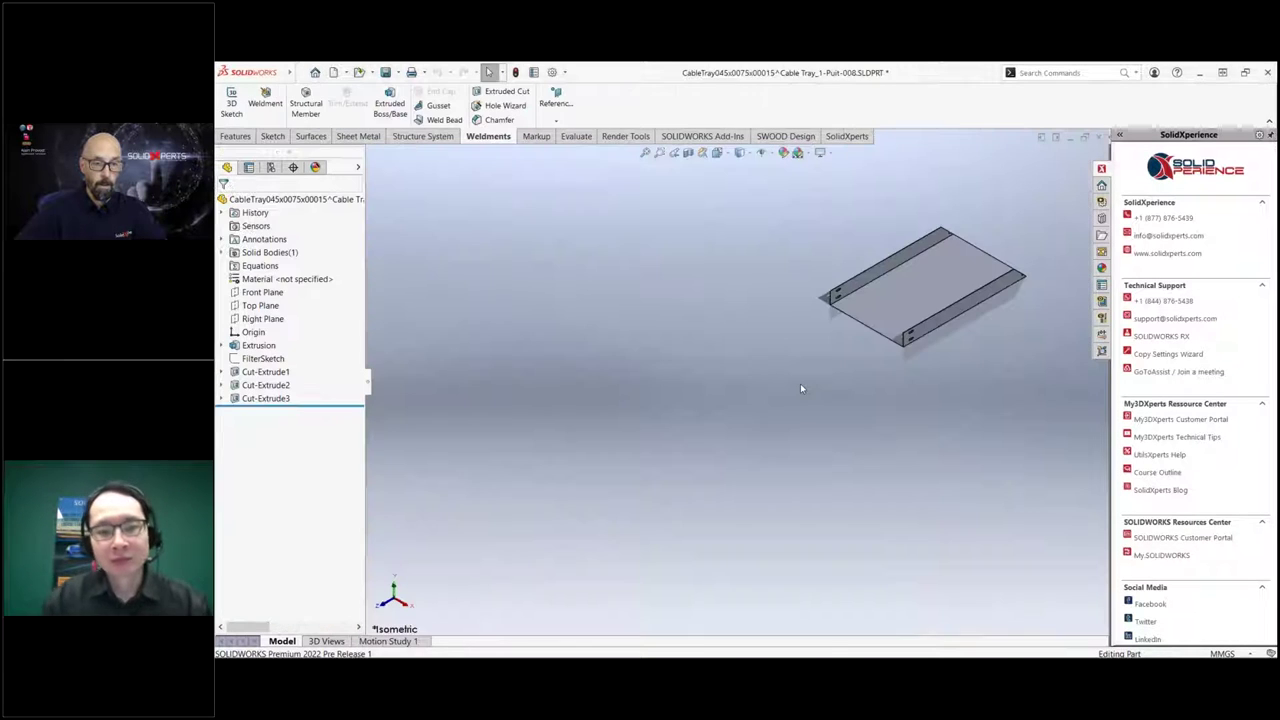
key("f")
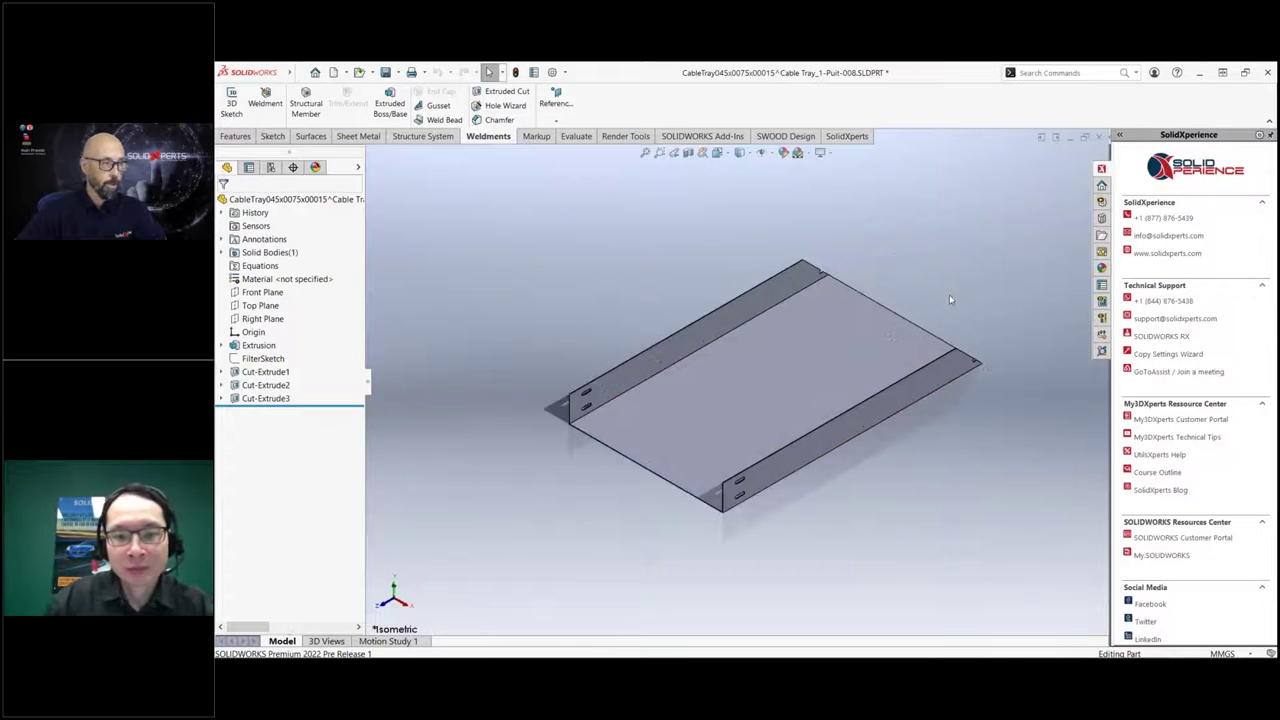
middle_click_drag(943, 308, 920, 271)
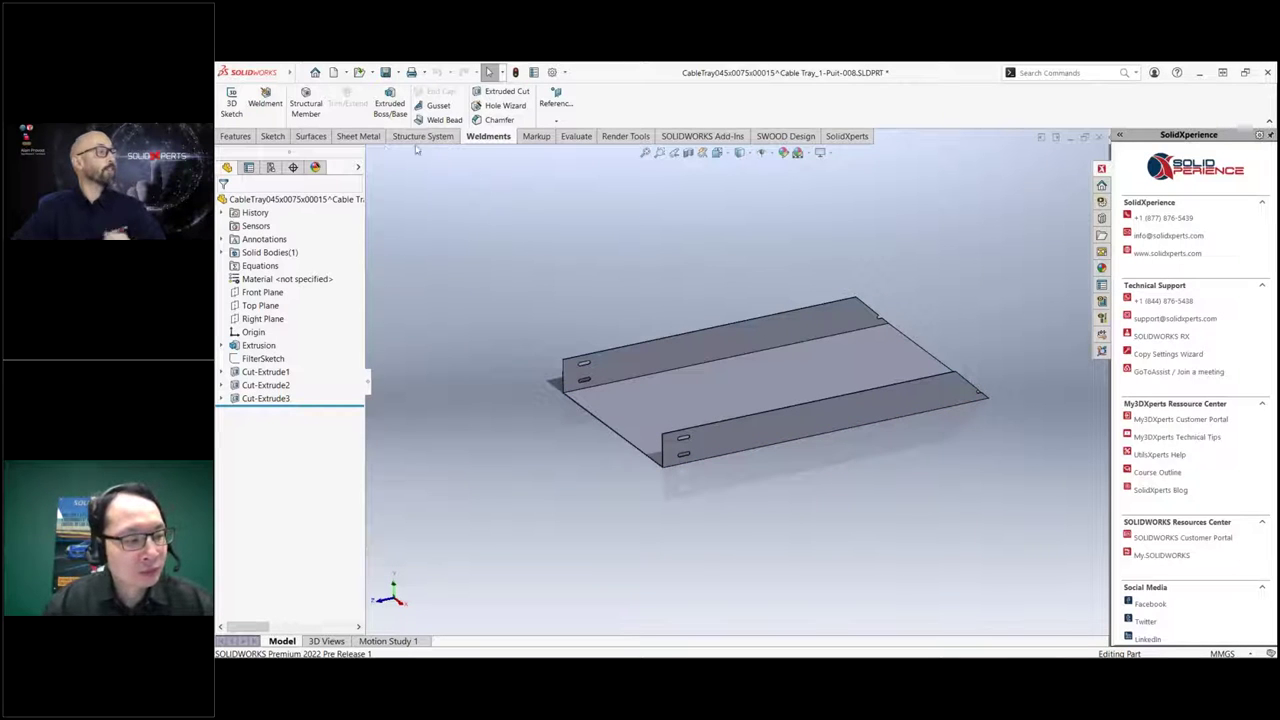
Insert sheet metal bends in the tray section, using its bottom face as the fixed face and a 3 mm bend radius.
left_click(362, 138)
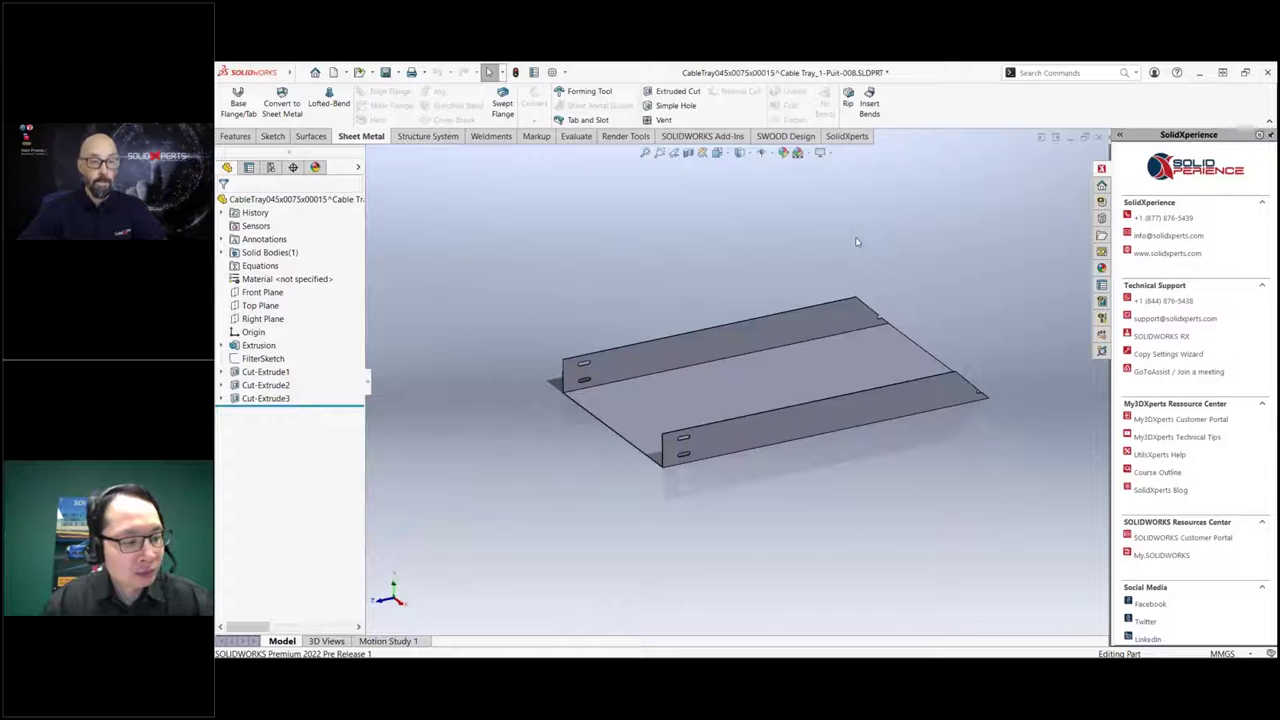
left_click(869, 104)
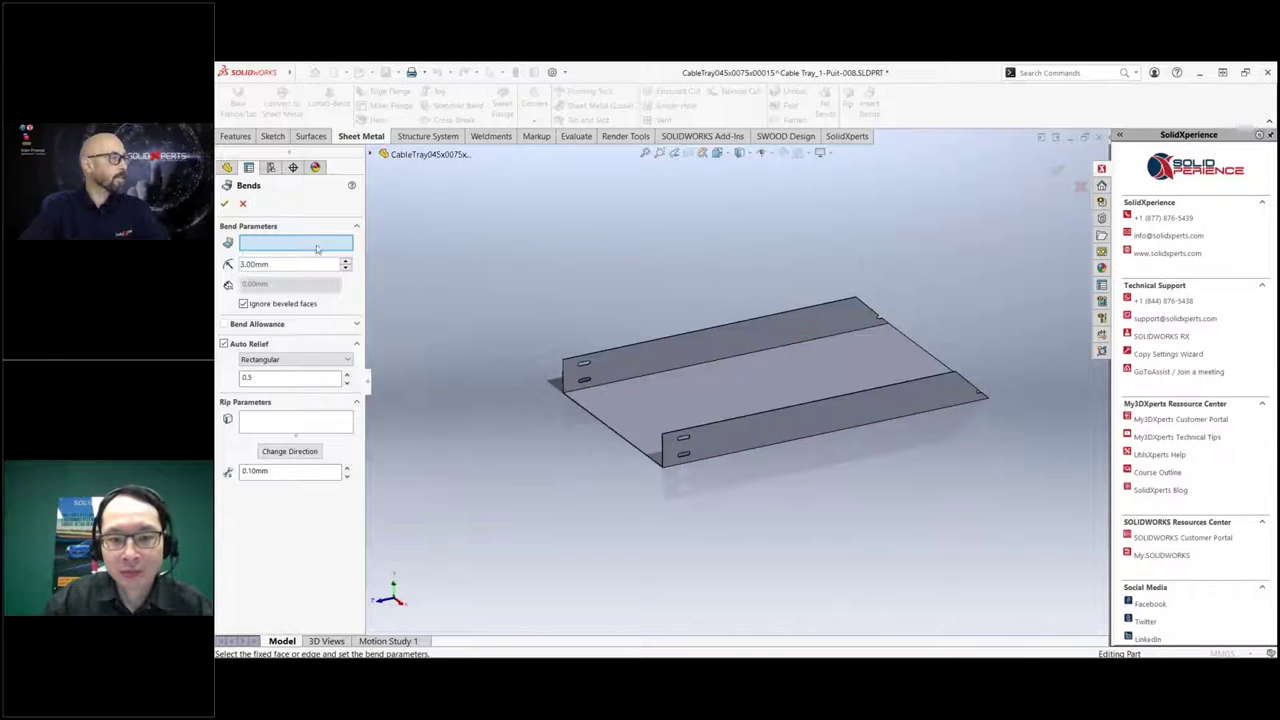
left_click(671, 399)
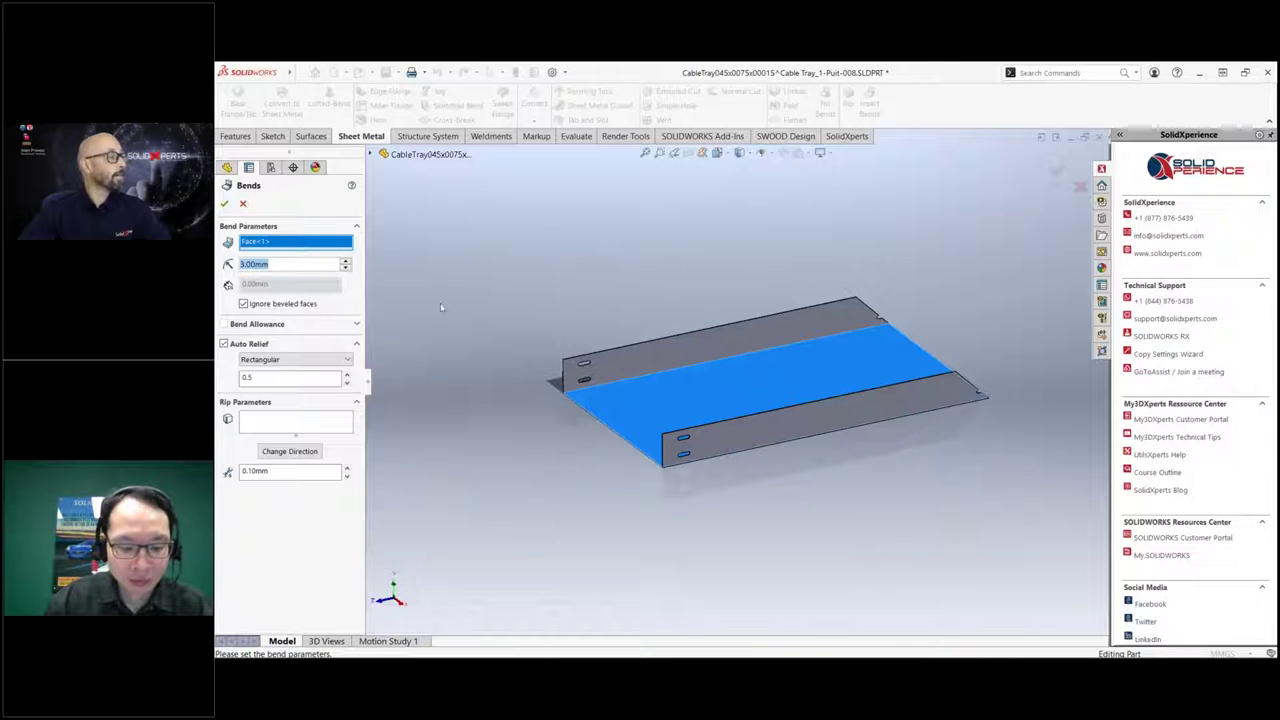
left_click(224, 204)
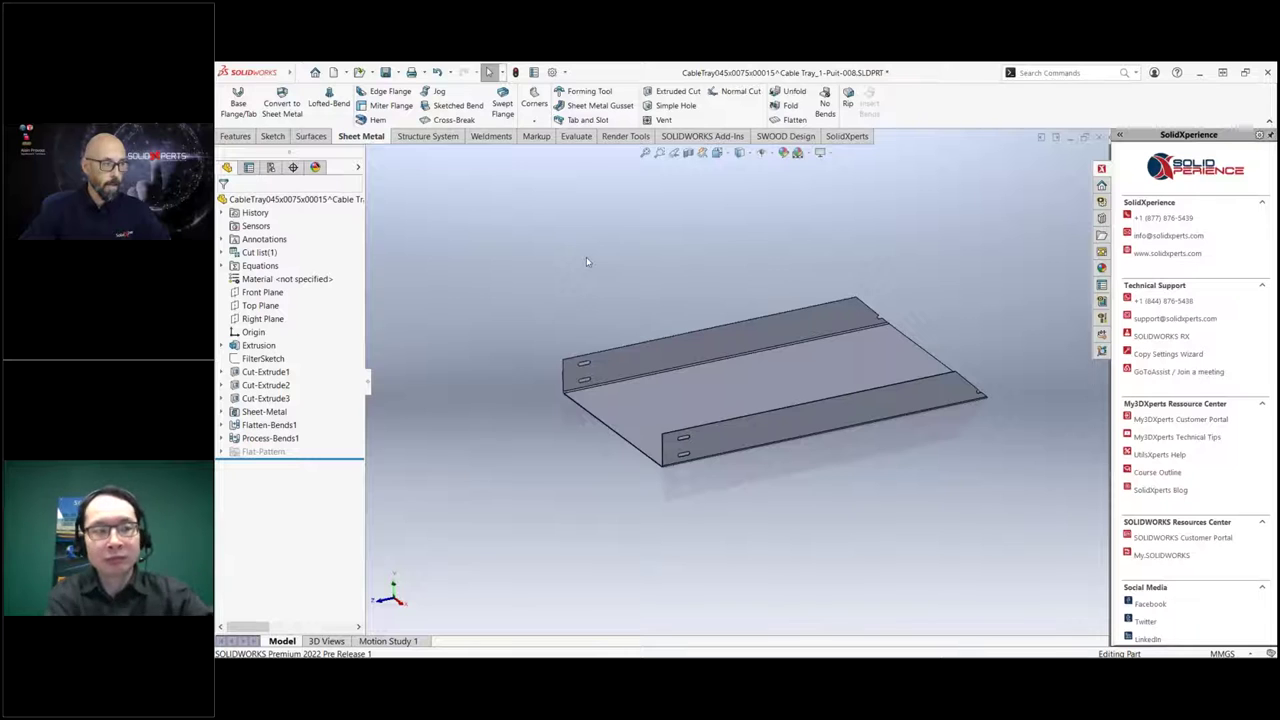
Flatten the tray section and try to export its face as a single DXF file to the Bureau folder.
left_click(790, 119)
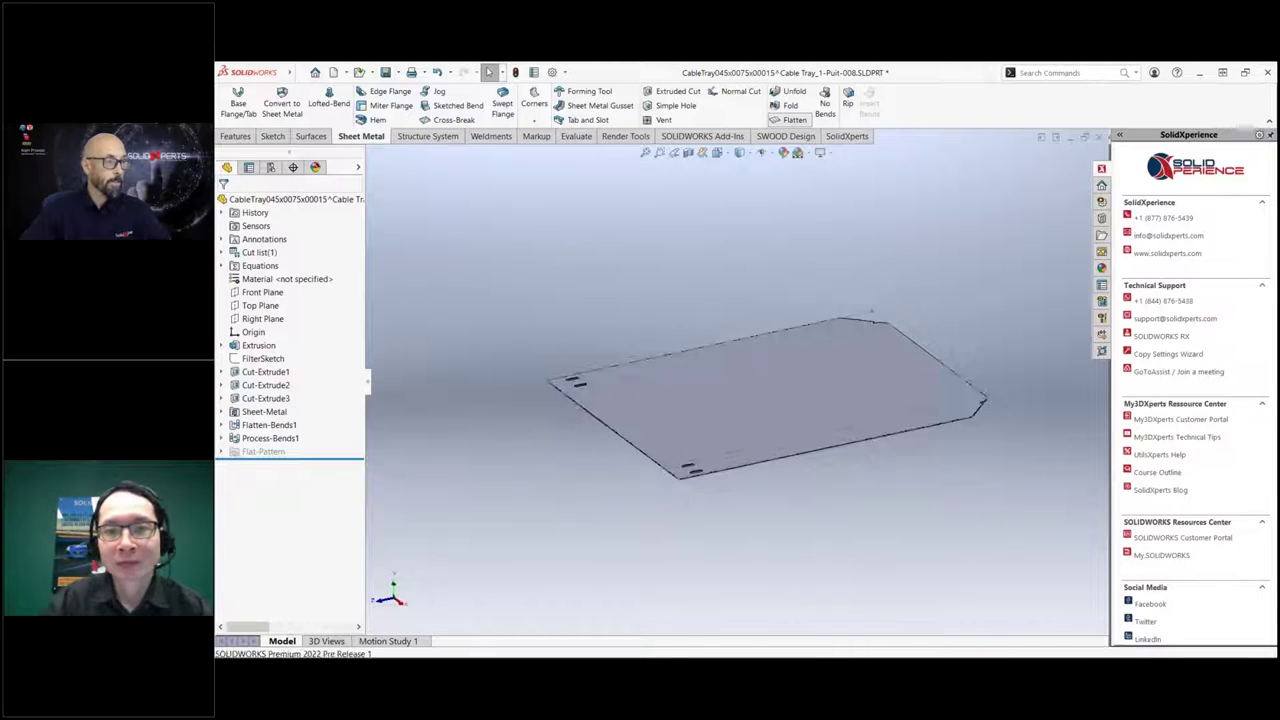
middle_click_drag(640, 300, 648, 350)
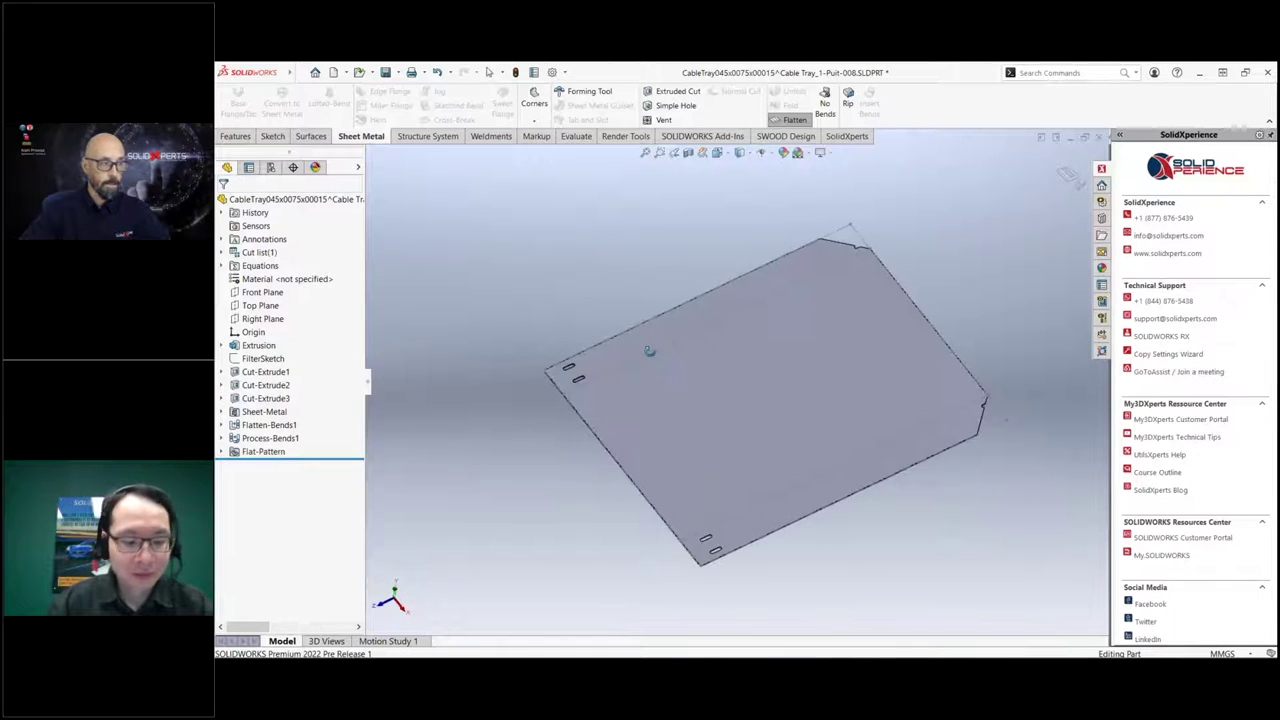
right_click(680, 376)
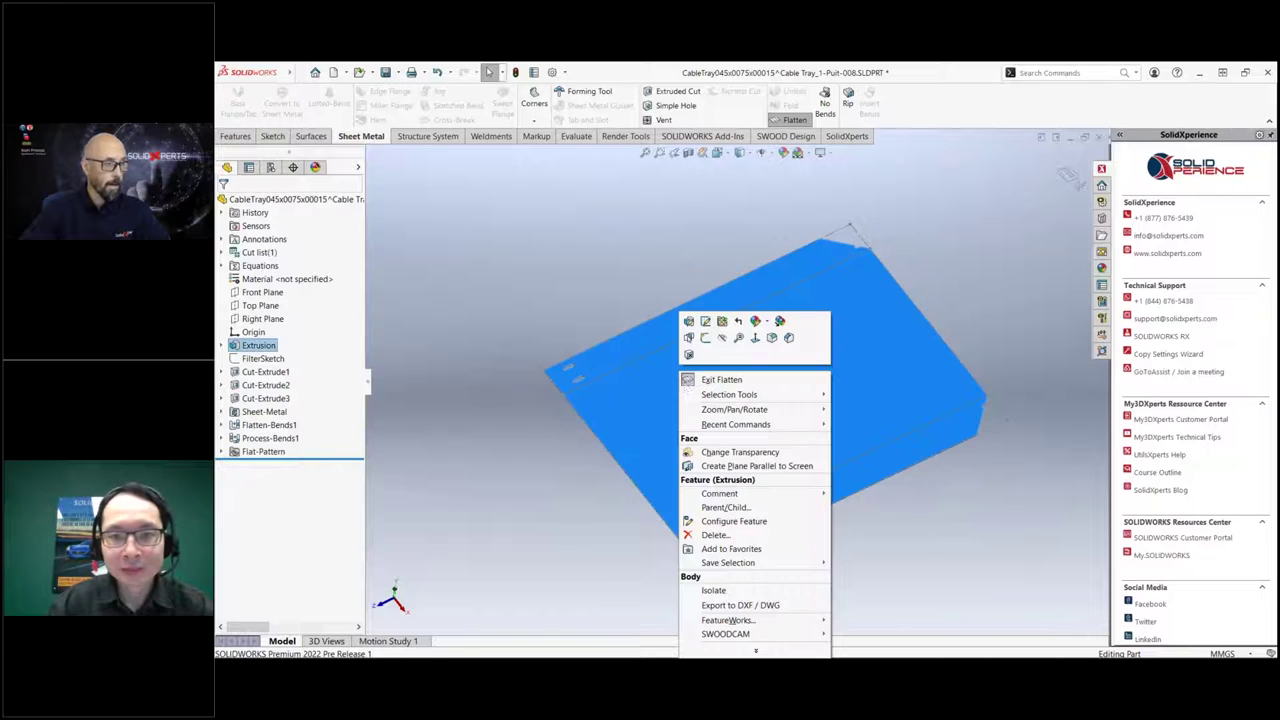
left_click(752, 606)
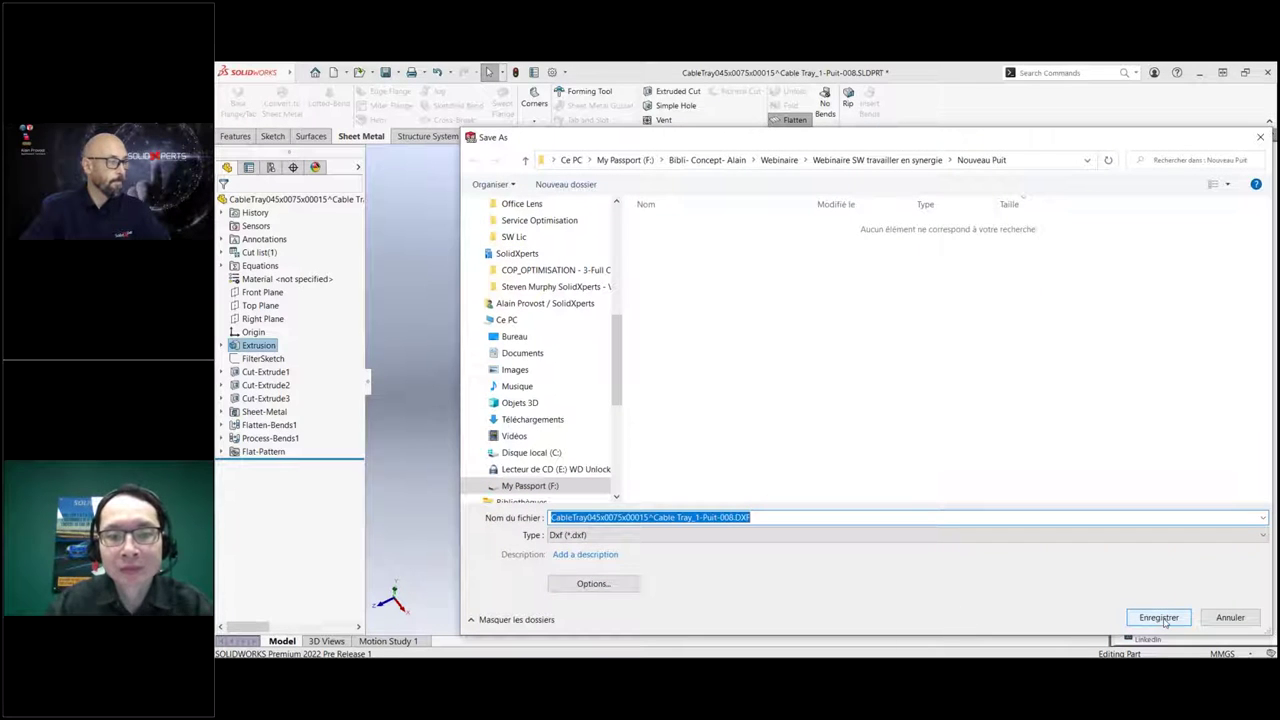
left_click(515, 336)
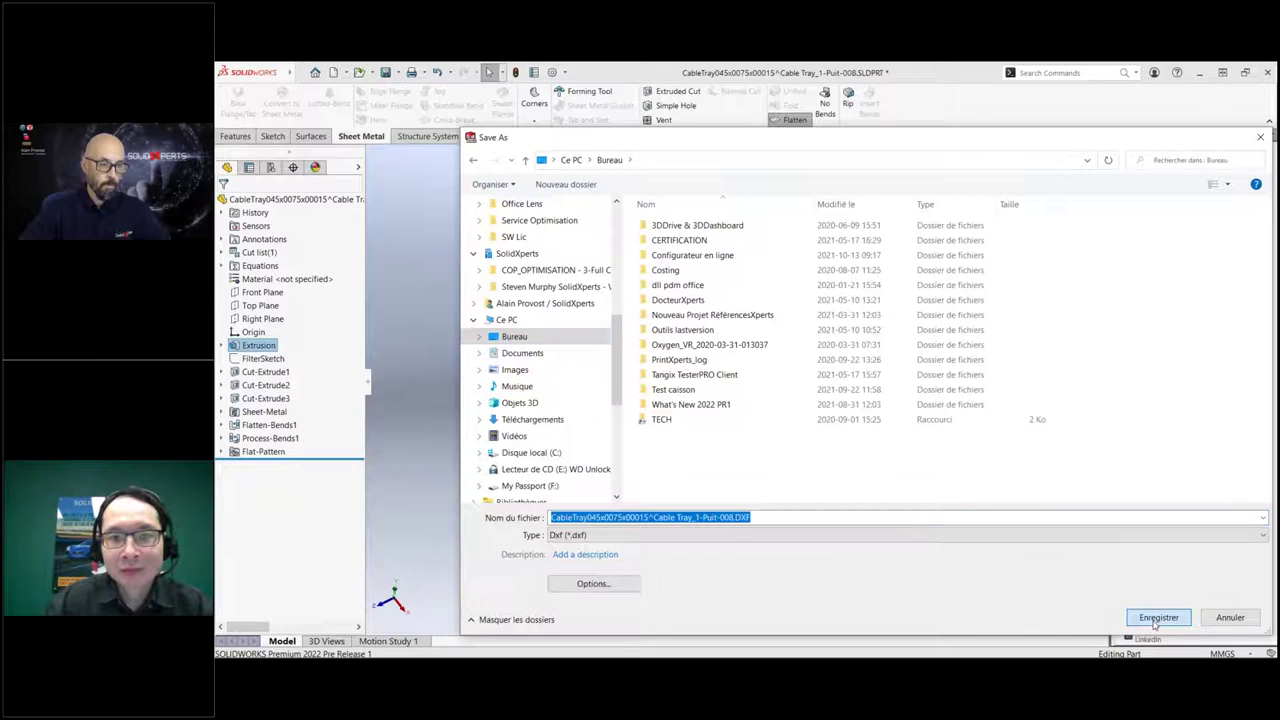
left_click(1157, 617)
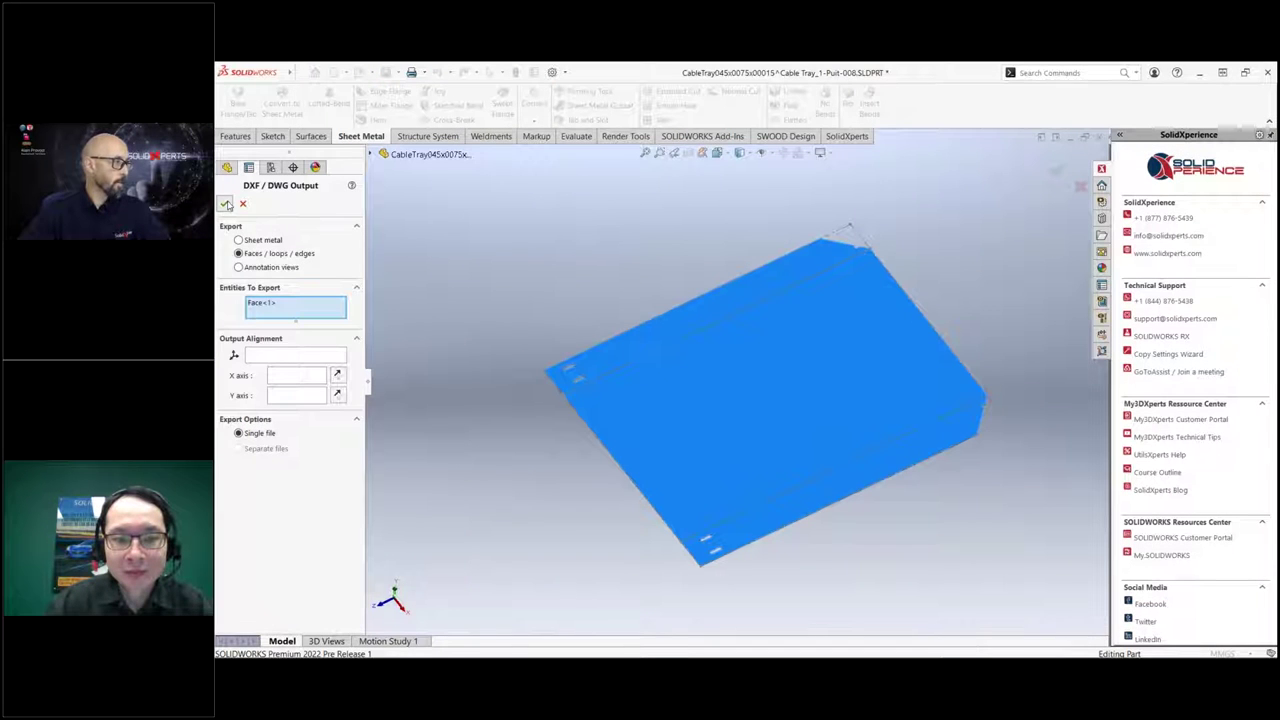
key("Return")
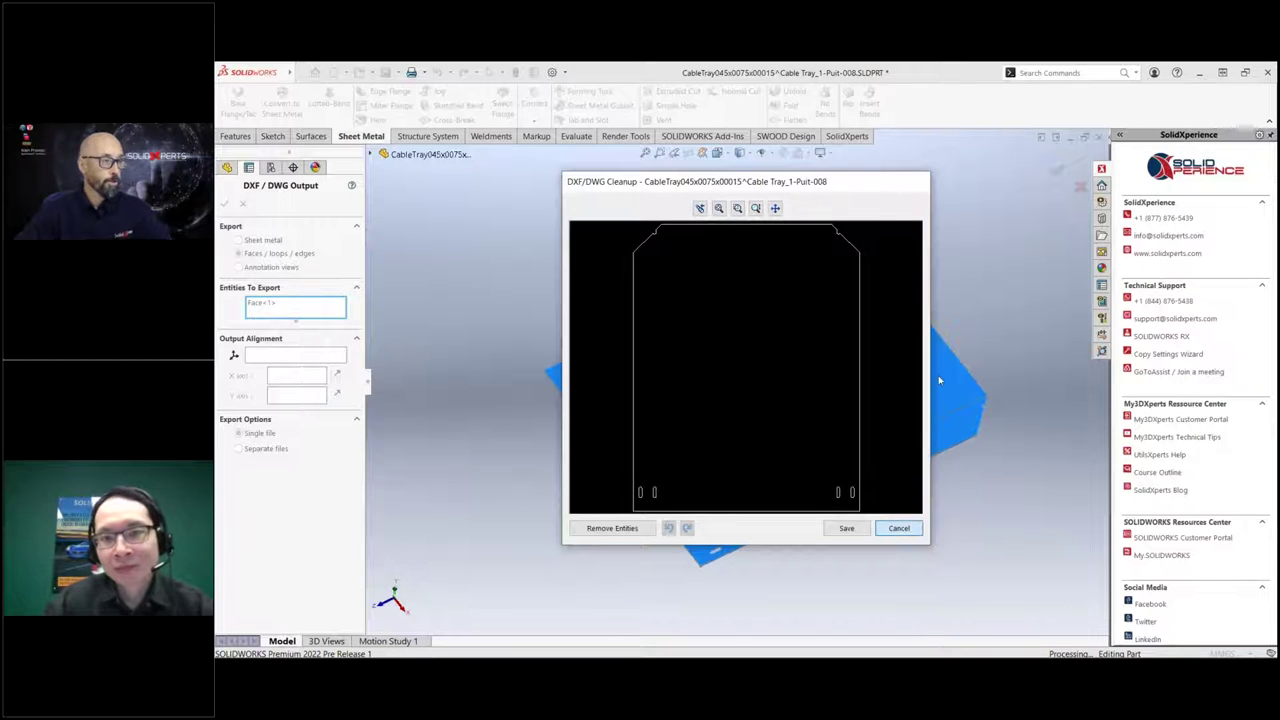
left_click(243, 204)
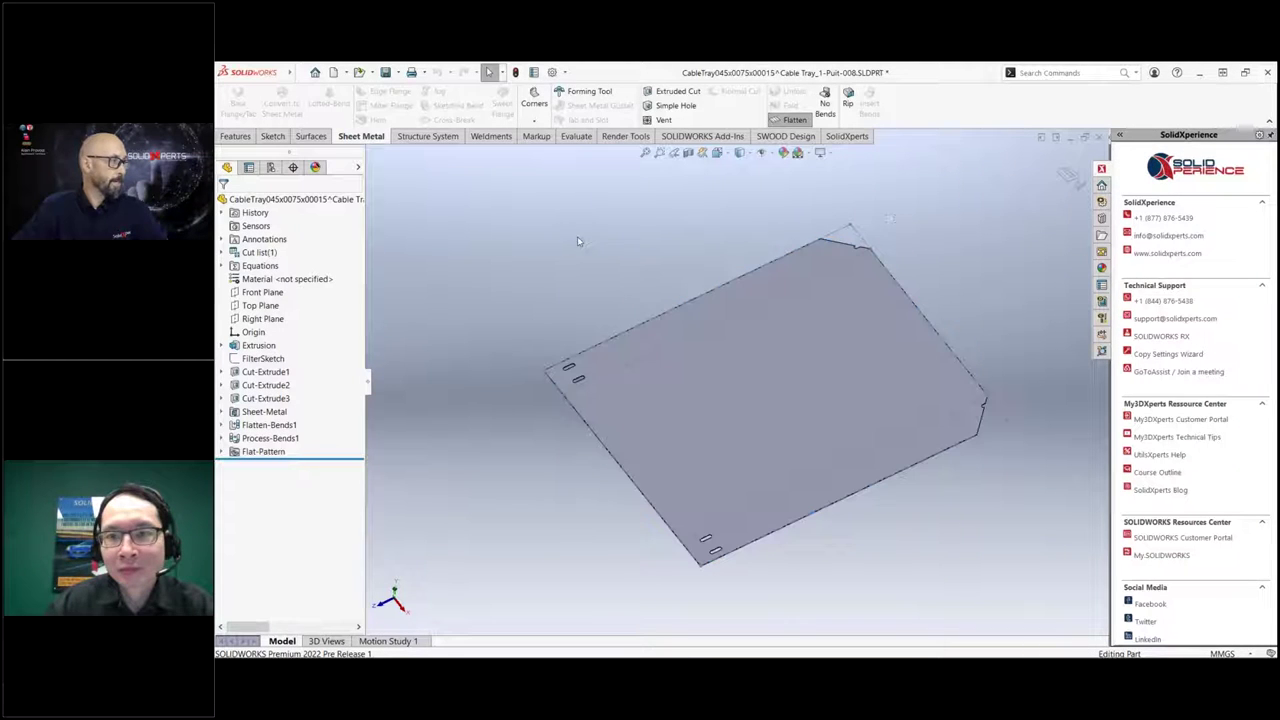
left_click(1066, 174)
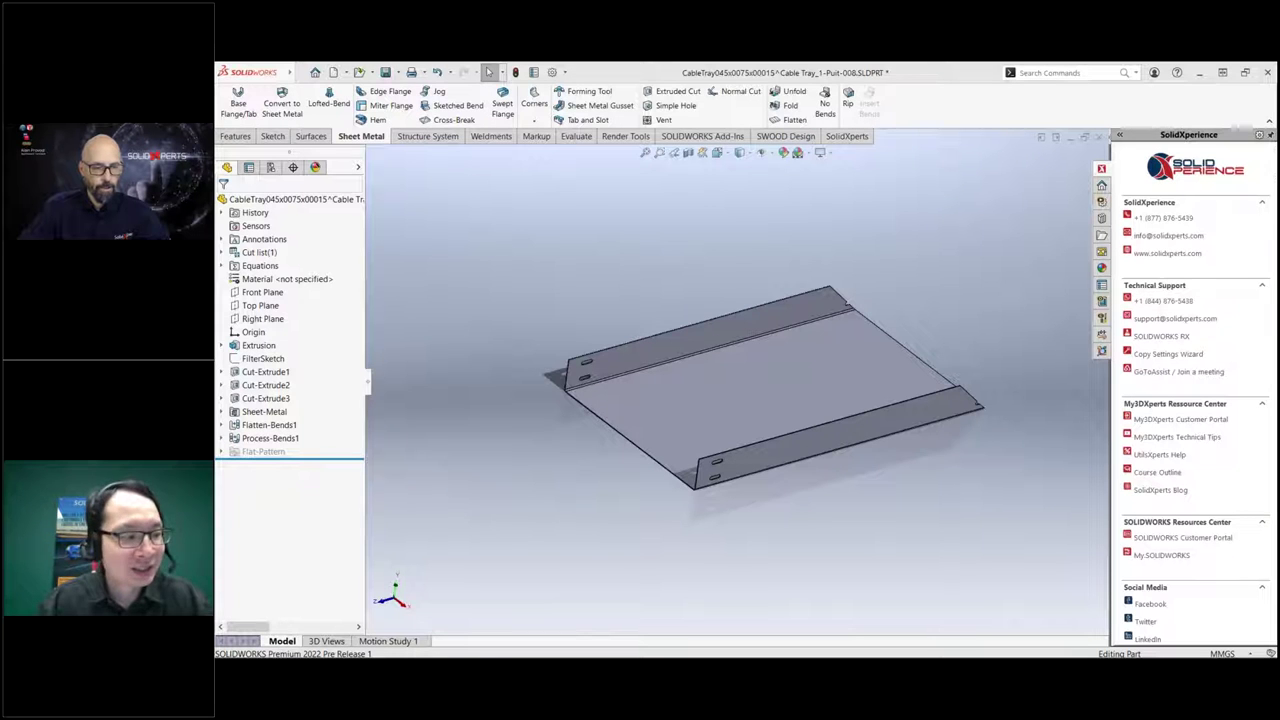
Switch to the webinar slide show.
key("alt+Tab")
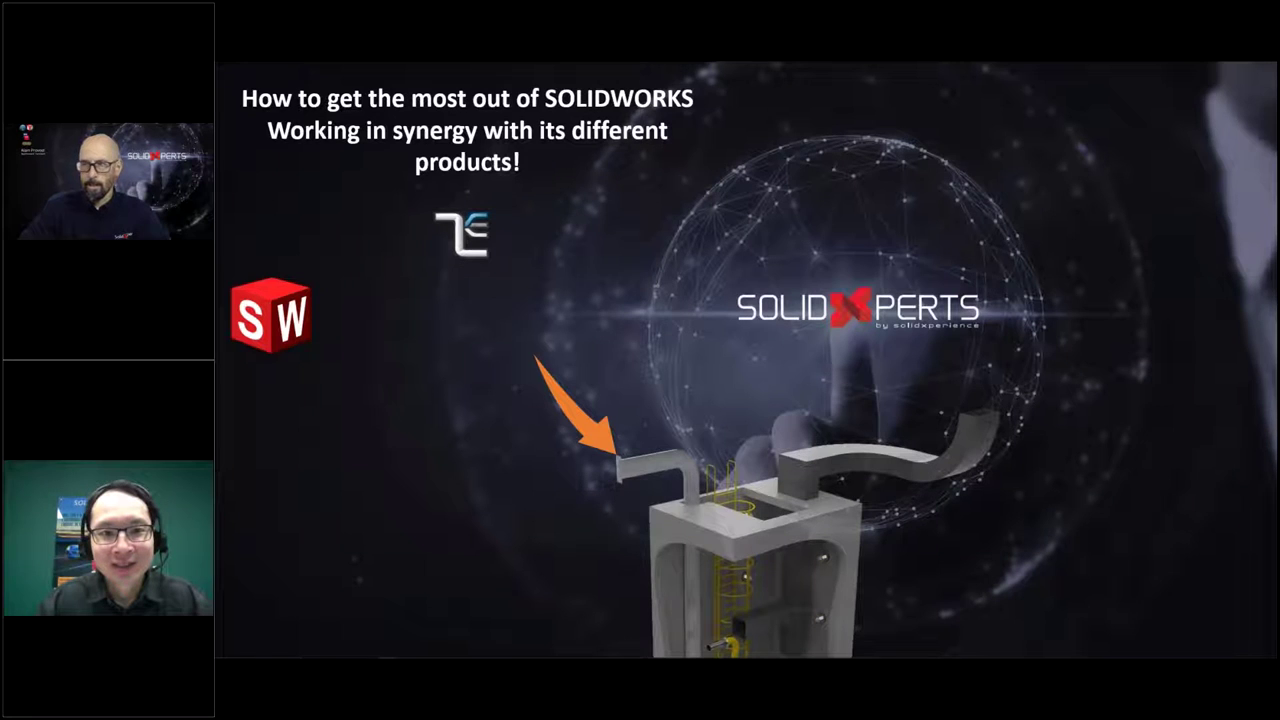
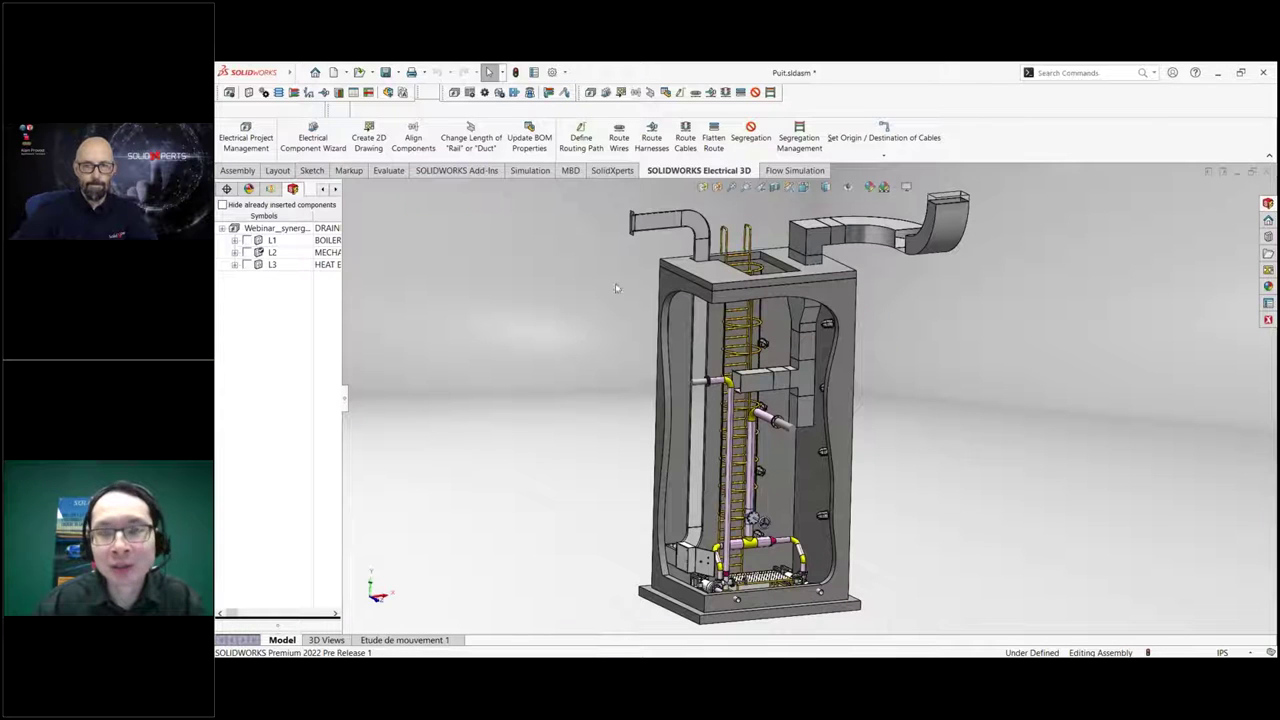
Examine the components mounted inside the open electrical cabinet at the base of the well.
middle_click_drag(752, 462, 633, 472)
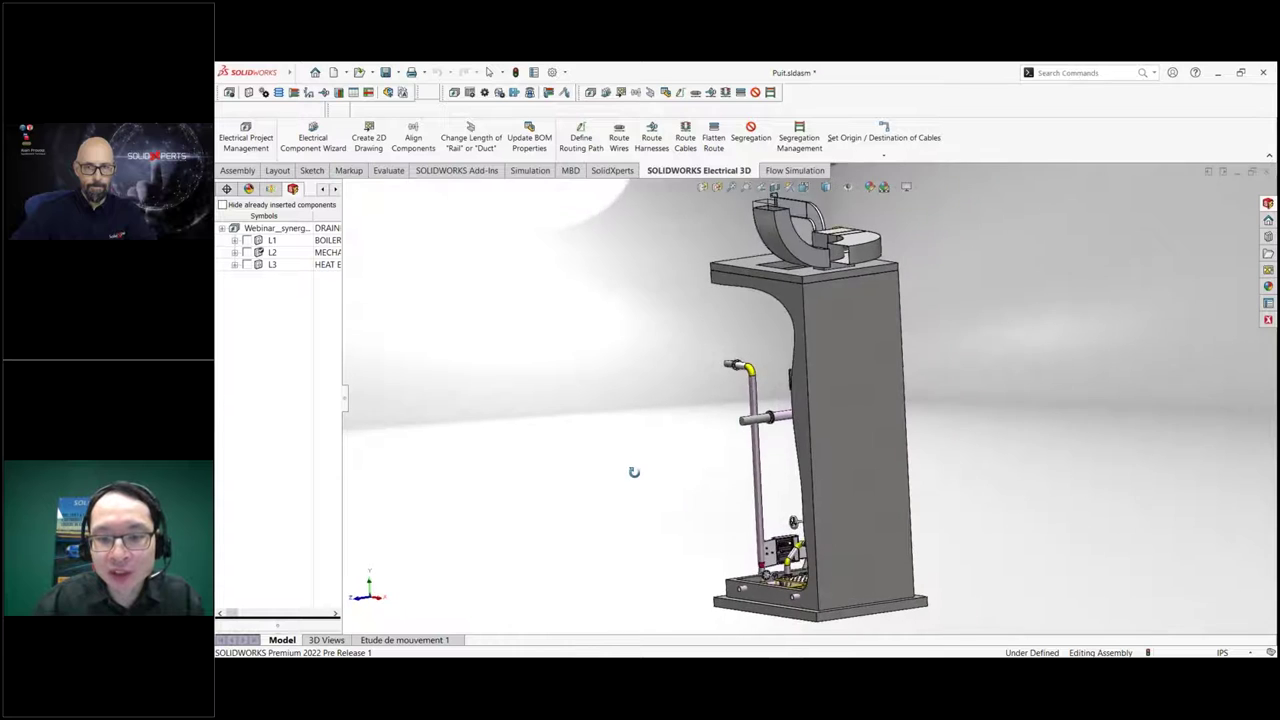
scroll(822, 480, "down", 6)
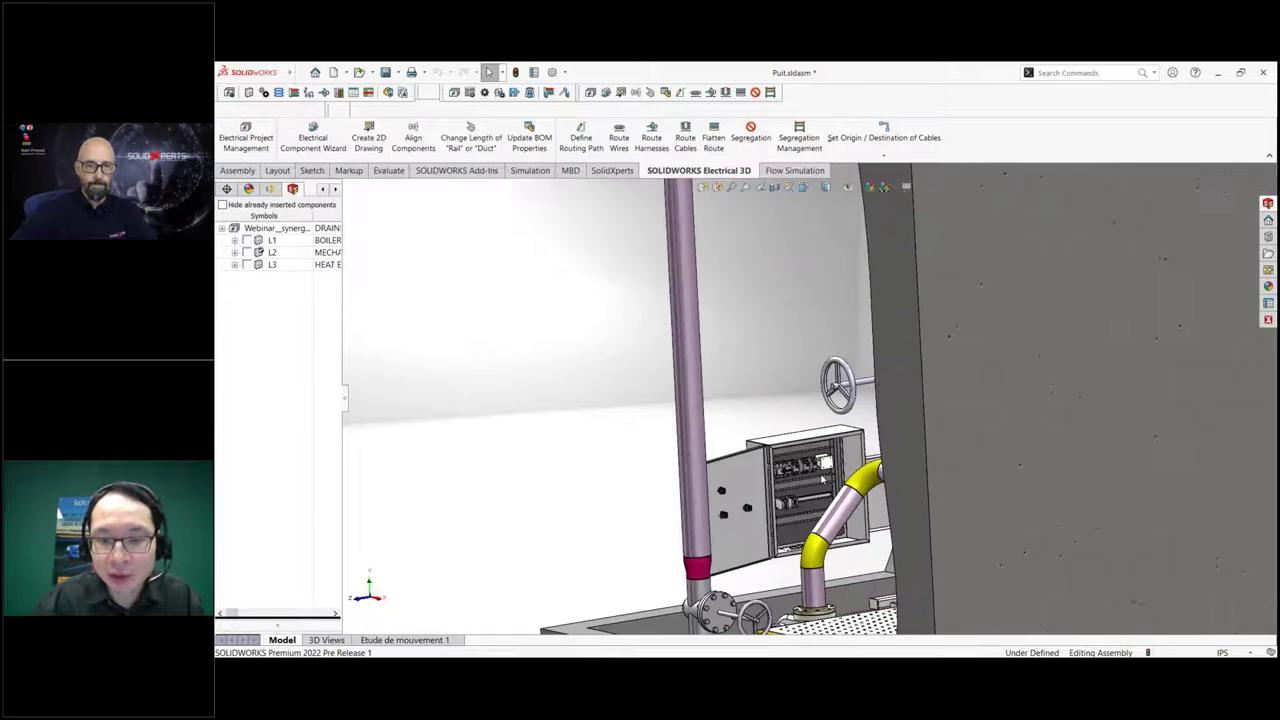
scroll(822, 480, "down", 5)
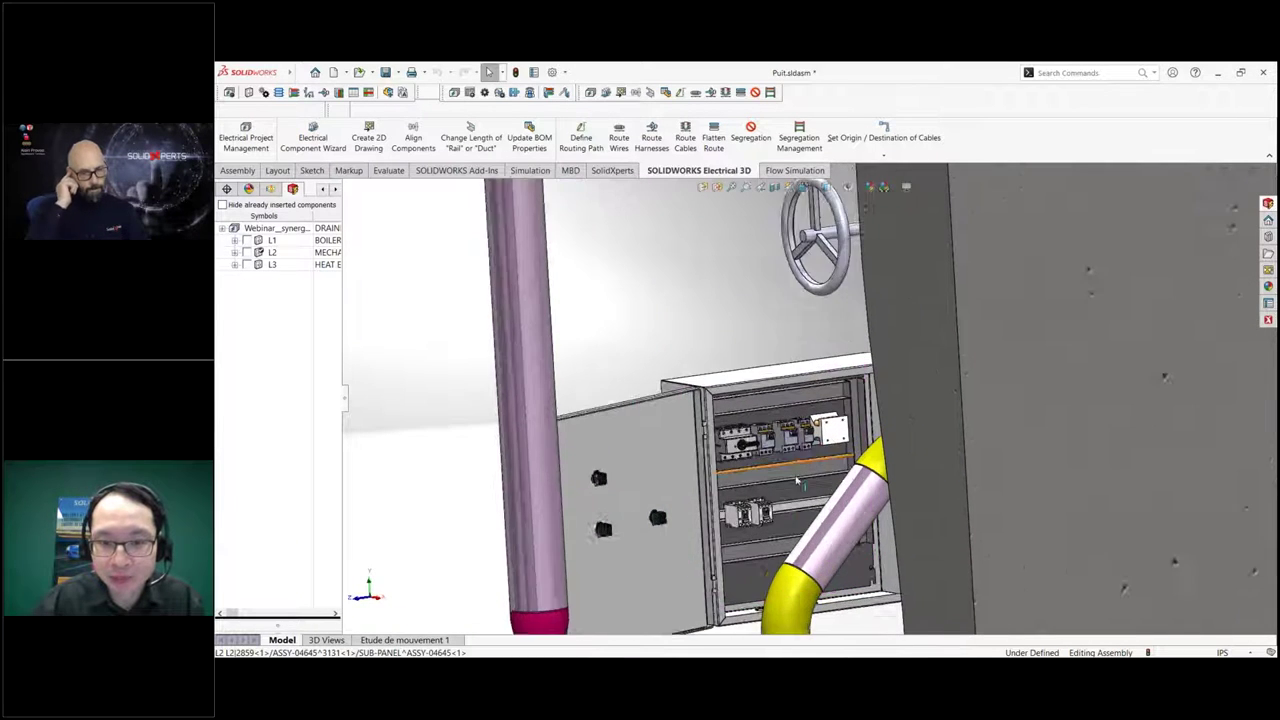
Review the 04 Power schematic from the project's ELECTRICAL book and close its preview.
scroll(797, 483, "down", 5)
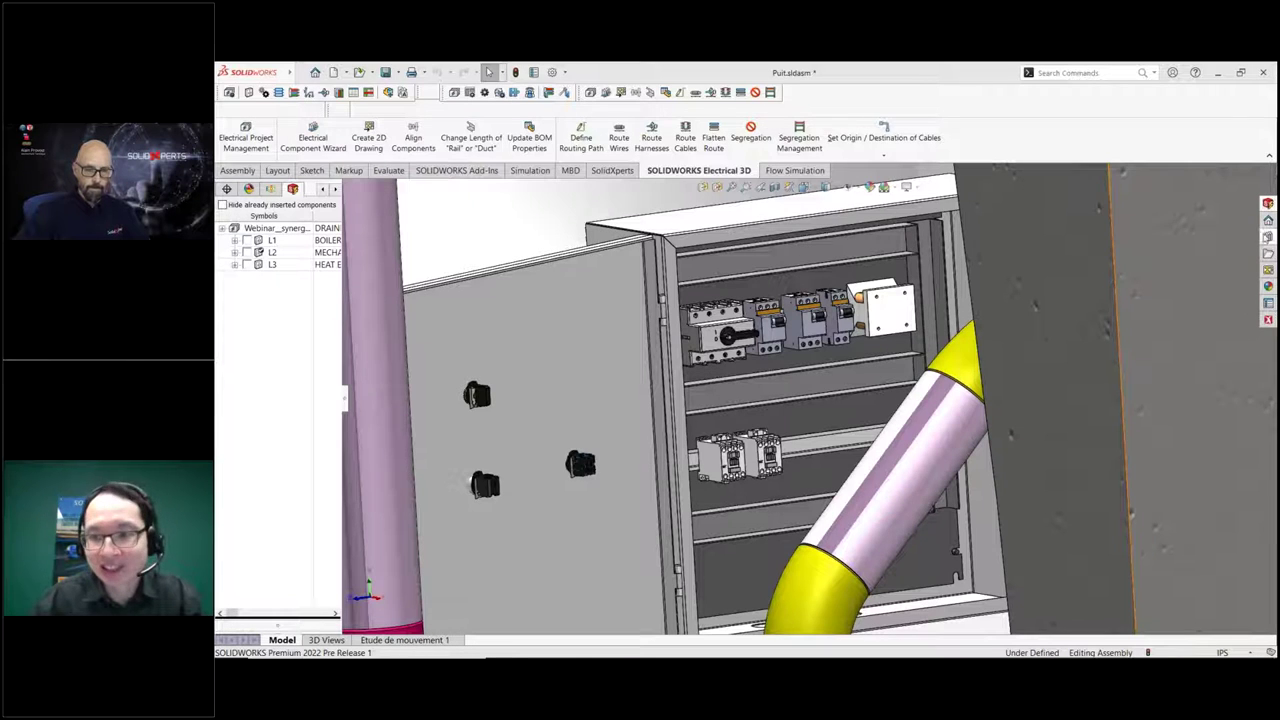
left_click(1268, 204)
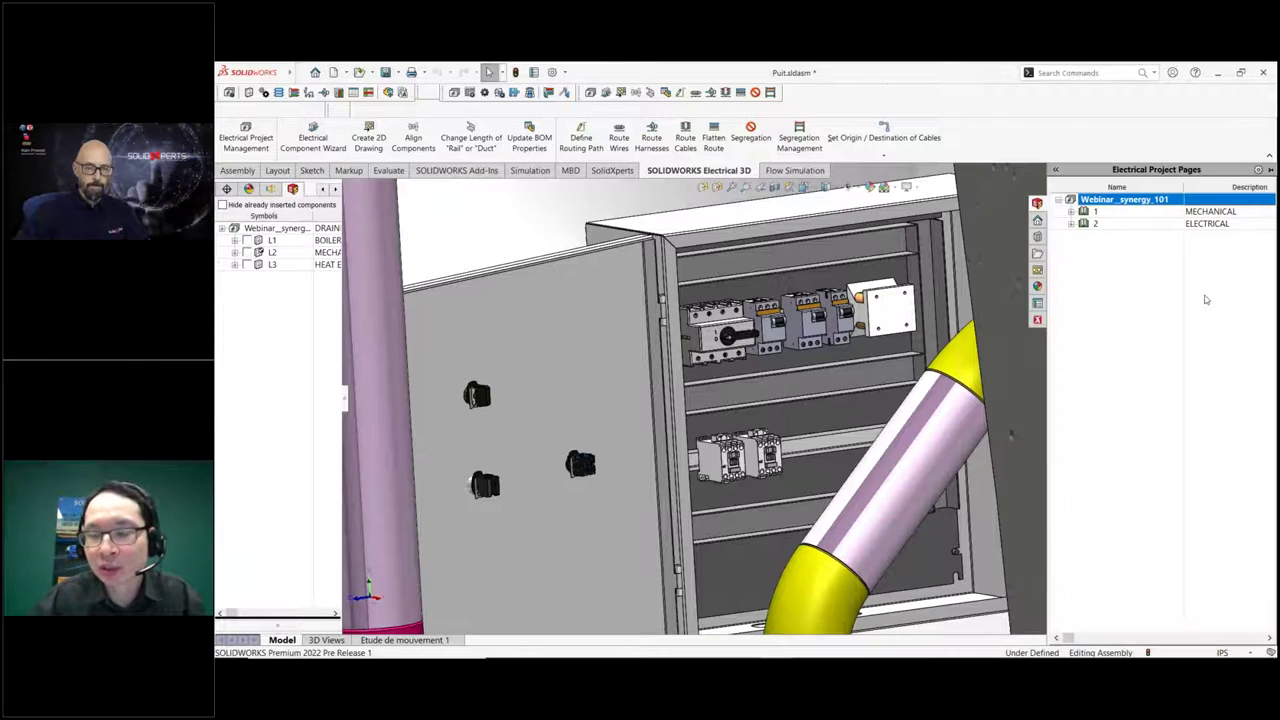
left_click(1072, 225)
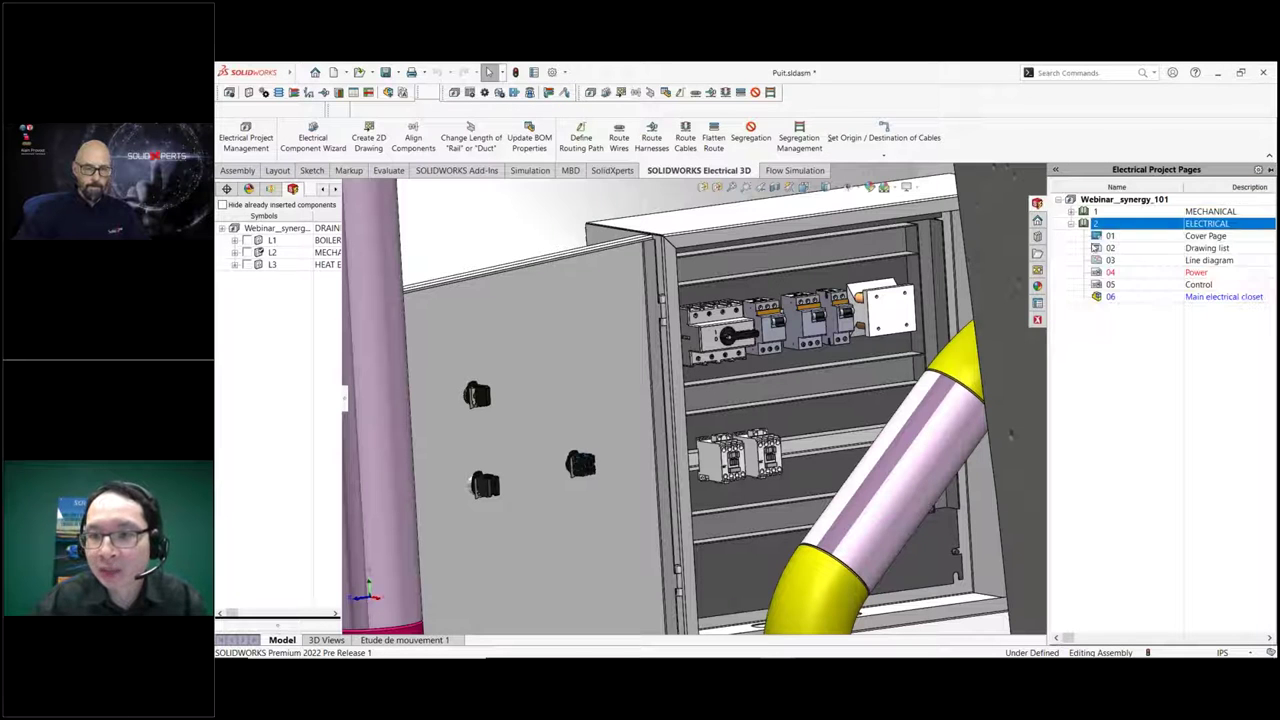
double_click(1136, 276)
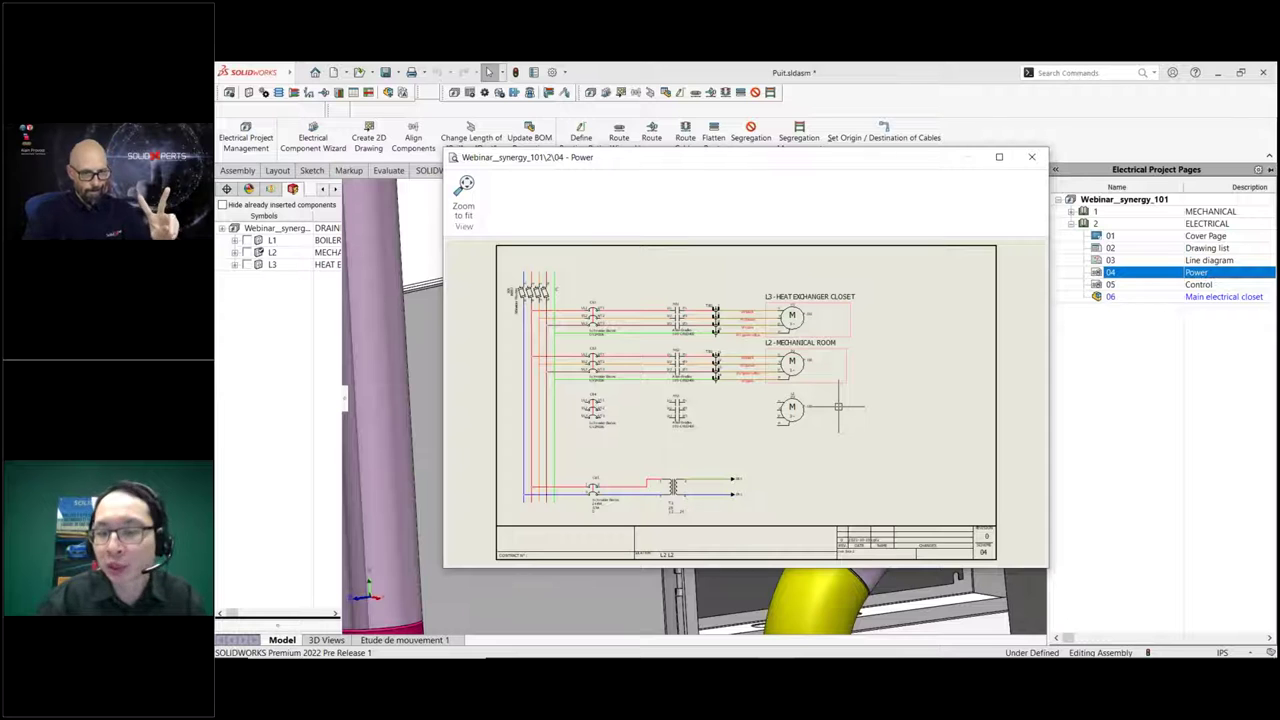
left_click(1032, 157)
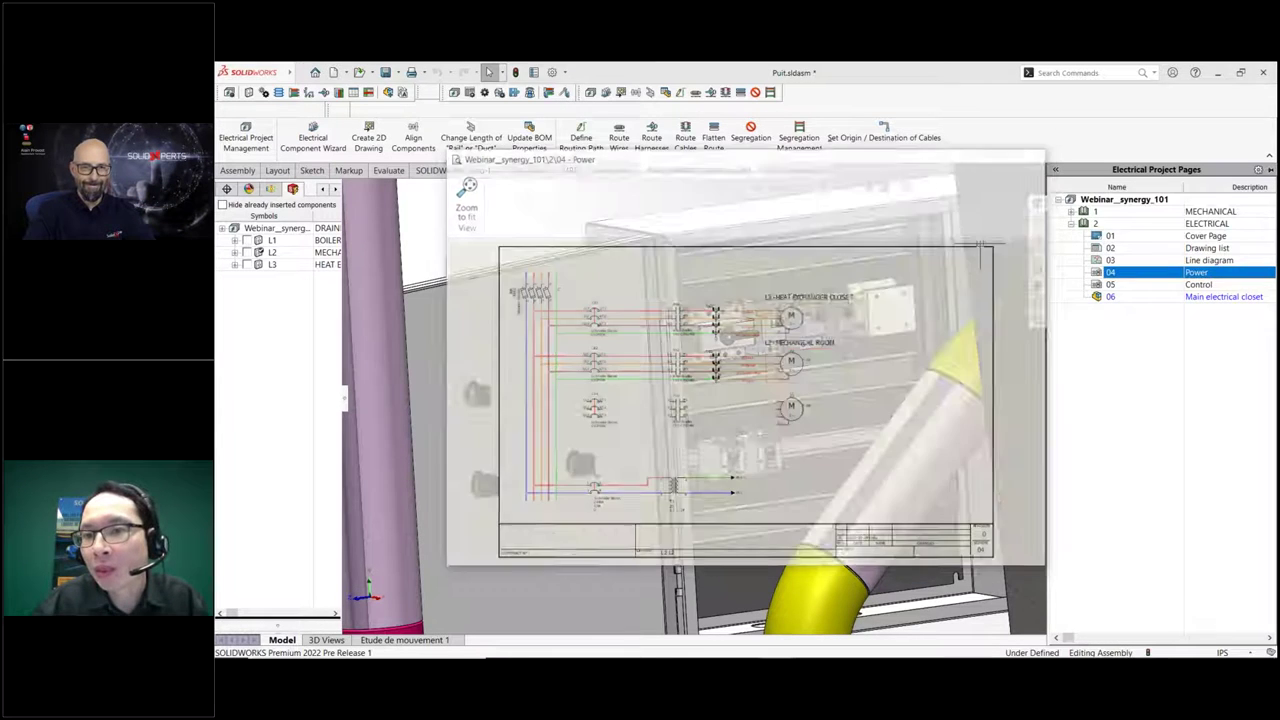
Open the 06 Main electrical closet assembly and view the inside of the cabinet up close.
left_click(1204, 297)
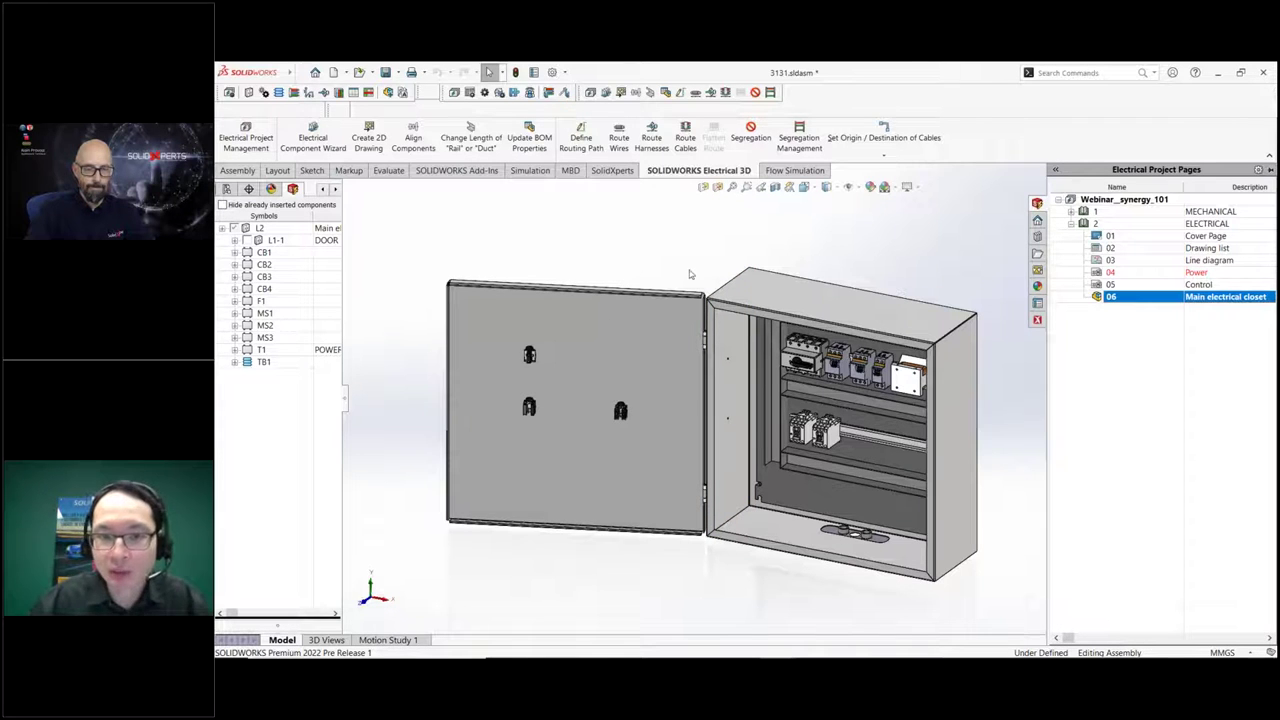
mouse_move(689, 274)
middle_mouse_down()
mouse_move(804, 393)
mouse_move(700, 256)
middle_mouse_up()
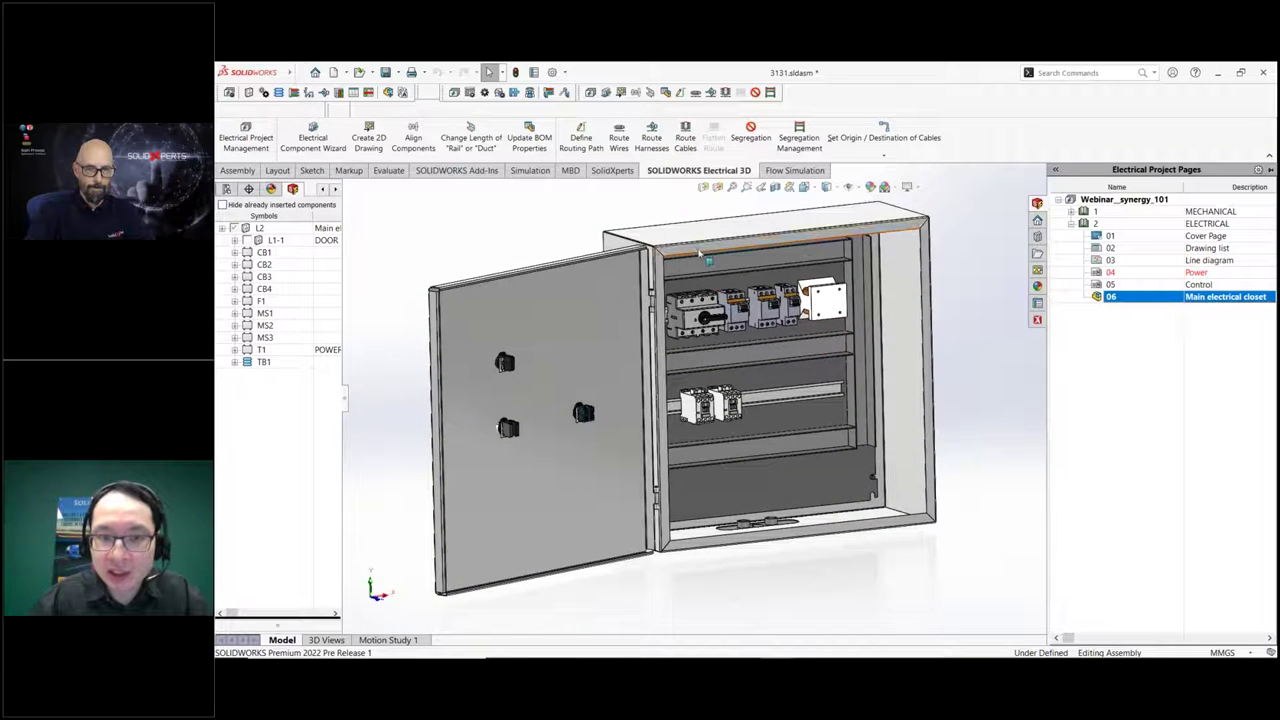
scroll(700, 256, "down", 4)
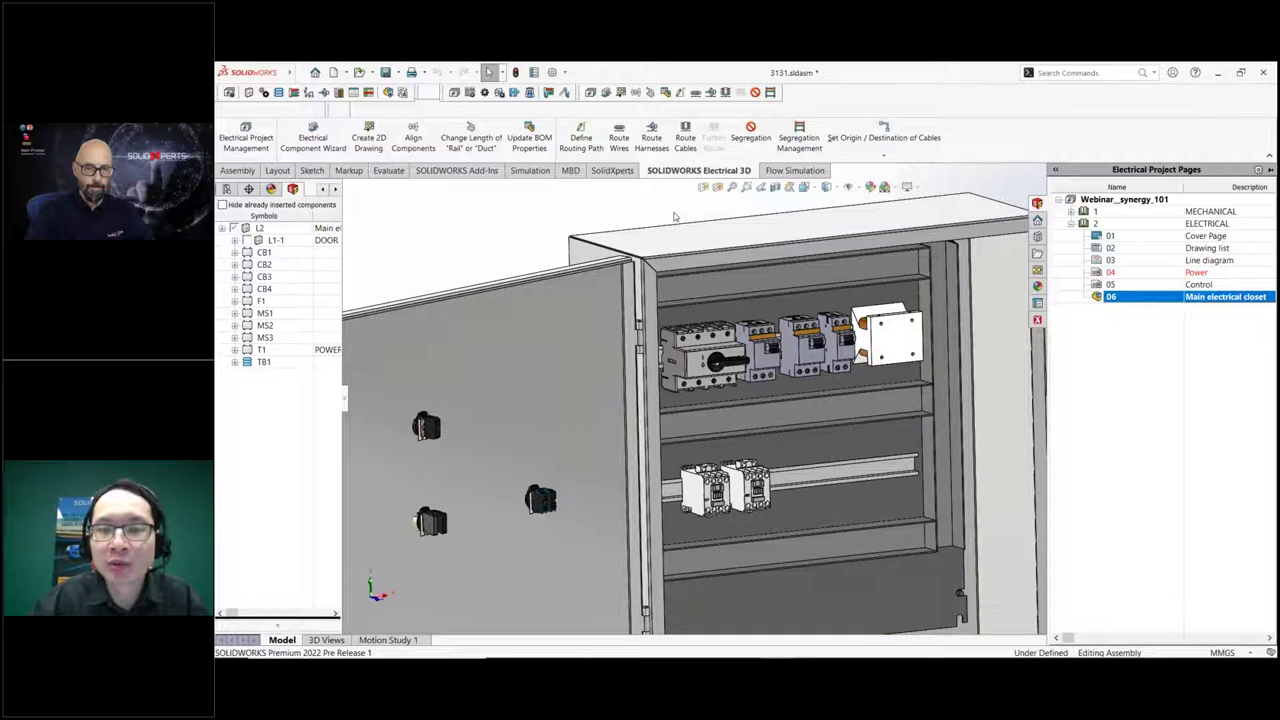
Route the wires of all components in the closet as a SOLIDWORKS Route using splines.
left_click(619, 140)
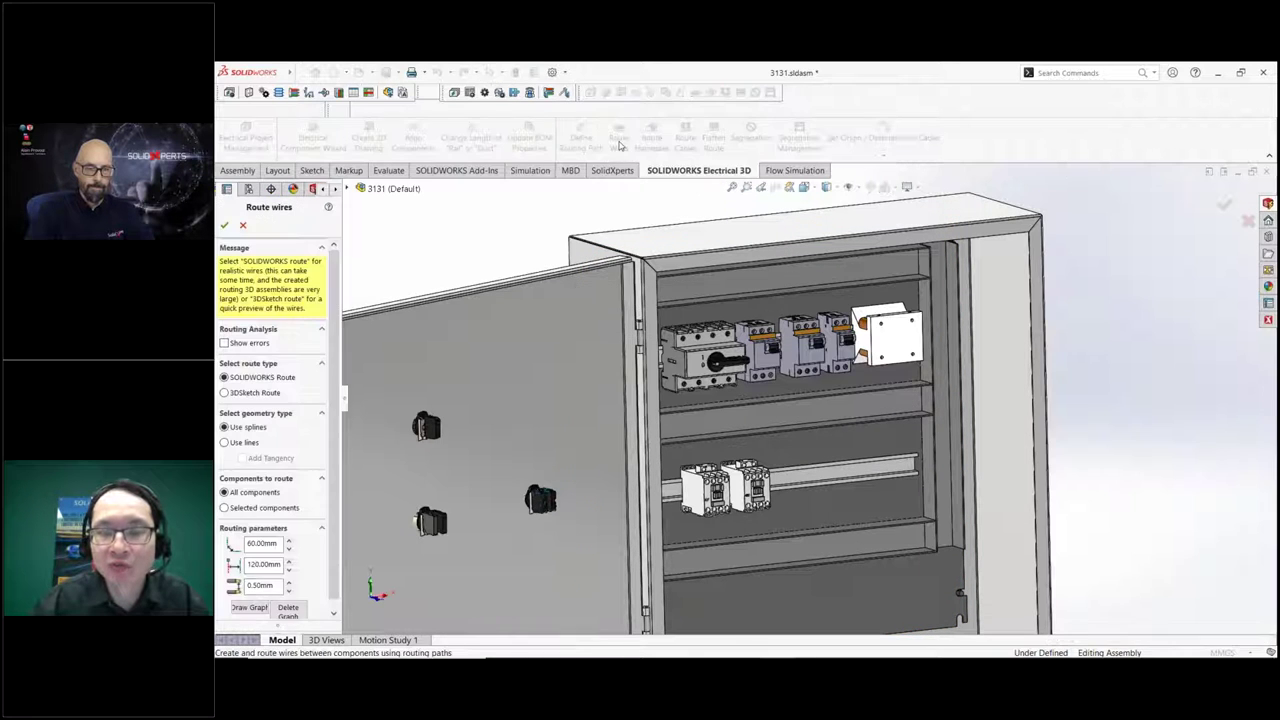
left_click(225, 226)
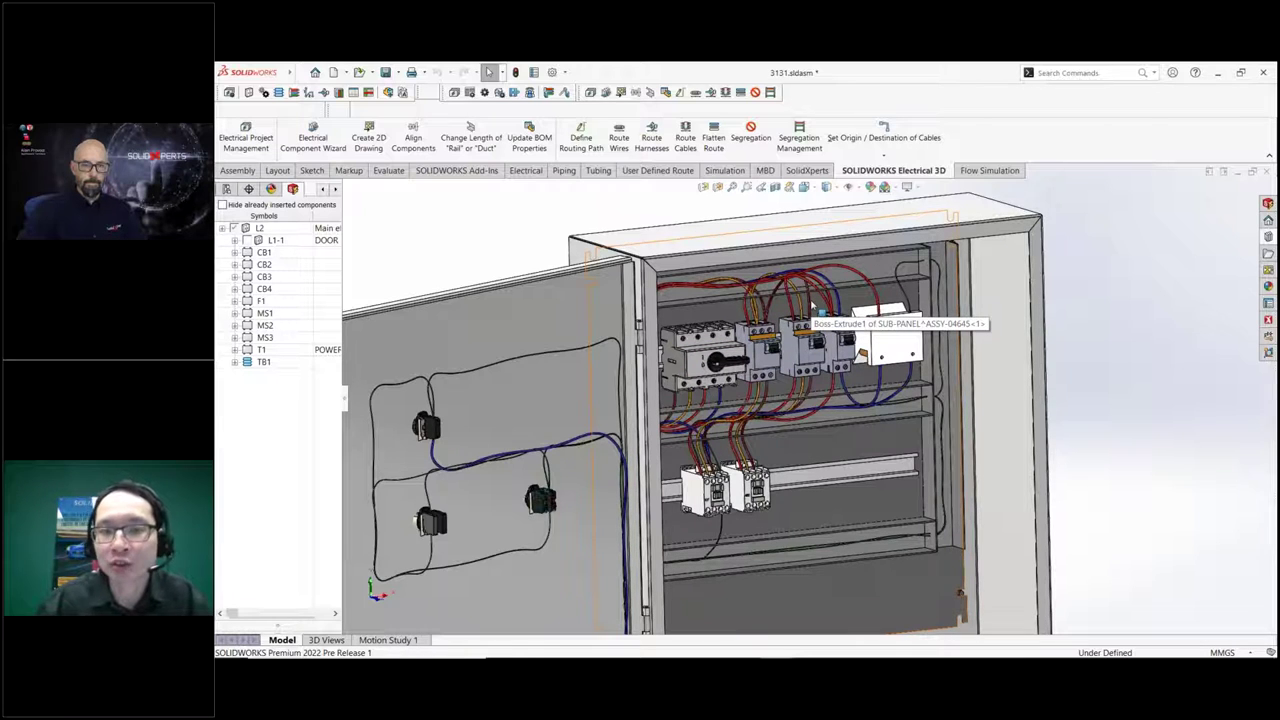
middle_click_drag(815, 298, 792, 302)
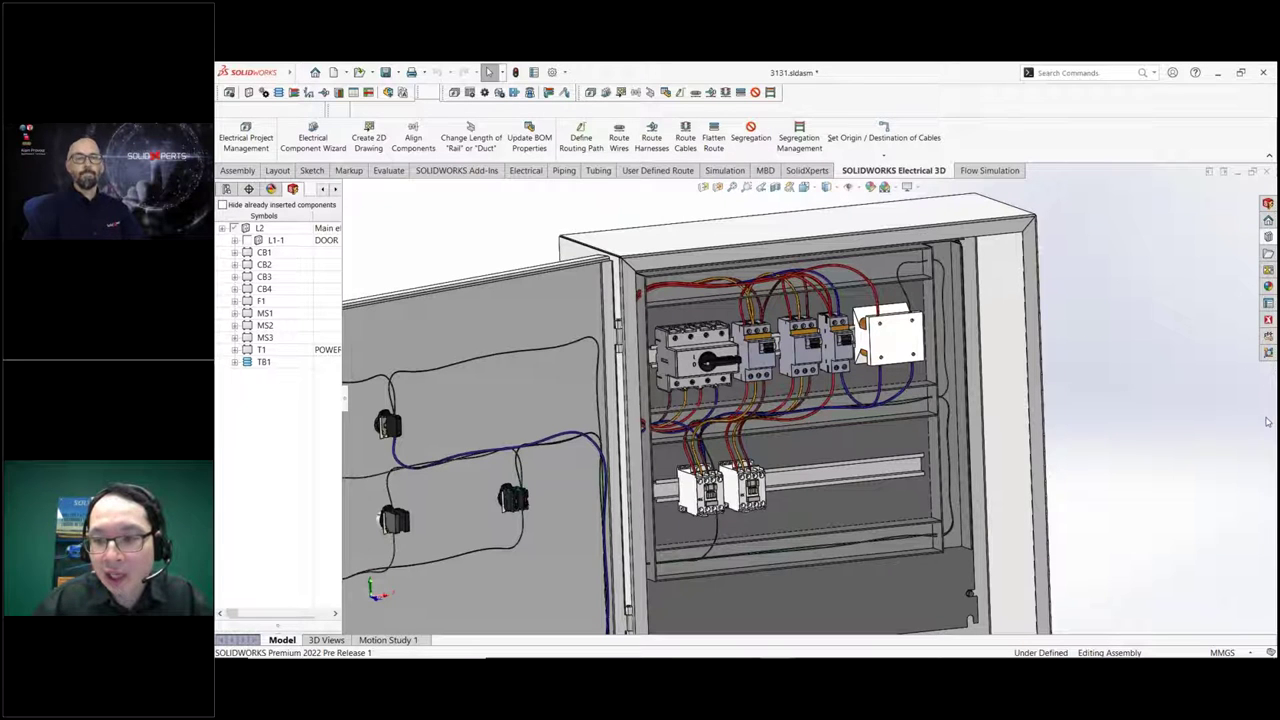
Insert the TB1 terminals on the lower rail beside the contactors, repeating to the right with 0.00 mm spacing.
right_click(265, 362)
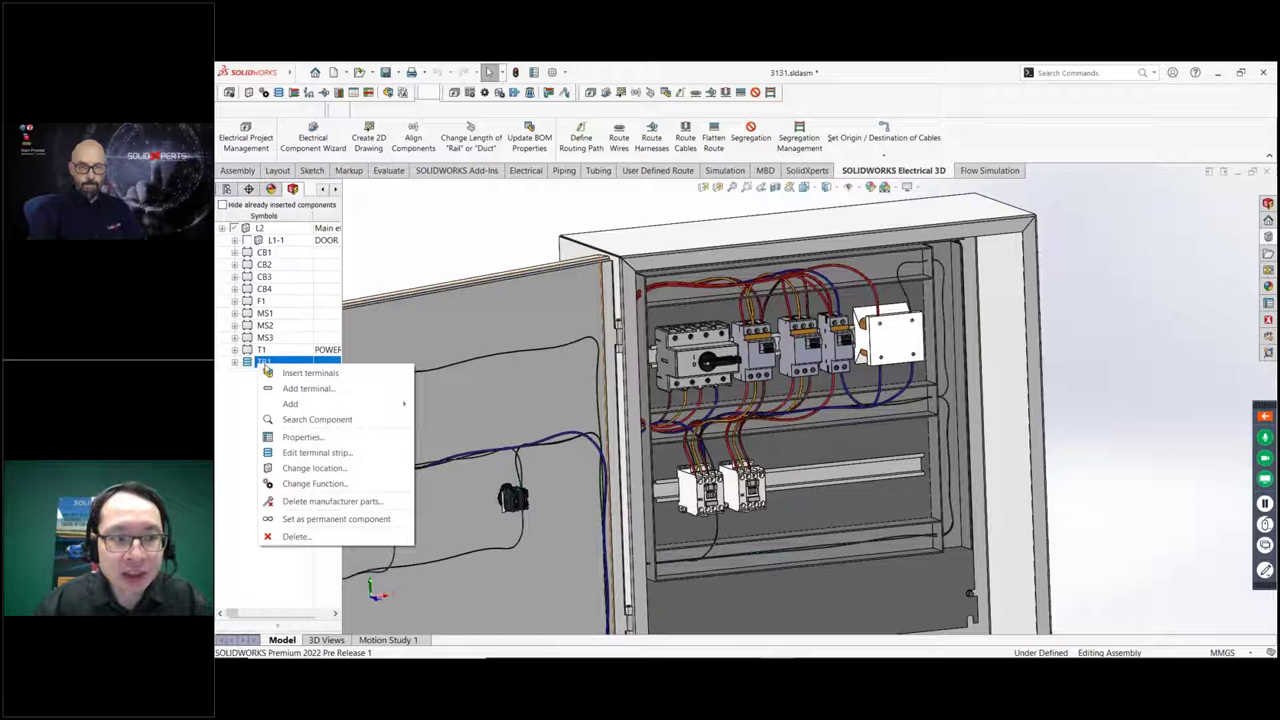
left_click(305, 373)
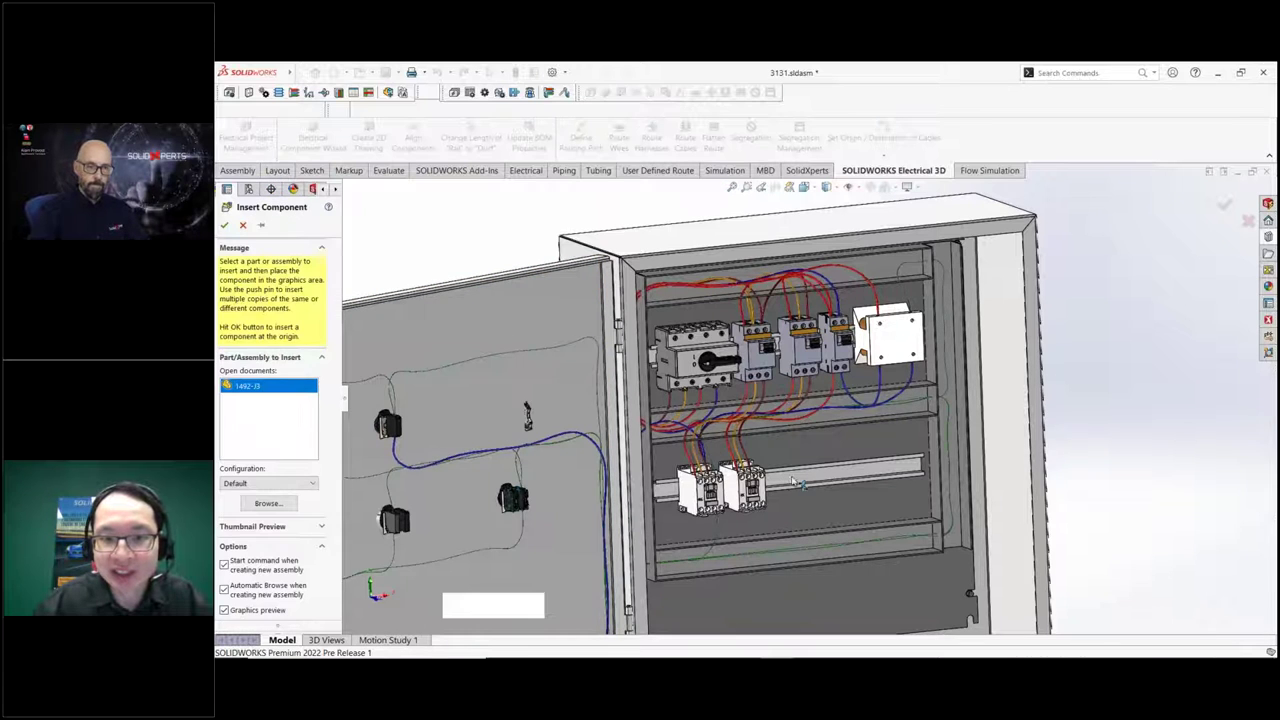
left_click(800, 483)
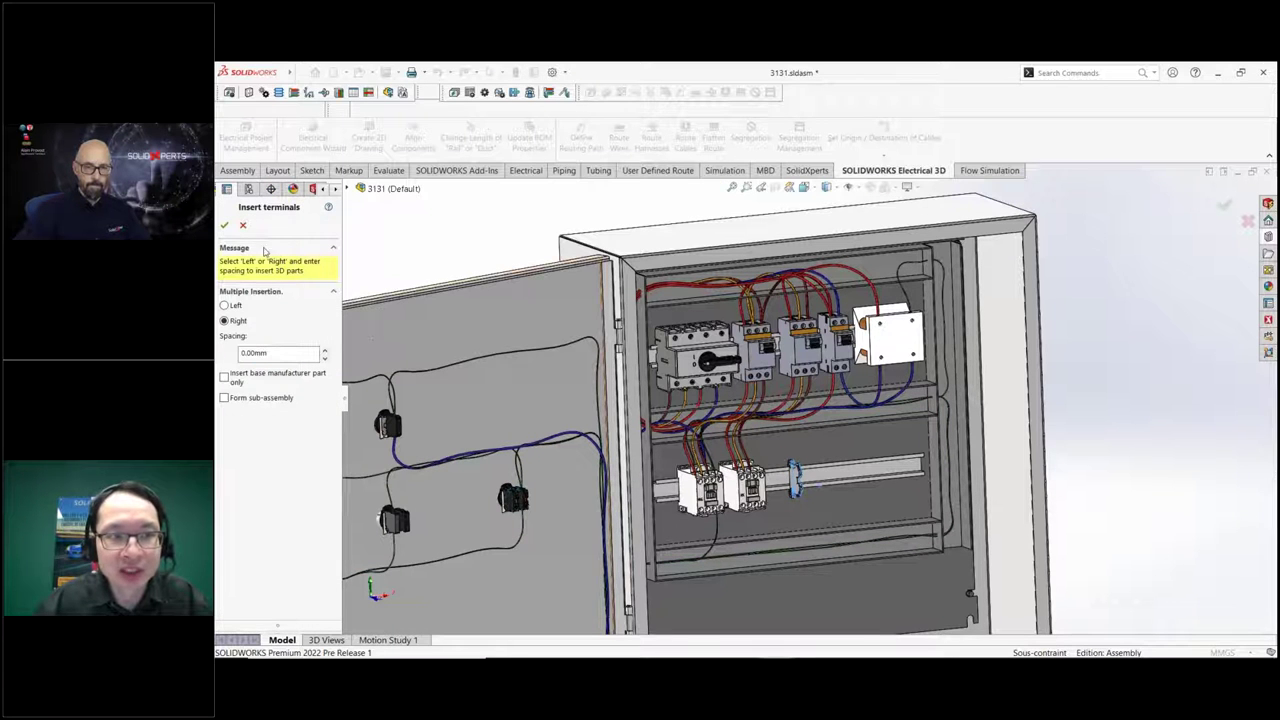
left_click(225, 226)
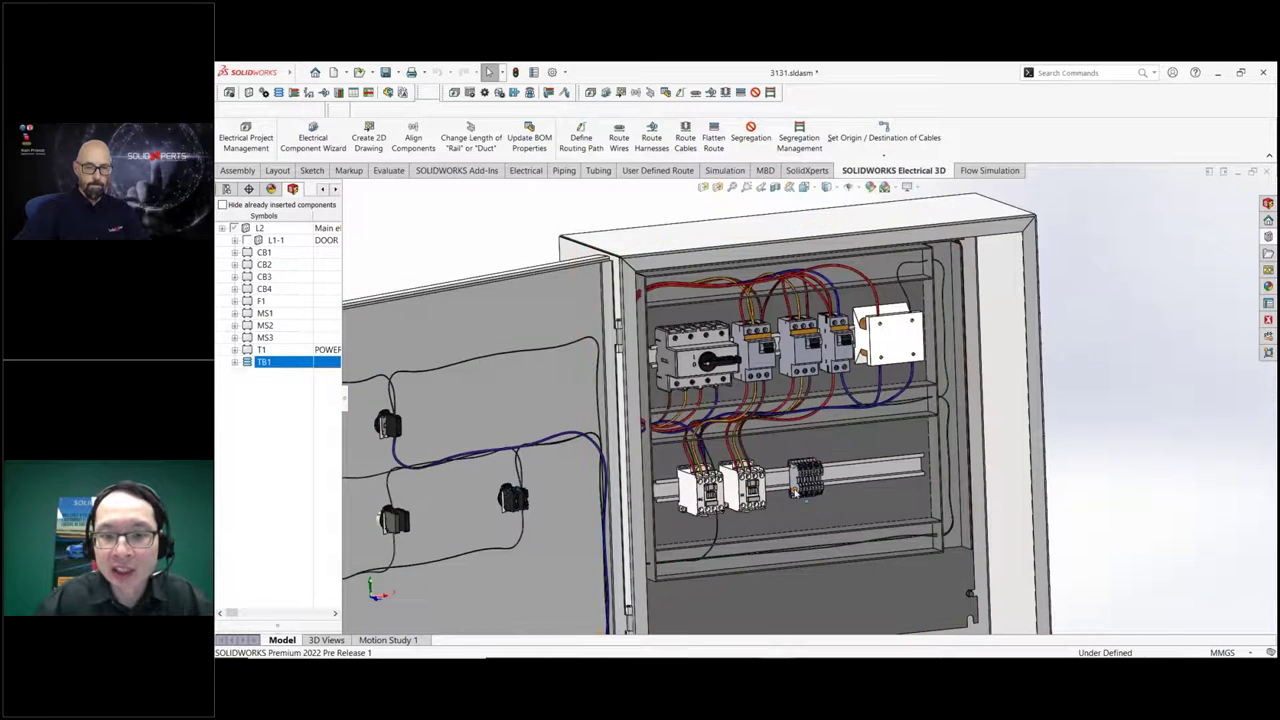
Reposition the TB1 terminal group along the lower rail, farther from the contactors but short of the rail's end.
scroll(800, 480, "down", 2)
left_click_drag(810, 465, 915, 455)
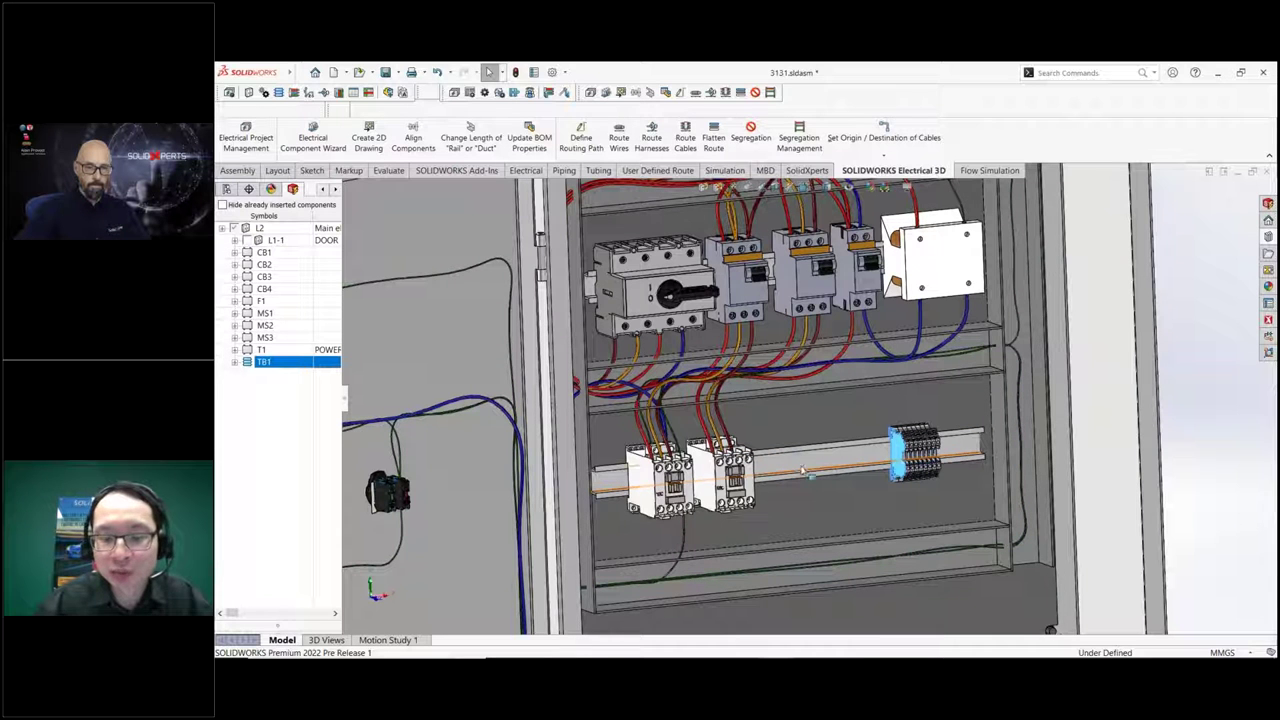
scroll(900, 458, "down", 5)
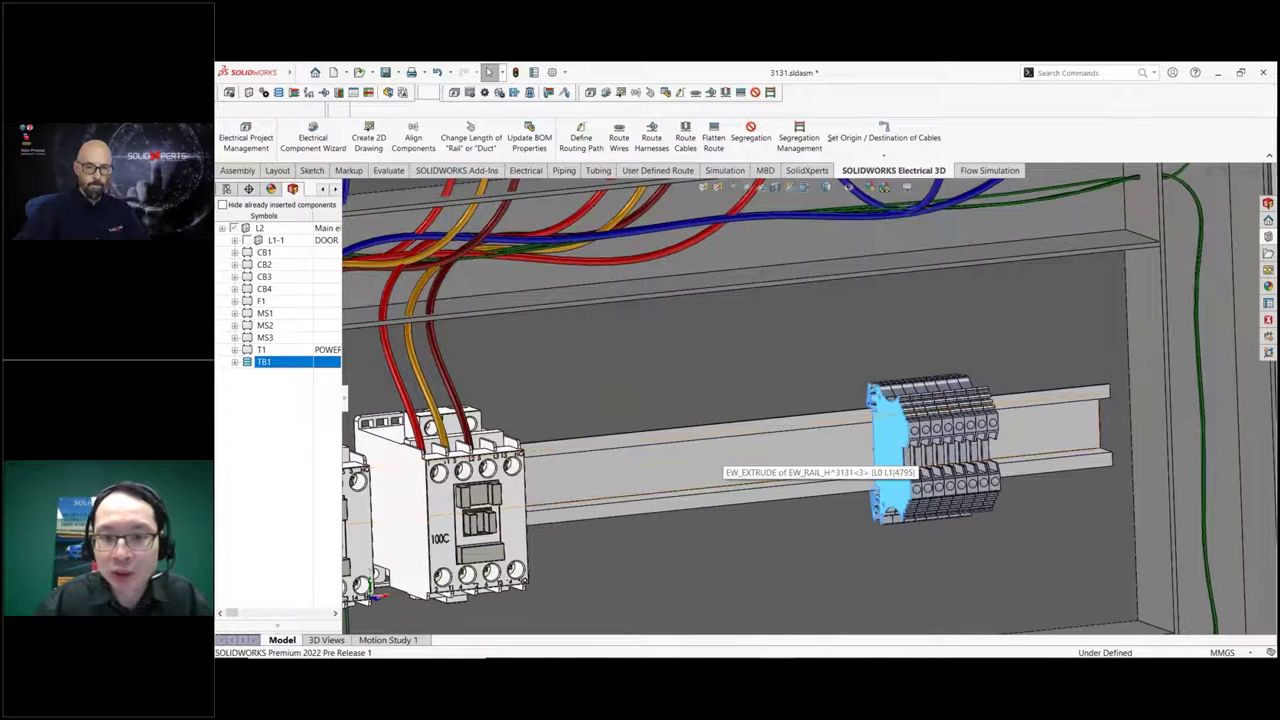
scroll(883, 413, "down", 2)
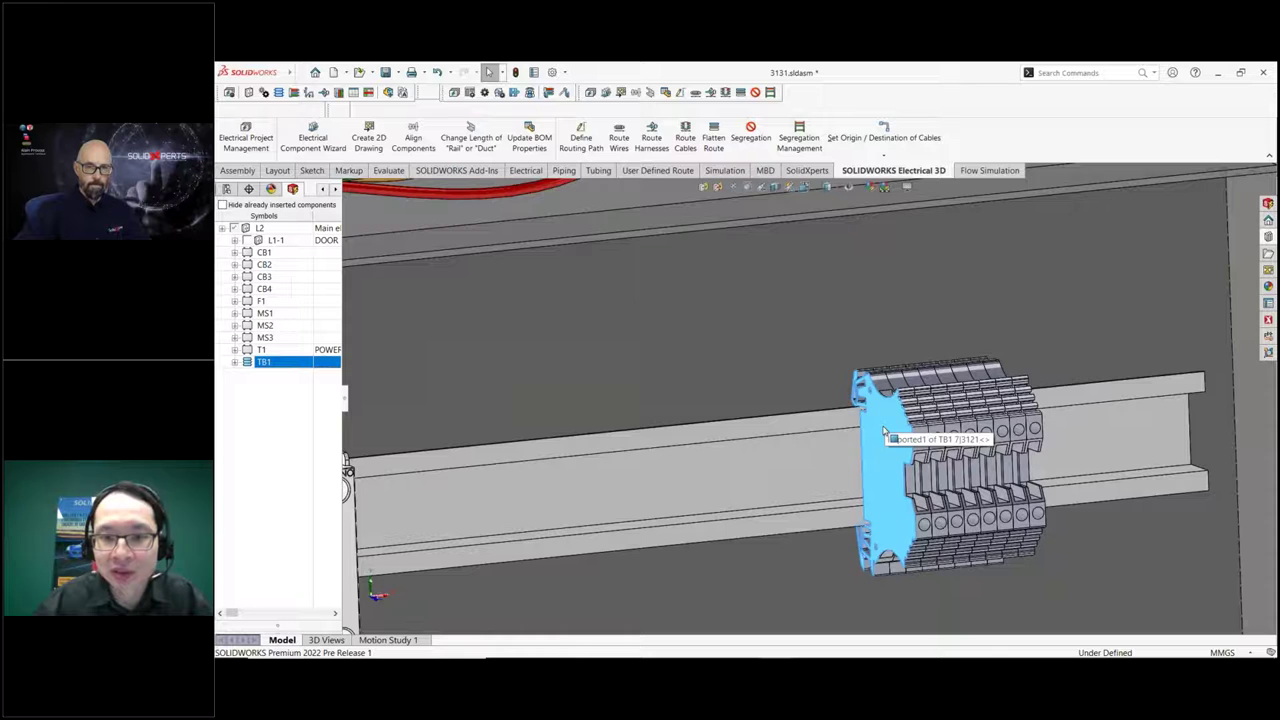
scroll(883, 432, "up", 2)
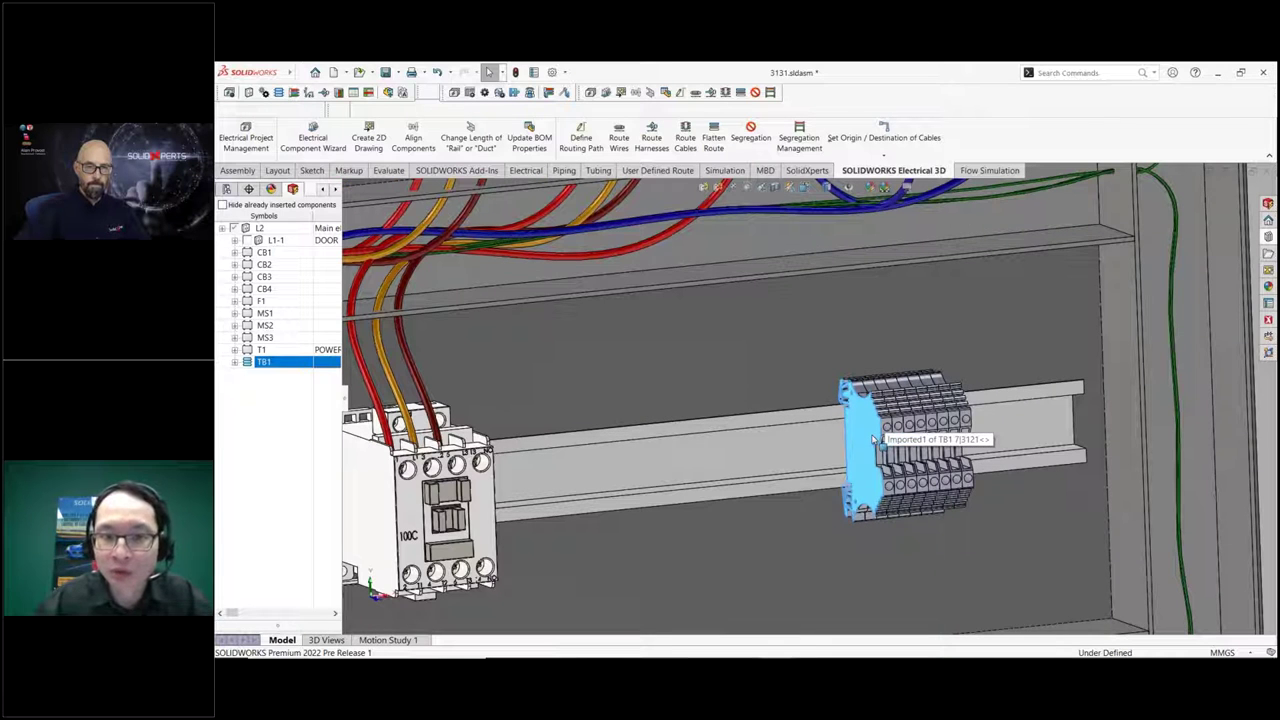
left_click_drag(867, 437, 767, 438)
scroll(710, 490, "up", 3)
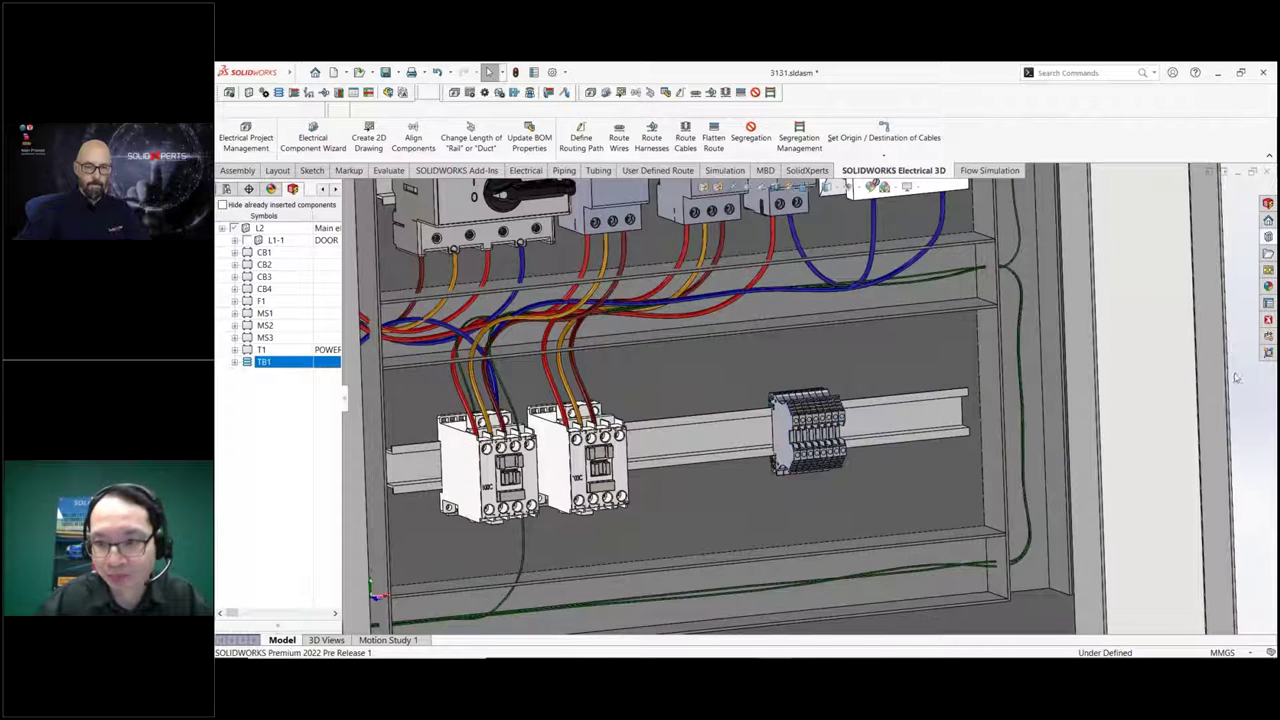
In SOLIDWORKS Electrical Schematic, draw the three phase wires and protection wire from the supply lines through CB4 and MS3 to motor P3.
key("alt+Tab")
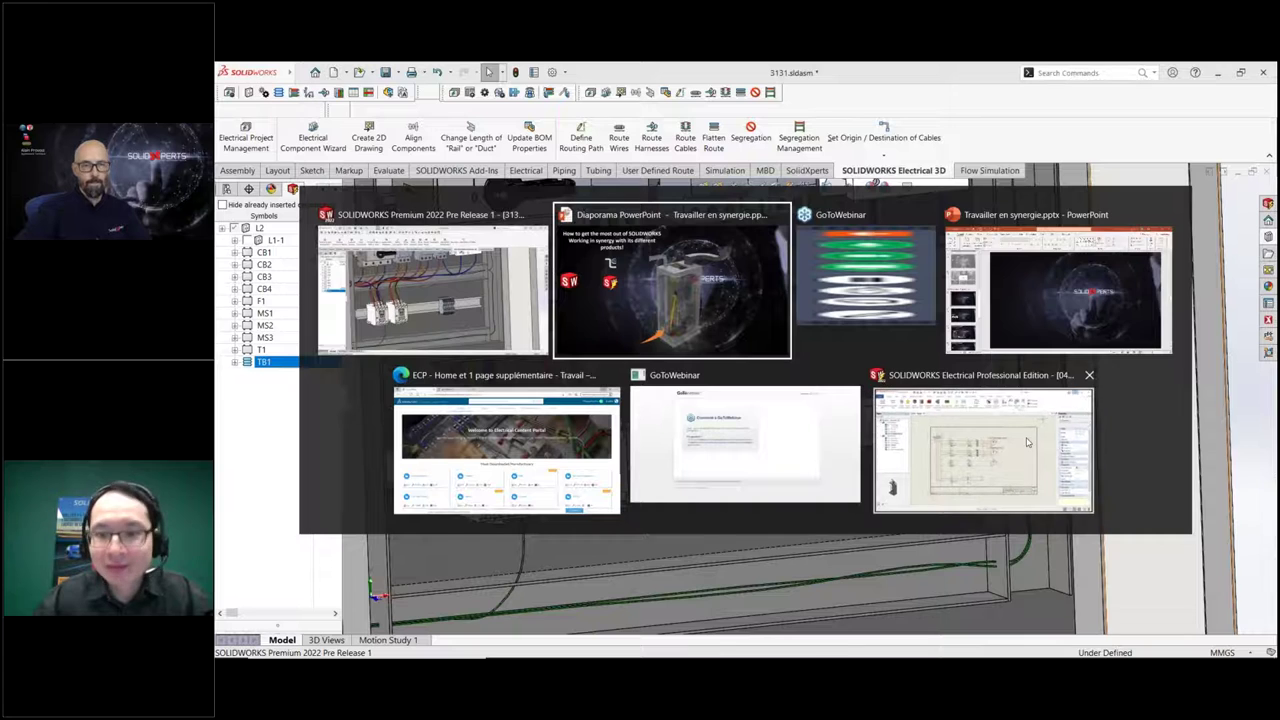
left_click(1026, 441)
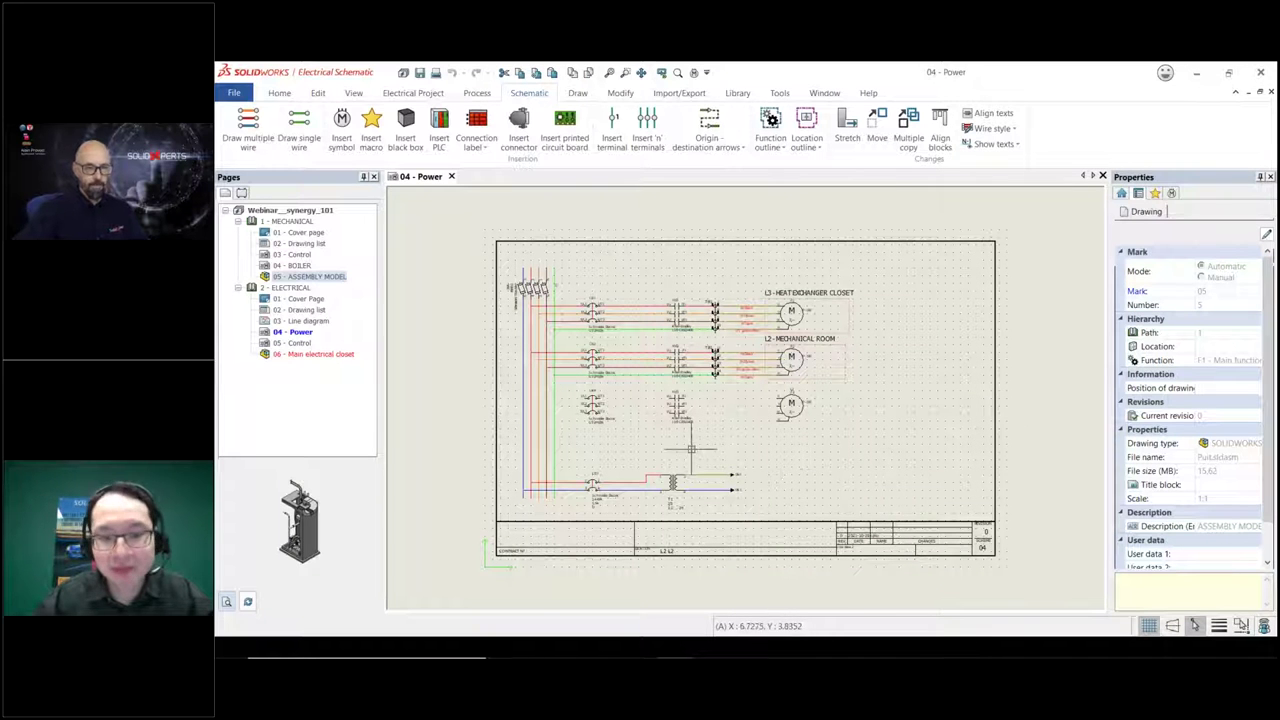
scroll(568, 412, "up", 3)
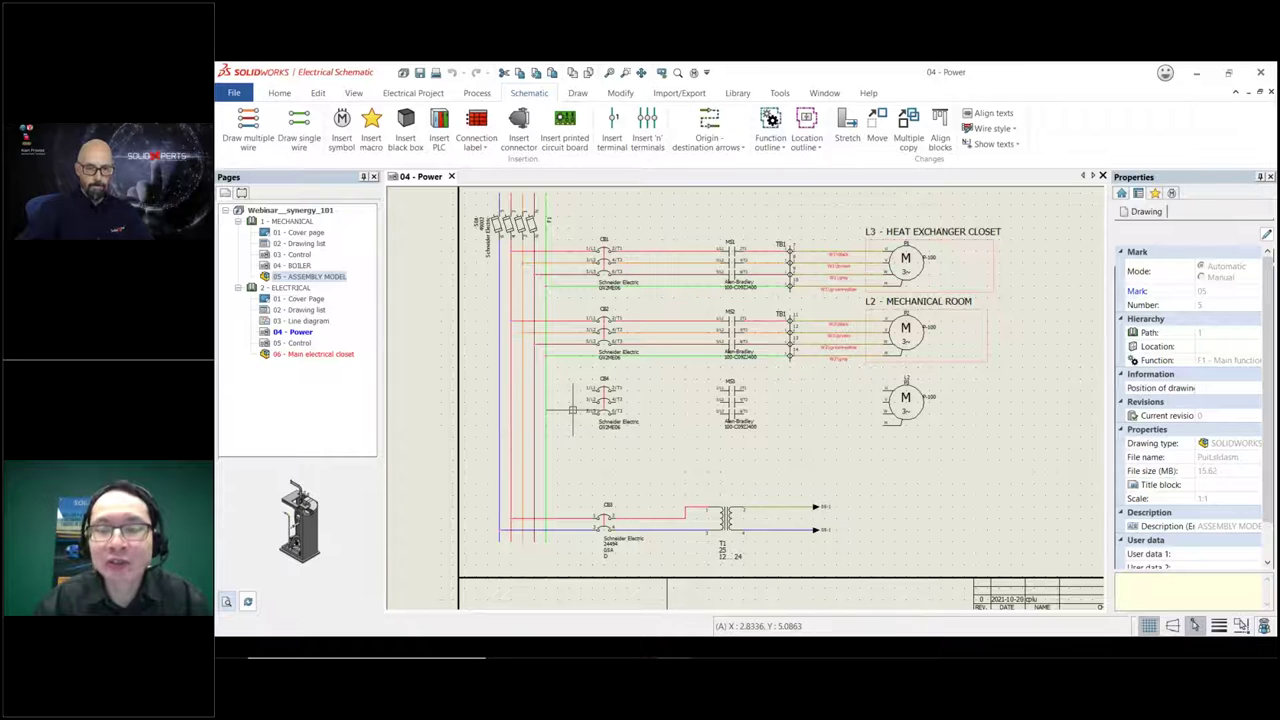
scroll(572, 410, "up", 1)
scroll(666, 403, "up", 1)
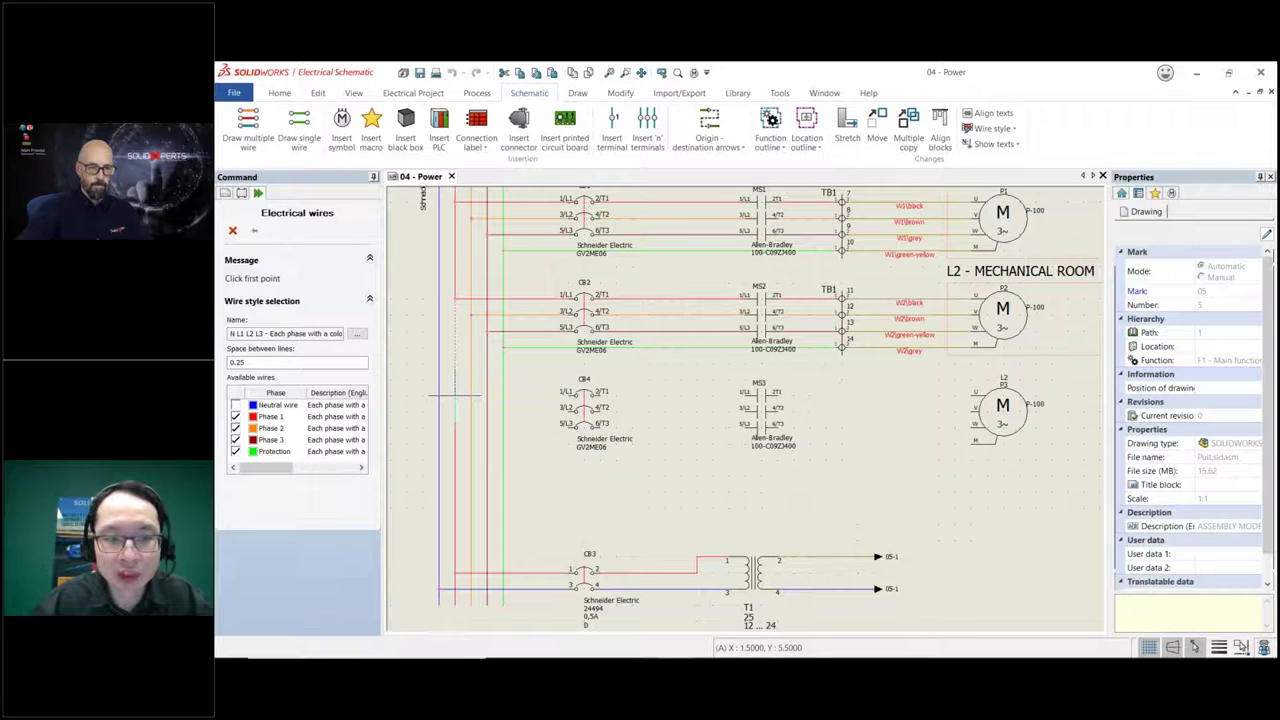
left_click(455, 396)
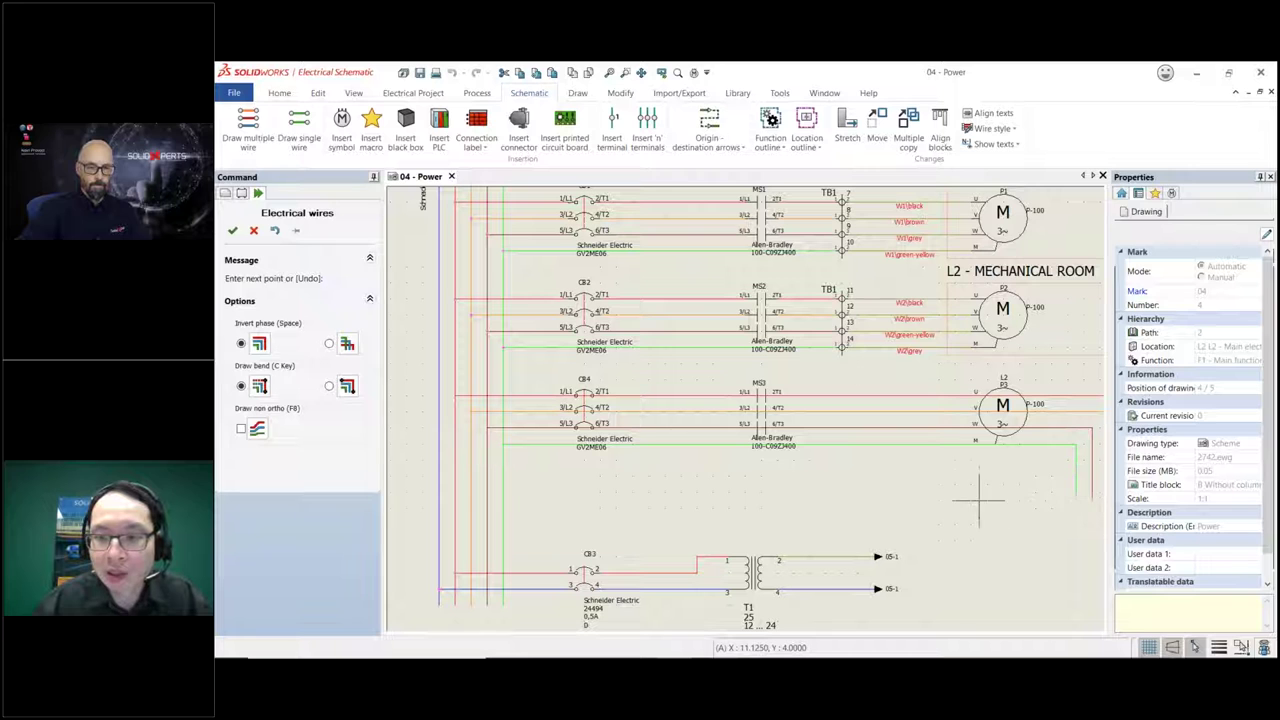
key("Escape")
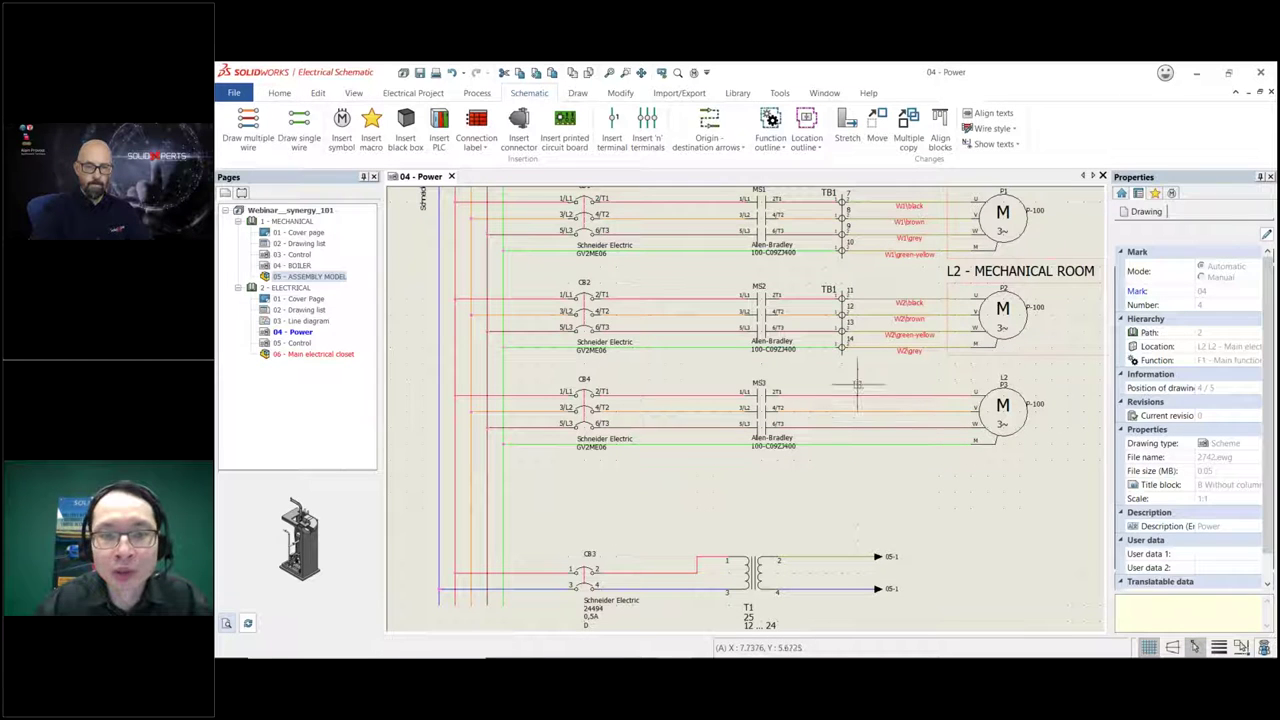
Insert terminals across the four wires between MS3 and motor P3, assigning all of them to terminal strip TB1.
key("Return")
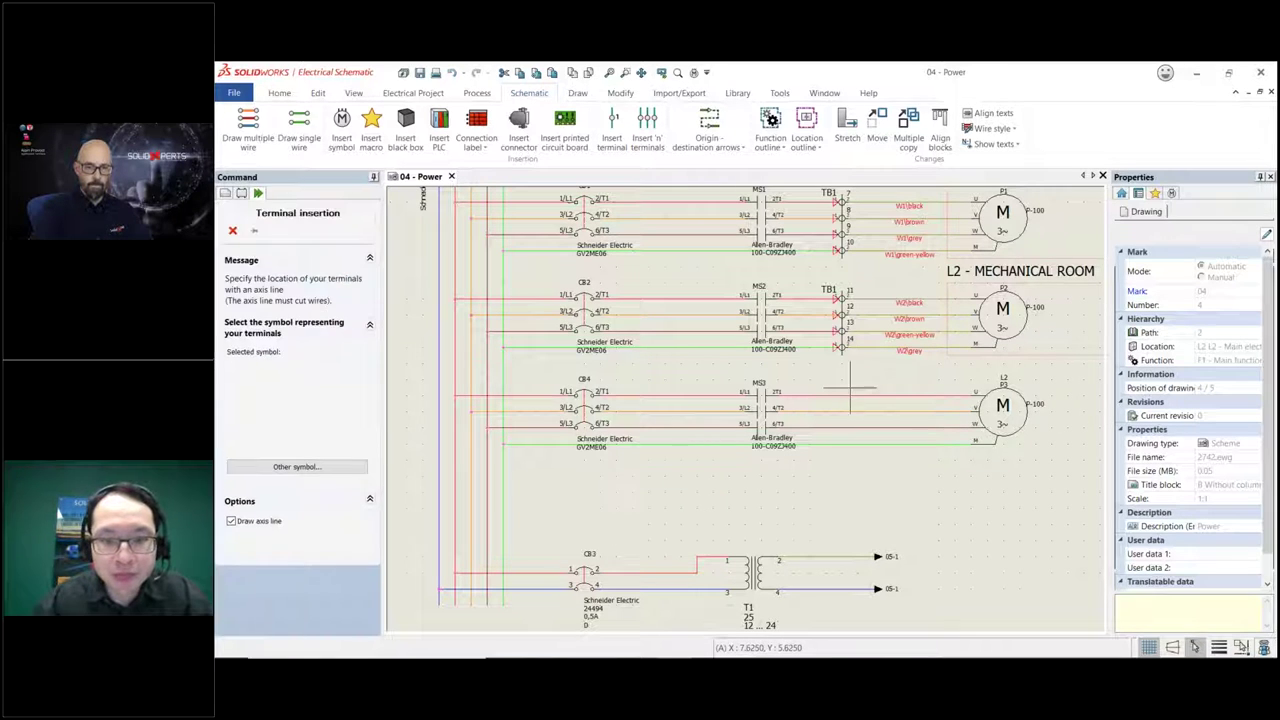
left_click(834, 452)
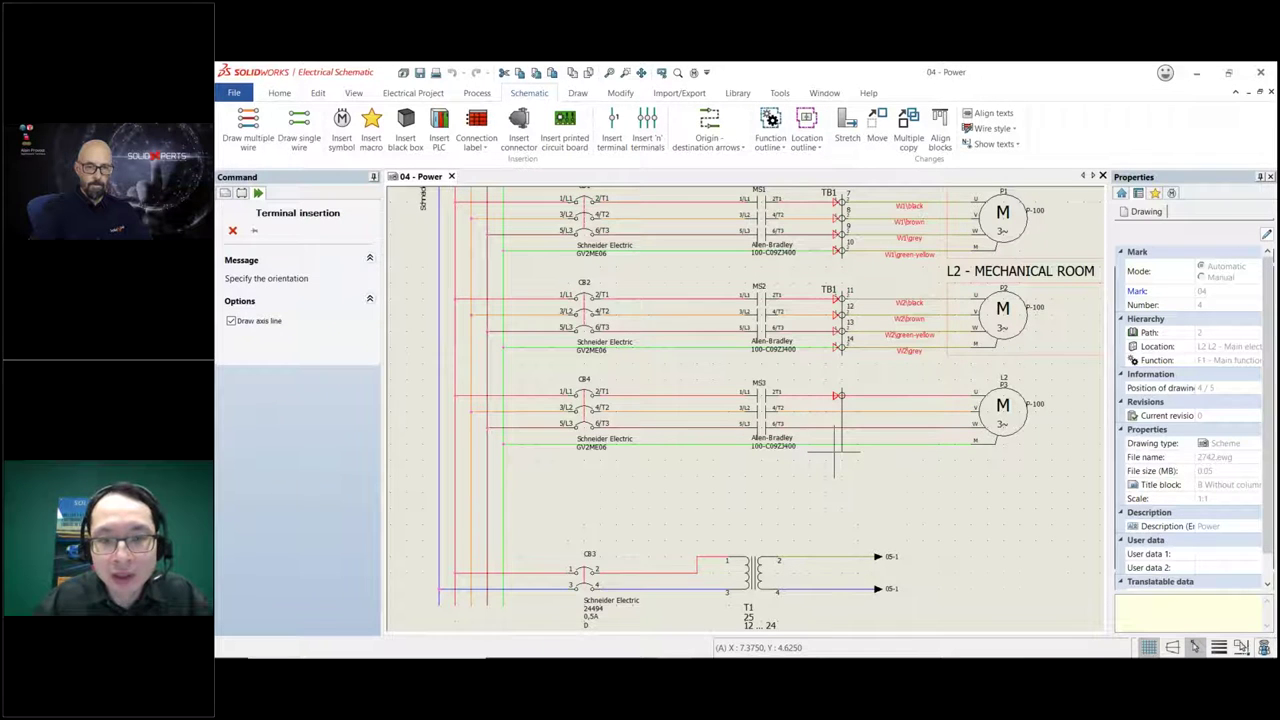
left_click(834, 448)
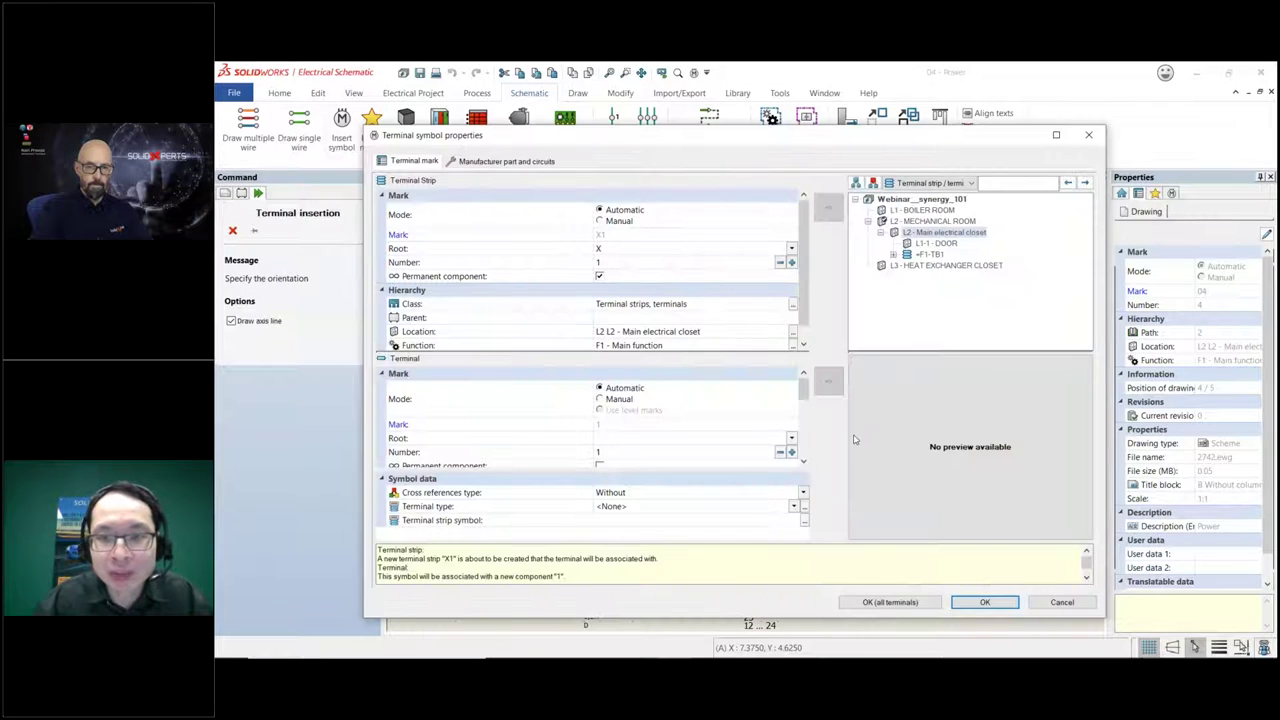
left_click(922, 255)
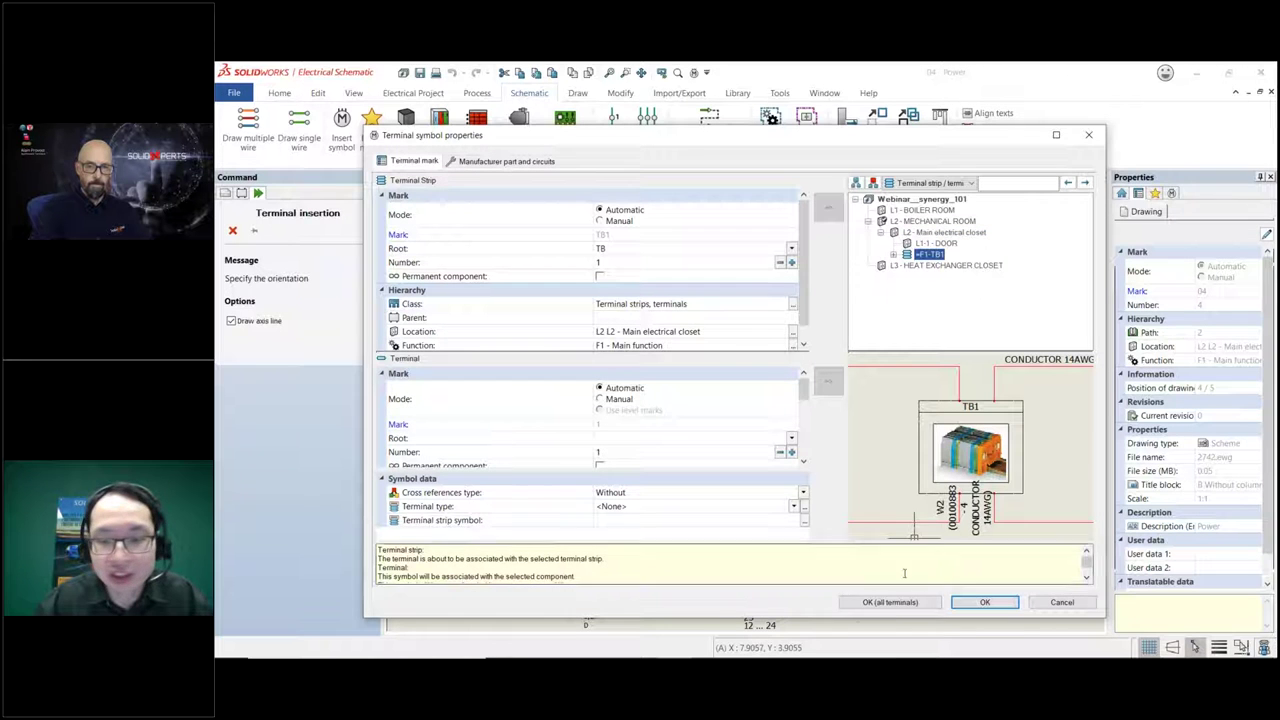
left_click(893, 603)
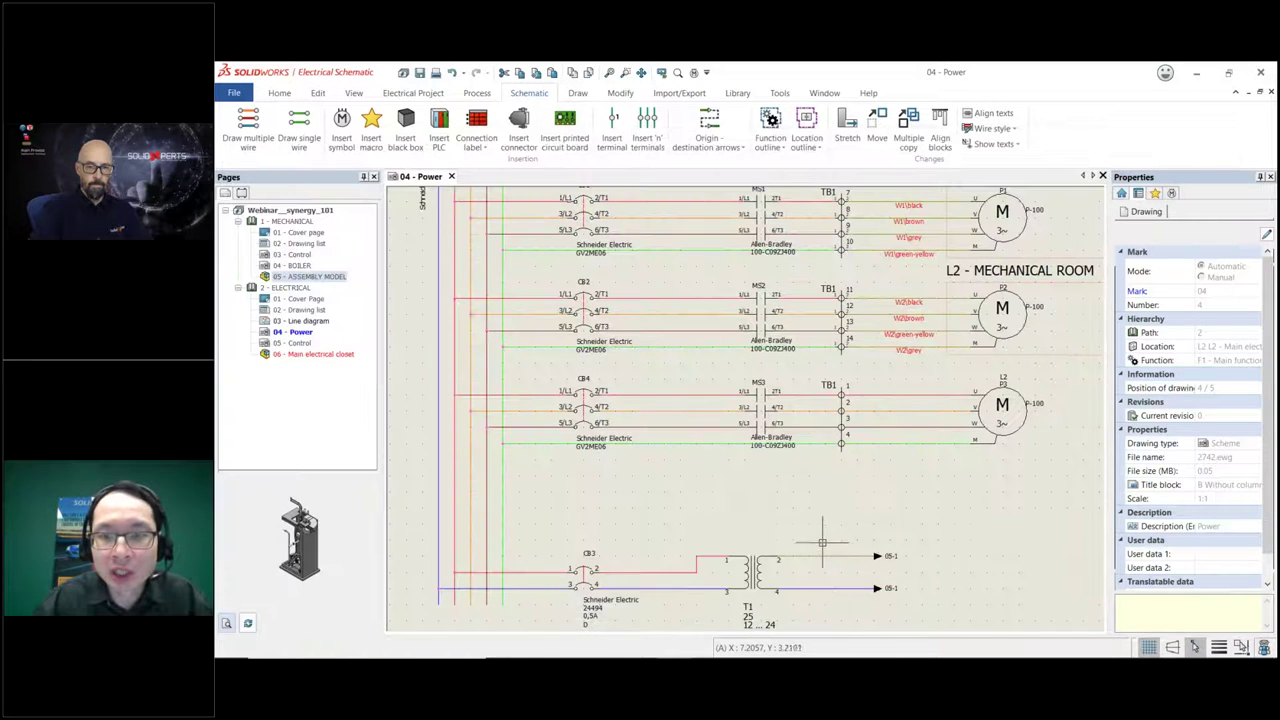
Insert a single motor circuit from the Motor Starter macros below the P3 circuit, keeping the default paste options.
scroll(830, 400, "up", 1)
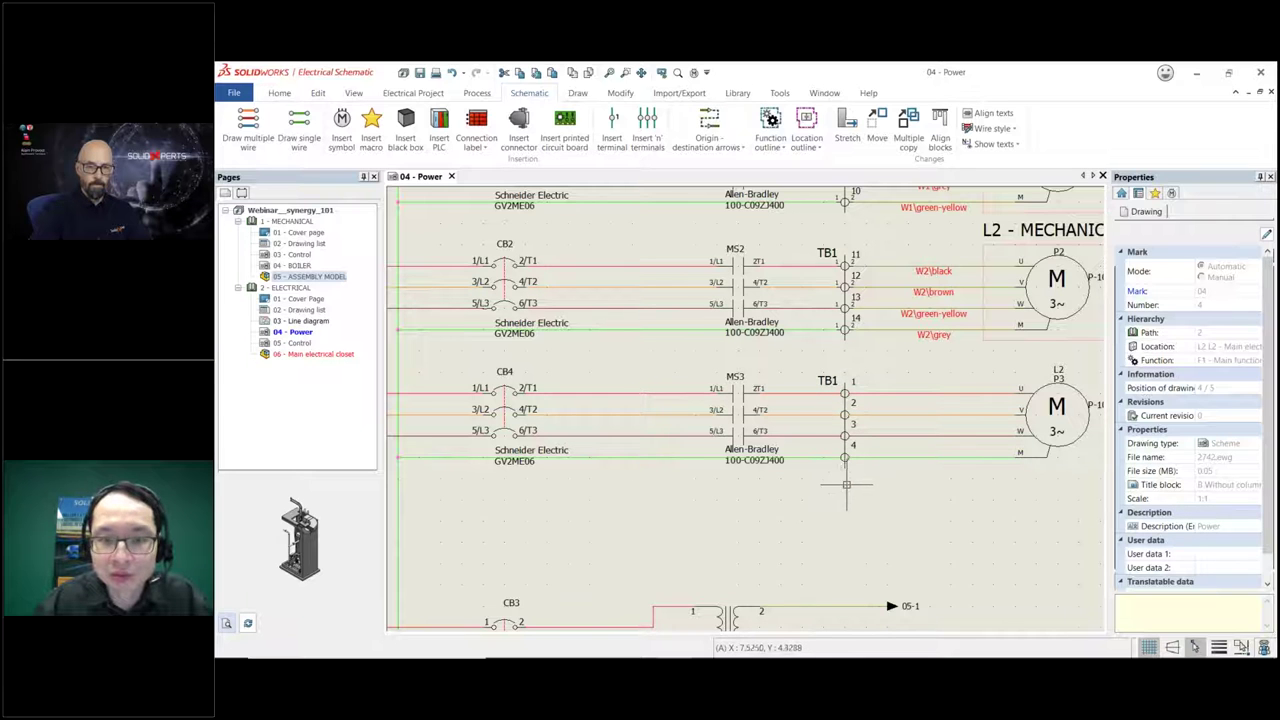
scroll(809, 498, "down", 1)
scroll(809, 498, "down", 1)
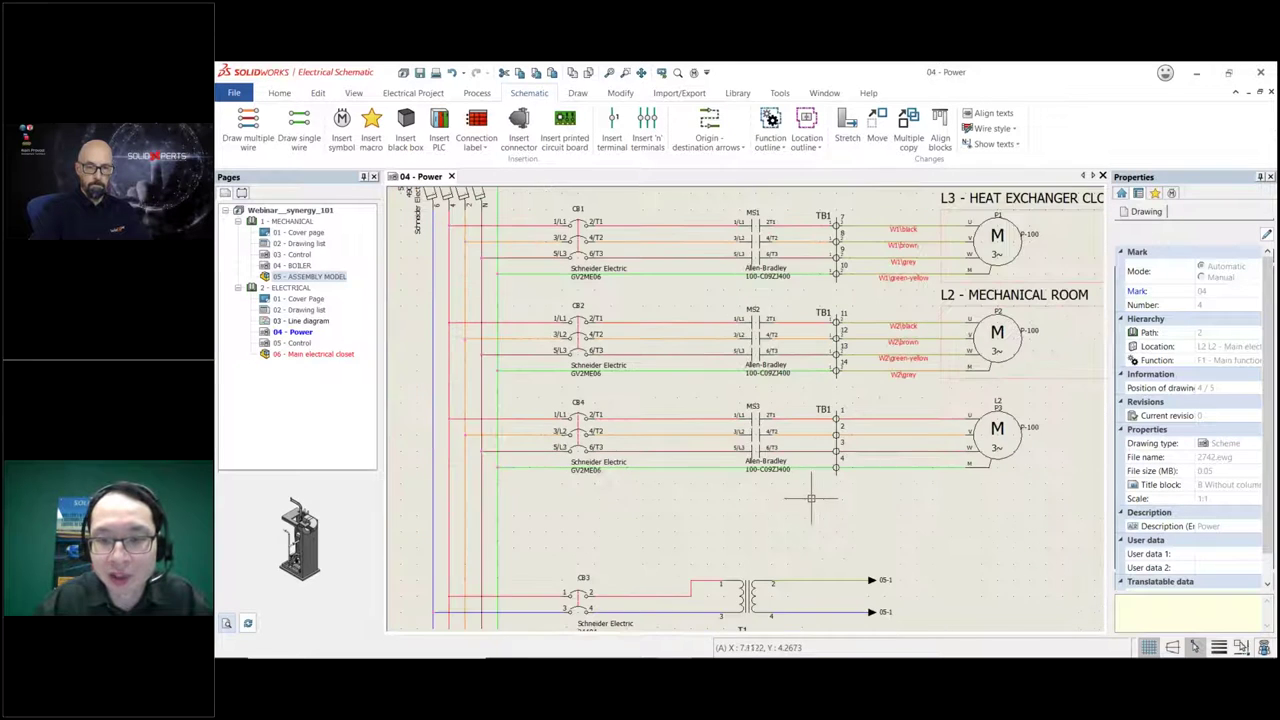
scroll(880, 500, "up", 1)
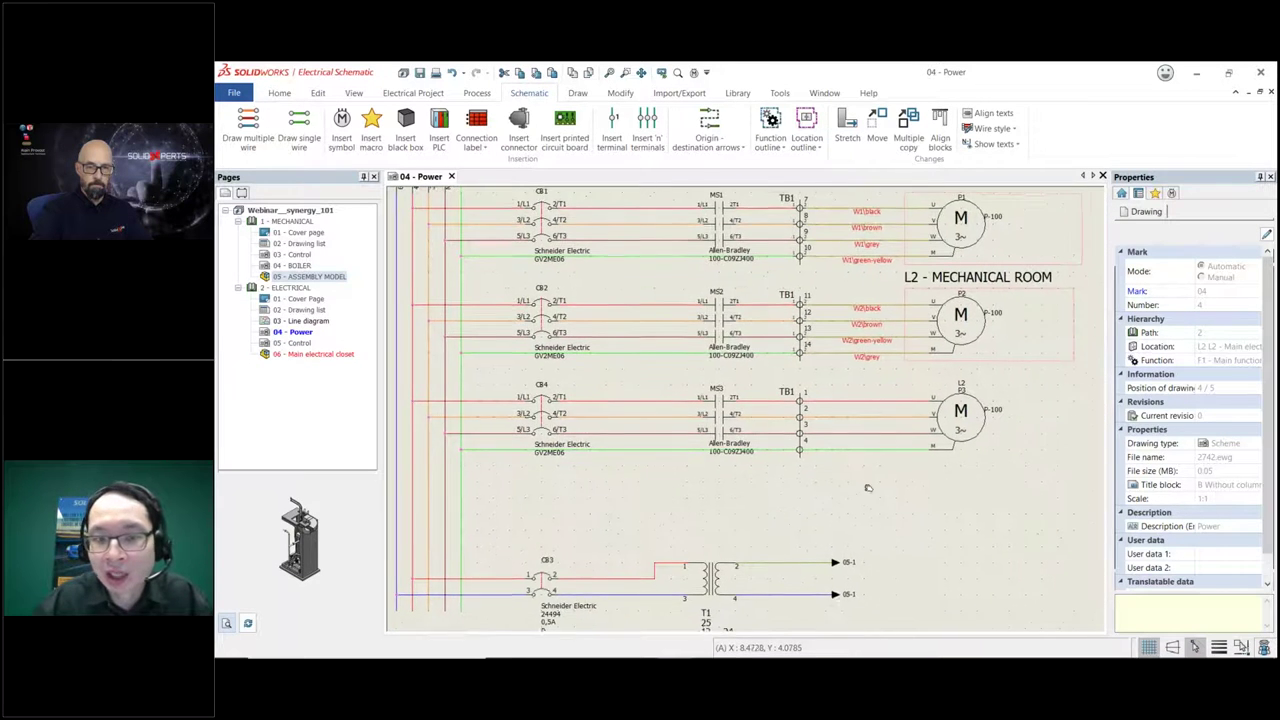
left_click(1155, 195)
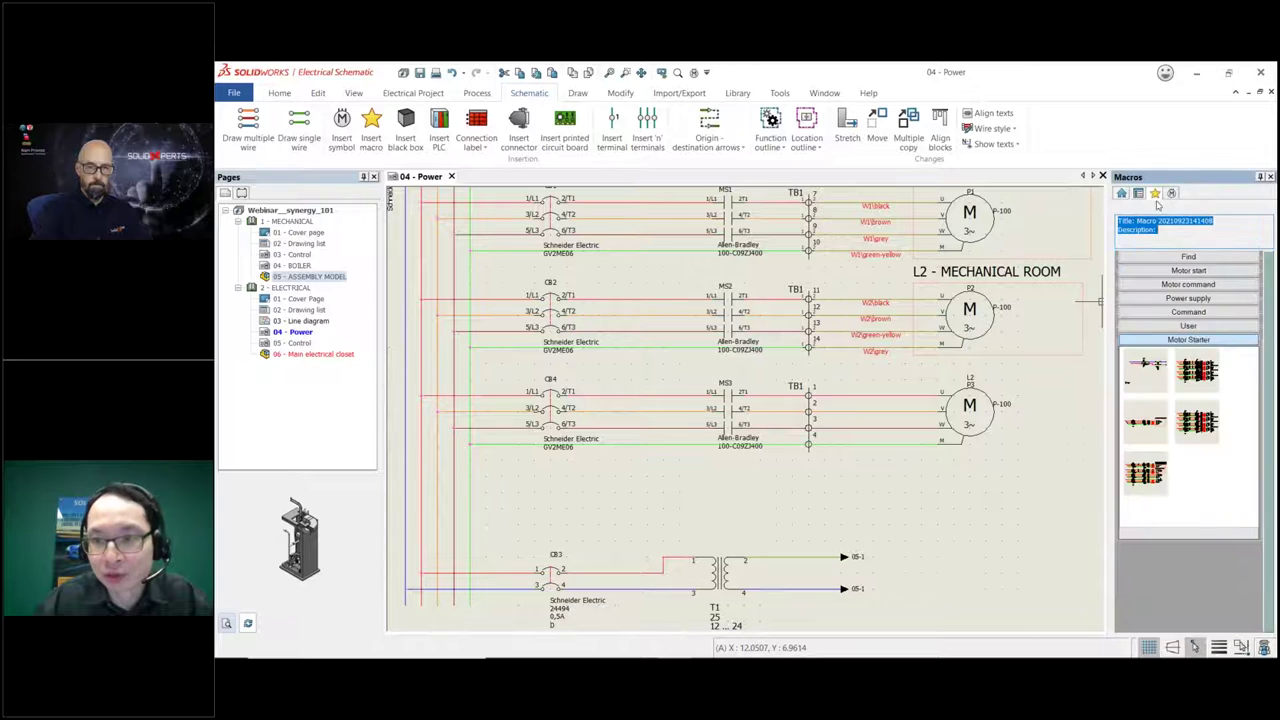
left_click(1144, 428)
left_click_drag(1103, 425, 612, 482)
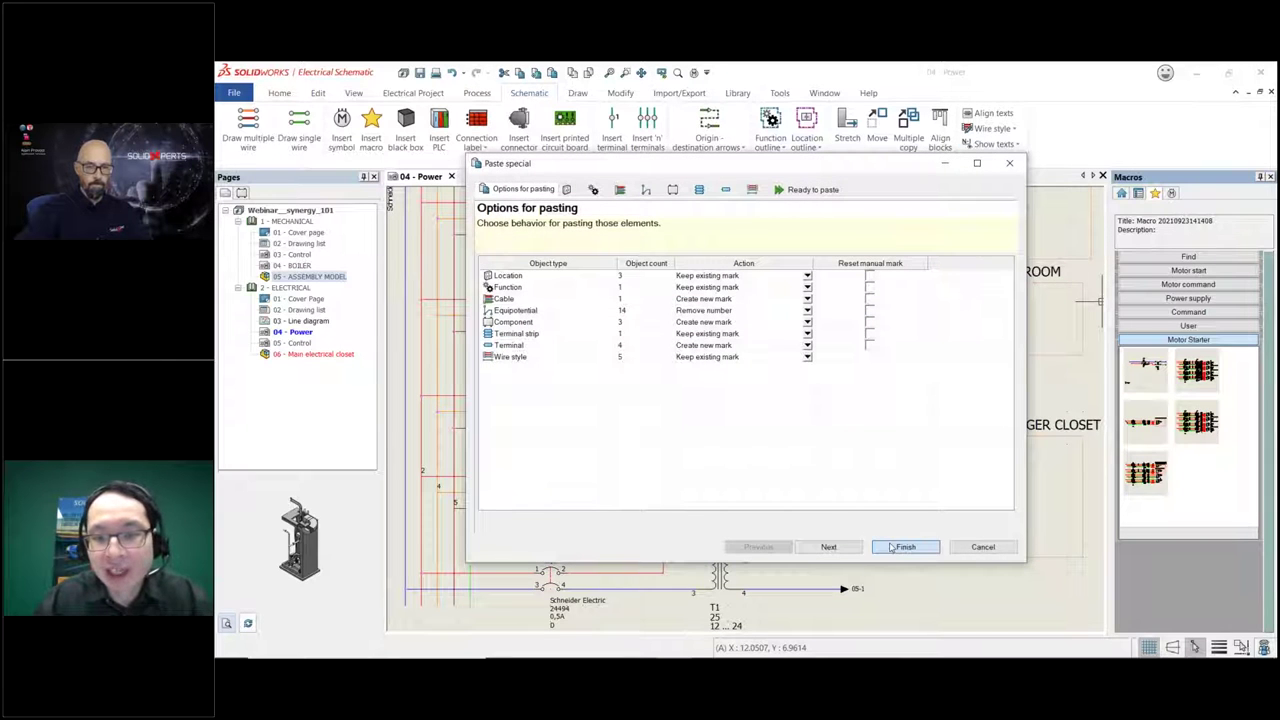
left_click(892, 548)
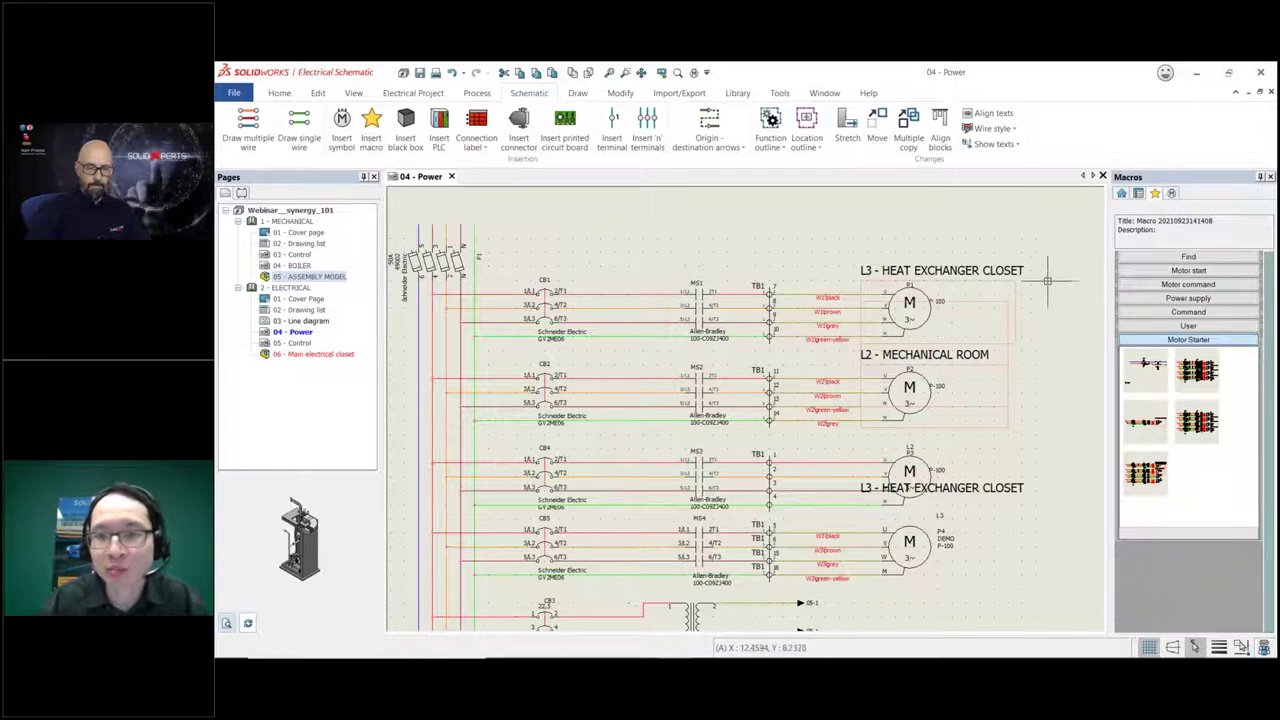
Save all four motor circuits, P1 to P4, as a new scheme macro in the Motor Starter group, keeping the proposed title.
left_click_drag(1056, 265, 516, 598)
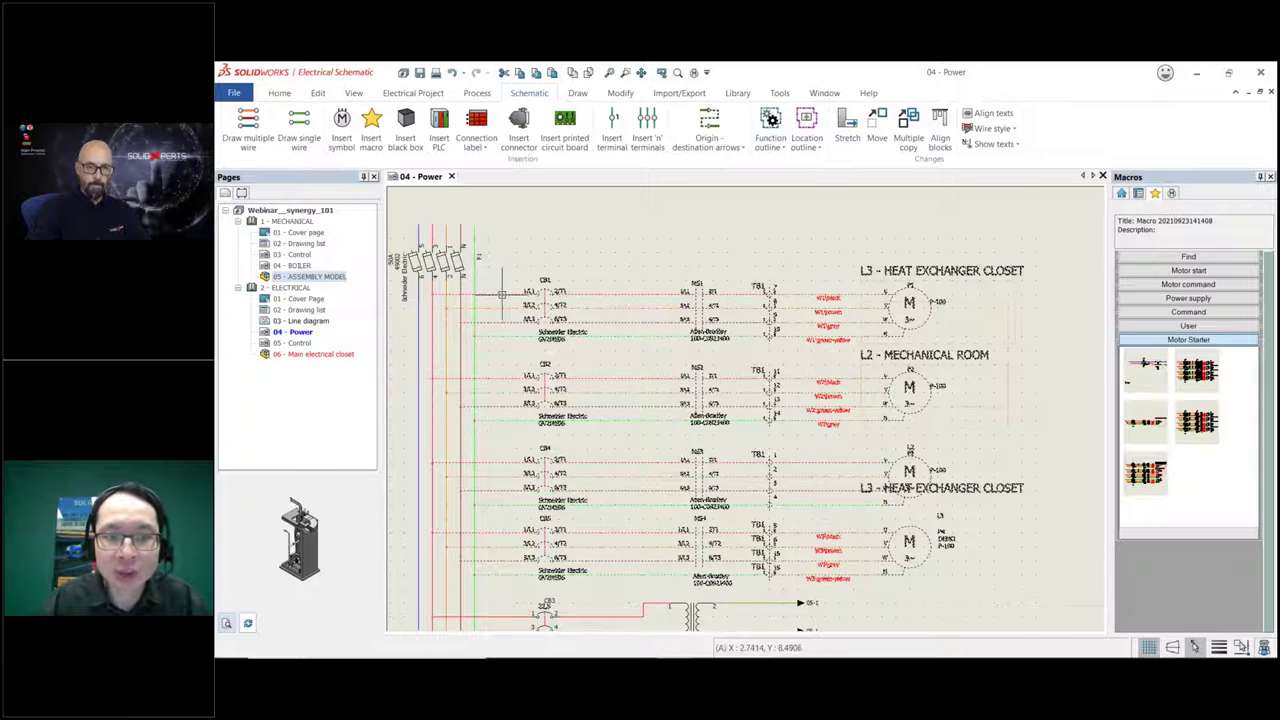
left_click_drag(506, 292, 1200, 478)
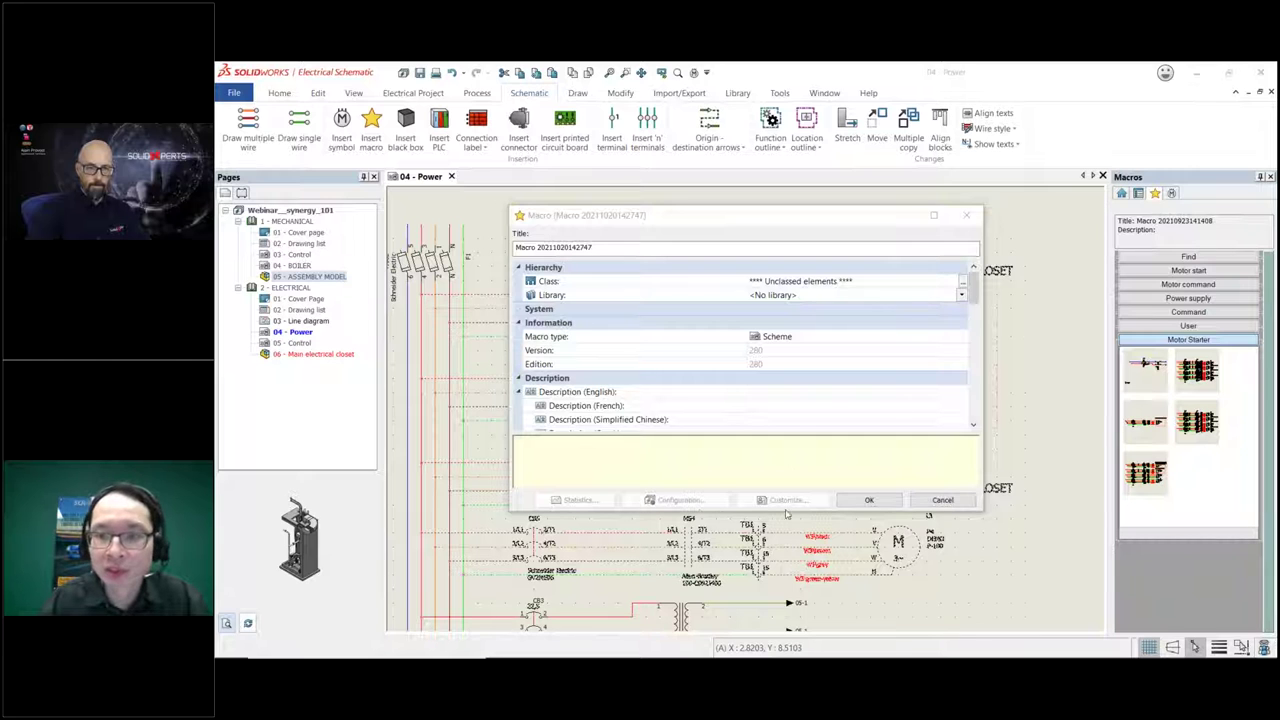
left_click(869, 500)
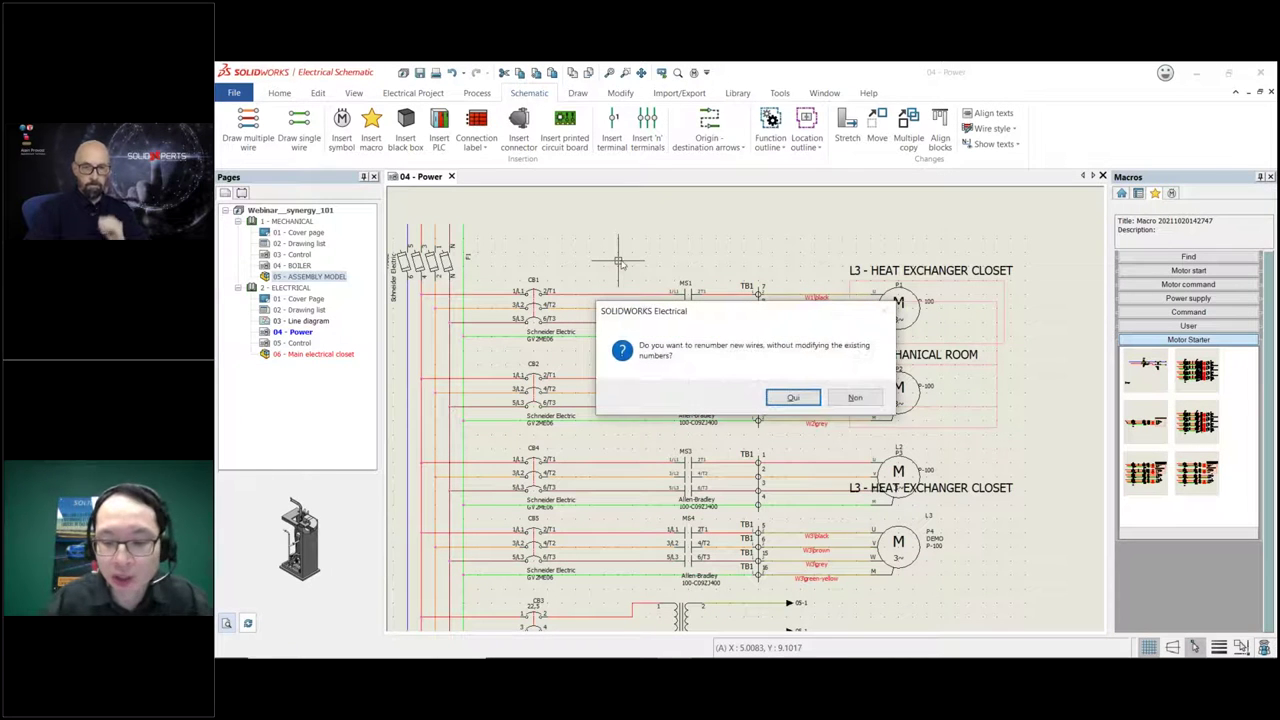
Number the new wires without modifying existing numbers, and check the wire numbers along the motor circuits.
key("Return")
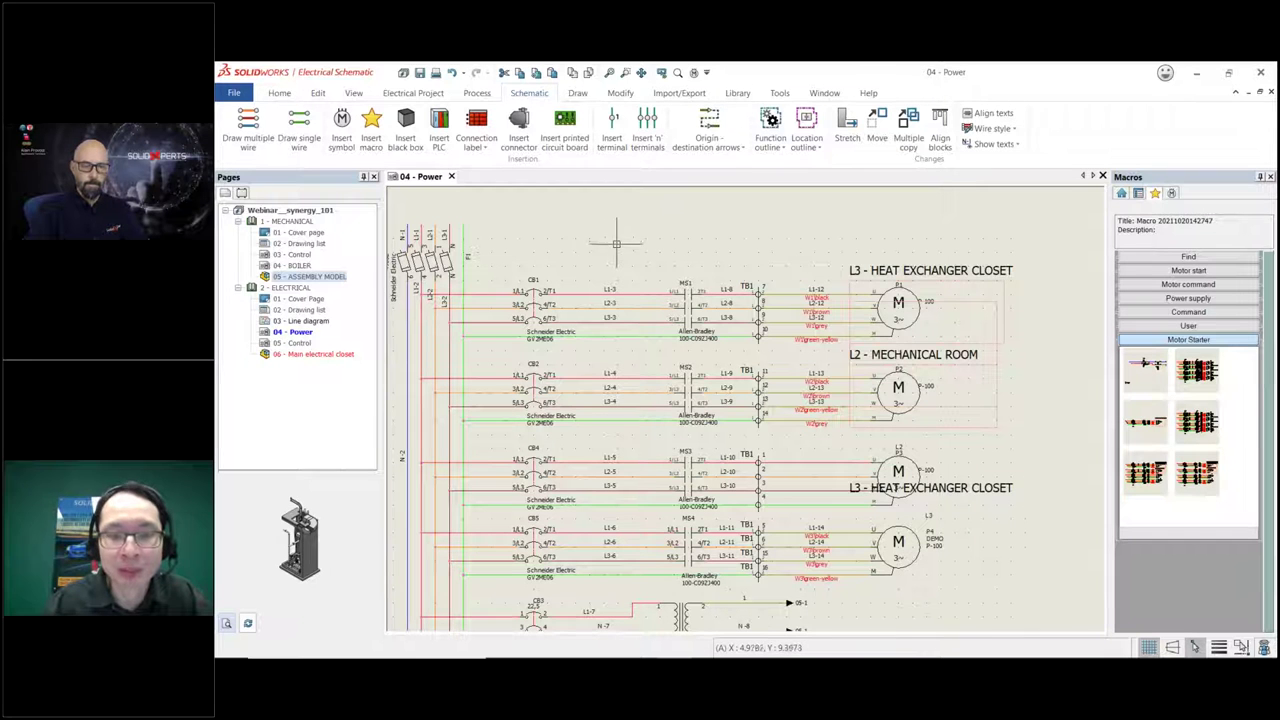
scroll(610, 255, "up", 3)
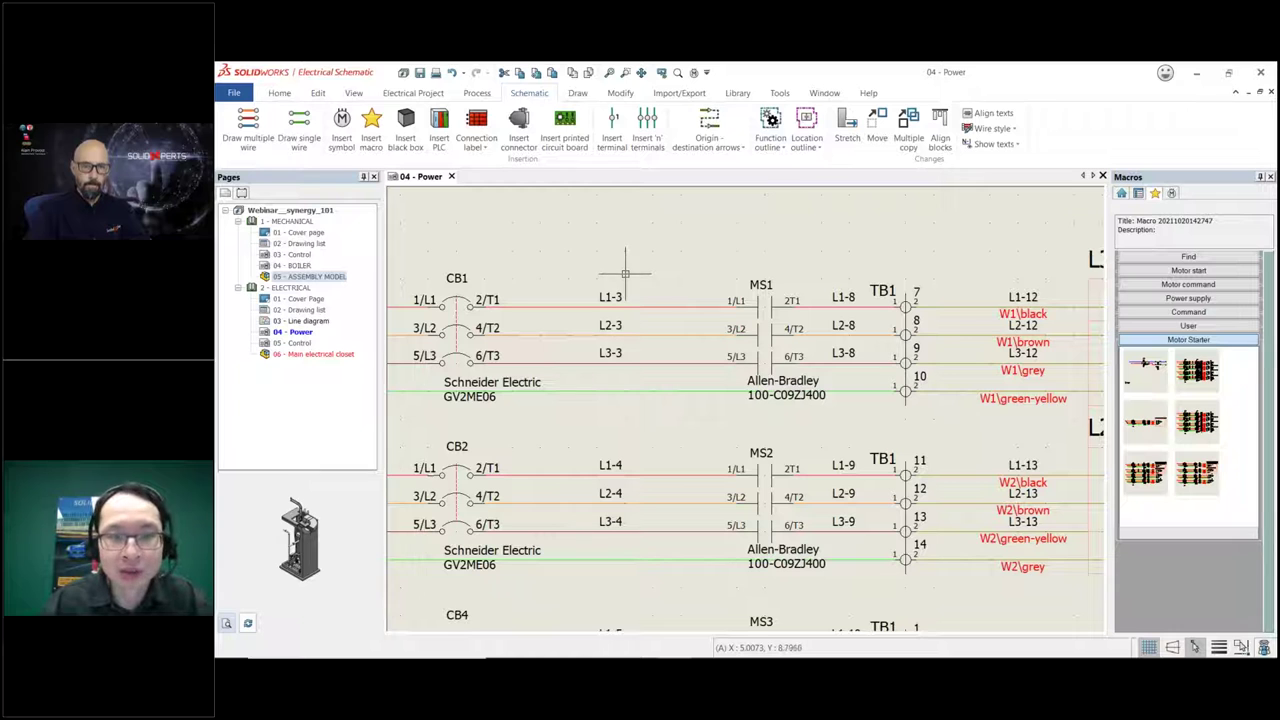
scroll(633, 279, "down", 2)
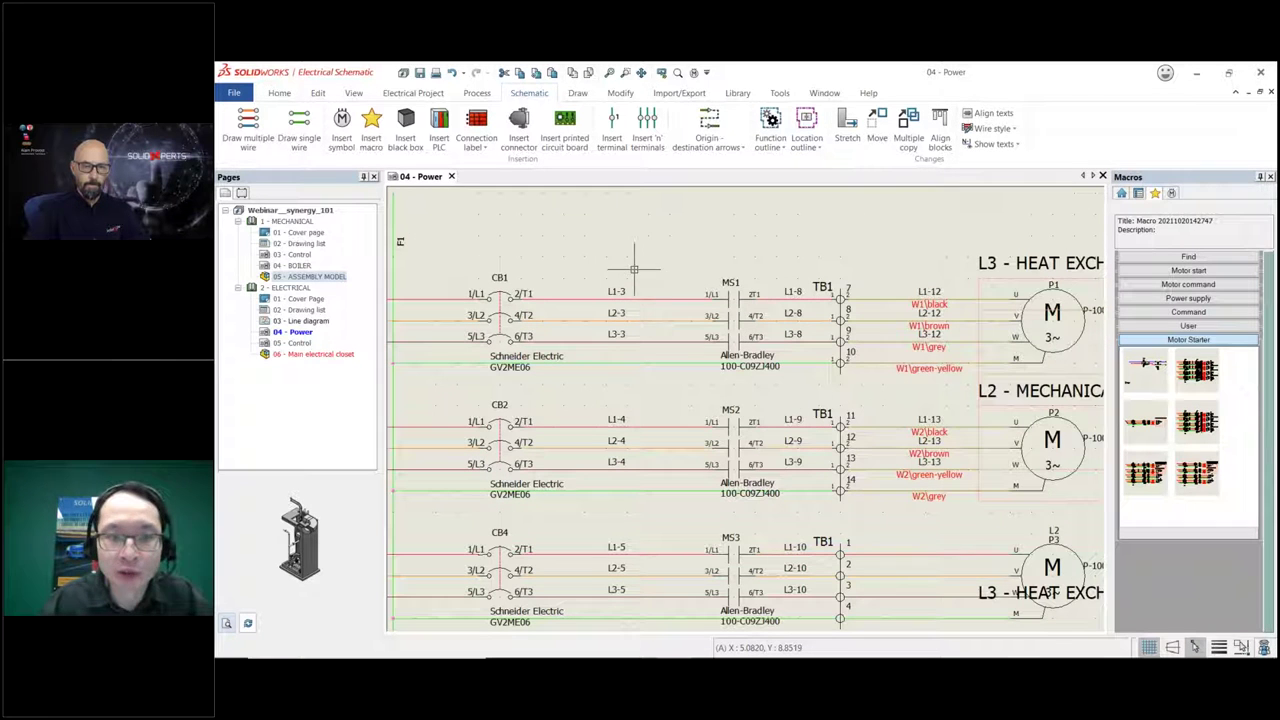
scroll(560, 262, "down", 4)
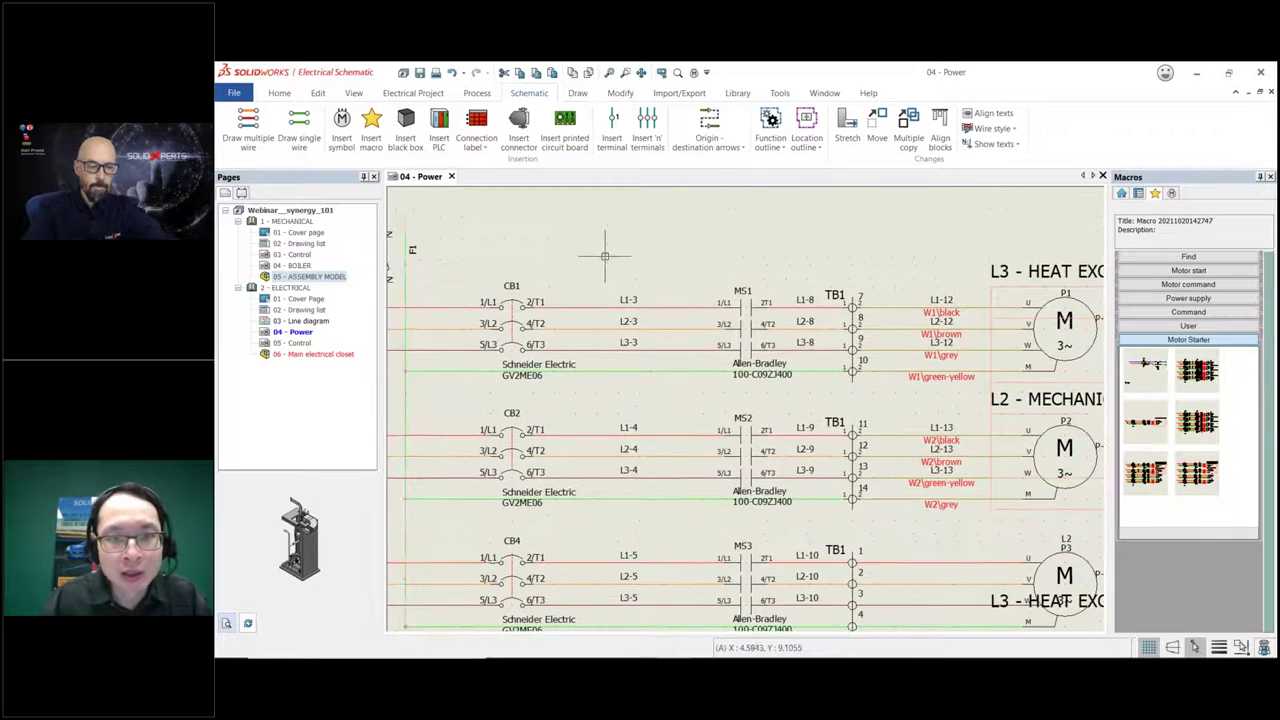
middle_click_drag(638, 267, 653, 281)
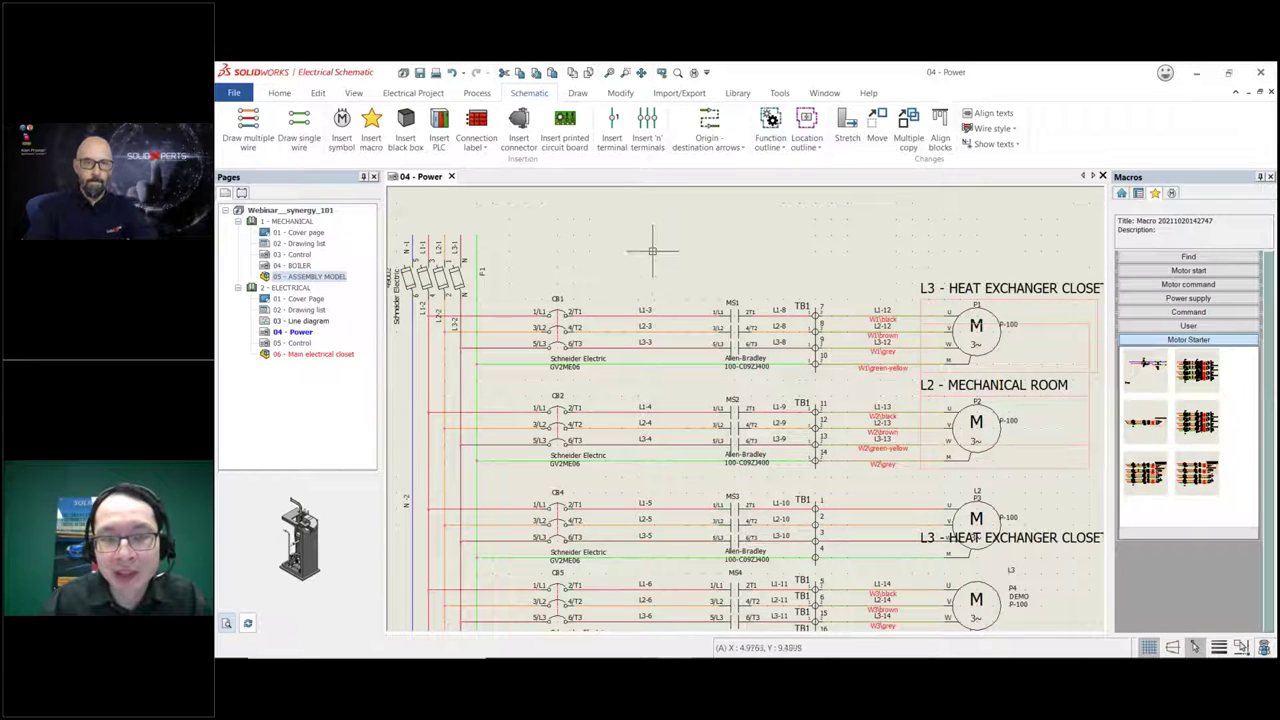
Generate the terminal strip drawings for TB1 from terminal strip management.
left_click(413, 92)
left_click(648, 130)
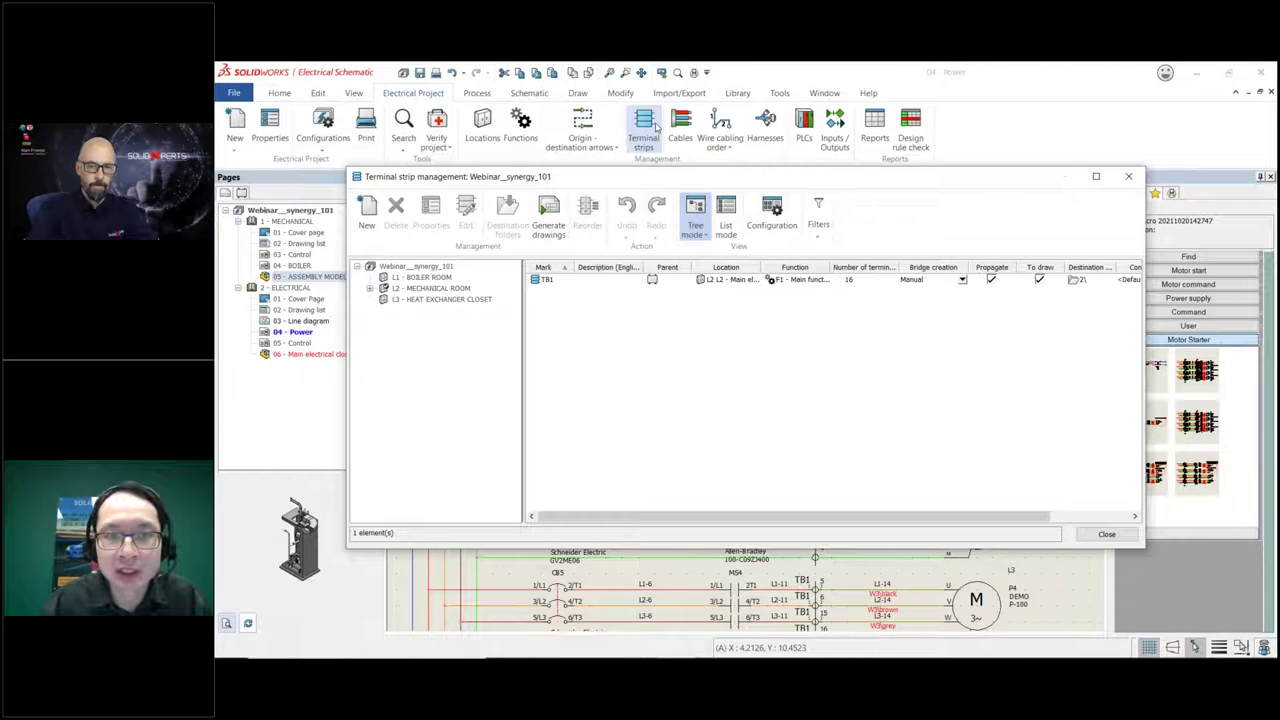
left_click(558, 227)
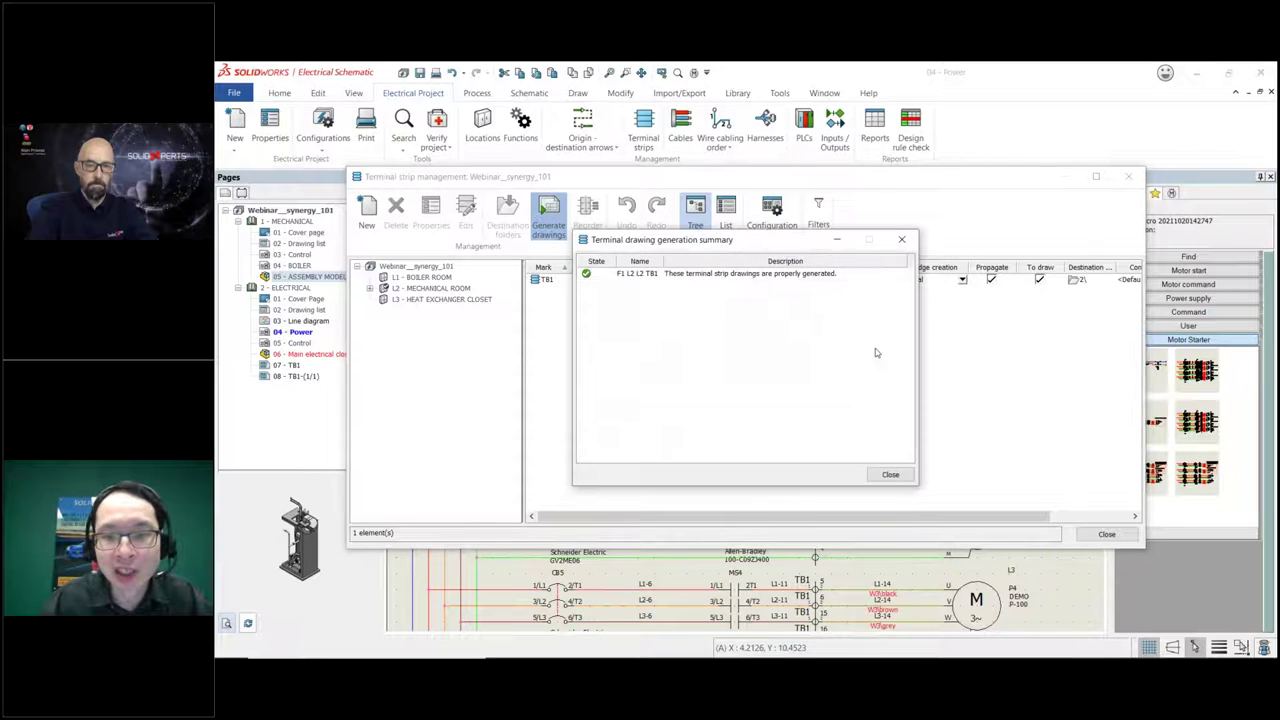
left_click(891, 476)
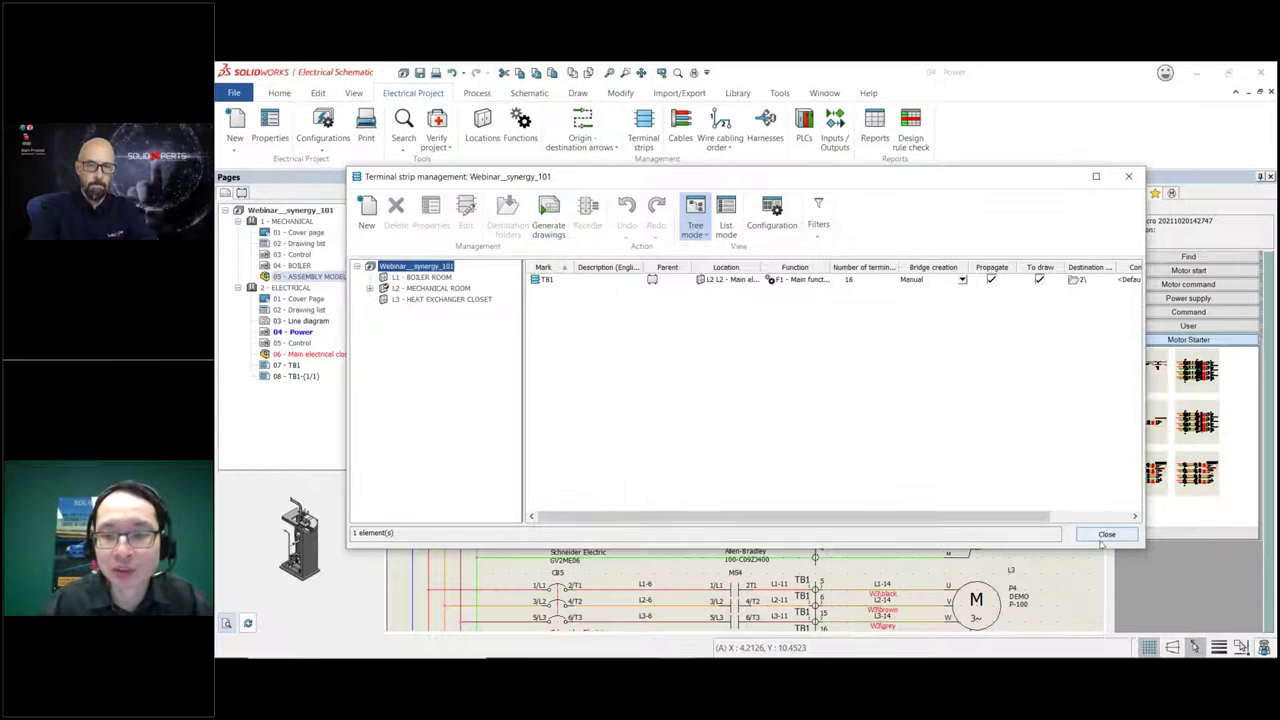
left_click(1106, 535)
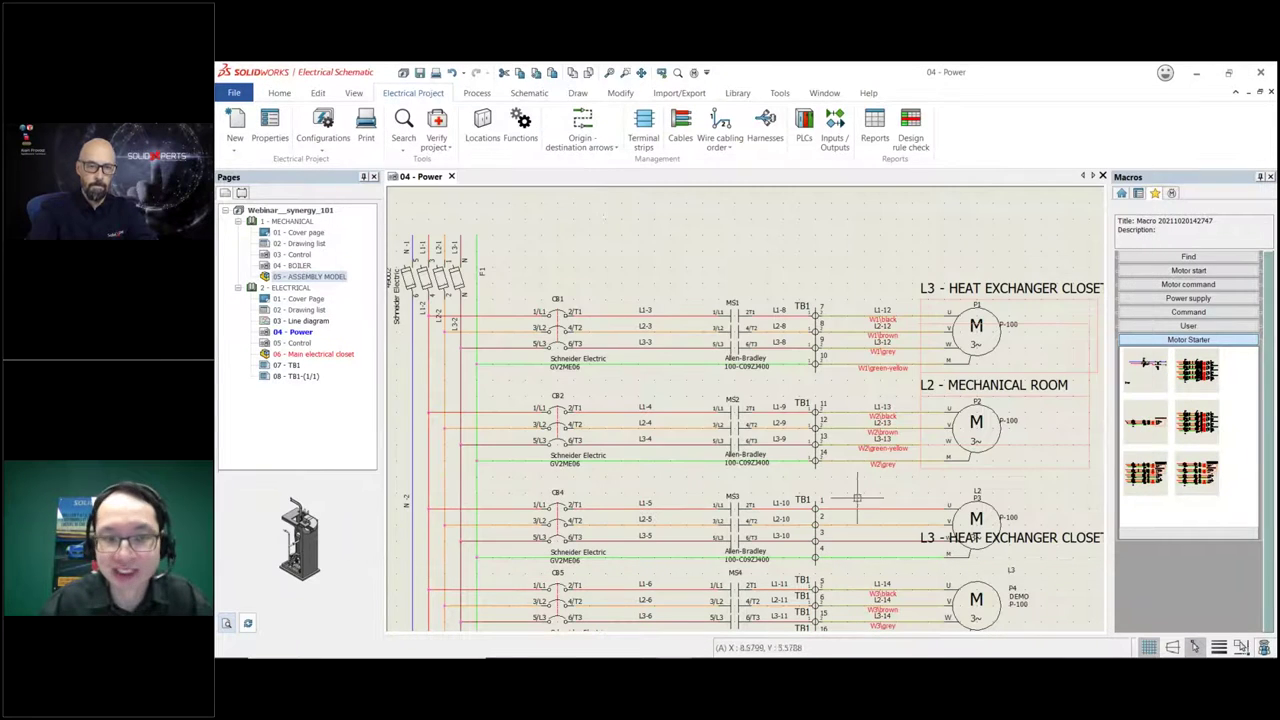
Open drawing 07 - TB1 and examine its terminals, the W1 and W2 cables, and their connections to pumps P1 and P2.
double_click(291, 366)
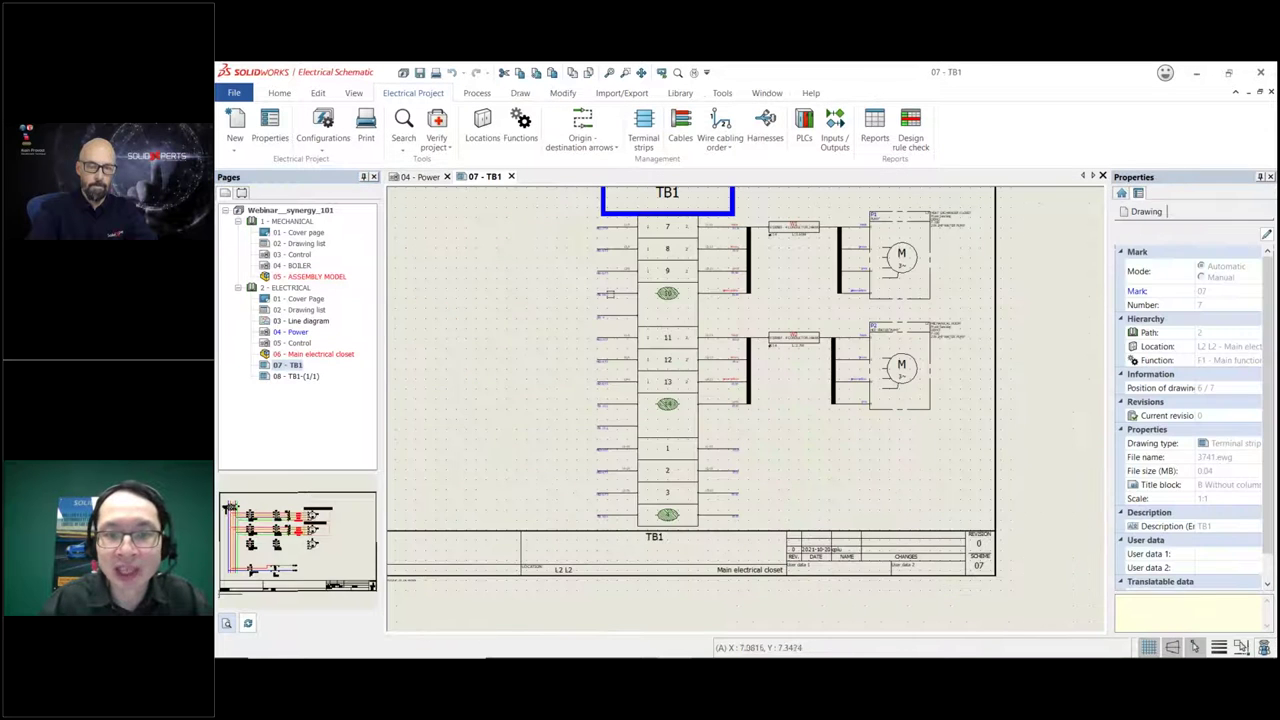
scroll(717, 370, "up", 4)
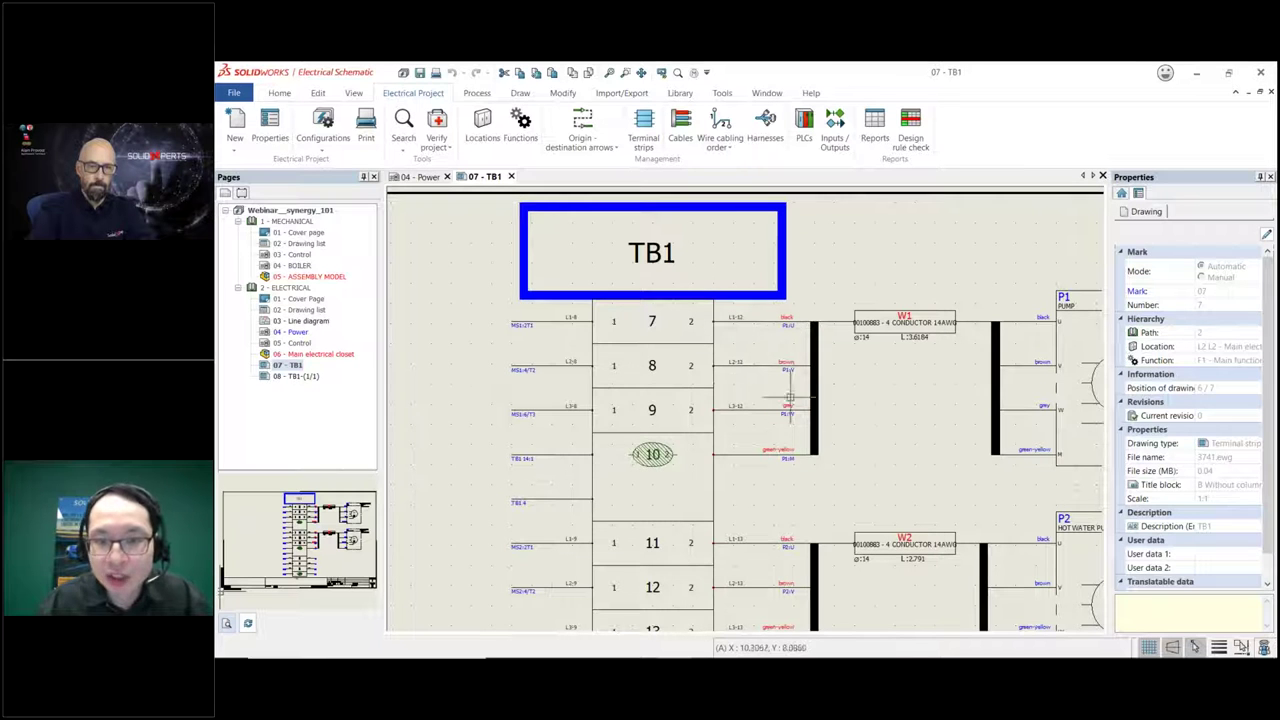
middle_click_drag(862, 407, 736, 373)
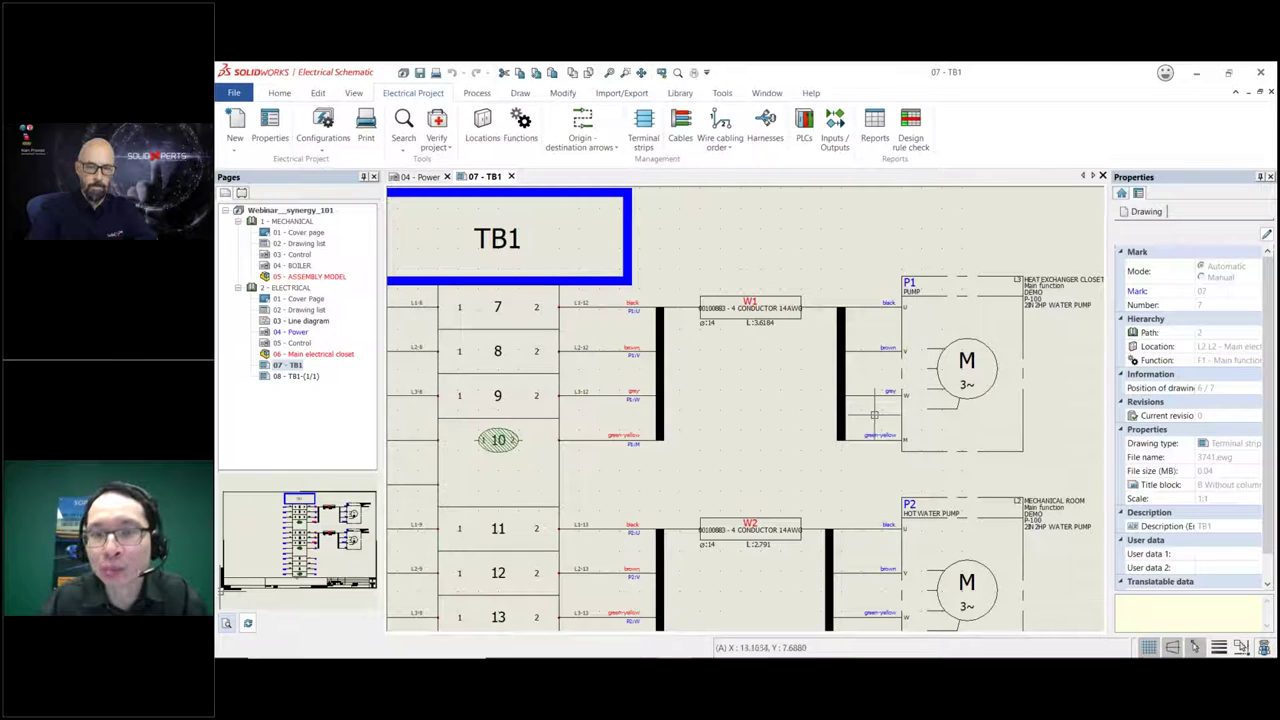
middle_click_drag(778, 404, 860, 354)
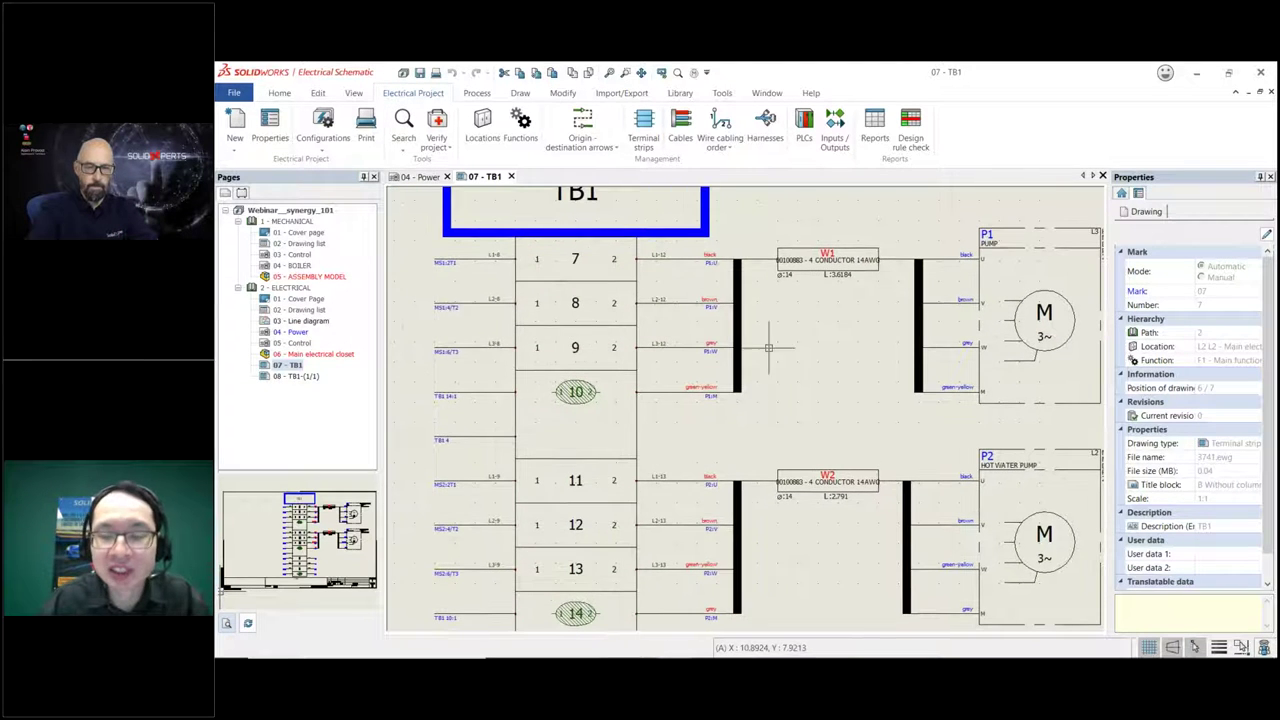
scroll(623, 321, "up", 1)
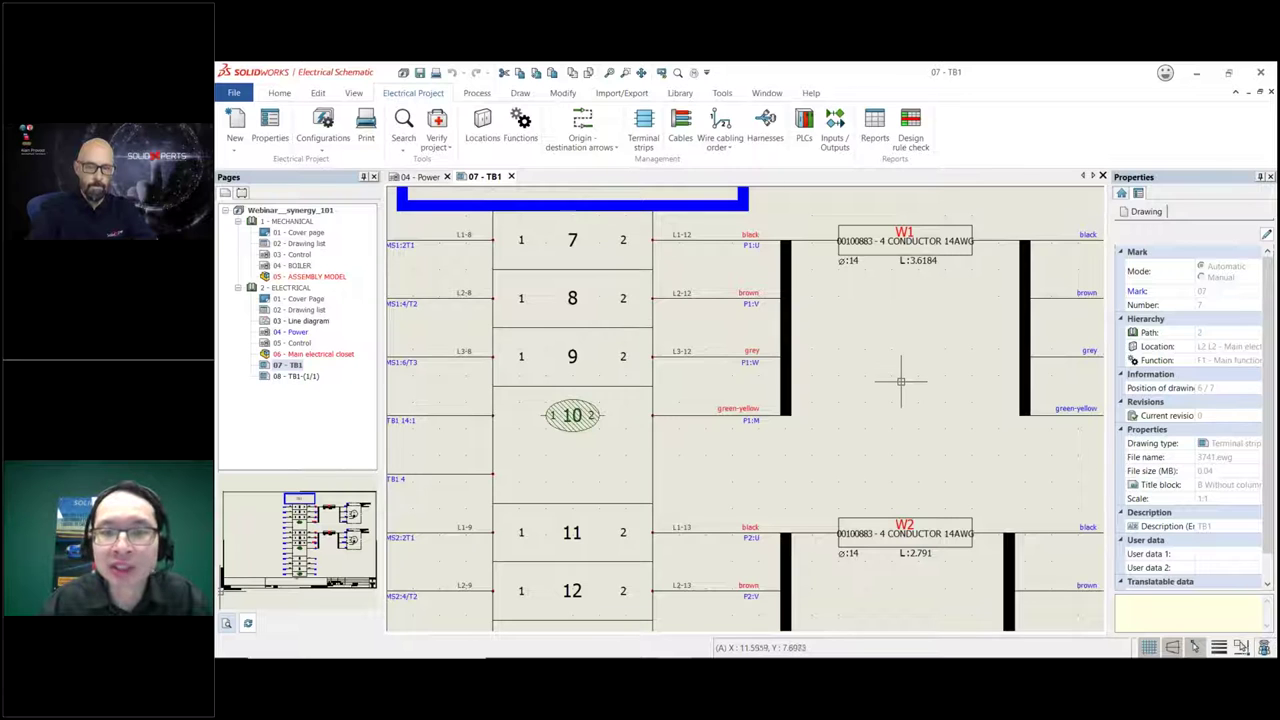
scroll(900, 381, "down", 1)
middle_click_drag(903, 429, 757, 386)
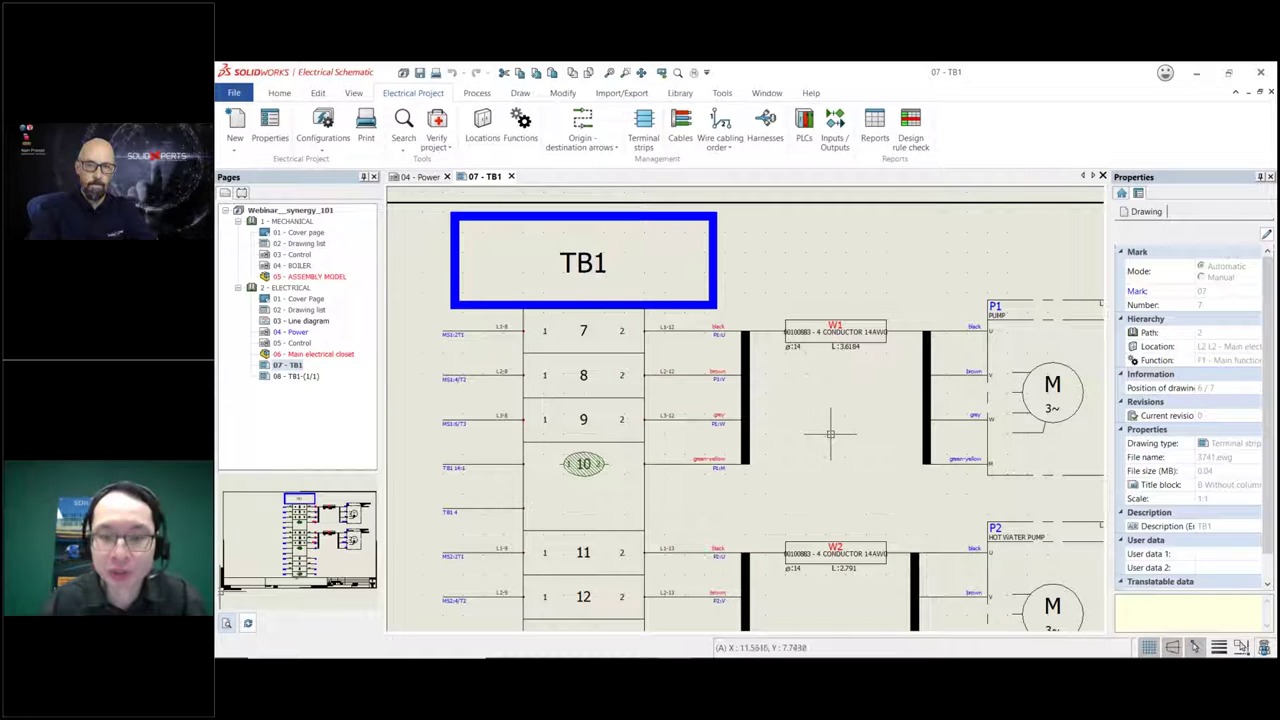
middle_click_drag(826, 440, 784, 426)
scroll(791, 279, "down", 1)
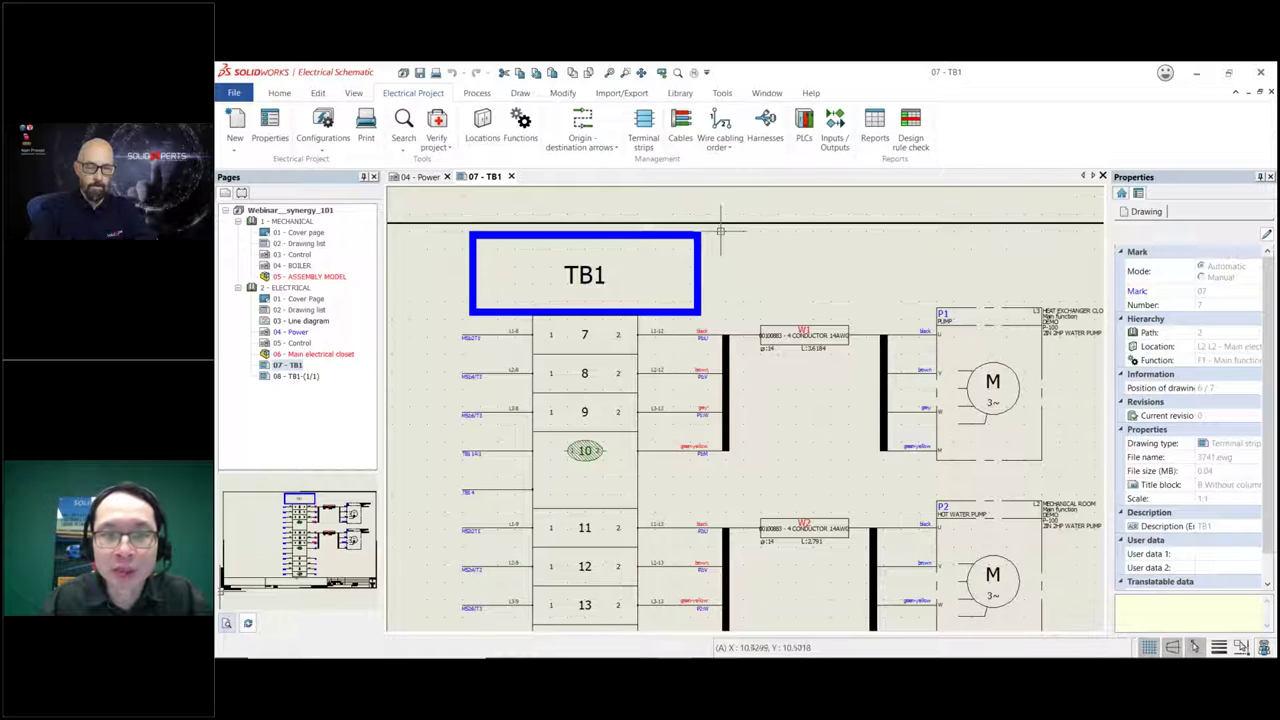
Export all project reports to Excel as xls files in the Desktop folder, with the files set to open.
left_click(619, 93)
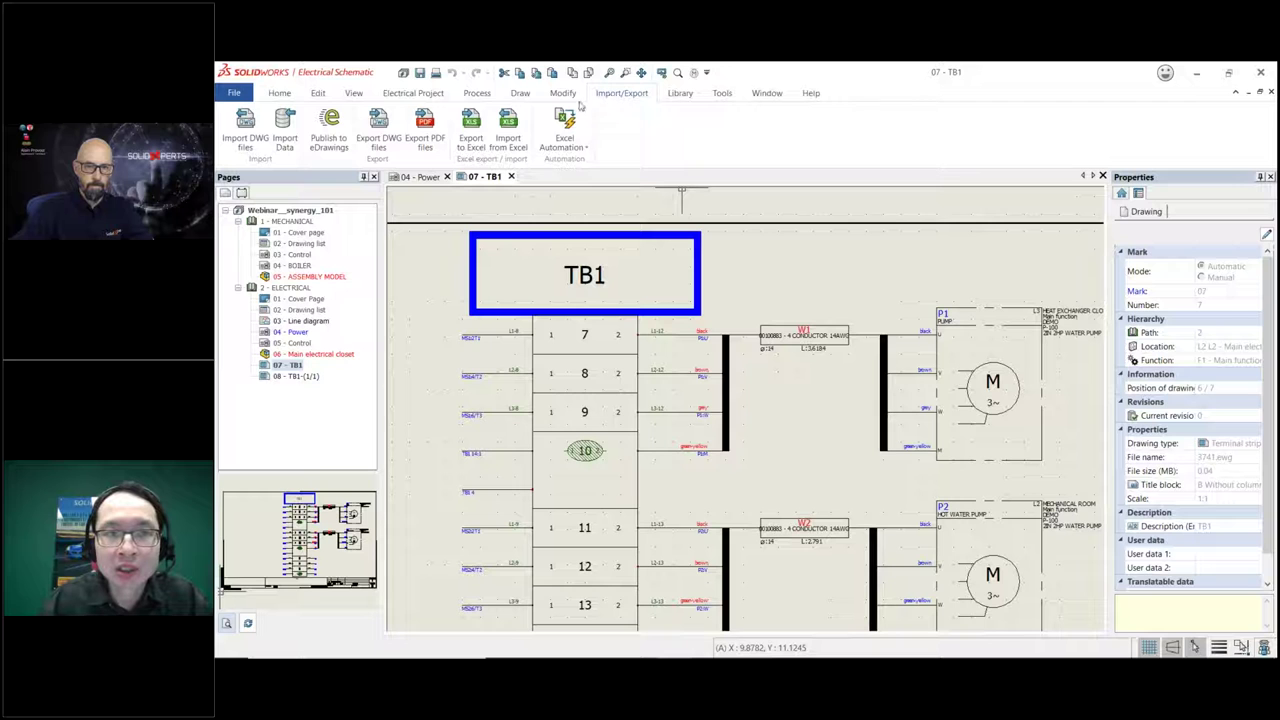
left_click(424, 95)
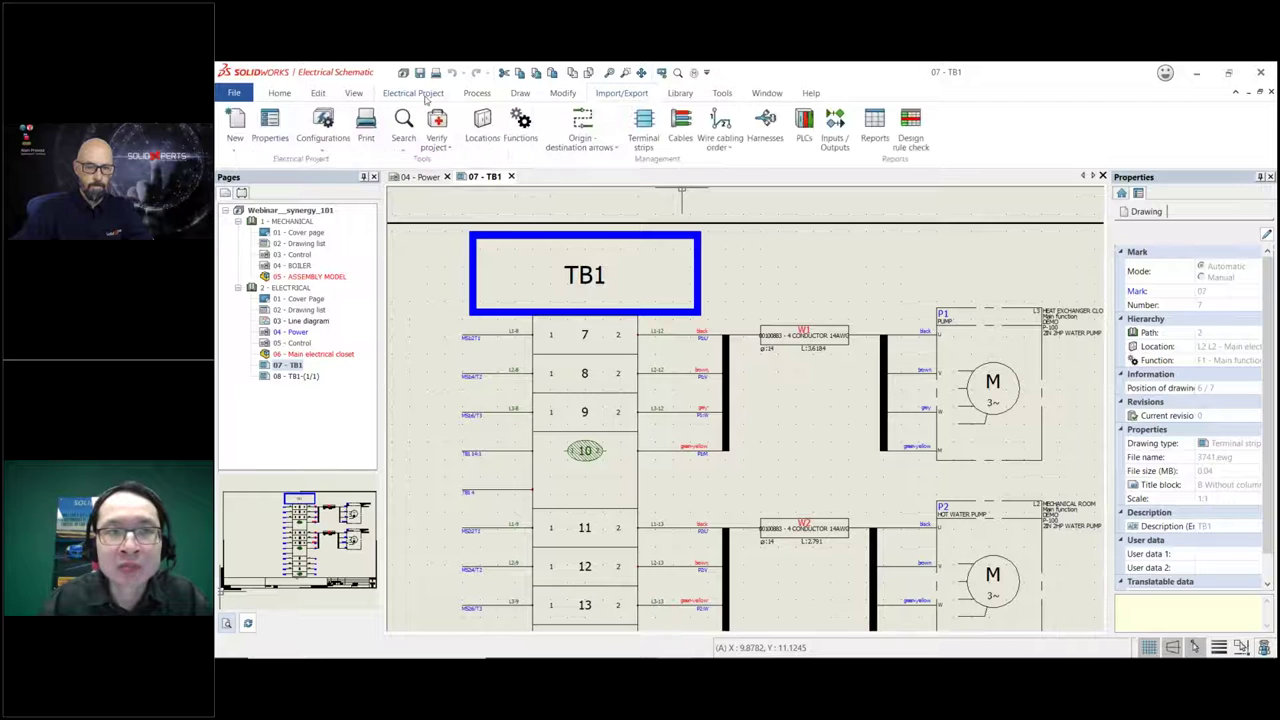
left_click(875, 125)
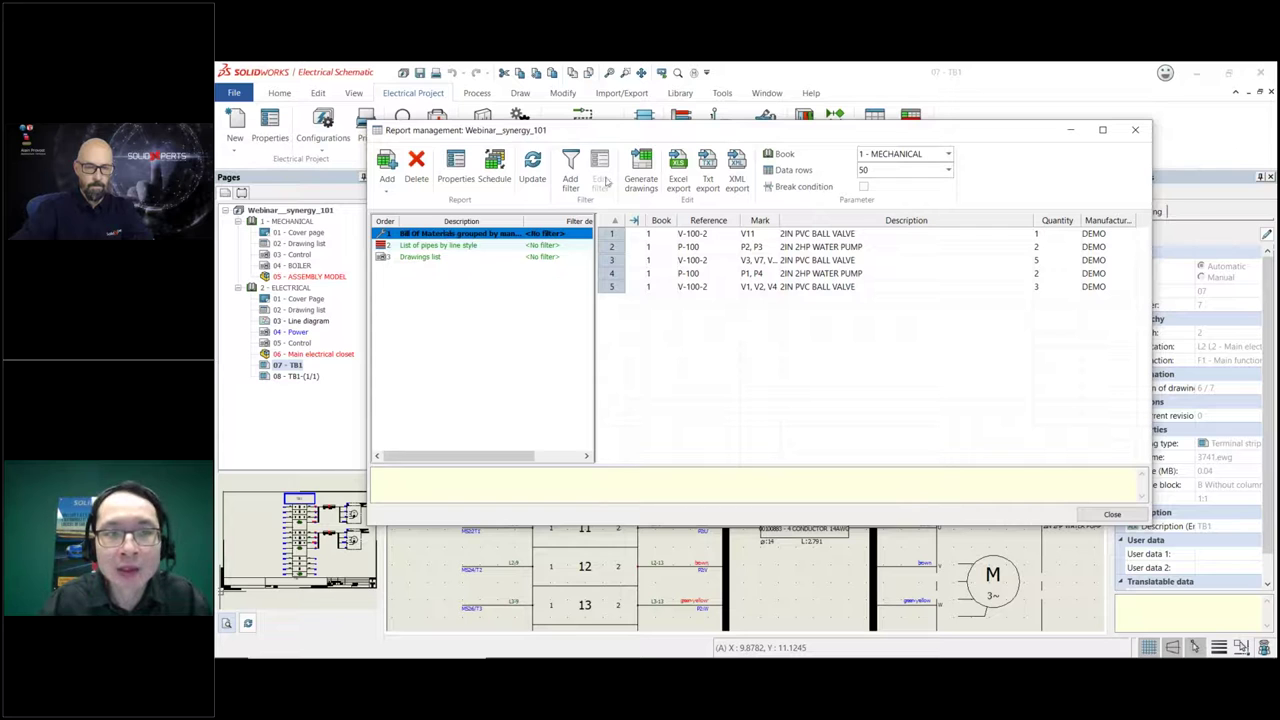
left_click(678, 176)
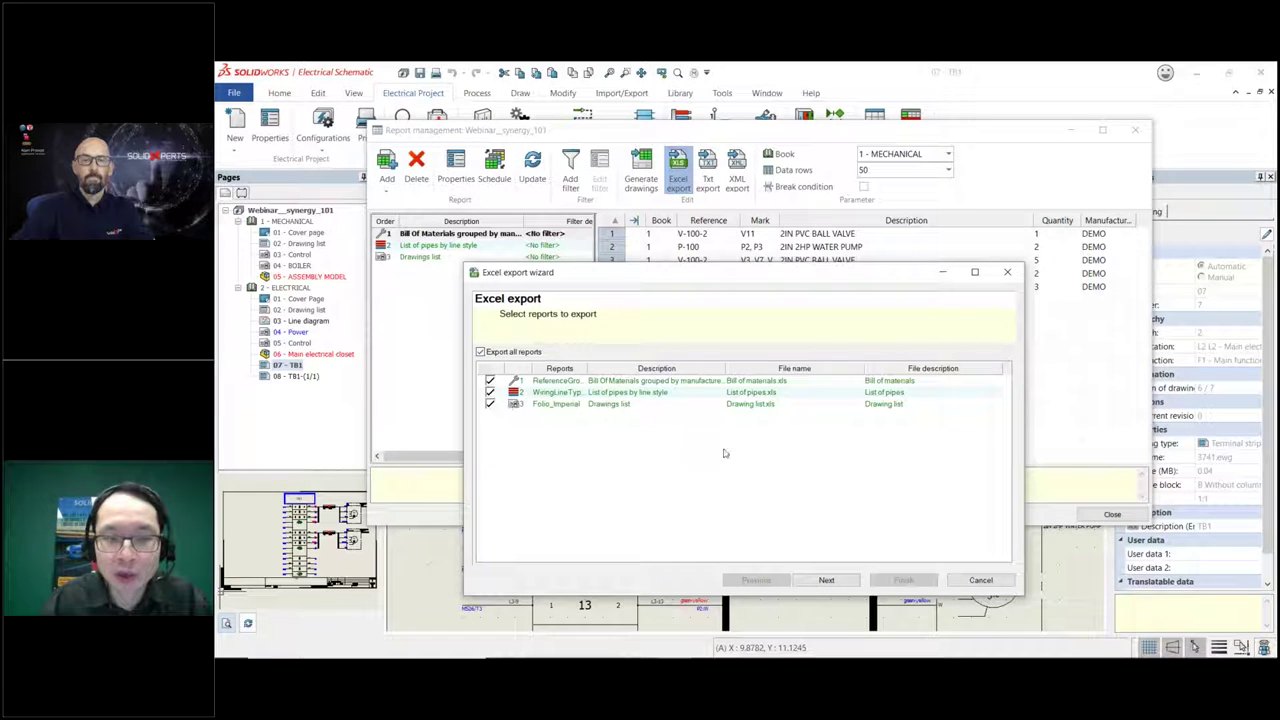
left_click(846, 581)
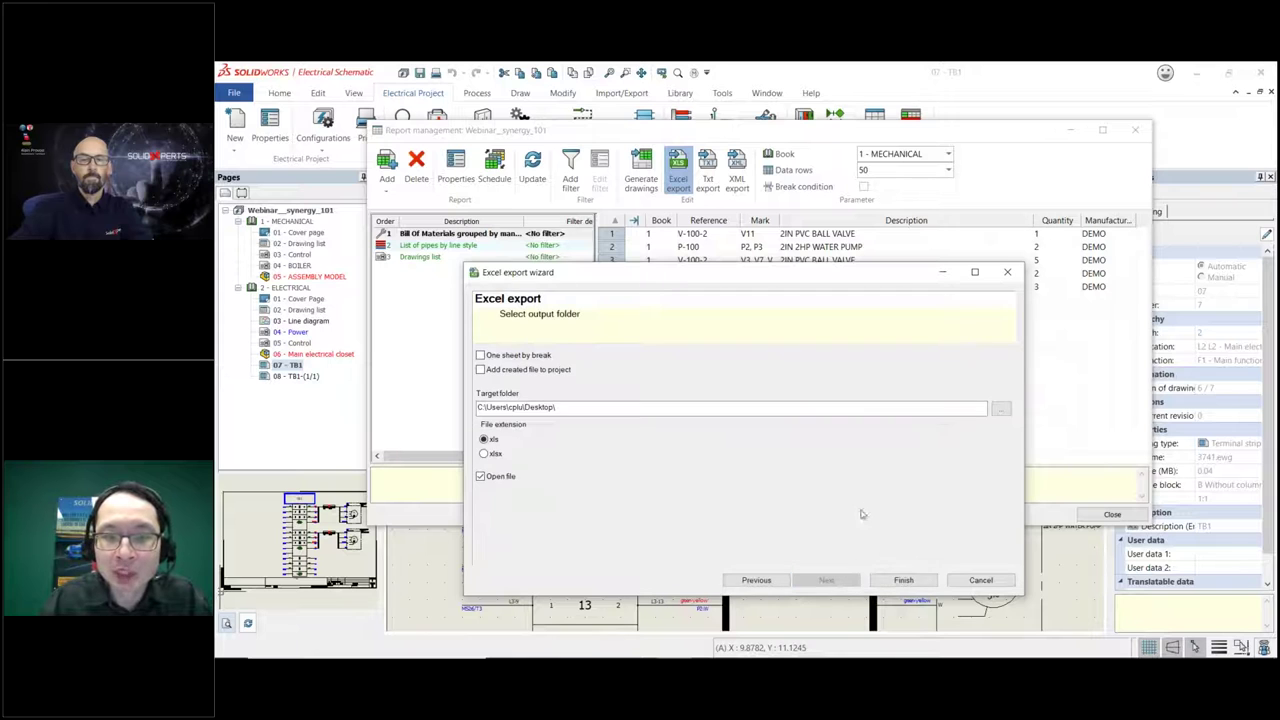
left_click(903, 580)
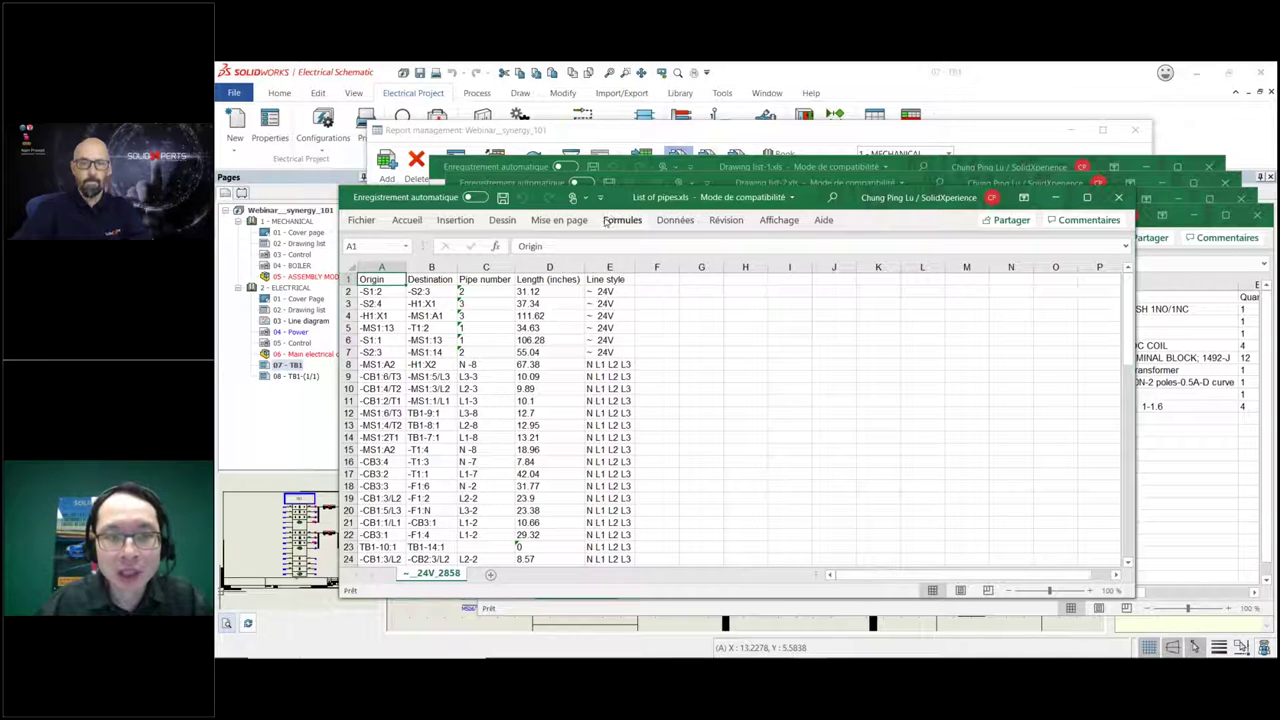
Review the exported List of pipes and Bill of materials-2 workbooks in Excel, closing each one.
mouse_move(629, 204)
left_mouse_down()
mouse_move(629, 180)
mouse_move(641, 184)
left_mouse_up()
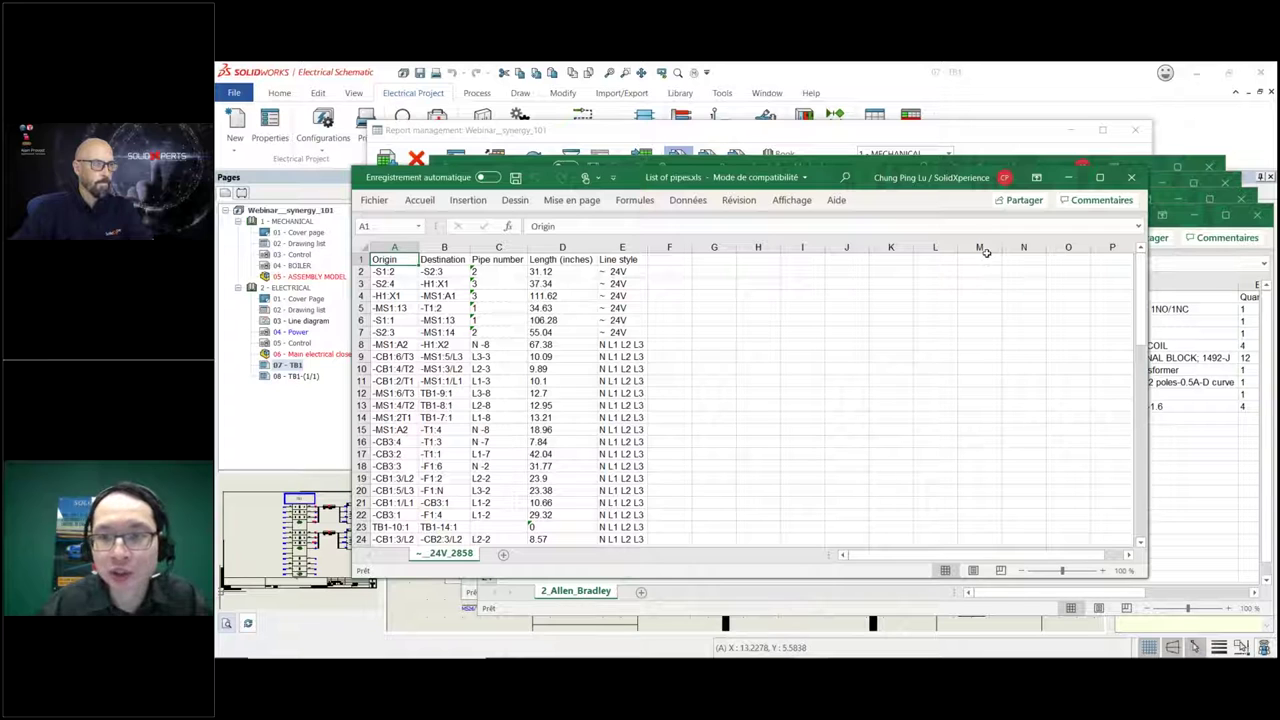
left_click(1131, 177)
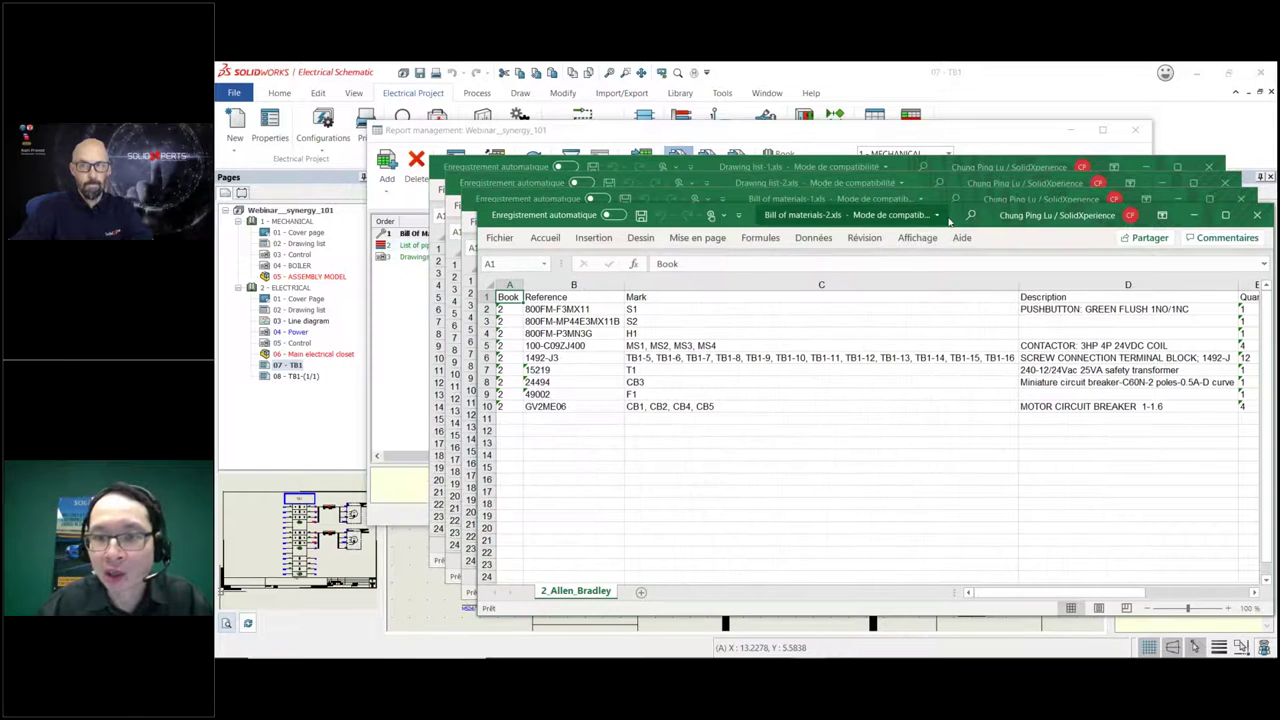
left_click_drag(947, 224, 913, 219)
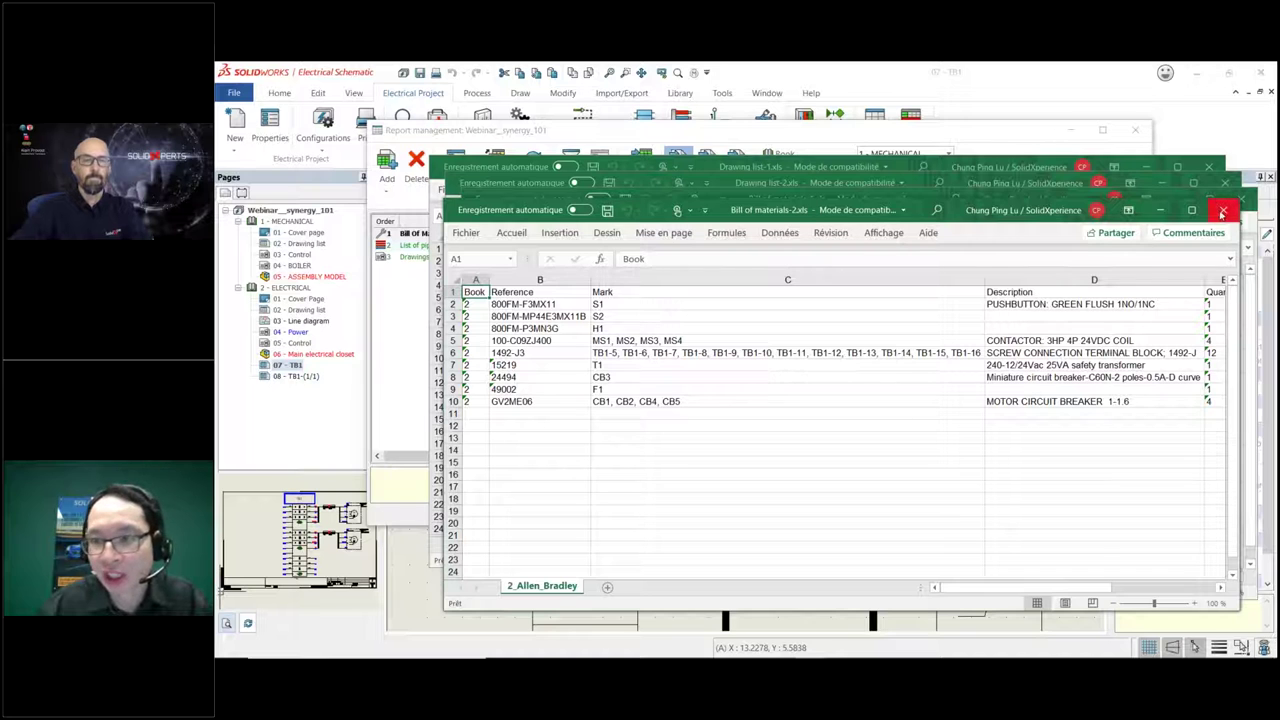
left_click(1222, 212)
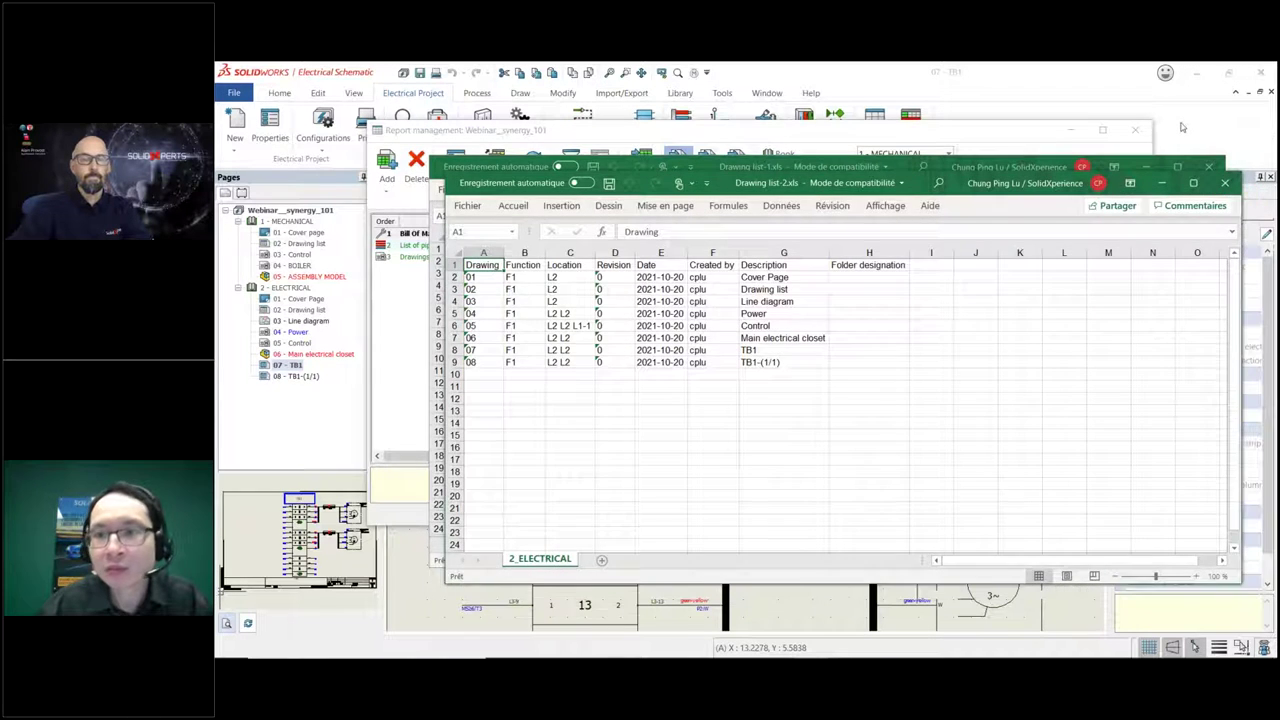
Close the exported Drawing list workbooks and leave report management.
left_click(1182, 127)
left_click(908, 237)
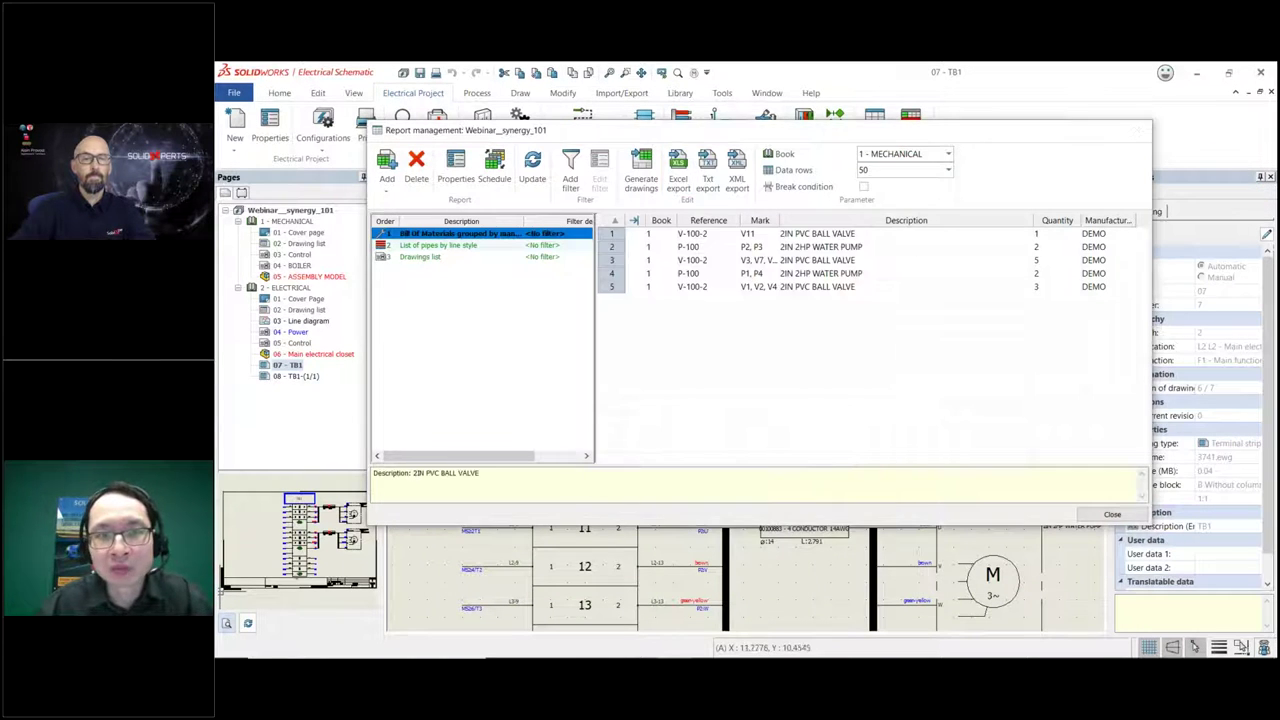
key("Escape")
Export all project drawings to a single PDF, testhhhh.pdf, in the Desktop folder, without splitting by book, and open the file.
left_click(622, 93)
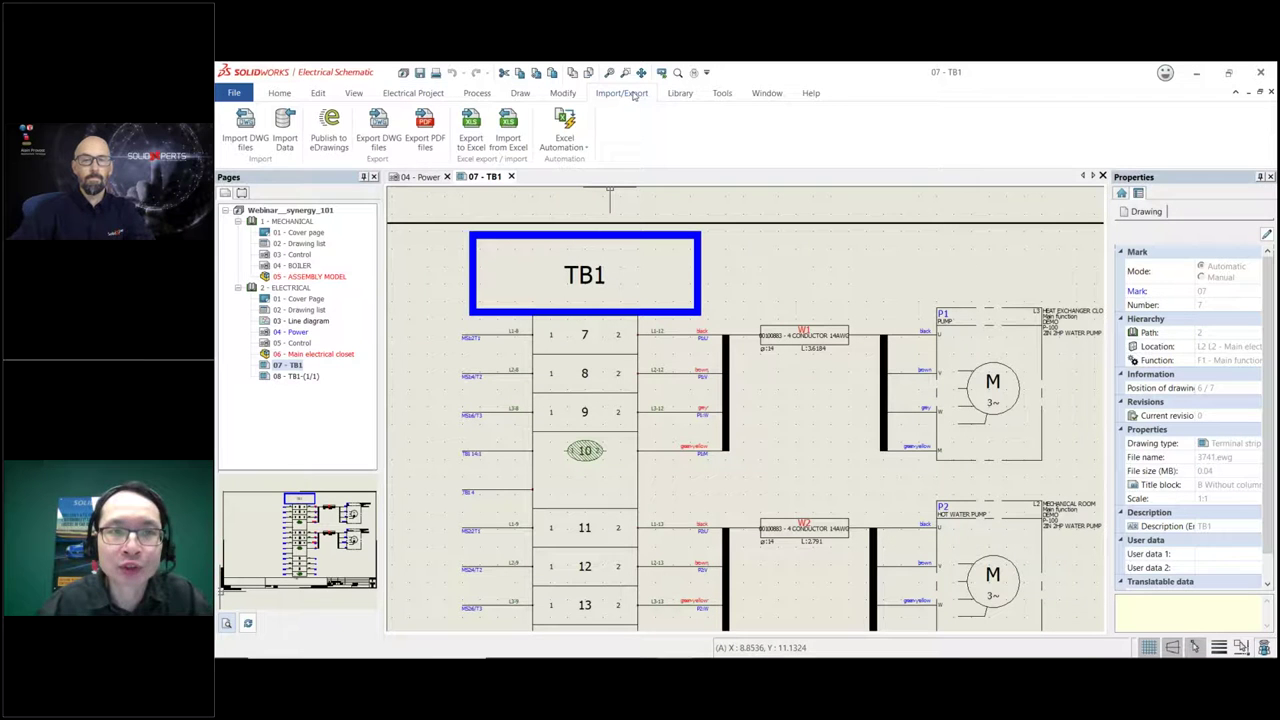
left_click(427, 135)
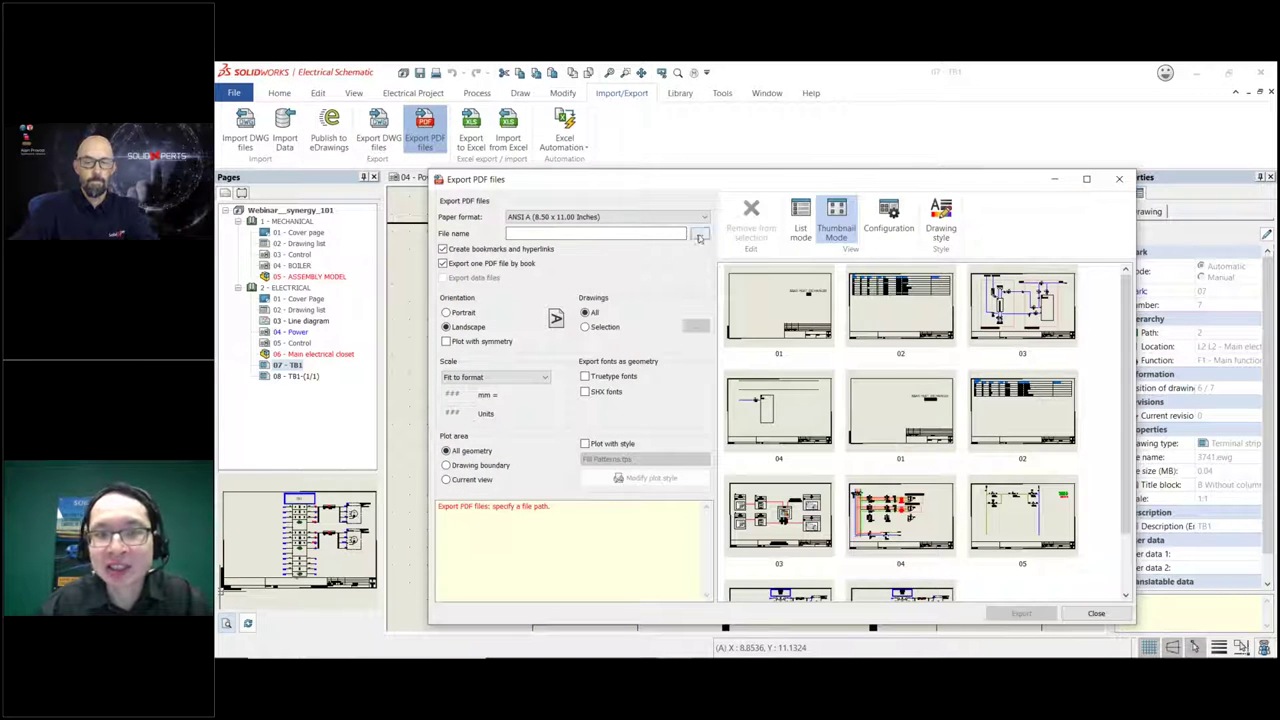
left_click(700, 236)
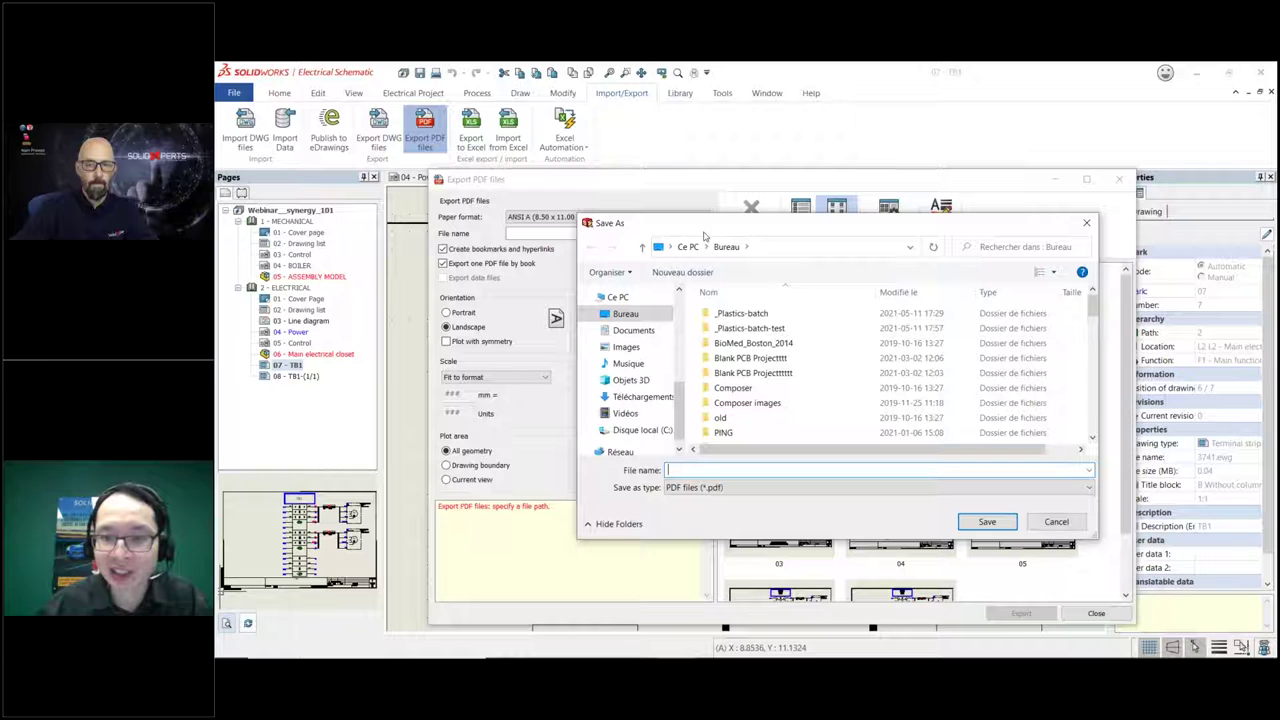
type("t")
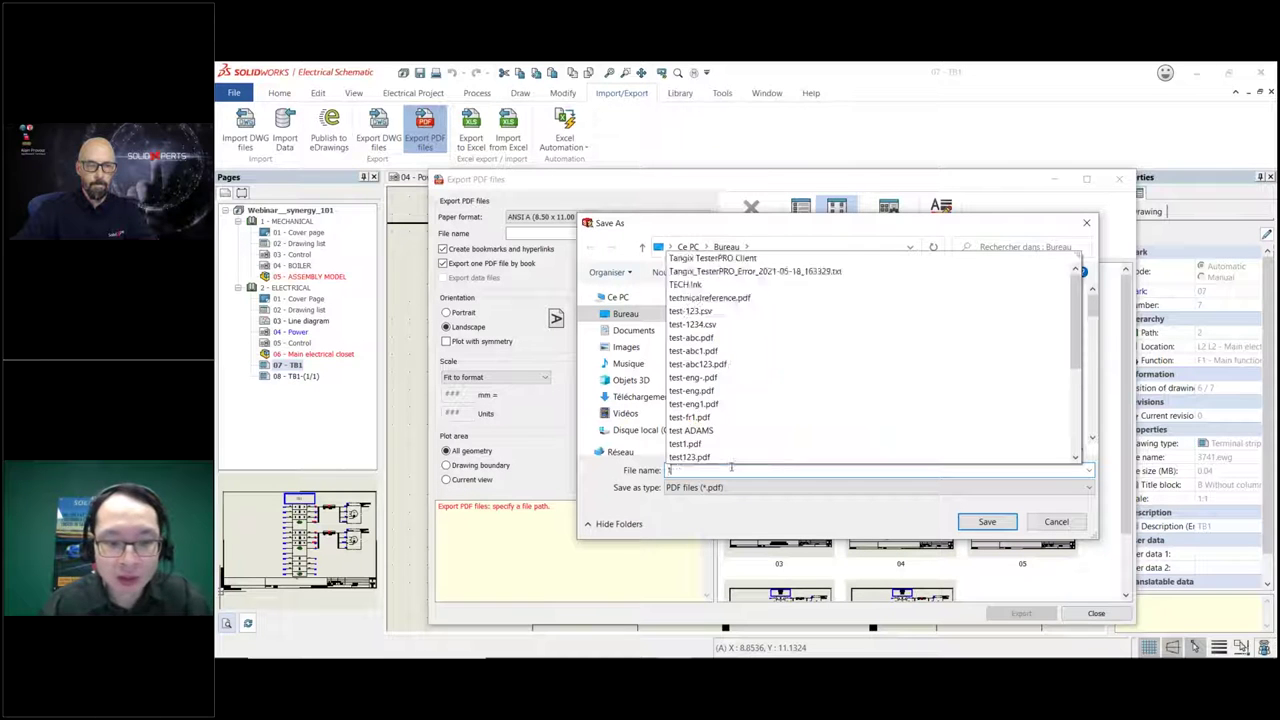
type("estsheet")
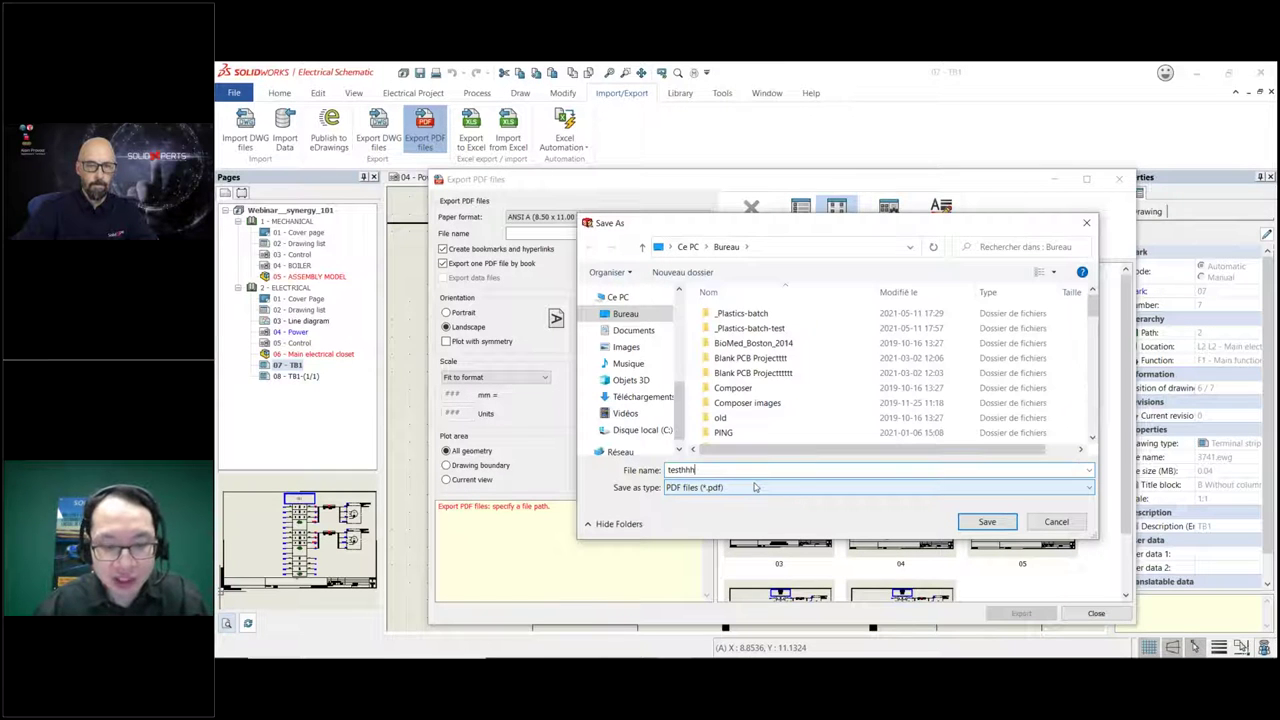
left_click(984, 521)
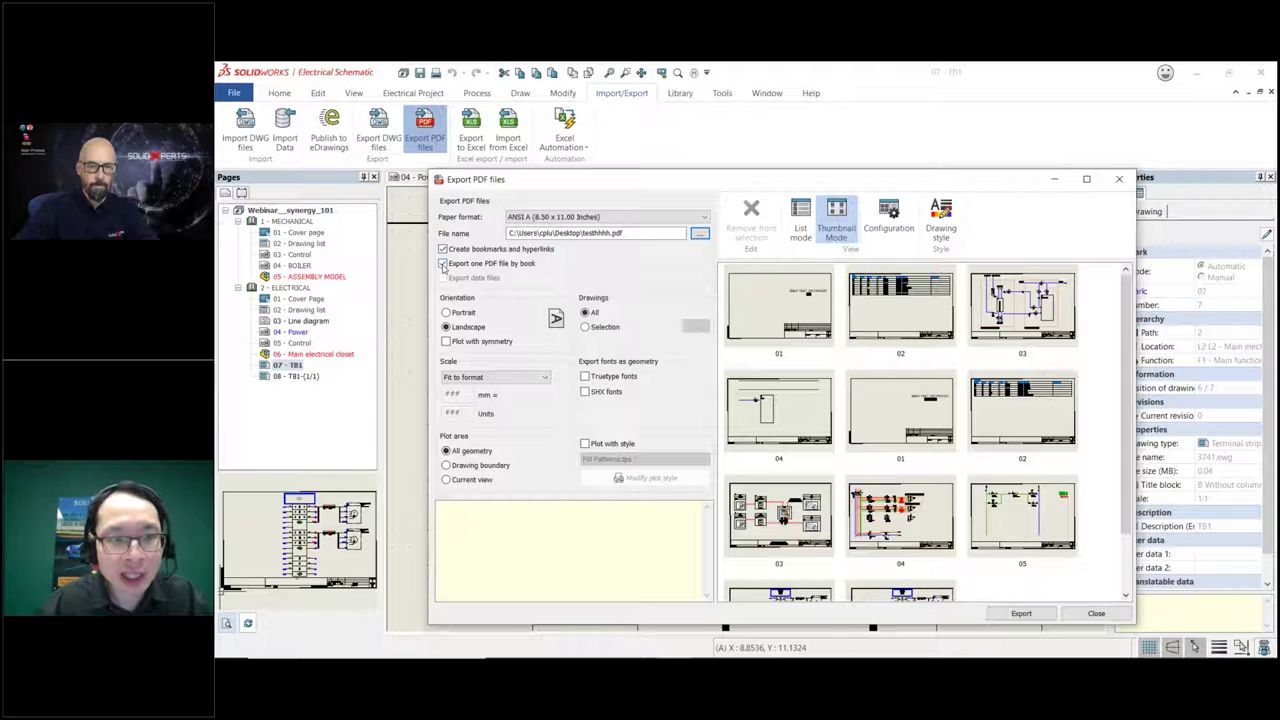
left_click(1022, 614)
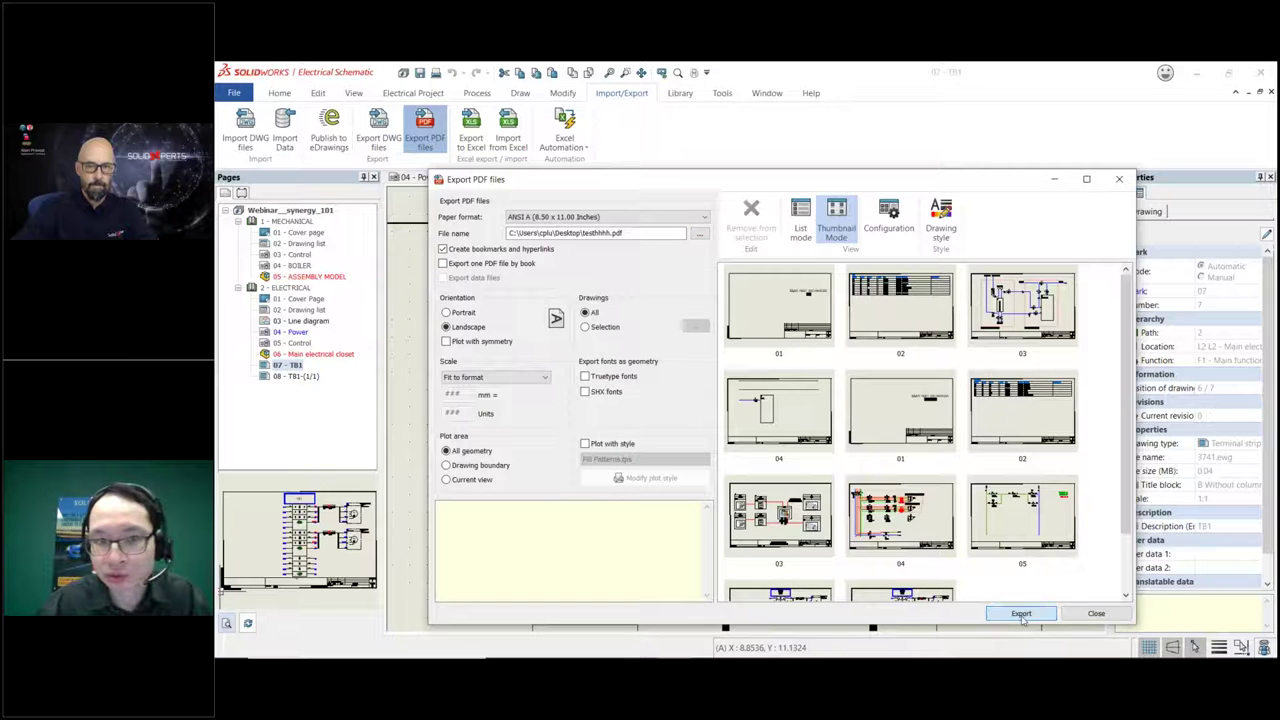
left_click(760, 372)
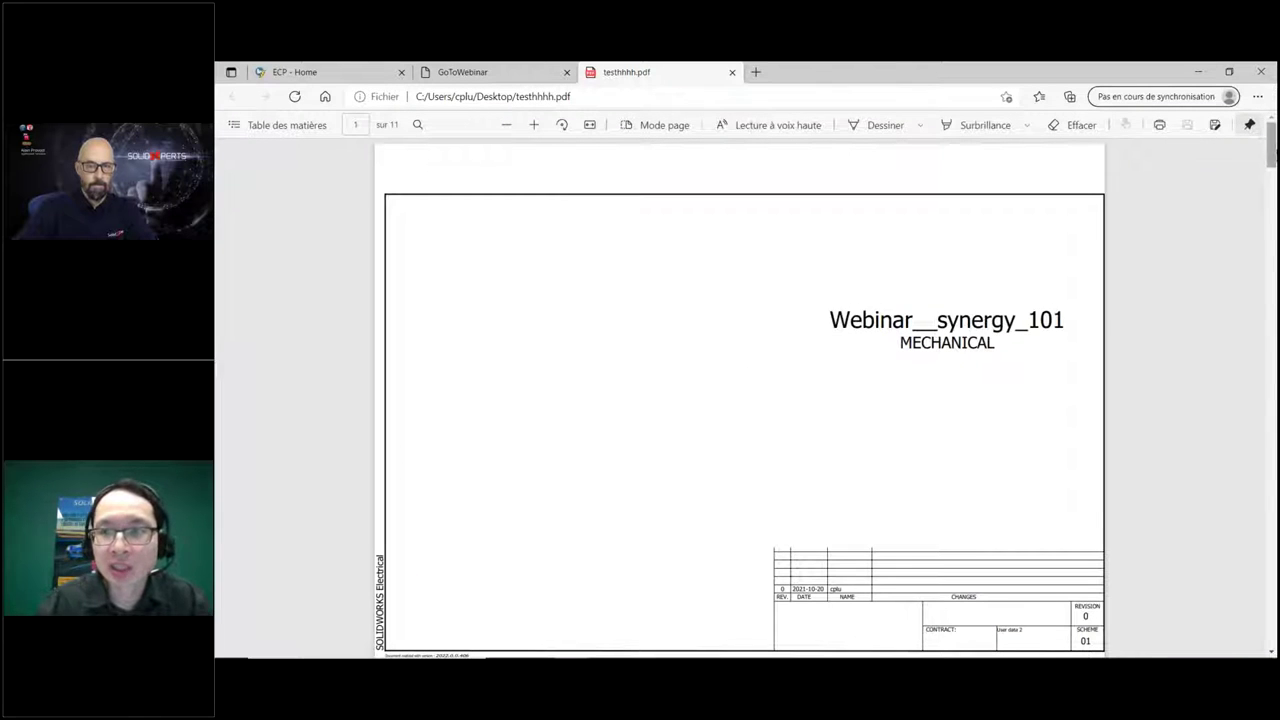
Look through the exported PDF from the mechanical cover page to the electrical line diagram and Power schematic.
scroll(740, 400, "down", 5)
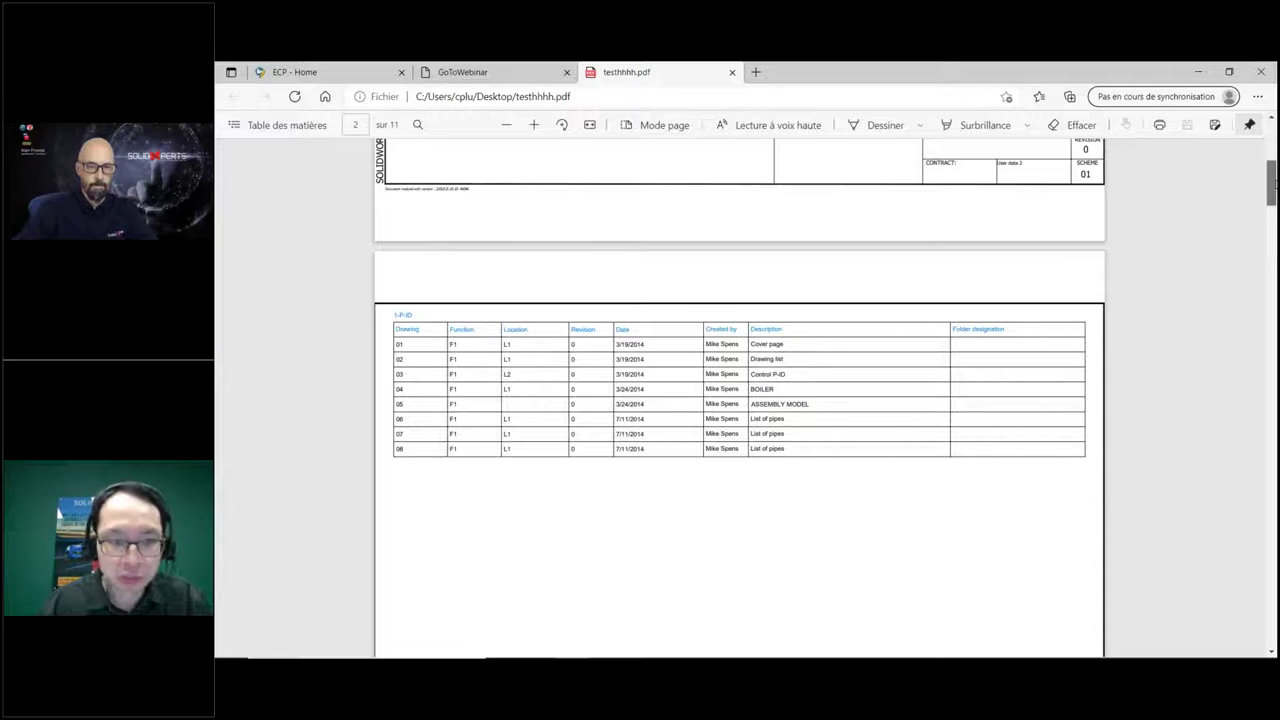
scroll(740, 400, "down", 10)
scroll(740, 400, "down", 10)
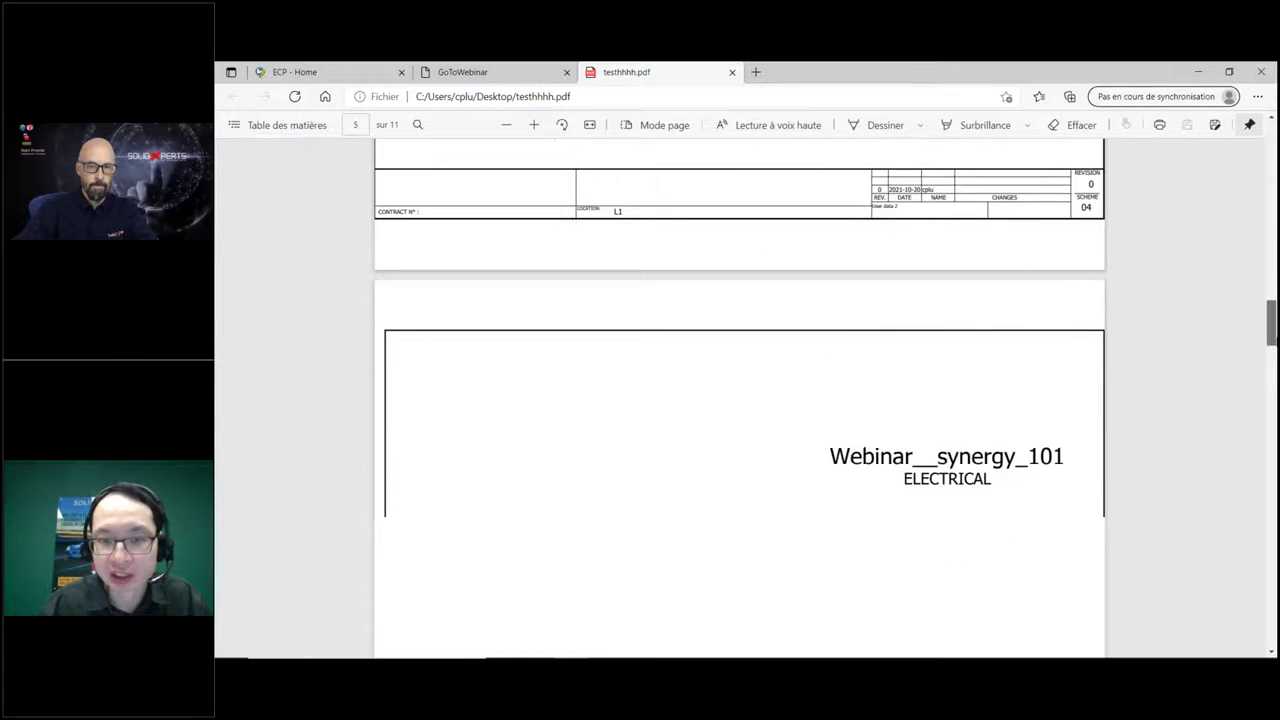
scroll(740, 400, "down", 8)
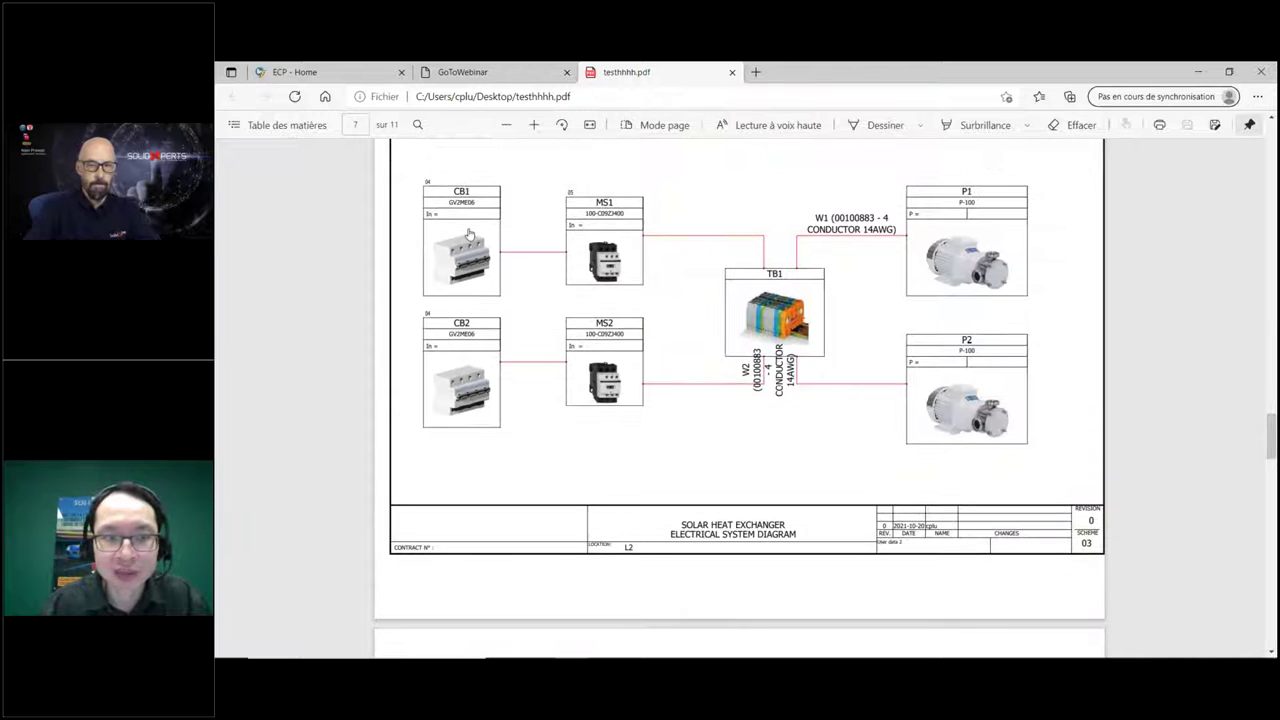
scroll(402, 437, "down", 5)
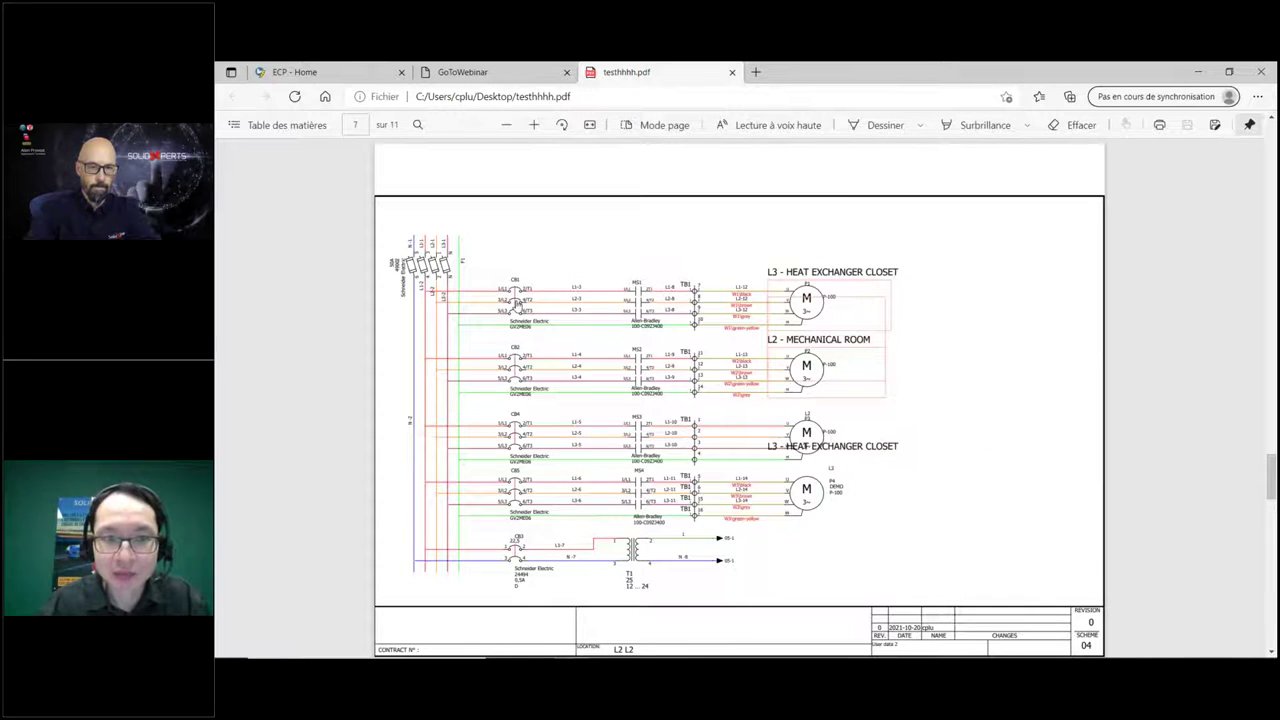
scroll(516, 302, "up", 5)
scroll(740, 370, "down", 1)
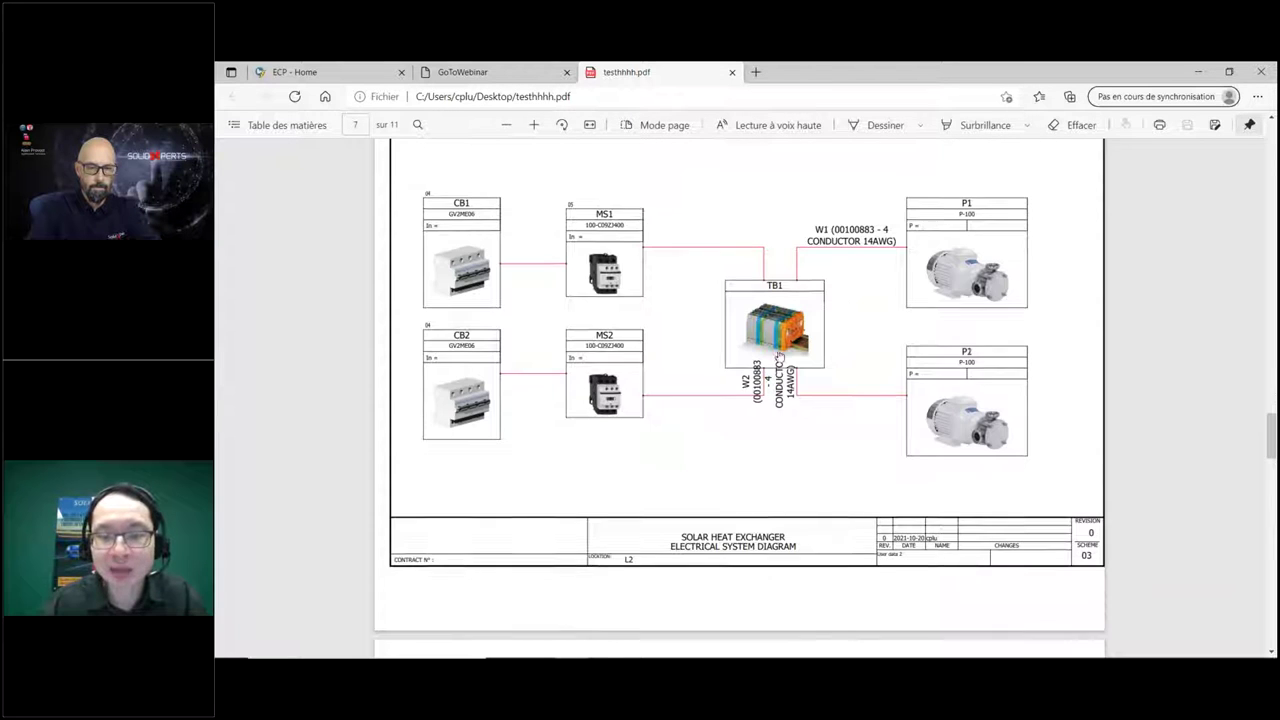
Follow the TB1 link in the PDF's line diagram, review the terminal, control and power drawings, and close the PDF.
left_click(768, 333)
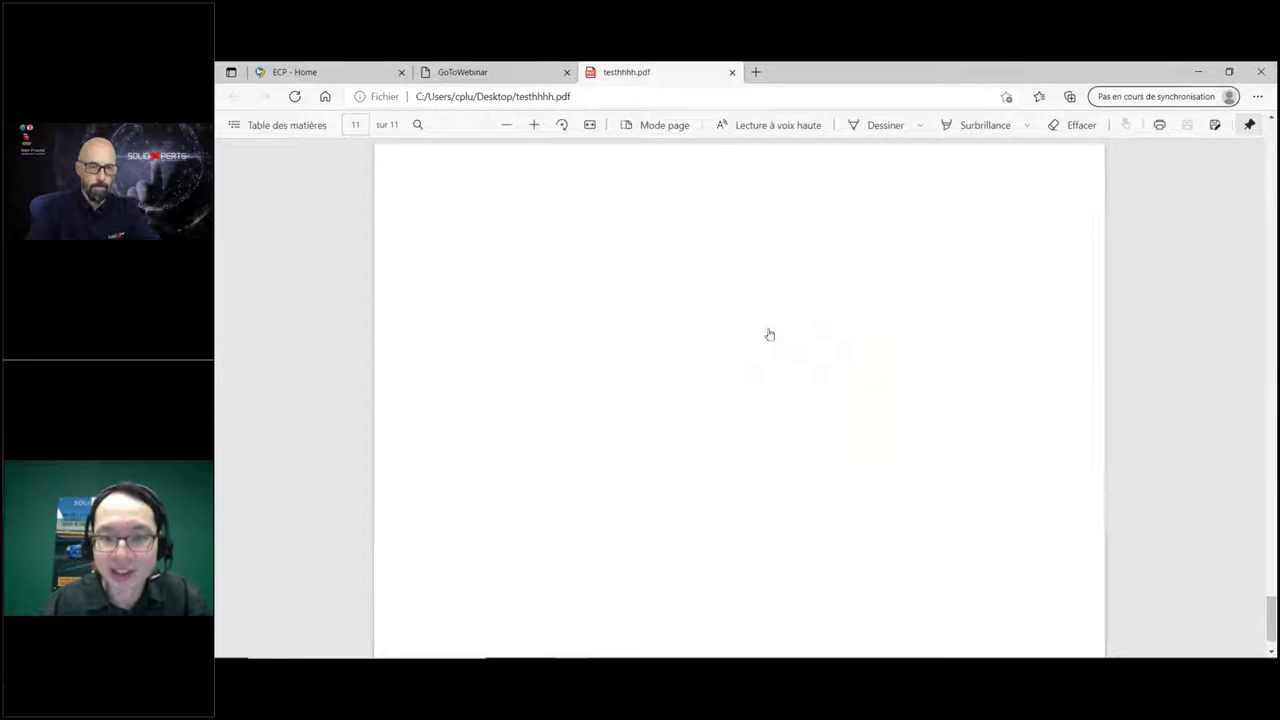
scroll(779, 298, "up", 2)
scroll(770, 330, "up", 5)
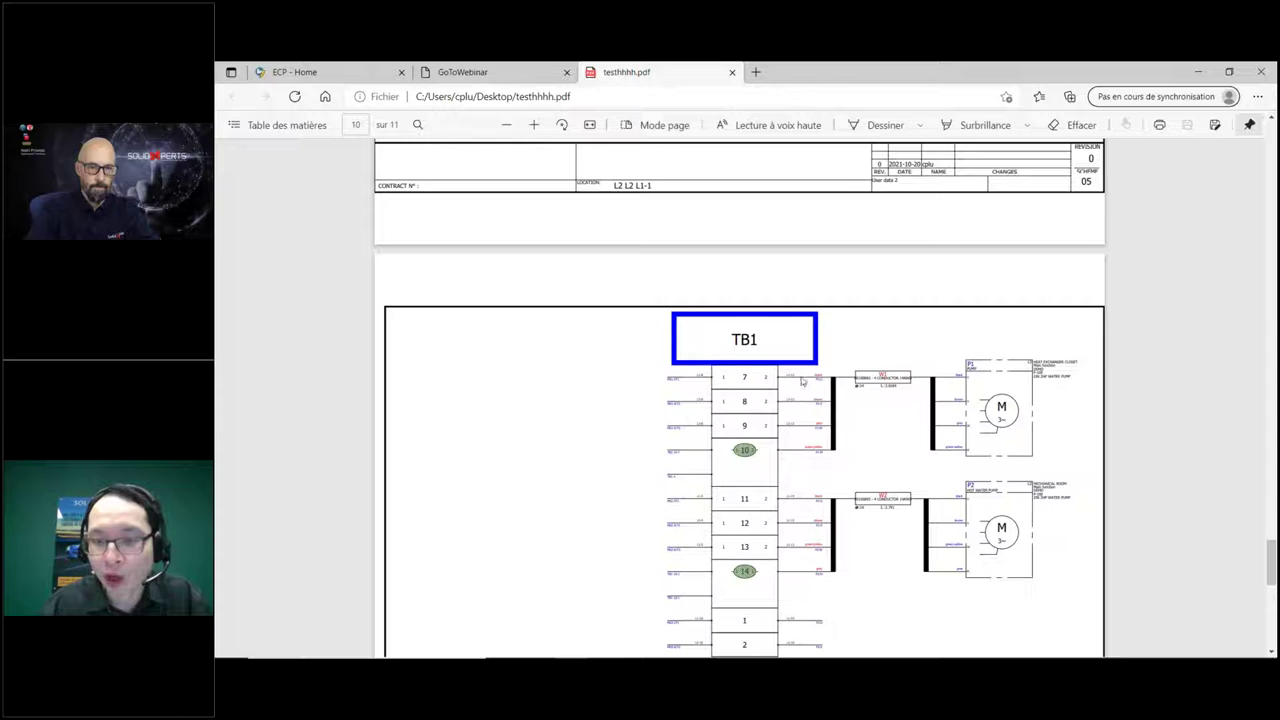
scroll(735, 360, "up", 8)
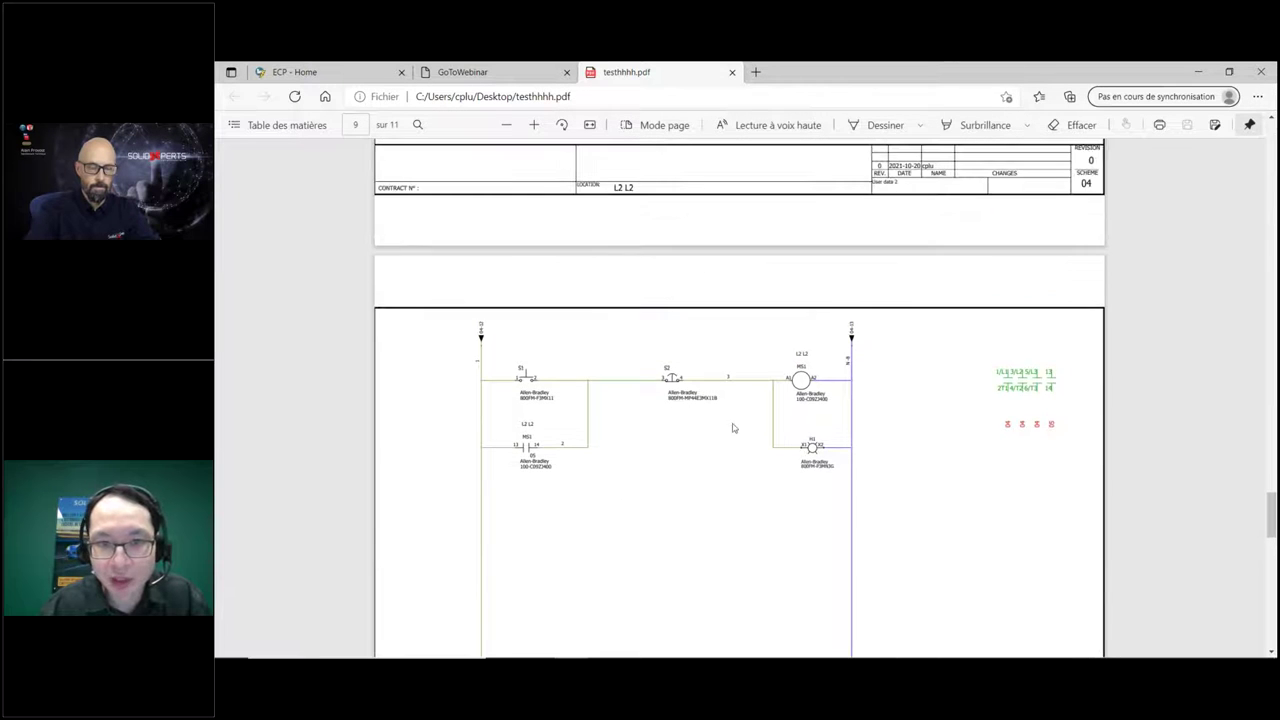
scroll(564, 333, "up", 4)
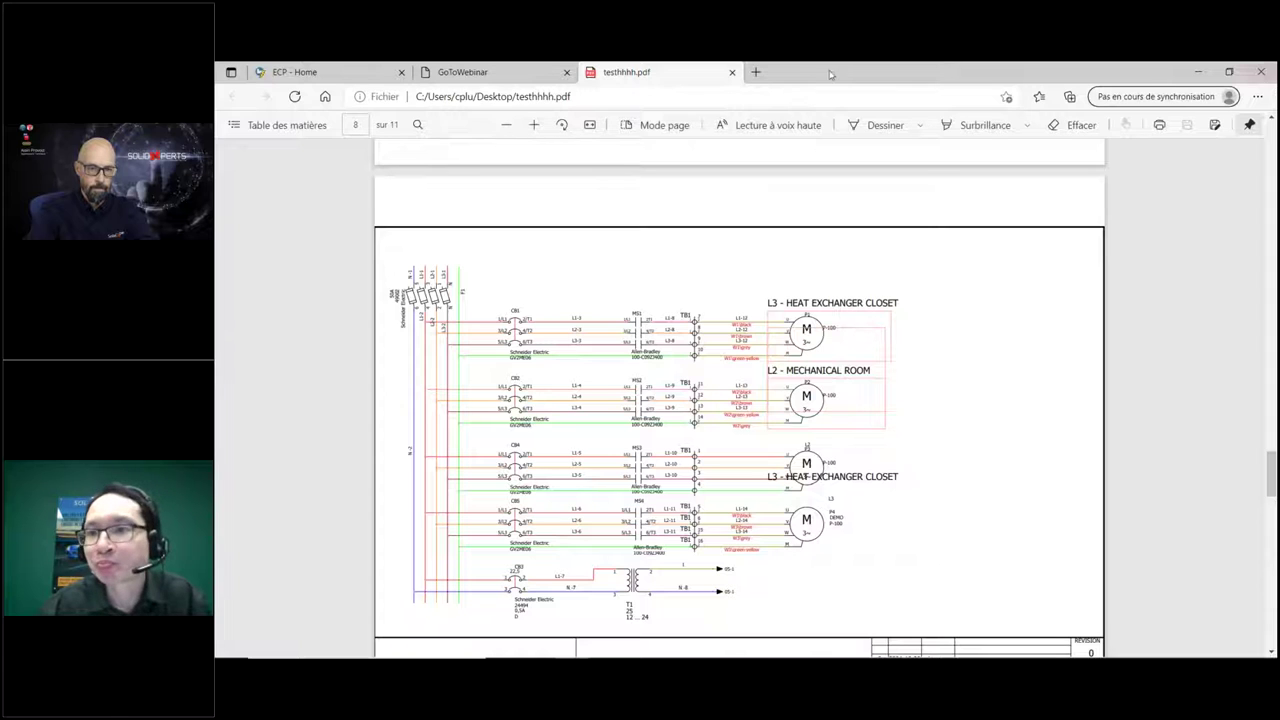
key("ctrl+w")
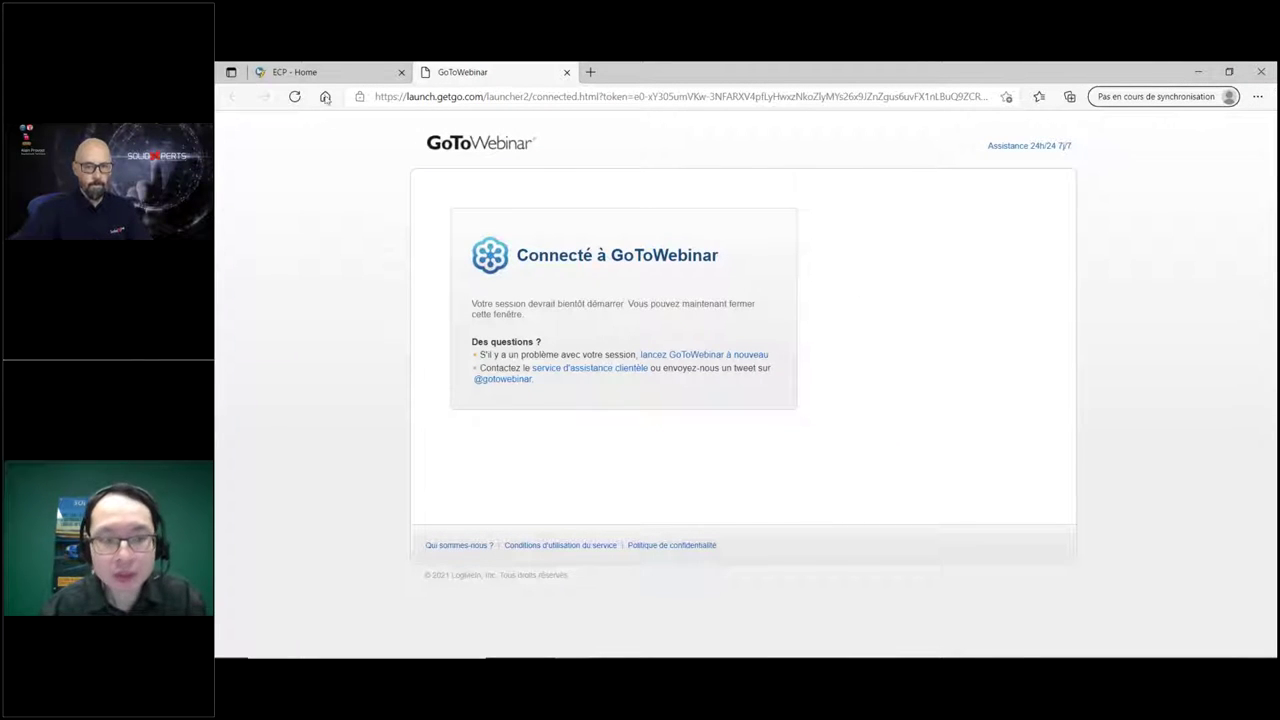
Open the Schneider Electric catalog in the Electrical Content Portal and find the series matching "plc".
left_click(290, 68)
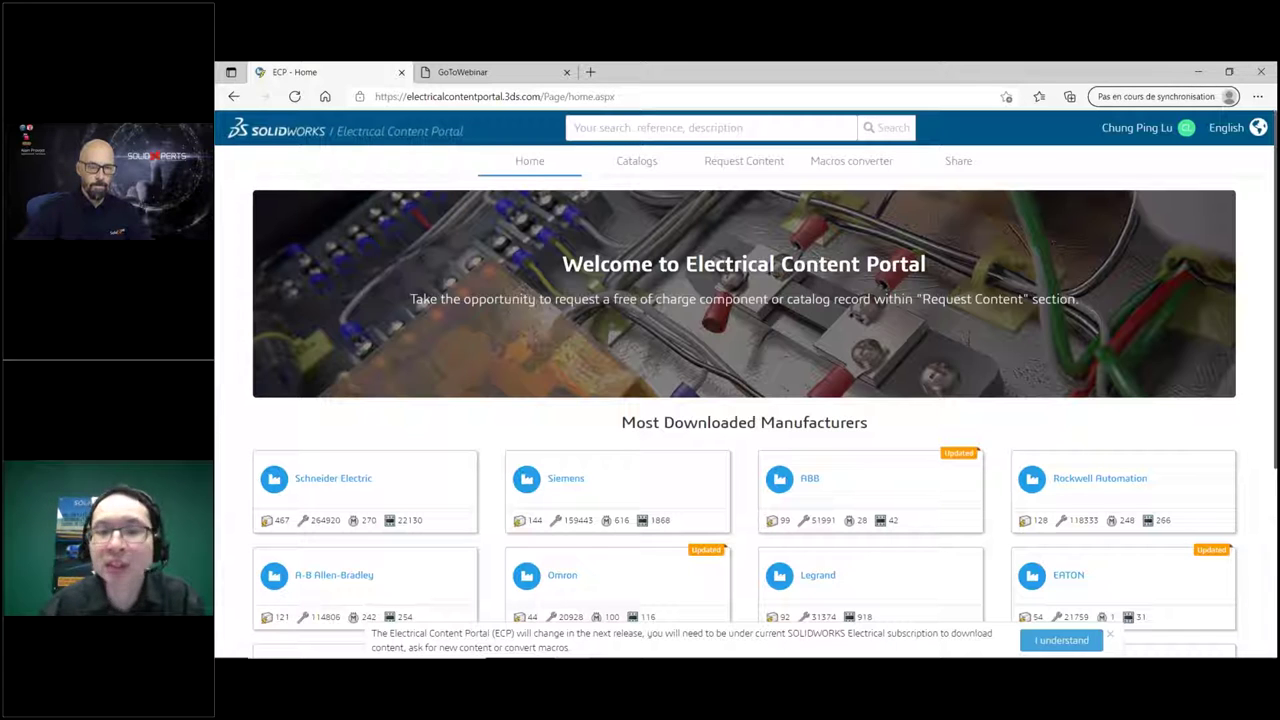
left_click(330, 479)
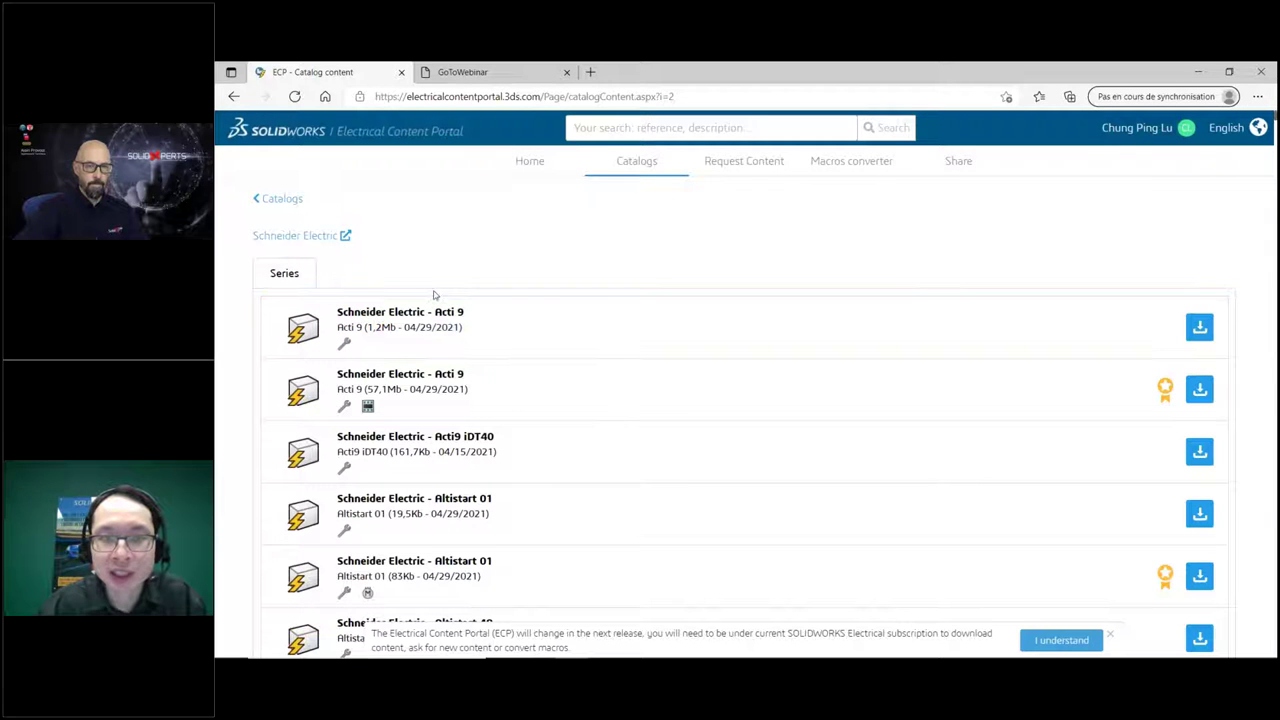
scroll(717, 240, "down", 10)
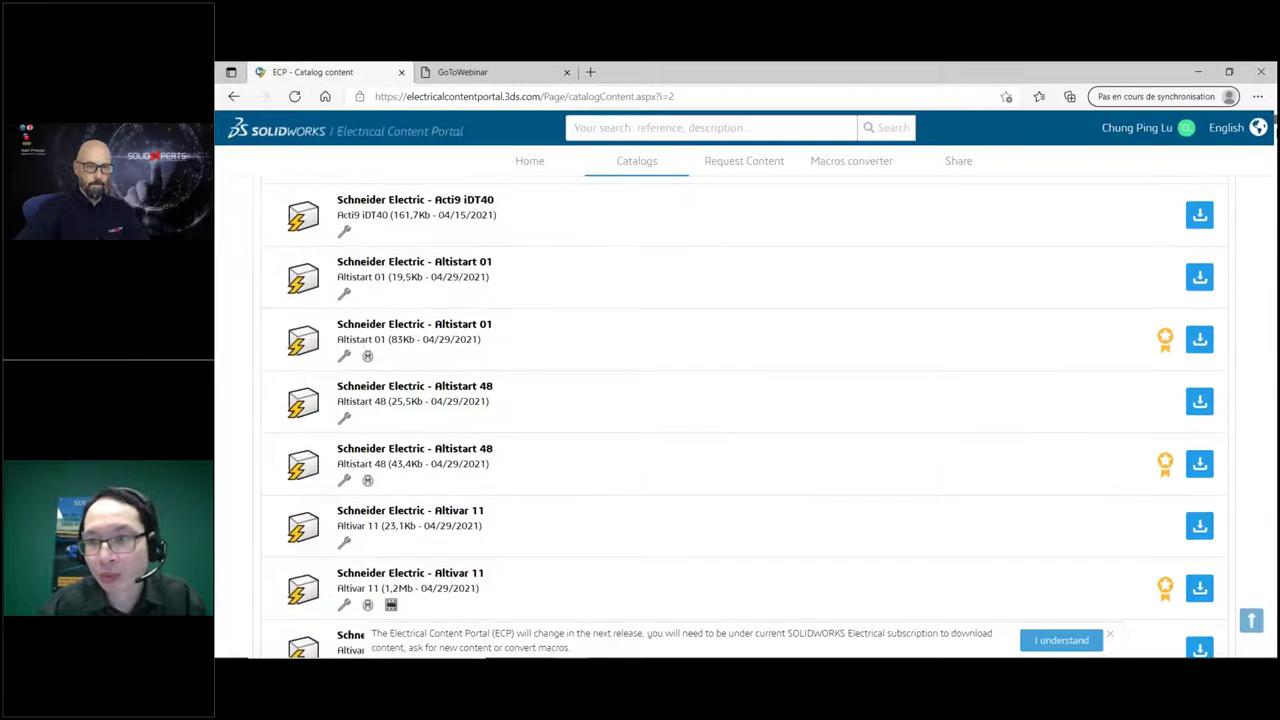
scroll(1010, 239, "up", 10)
key("ctrl+f")
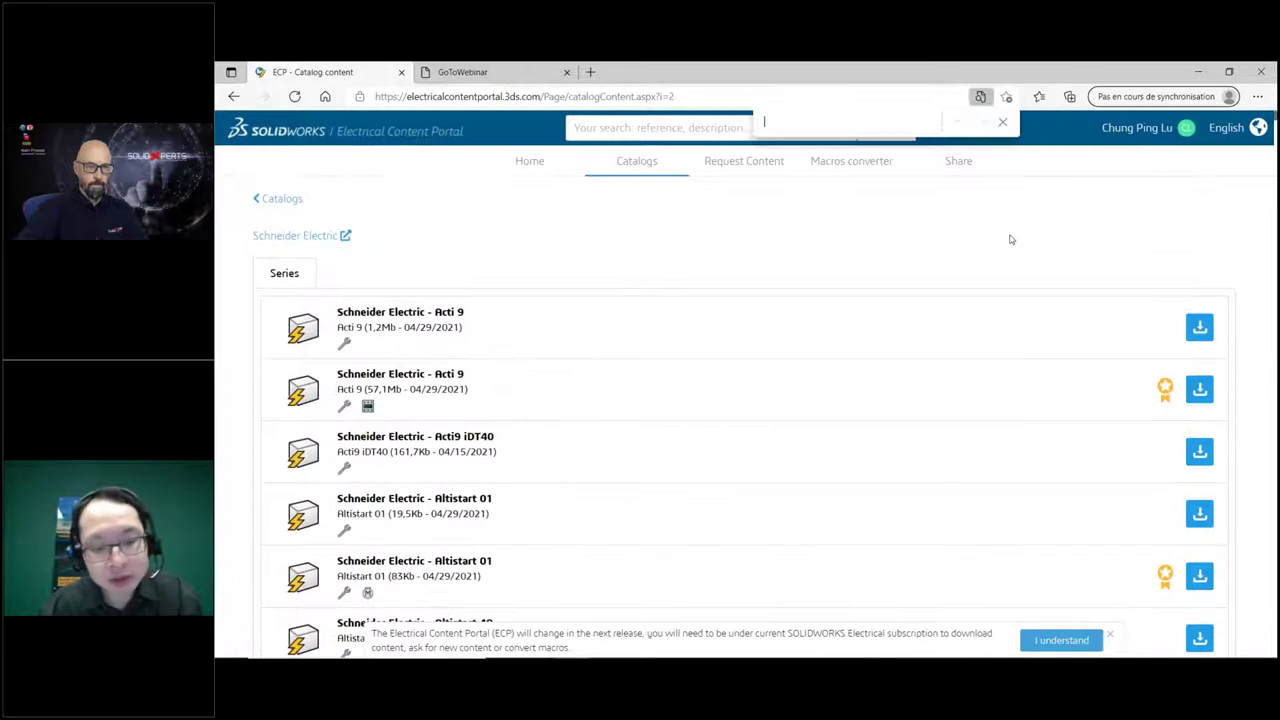
type("plc")
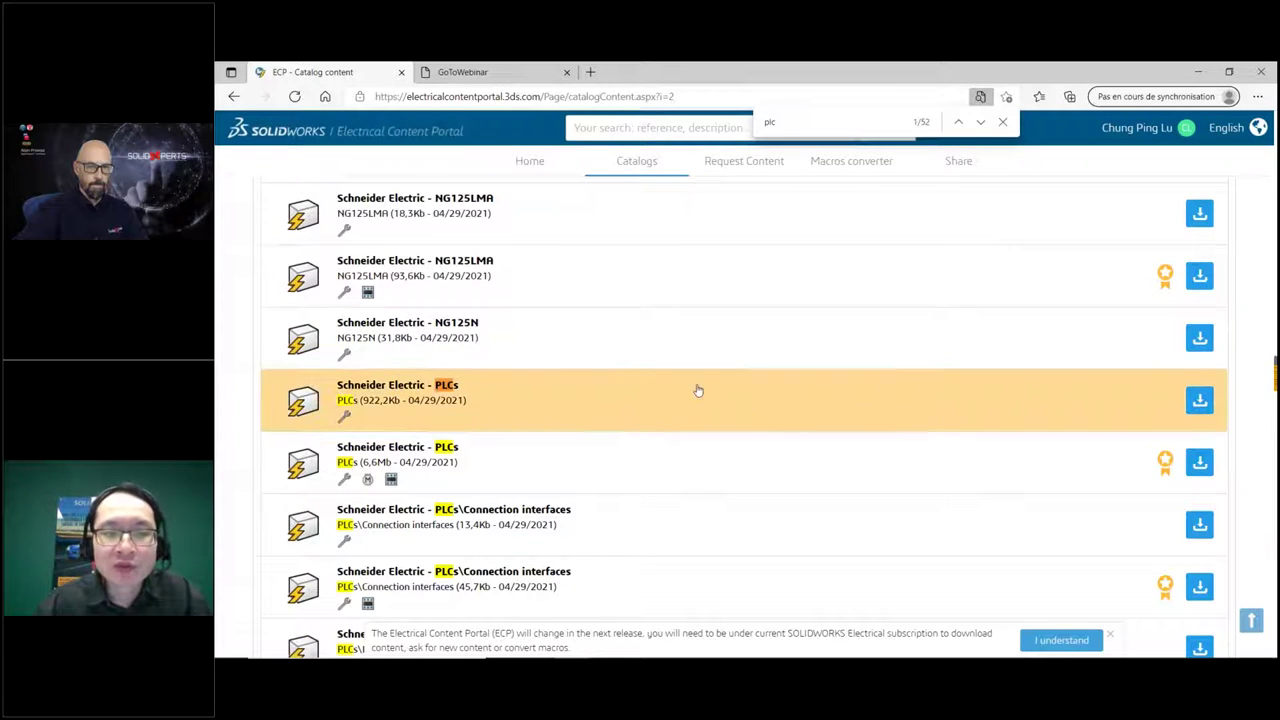
scroll(651, 336, "down", 1)
scroll(651, 336, "down", 4)
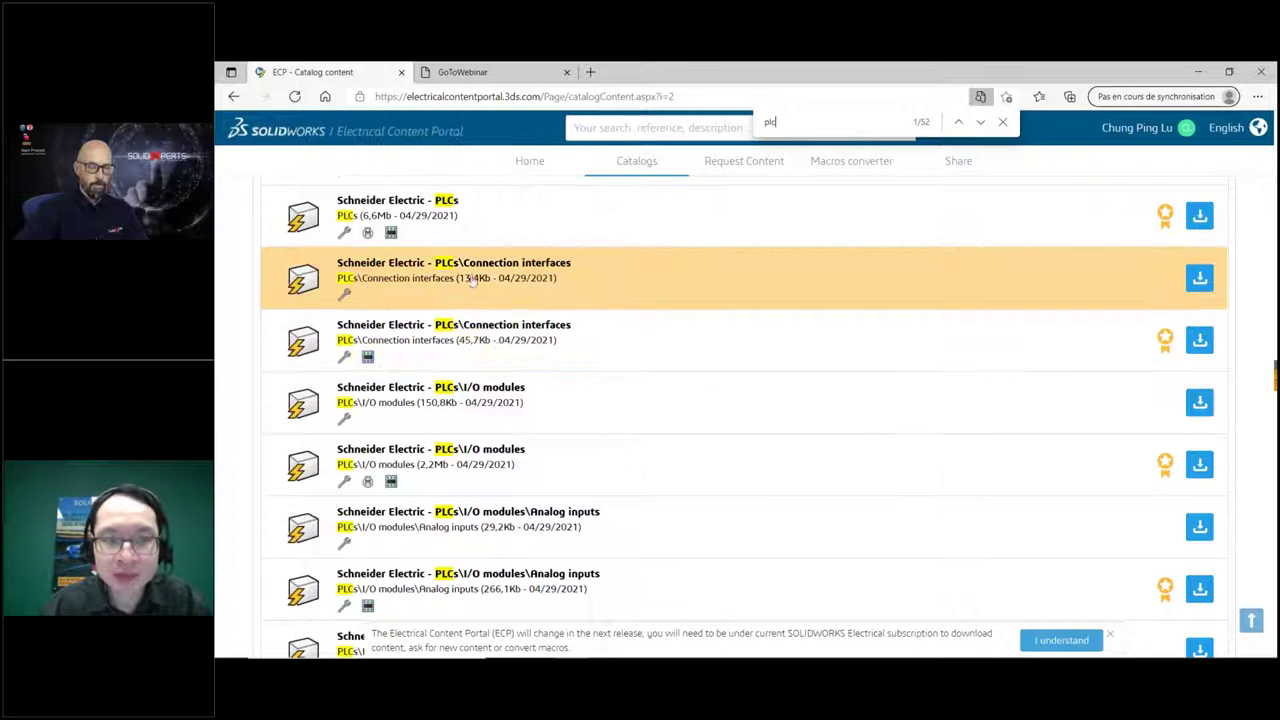
Examine the manufacturer parts of Schneider Electric's PLCs\I/O modules series and close its details.
left_click(488, 402)
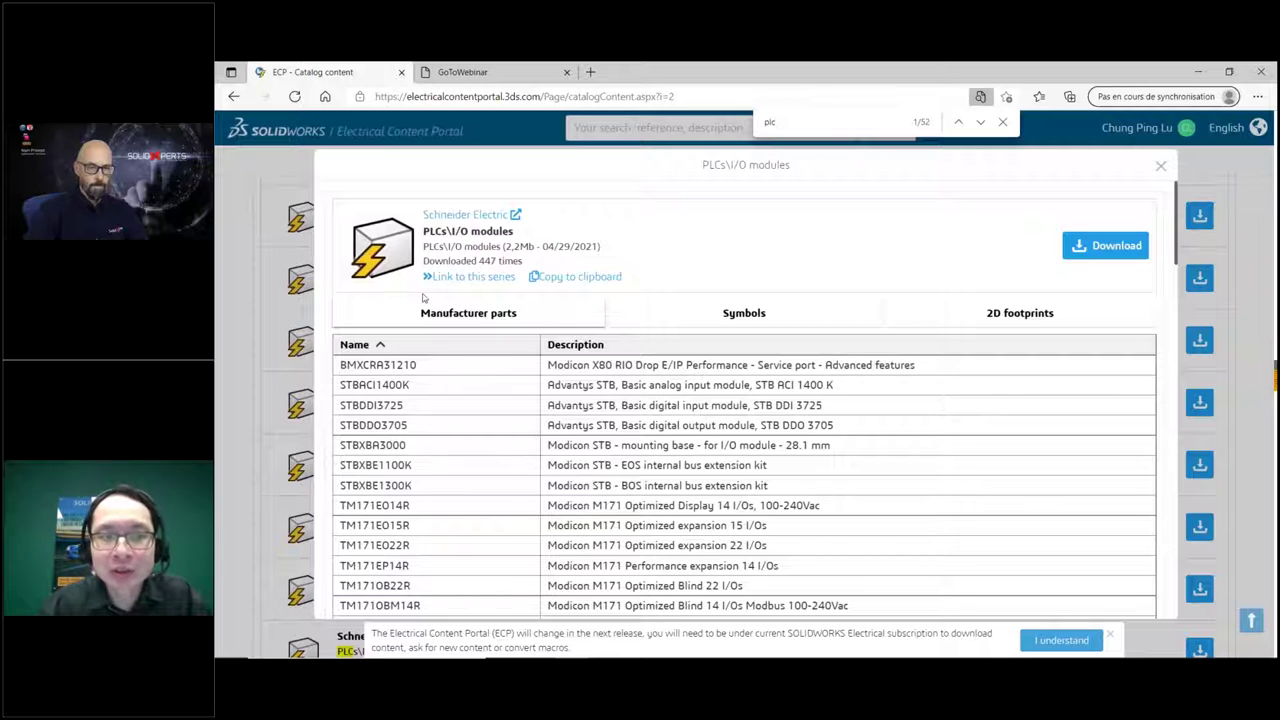
scroll(600, 444, "down", 2)
scroll(700, 440, "down", 2)
scroll(705, 402, "up", 4)
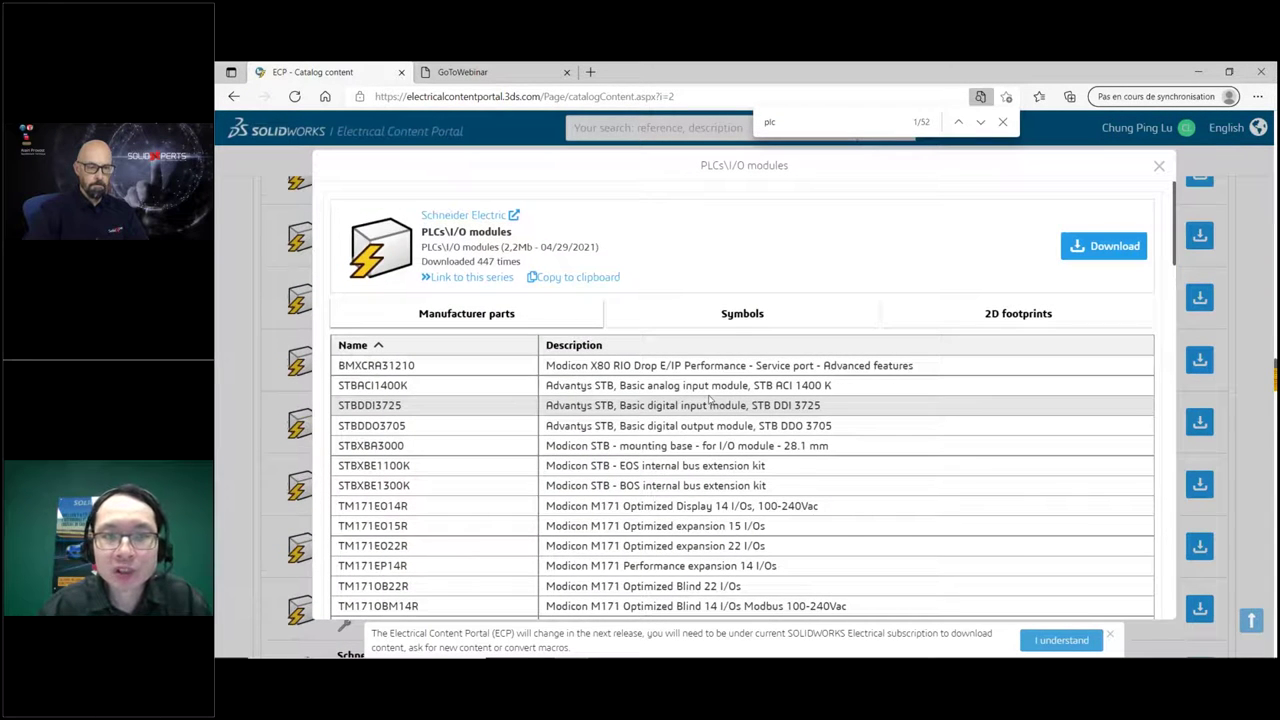
scroll(712, 396, "down", 1)
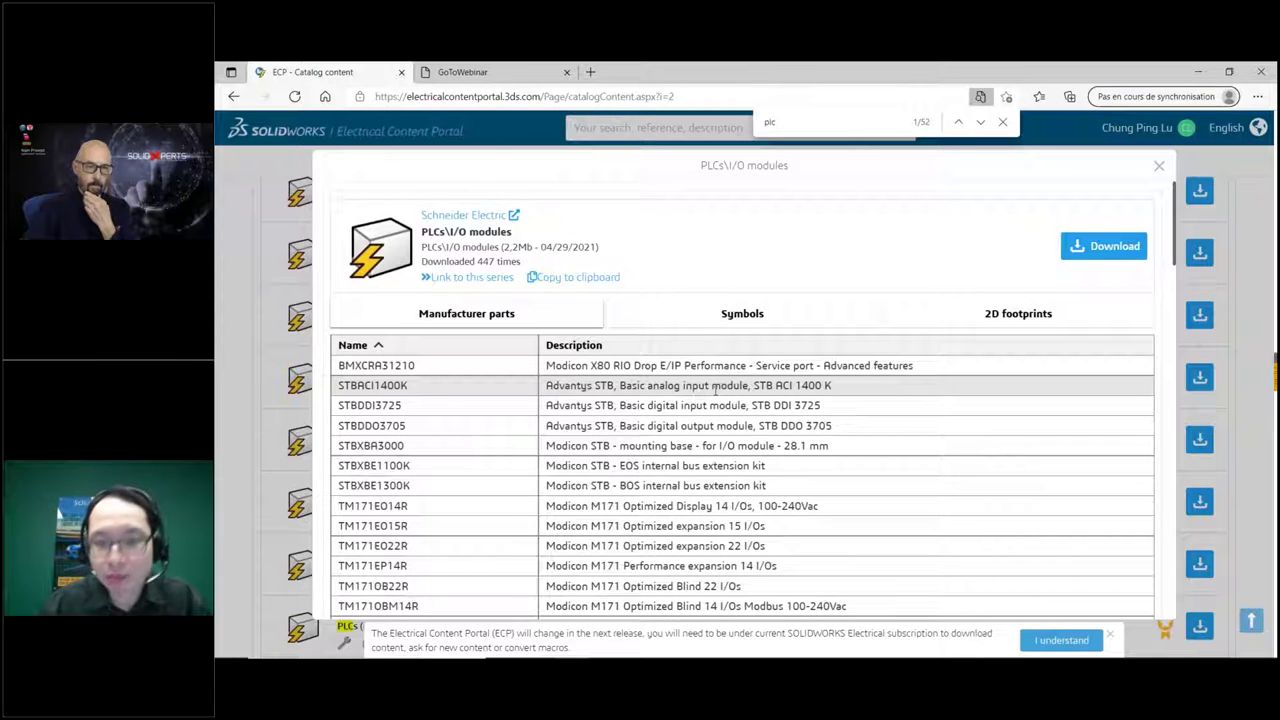
left_click(1160, 167)
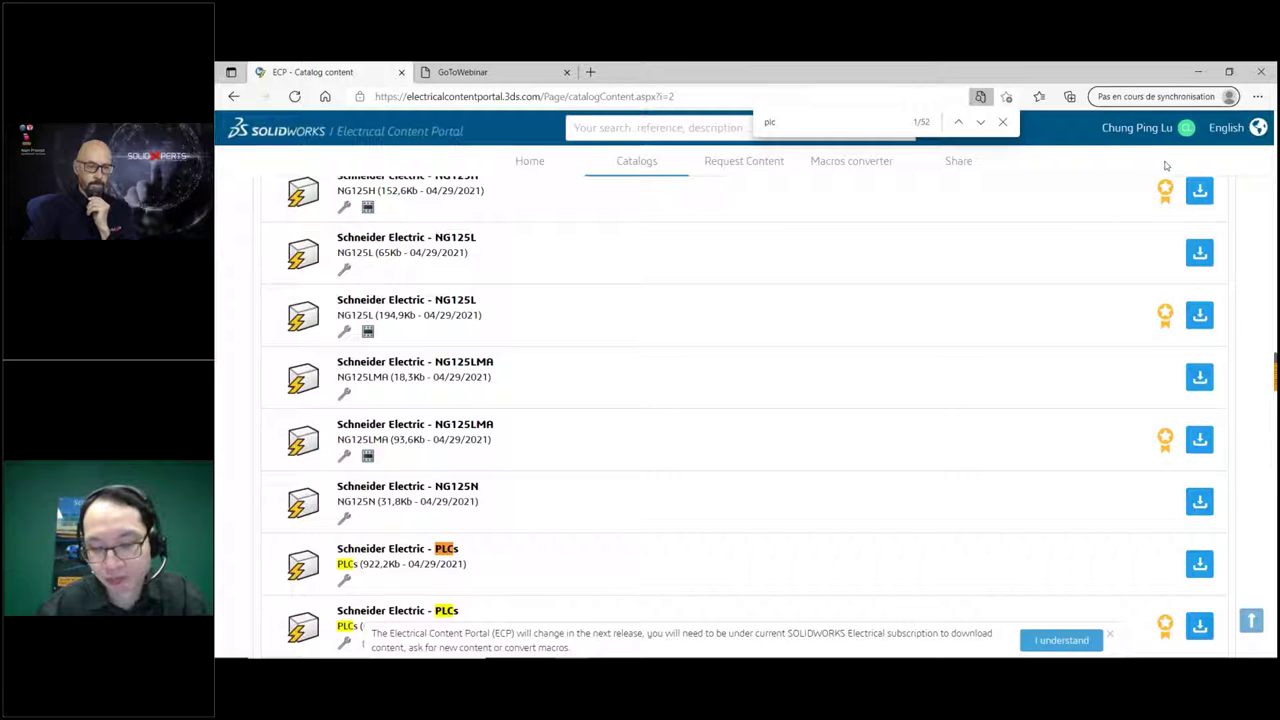
Switch to the presentation slide about SOLIDWORKS products working in synergy.
key("alt+Tab")
key("alt+Tab")
key("alt+Tab")
key("alt+Tab")
key("alt+Tab")
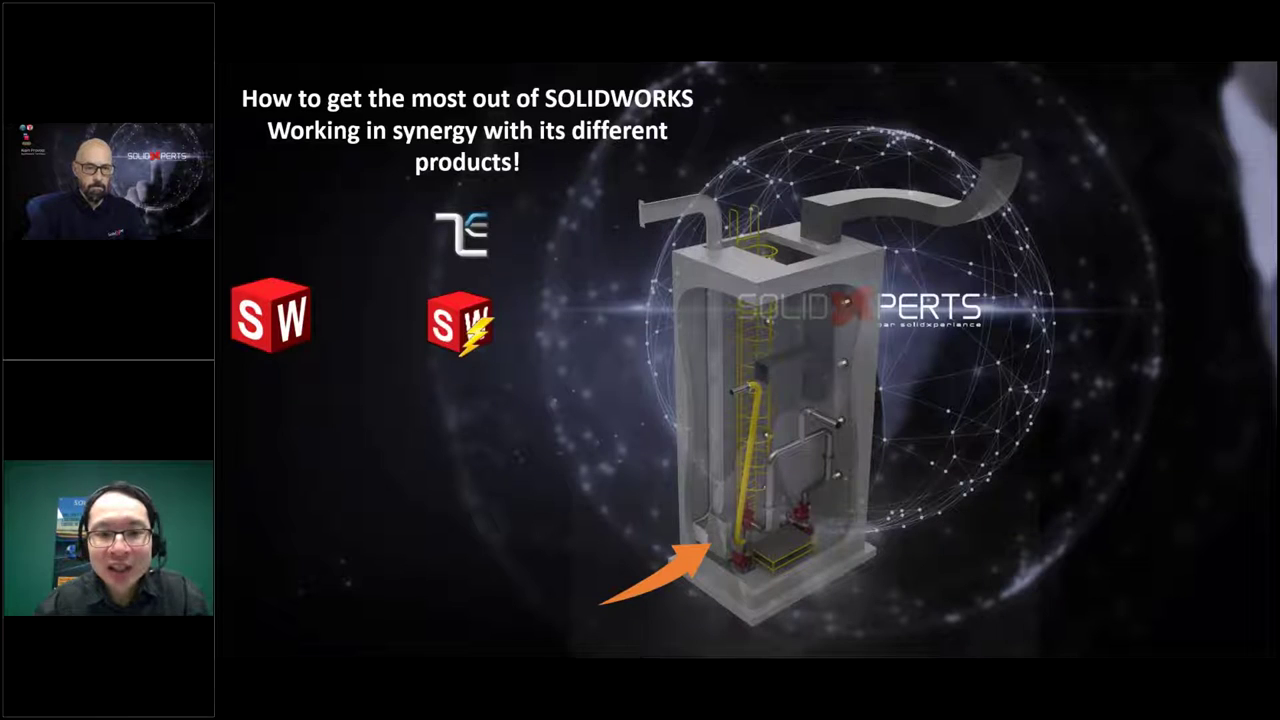
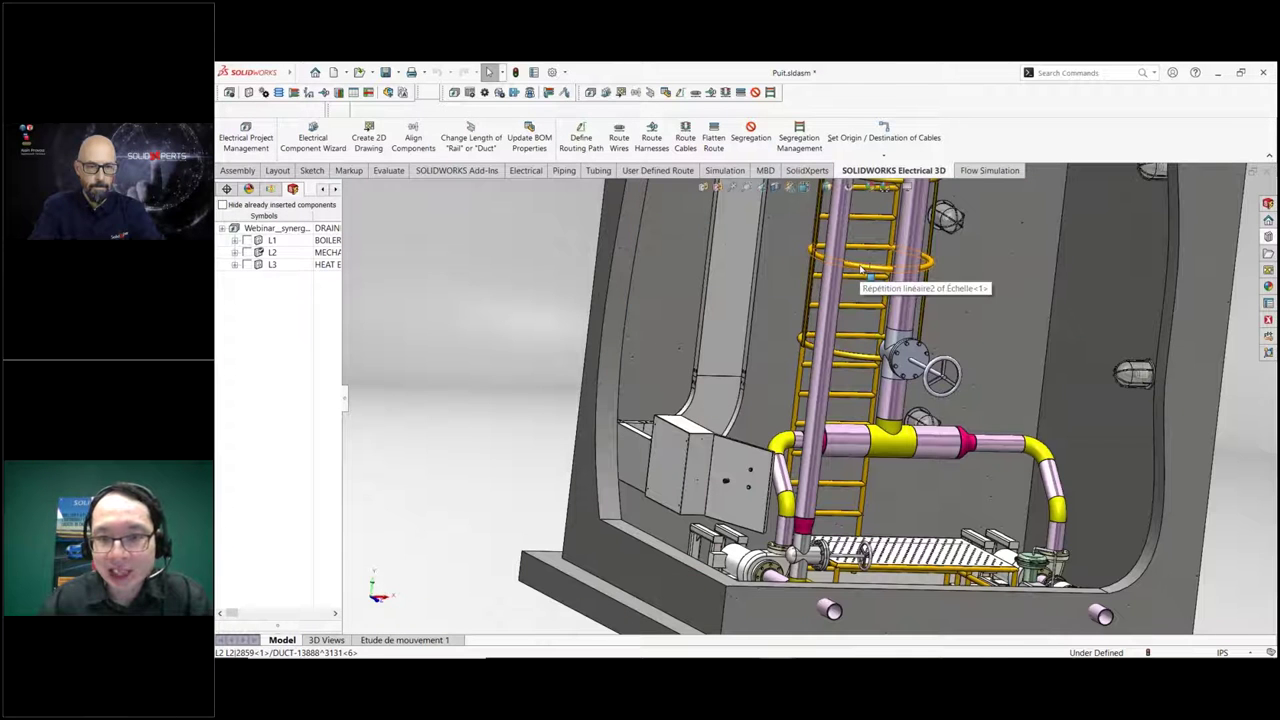
Open the Échelle ladder part from the assembly and create a new static simulation study for it.
left_click(860, 268)
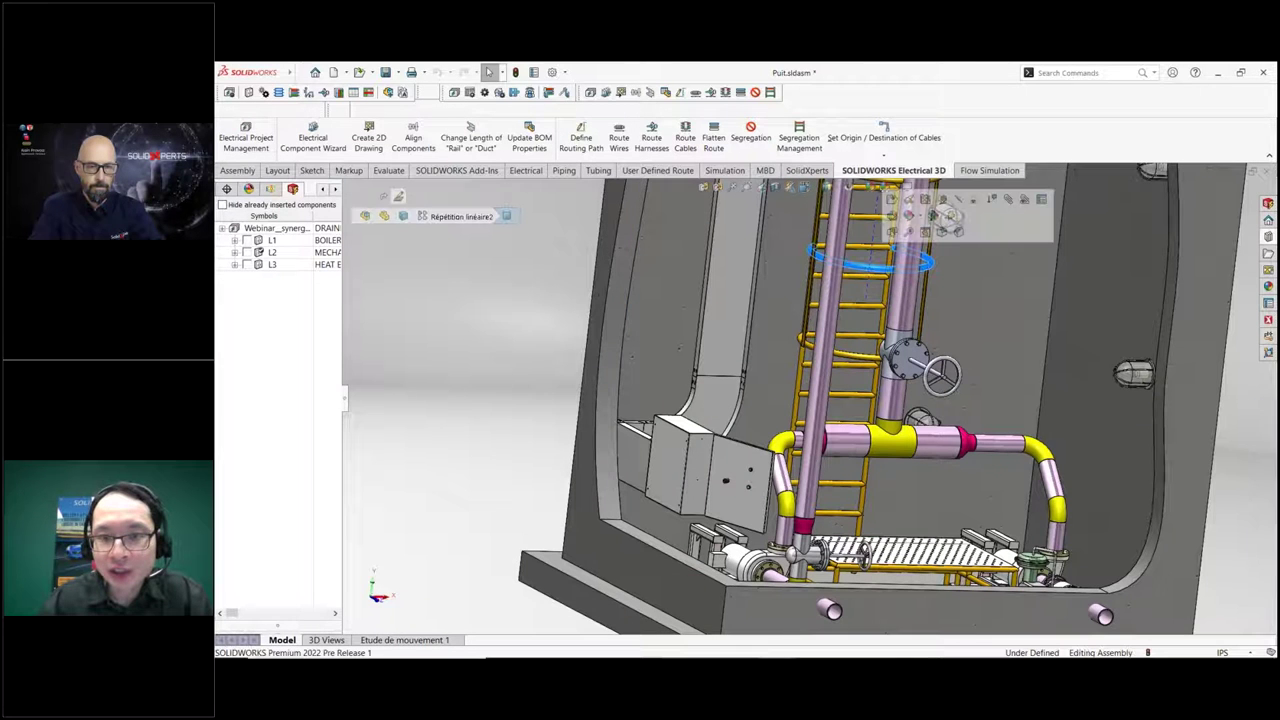
left_click(935, 215)
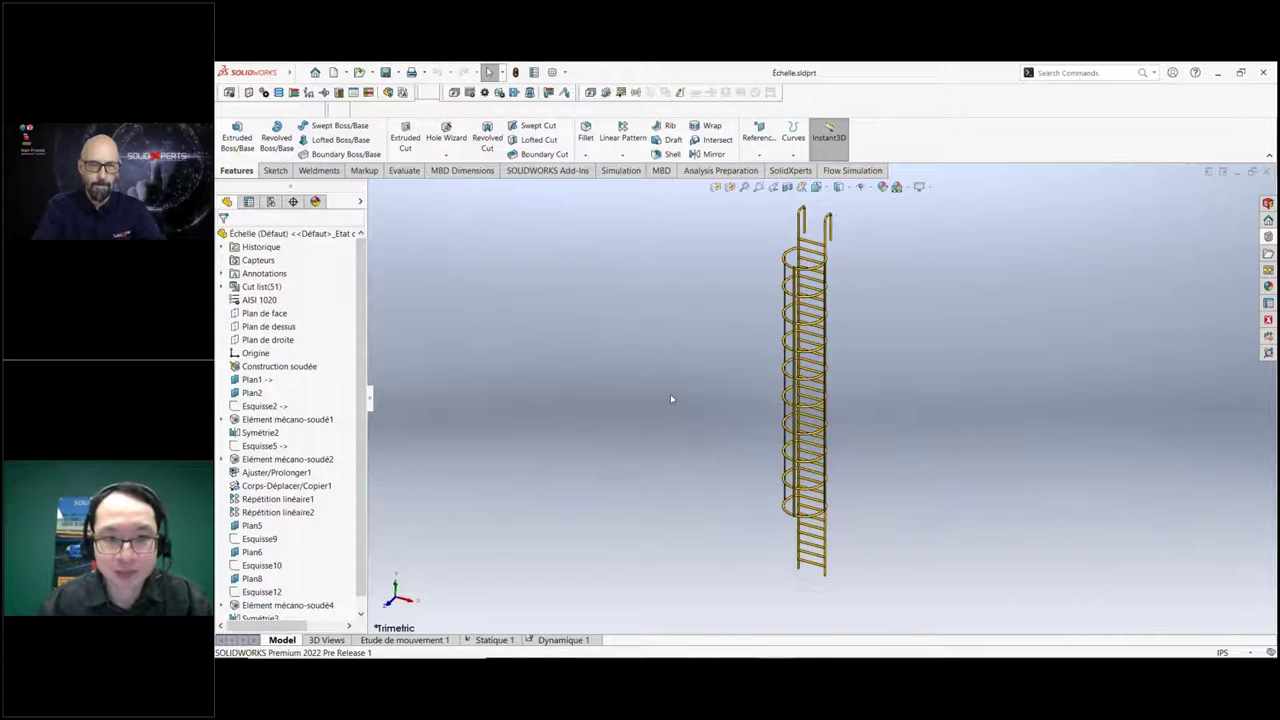
left_click(621, 171)
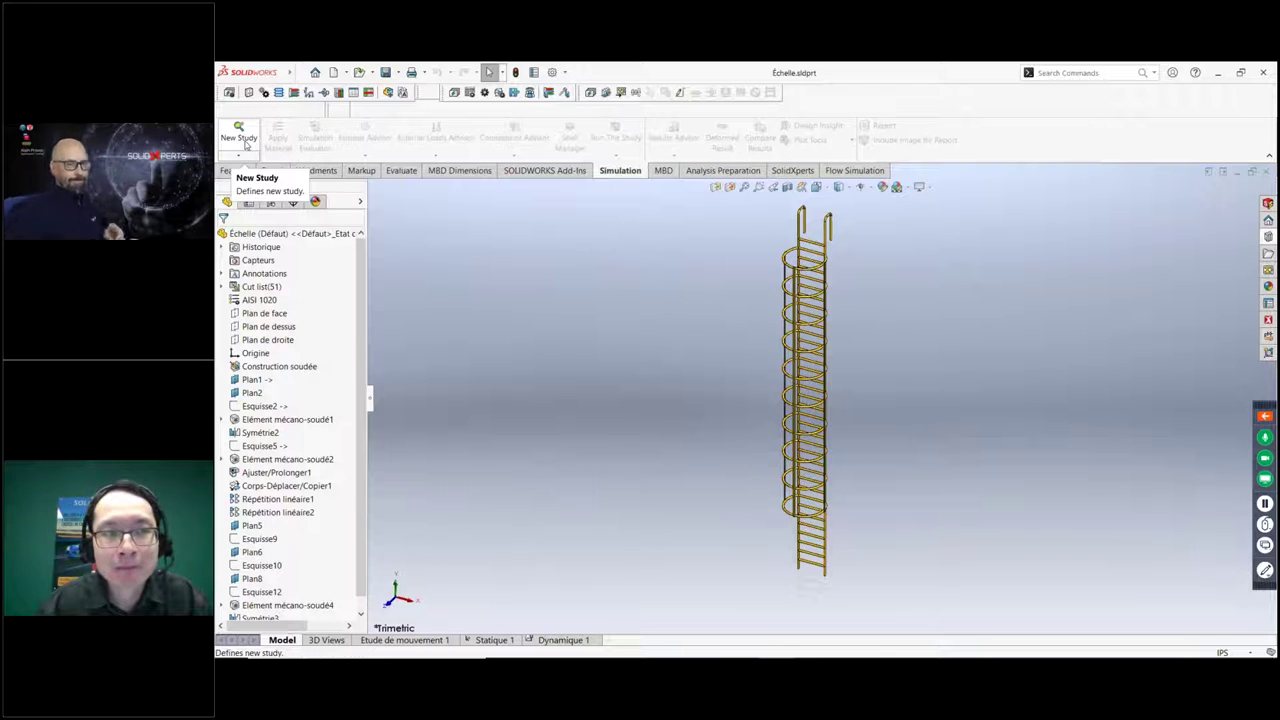
left_click(244, 142)
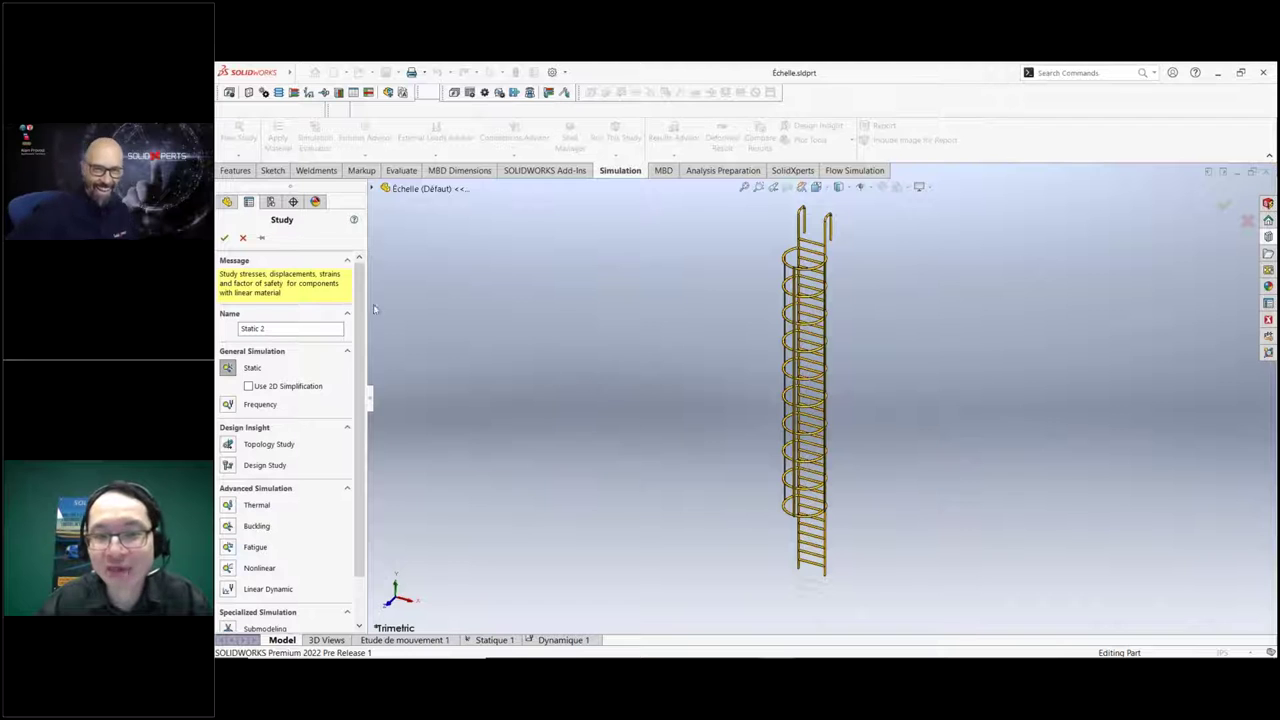
left_click(224, 237)
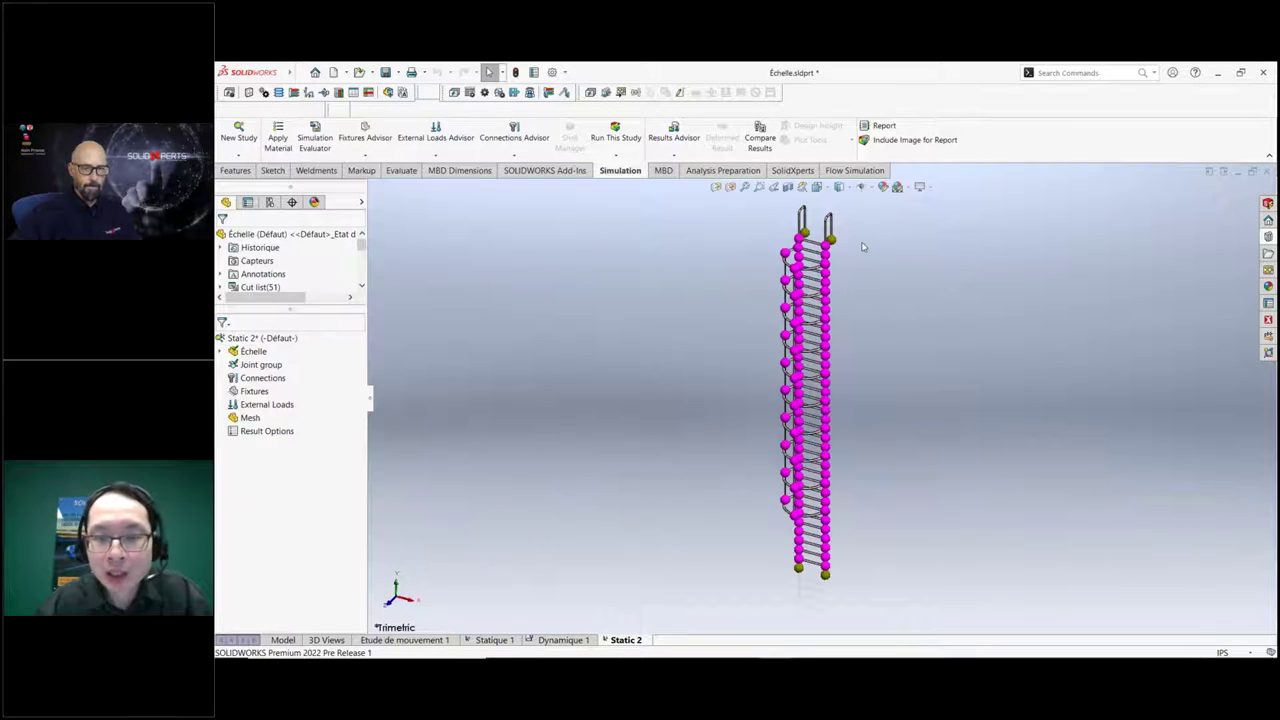
Add a Fixed Geometry fixture to the ladder's two upper end joints and two lower end joints.
scroll(863, 247, "down", 2)
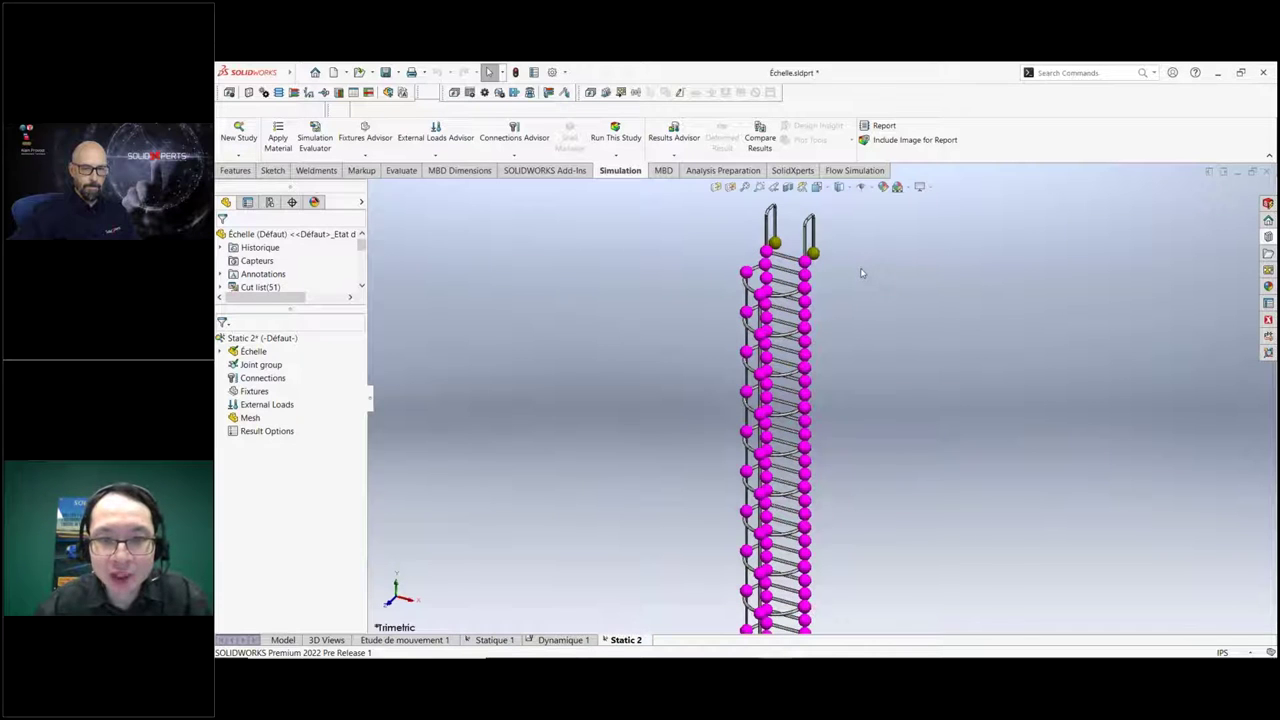
scroll(862, 276, "down", 3)
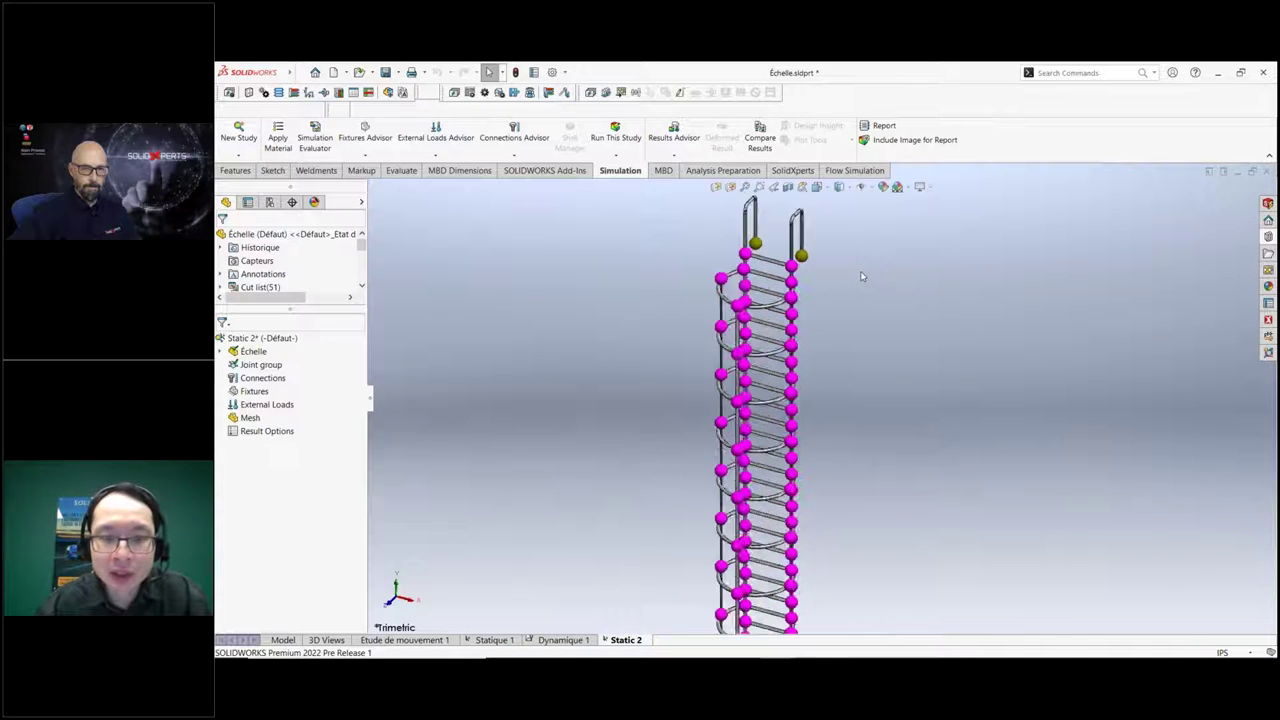
left_click(376, 146)
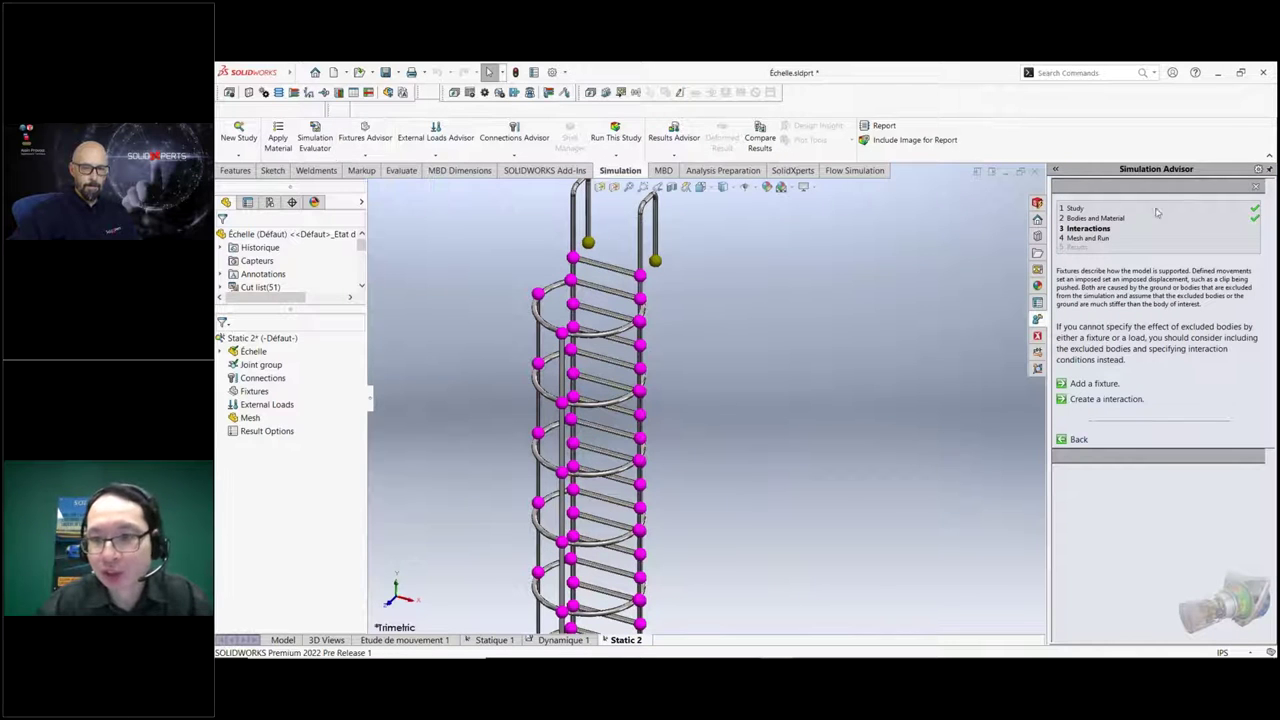
left_click(1157, 208)
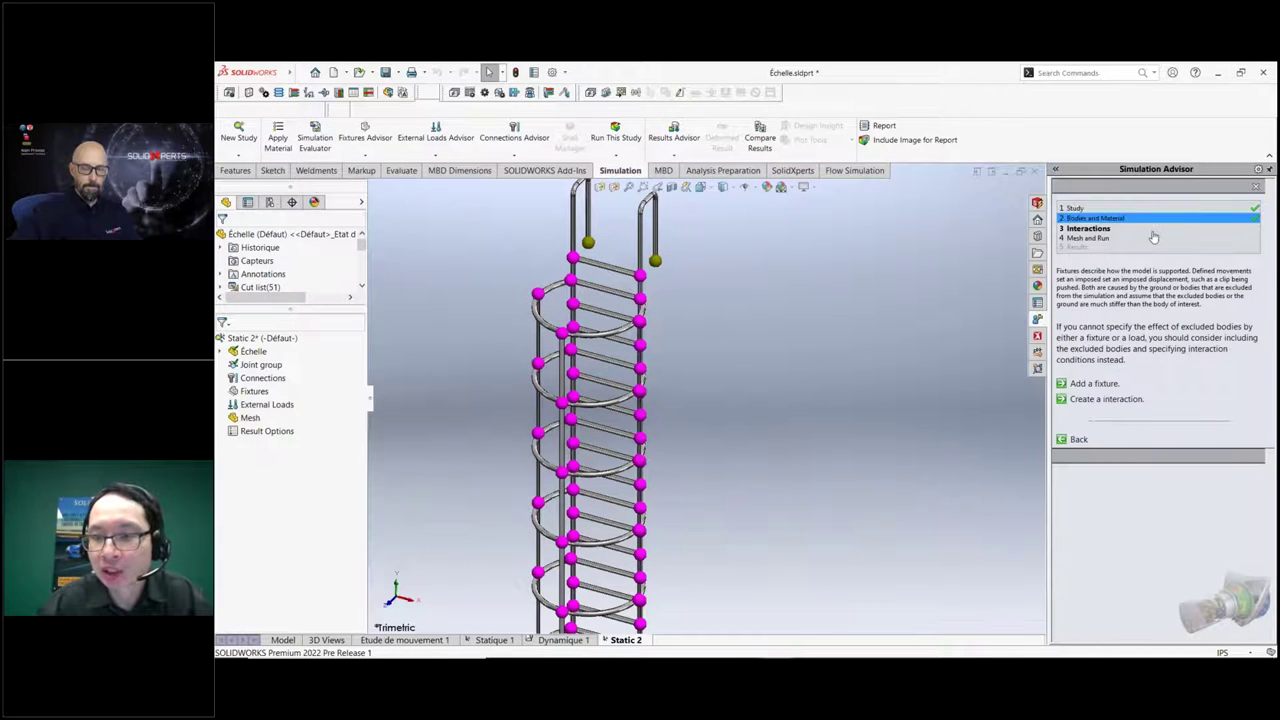
left_click(1094, 383)
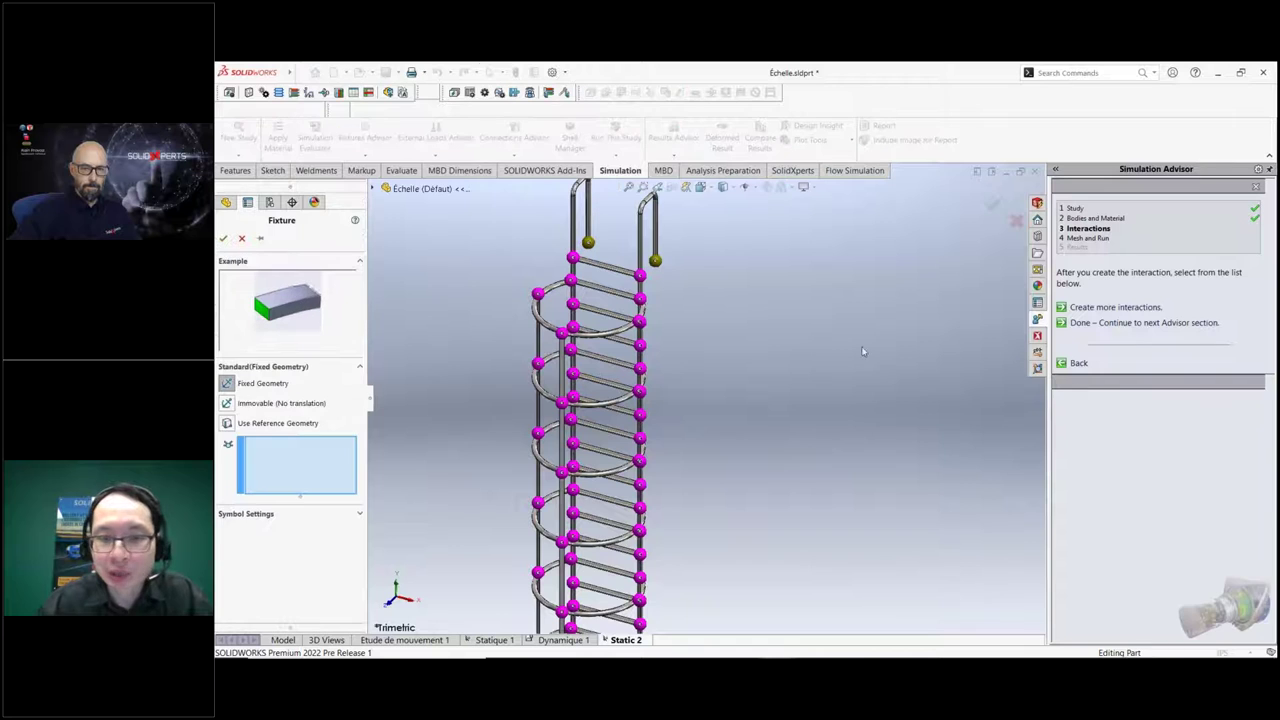
left_click(592, 247)
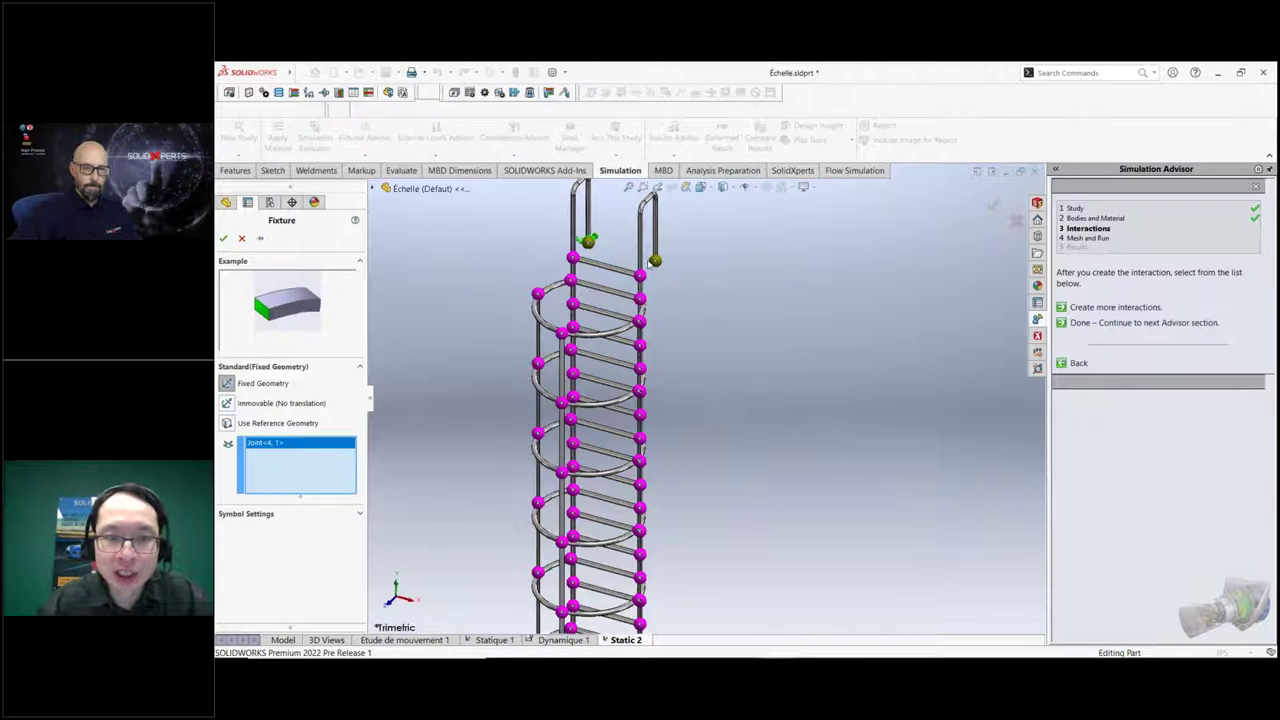
left_click(657, 262)
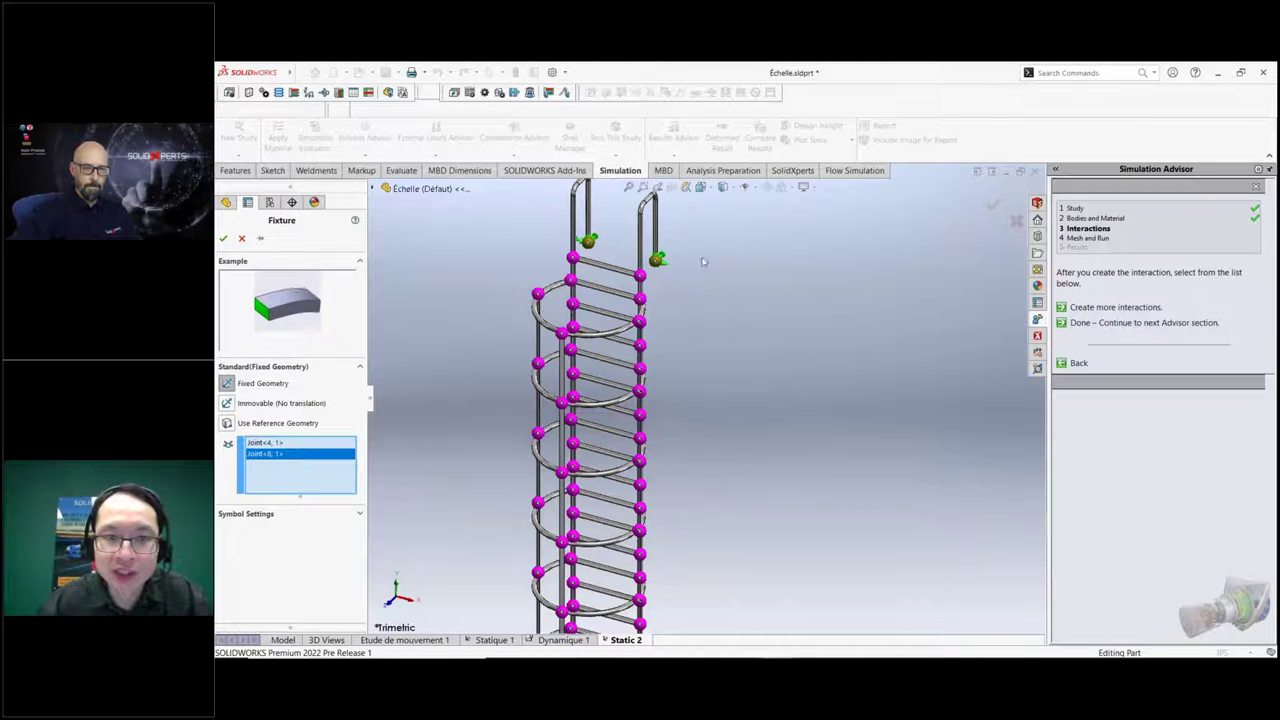
middle_click_drag(670, 378, 649, 568)
left_click(592, 578)
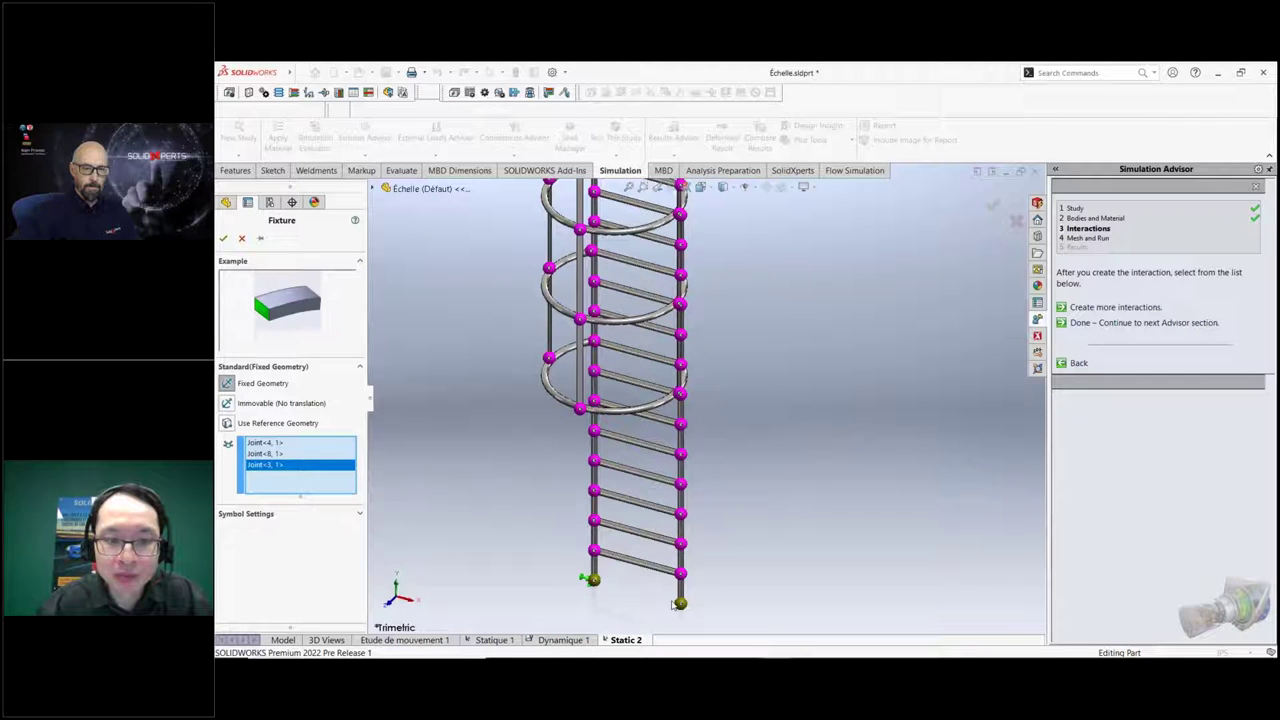
left_click(684, 606)
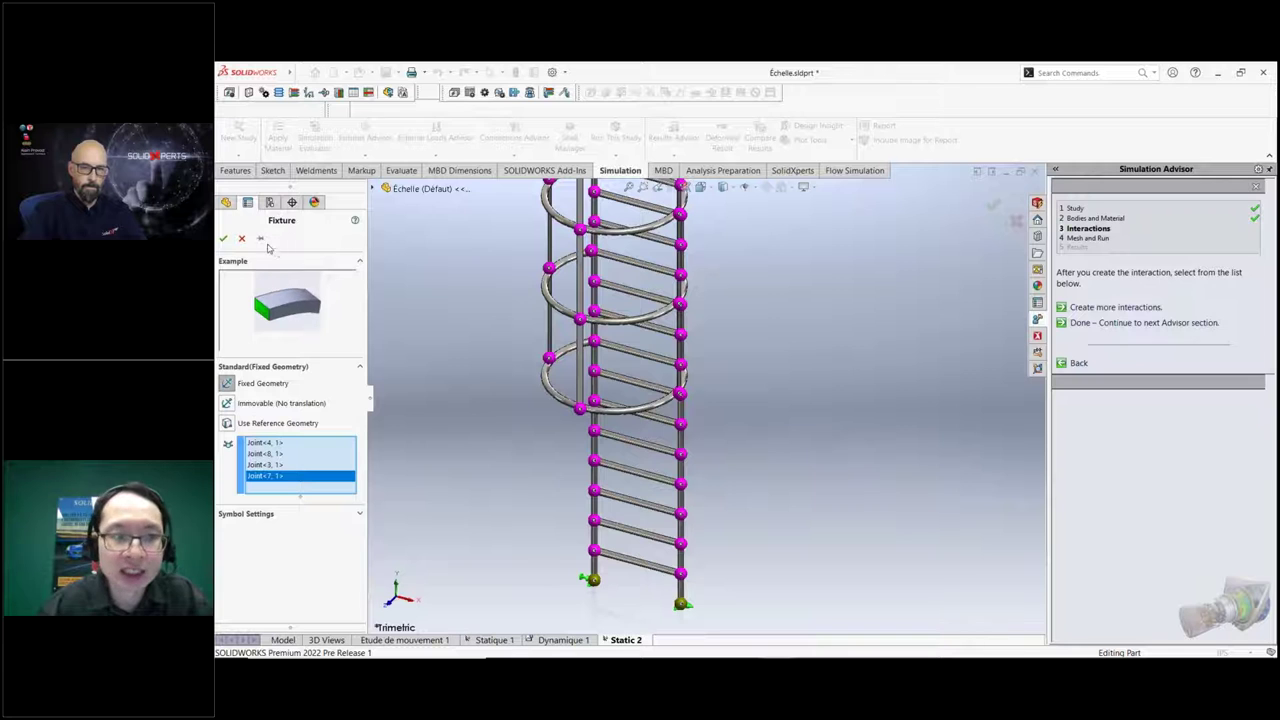
left_click(225, 239)
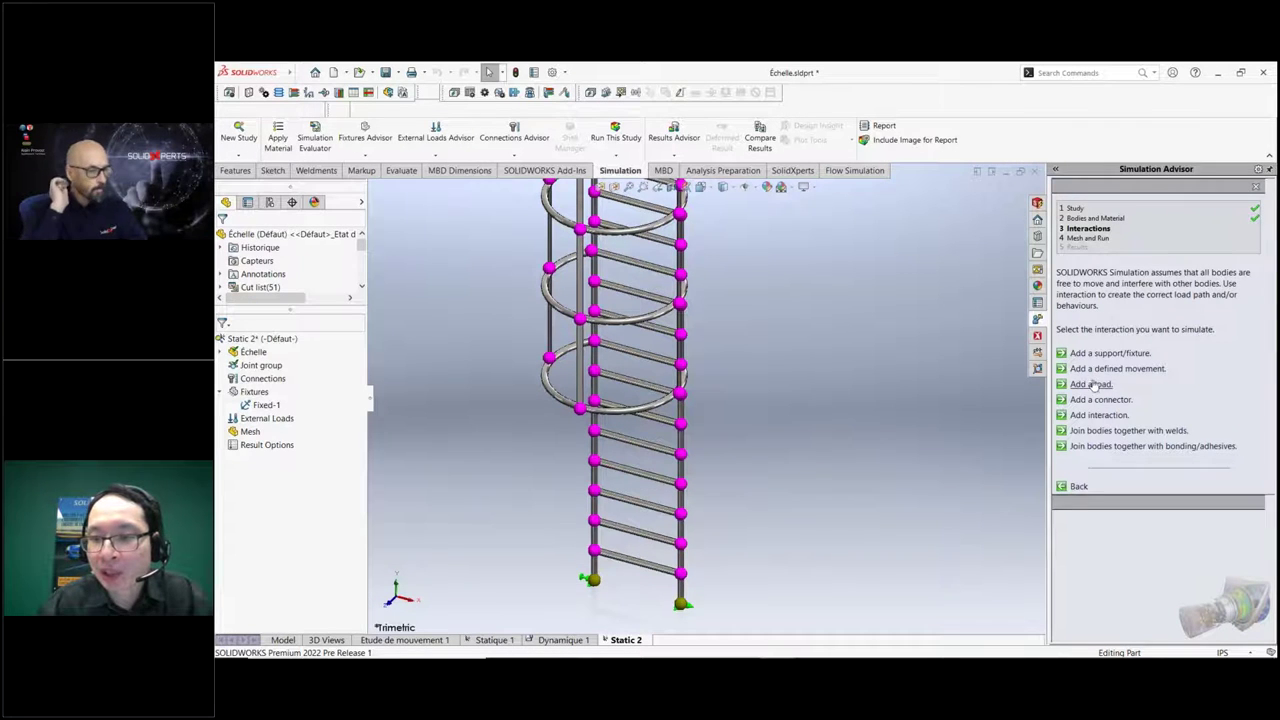
Begin a force load on beams, selecting the third cage hoop from the top and Plan de dessus as the direction reference.
left_click(1090, 384)
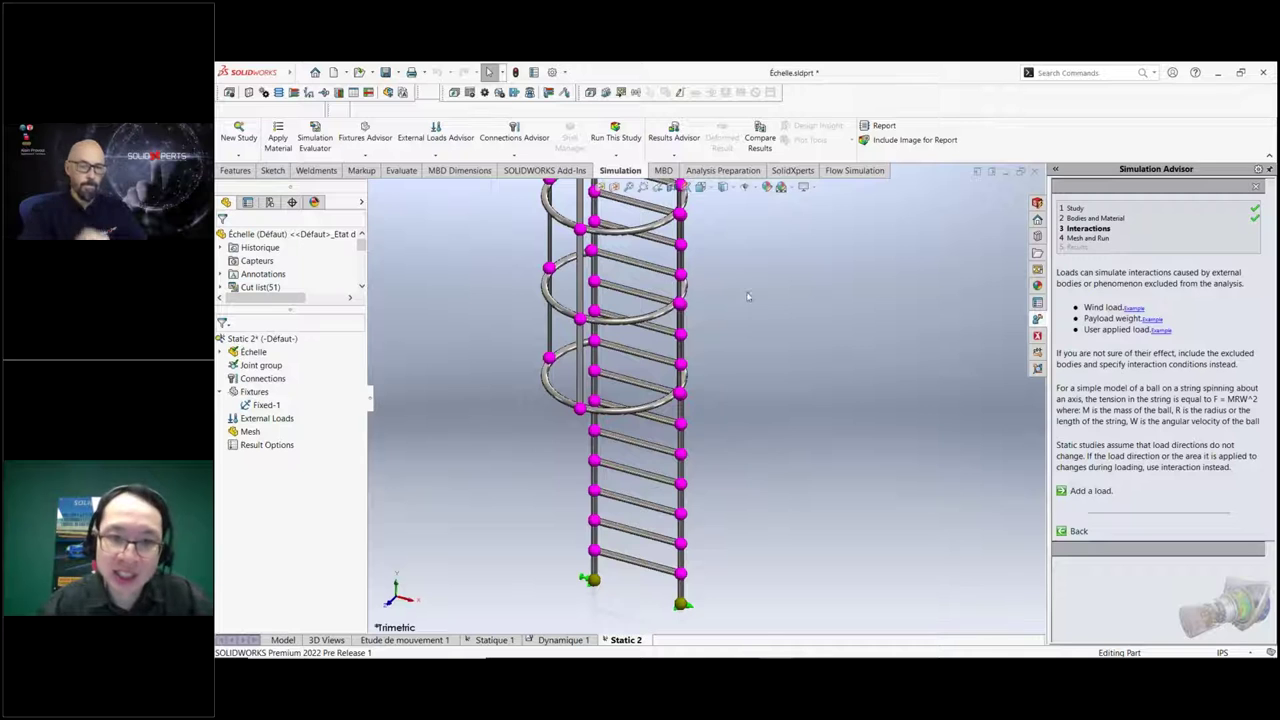
key("Left")
key("Left")
key("Left")
key("Left")
key("Left")
key("Left")
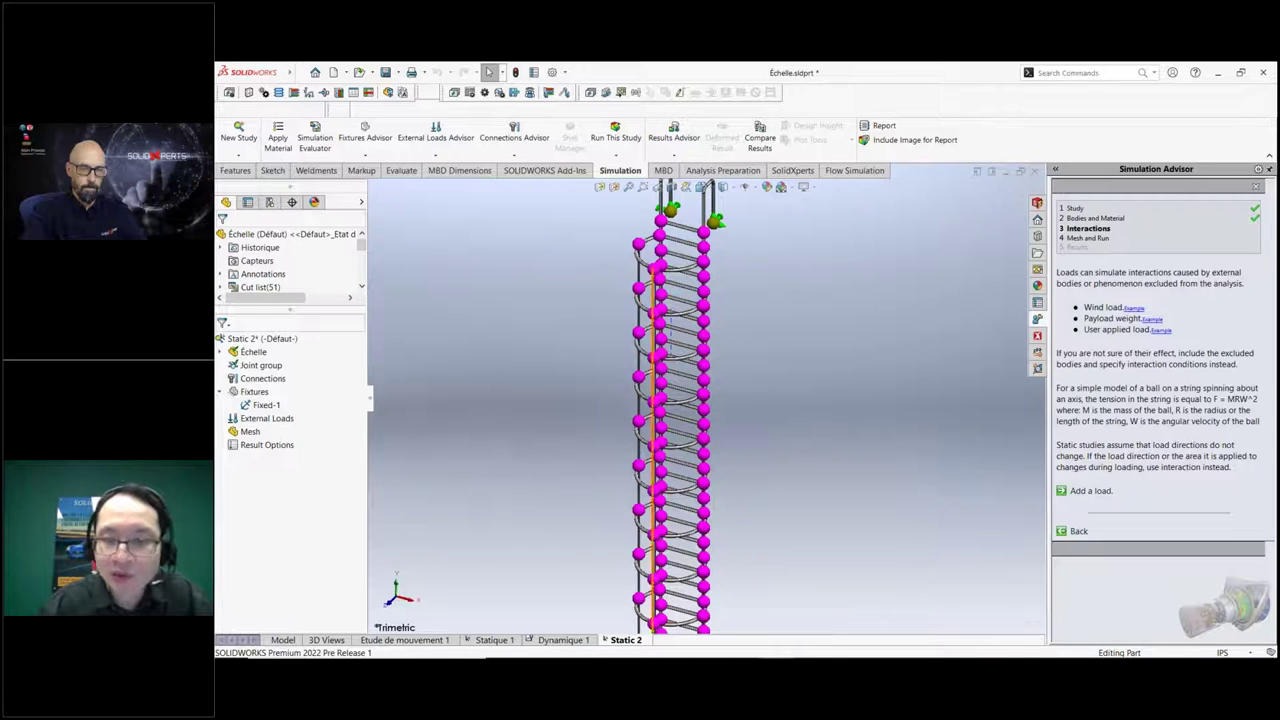
mouse_move(1139, 314)
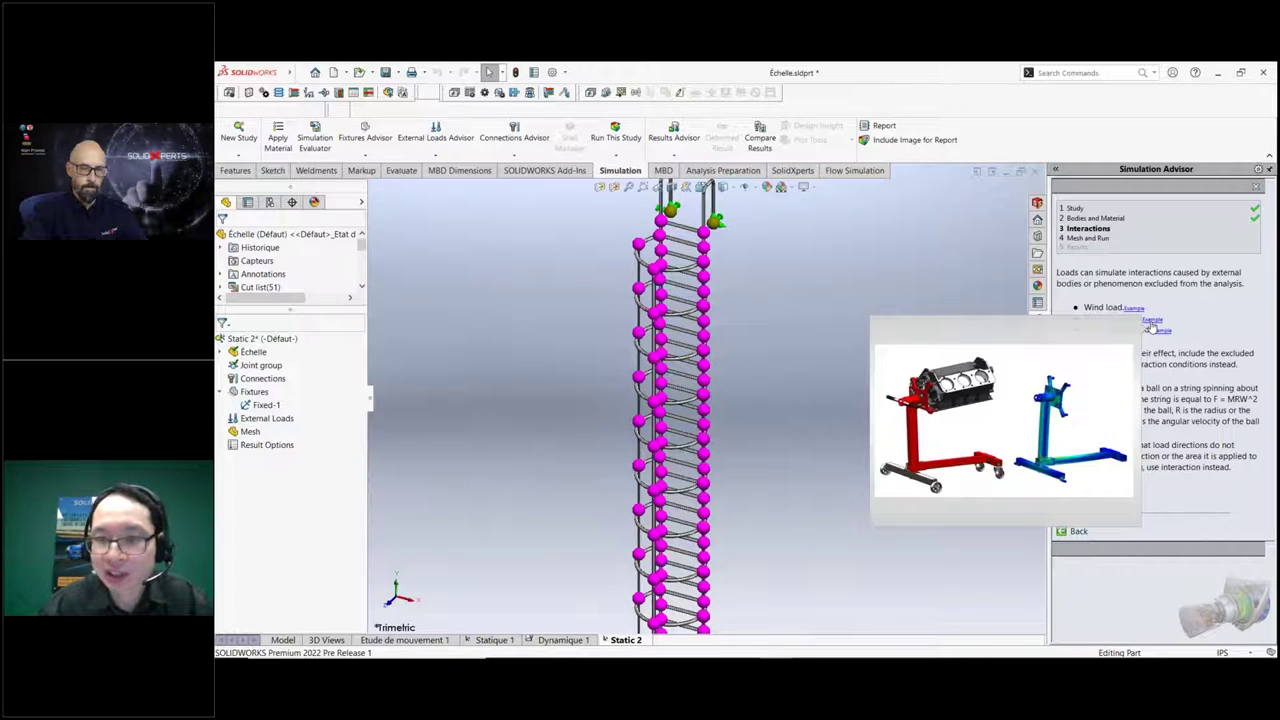
left_click(1090, 491)
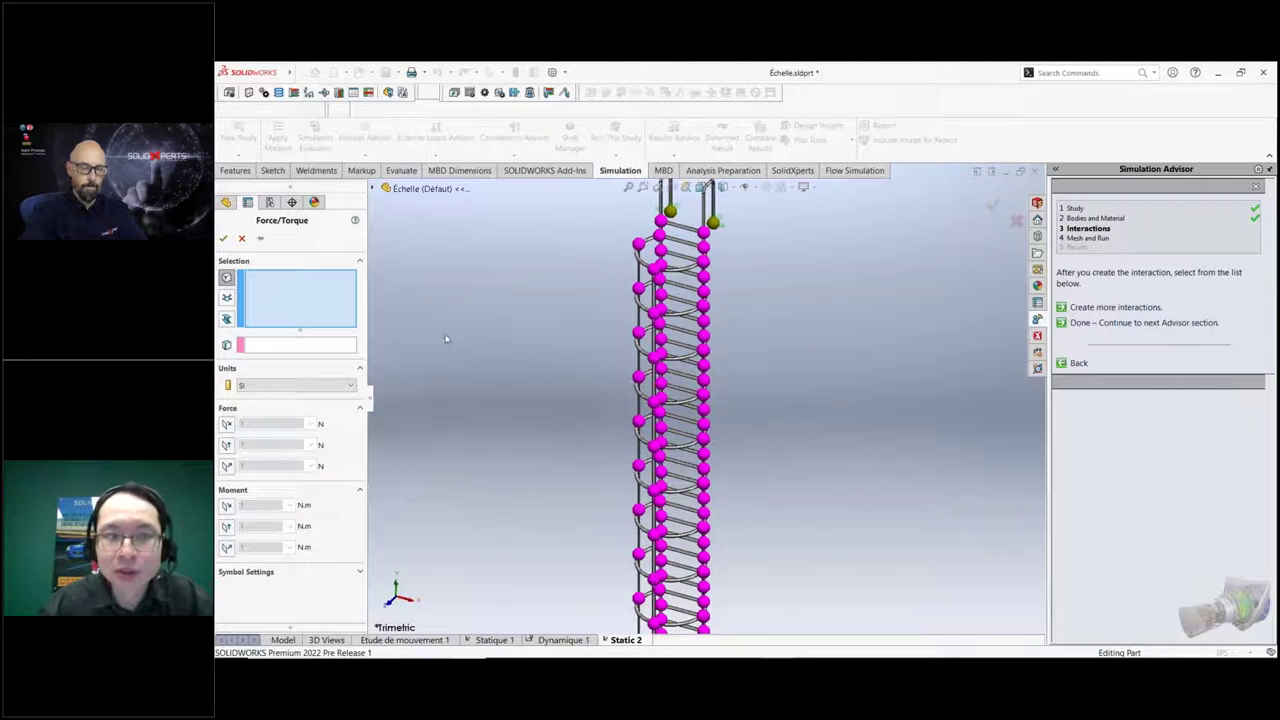
left_click(226, 318)
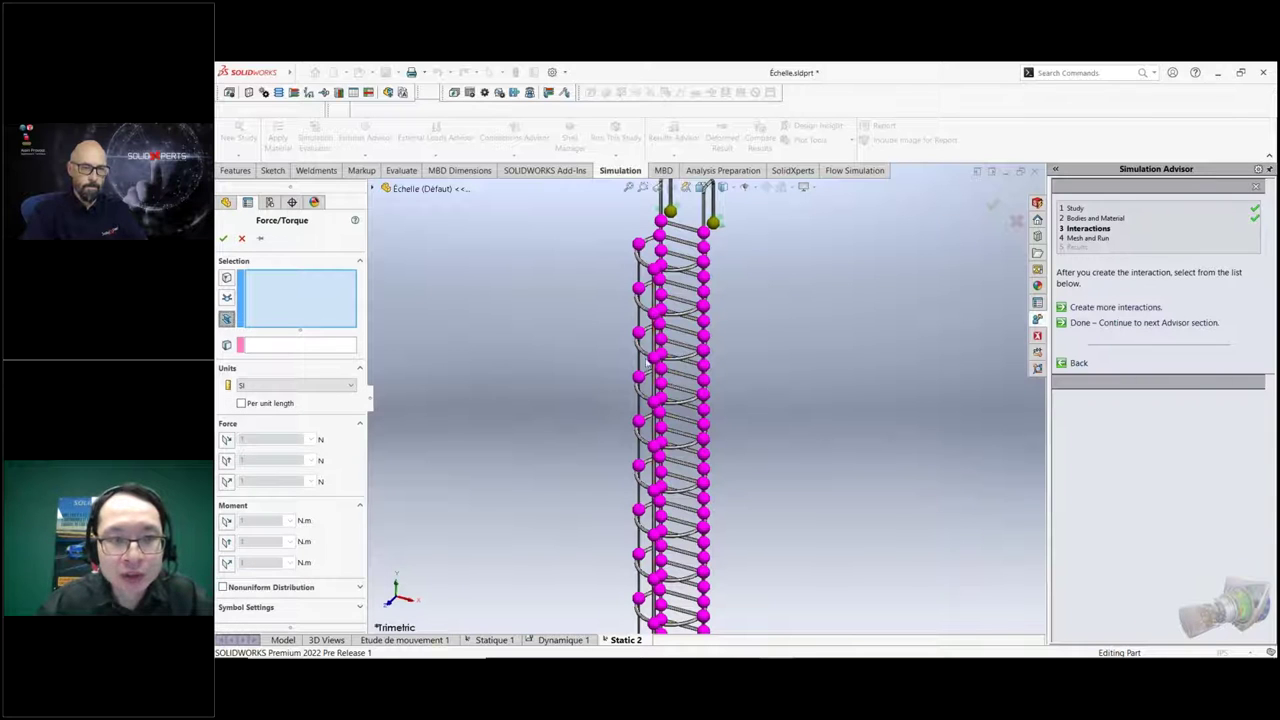
left_click(668, 343)
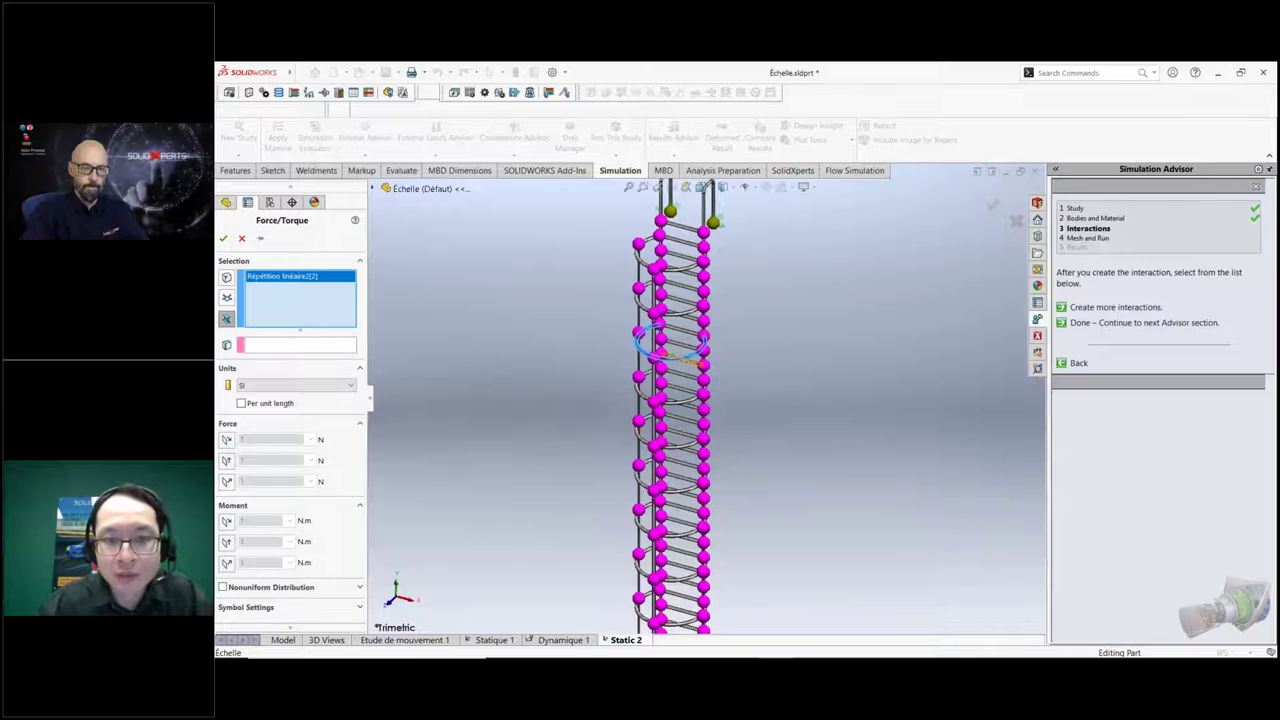
left_click(300, 346)
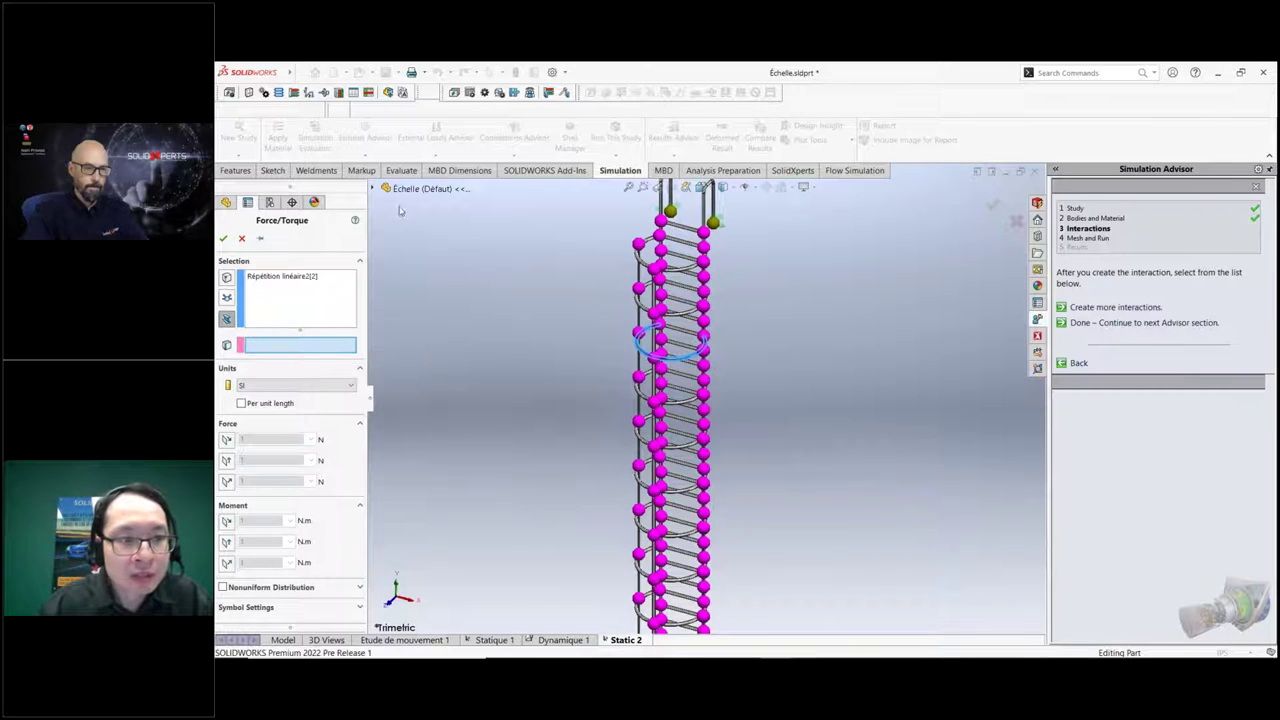
left_click(374, 189)
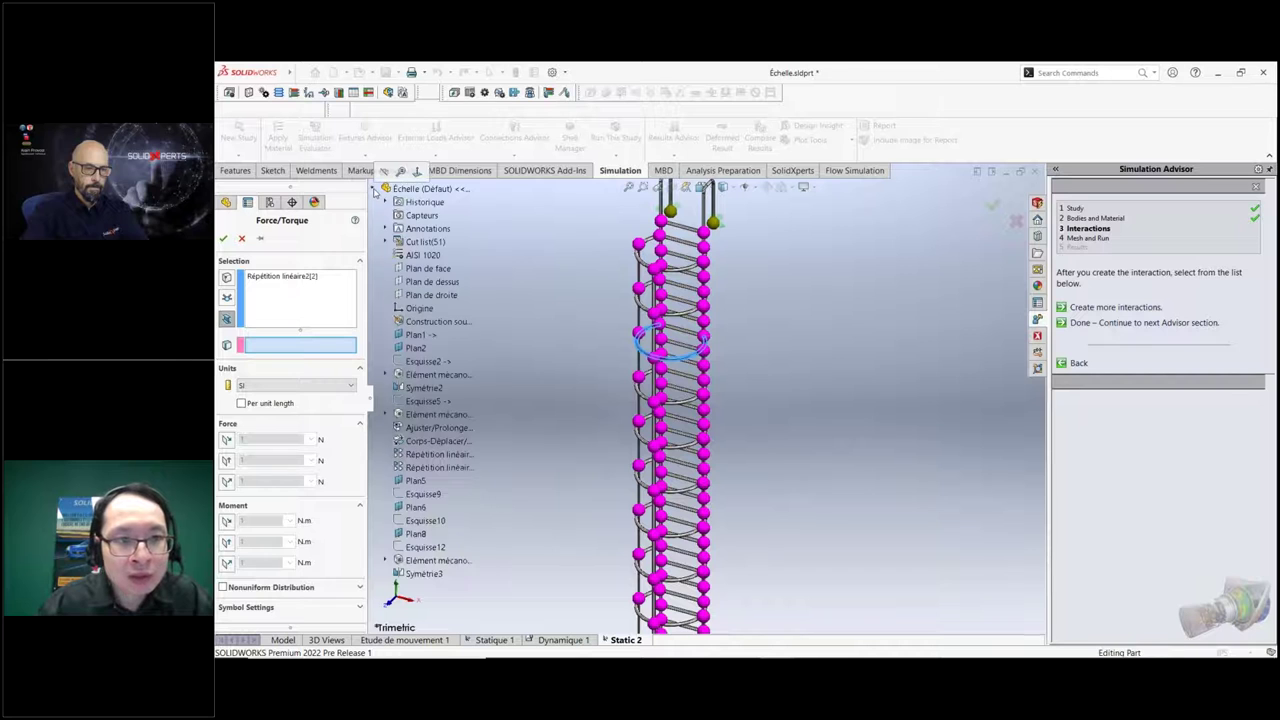
left_click(432, 282)
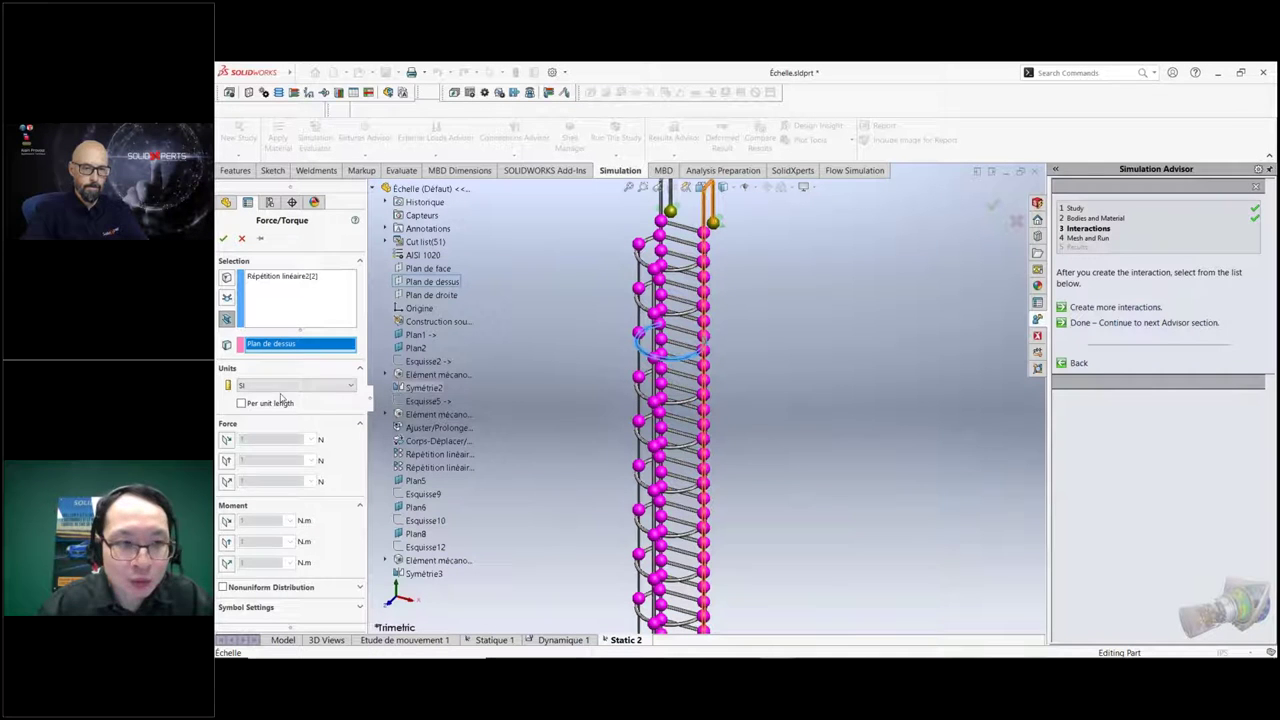
Apply a reversed force of 250 lbf normal to the reference plane, using English (IPS) units.
left_click(226, 481)
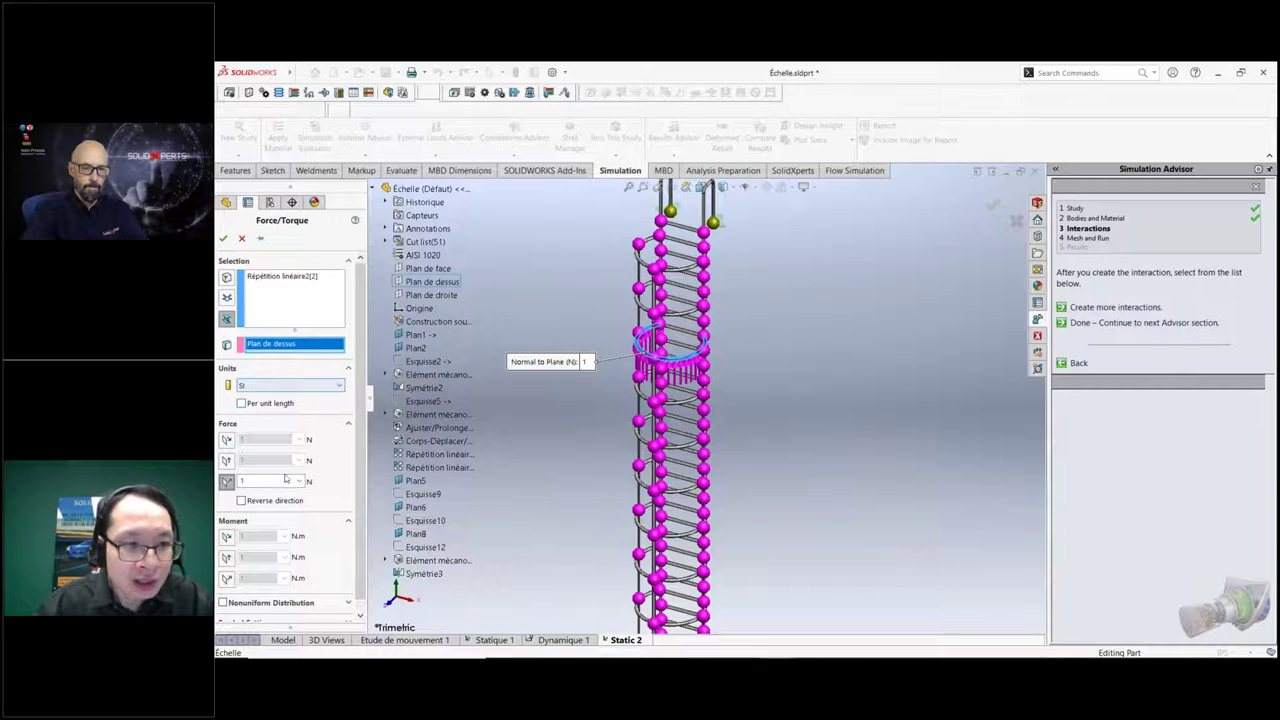
left_click(250, 502)
left_click(324, 389)
left_click(285, 403)
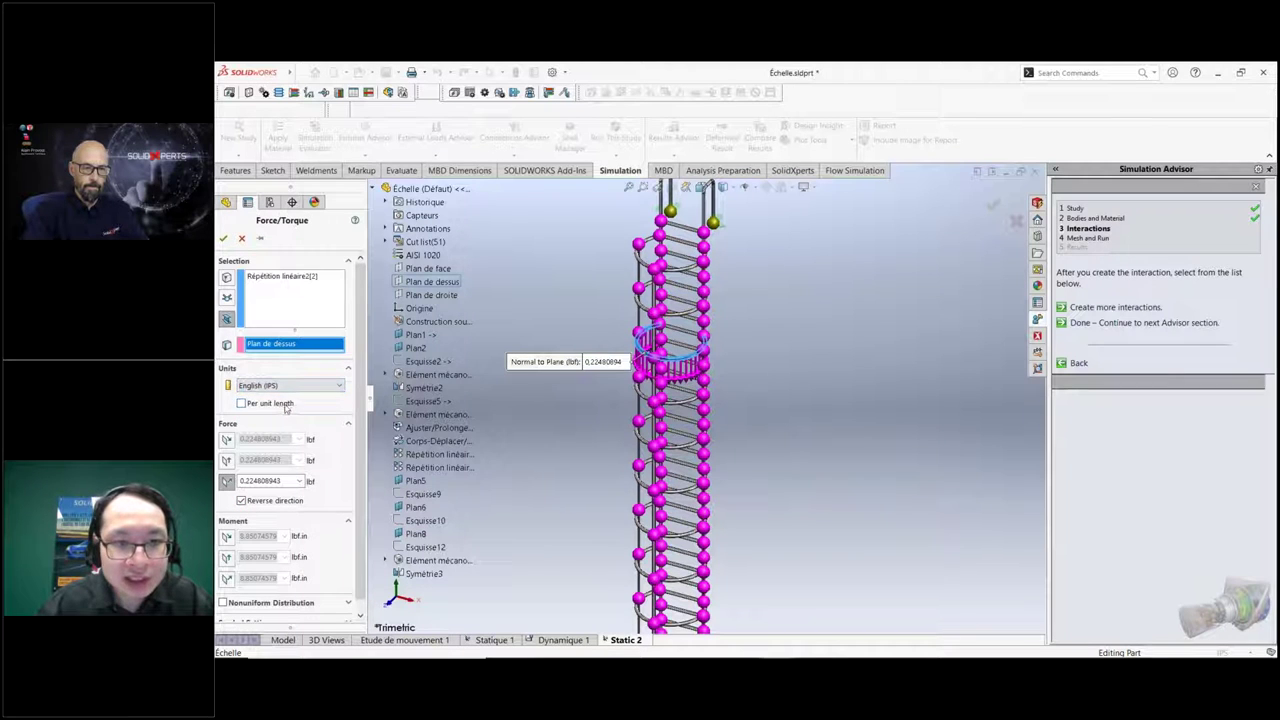
double_click(260, 480)
type("250")
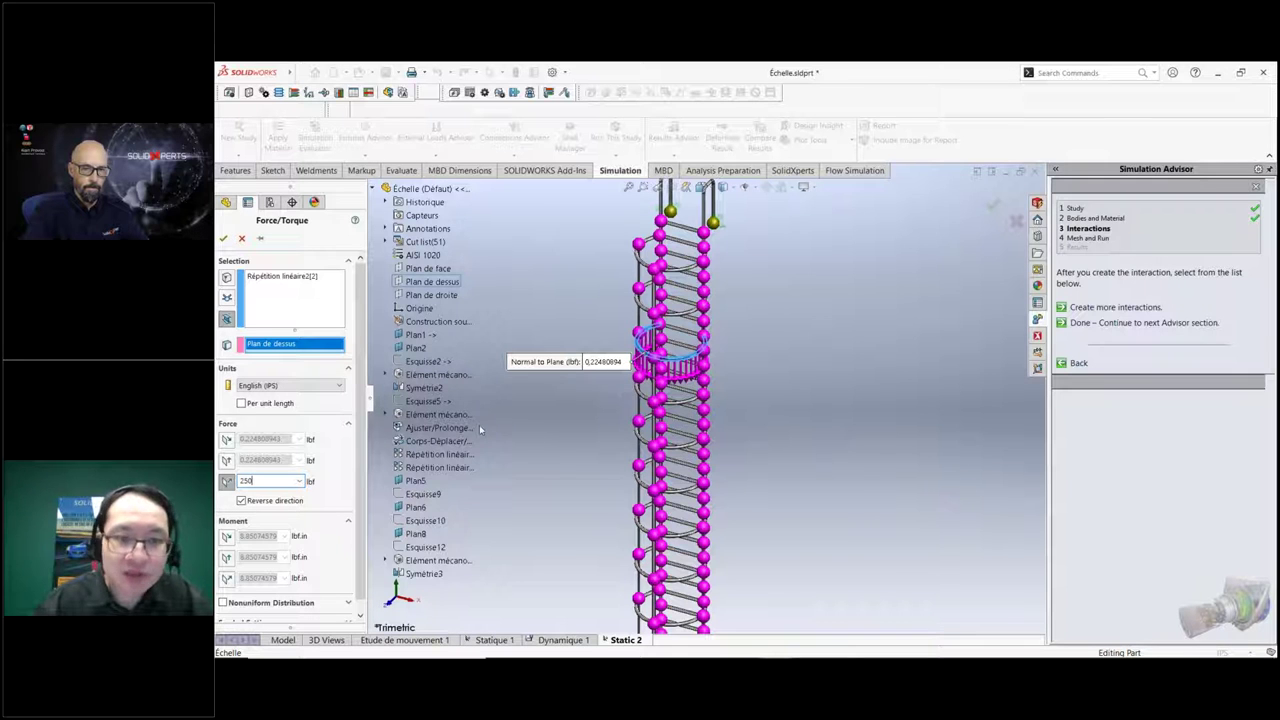
left_click(223, 238)
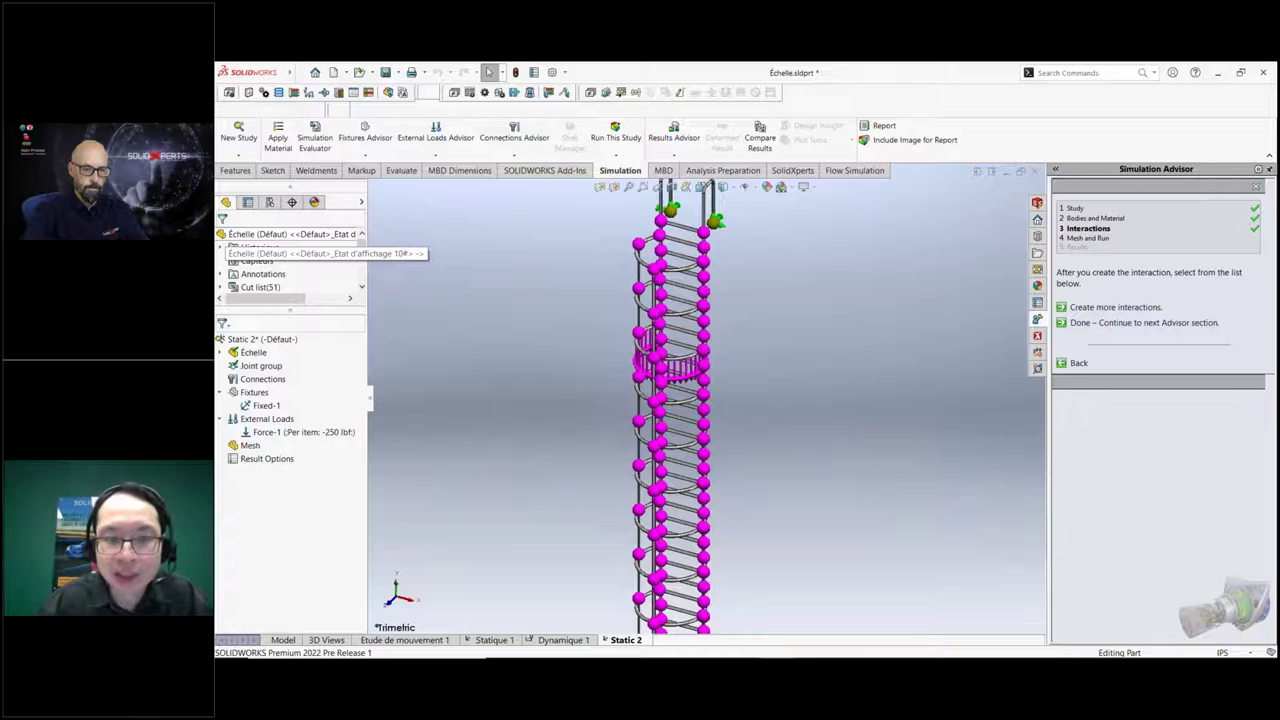
Finish the interactions, run the study with default settings, then play and stop the deformation animation.
left_click(1144, 324)
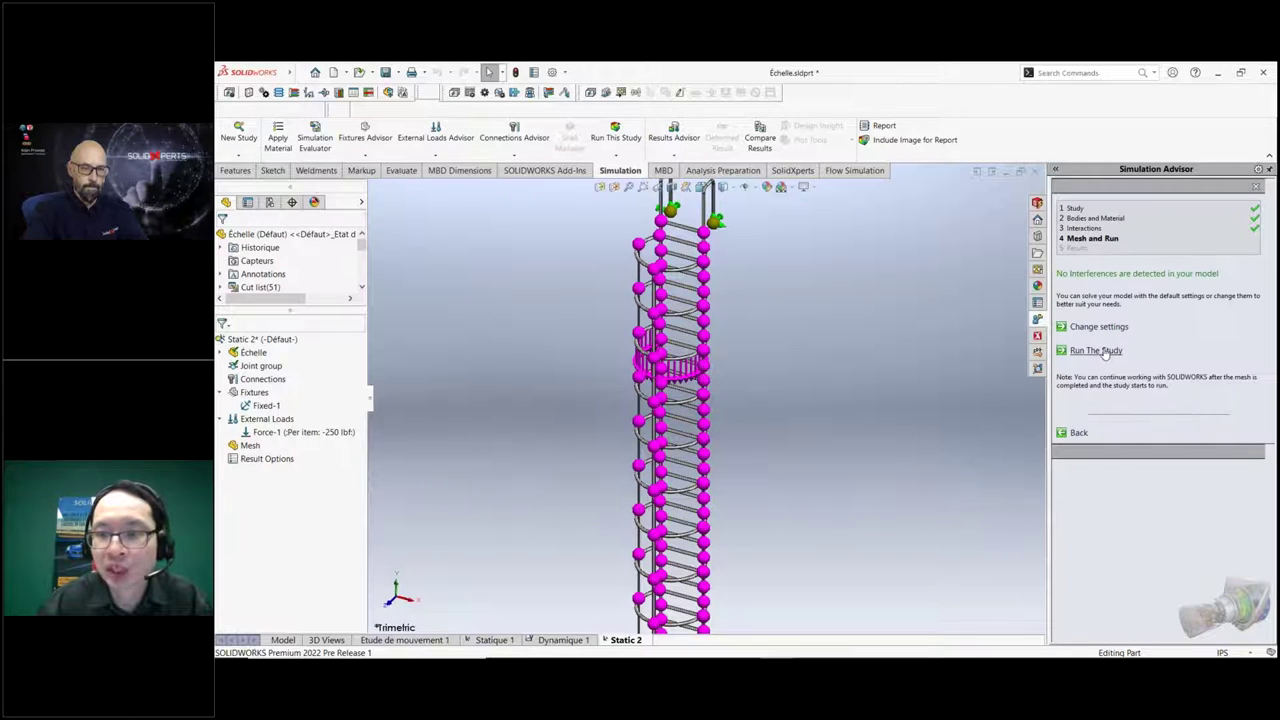
left_click(1100, 351)
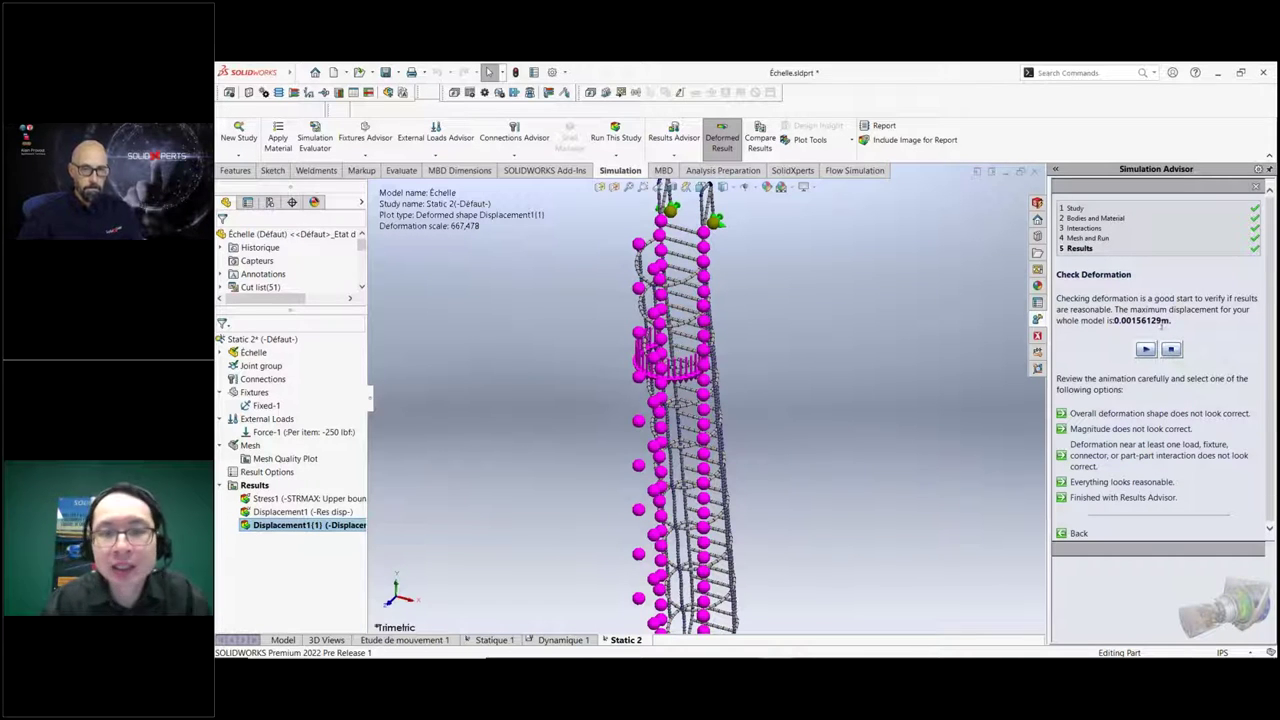
left_click(1146, 349)
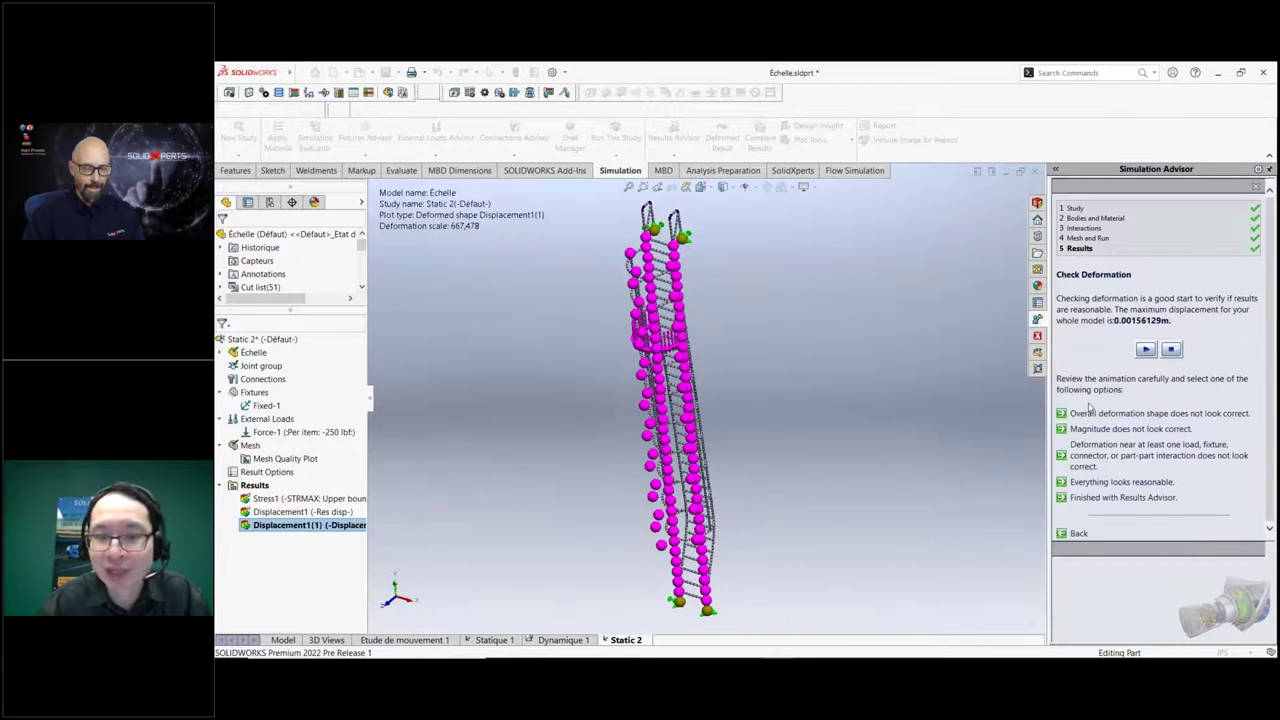
left_click(1171, 349)
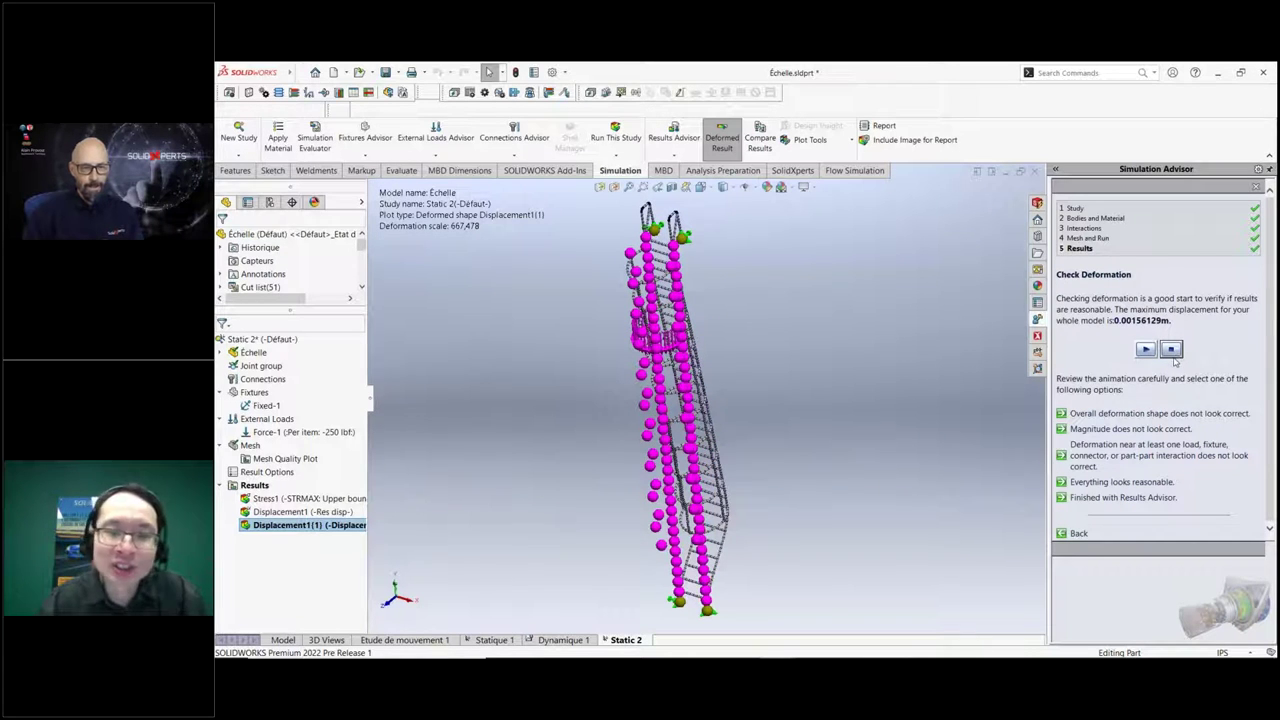
Accept the deformation as reasonable and show the Factor of Safety plot for material breaking or yielding.
left_click(1122, 484)
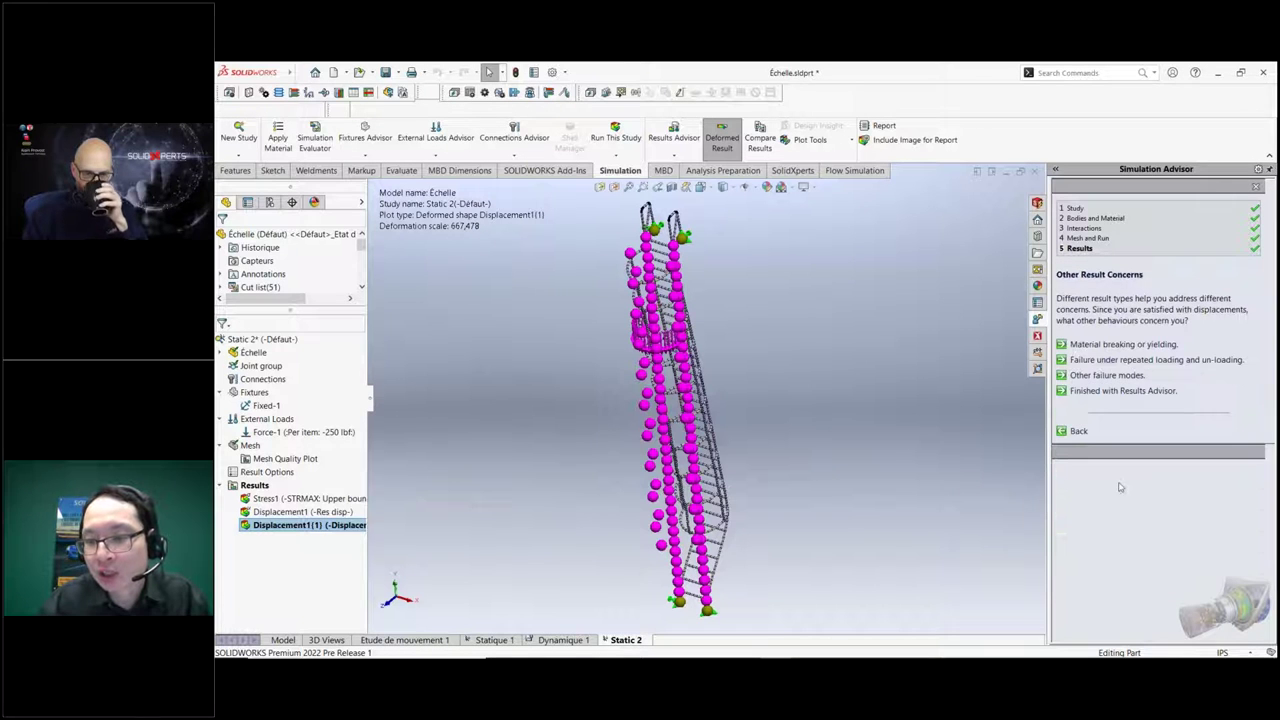
left_click(1128, 345)
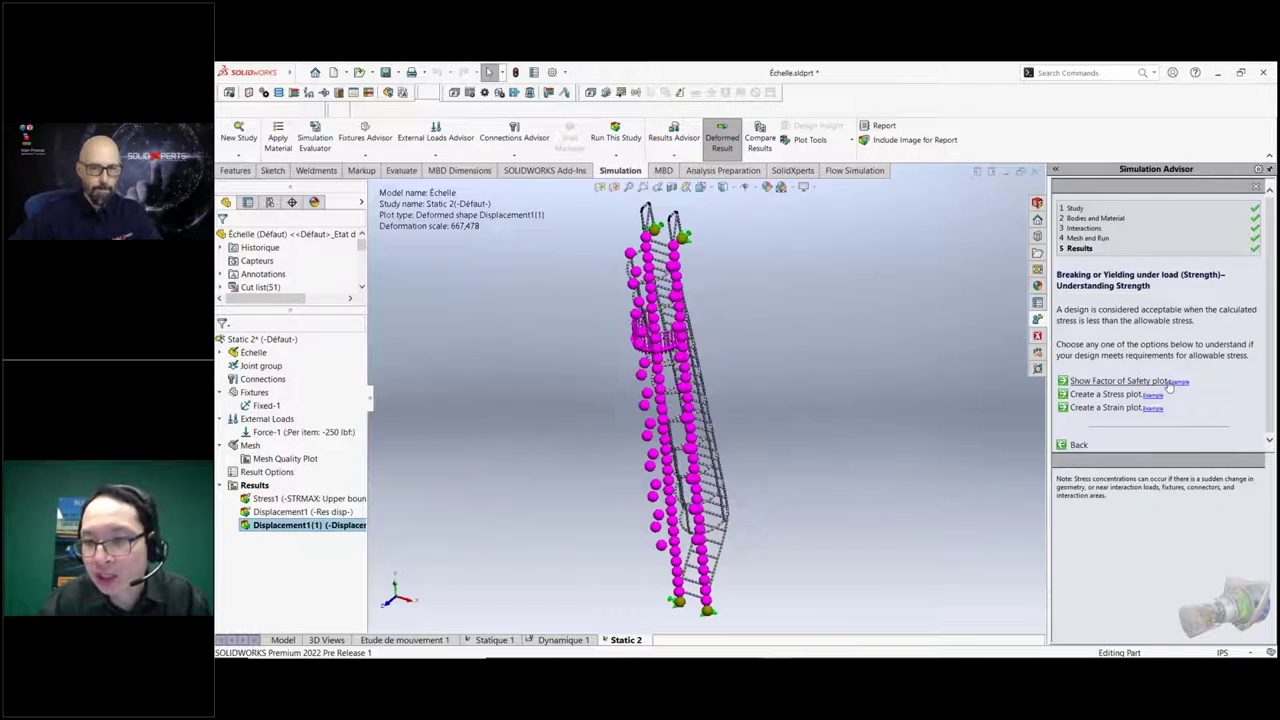
left_click(1108, 381)
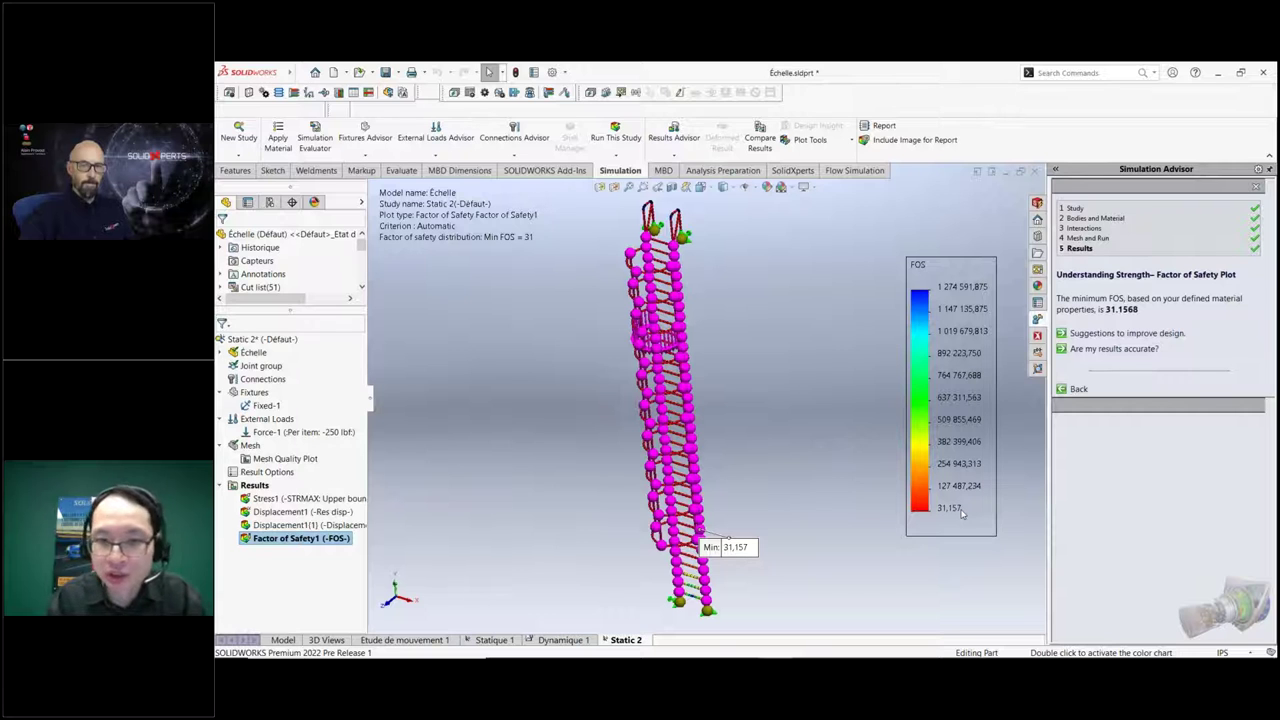
Create an upper bound axial and bending stress plot in N/mm^2 (MPa) with the maximum annotation shown, and close the Simulation Advisor.
left_click(1076, 390)
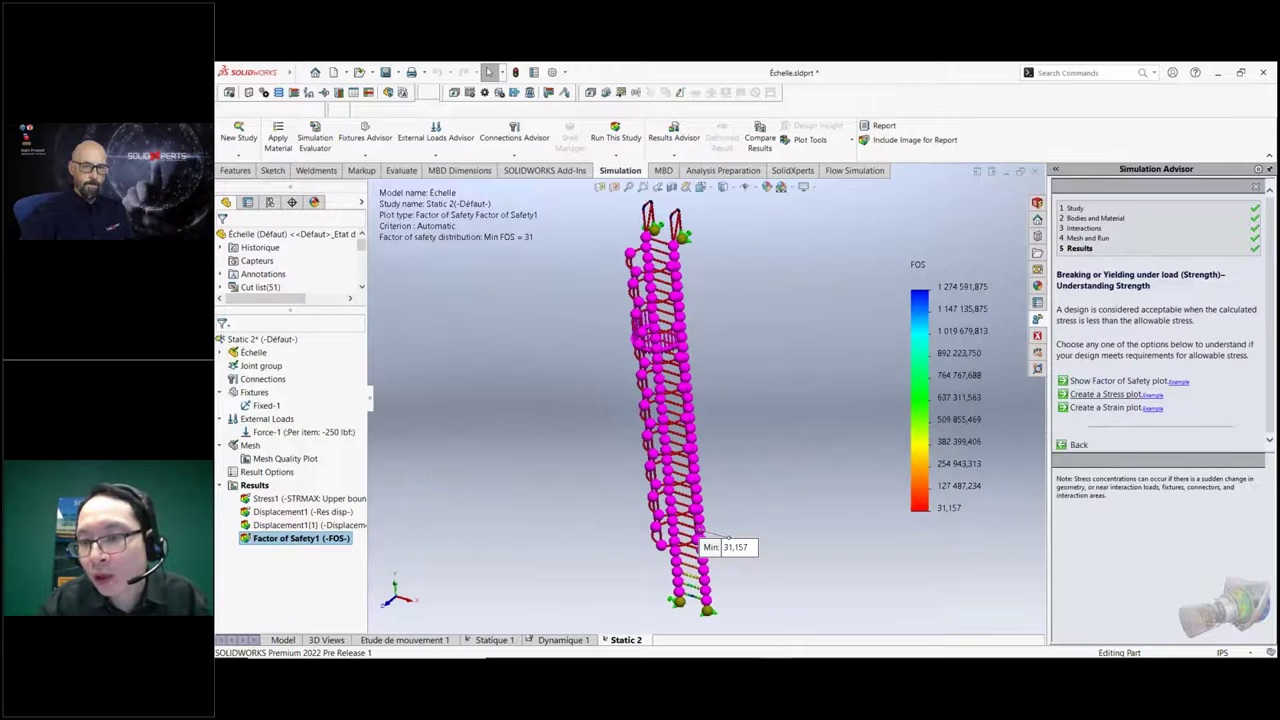
left_click(1092, 395)
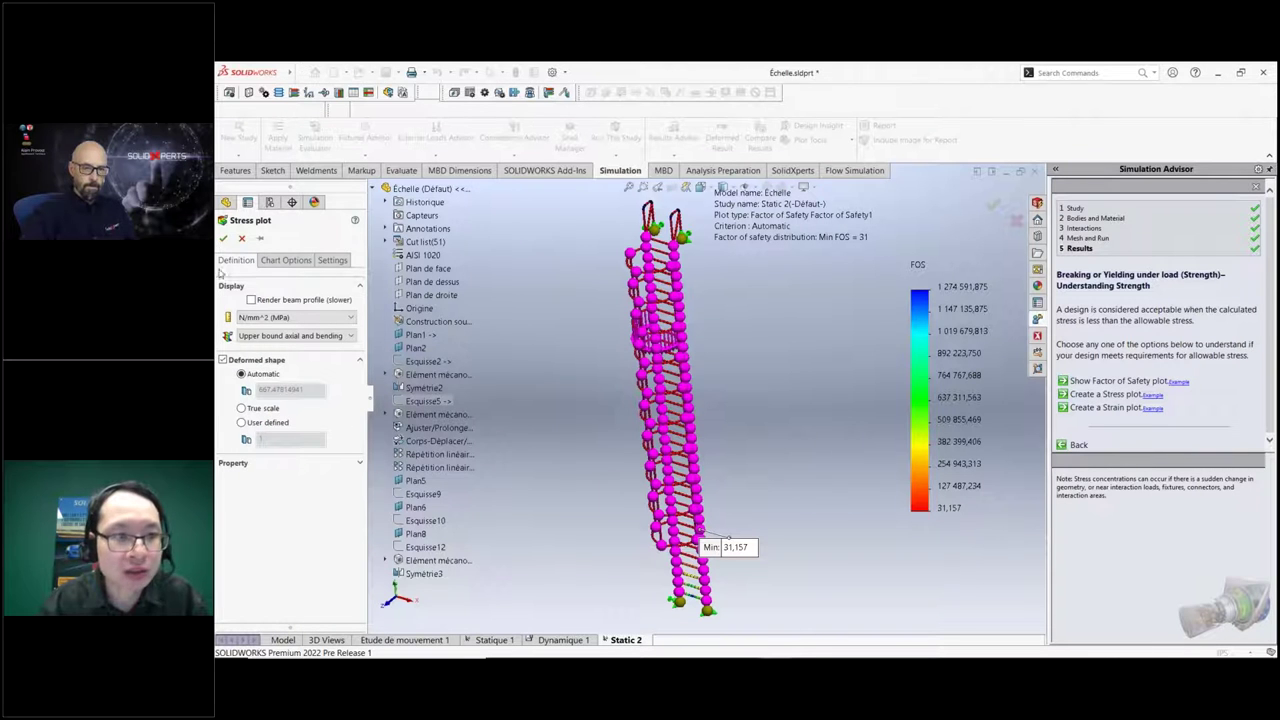
left_click(224, 241)
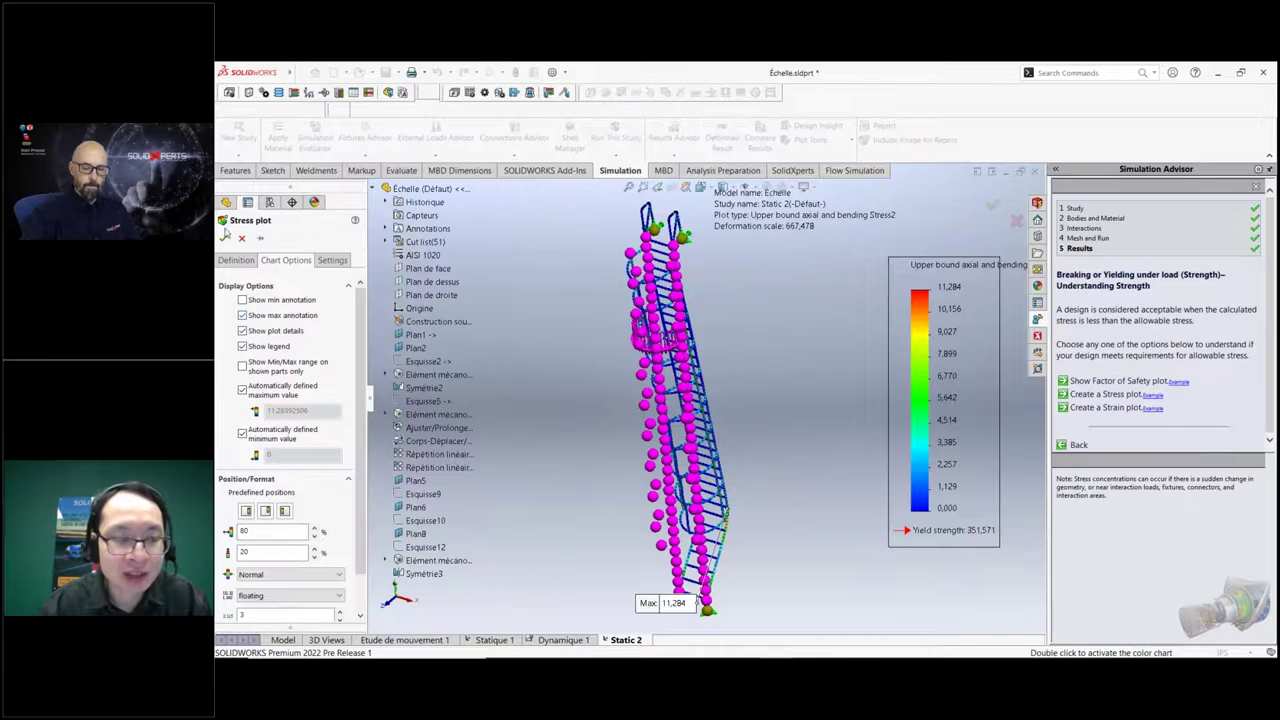
left_click(225, 235)
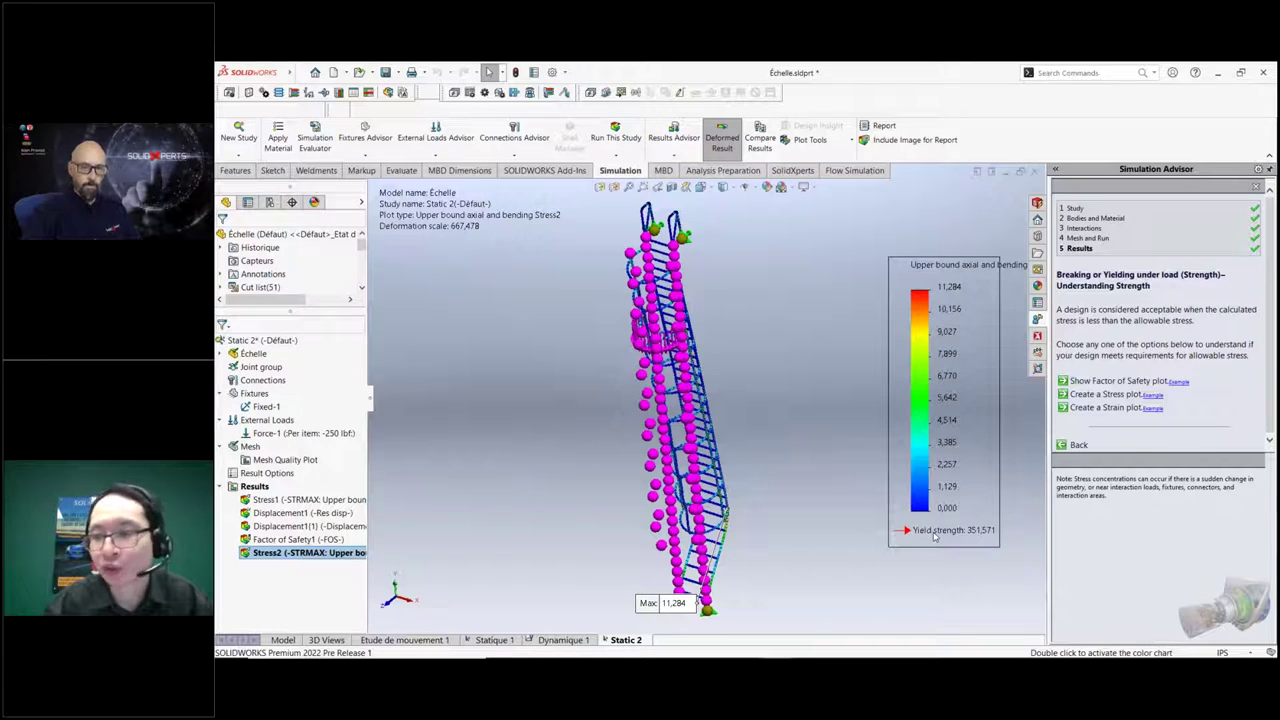
left_click(1259, 188)
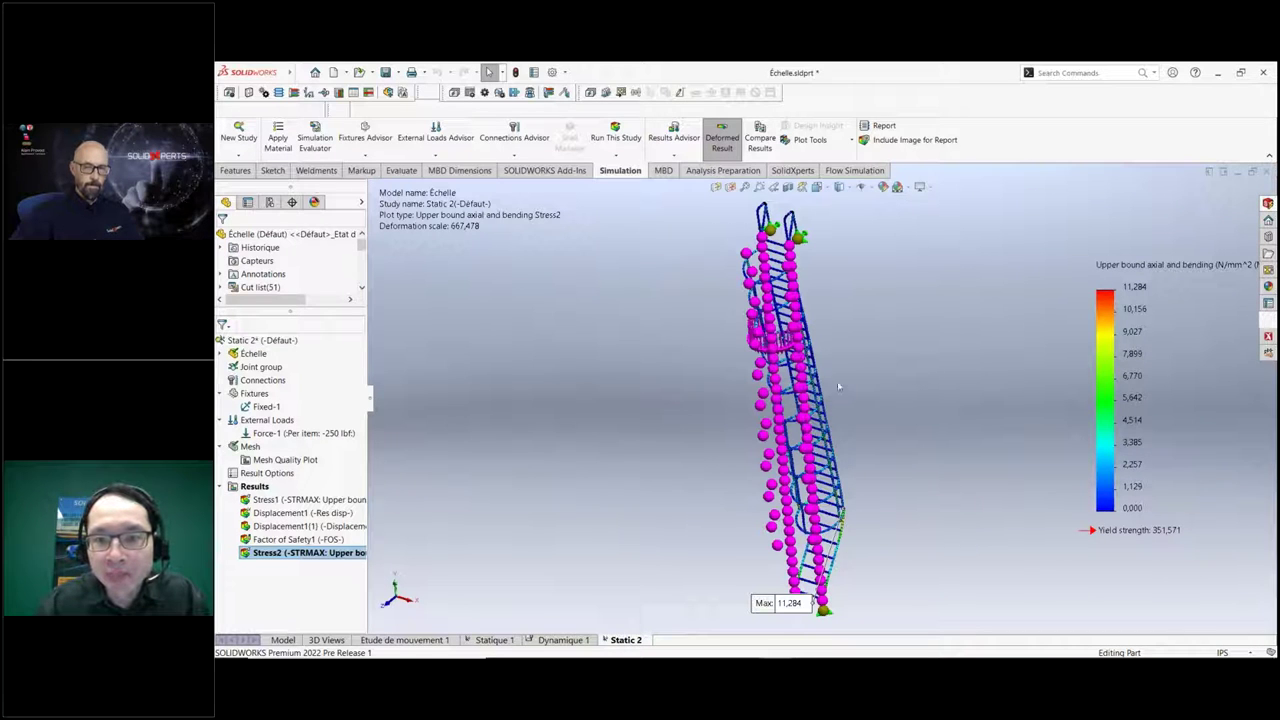
Hide the Stress2 plot and the joint group symbols on the ladder.
right_click(342, 555)
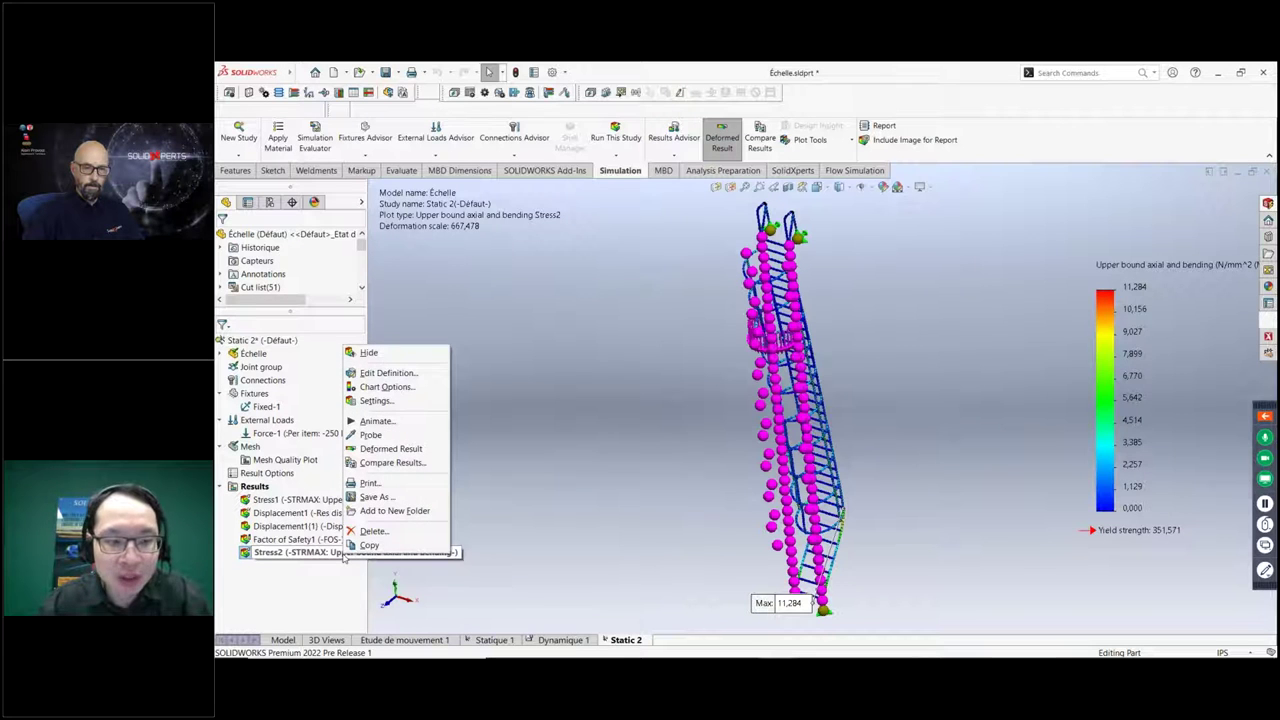
left_click(368, 352)
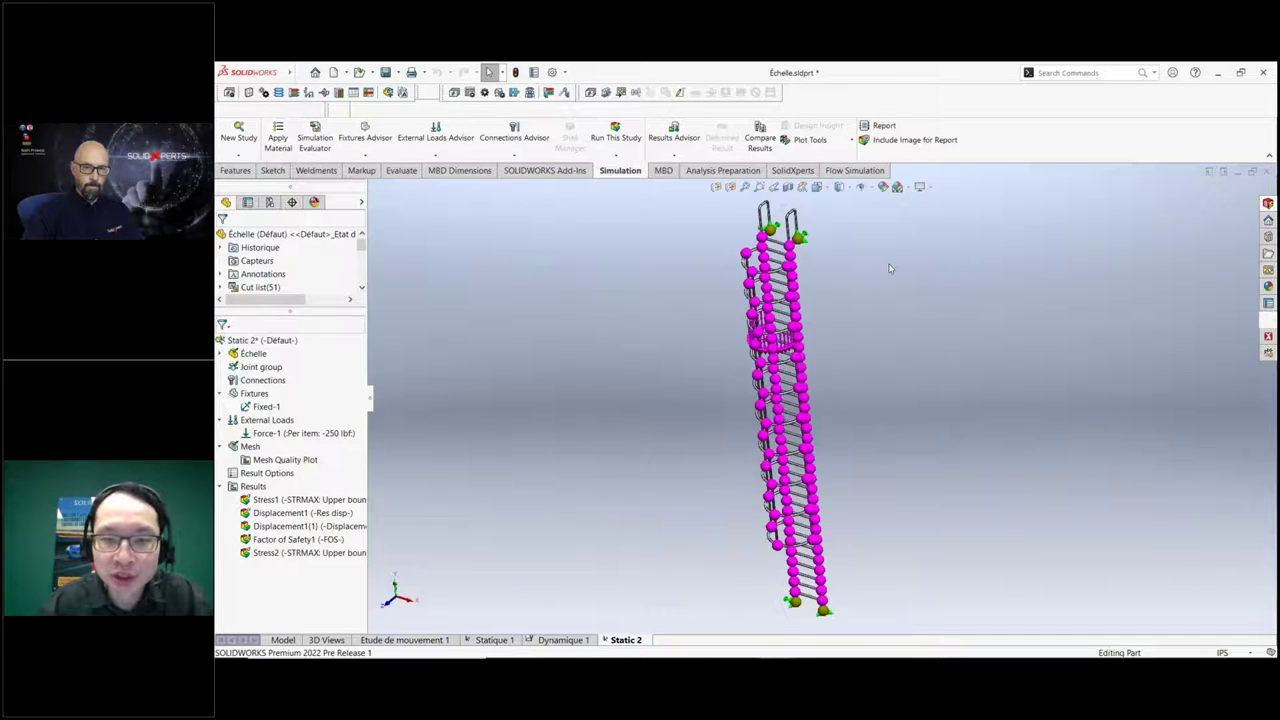
middle_click_drag(895, 270, 884, 272)
right_click(259, 369)
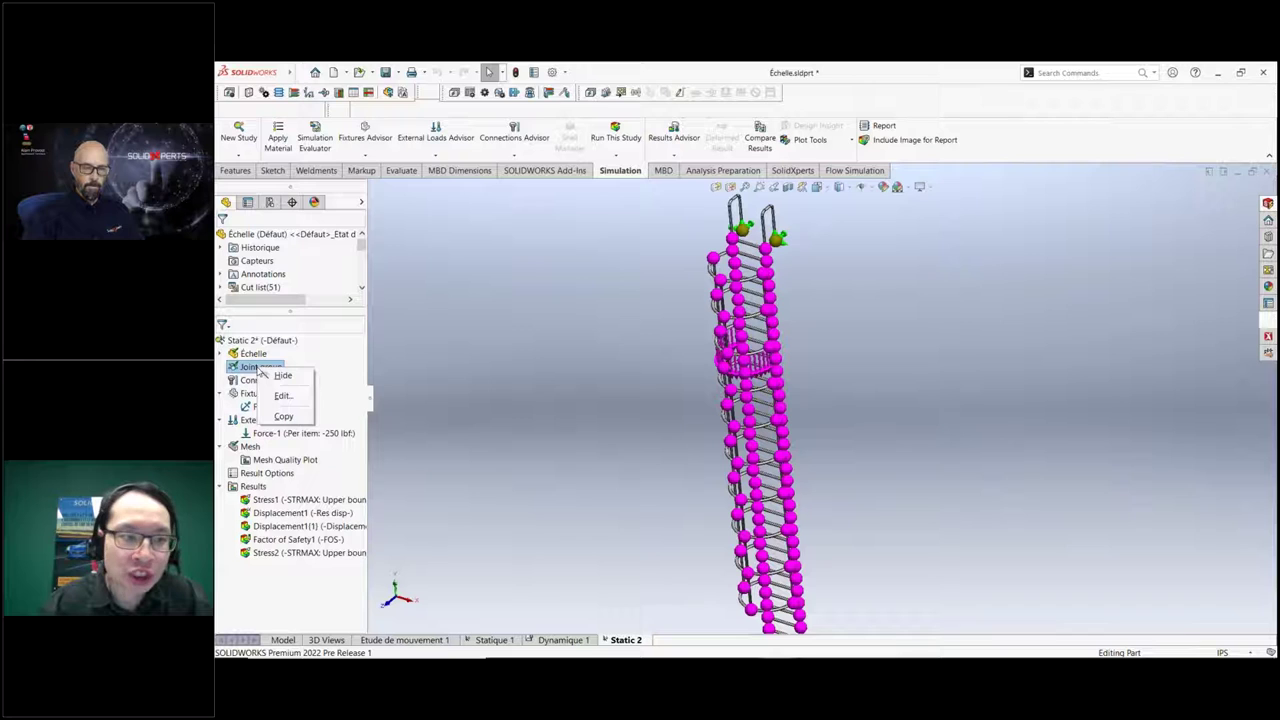
left_click(284, 376)
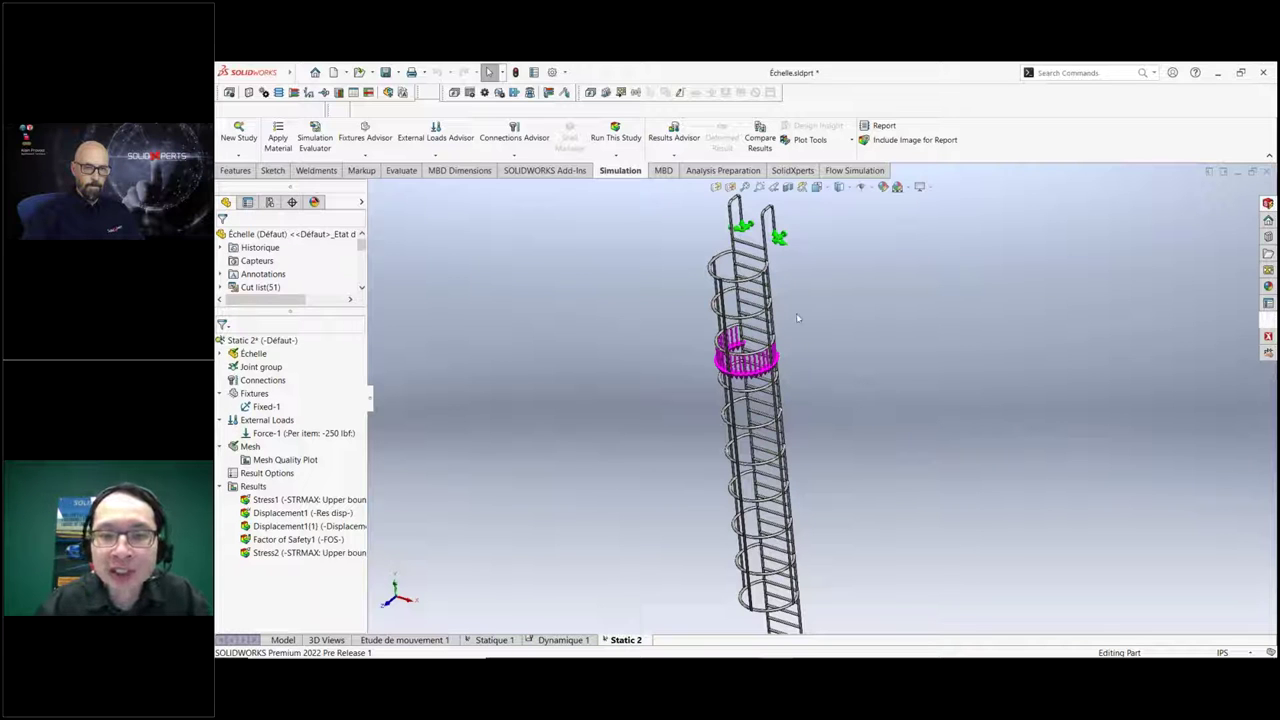
Set the radius of the ladder's cage hoops to 18 in and rebuild the model.
scroll(797, 289, "down", 3)
scroll(727, 321, "down", 5)
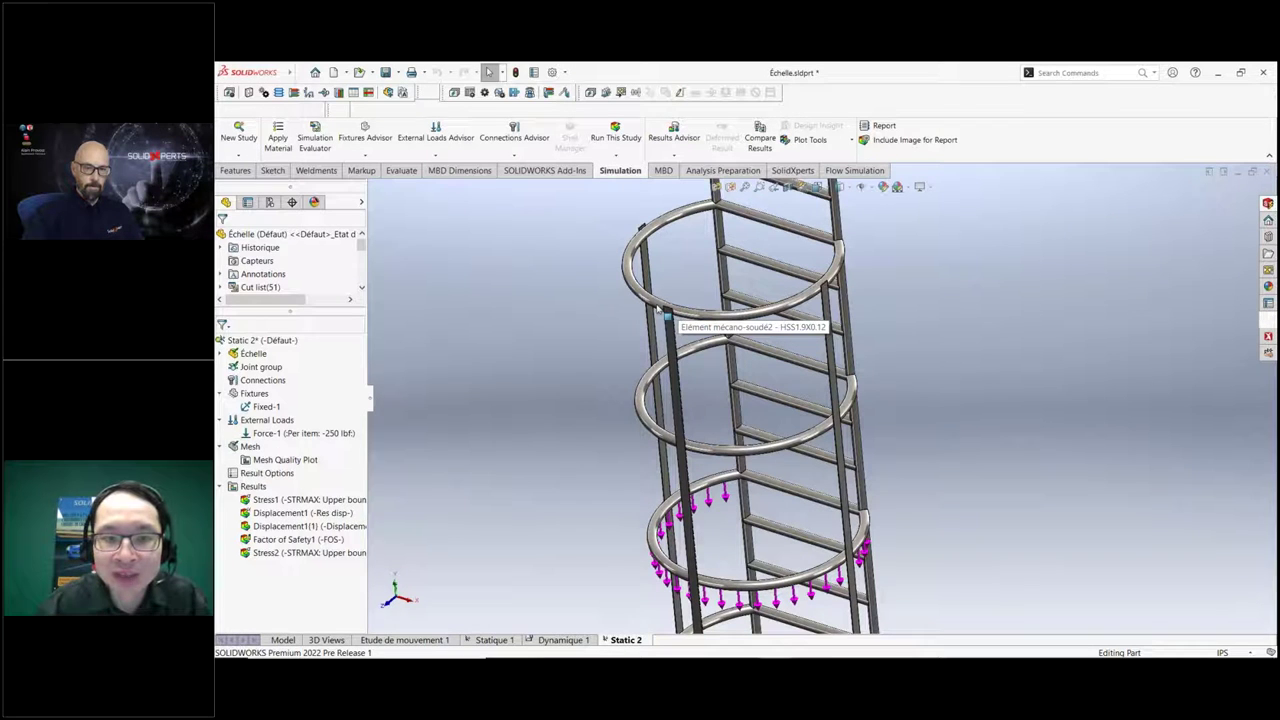
left_click(665, 316)
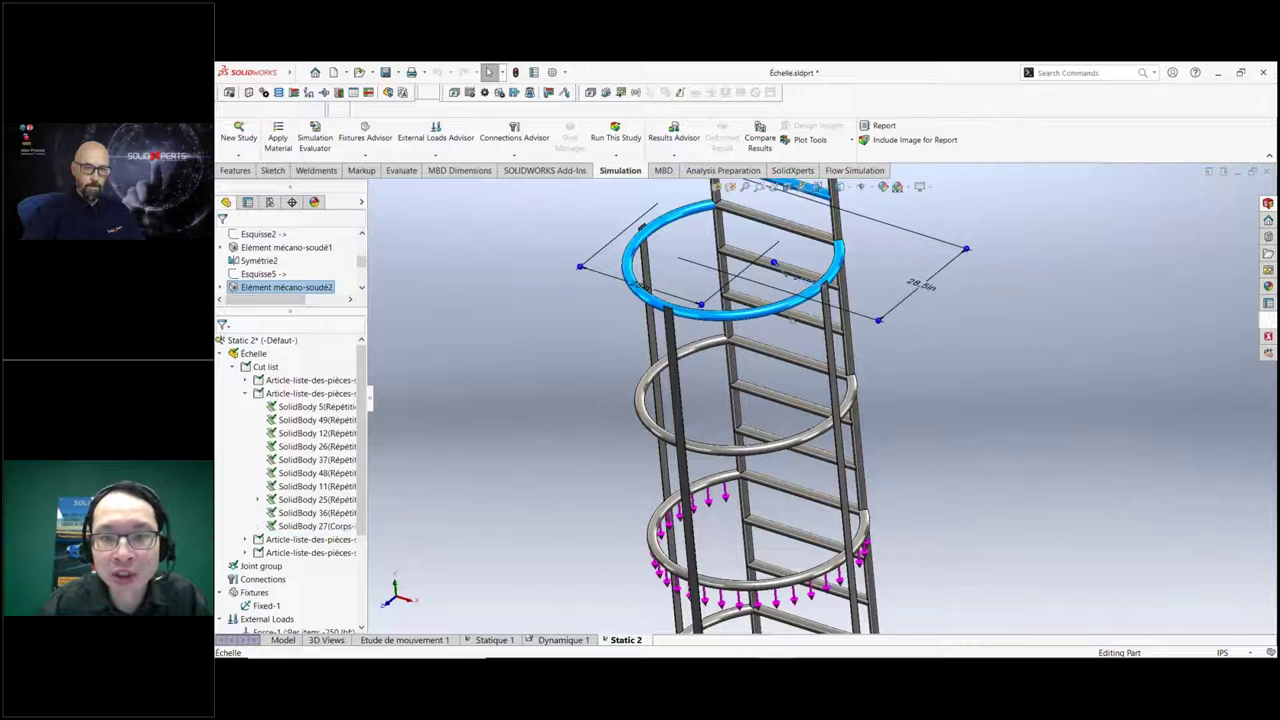
double_click(790, 274)
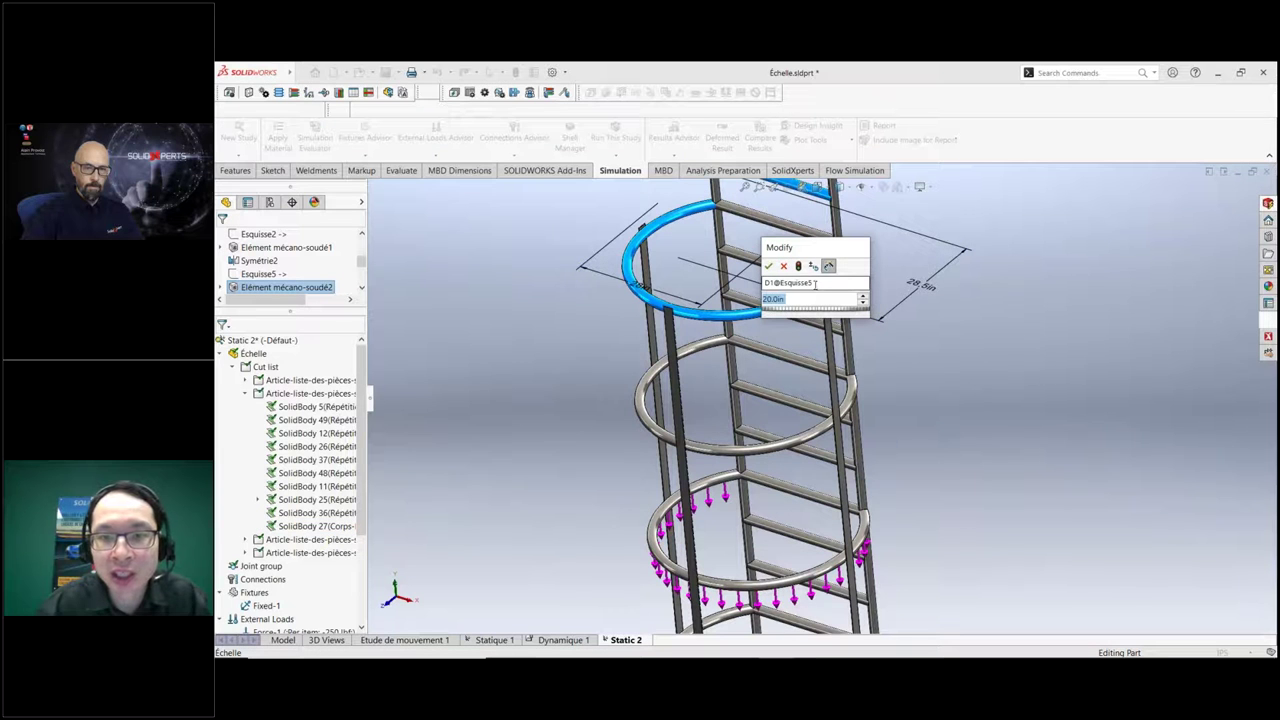
left_click(768, 265)
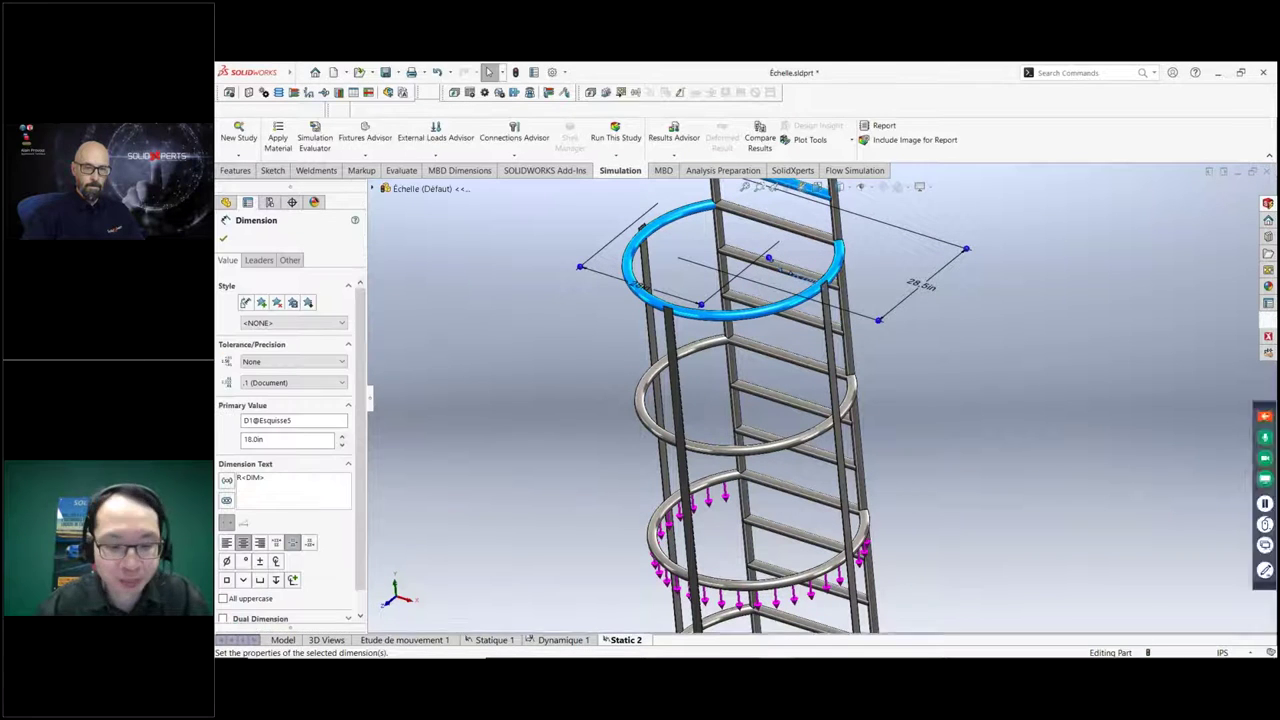
key("Escape")
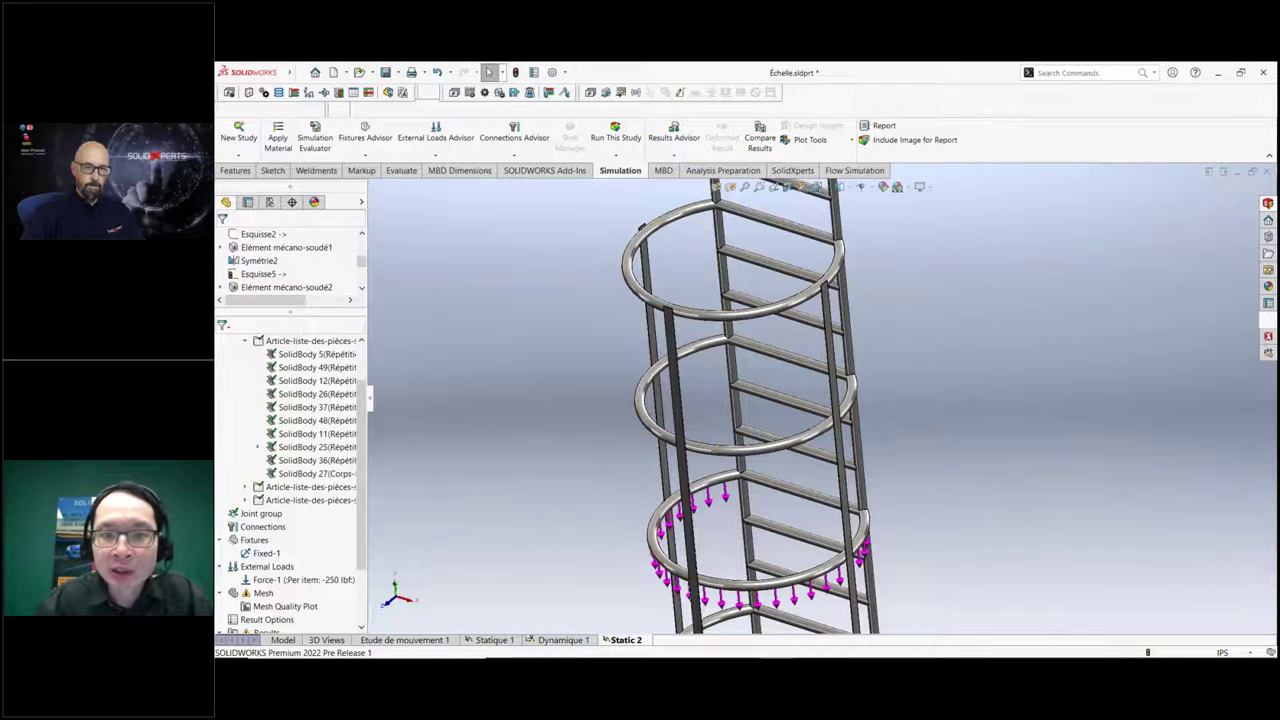
key("ctrl+b")
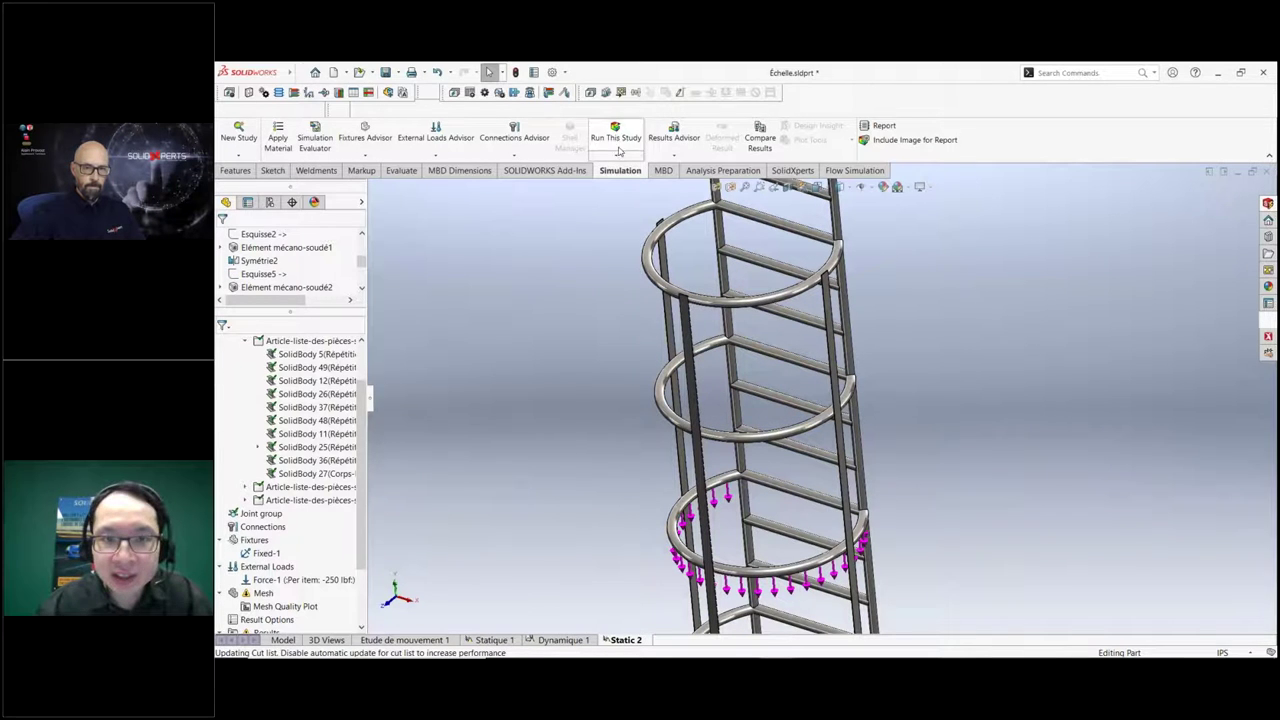
Rerun the static study, list the beam forces in SI units, and enlarge the list window to show the moment and torque columns.
left_click(615, 138)
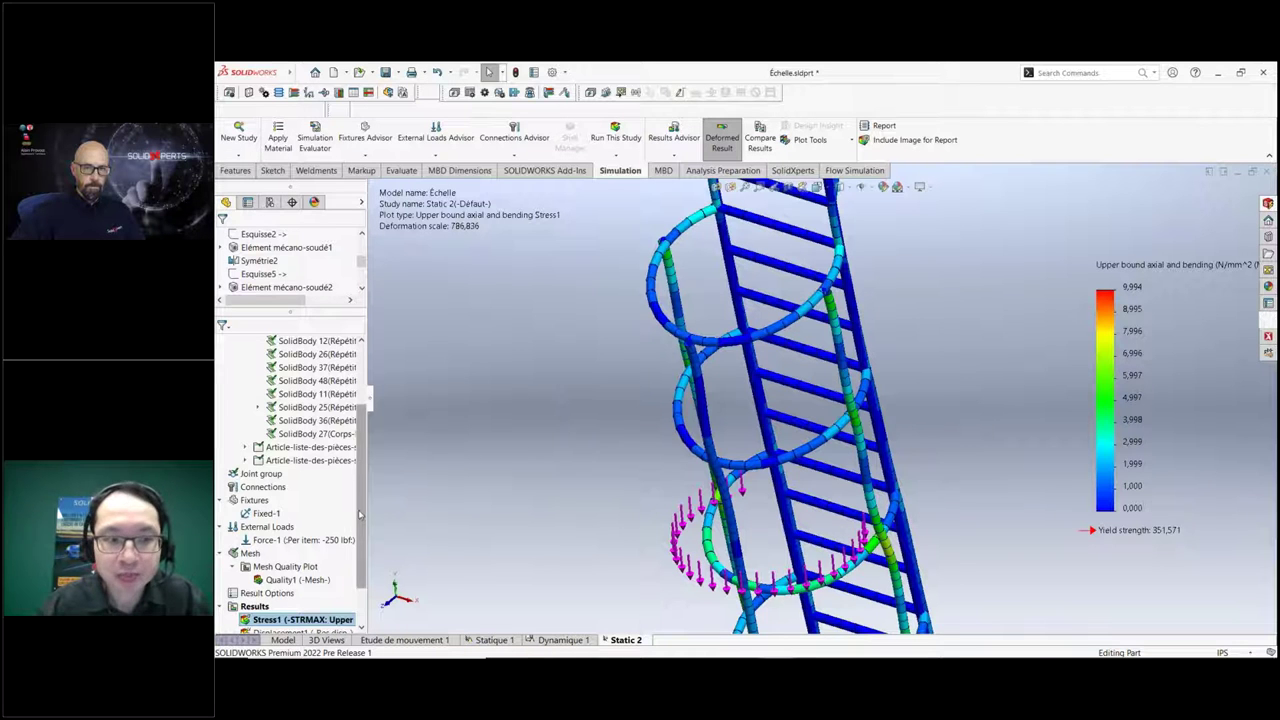
scroll(258, 553, "down", 2)
right_click(259, 554)
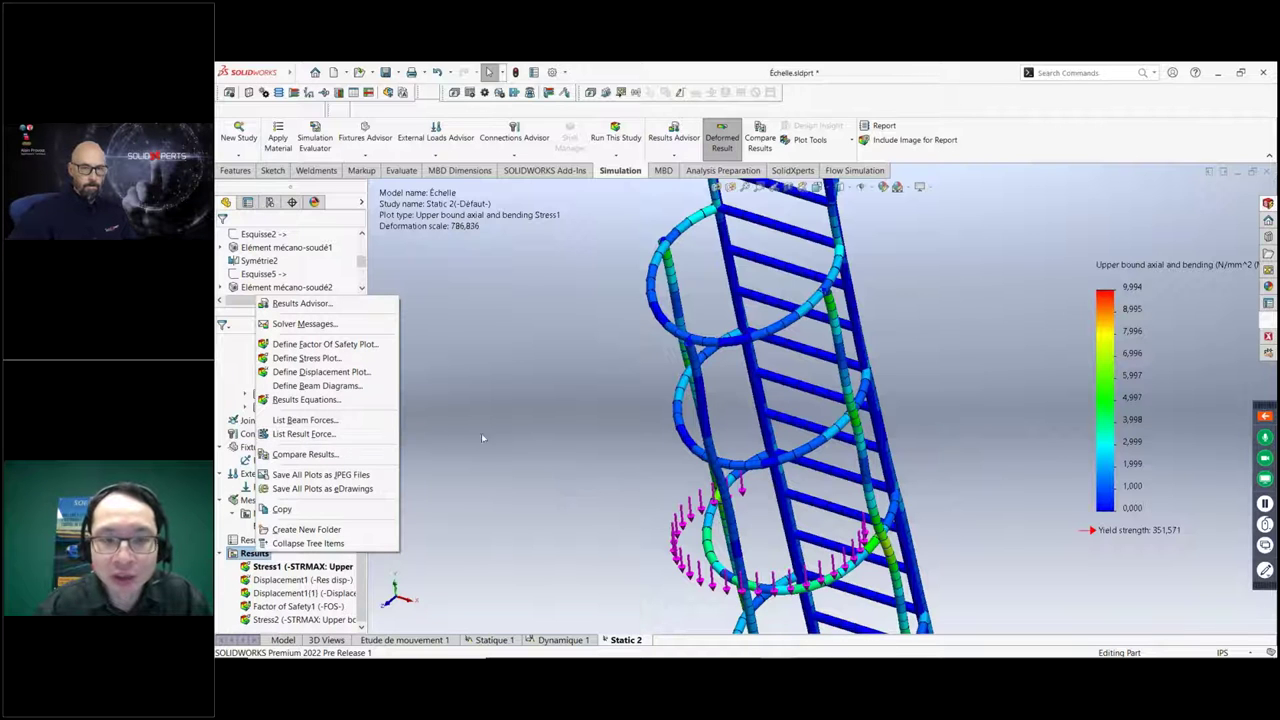
left_click(333, 421)
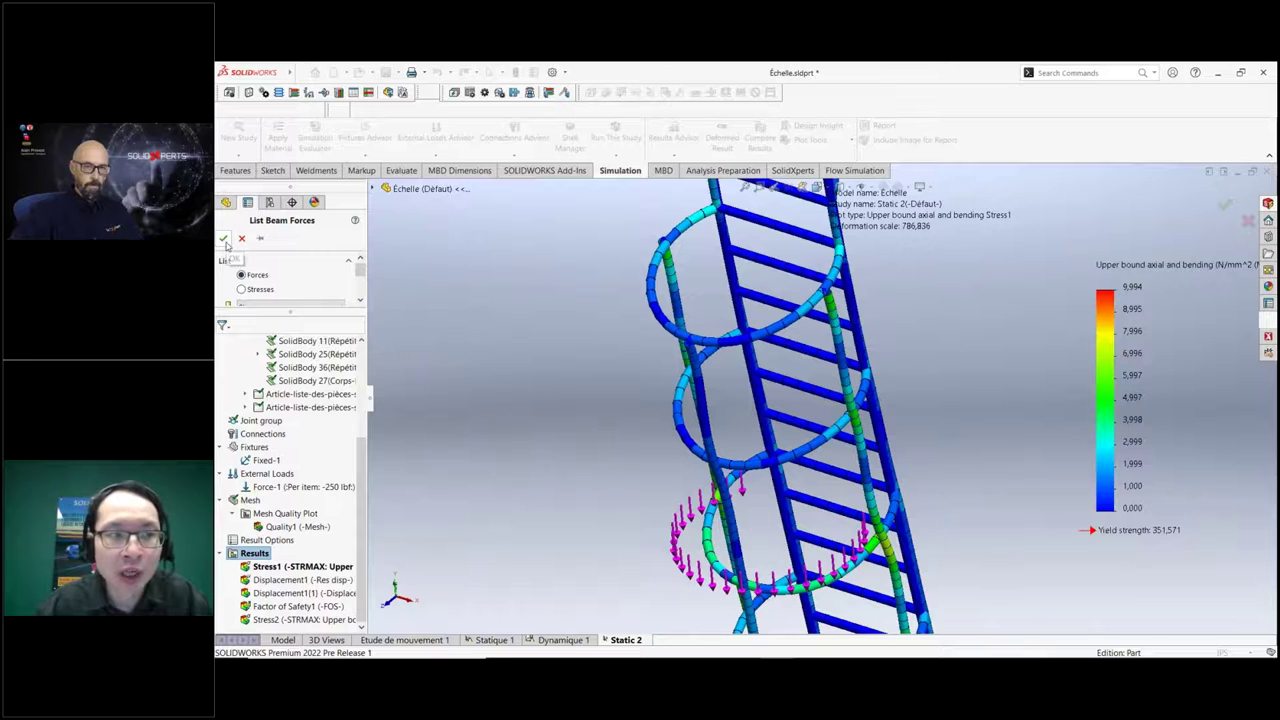
left_click(225, 240)
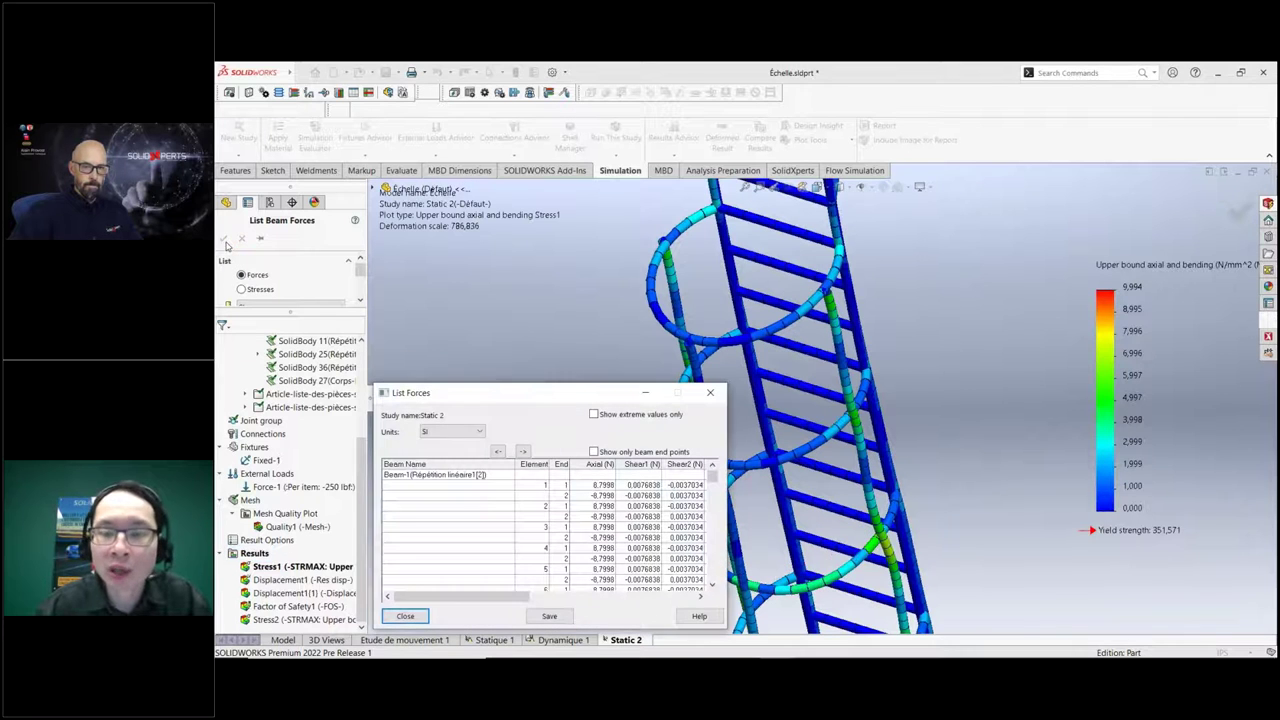
left_click_drag(505, 382, 458, 269)
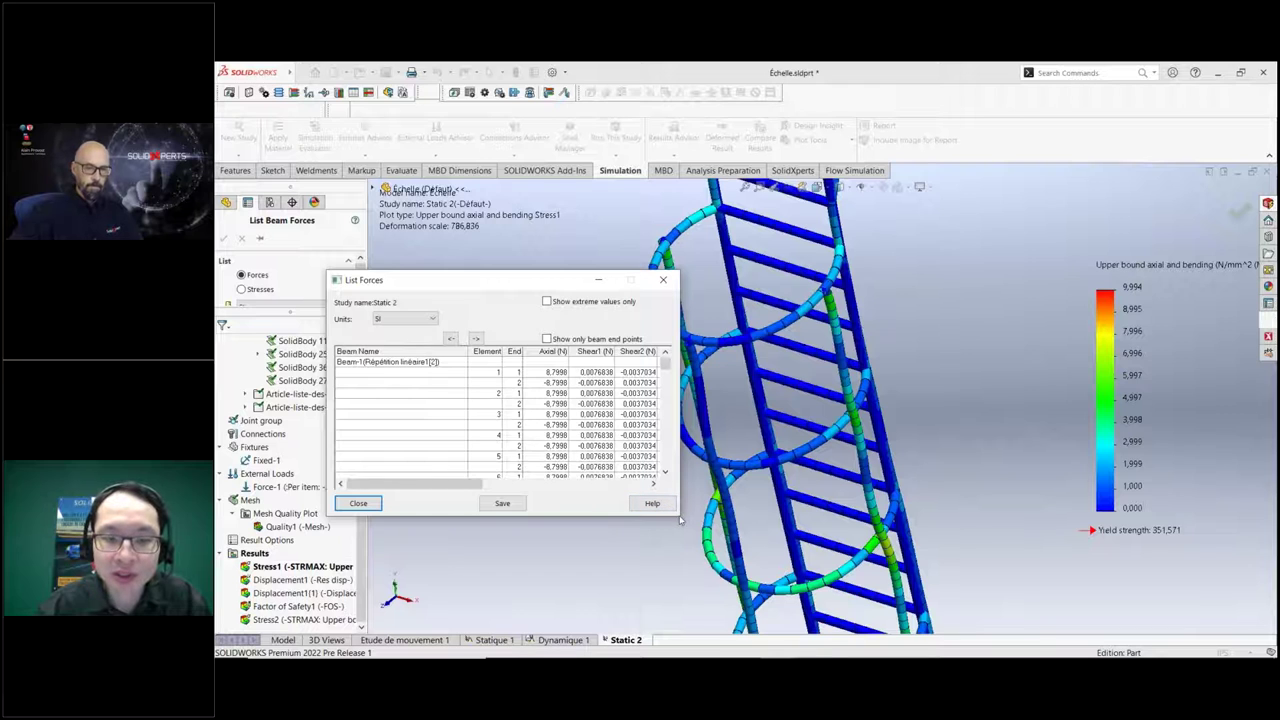
left_click_drag(679, 515, 833, 568)
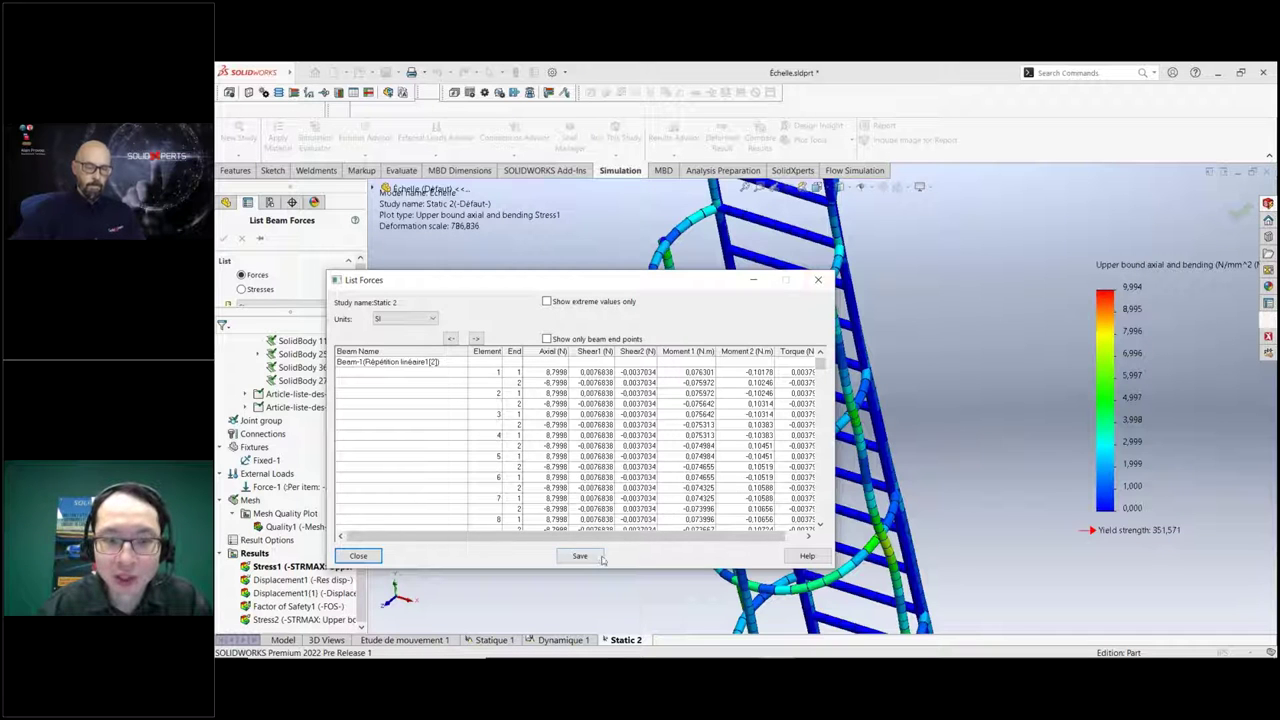
Check the file types offered for saving the beam force list, cancel the save, and close the list.
left_click(563, 553)
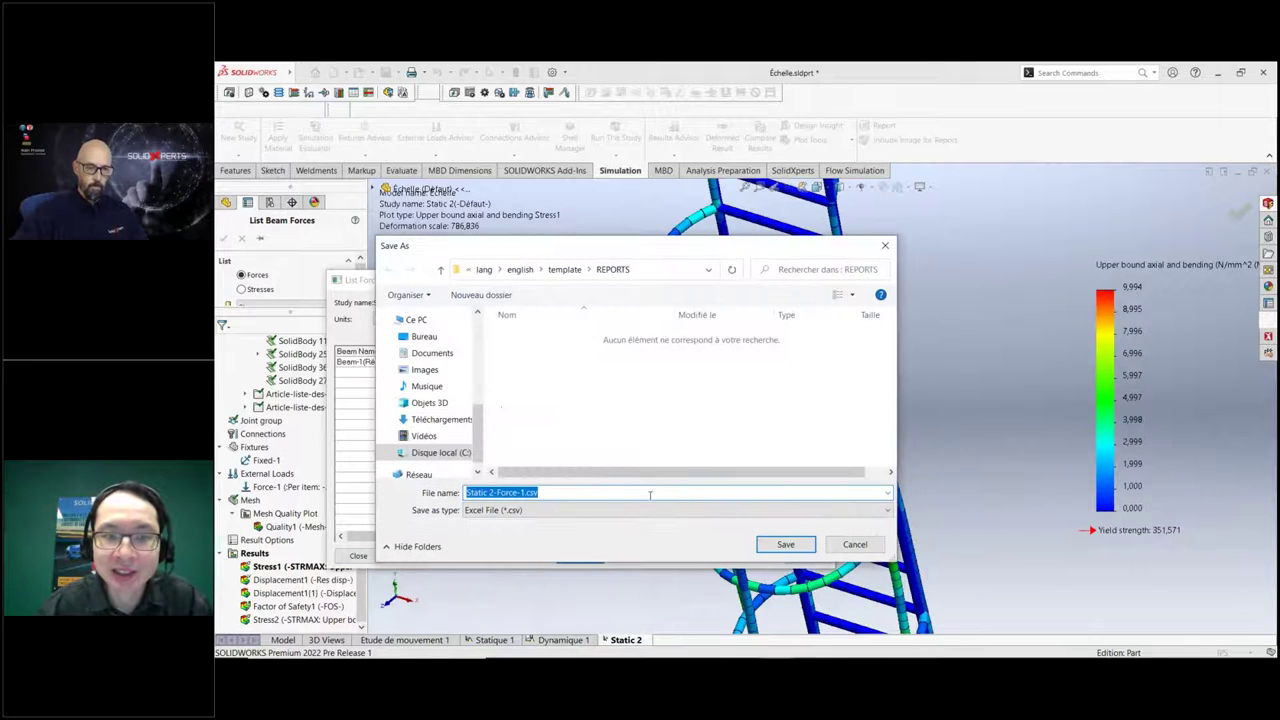
left_click(627, 510)
left_click(741, 438)
left_click(852, 545)
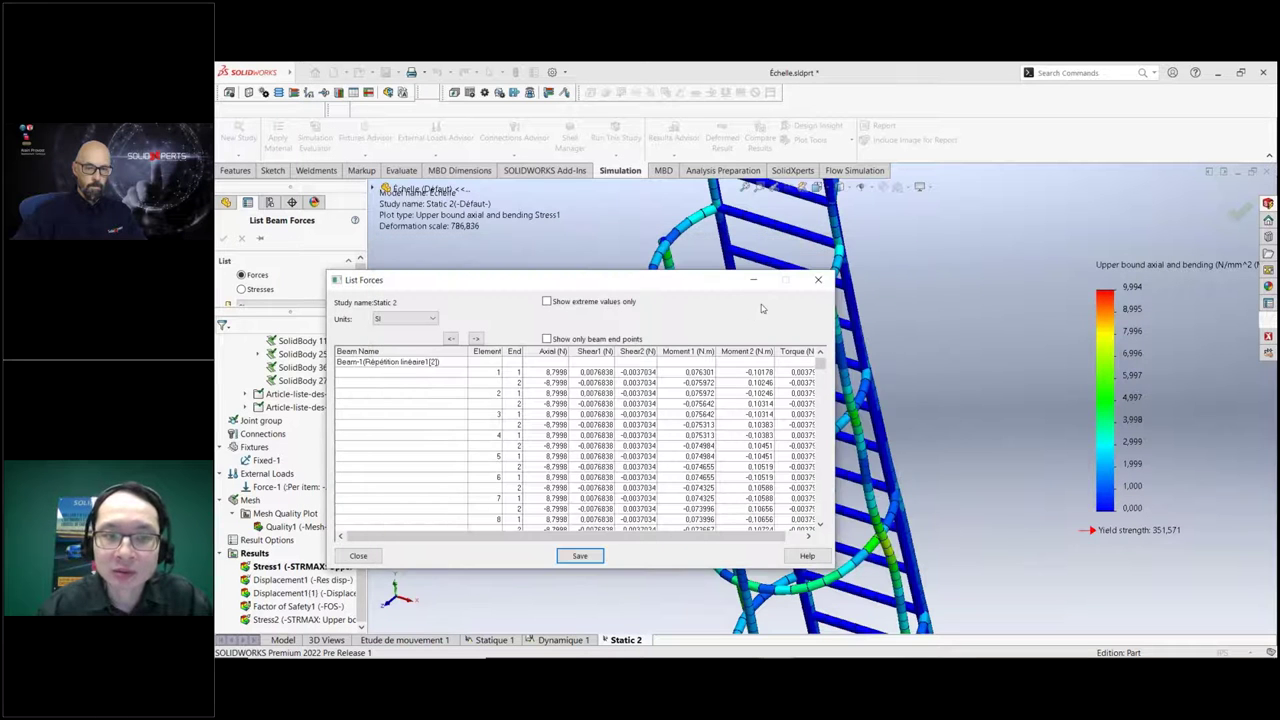
left_click(817, 282)
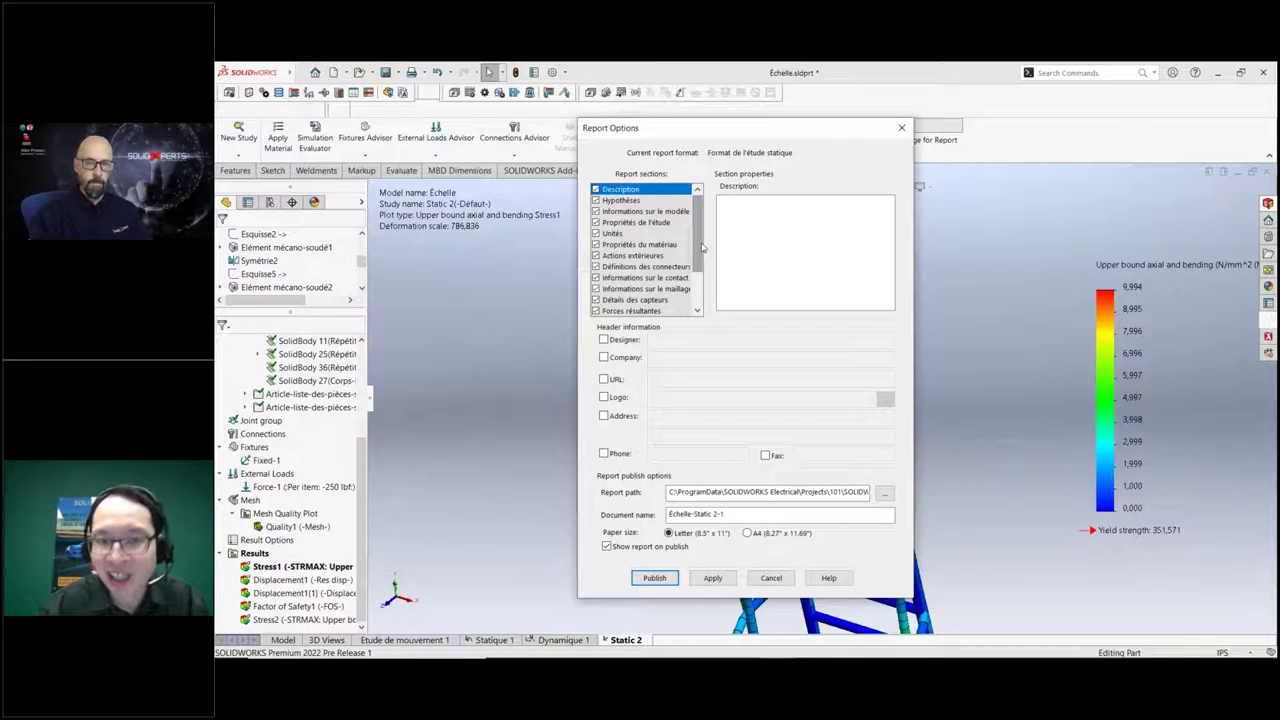
In the study's report options, add the comment "static loads" to the Hypothèses section.
left_click(630, 200)
left_click(724, 219)
left_click(745, 243)
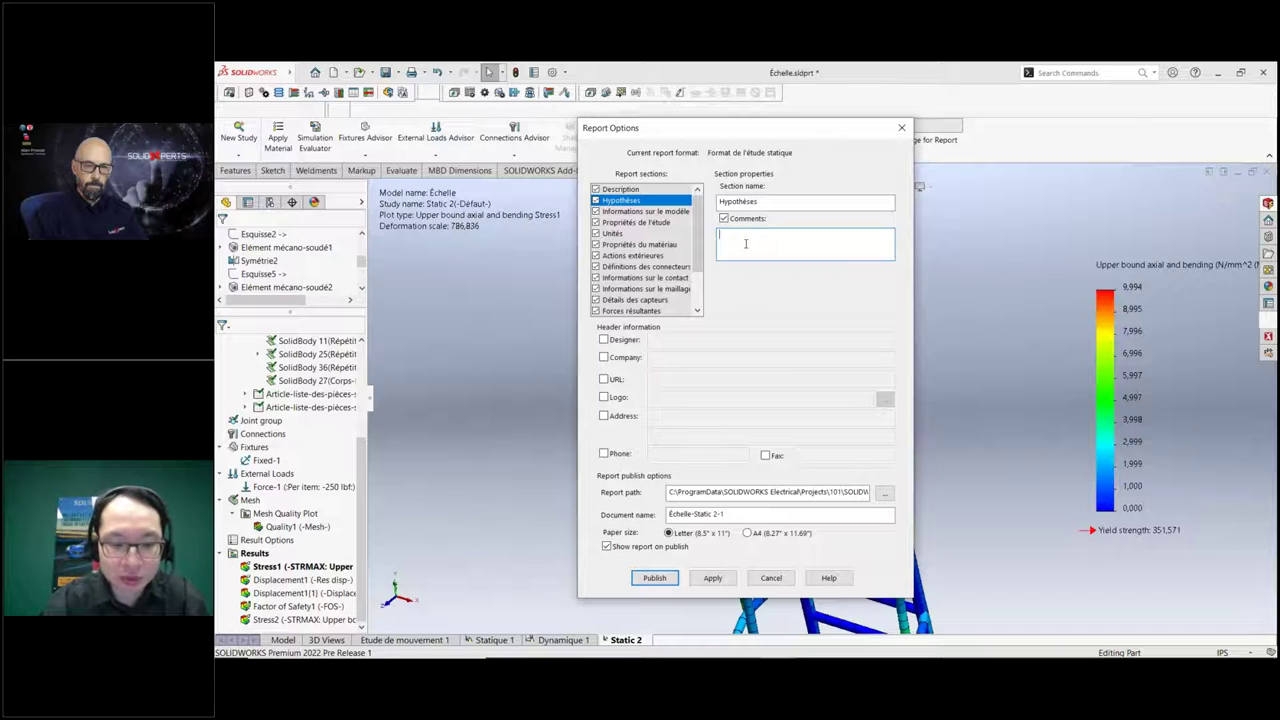
type("static loads")
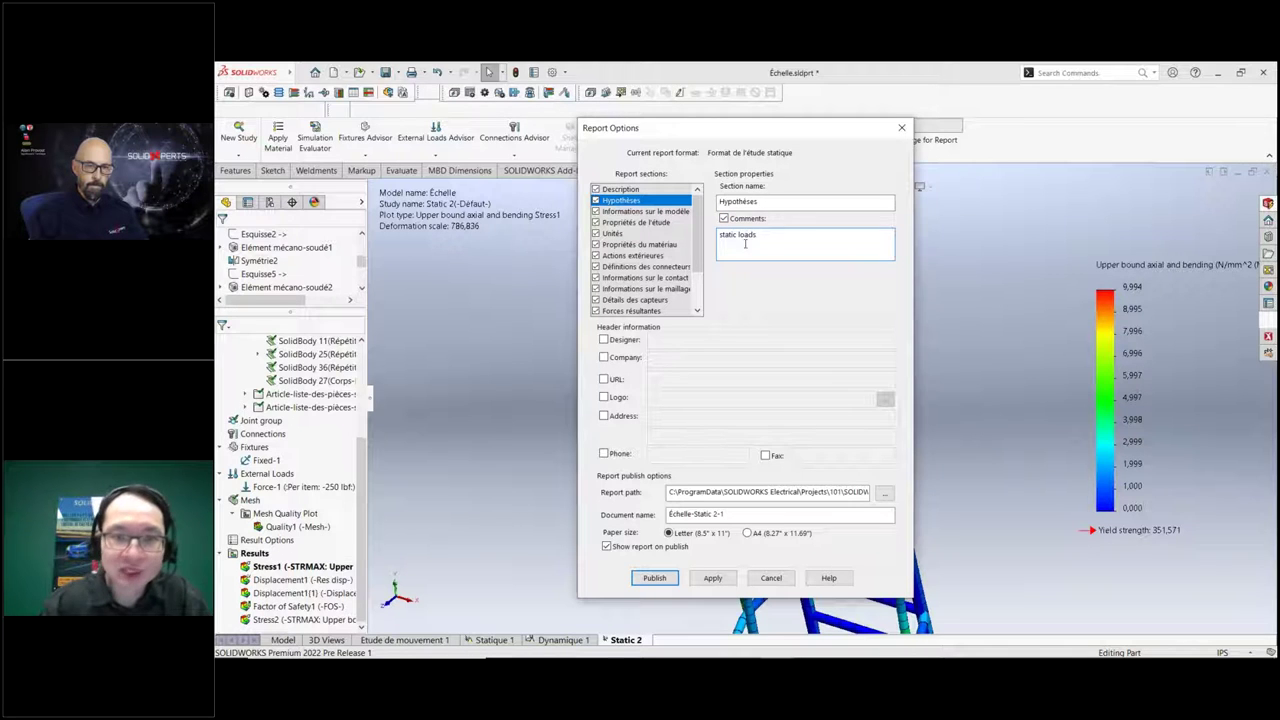
Exclude the sections Informations sur le modèle, Définitions des connecteurs, Détails des capteurs and Poutres, and publish the report.
left_click(603, 212)
scroll(603, 200, "down", 2)
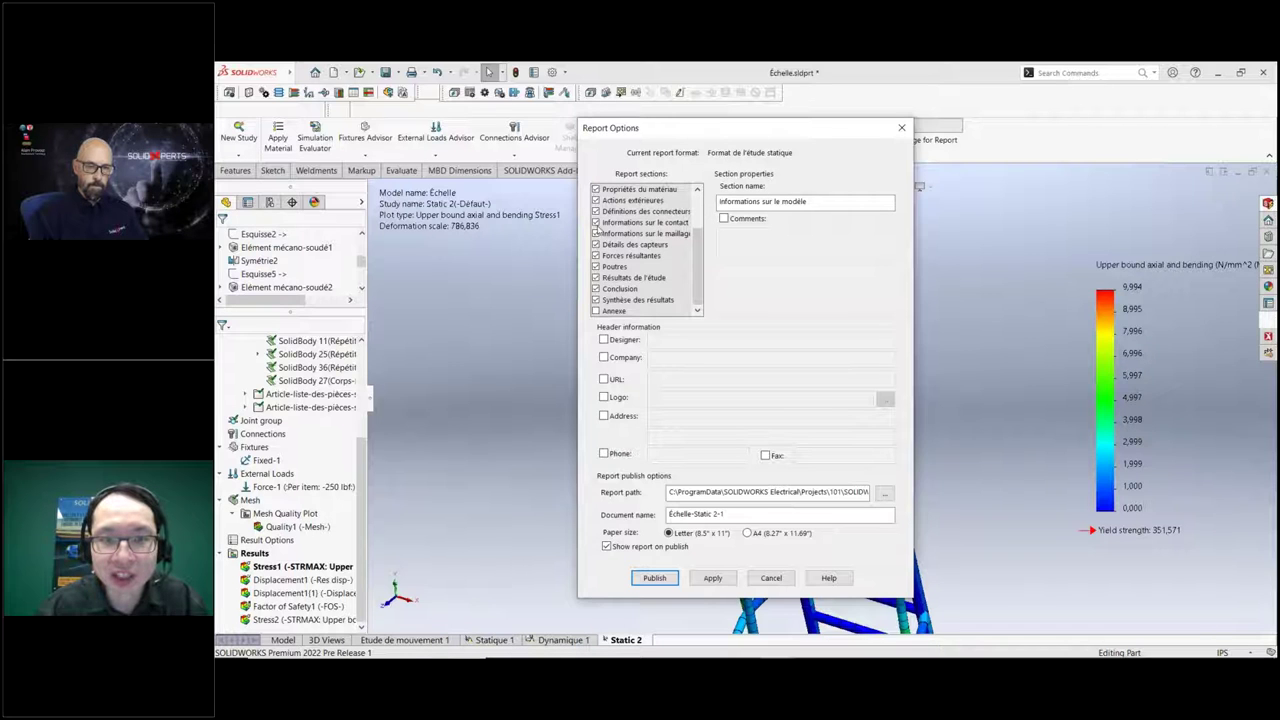
left_click(597, 211)
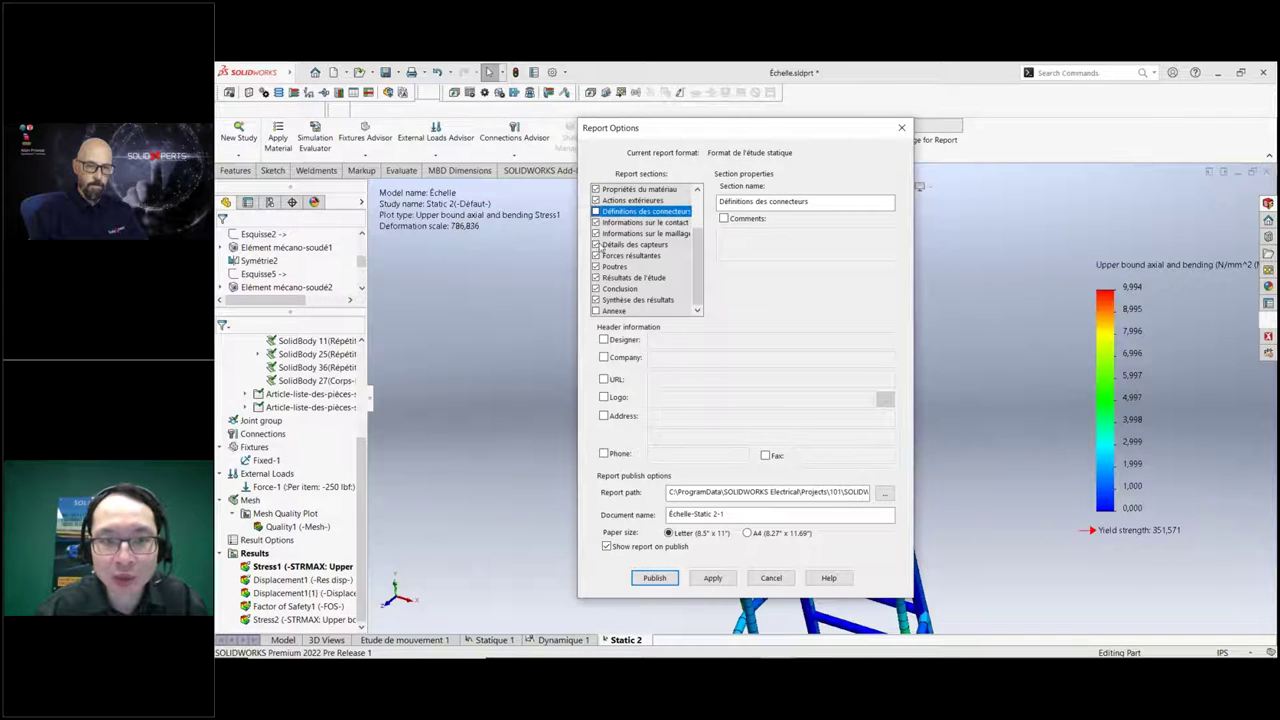
left_click(596, 244)
left_click(597, 266)
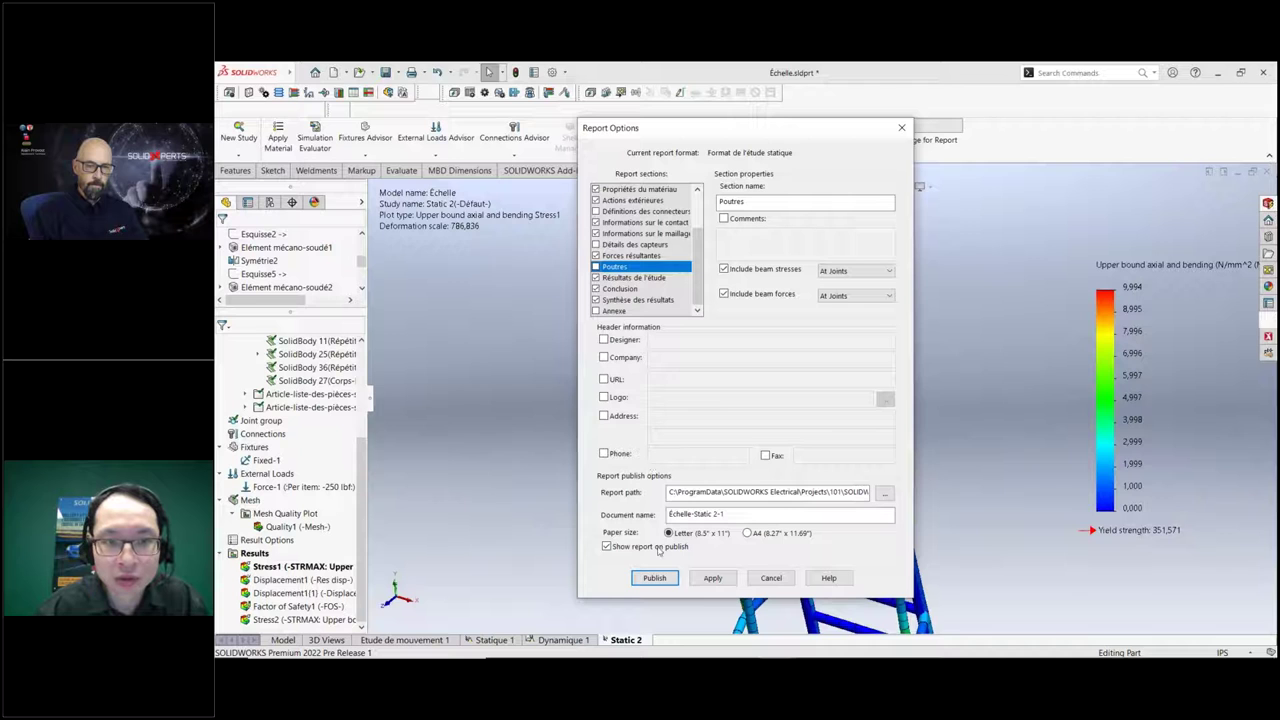
left_click(654, 577)
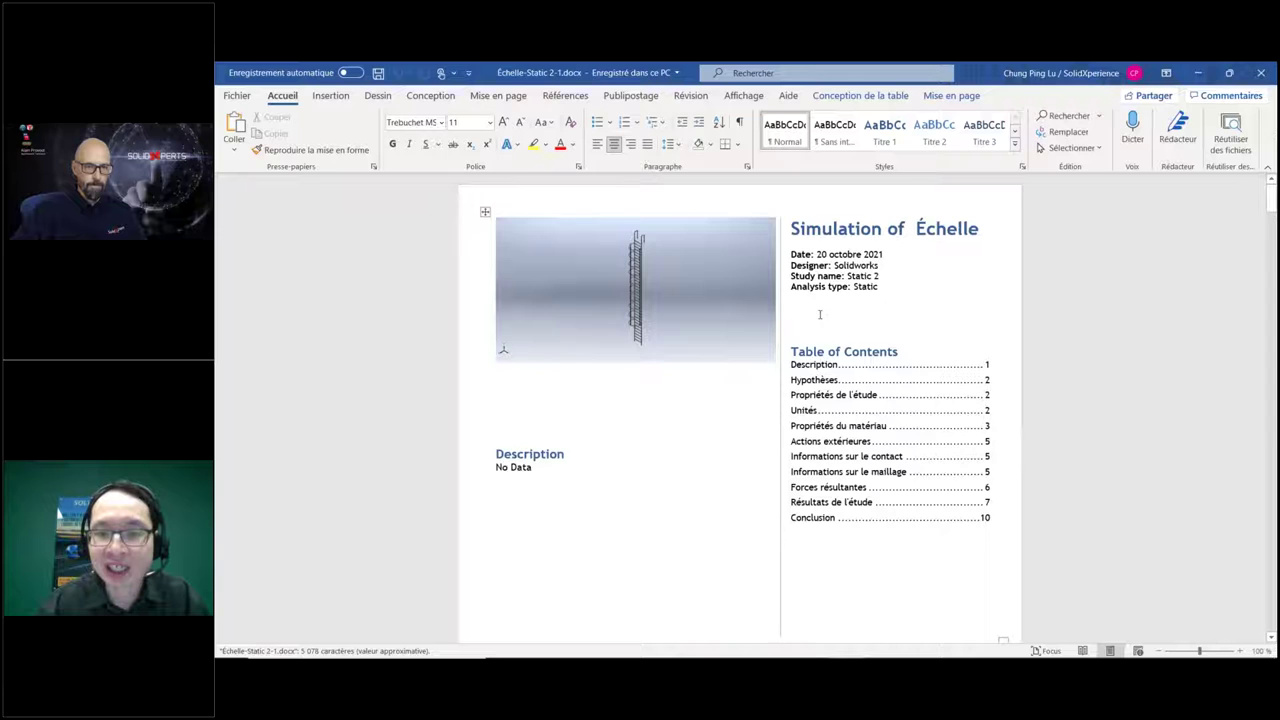
Review the published Word report, following its table of contents to the Hypothèses section and browsing the study properties, mesh, forces and results.
scroll(821, 310, "down", 1)
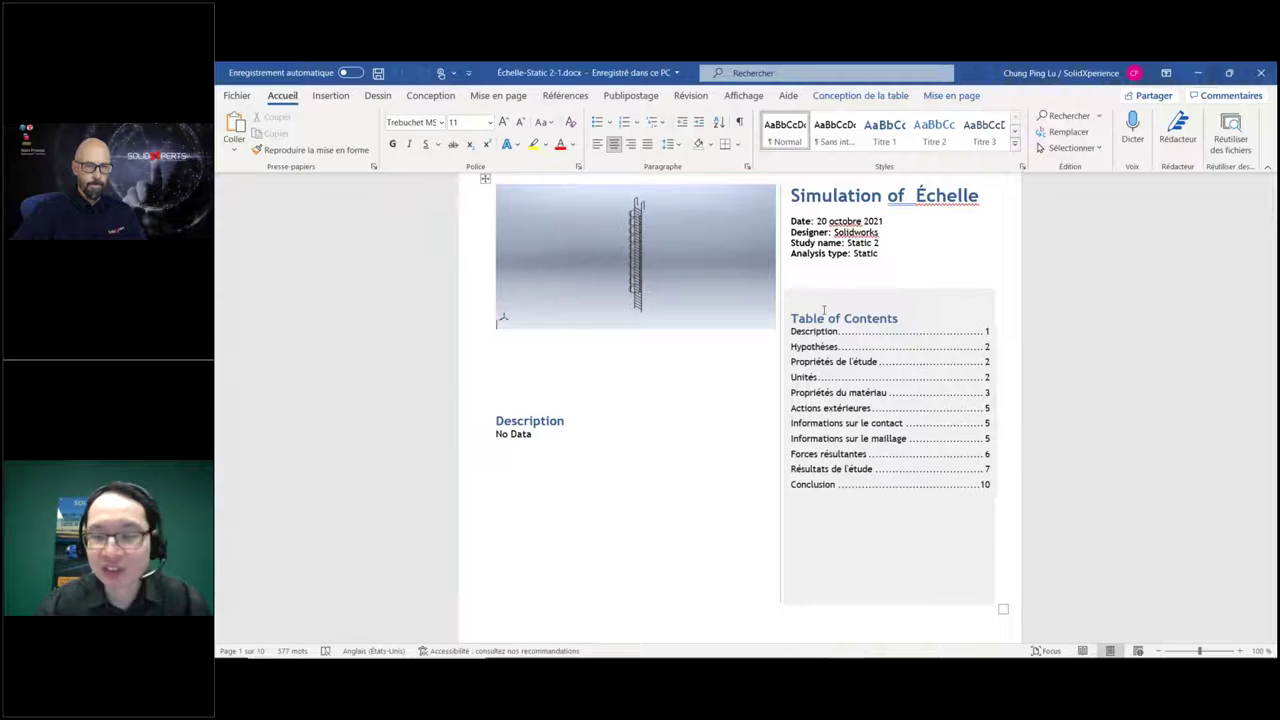
scroll(823, 312, "down", 1)
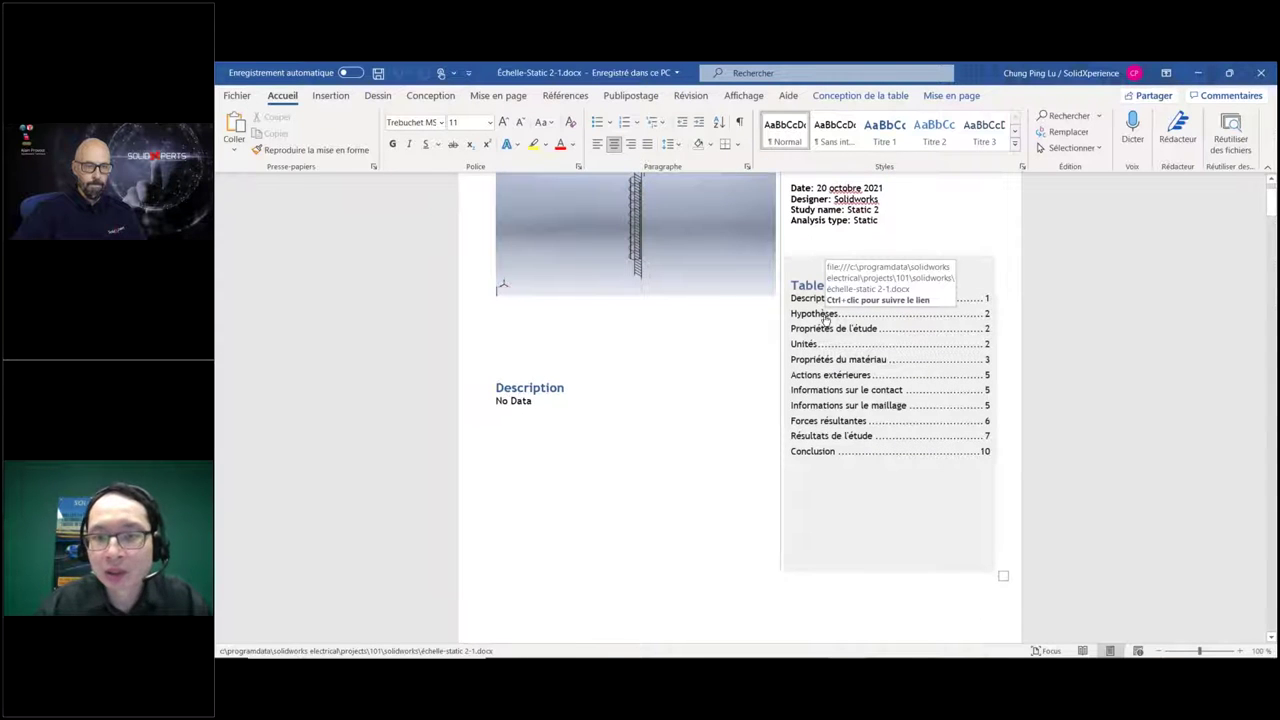
left_click(823, 315, "ctrl")
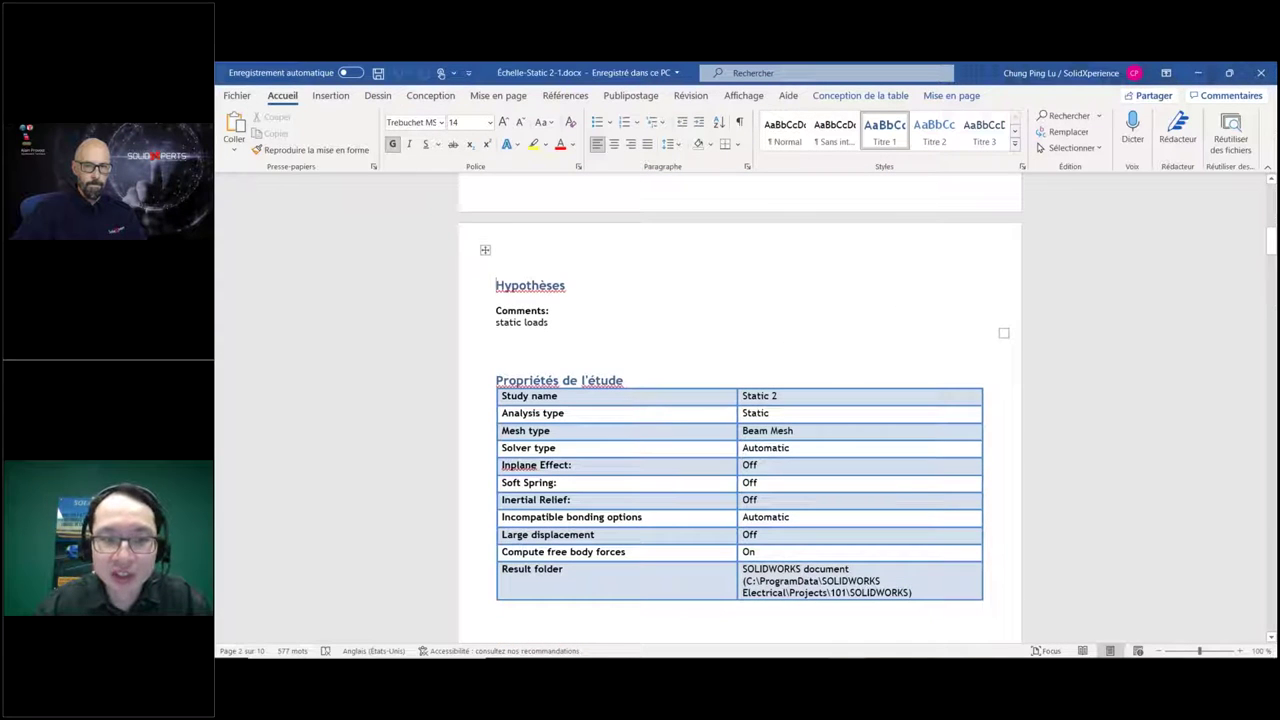
scroll(627, 372, "up", 10)
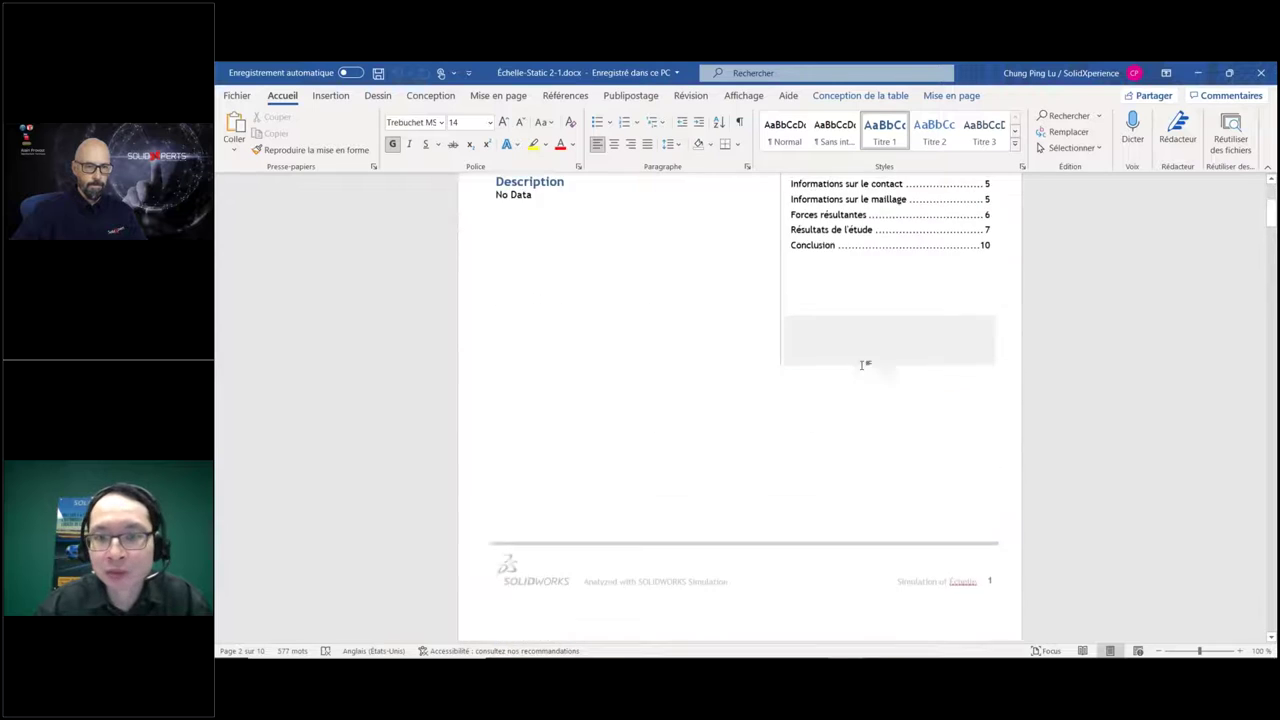
left_click(818, 358, "ctrl")
scroll(980, 336, "down", 5)
scroll(980, 336, "down", 5)
left_click_drag(1271, 335, 1271, 467)
scroll(874, 433, "down", 3)
scroll(919, 406, "up", 7)
scroll(919, 406, "up", 15)
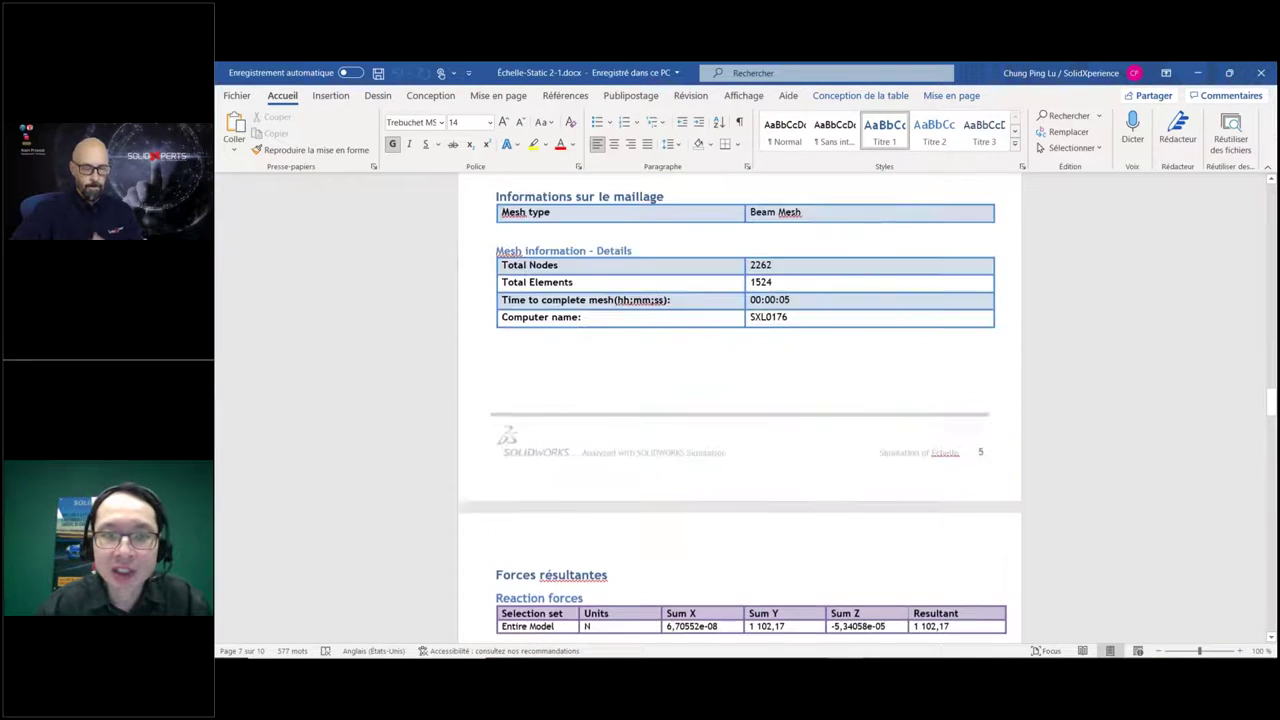
Review the report's fixtures and loads and its closing stress plot, and switch back to the ladder model in SOLIDWORKS.
scroll(720, 412, "up", 2)
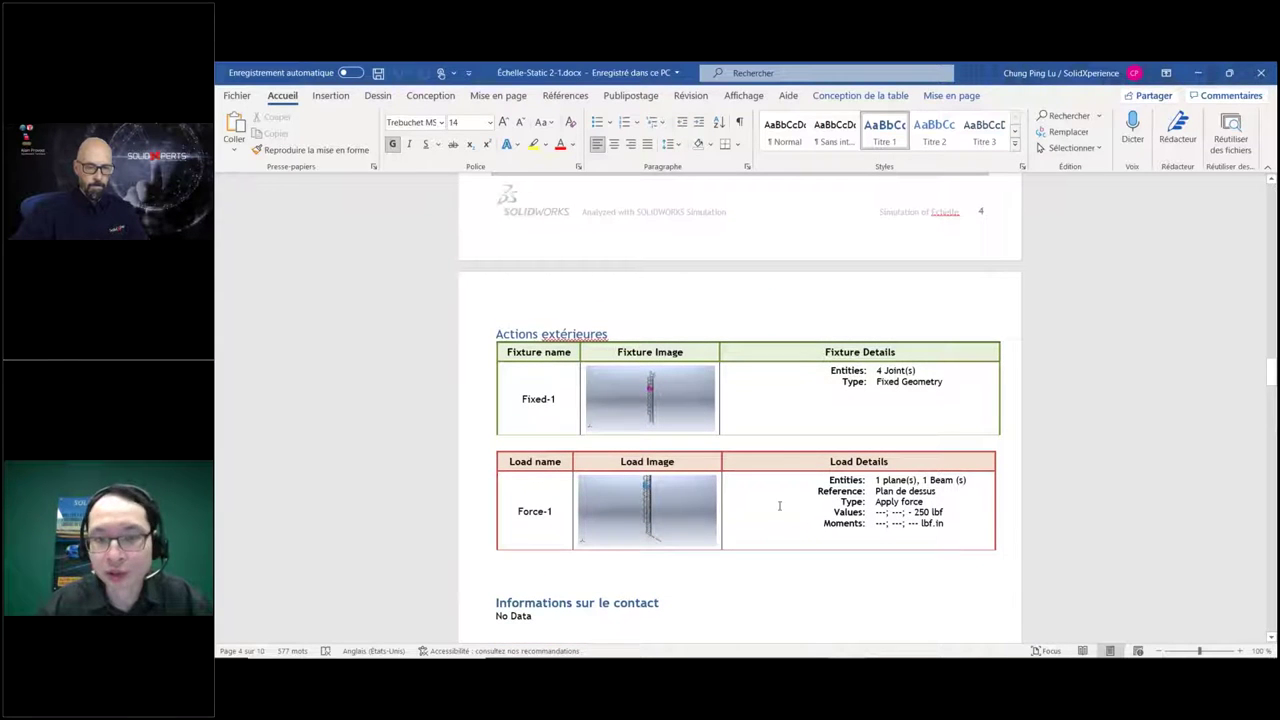
left_click_drag(1270, 368, 1270, 418)
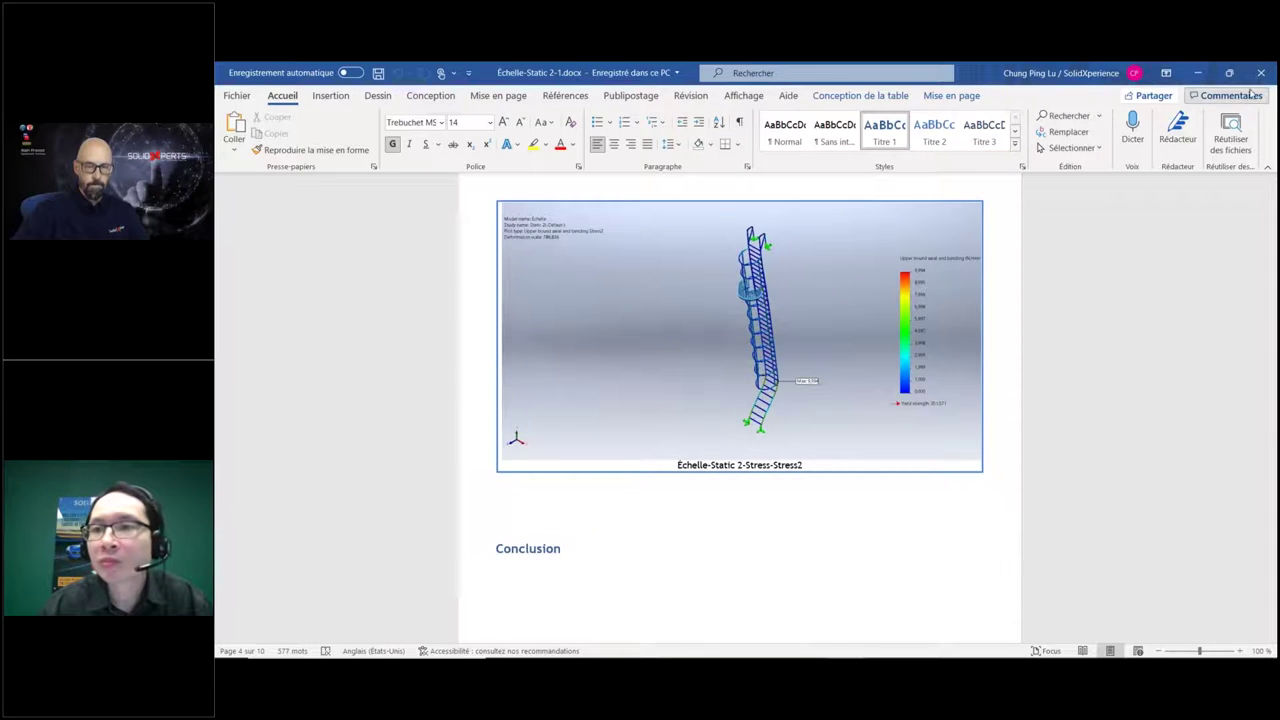
left_click(1198, 72)
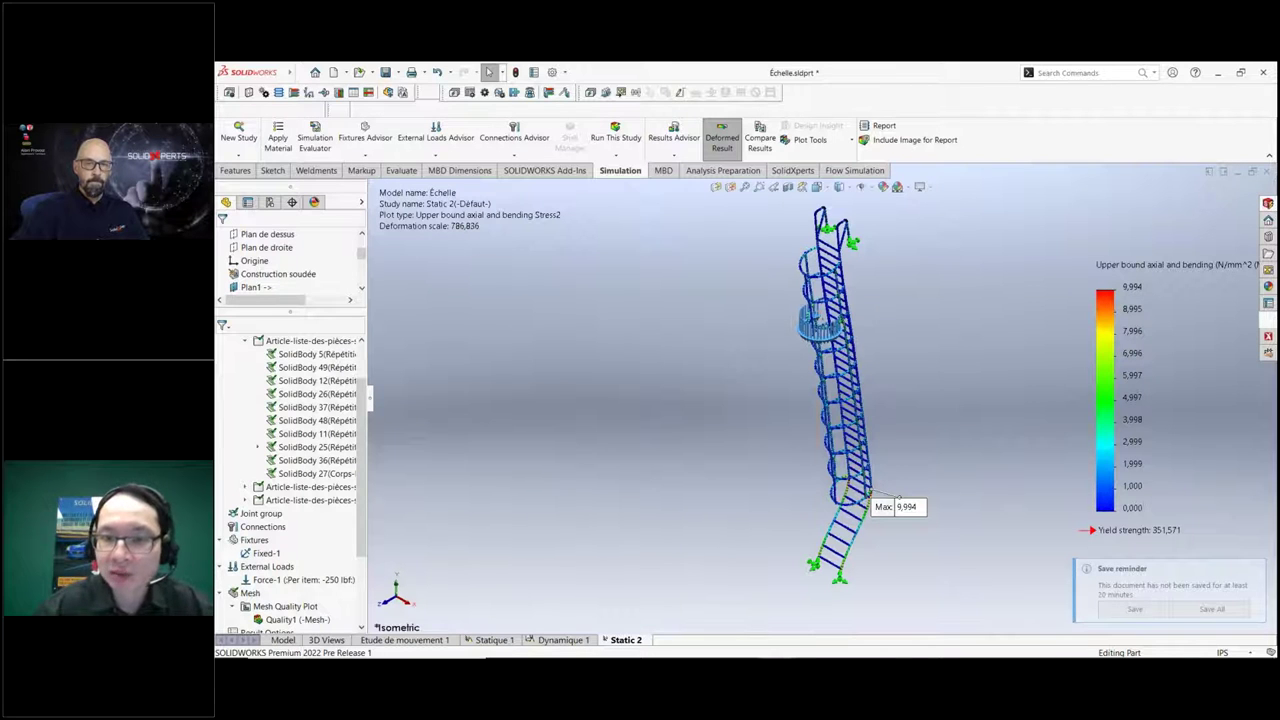
Copy the Static 2 study into a linear dynamic study that uses the Défaut configuration.
middle_click_drag(763, 486, 717, 498)
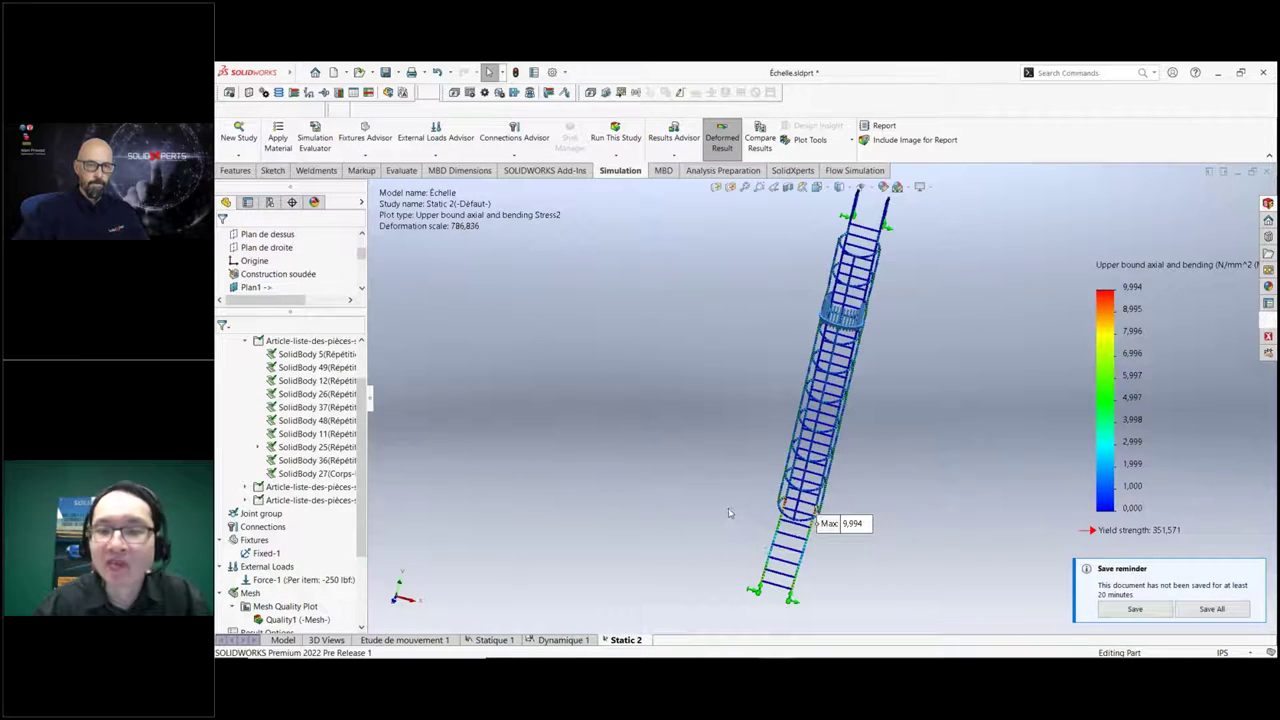
right_click(626, 642)
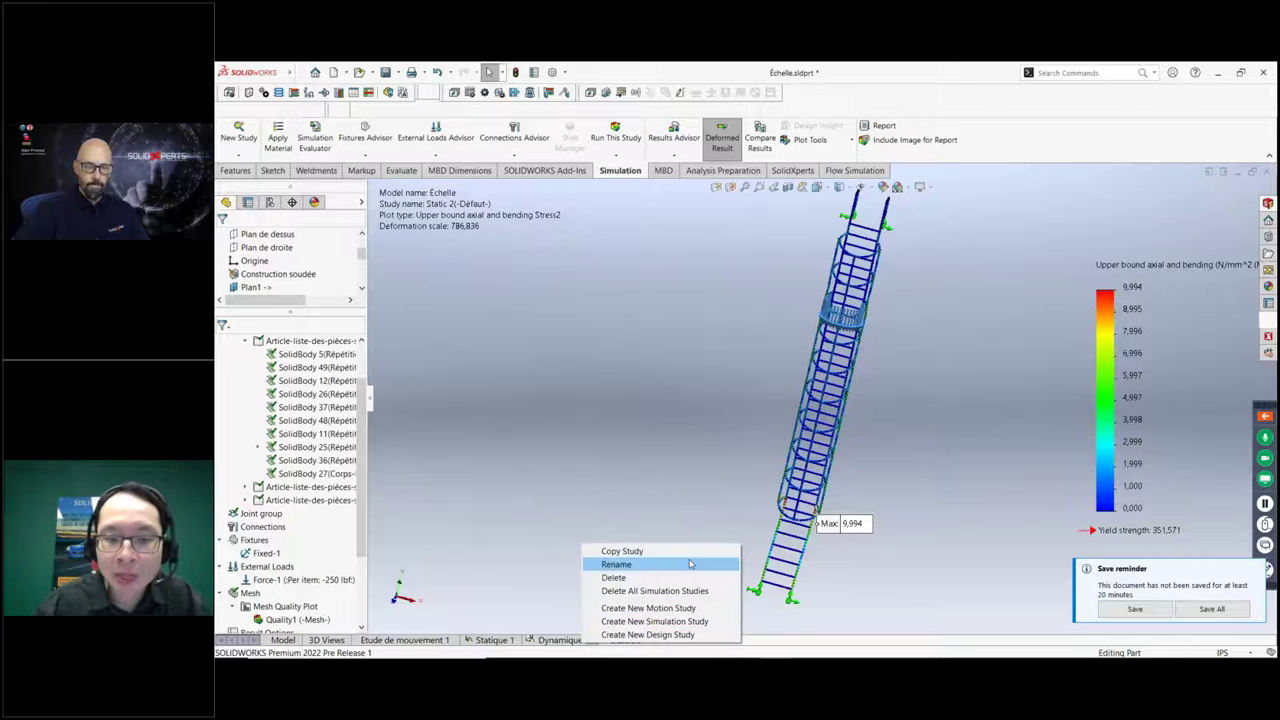
left_click(666, 557)
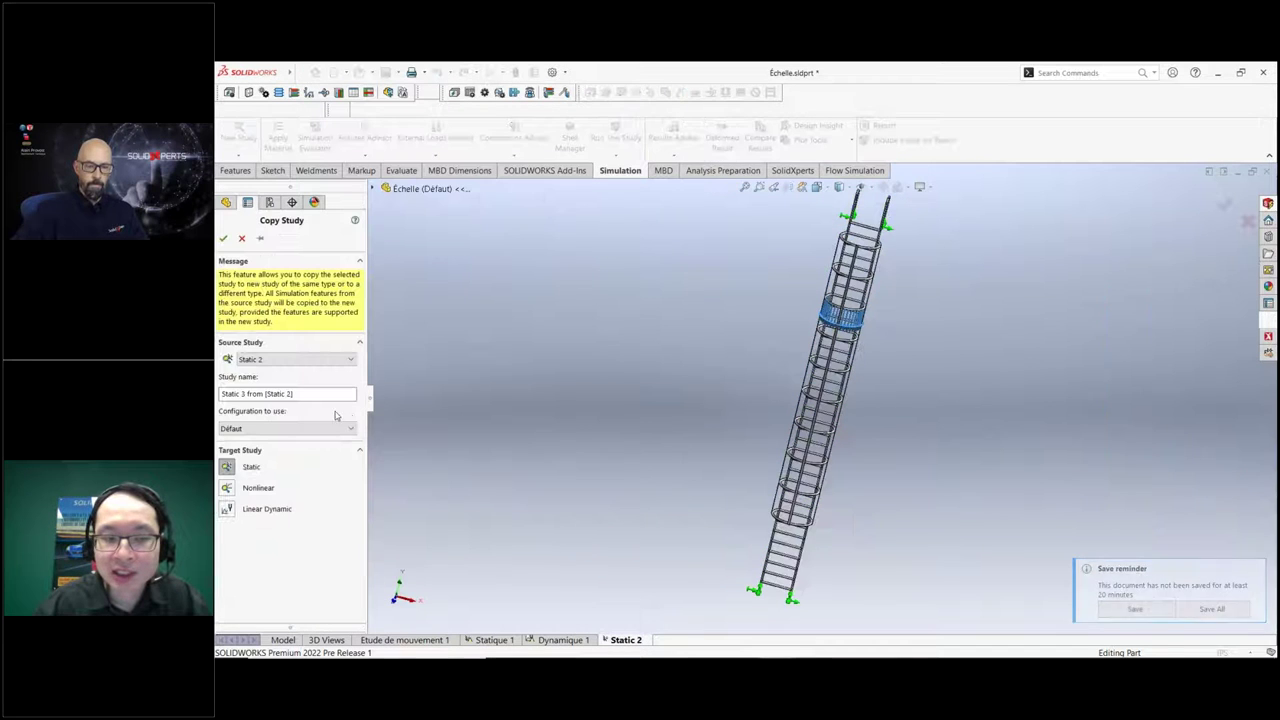
left_click(226, 509)
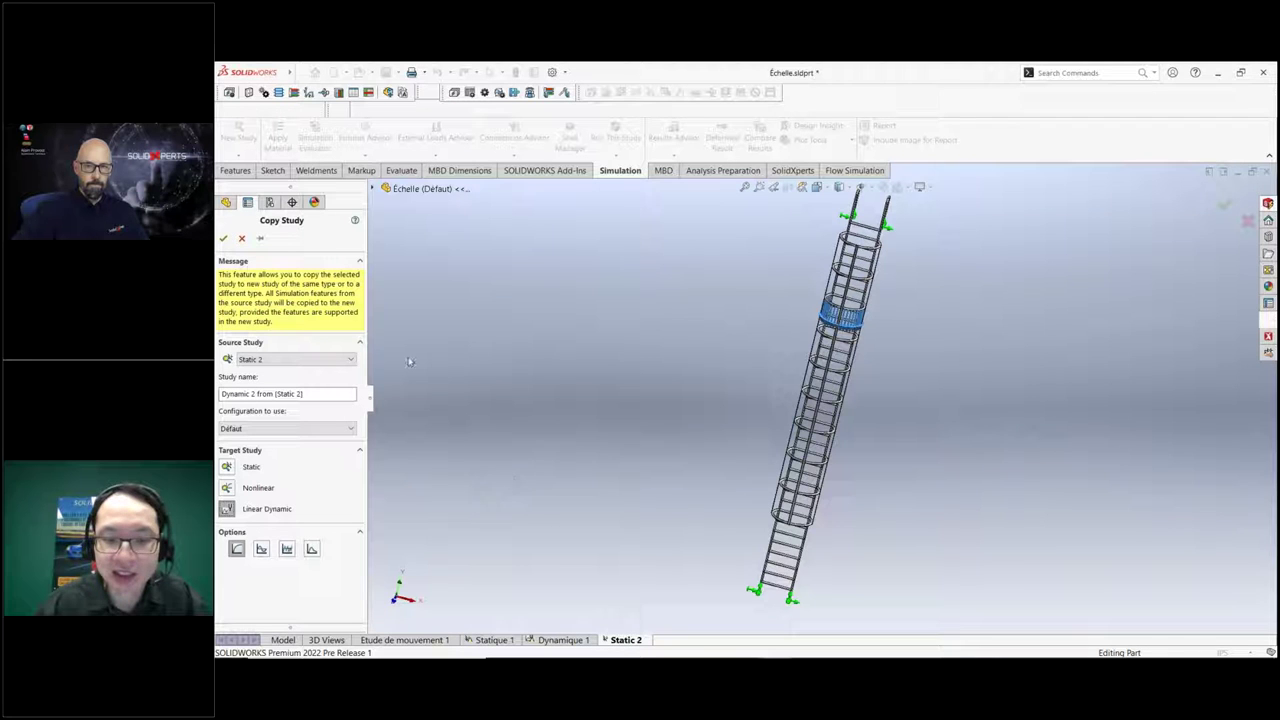
left_click(223, 238)
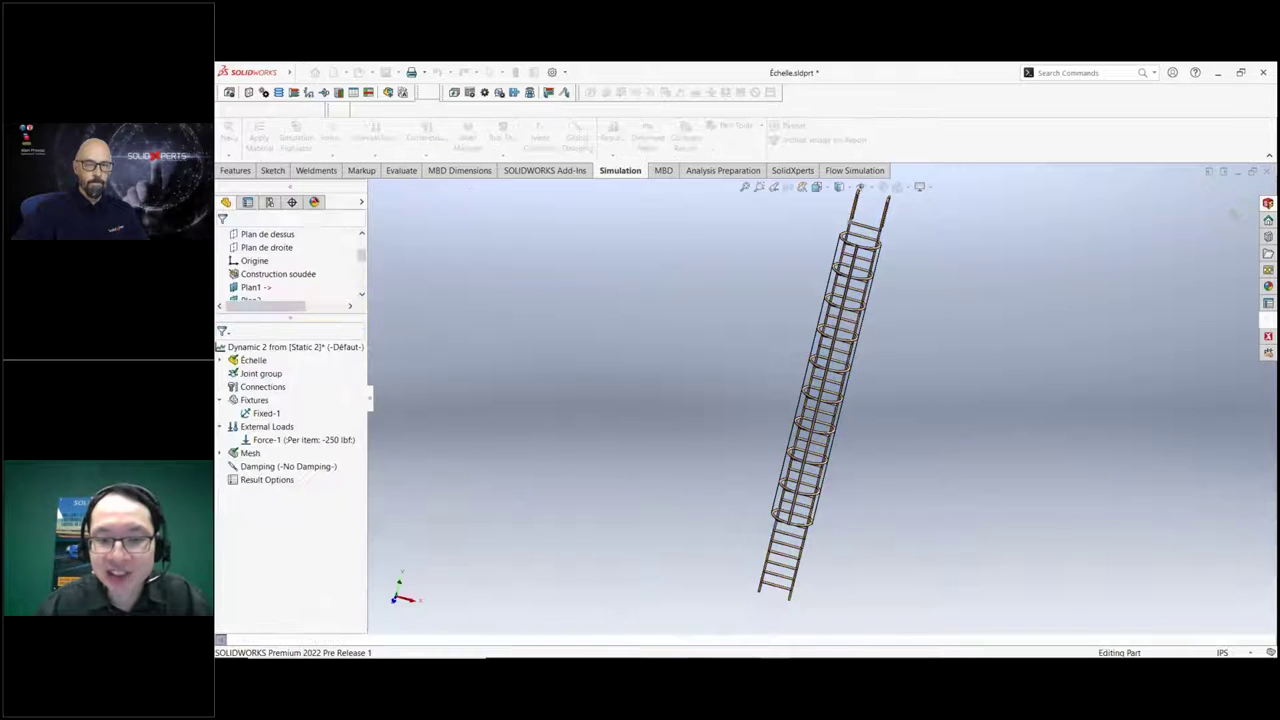
Run the frequency analysis for the copied dynamic study of the ladder.
left_click(503, 156)
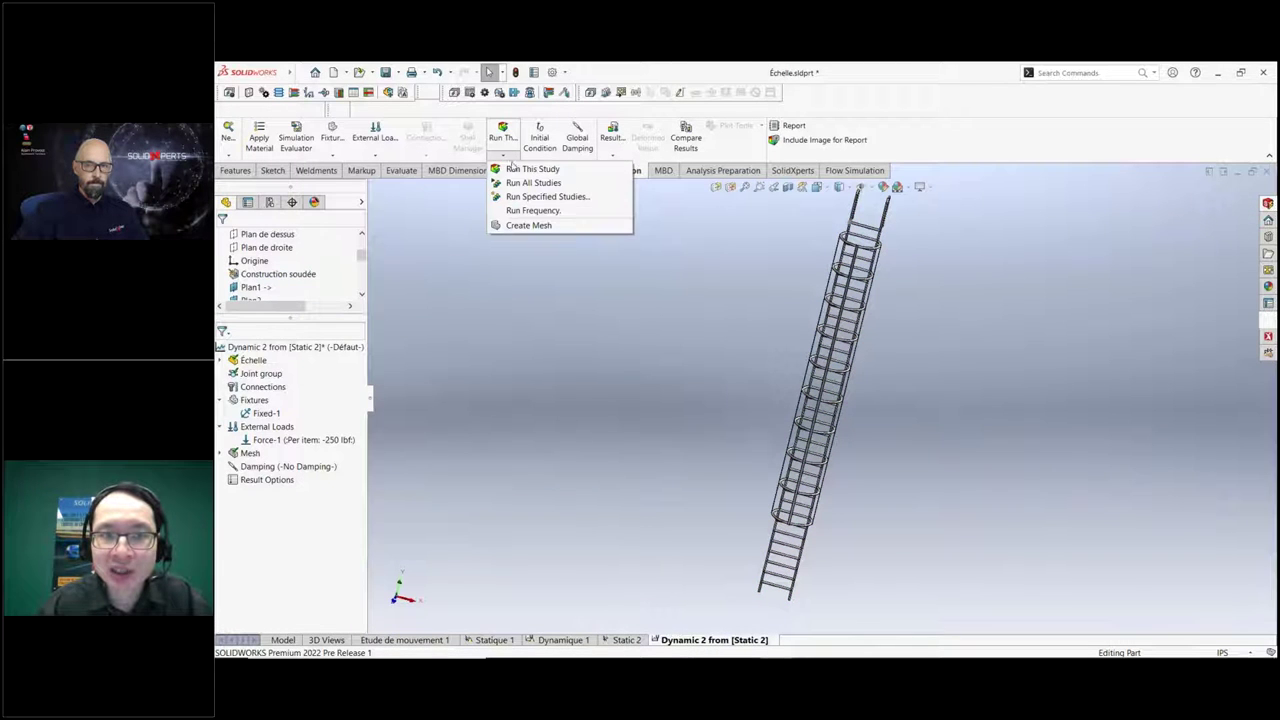
left_click(533, 210)
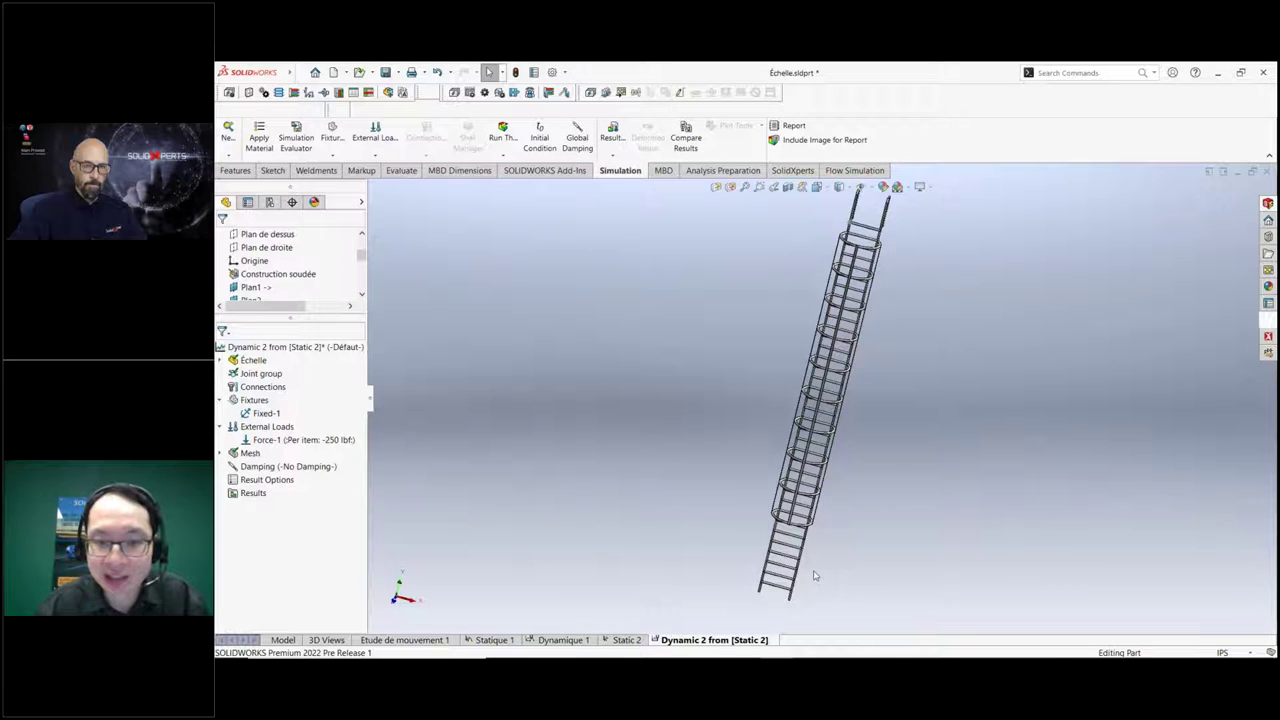
scroll(920, 537, "down", 1)
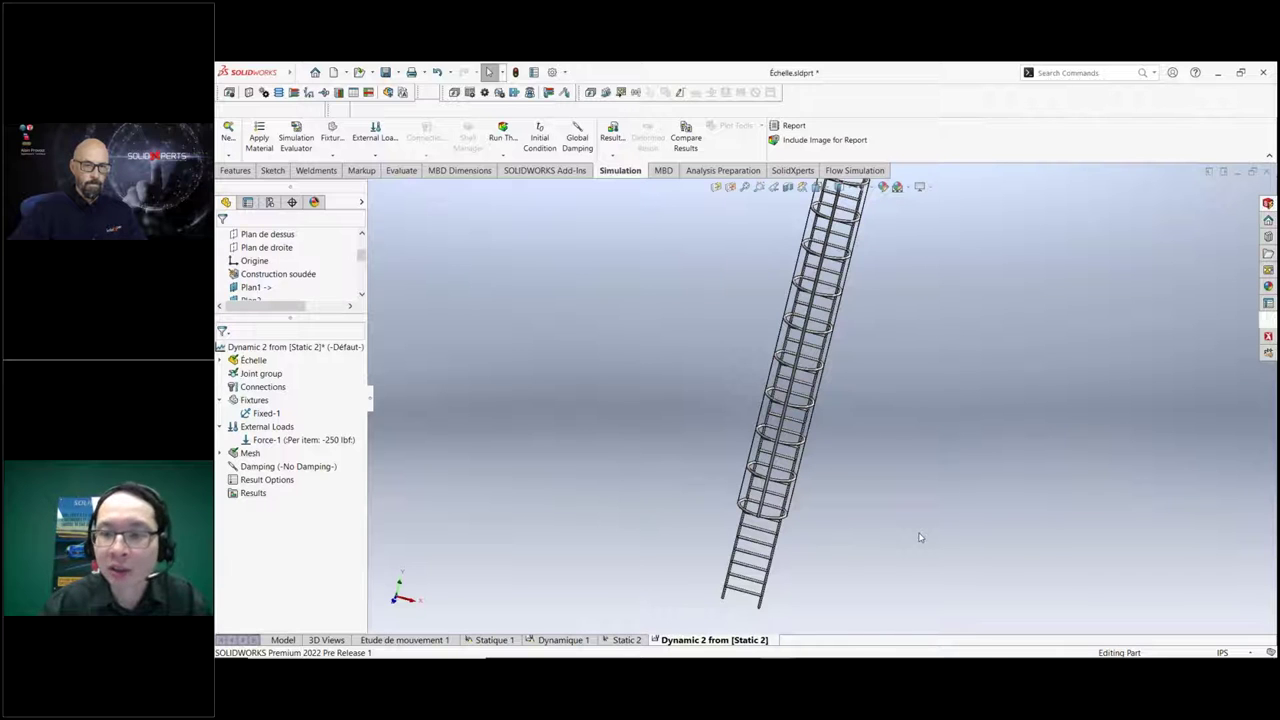
Create a frequency response graph plotted against mode number, enlarge it for reading, and close its window.
right_click(253, 493)
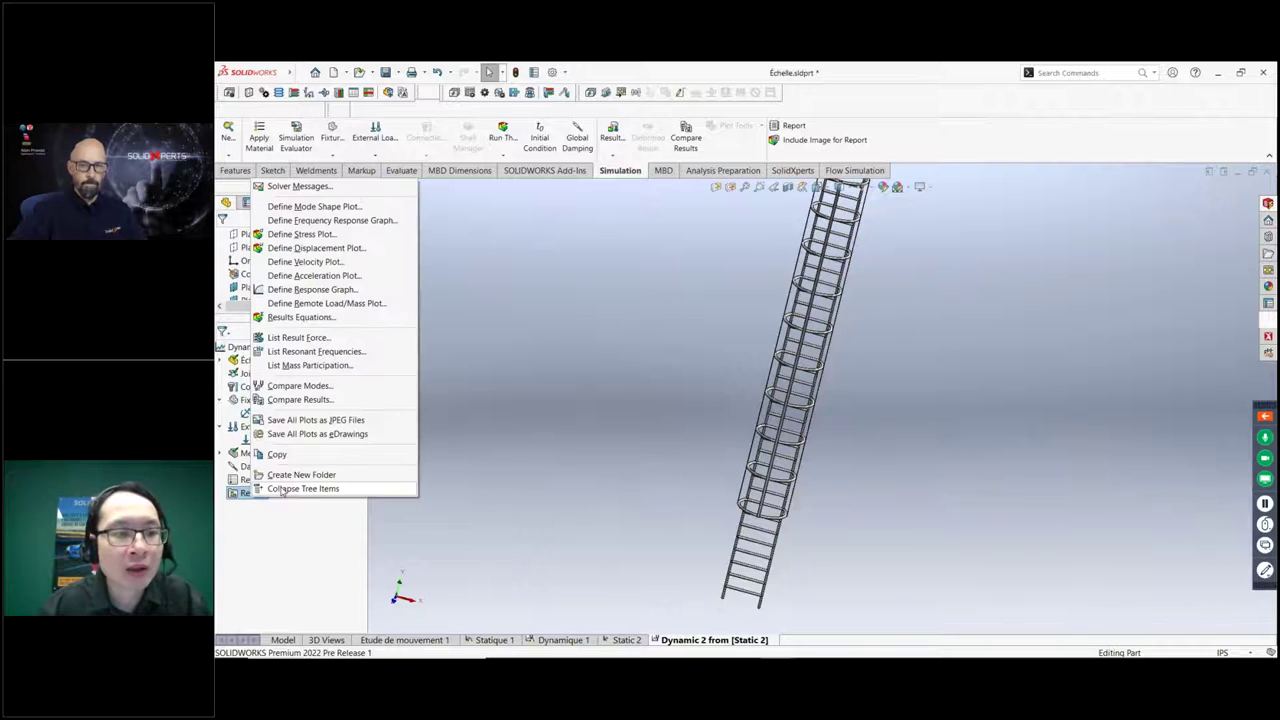
left_click(364, 224)
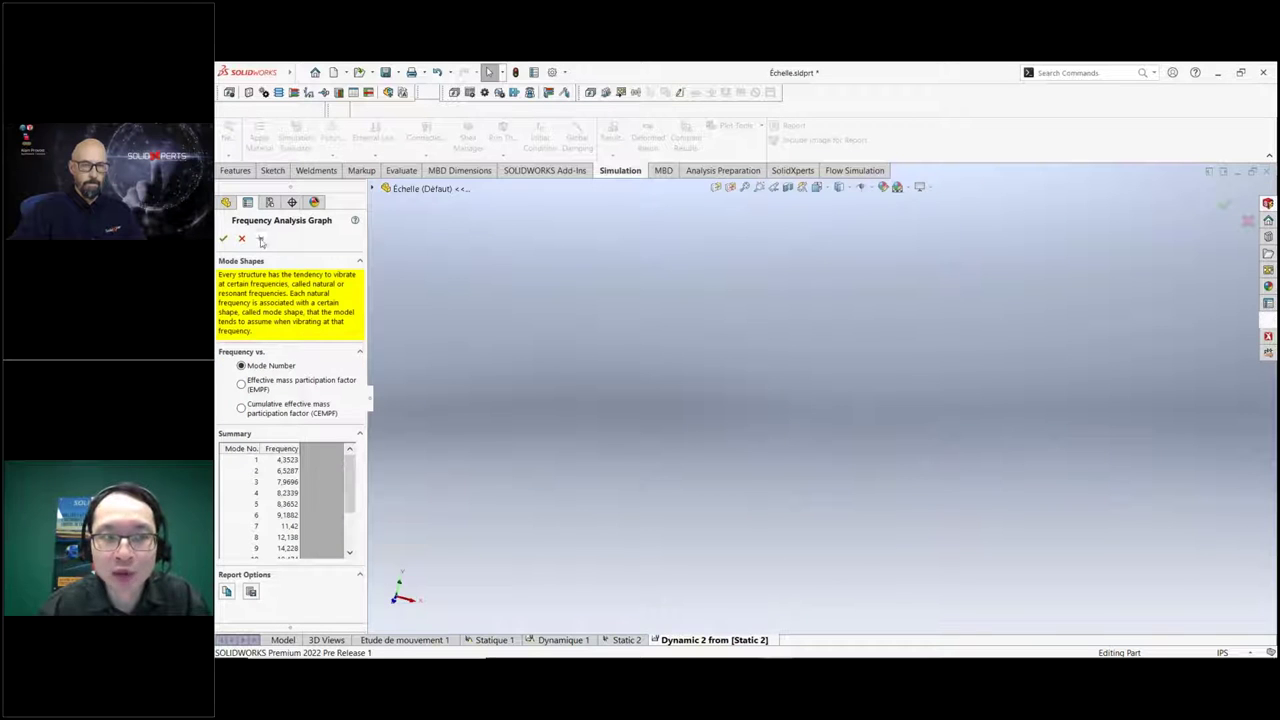
left_click(224, 238)
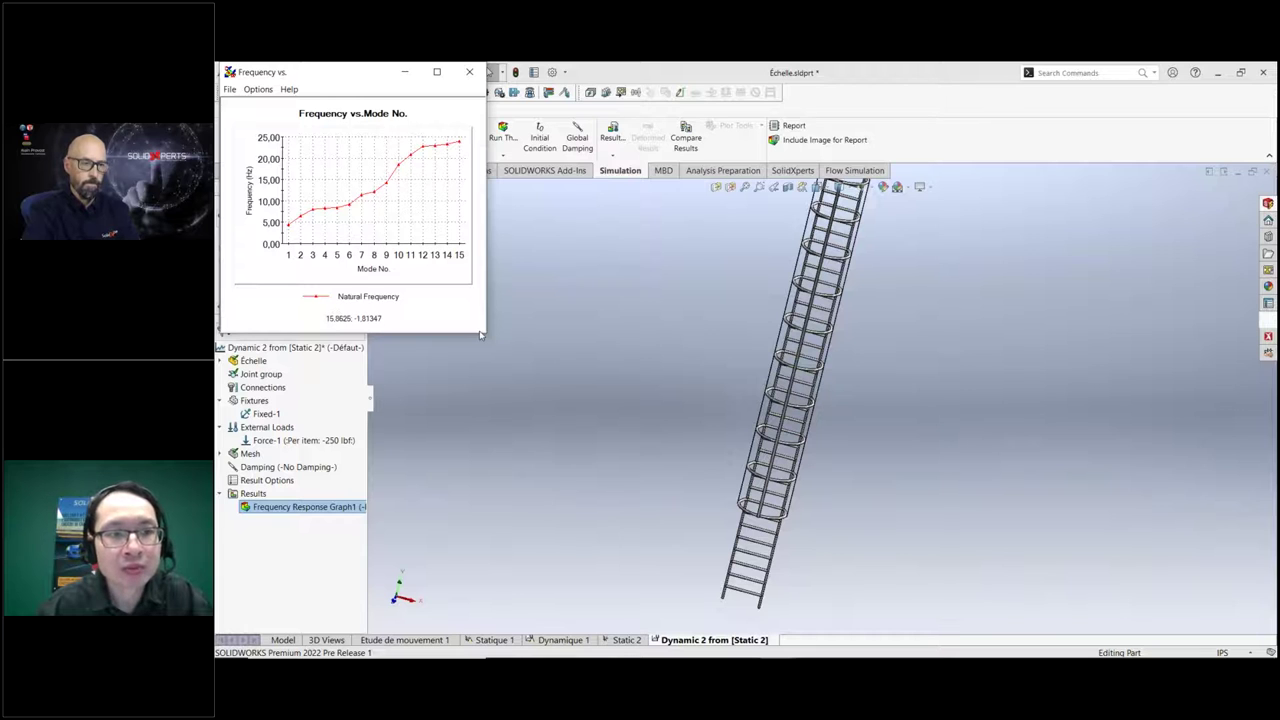
left_click_drag(486, 336, 876, 523)
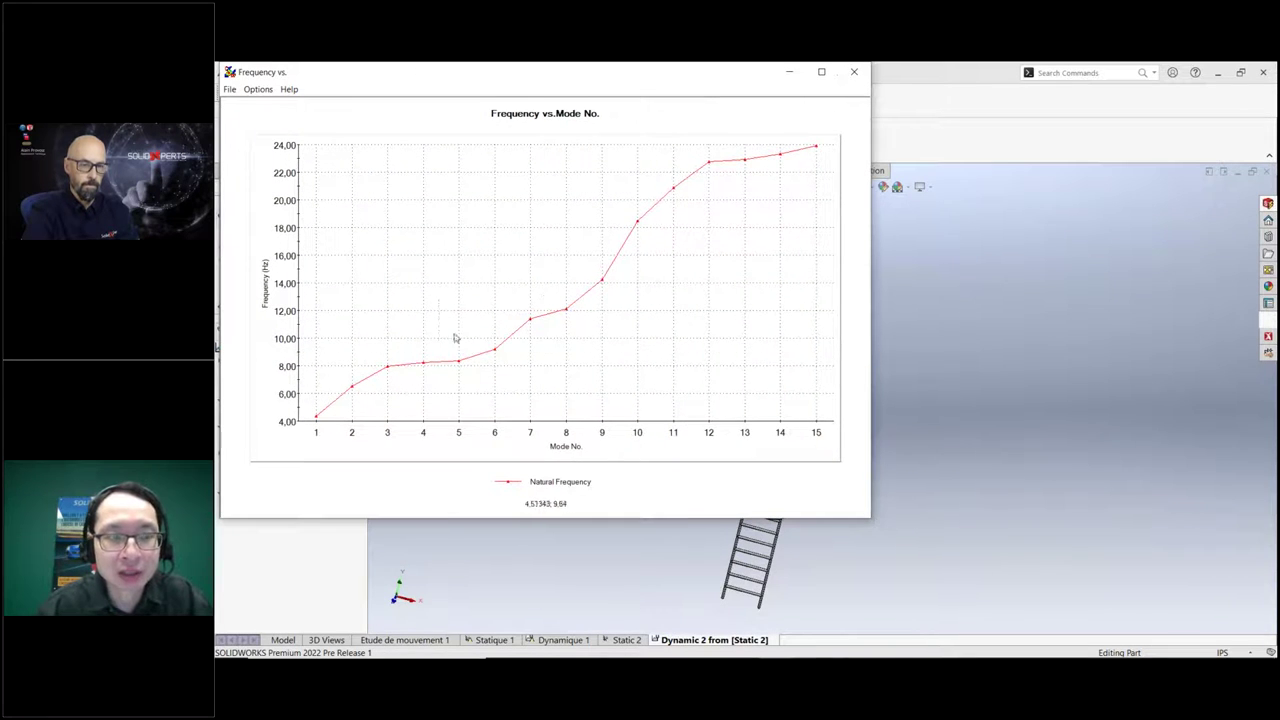
left_click(854, 72)
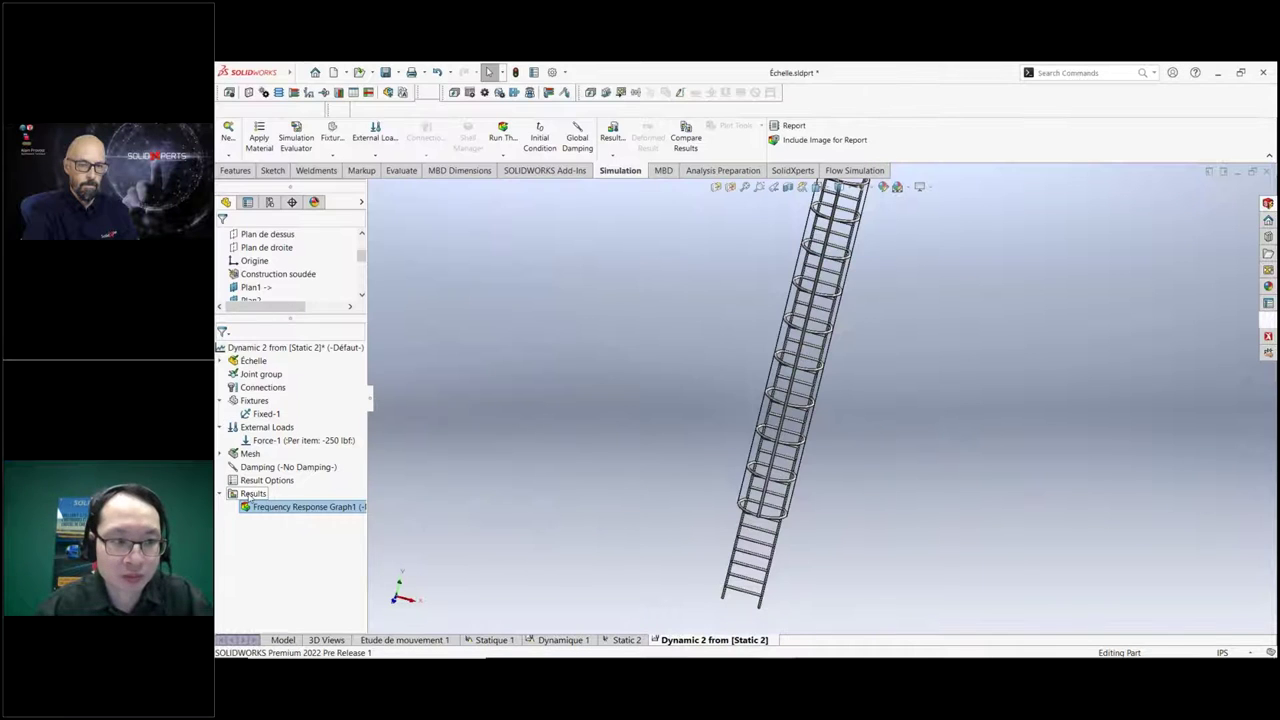
Define a mode shape plot of the ladder for mode 2 with automatic deformation scale.
right_click(265, 496)
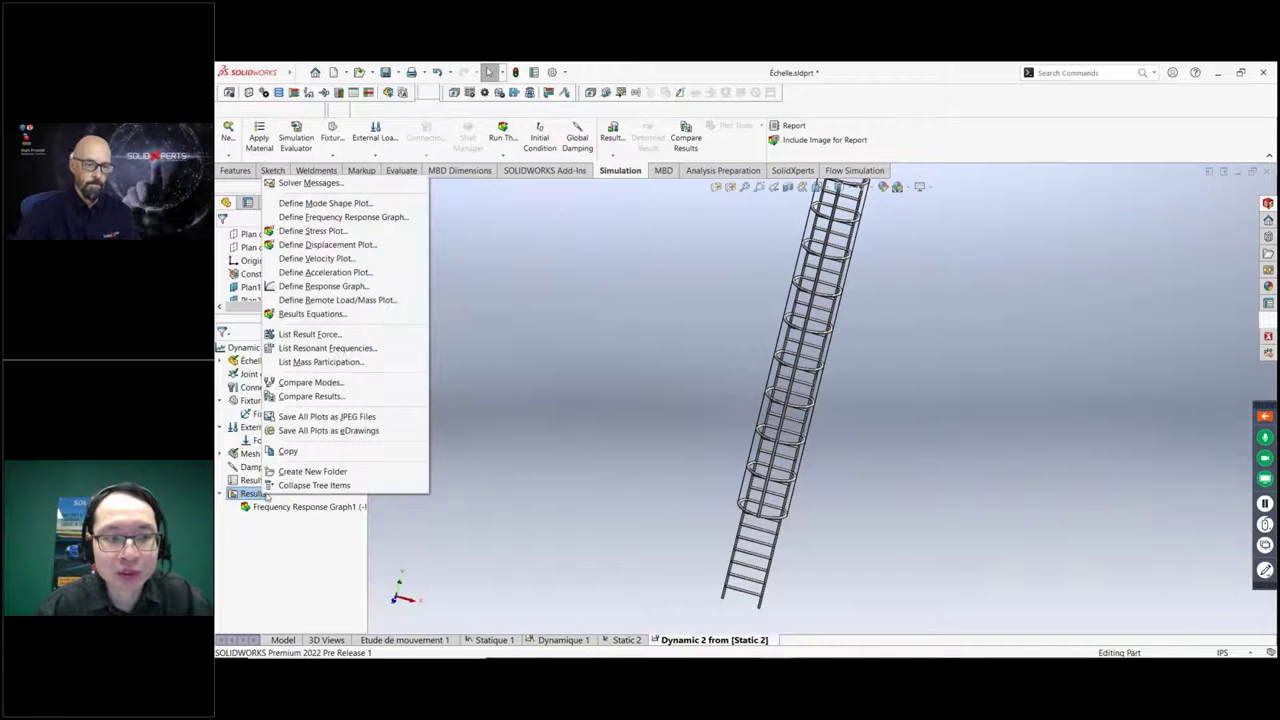
left_click(360, 204)
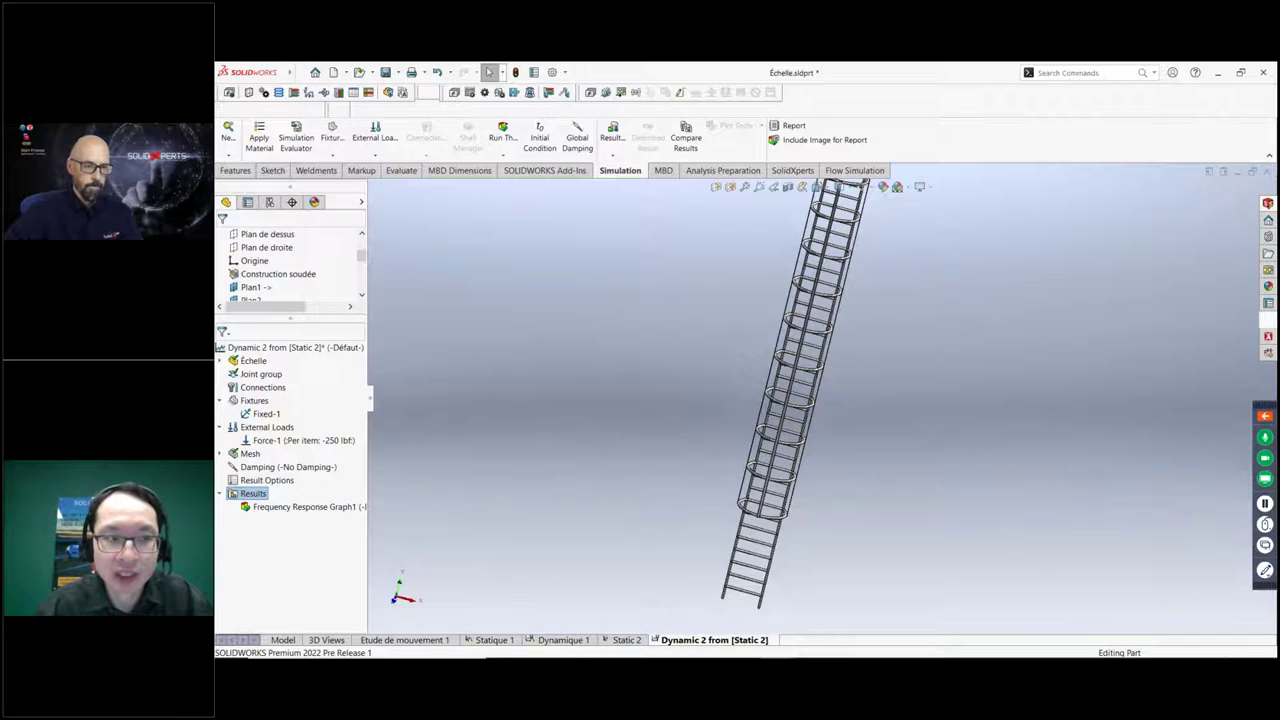
left_click(331, 378)
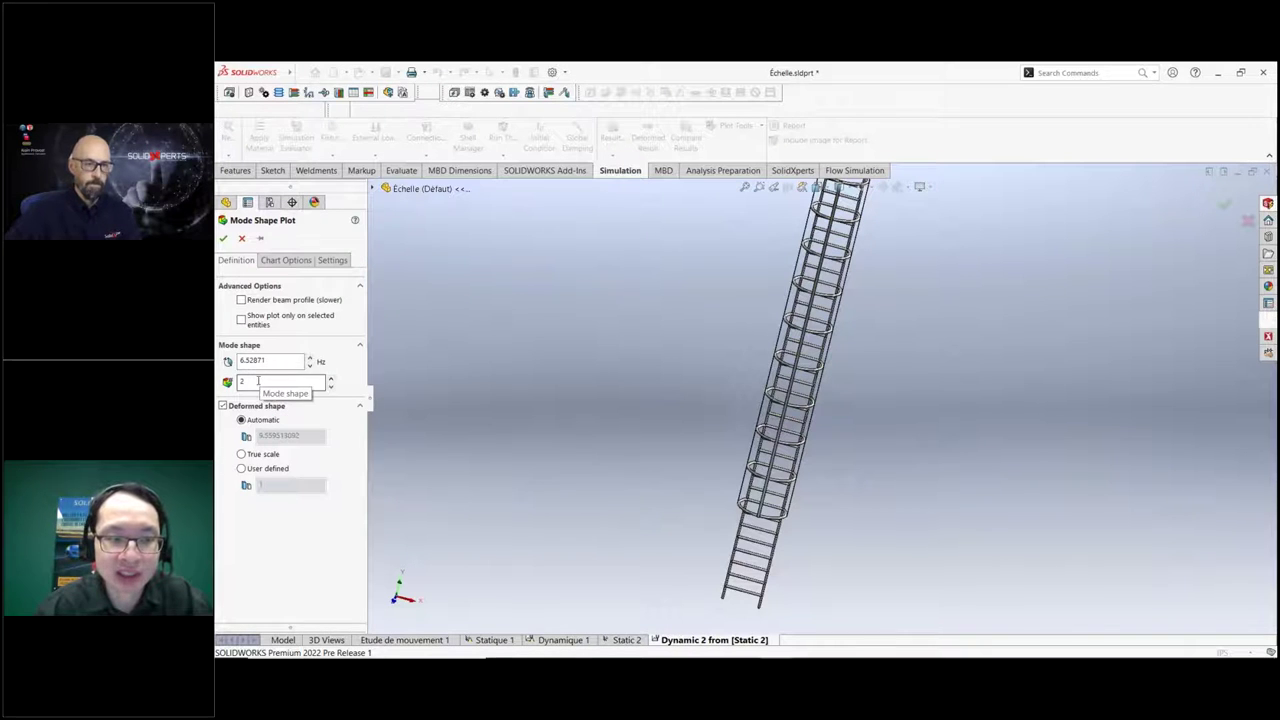
left_click(223, 238)
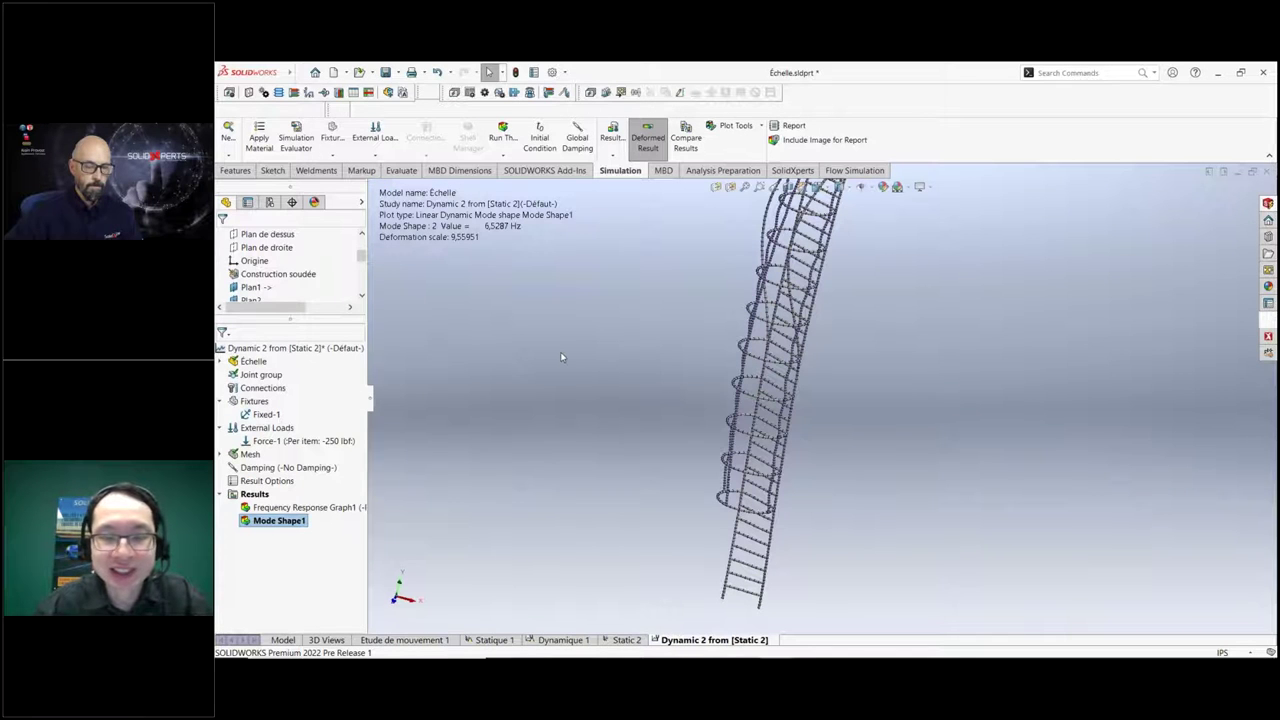
Animate the mode 2 shape plot to view the ladder's vibration, and close the animation.
right_click(290, 530)
left_click(345, 378)
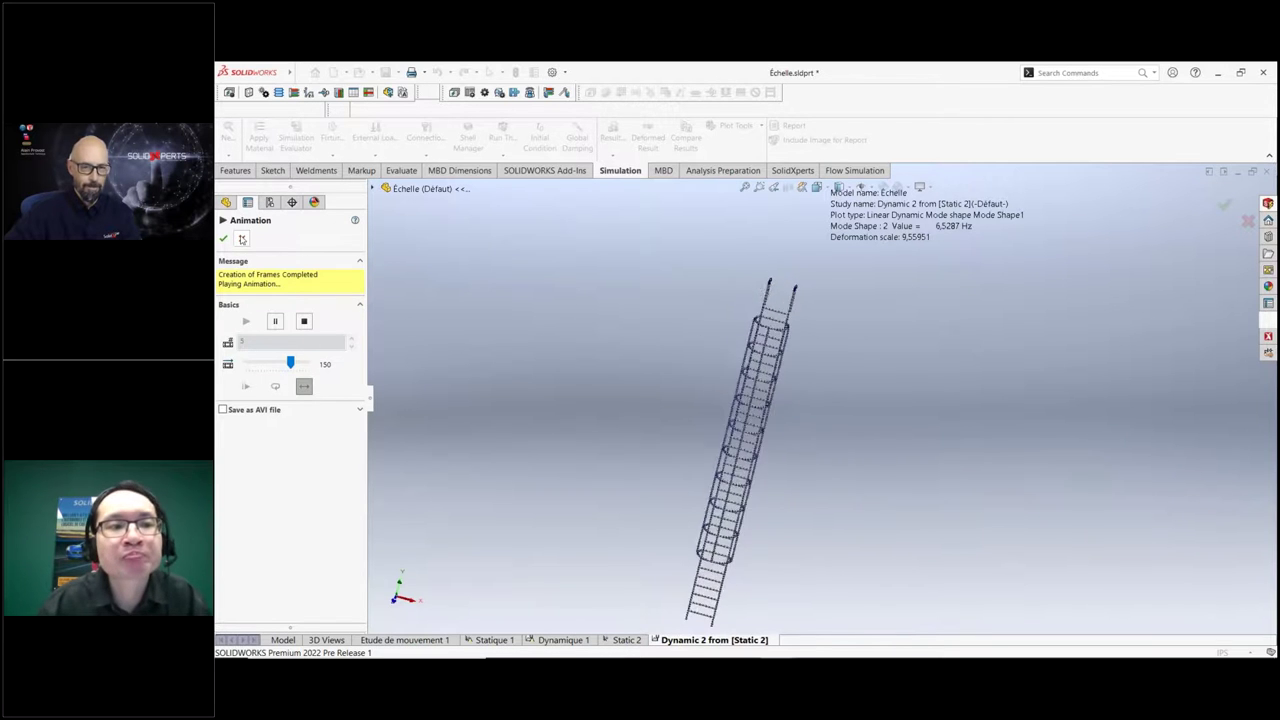
left_click(241, 239)
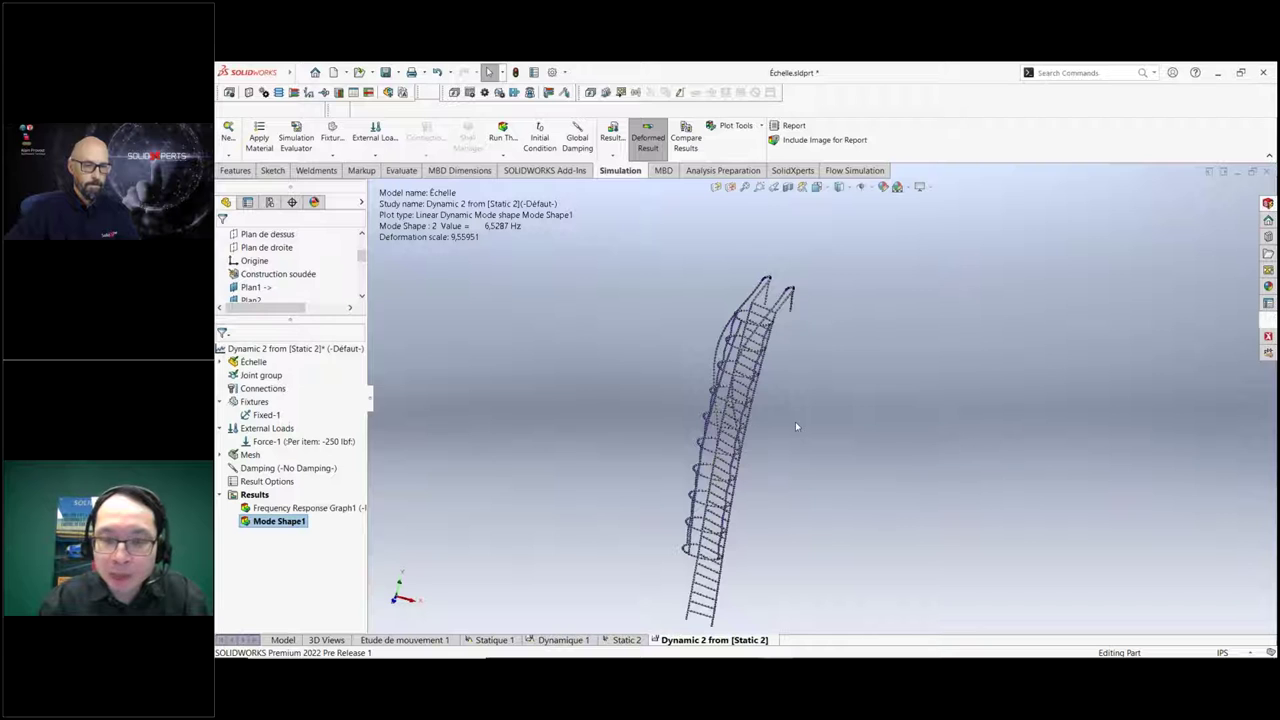
key("alt+Tab")
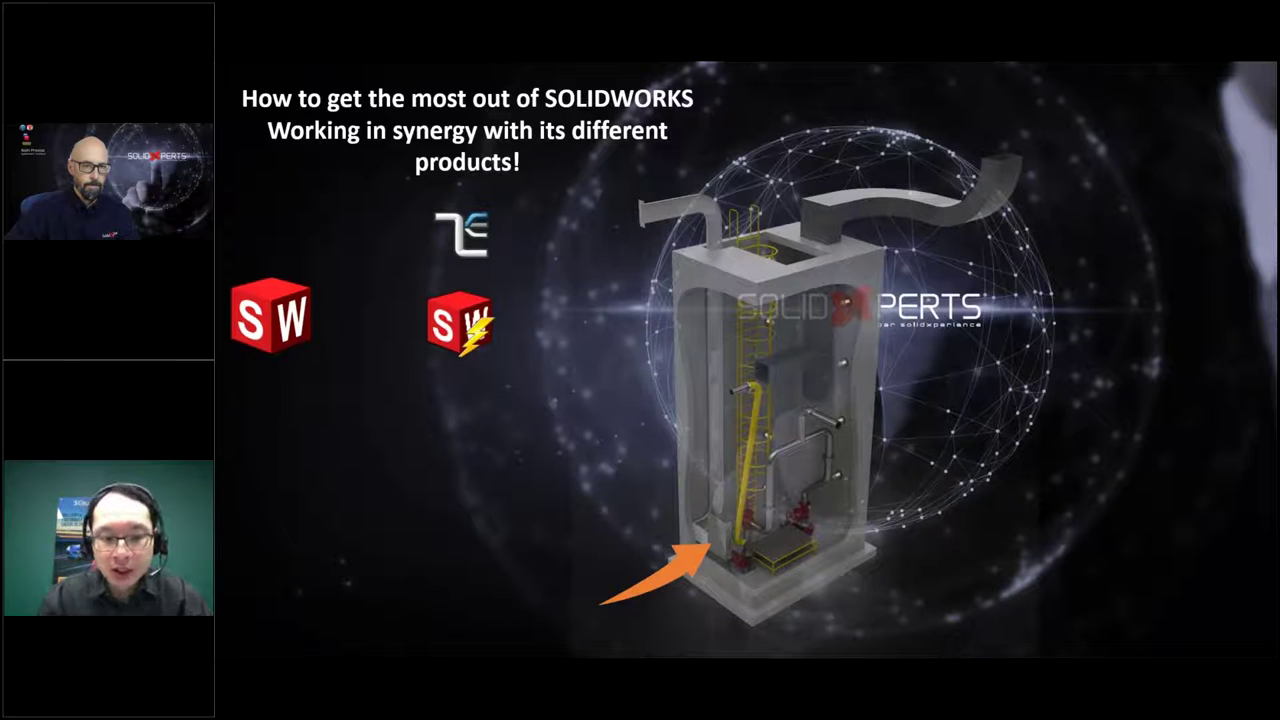
key("Right")
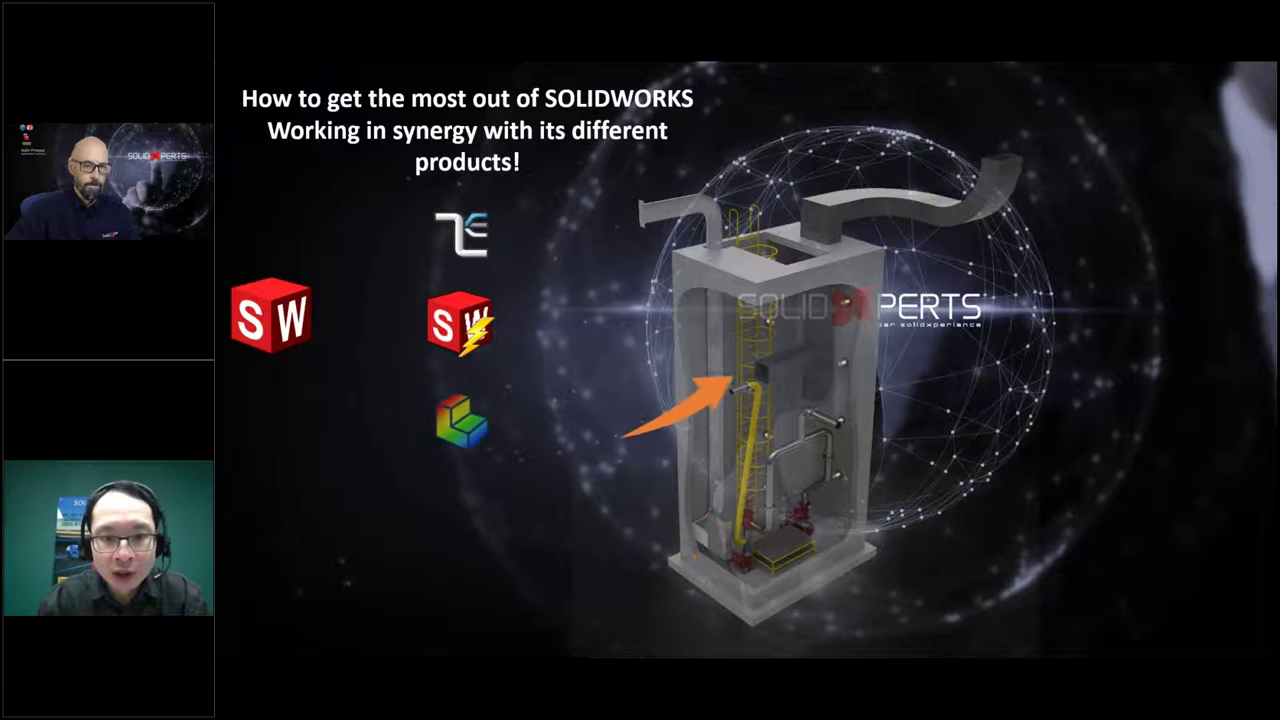
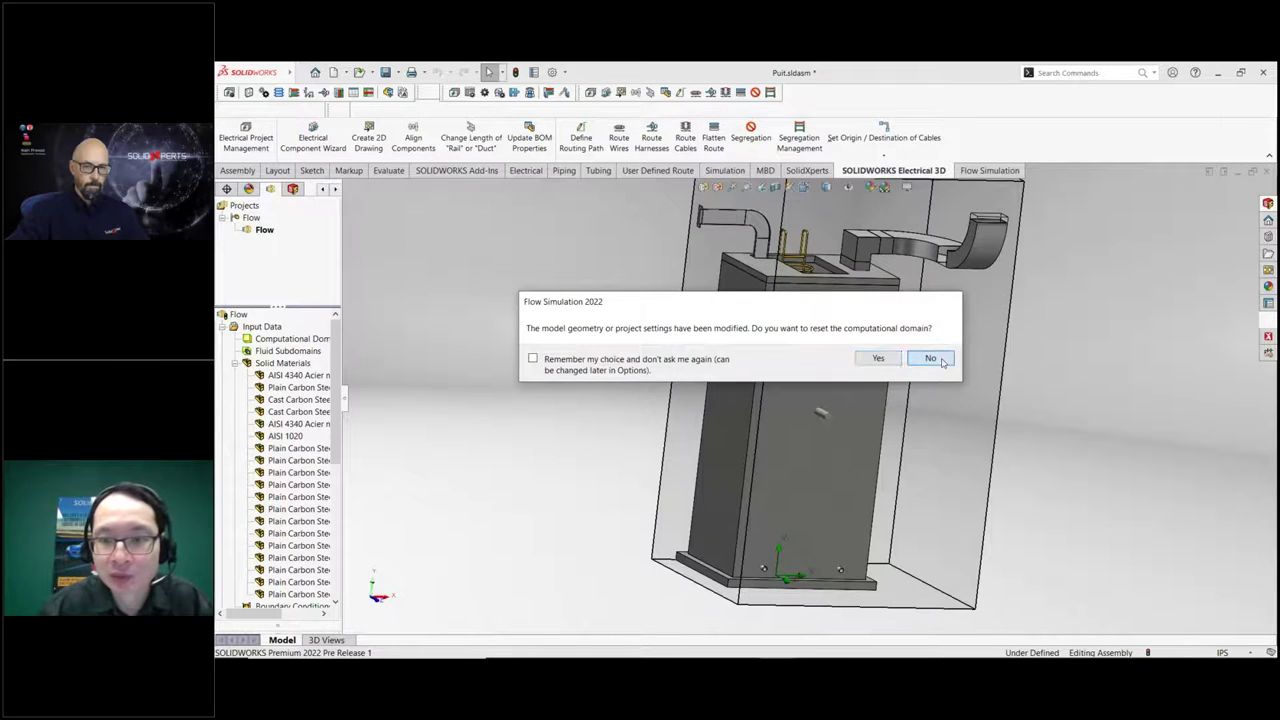
Decline to reset the Flow project's computational domain, and collapse its list of solid materials.
left_click(930, 358)
left_click(928, 380)
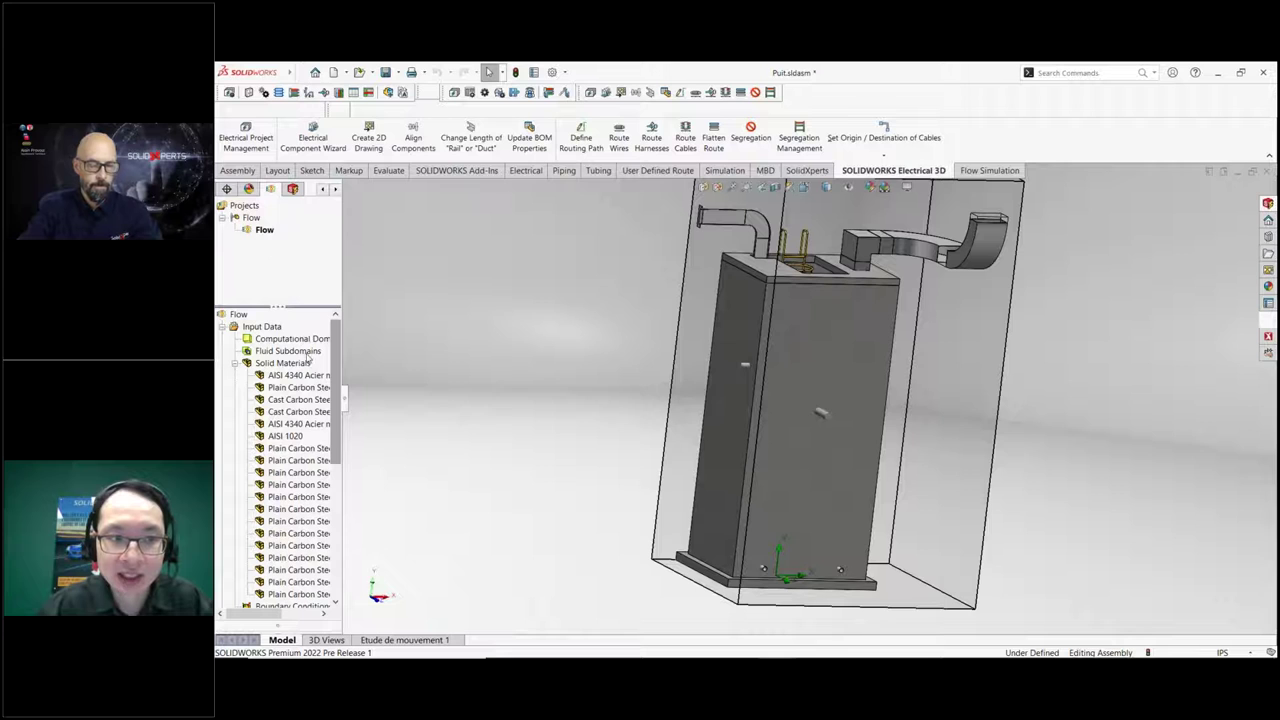
left_click(237, 365)
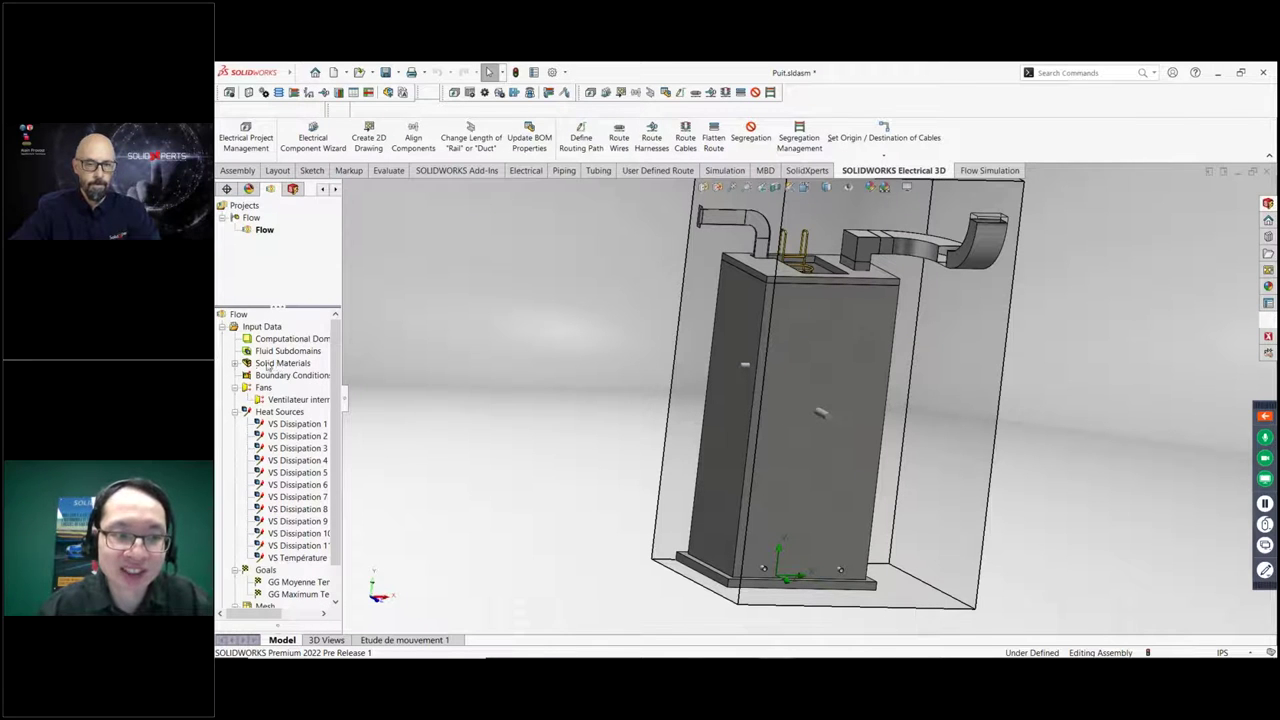
left_click(237, 365)
left_click(238, 365)
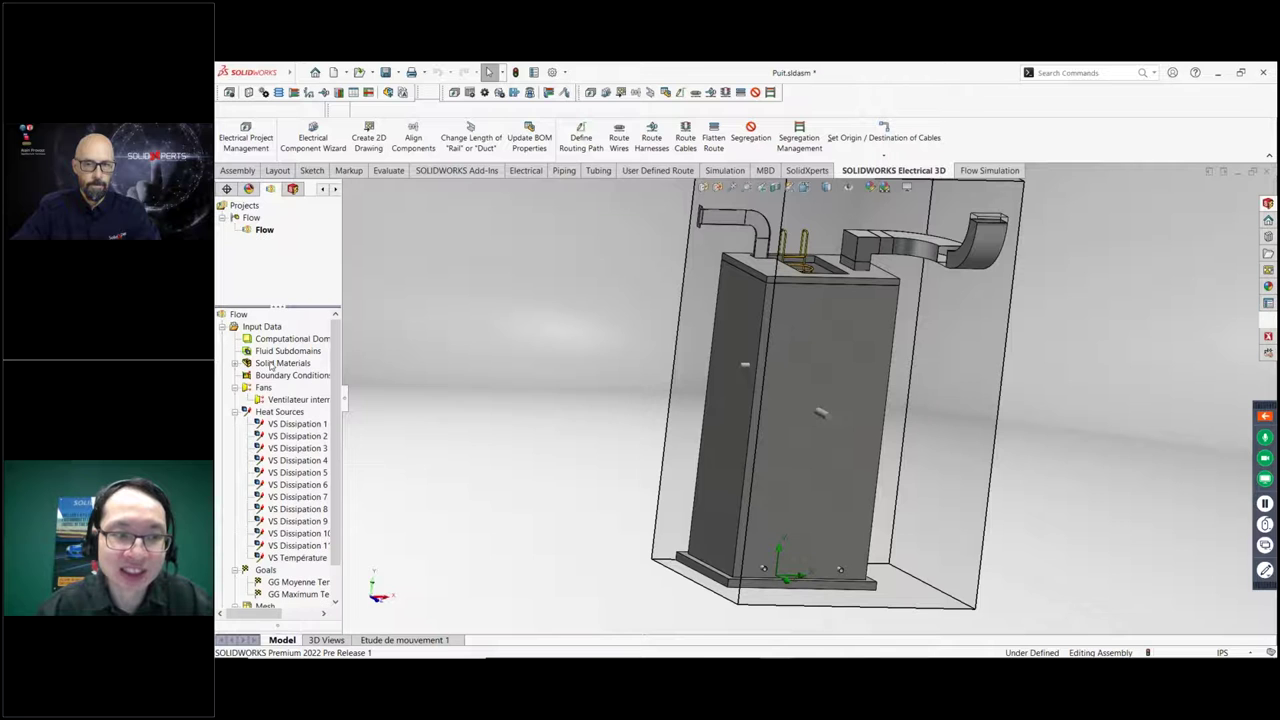
Scan the assembly for solid material data with Import Data From Model, and close the scan without importing.
right_click(282, 365)
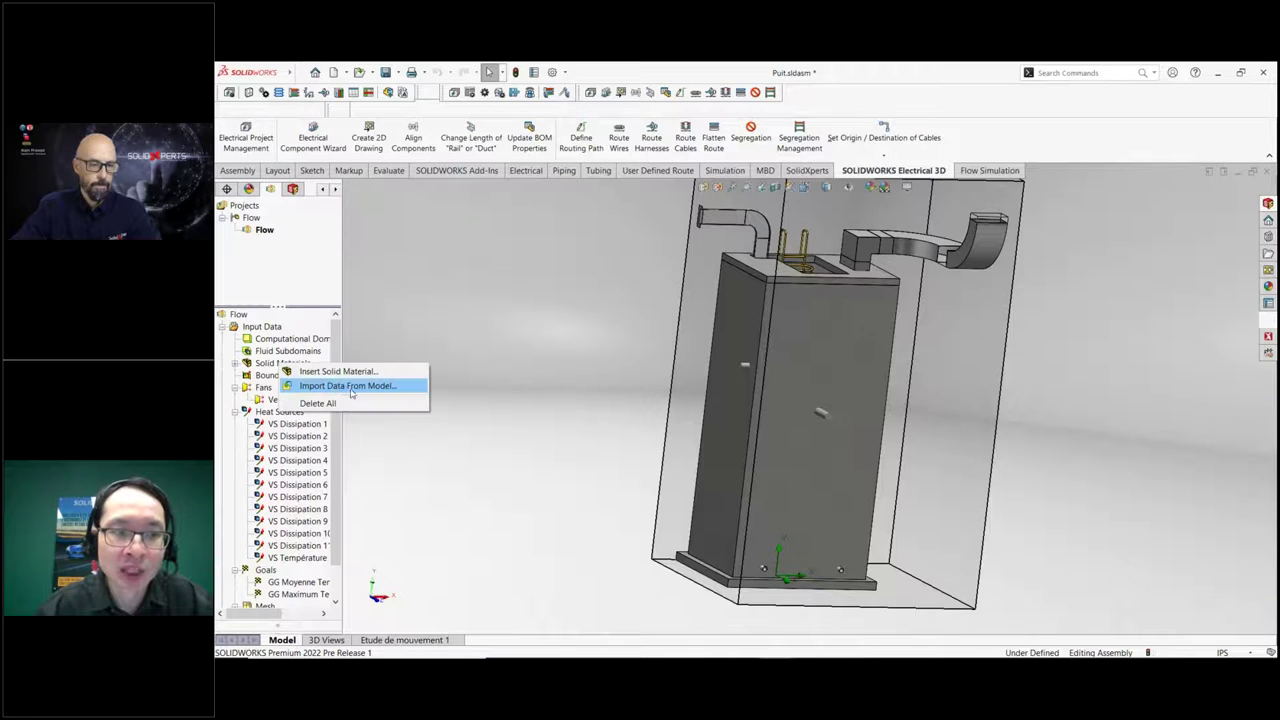
left_click(348, 386)
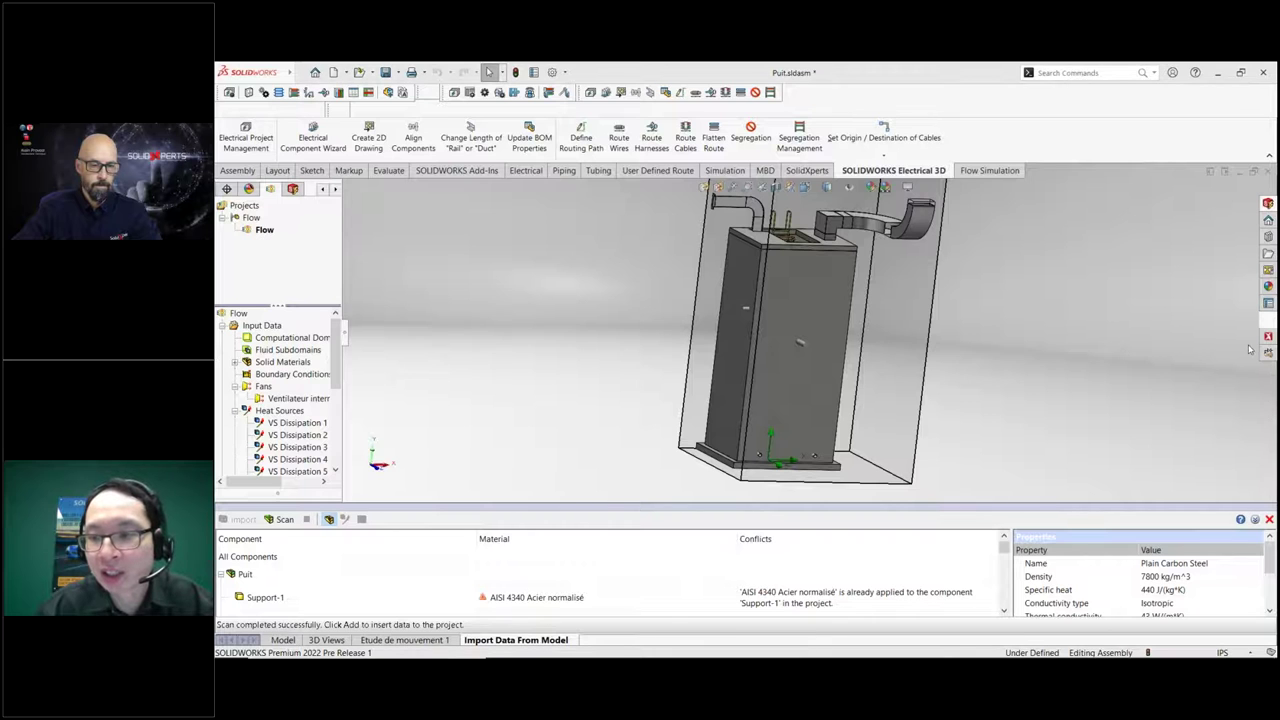
left_click(1269, 519)
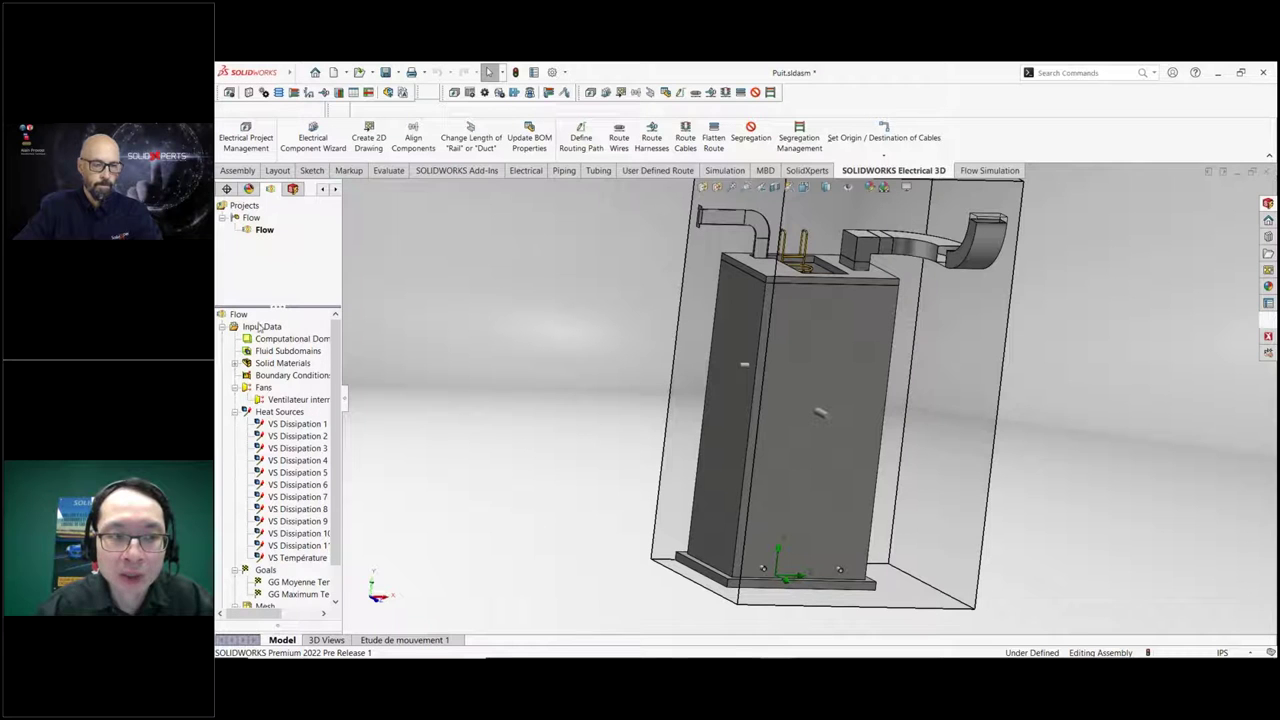
Hide the well's outer enclosure to expose the ladder, piping and ventilation ducts inside.
scroll(297, 470, "down", 1)
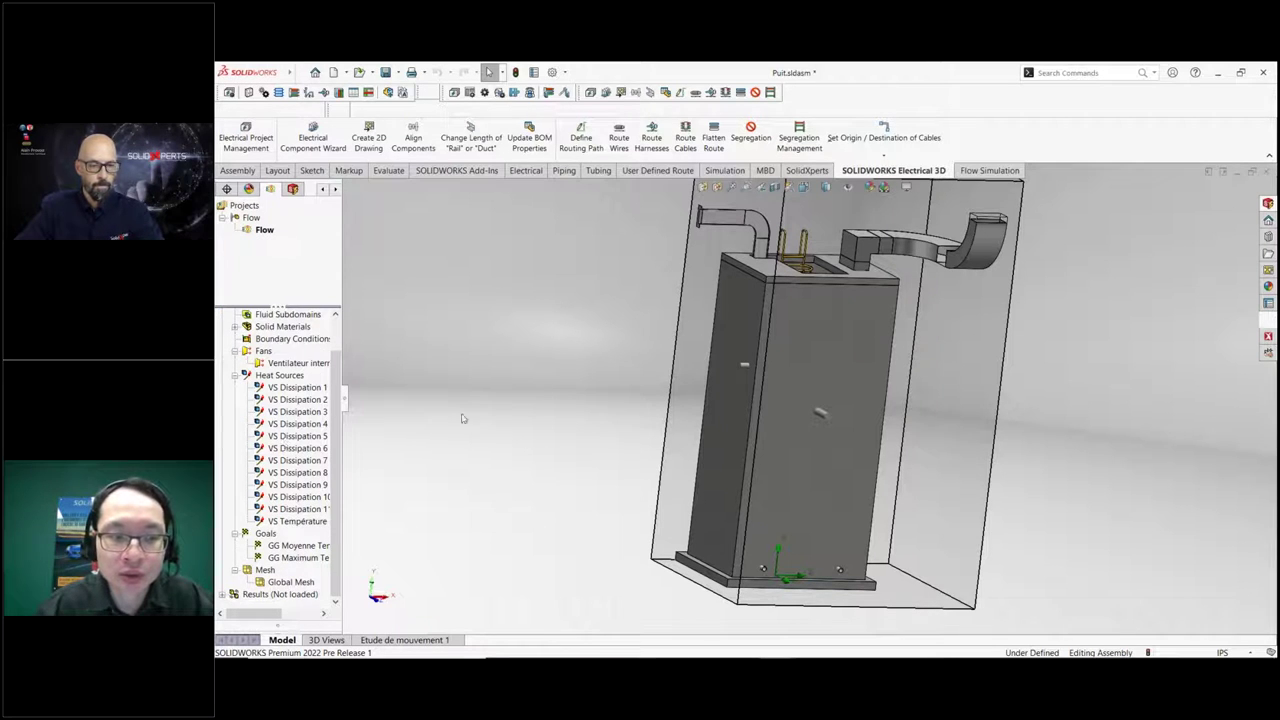
key("Tab")
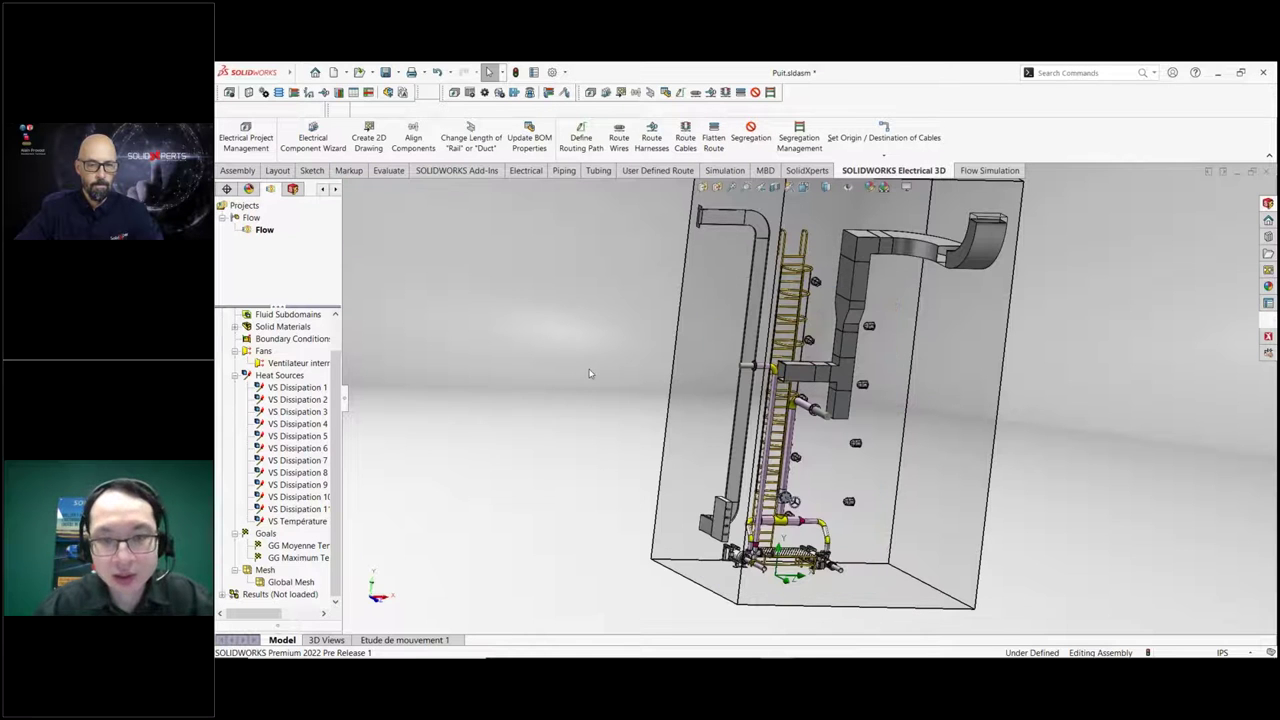
middle_click_drag(697, 418, 860, 340)
scroll(883, 333, "down", 2)
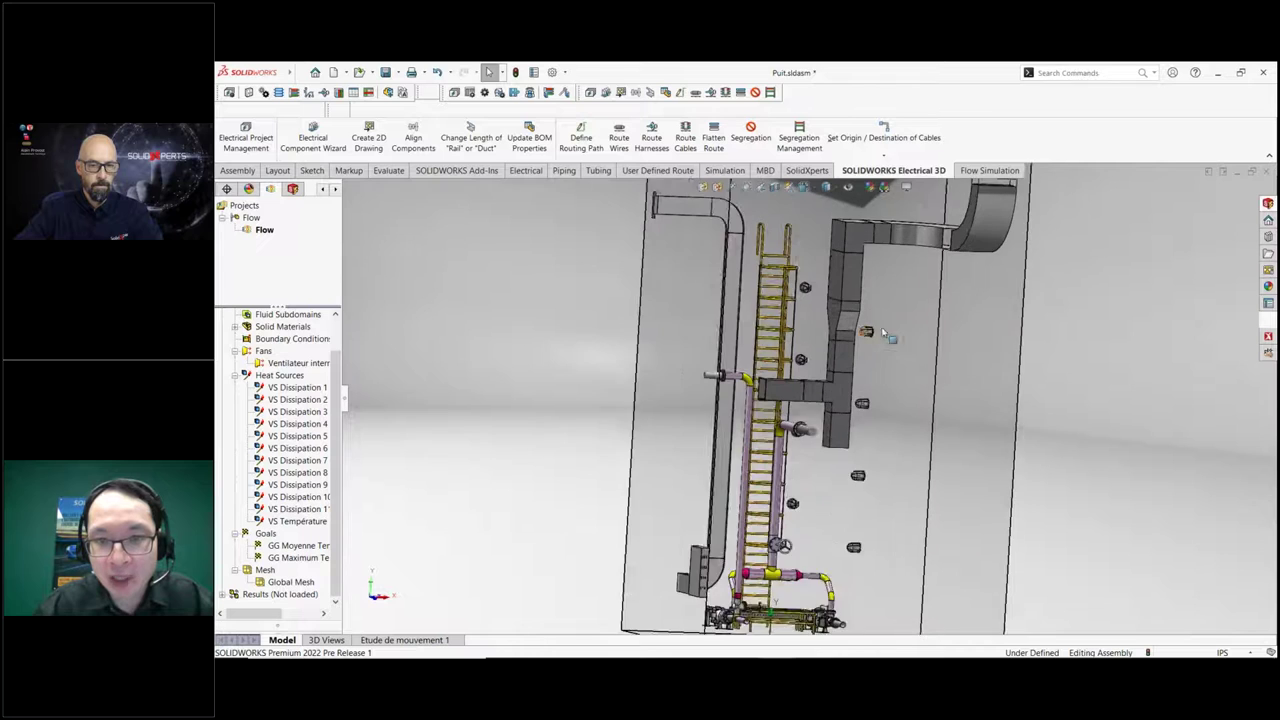
scroll(883, 333, "down", 1)
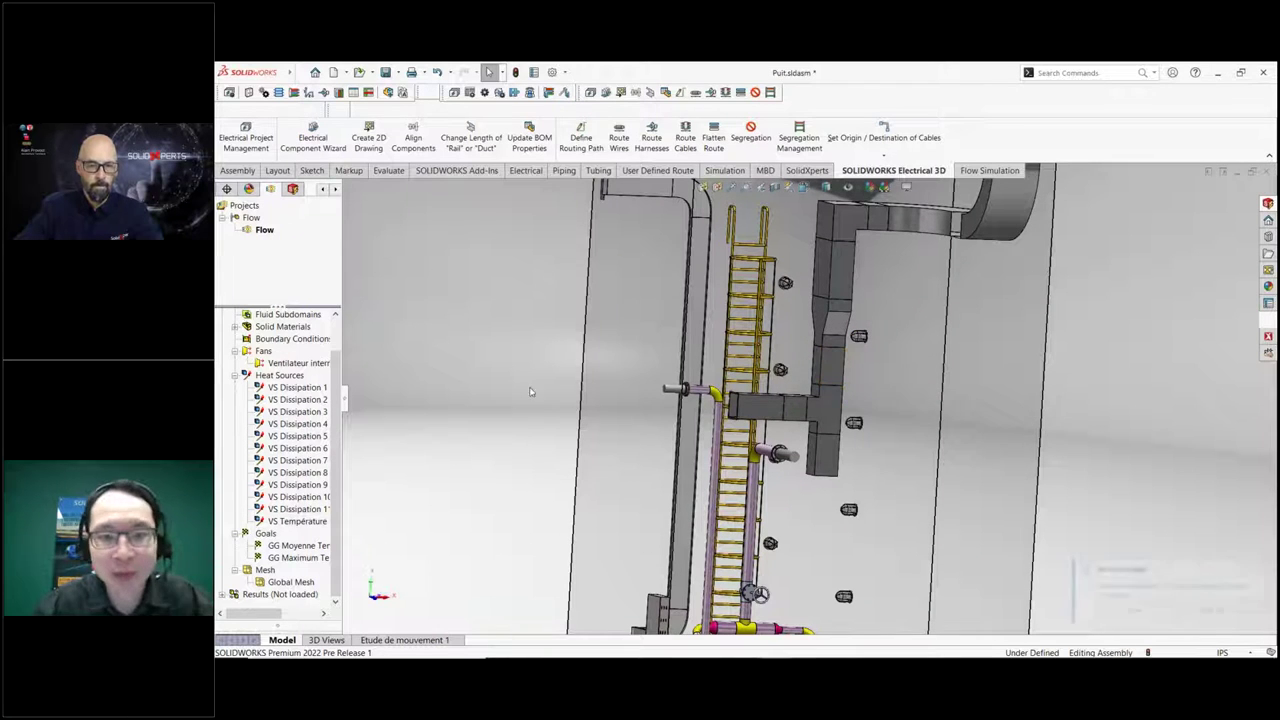
Examine the electrical panel, pumps, piping and work platform at the base of the well.
key("f")
scroll(938, 378, "down", 2)
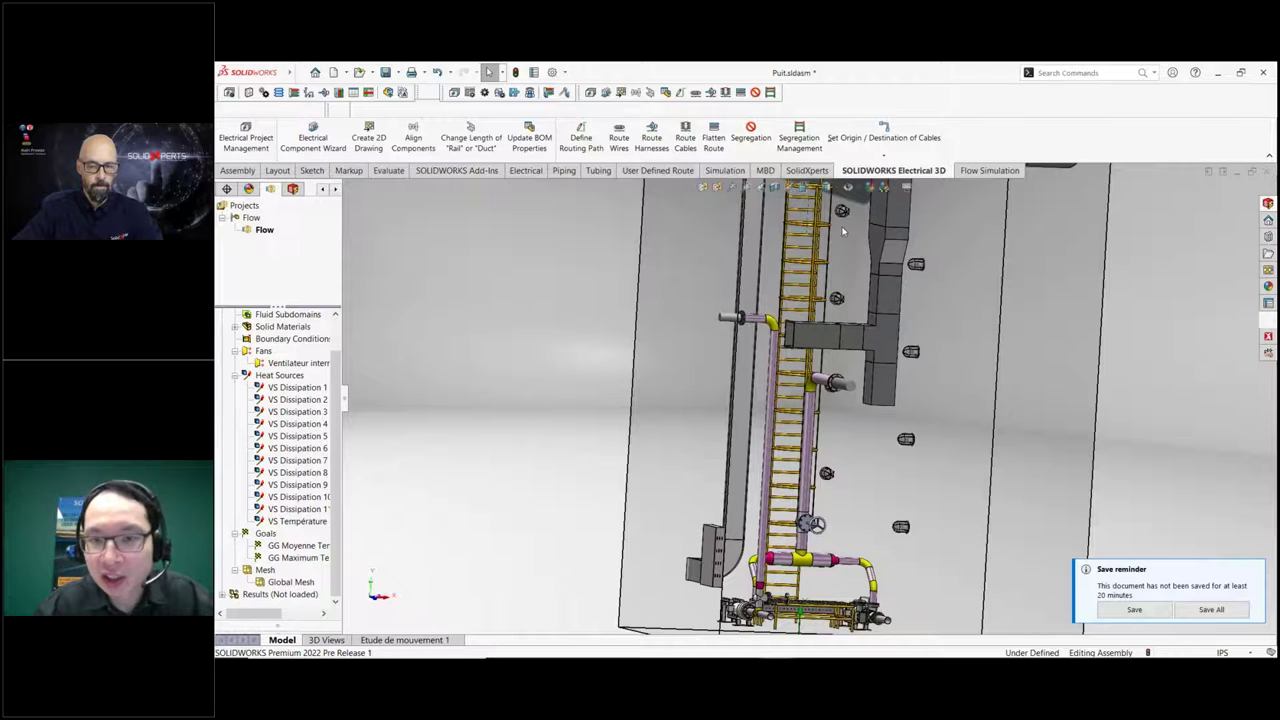
middle_click_drag(826, 308, 760, 420)
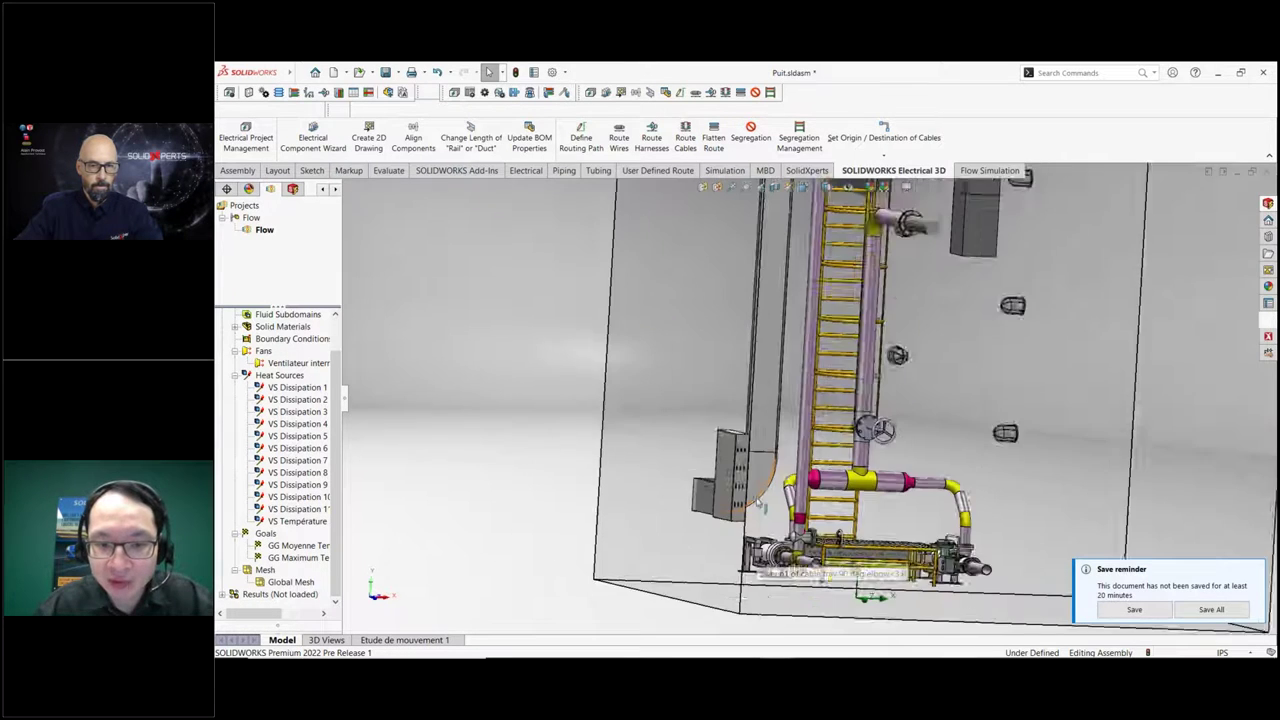
scroll(718, 470, "down", 5)
middle_click_drag(718, 470, 689, 460)
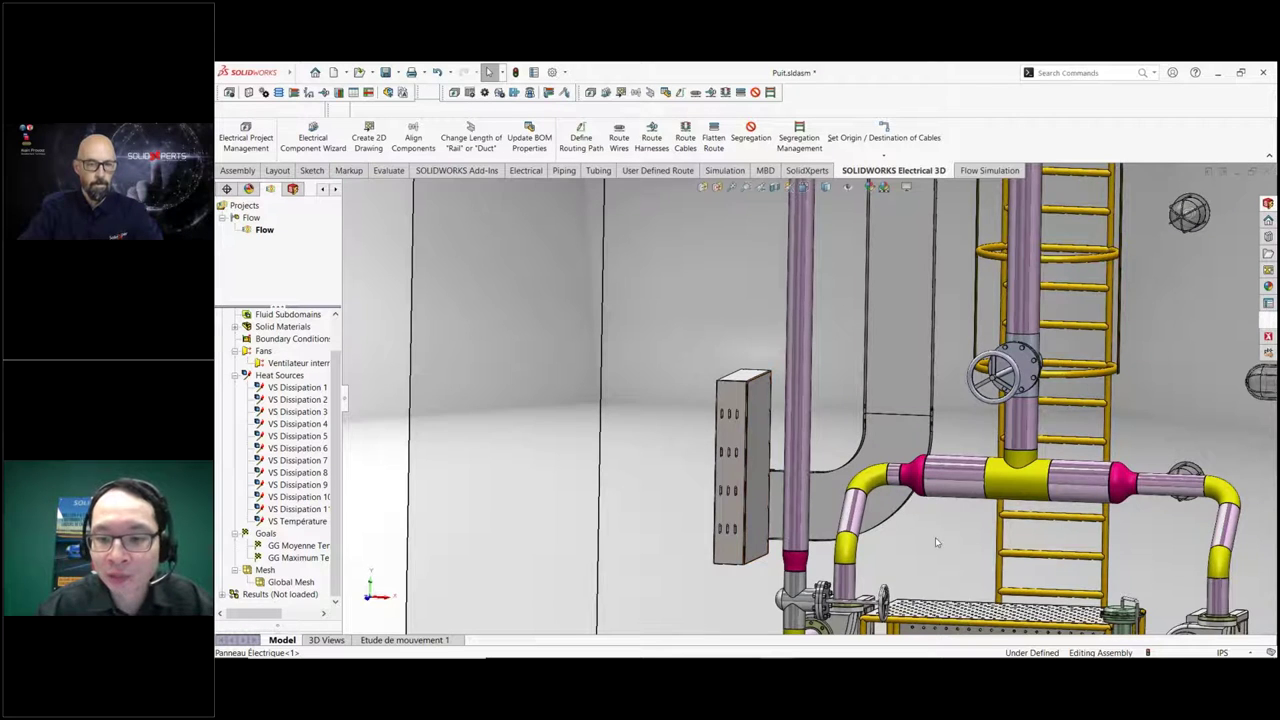
scroll(935, 537, "up", 5)
scroll(935, 537, "down", 3)
middle_click_drag(1000, 530, 874, 554)
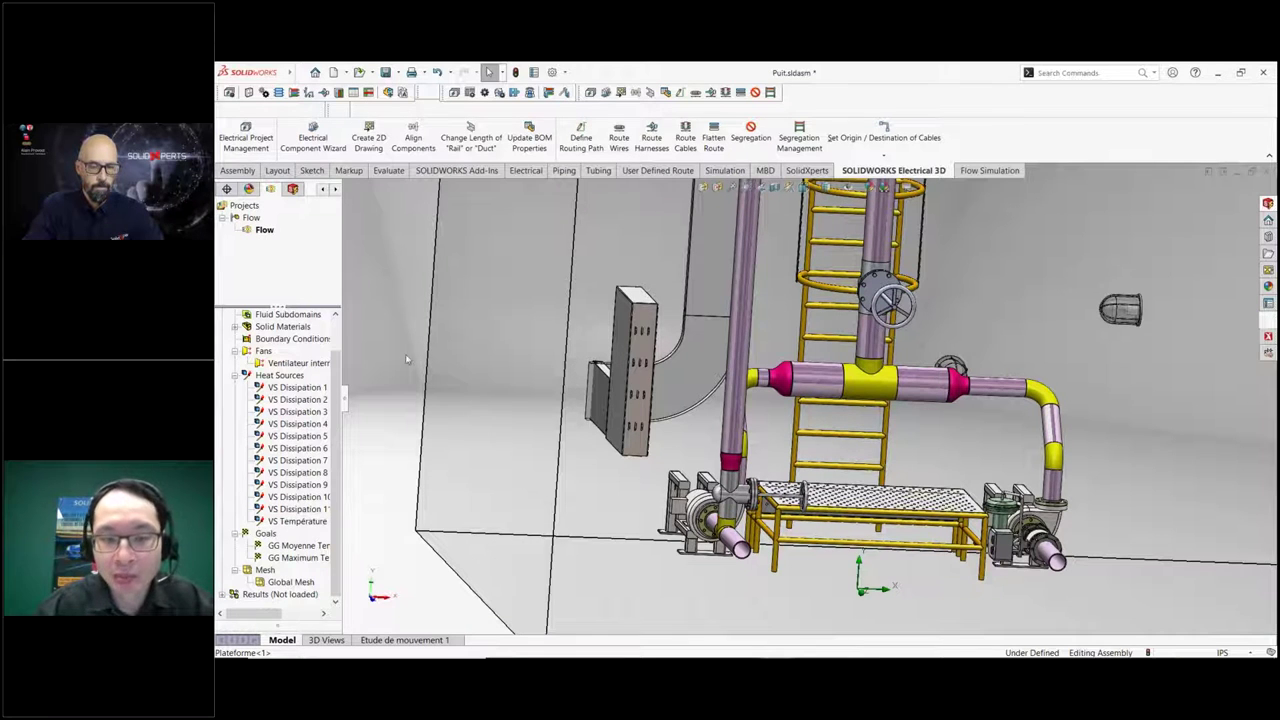
Load the Flow project's calculated results and show the temperature cut plot Plan de visualisation 2 around the pumps and electrical panel.
right_click(266, 596)
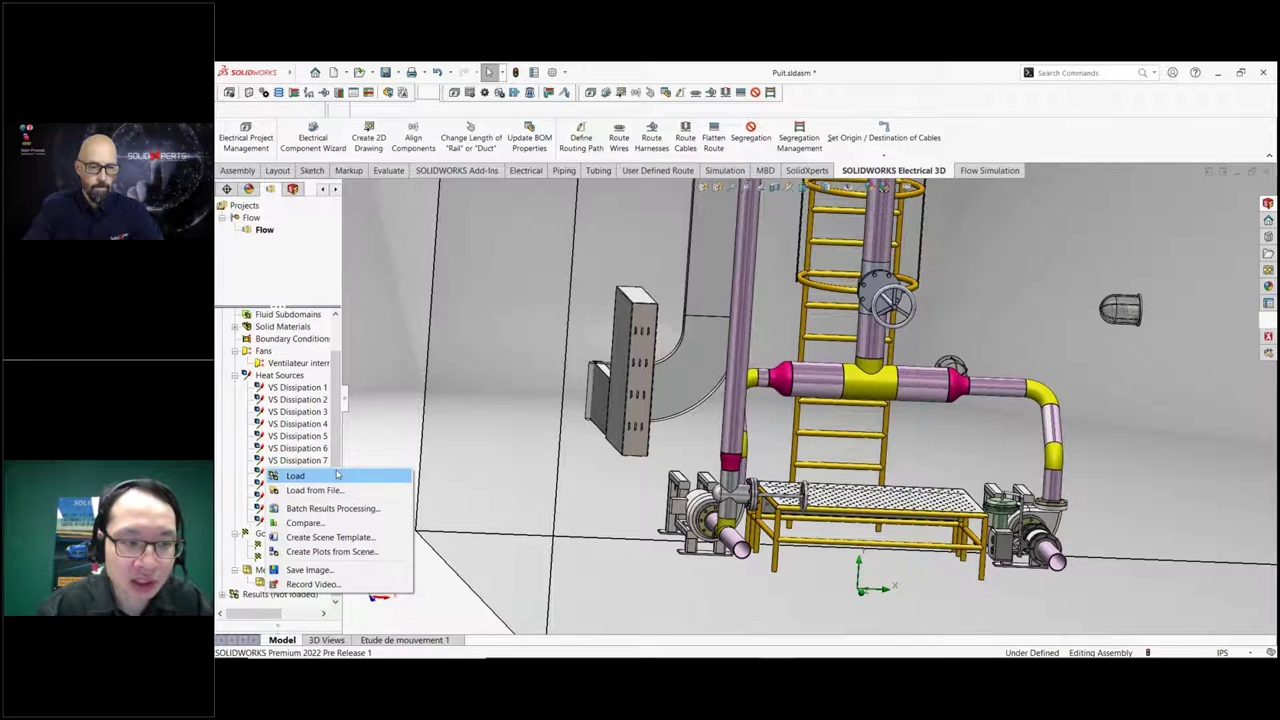
left_click(296, 476)
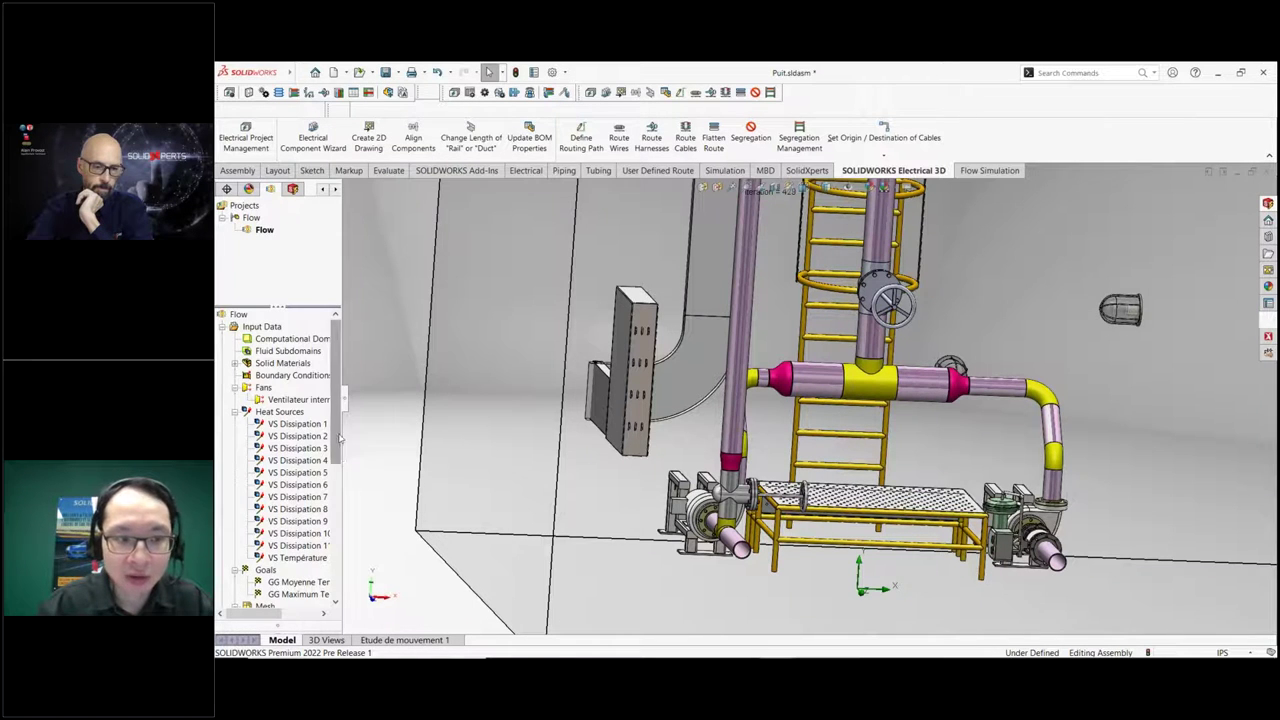
scroll(294, 540, "down", 7)
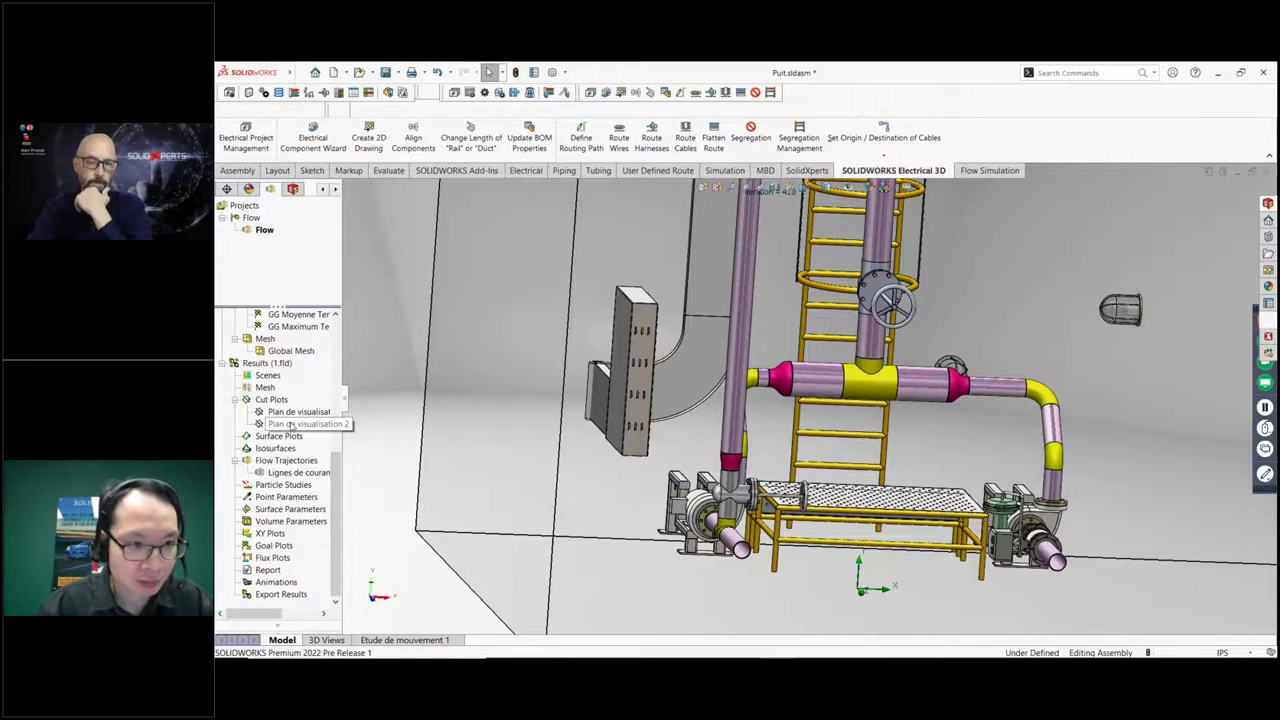
right_click(290, 425)
left_click(320, 448)
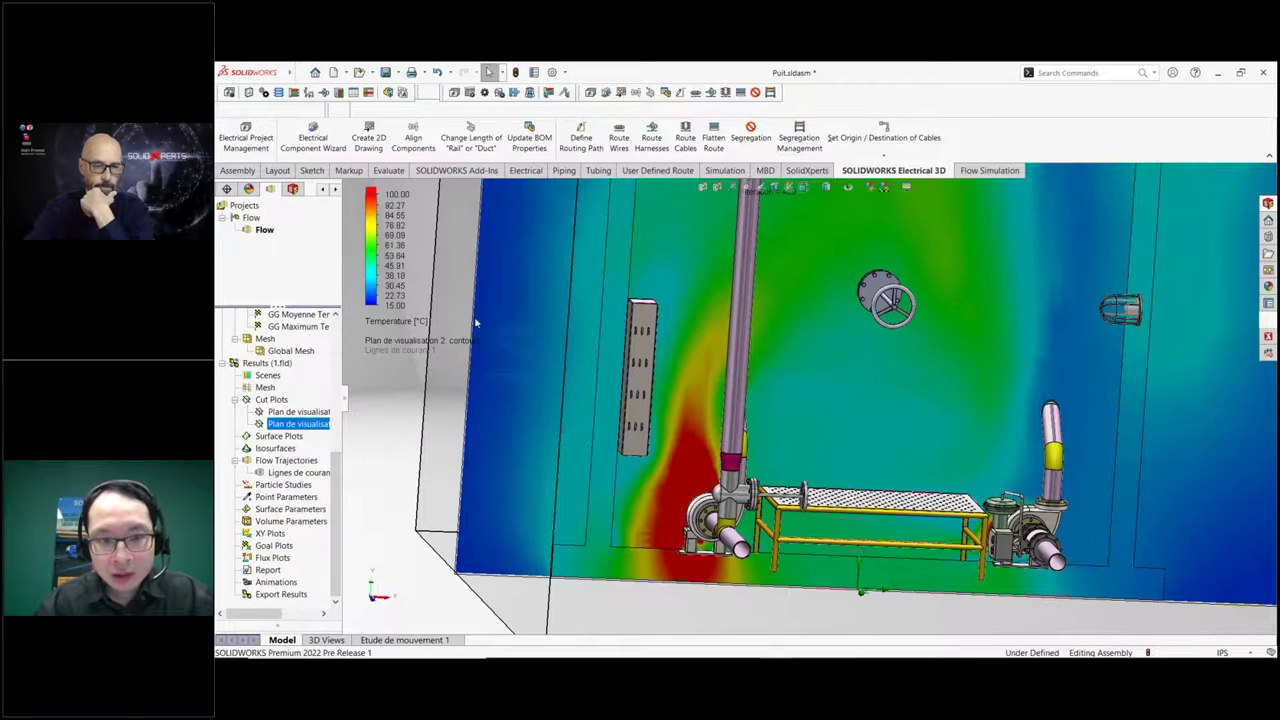
scroll(755, 295, "up", 3)
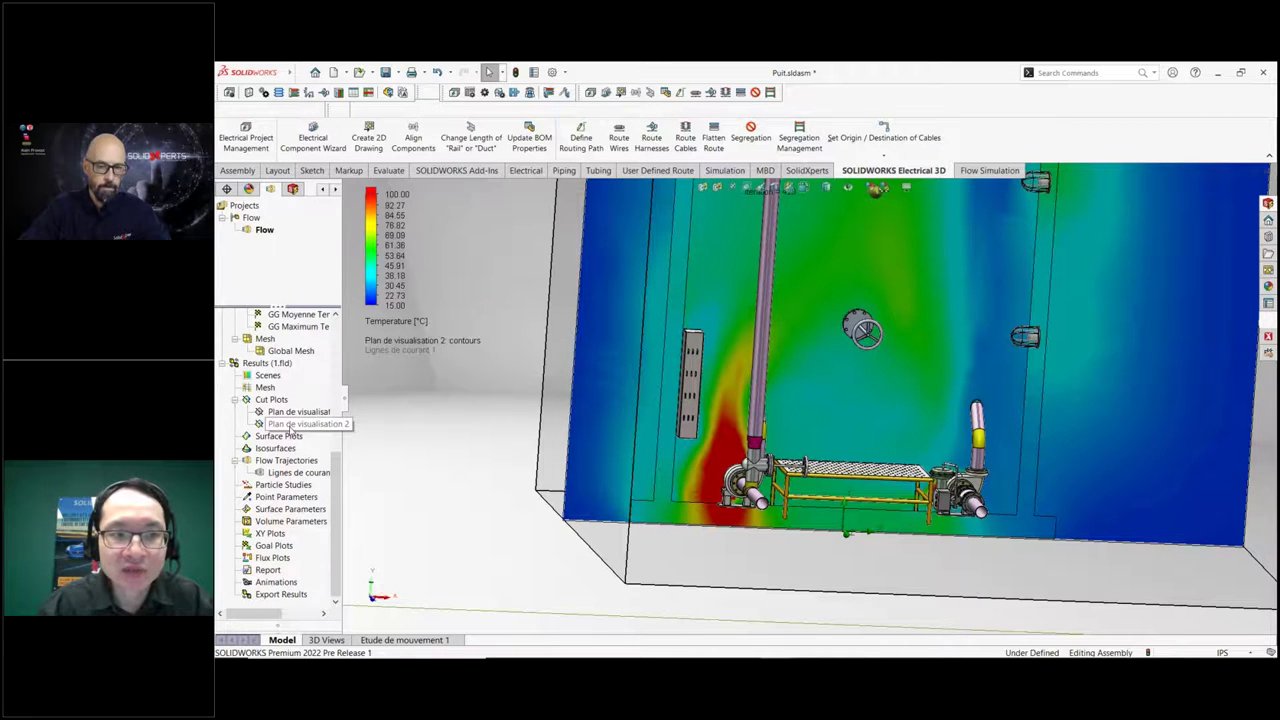
Hide the Plan de visualisation 2 cut plot and show the flow trajectories Lignes de courant 1 in the well.
right_click(291, 428)
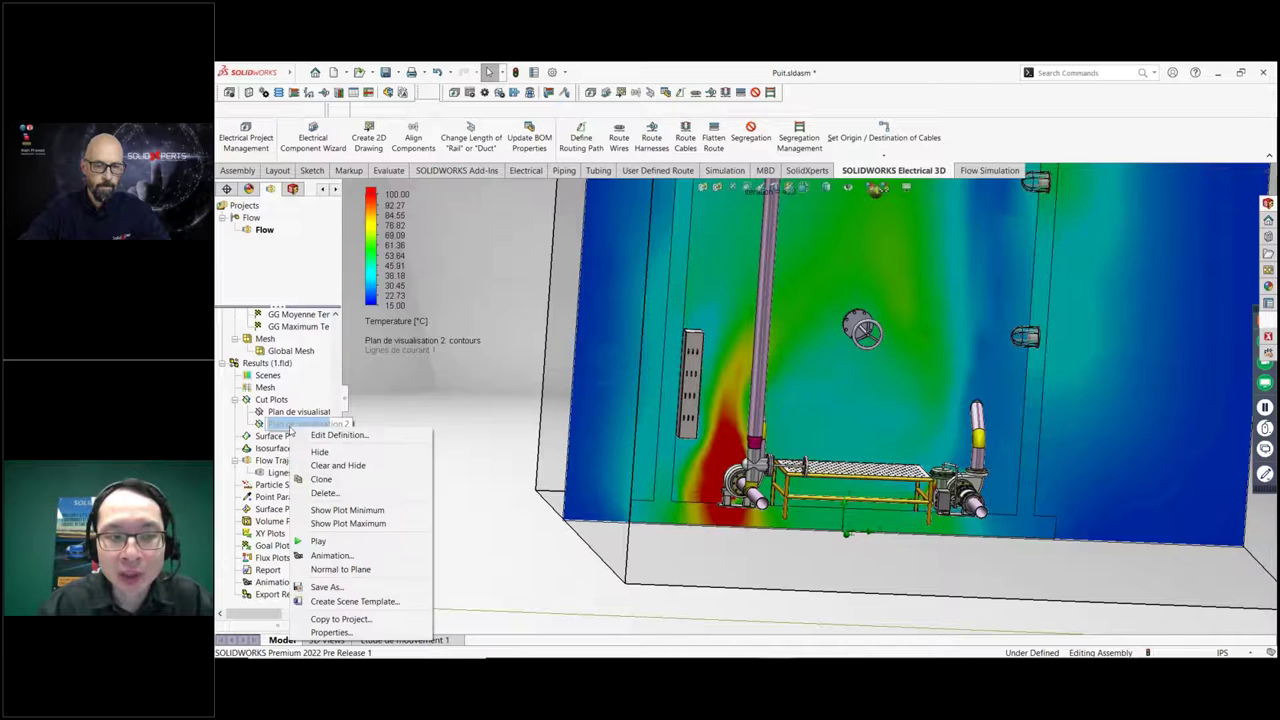
left_click(320, 452)
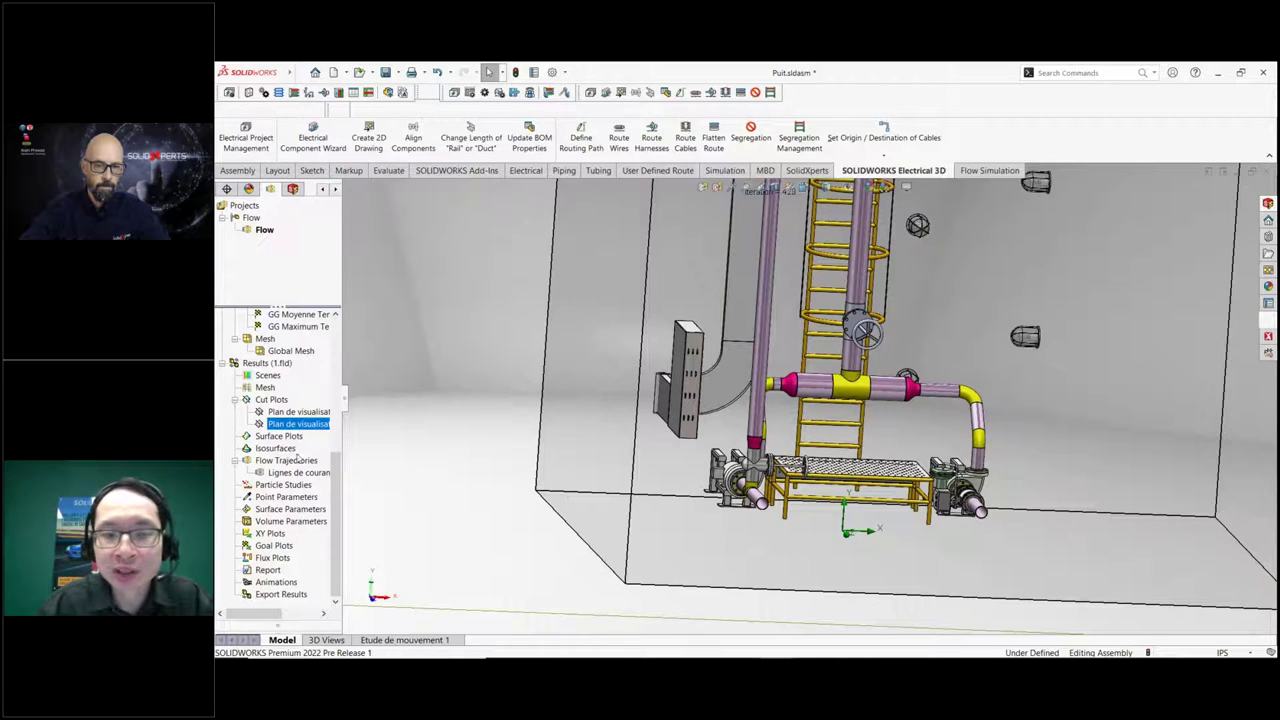
right_click(276, 469)
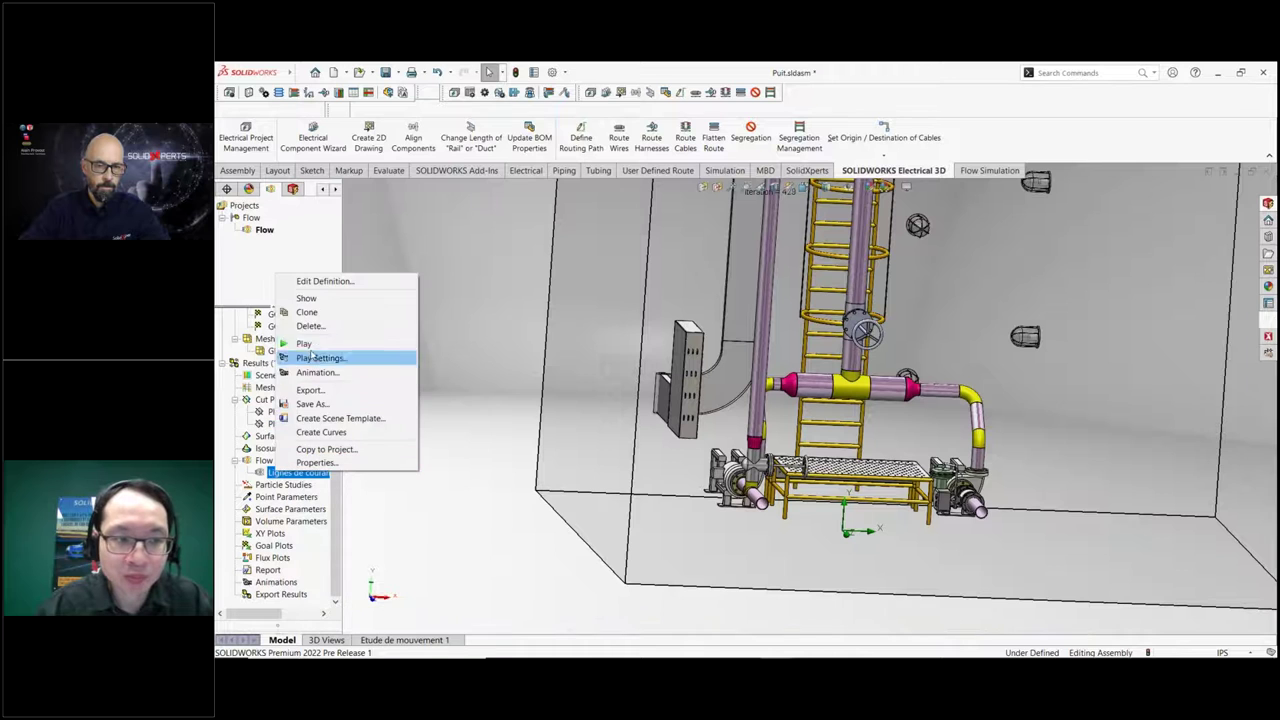
left_click(310, 299)
middle_click_drag(780, 360, 845, 268)
scroll(845, 268, "down", 3)
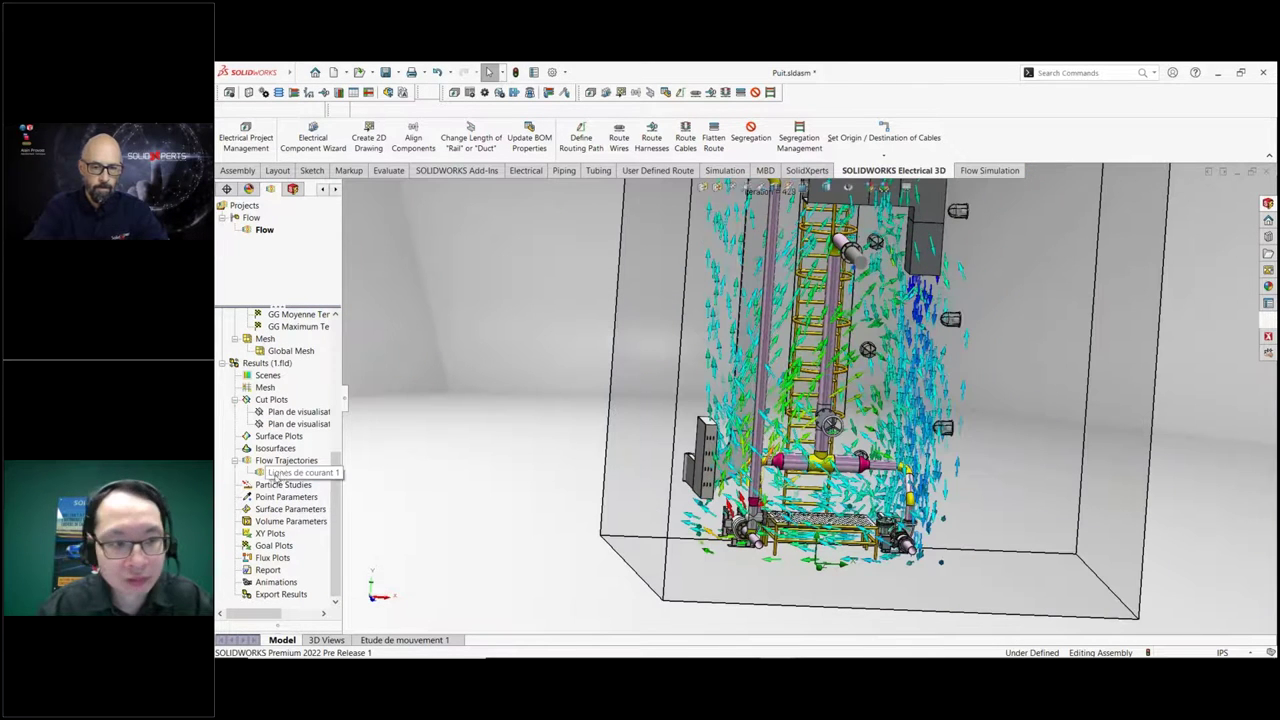
Play the Lignes de courant 1 flow trajectories and examine the air circulation around the pumps and along the well.
right_click(281, 477)
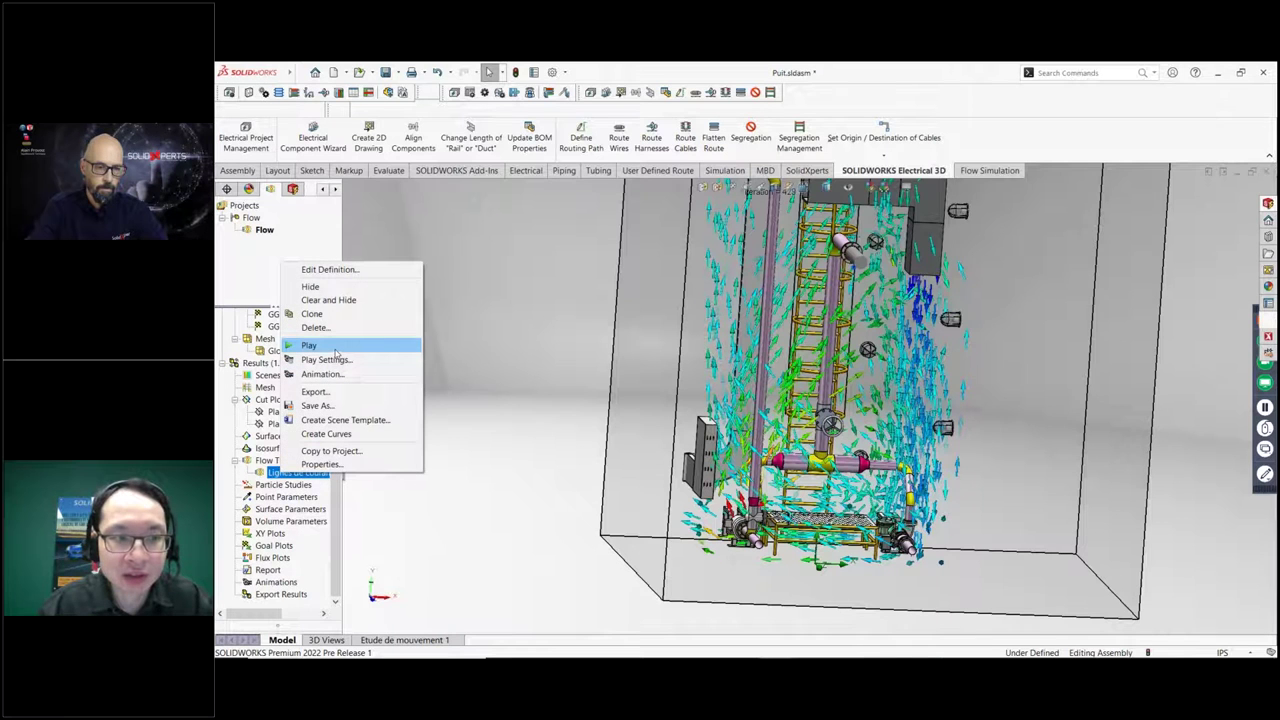
left_click(336, 350)
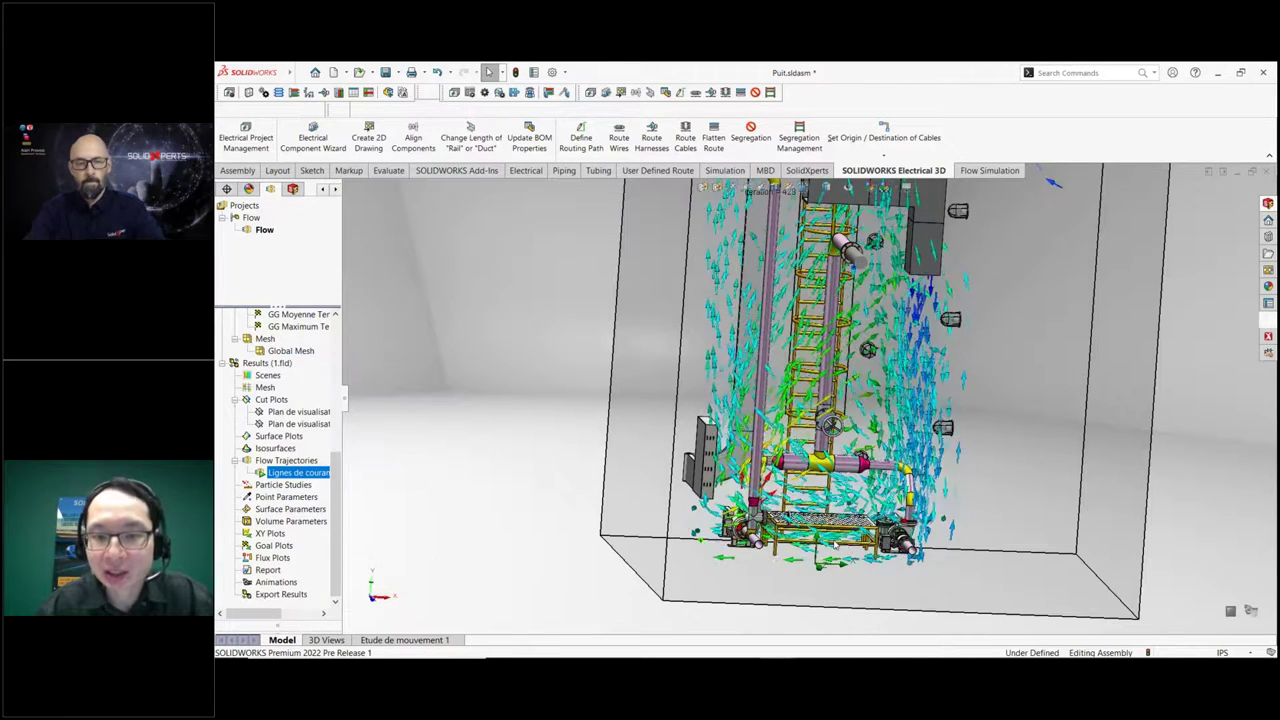
scroll(830, 400, "up", 3)
middle_click_drag(800, 400, 775, 345)
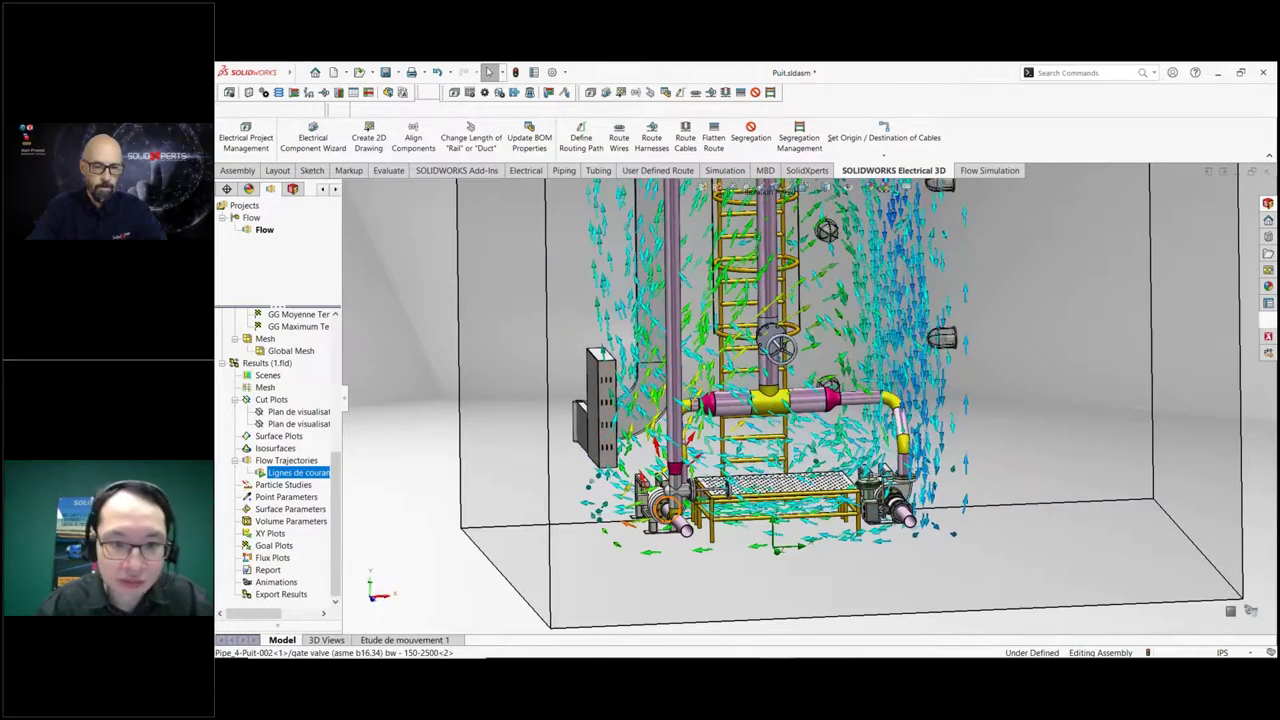
scroll(600, 512, "down", 5)
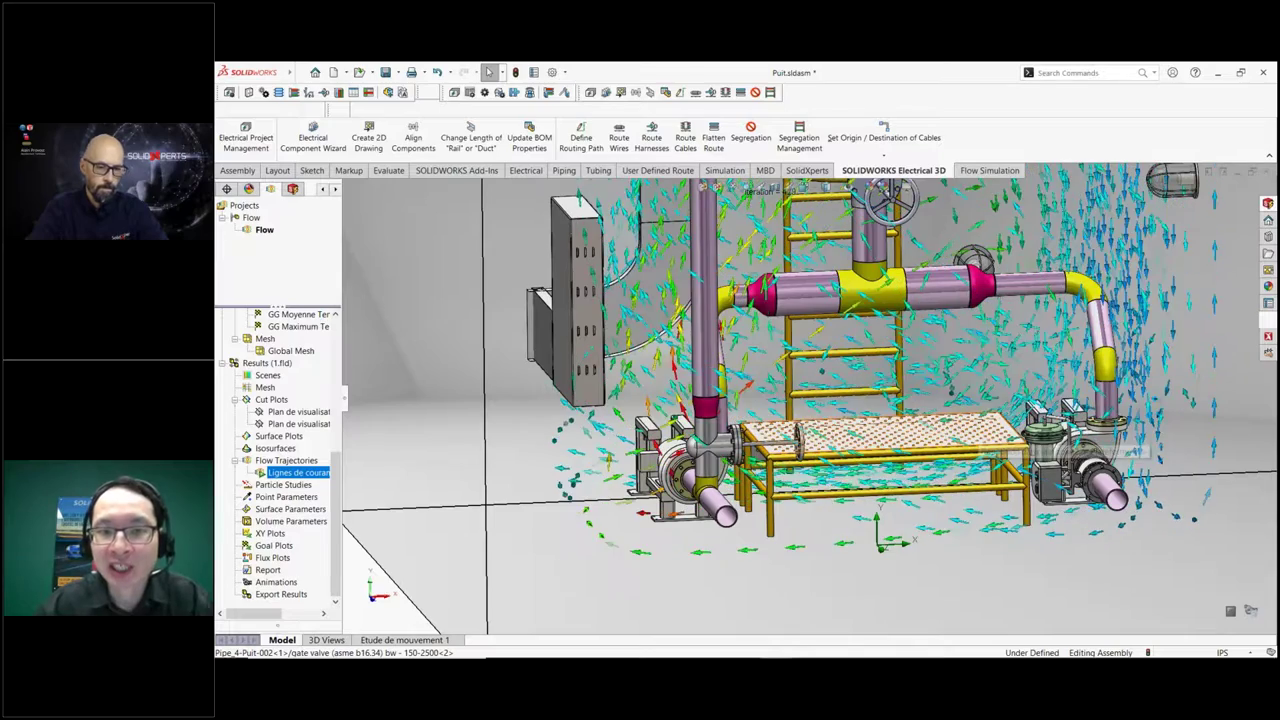
scroll(899, 378, "up", 5)
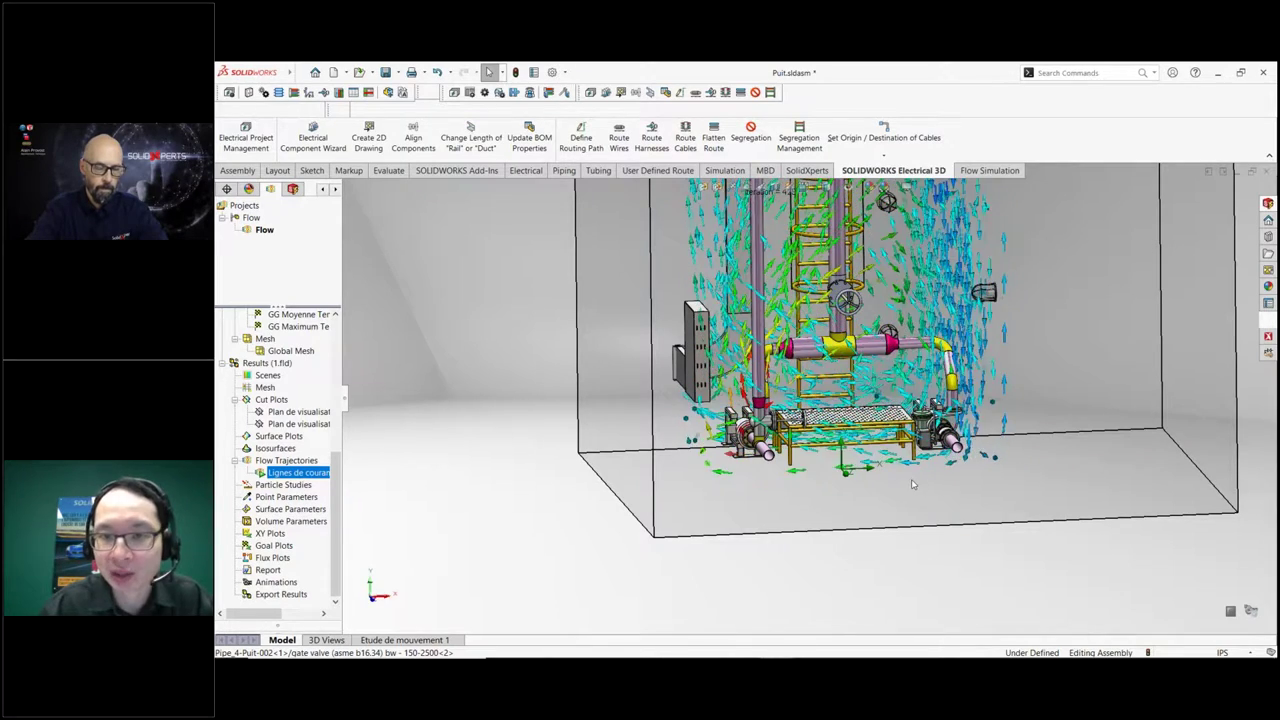
scroll(836, 366, "up", 2)
middle_click_drag(753, 378, 855, 336)
scroll(815, 358, "up", 5)
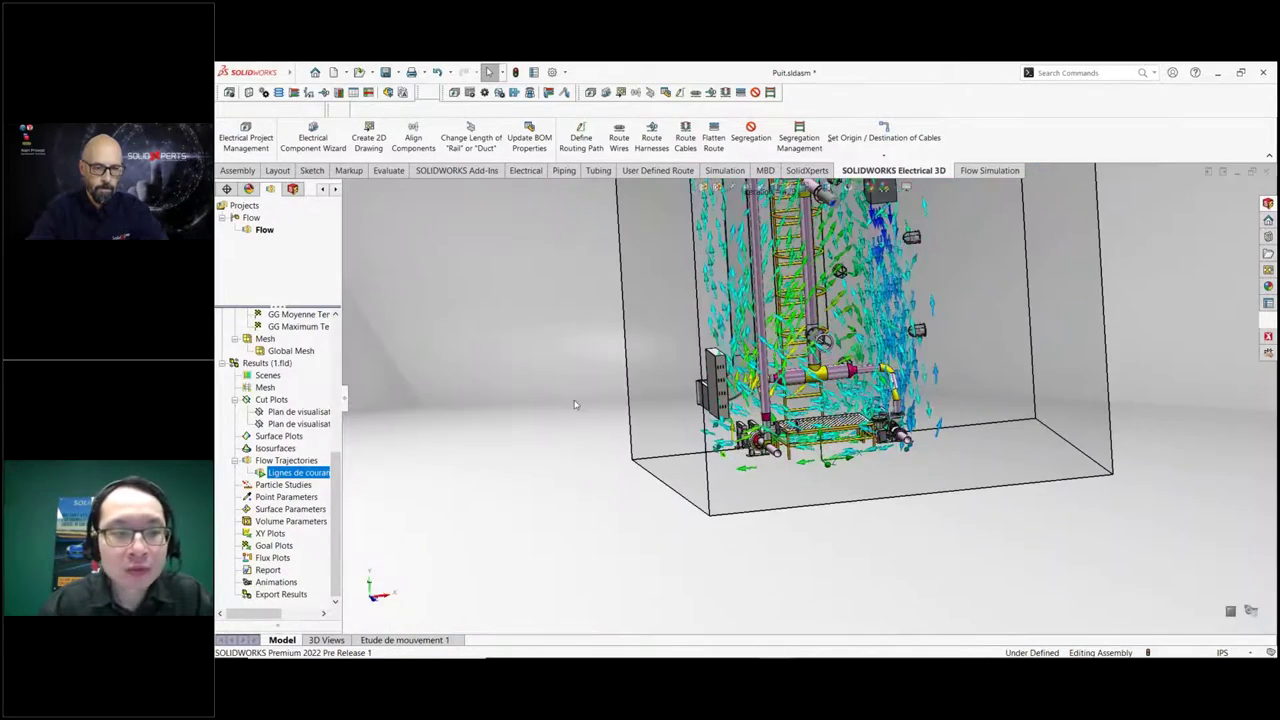
Inspect the animated airflow around the electrical panel, and hide the Lignes de courant 1 flow trajectories.
right_click(318, 474)
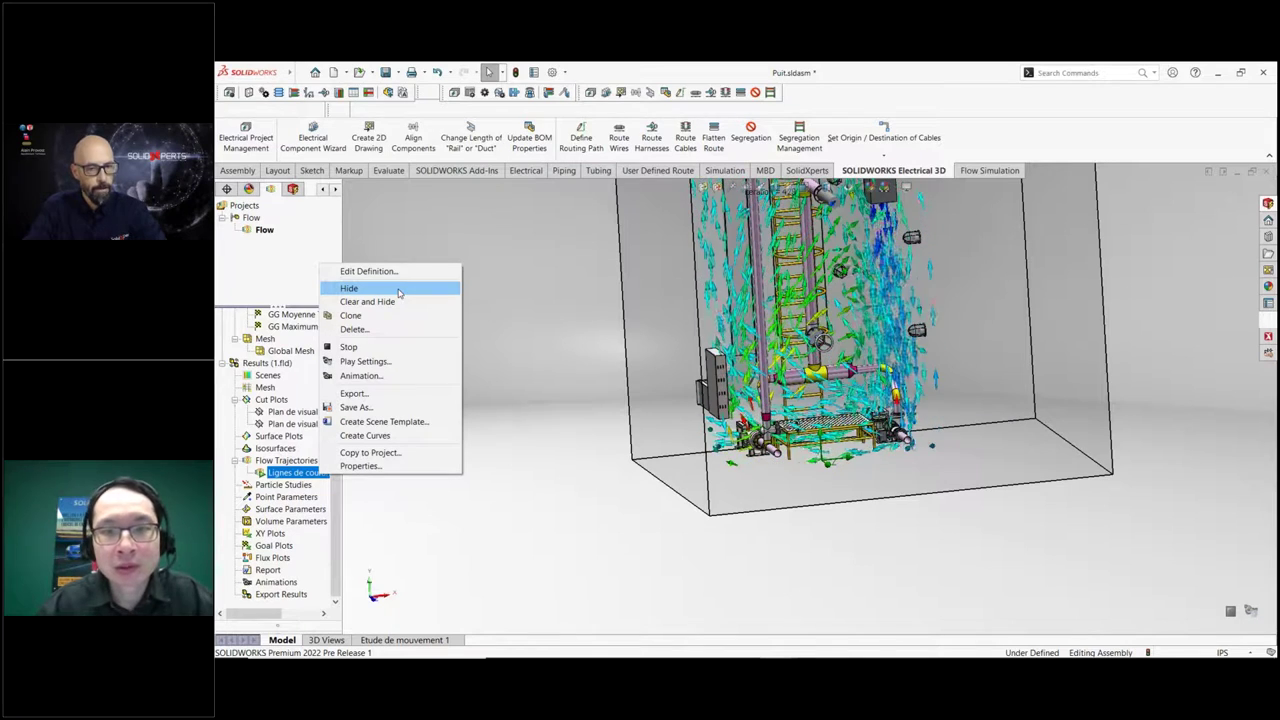
left_click(519, 297)
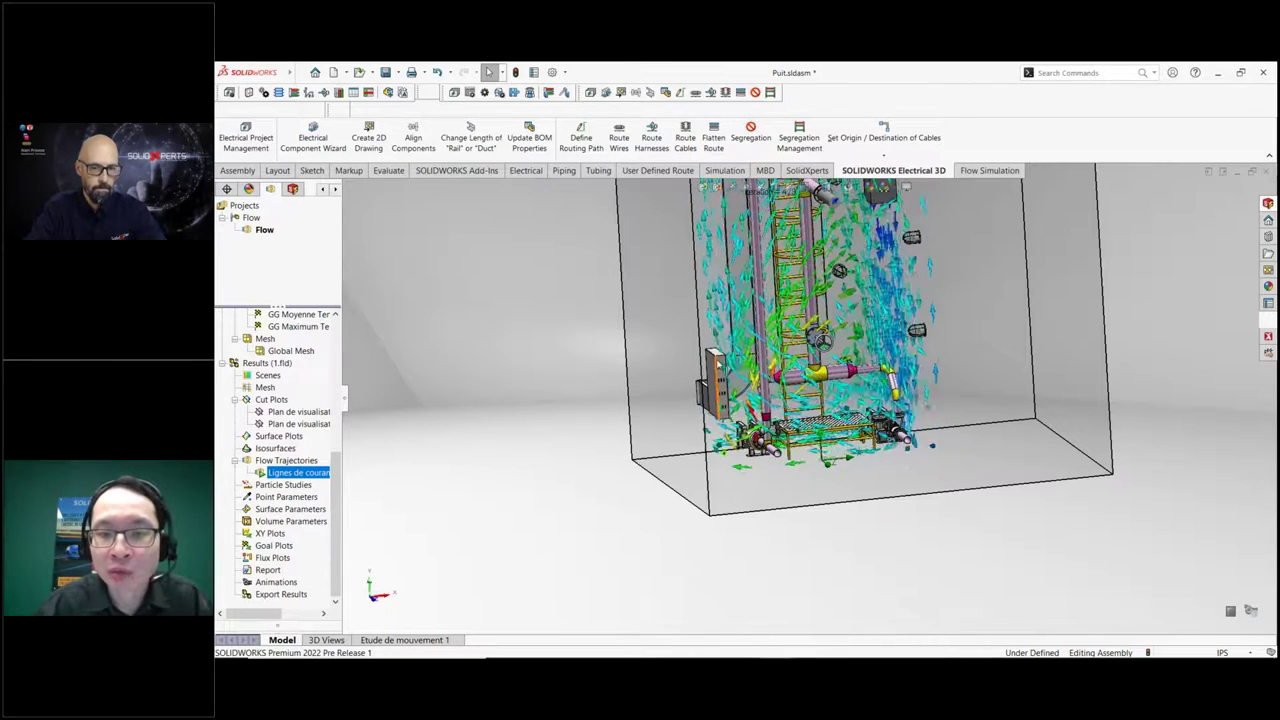
scroll(815, 402, "down", 2)
scroll(735, 370, "down", 5)
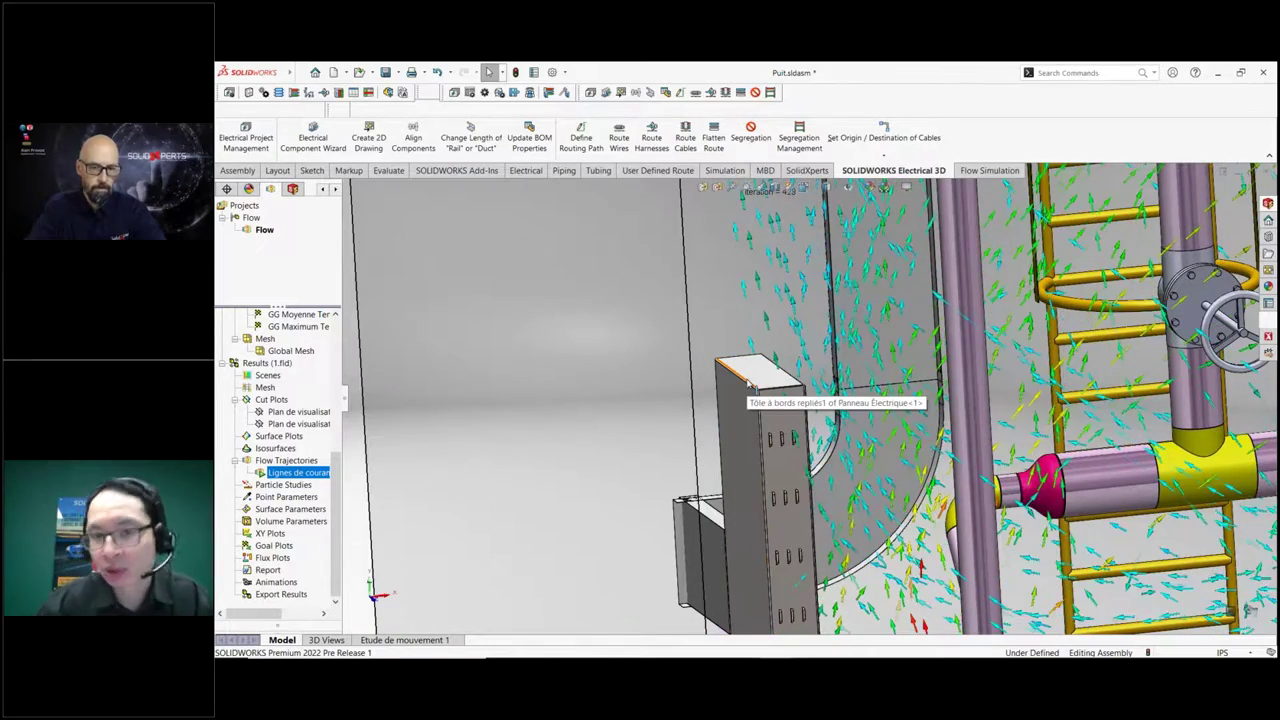
scroll(943, 473, "up", 5)
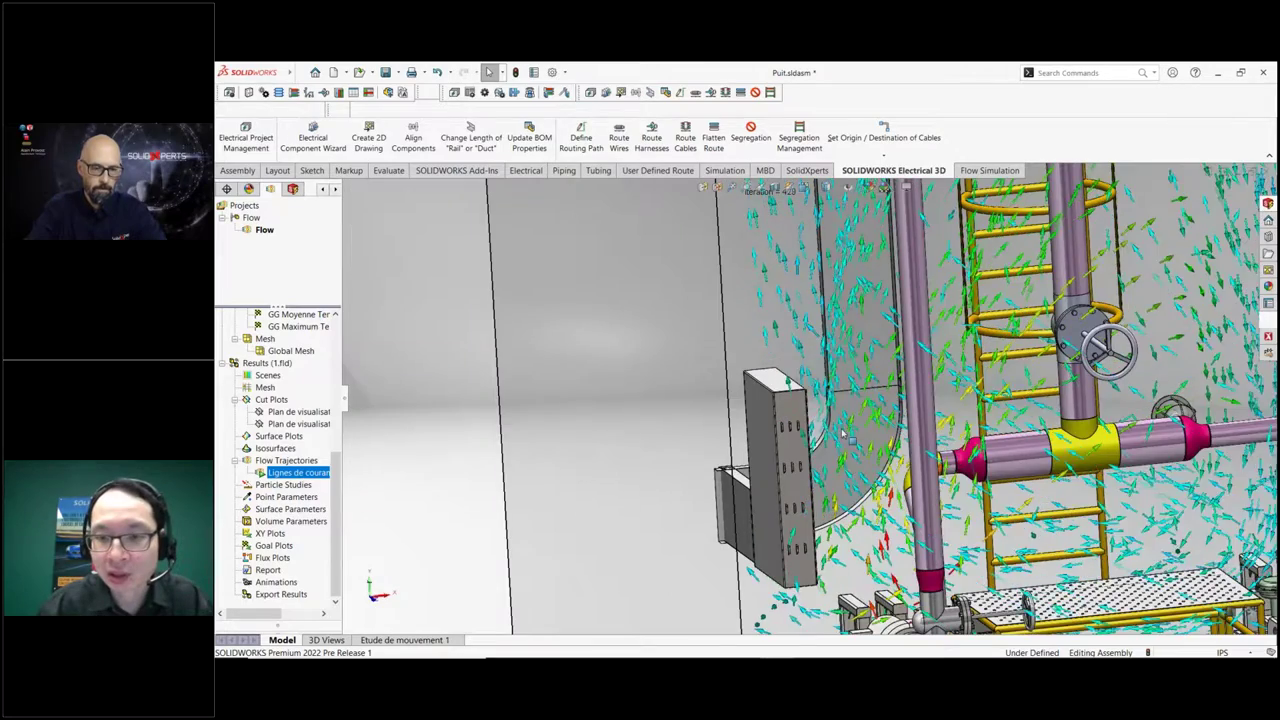
scroll(943, 473, "up", 3)
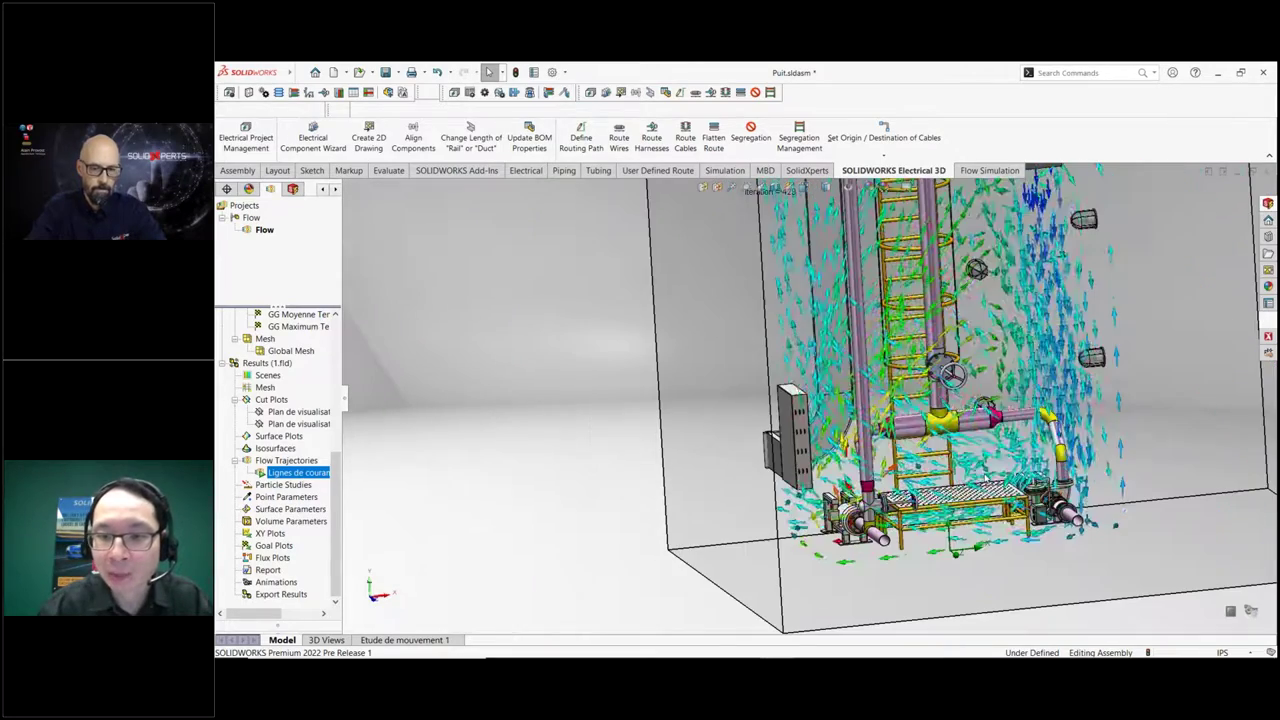
scroll(943, 473, "up", 2)
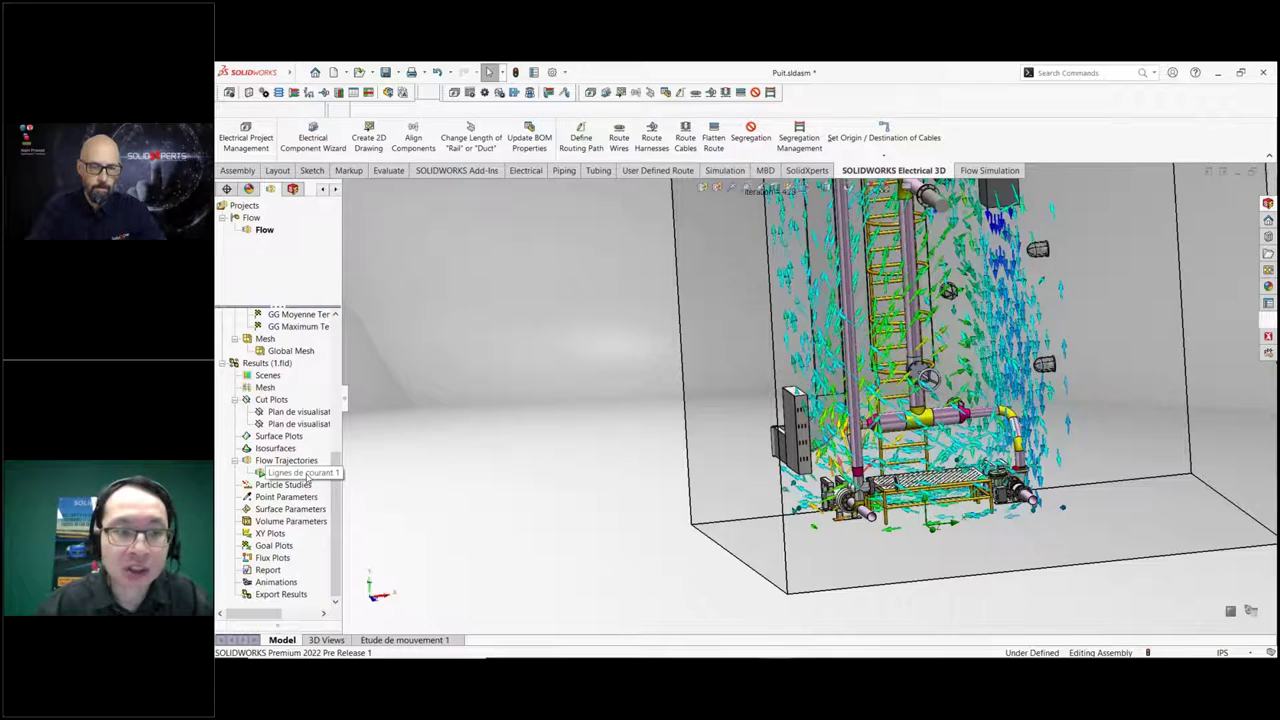
right_click(300, 472)
left_click(406, 299)
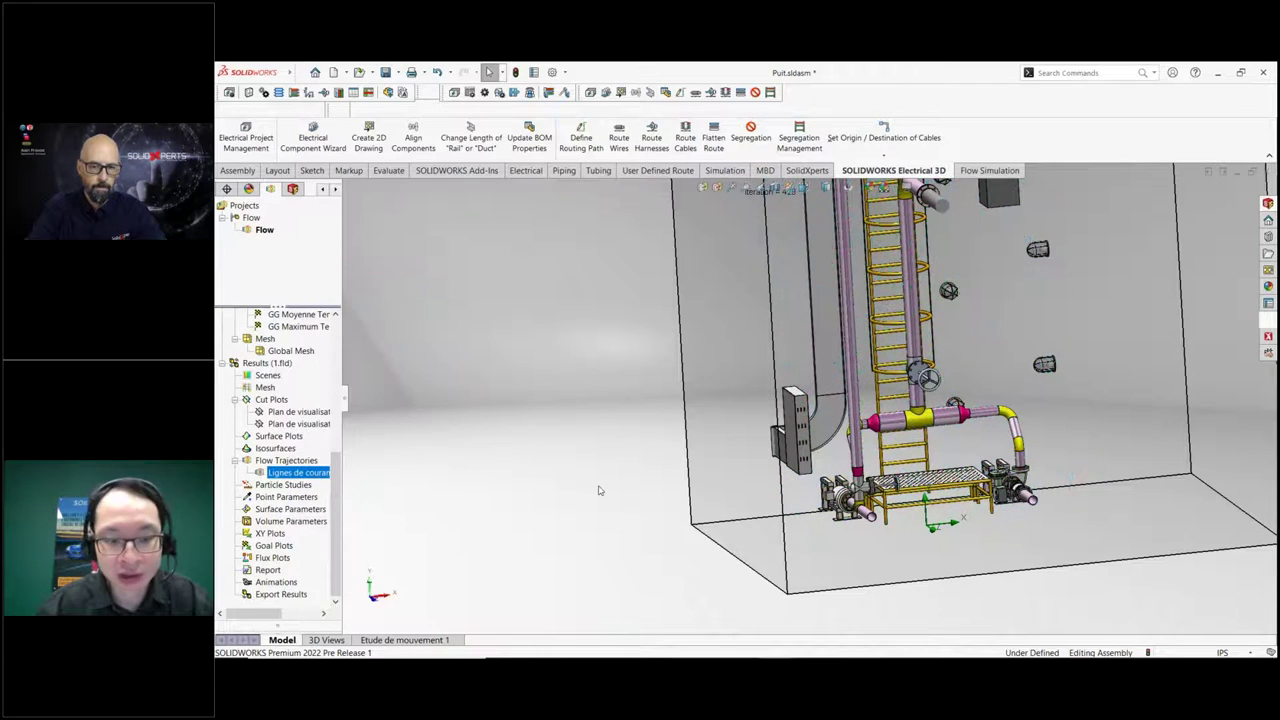